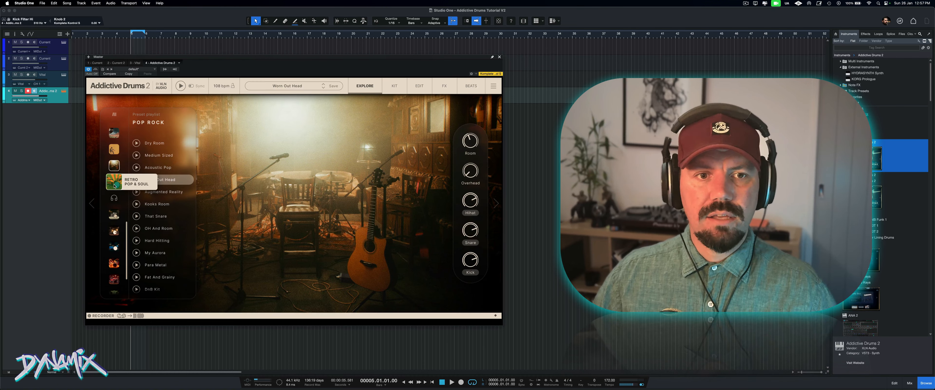
Step: Look at the Black Oyster and Pop Rock preset playlists, the beats page and the kit page, ending on the Pop Rock presets
left_click(113, 214)
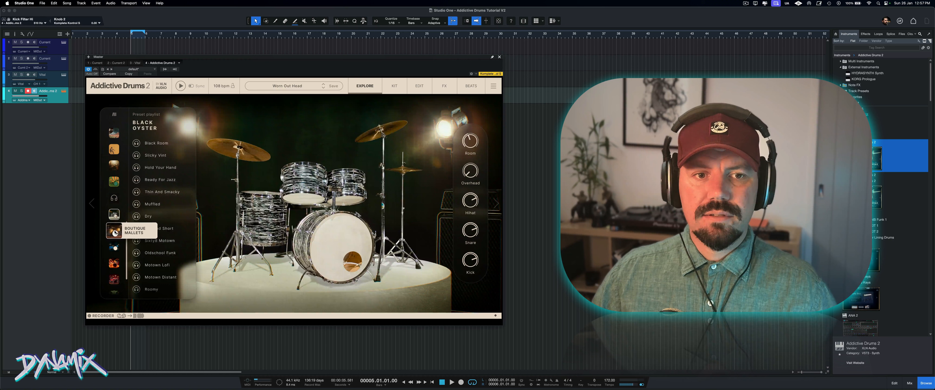
left_click(114, 164)
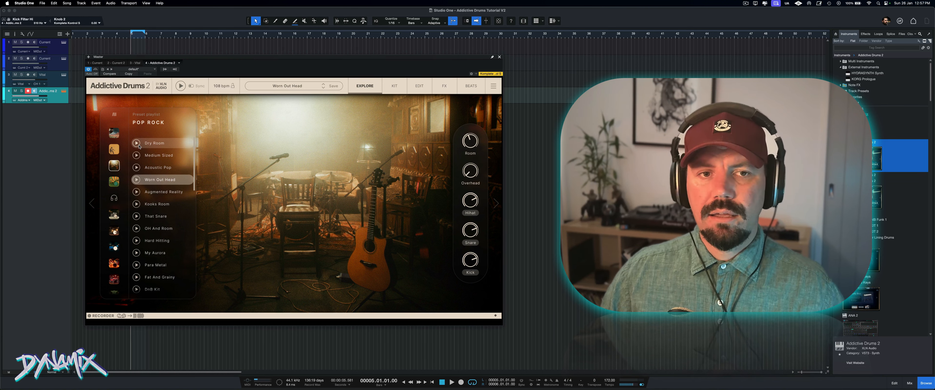
left_click(472, 87)
left_click(392, 86)
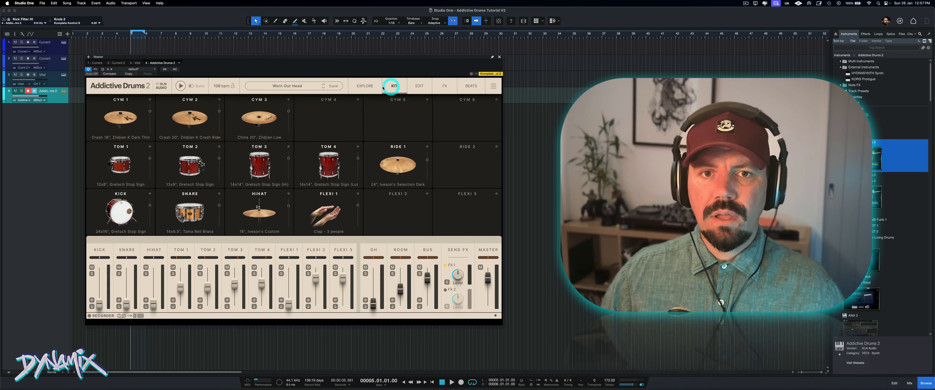
left_click(365, 86)
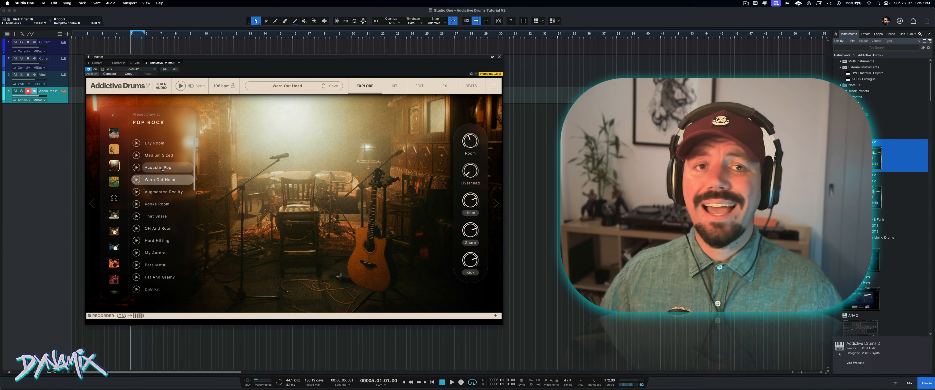
Step: Audition the Pop Rock presets Dry Room, Medium Sized, Acoustic Pop and Worn Out Head, each with its own beat
left_click(137, 143)
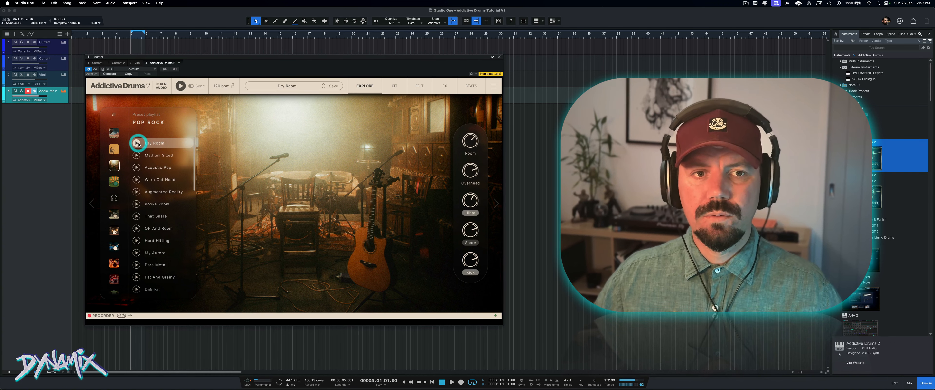
left_click(137, 155)
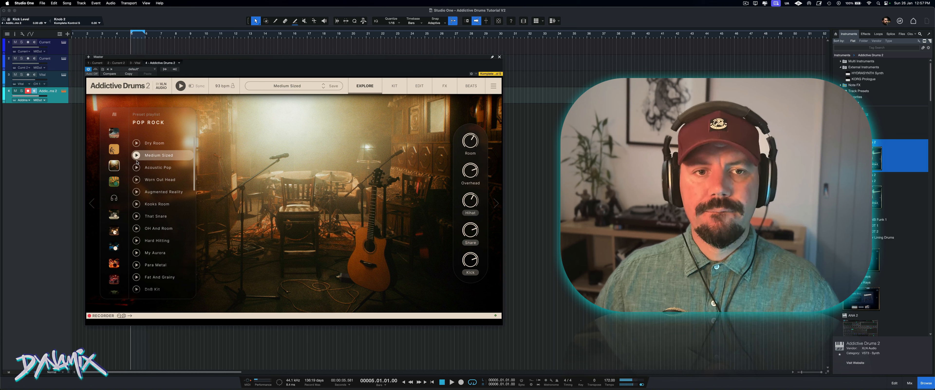
left_click(136, 167)
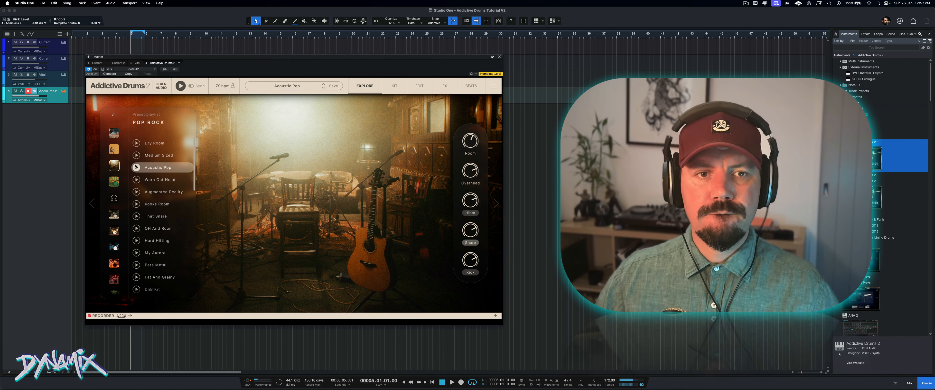
left_click(173, 180)
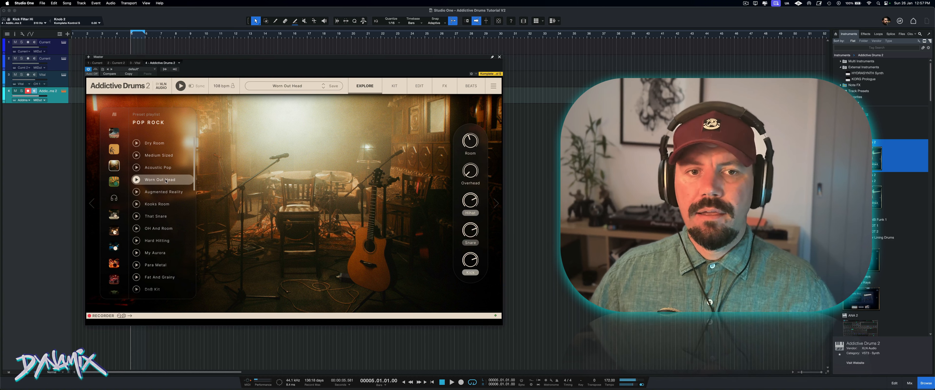
Step: Compare the Dry Room, Medium Sized, Acoustic Pop and Worn Out Head kits over the Worn Out Head beat, and briefly run the project transport
left_click(155, 143)
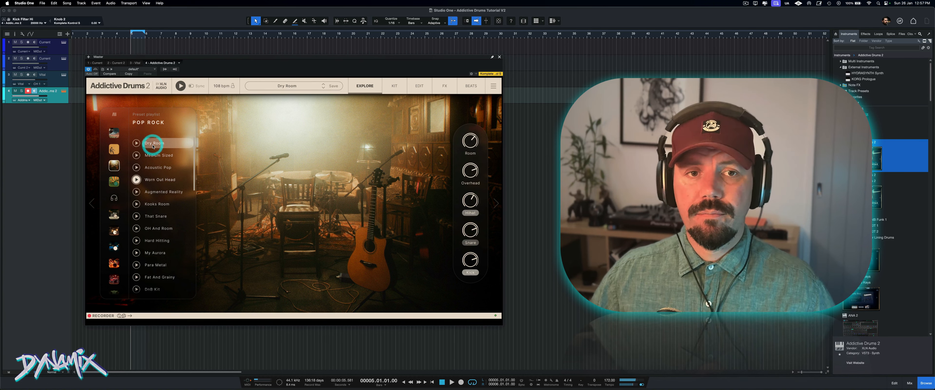
left_click(157, 156)
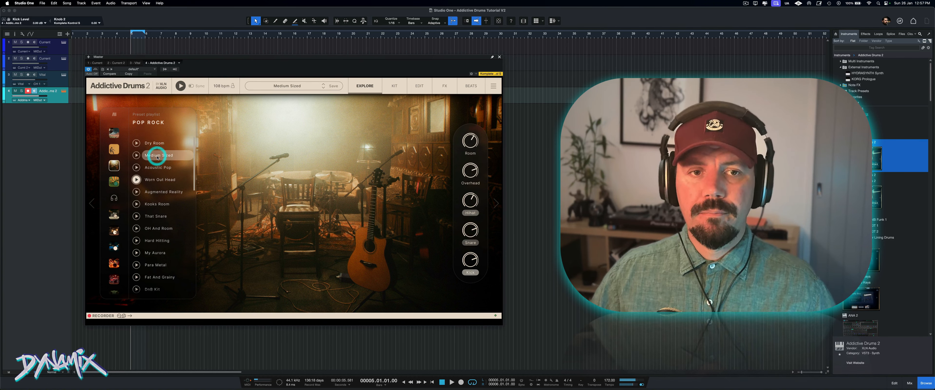
left_click(157, 168)
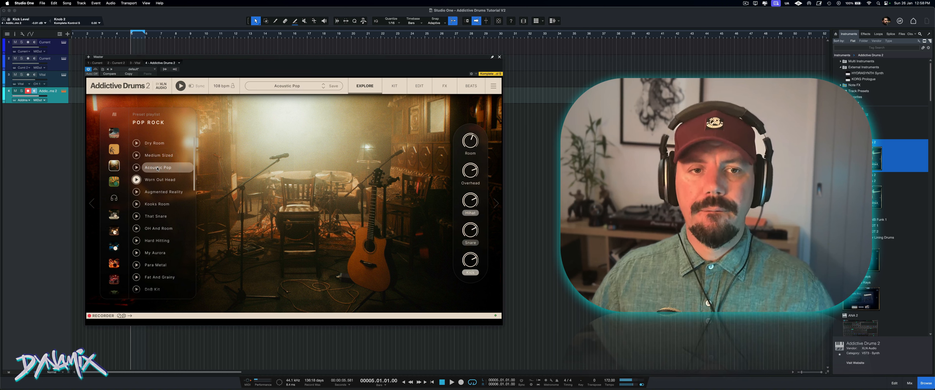
left_click(155, 180)
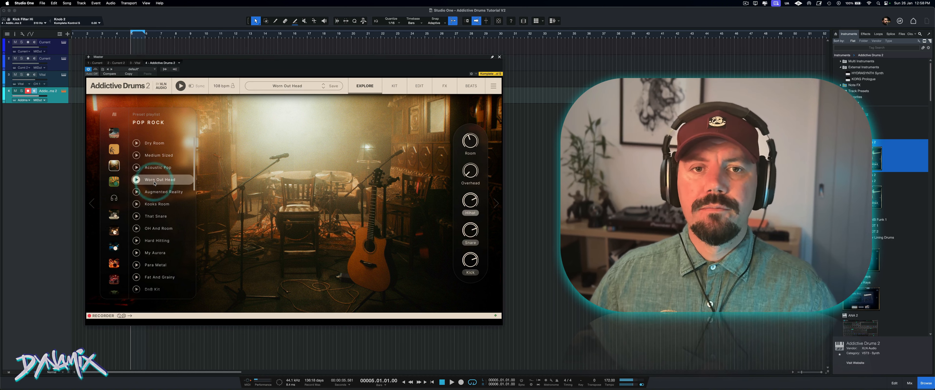
key("space")
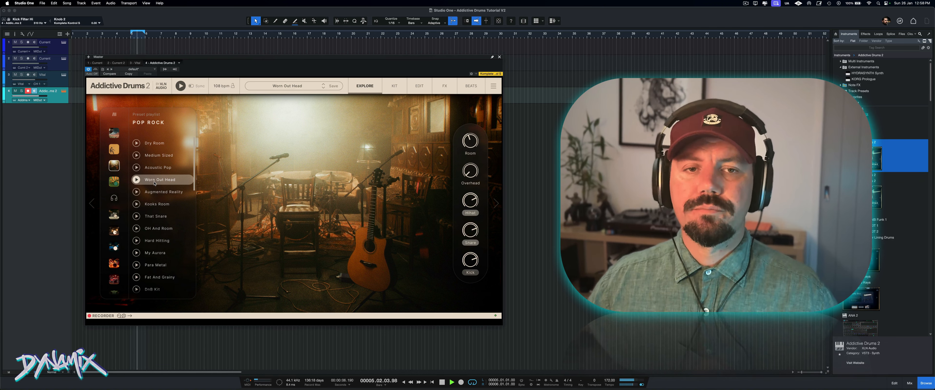
key("space")
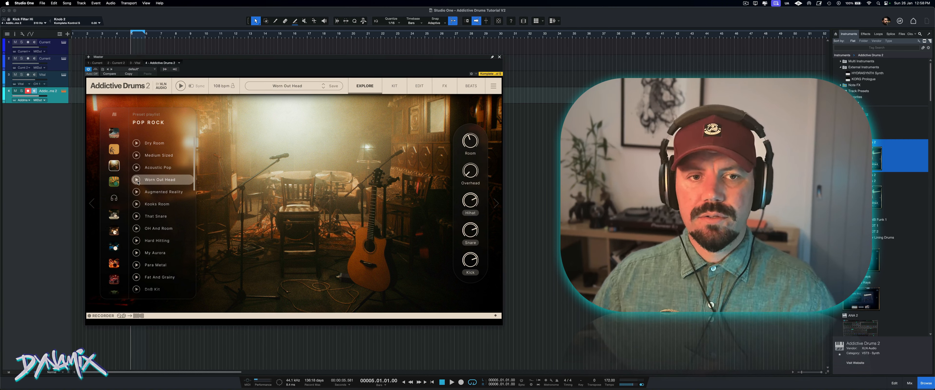
Step: Play Funk Swing Beat 05 on the beats page and audition its 16th-note hi-hat and ride variants through 16th Ride (w Ghostnotes)
left_click(472, 86)
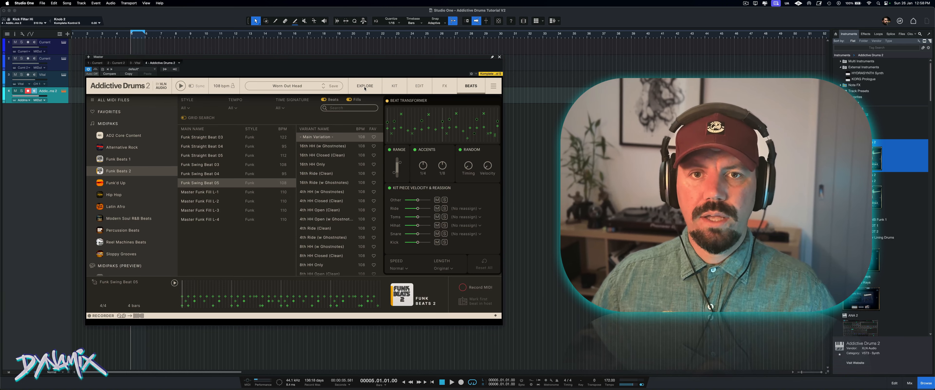
left_click(180, 86)
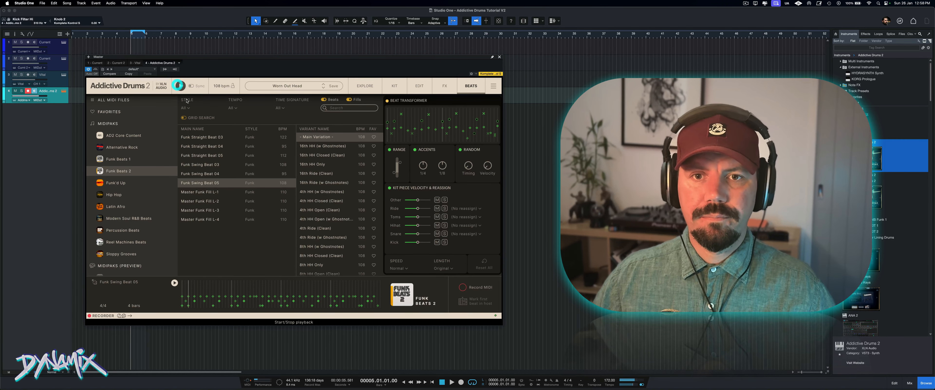
left_click(318, 146)
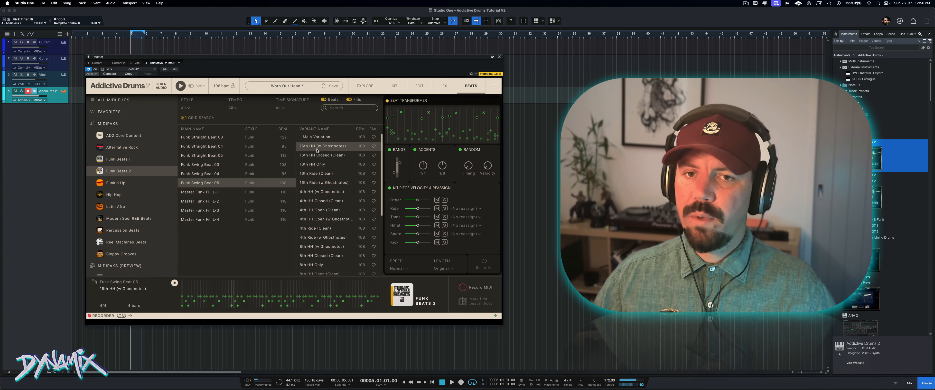
left_click(316, 155)
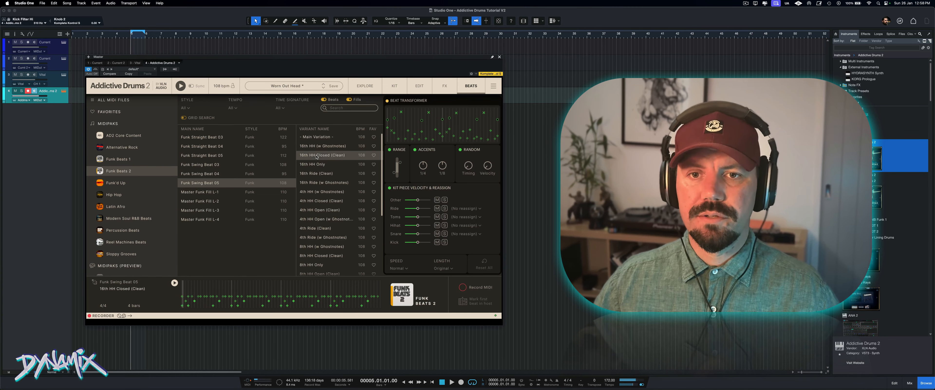
left_click(317, 156)
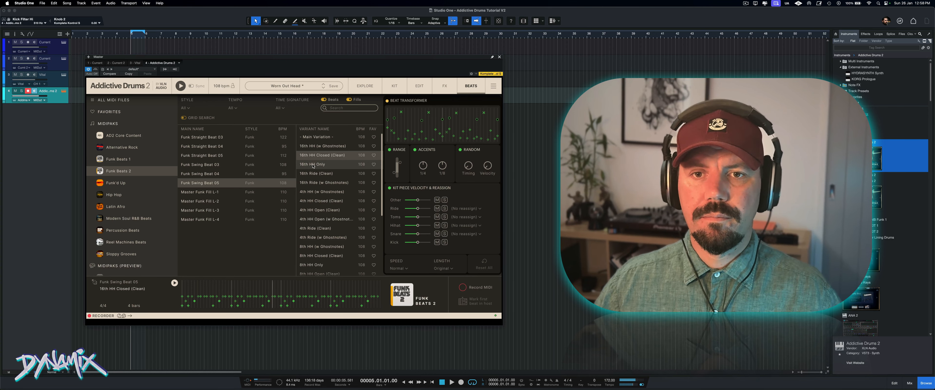
left_click(313, 165)
left_click(314, 174)
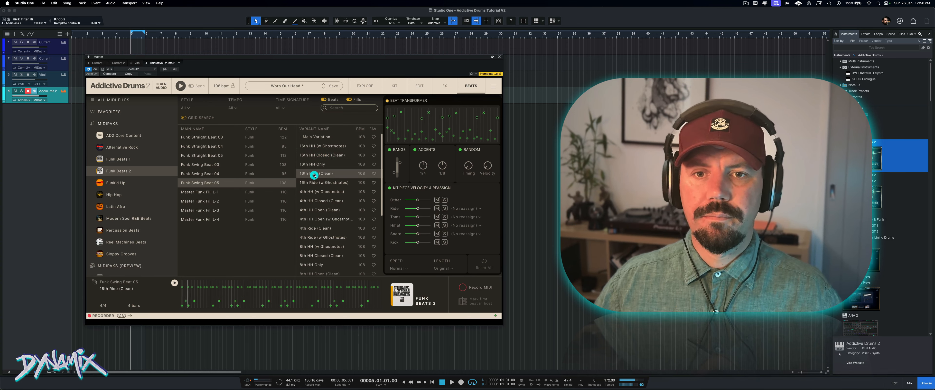
left_click(318, 183)
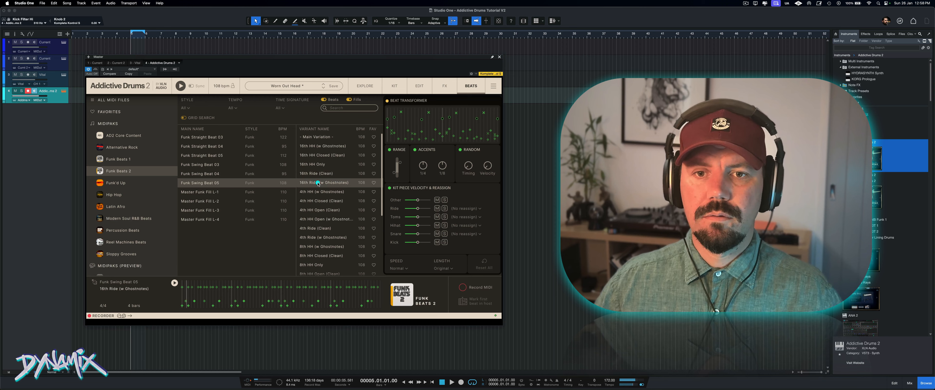
Step: Audition 16th HH (w Ghostnotes) and 16th HH Closed (Clean), and test the project transport with Main Variation selected
left_click(322, 147)
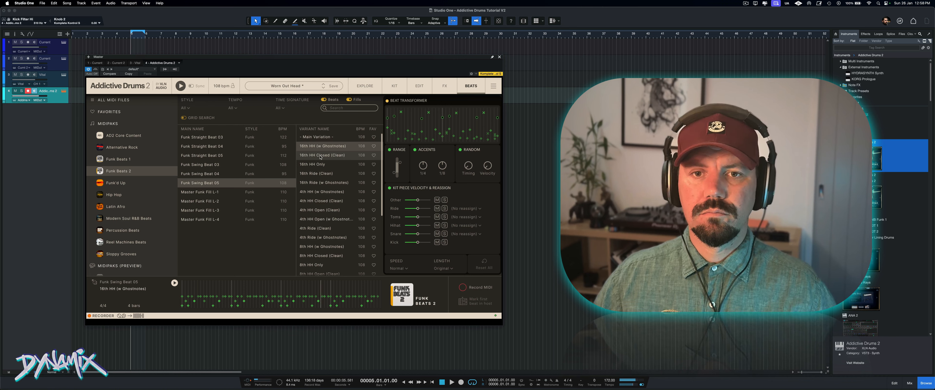
left_click(321, 156)
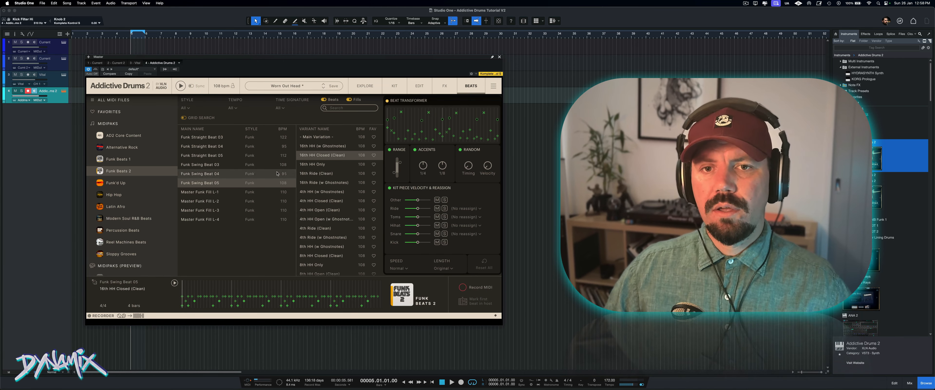
left_click(321, 140)
key("space")
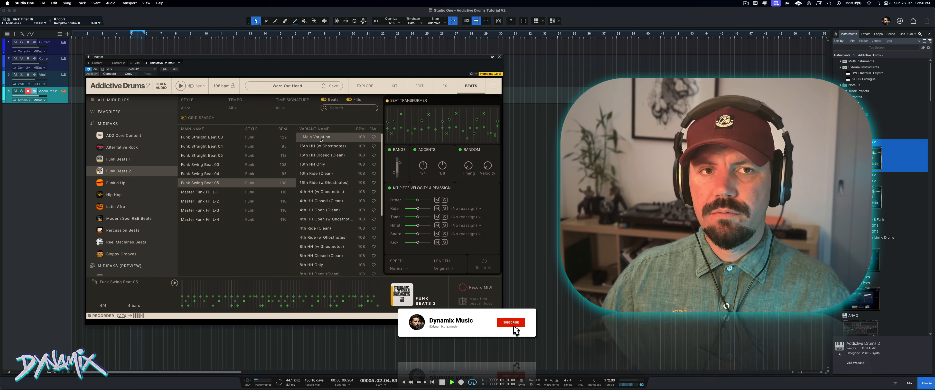
key("space")
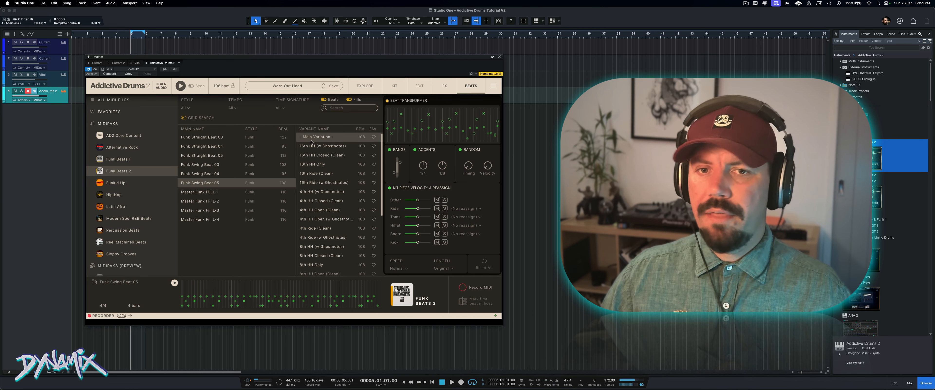
Step: Compare the 16th HH (w Ghostnotes) and 16th HH Closed (Clean) variants again and return to Main Variation
left_click(318, 146)
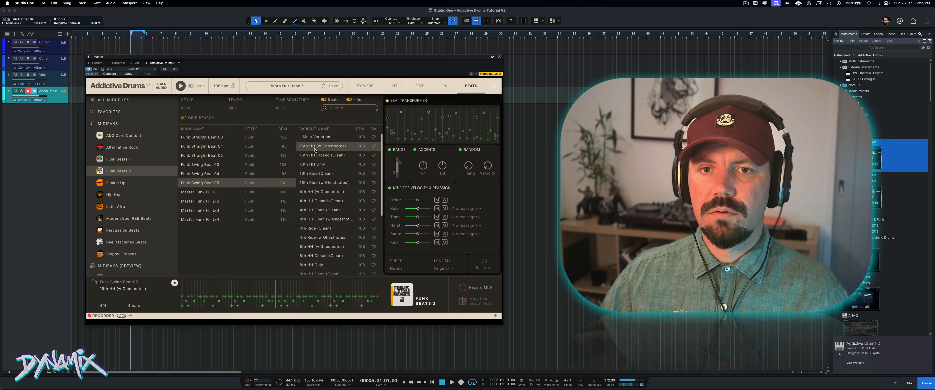
left_click(321, 155)
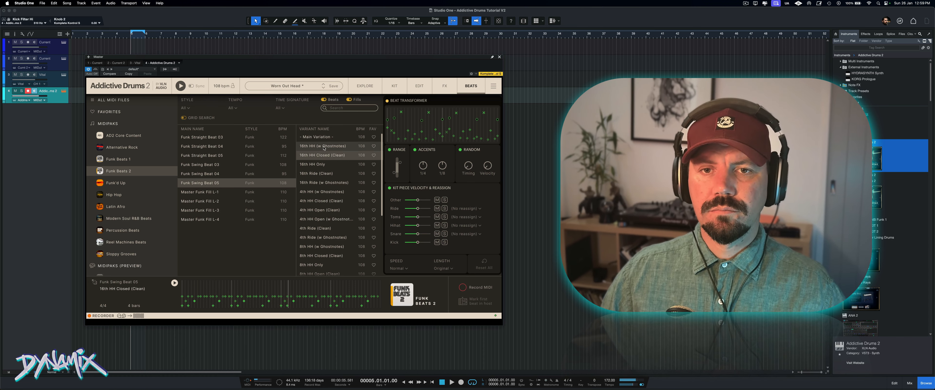
left_click(314, 137)
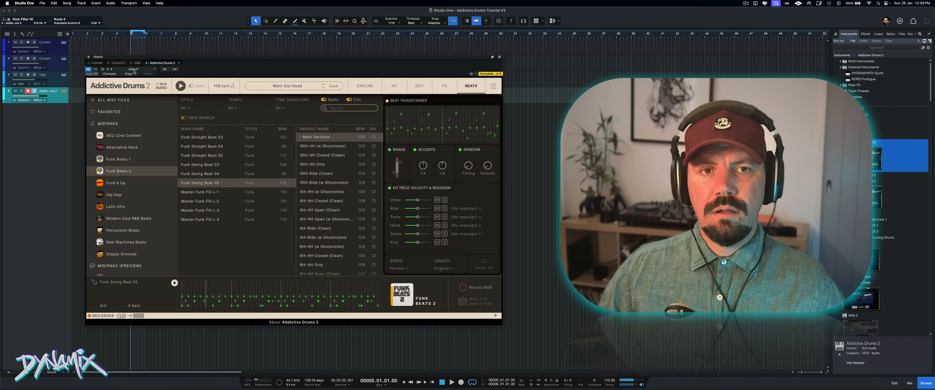
Step: Select the 16th HH (w Ghostnotes) variant of Funk Swing Beat 05 and play it inside the plugin
left_click(180, 86)
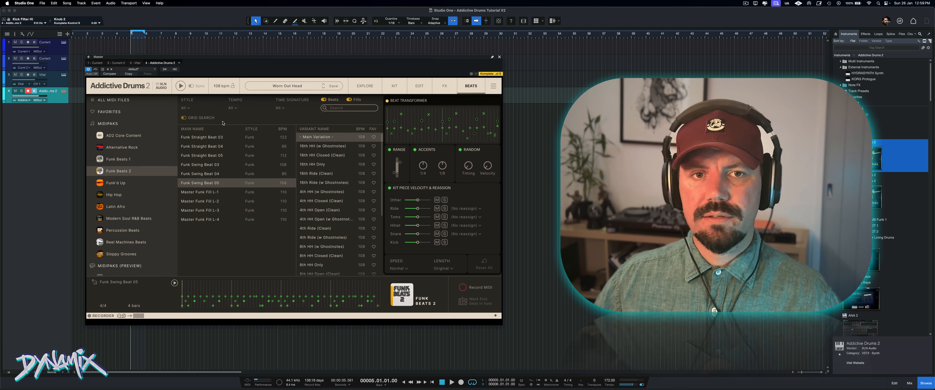
left_click(322, 146)
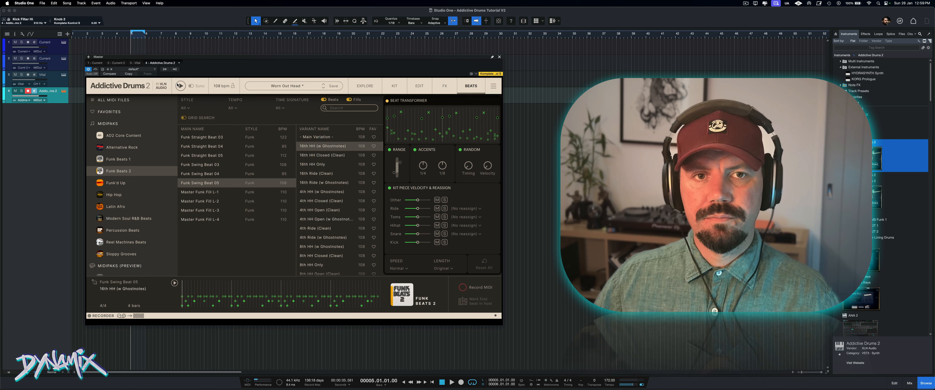
left_click(179, 86)
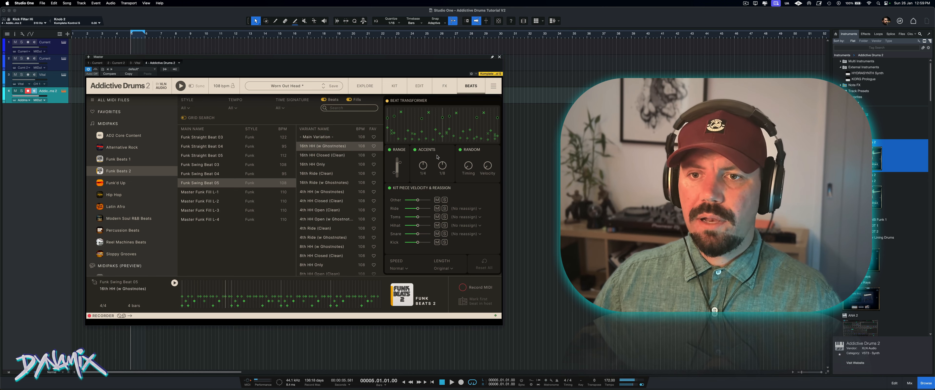
Step: Raise the Beat Transformer's 1/4-note accent to 100%, lower it again and reset it to its default
left_click_drag(423, 165, 423, 156)
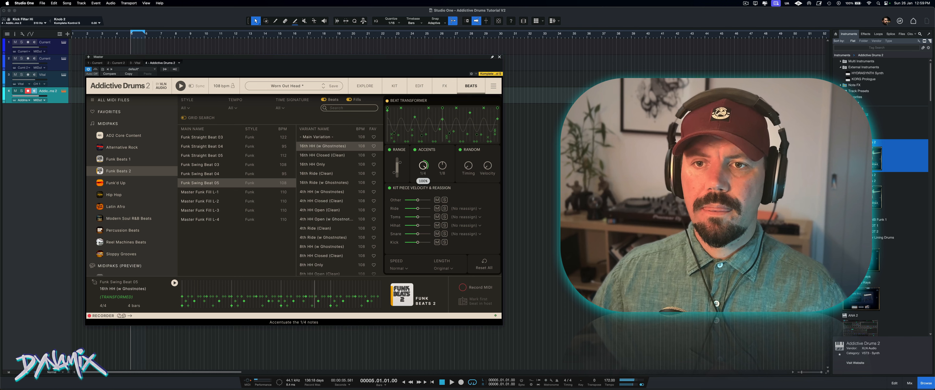
left_click_drag(424, 166, 423, 187)
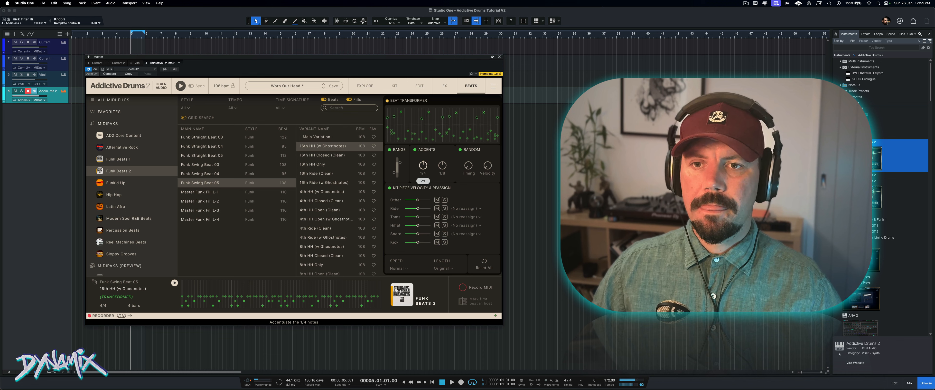
left_click(423, 165, "super")
left_click(423, 165, "super")
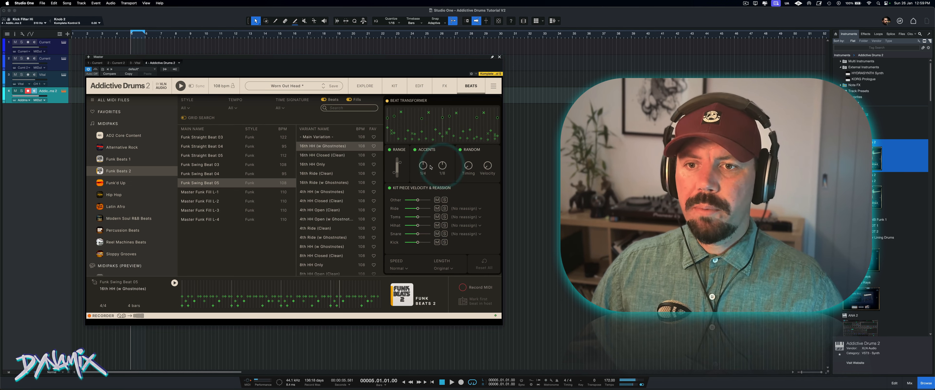
mouse_move(442, 166)
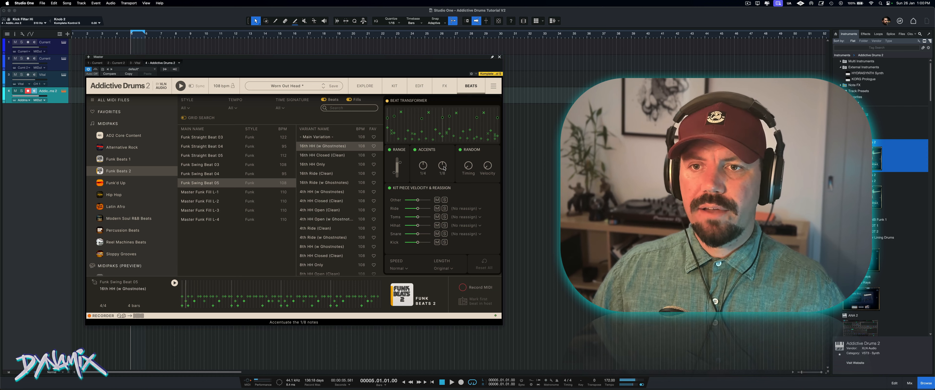
Step: Try the Beat Transformer's 1/8-note accent by raising it to 64% and lowering it again
left_click_drag(442, 166, 442, 160)
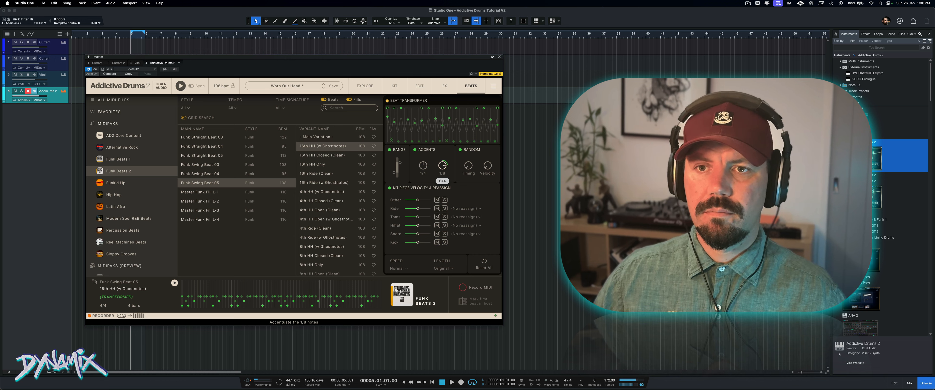
left_click_drag(442, 165, 442, 181)
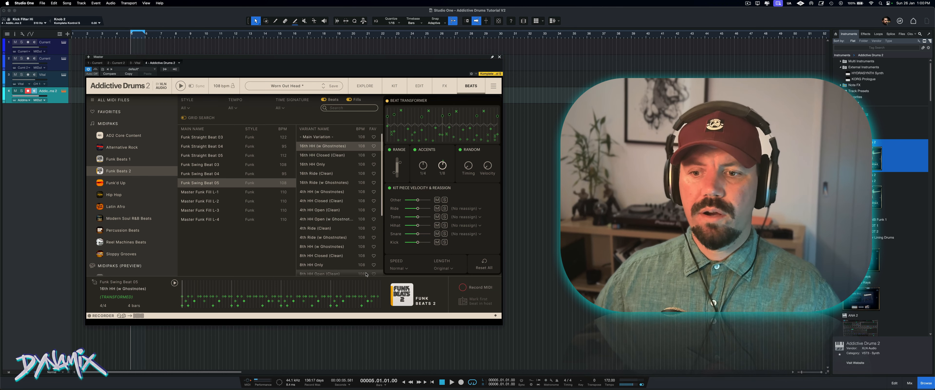
Step: Set the project tempo to 108 BPM to match the selected beat
left_click(608, 381)
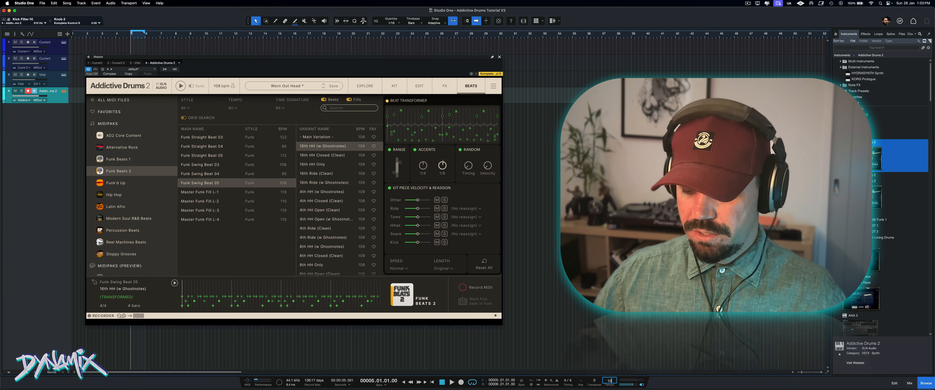
type("108")
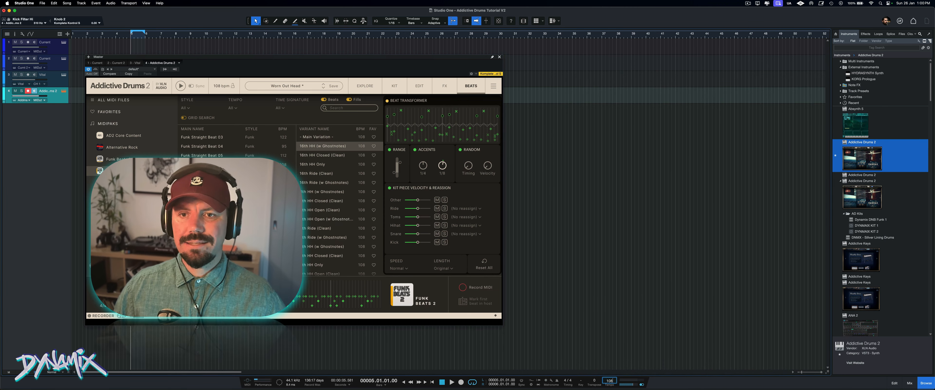
key("Return")
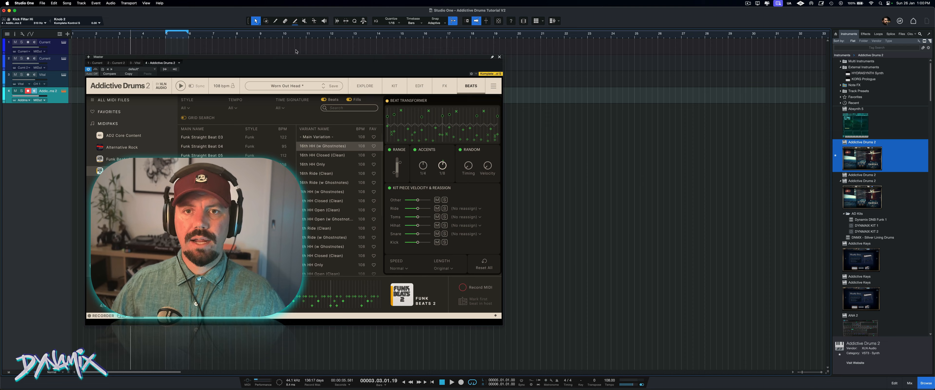
Step: Place the 16th HH (w Ghostnotes) beat on the Addictive Drums 2 track at bar 5 and loop its four bars
left_click_drag(280, 57, 515, 58)
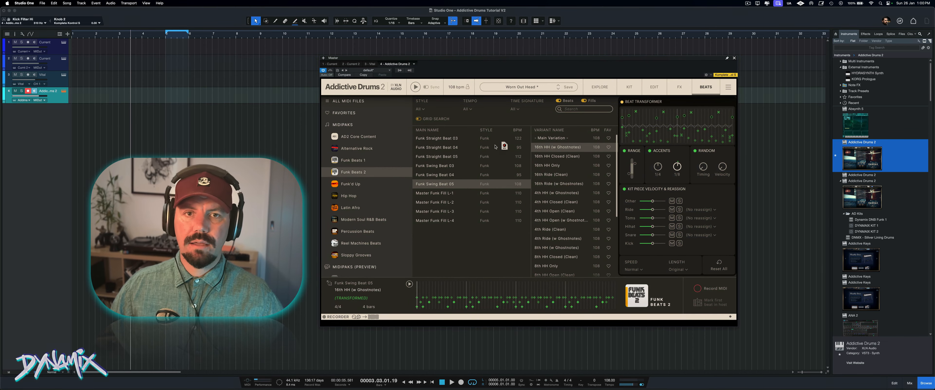
left_click_drag(495, 146, 177, 97)
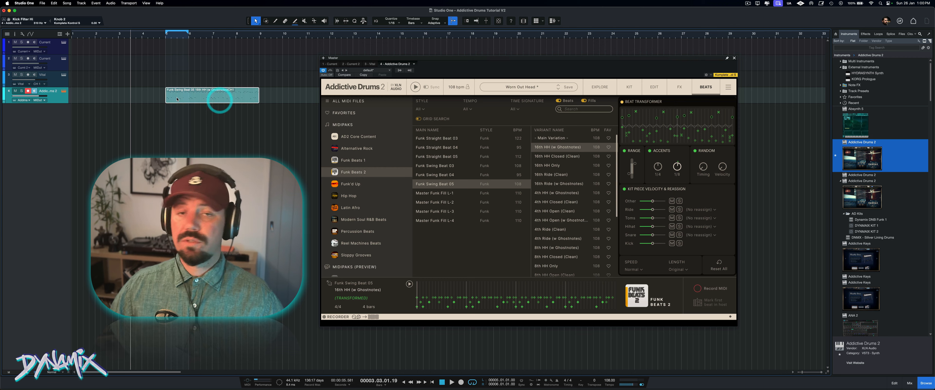
left_click(260, 35, "alt")
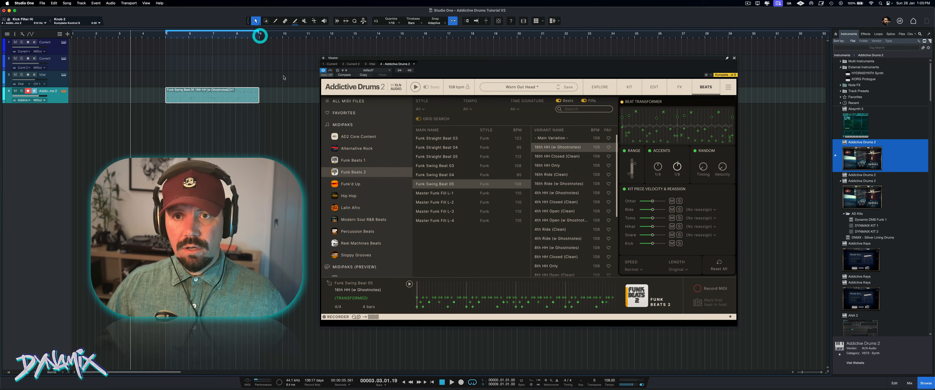
Step: Switch the plugin's host sync on and off again, and reposition the plugin window
left_click(426, 88)
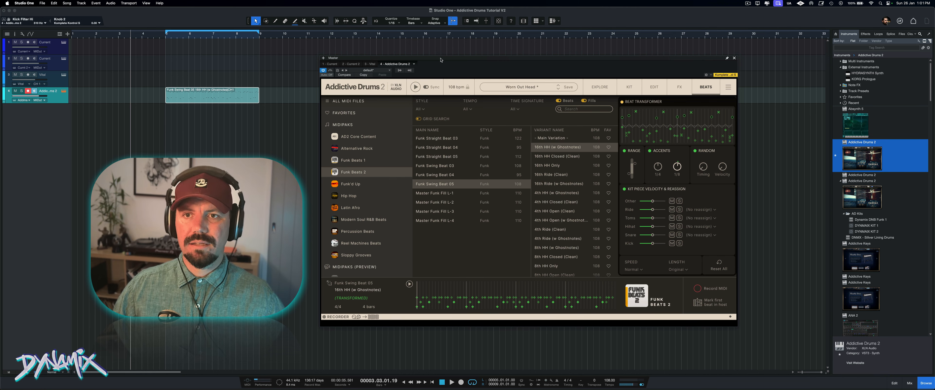
left_click_drag(441, 60, 387, 56)
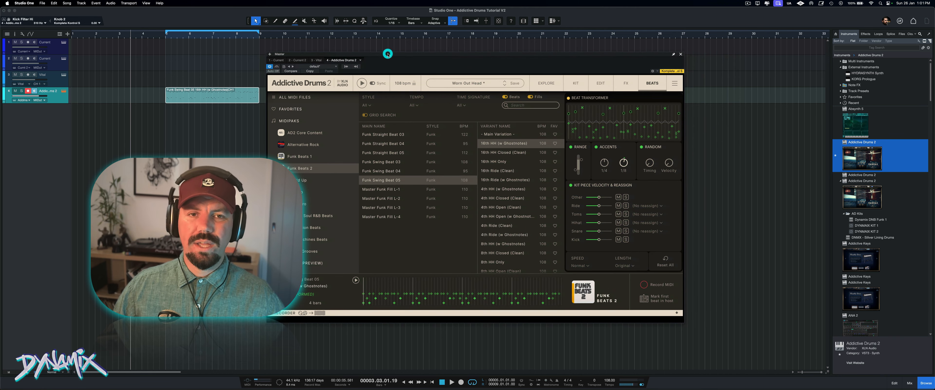
left_click(374, 84)
left_click_drag(366, 55, 372, 55)
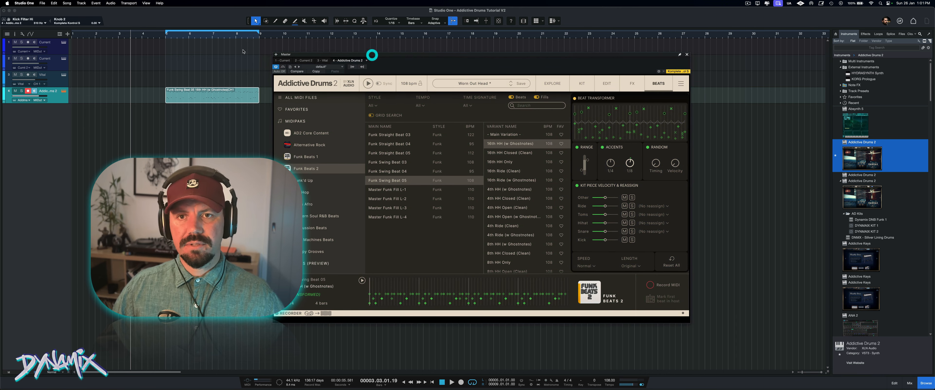
Step: Play the looped drum part in the project from bar 5, and stop playback
left_click(165, 38)
key("space")
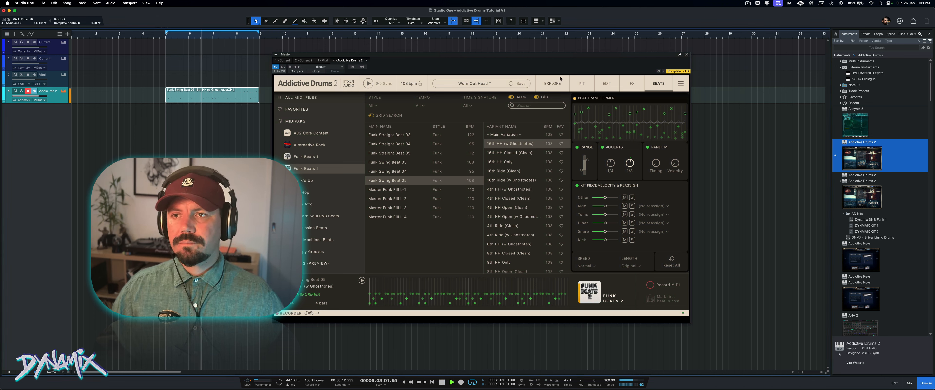
key("space")
Step: Audition the kick, snare, hihat, clap, toms, cymbals and ride in the Kit view, and close the plugin window
left_click(582, 83)
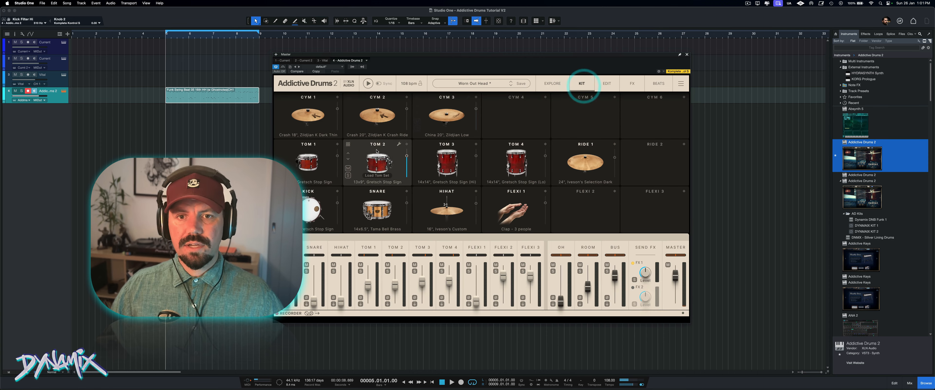
left_click(304, 214)
left_click(381, 213)
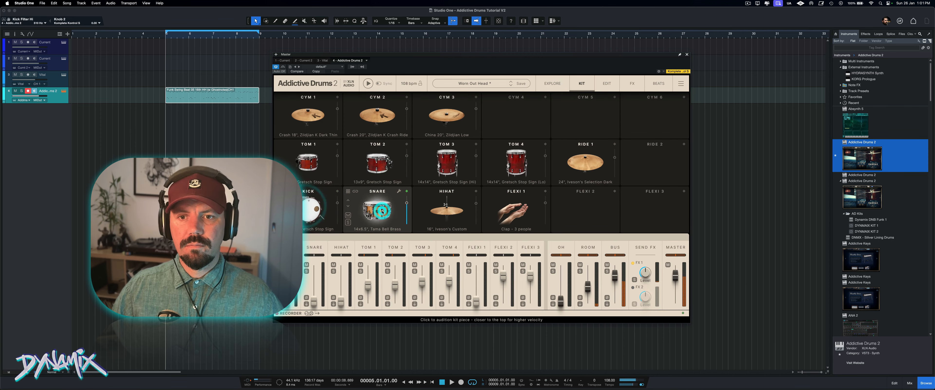
left_click(453, 216)
left_click(513, 212)
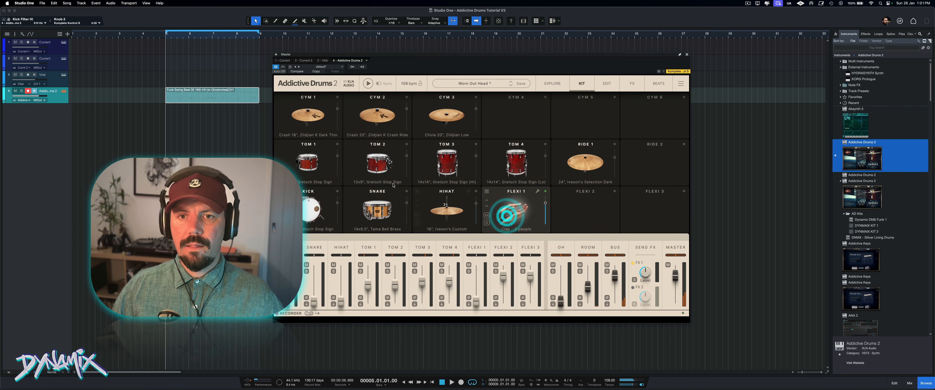
left_click(398, 166)
left_click(457, 161)
left_click(522, 161)
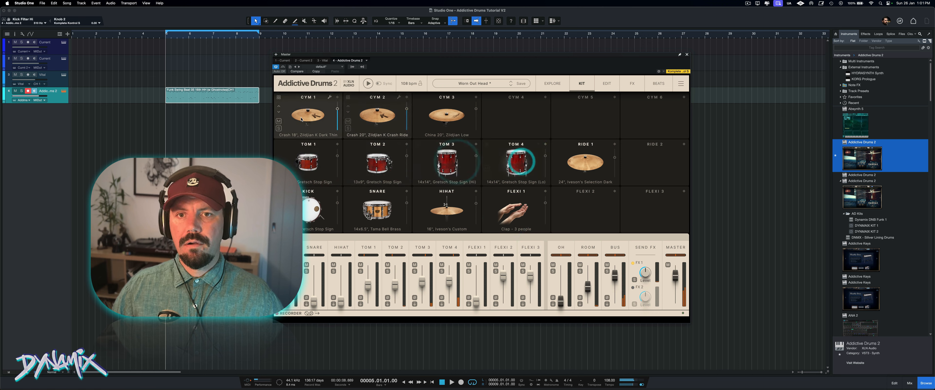
left_click(301, 118)
left_click(384, 124)
left_click(459, 115)
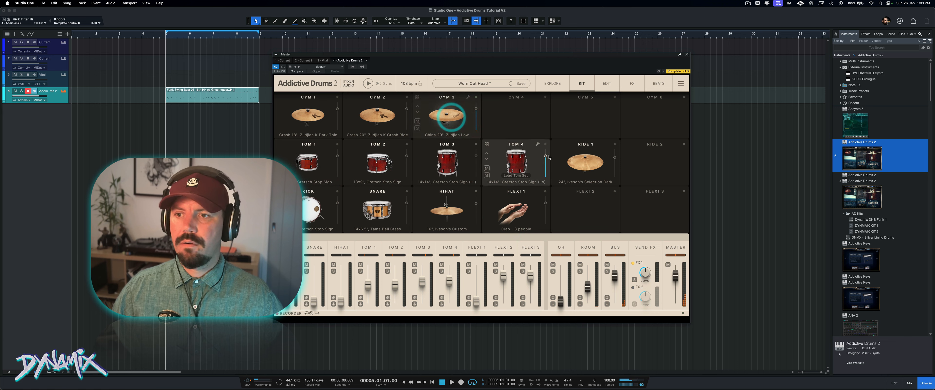
left_click(573, 161)
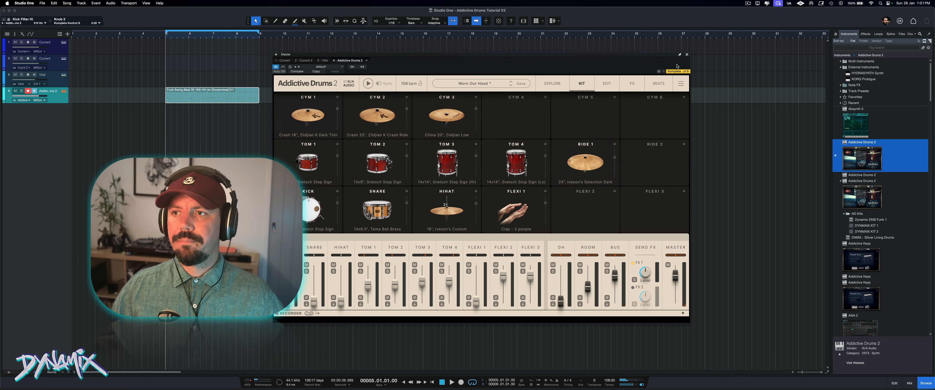
left_click(688, 55)
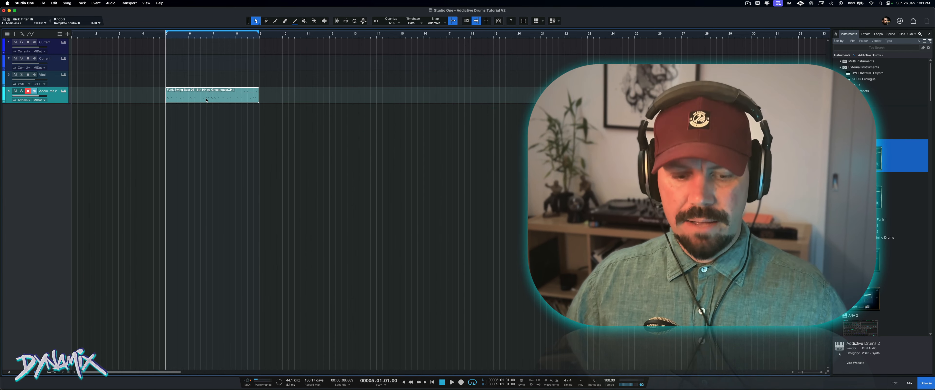
Step: Bounce the Funk Swing Beat 05 part to a new audio track and select the bounced clip for playback
right_click(205, 99)
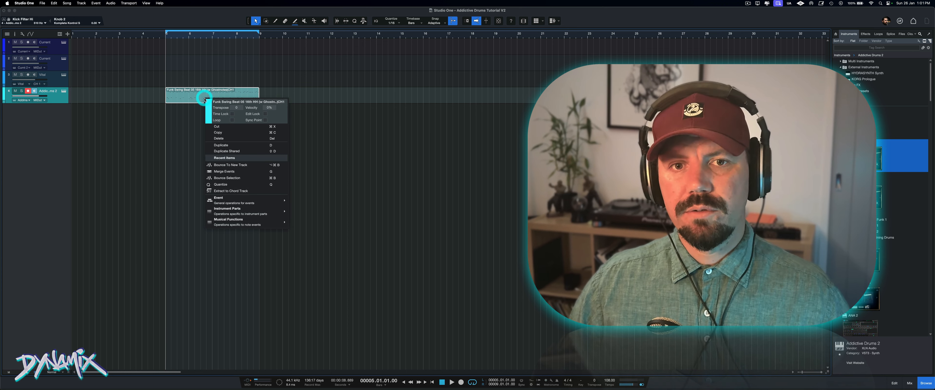
left_click(234, 165)
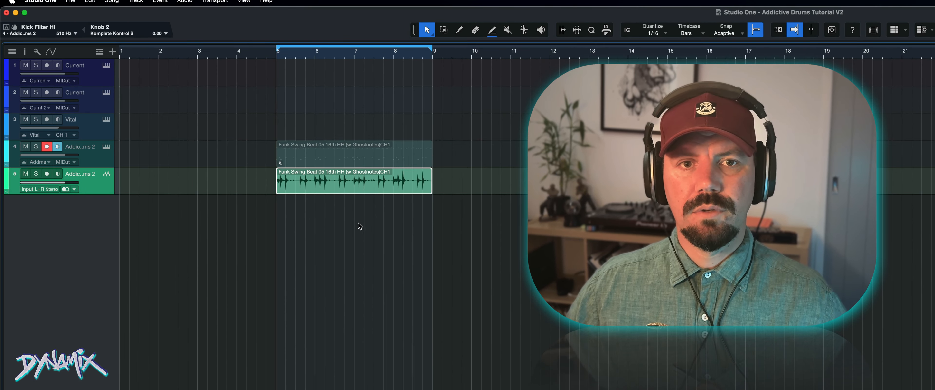
left_click(309, 183)
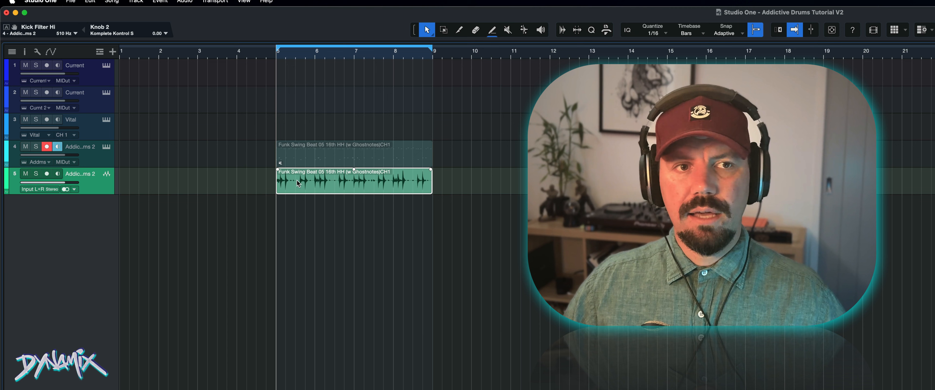
key("space")
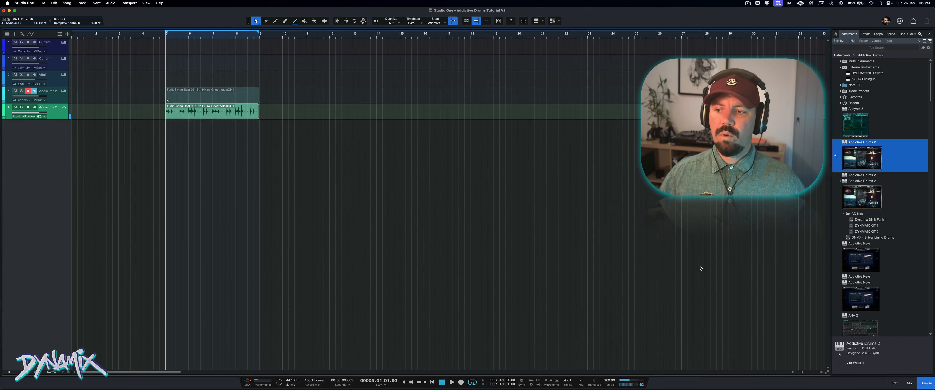
Step: Show the mixing console and enlarge it to give the channel inserts more room
left_click(910, 382)
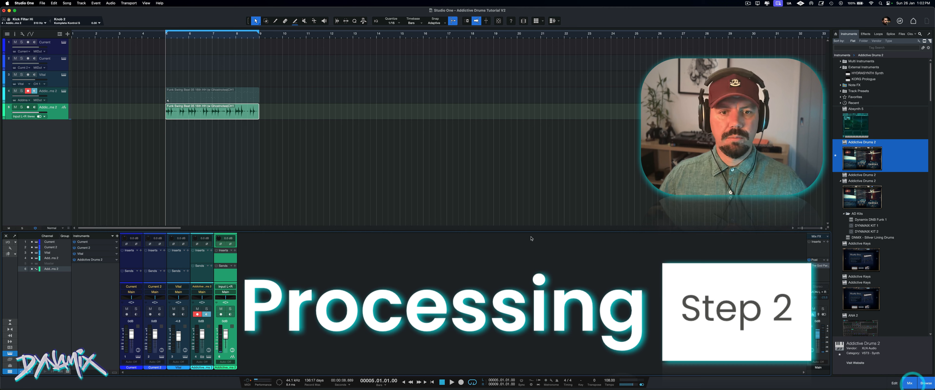
left_click_drag(222, 231, 228, 205)
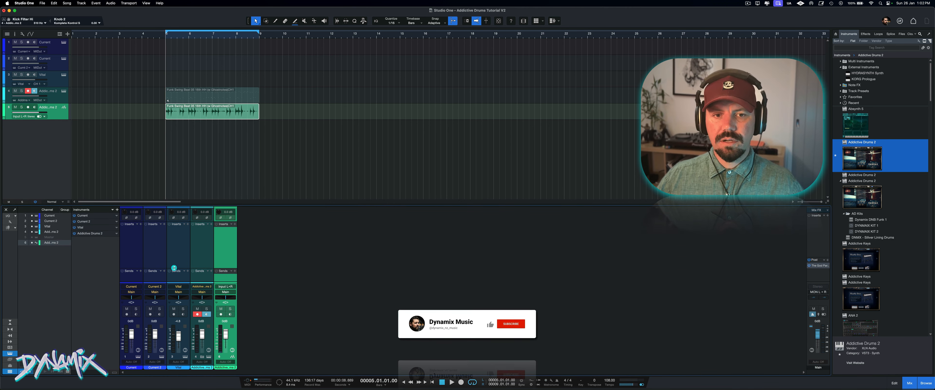
left_click(174, 268)
Step: Insert the favourite Decapitator effect on the bounced Addictive Drums 2 audio channel
left_click(864, 35)
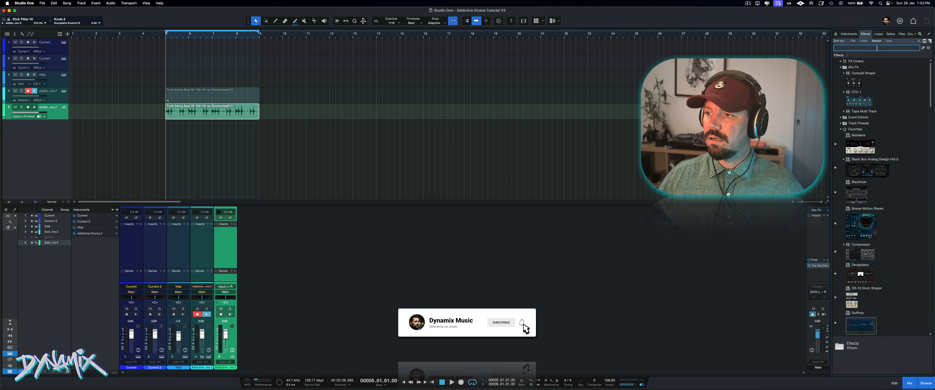
scroll(862, 164, "down", 5)
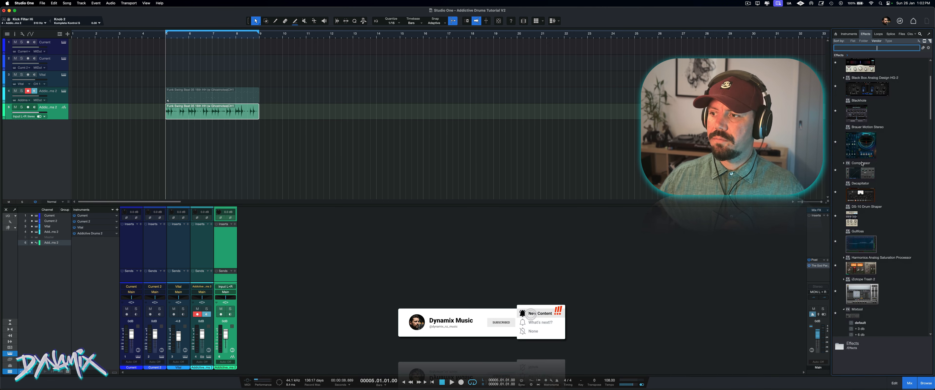
left_click_drag(860, 177, 225, 230)
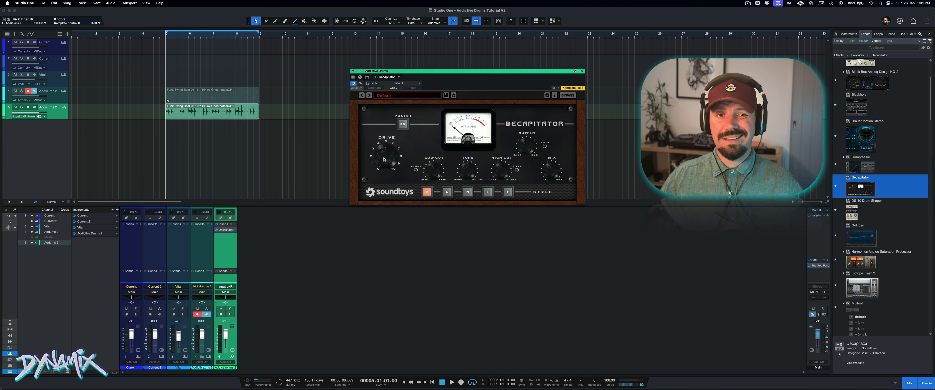
Step: Raise Decapitator's Drive slightly while the drum loop plays, stop playback and close the effect window
key("space")
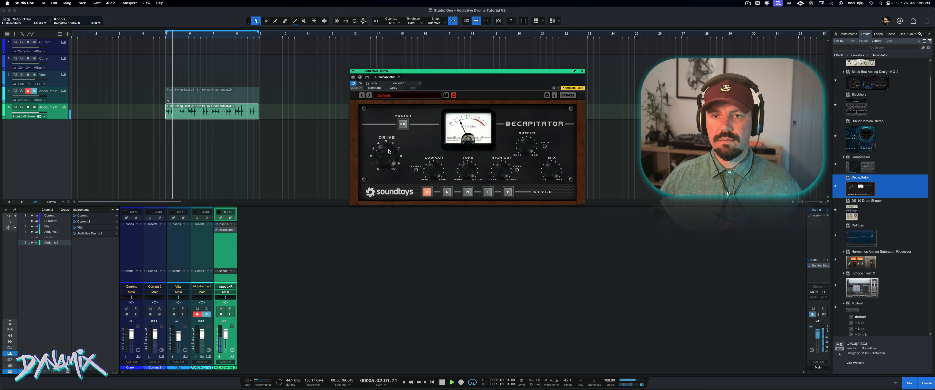
left_click_drag(384, 159, 388, 153)
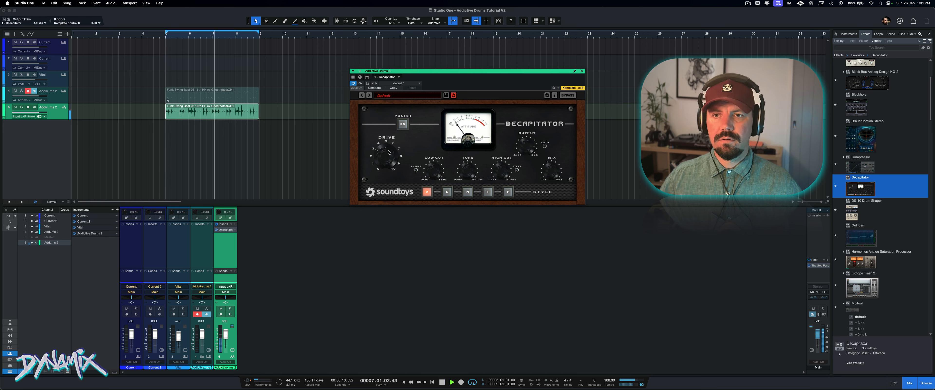
key("space")
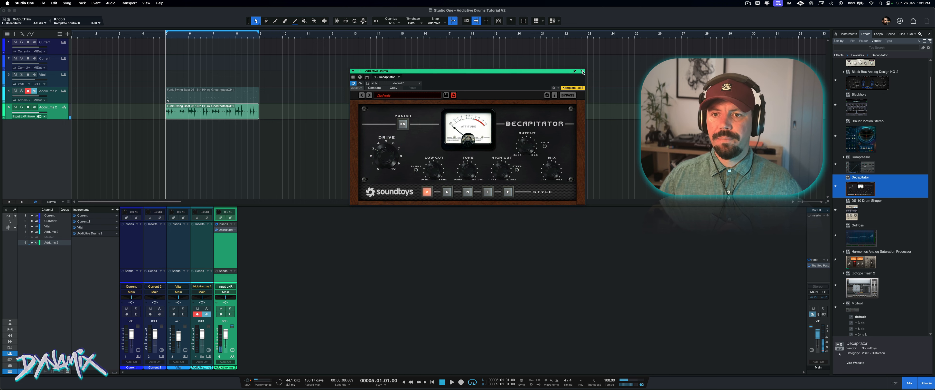
left_click(582, 72)
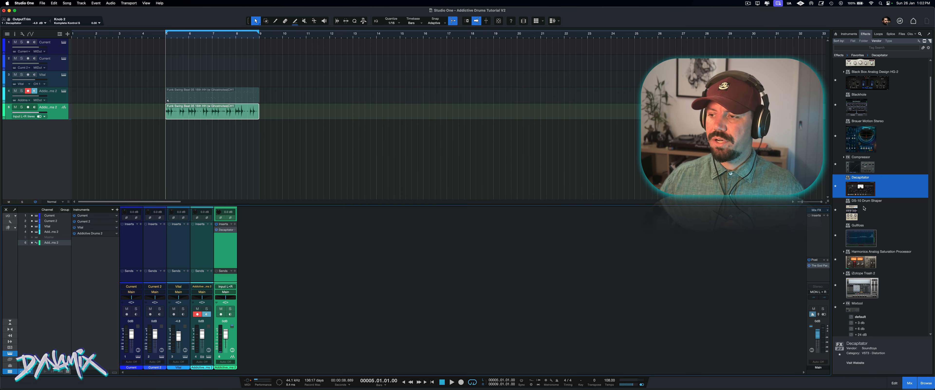
Step: Insert FabFilter Pro-C 2 after Decapitator on the bounced Addictive Drums 2 audio channel
scroll(865, 208, "down", 15)
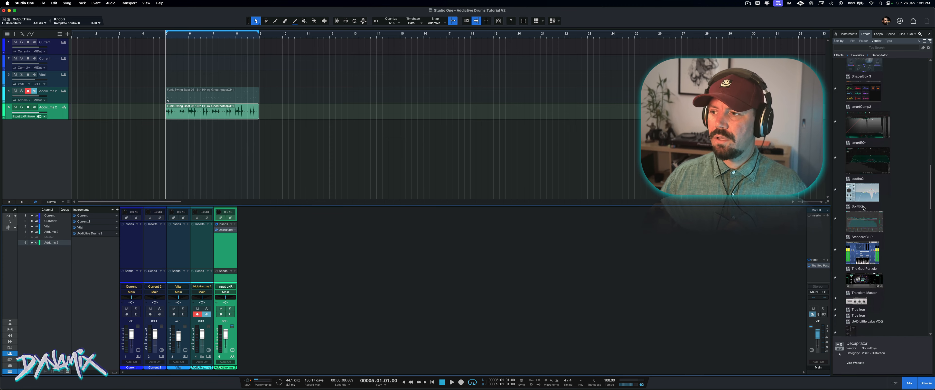
scroll(864, 208, "down", 12)
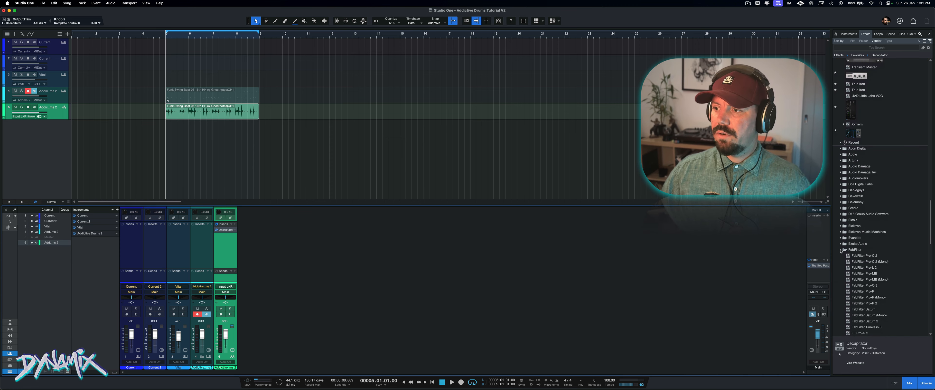
scroll(859, 245, "down", 4)
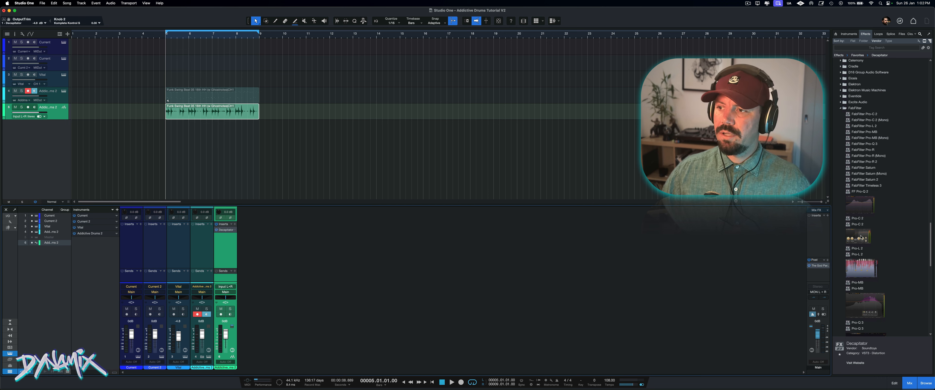
left_click_drag(863, 235, 227, 252)
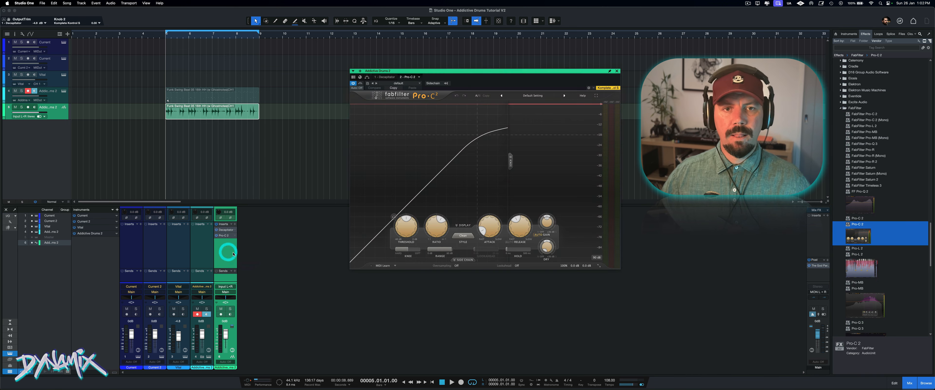
Step: Harden Pro-C 2's knee, lower its threshold and adjust its ratio and attack while the drum loop plays
key("space")
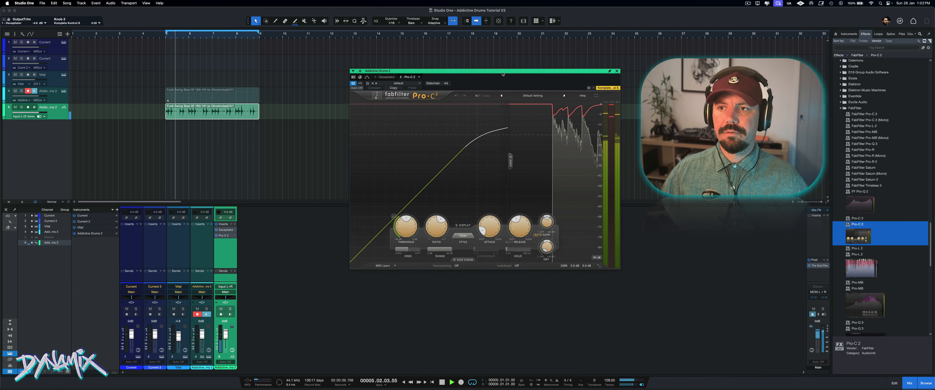
left_click_drag(447, 71, 395, 66)
left_click_drag(360, 228, 385, 228)
key("space")
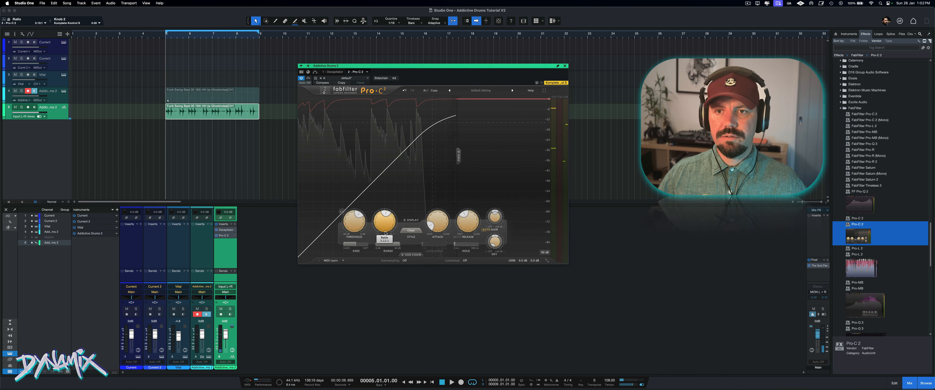
key("space")
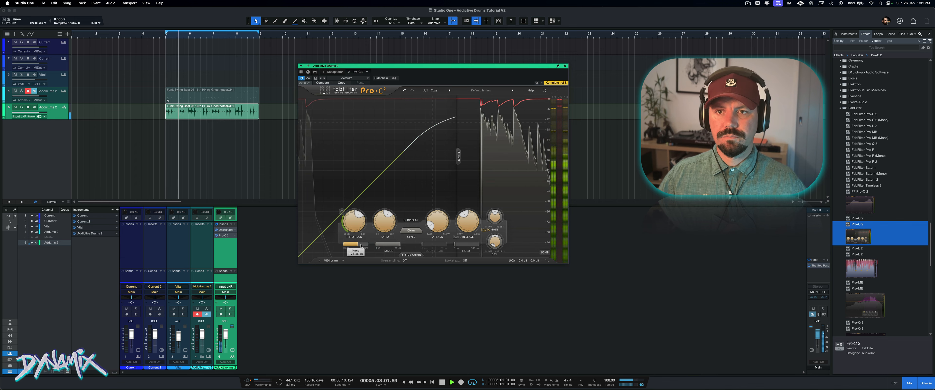
left_click_drag(356, 244, 333, 244)
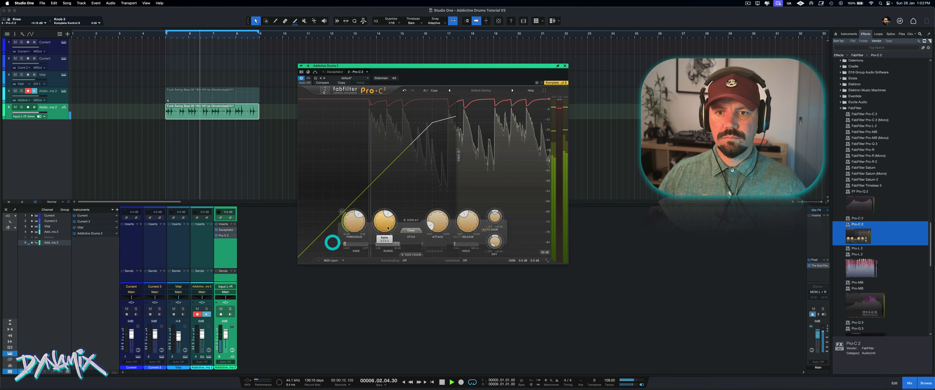
left_click_drag(385, 222, 361, 255)
left_click_drag(438, 222, 463, 266)
Step: Audition Pro-C 2's Vocal, Mastering, Bus, Punch and Pumping compression styles on the drum loop and settle on Opto
left_click(411, 230)
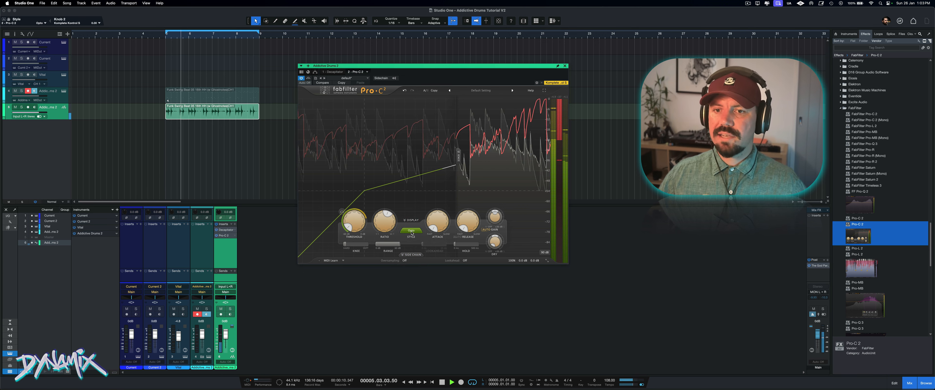
left_click(411, 255)
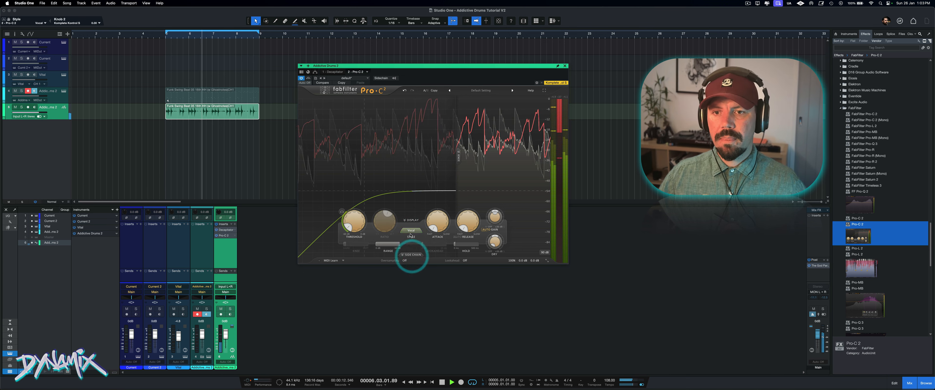
left_click(410, 232)
left_click(414, 261)
left_click(411, 231)
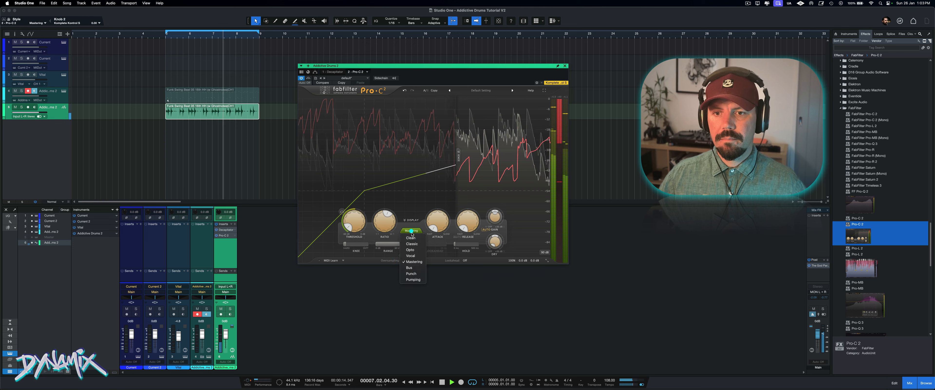
left_click(411, 231)
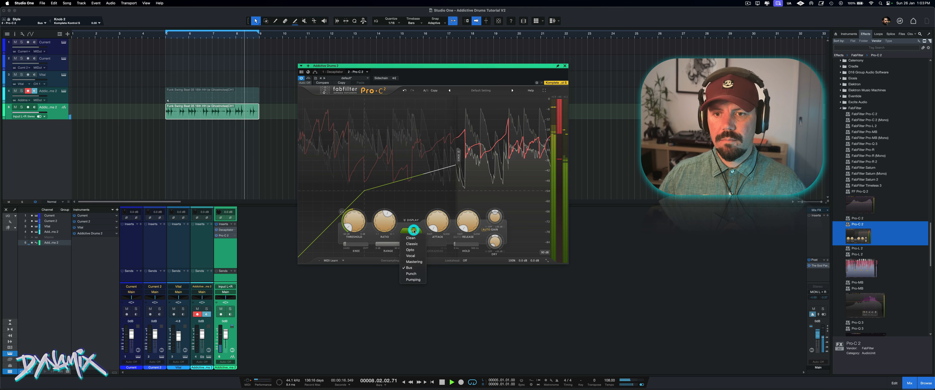
left_click(411, 231)
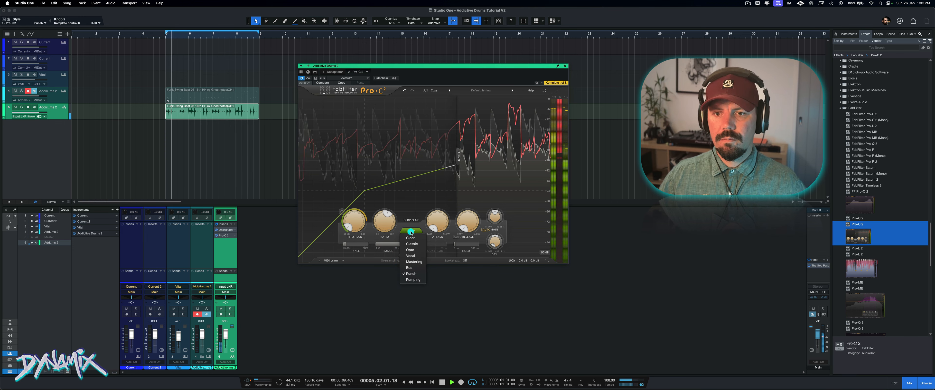
left_click(412, 280)
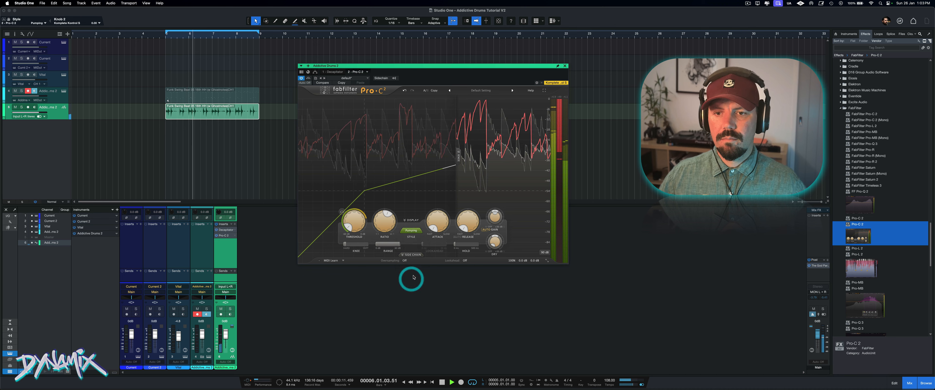
left_click(411, 231)
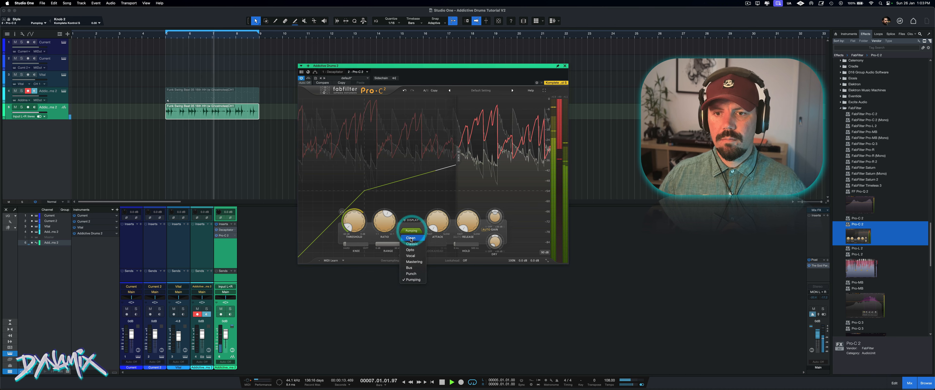
left_click(417, 269)
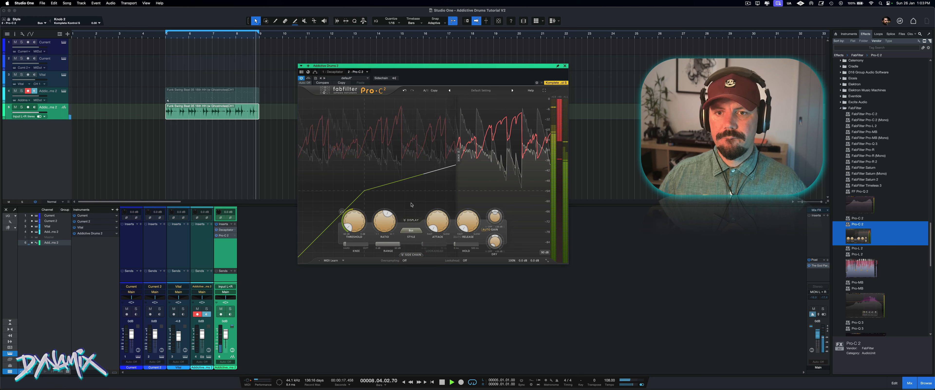
left_click(402, 230)
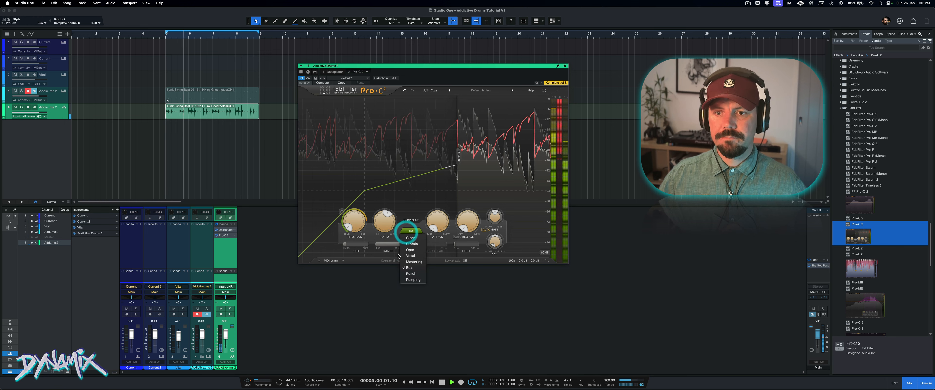
left_click(410, 250)
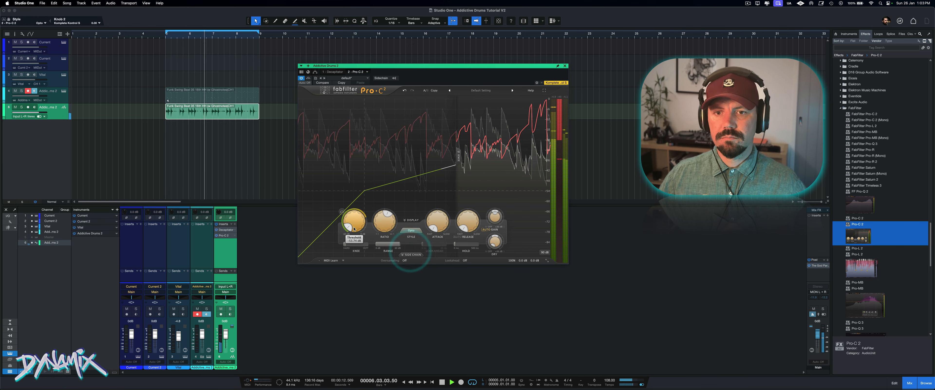
Step: Raise Pro-C 2's threshold for lighter compression and fine-tune its attack and release during playback
left_click_drag(355, 225, 362, 185)
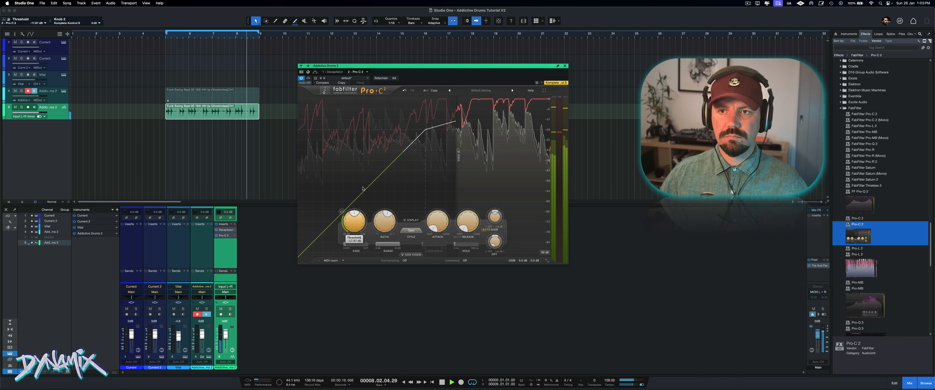
left_click_drag(367, 190, 366, 191)
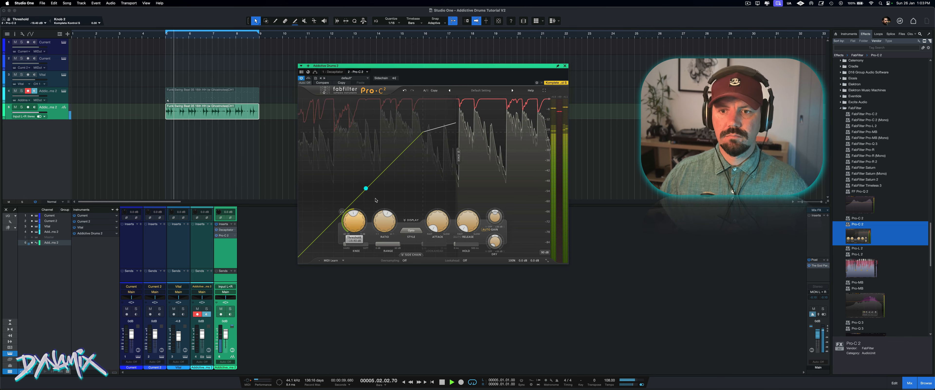
left_click_drag(437, 231, 436, 223)
scroll(436, 223, "up", 3)
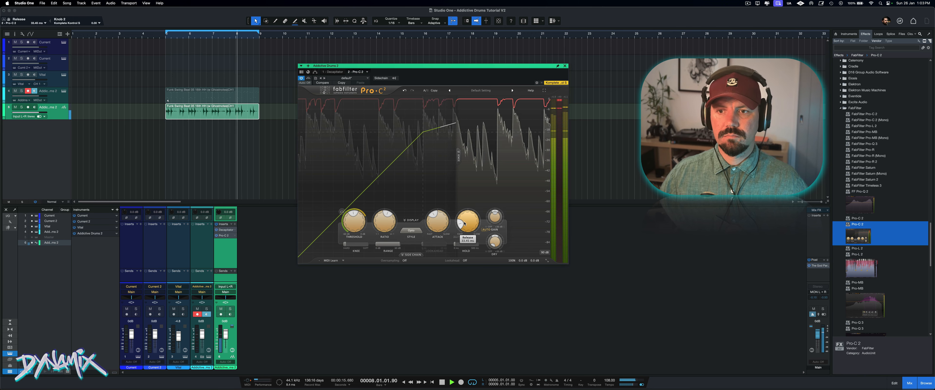
left_click(485, 229)
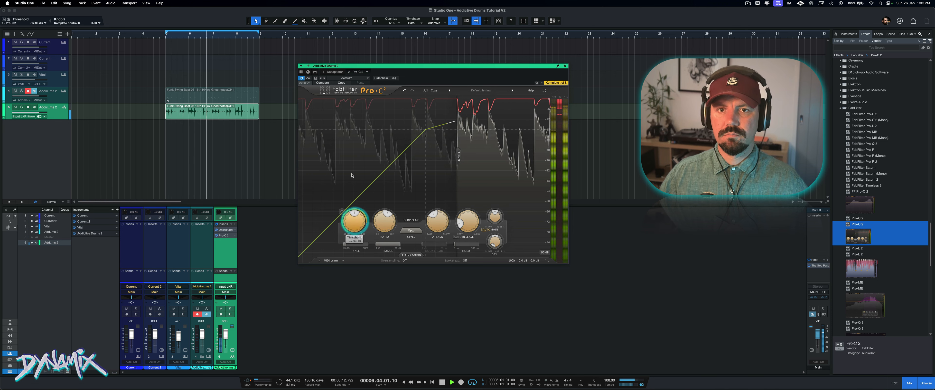
Step: Compare the loop with Pro-C 2 bypassed, lower its threshold slightly, and stop playback and close the compressor
left_click(308, 78)
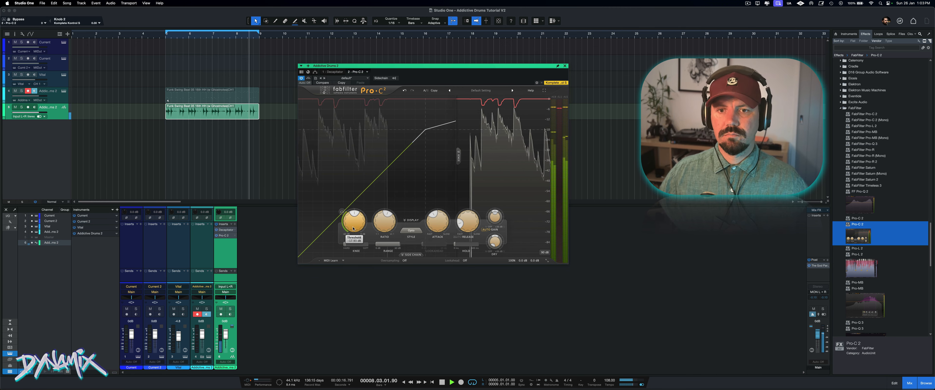
left_click_drag(353, 228, 353, 236)
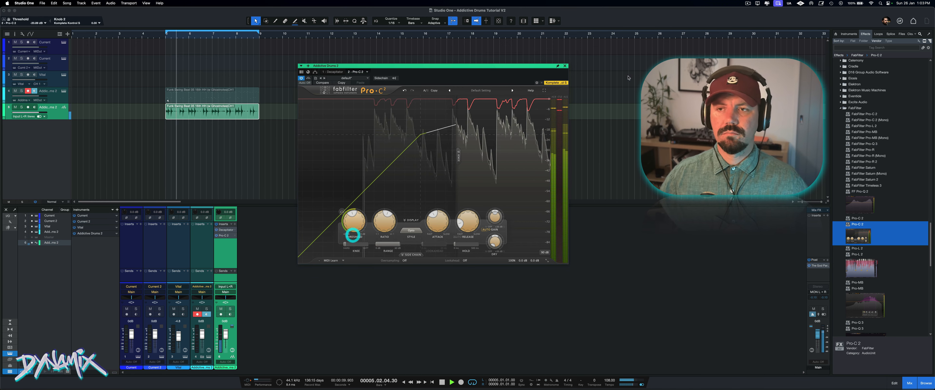
key("space")
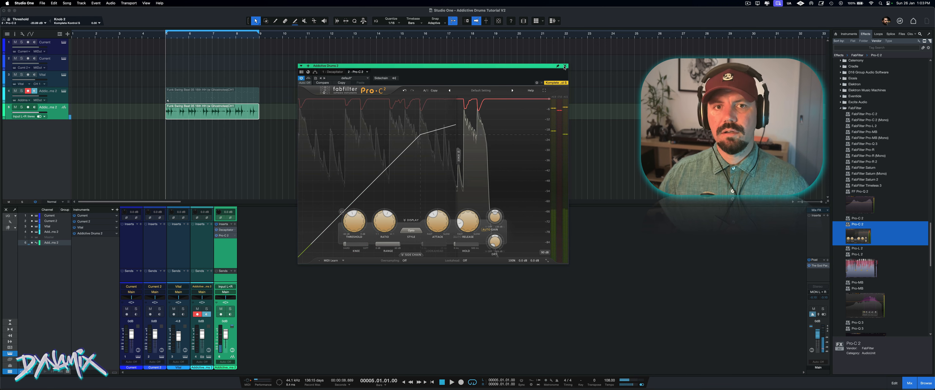
left_click(565, 66)
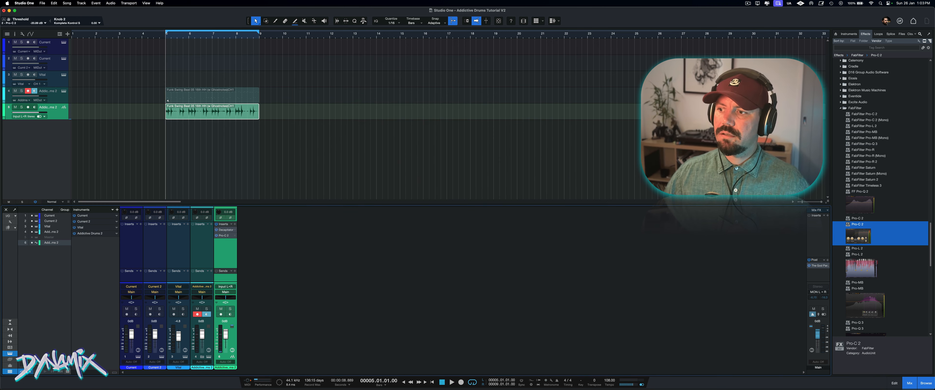
Step: Insert Universal Audio's UAD Pultec-Pro Legacy equalizer after Pro-C 2 on the bounced drum channel
left_click(840, 108)
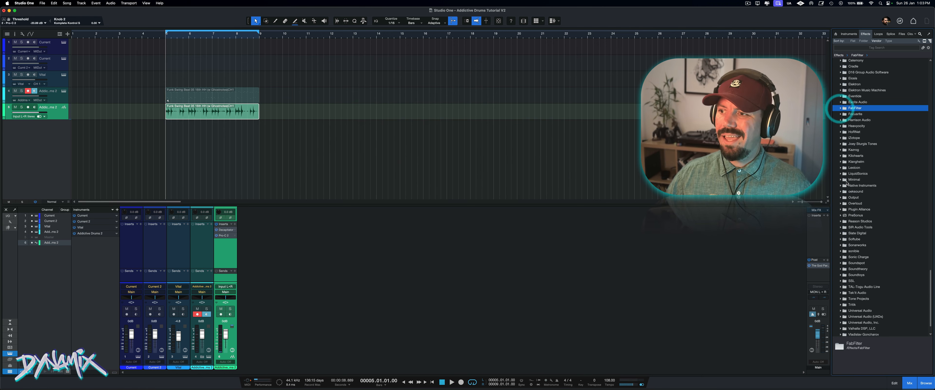
scroll(855, 215, "down", 3)
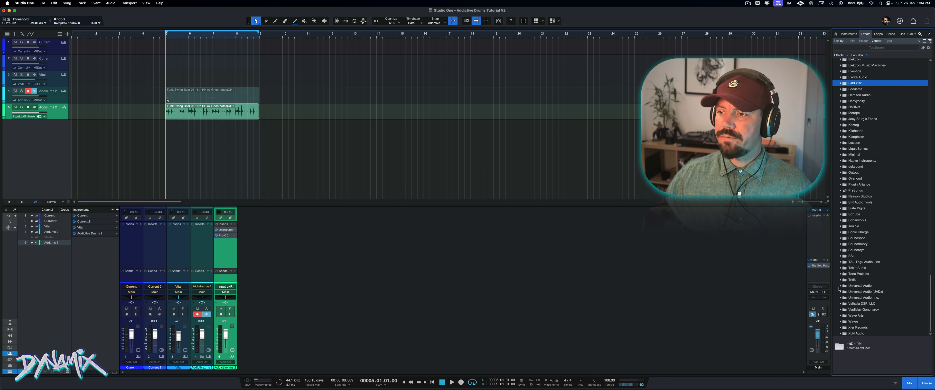
left_click(840, 286)
scroll(842, 289, "down", 15)
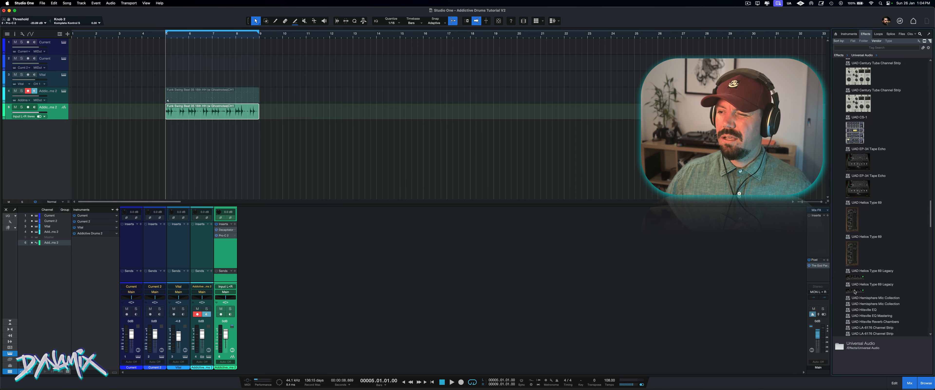
scroll(855, 291, "down", 20)
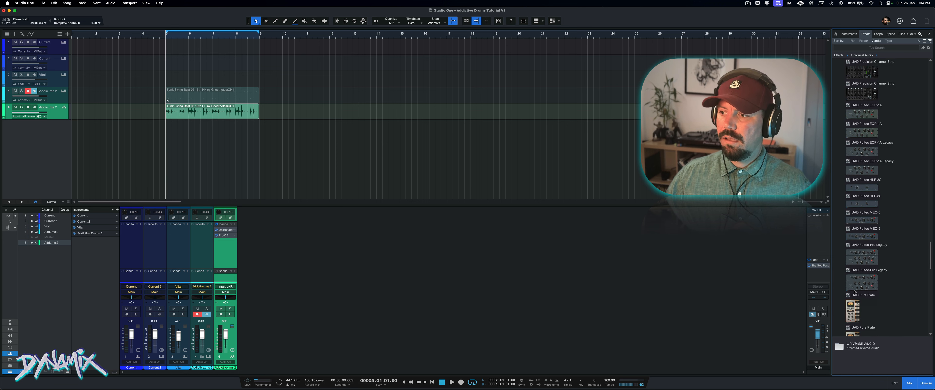
left_click_drag(865, 286, 221, 247)
Step: Play the loop and adjust the Pultec-Pro mid-range section's high-mid peak frequency and boost amount by ear
key("space")
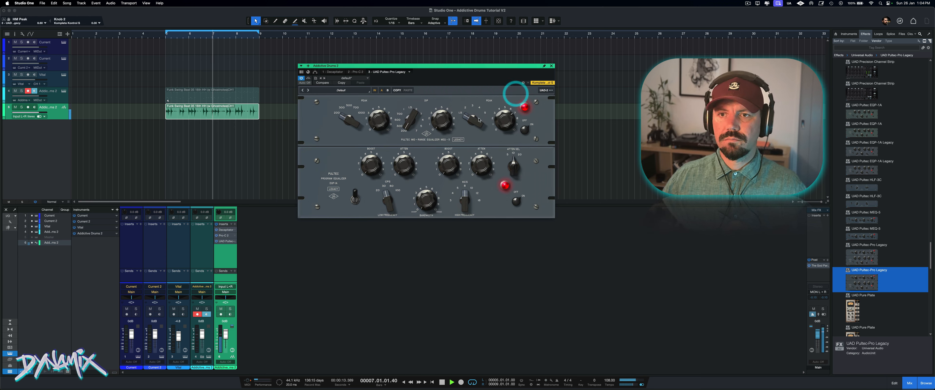
left_click_drag(477, 117, 494, 107)
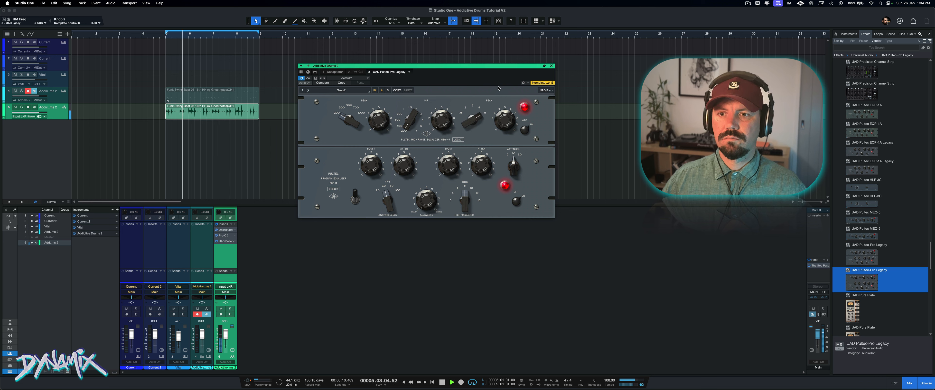
left_click_drag(496, 105, 498, 92)
left_click_drag(504, 117, 504, 149)
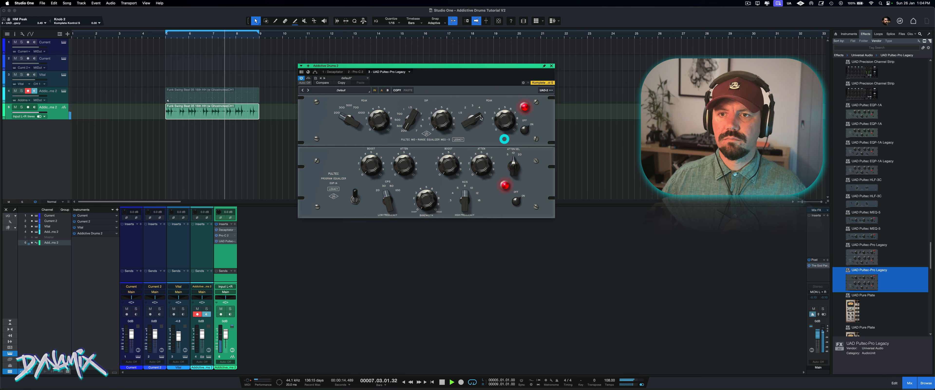
left_click_drag(480, 116, 476, 163)
mouse_move(510, 129)
left_mouse_down()
mouse_move(513, 114)
mouse_move(478, 117)
mouse_move(504, 120)
left_mouse_up()
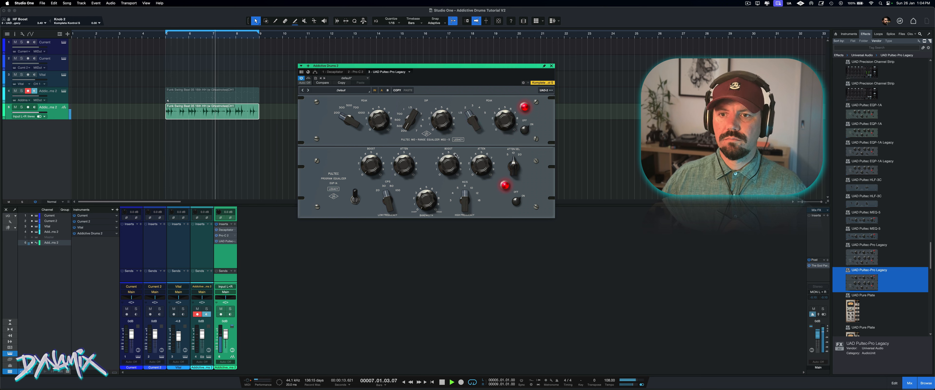
Step: Shape the highs with the Pultec-Pro's high-frequency boost, bandwidth and high frequency selector during playback
left_click_drag(455, 155, 456, 144)
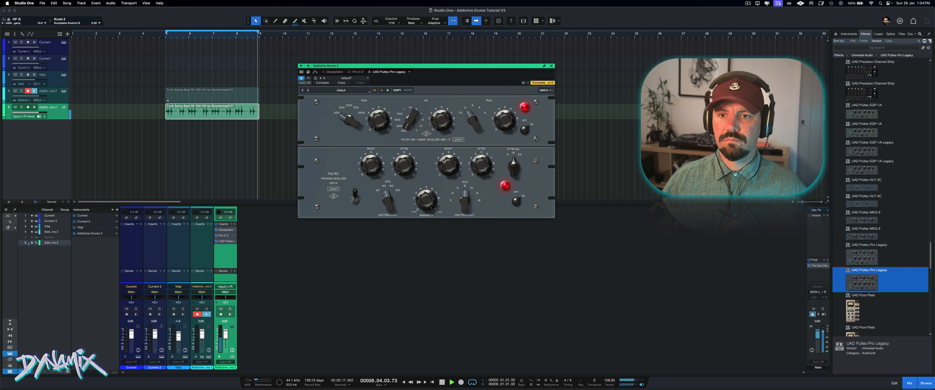
left_click_drag(446, 173, 459, 150)
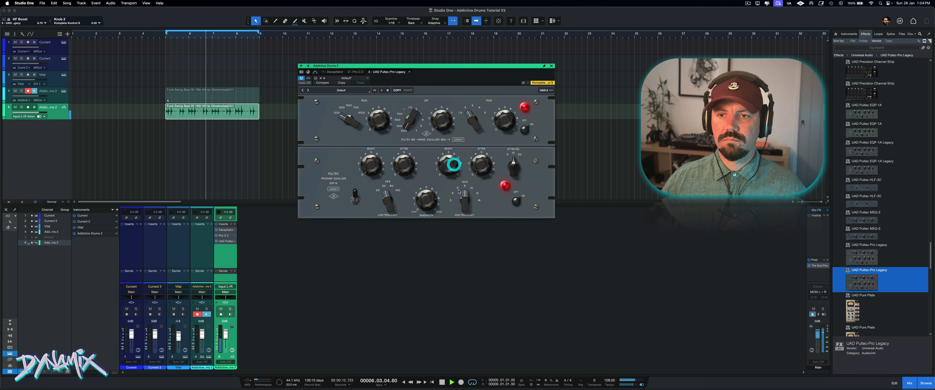
mouse_move(465, 199)
left_mouse_down()
mouse_move(469, 184)
mouse_move(467, 218)
mouse_move(468, 206)
left_mouse_up()
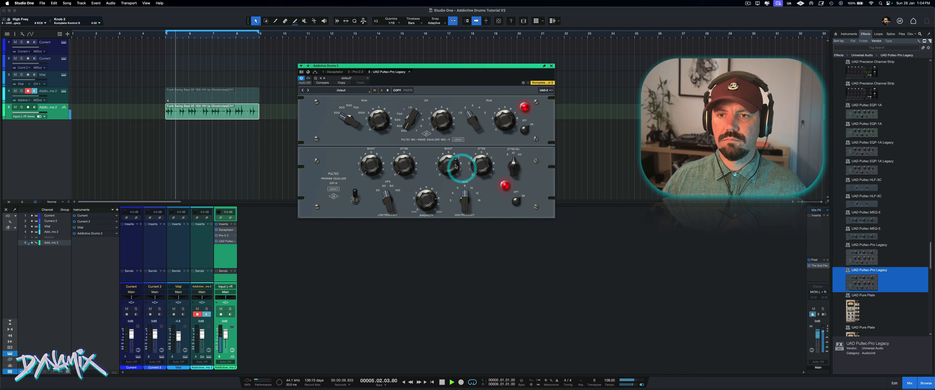
left_click_drag(450, 167, 453, 222)
left_click_drag(453, 182, 454, 168)
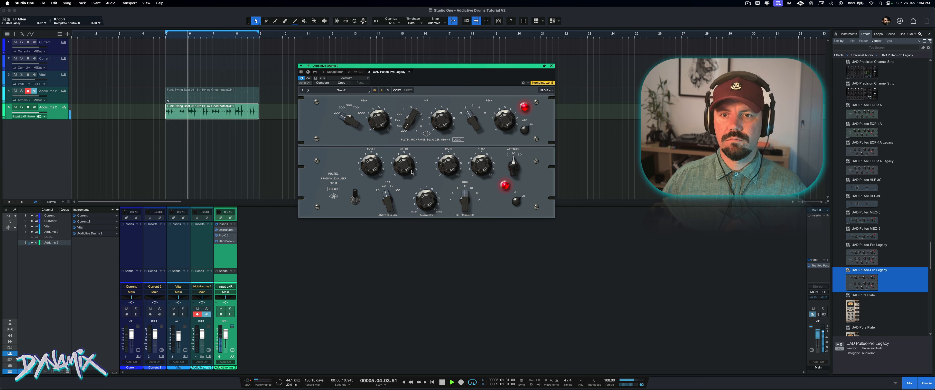
Step: Adjust the Pultec-Pro's low-frequency attenuation, low-mid peak and mid dip during playback, and stop the loop
left_click_drag(412, 166, 397, 131)
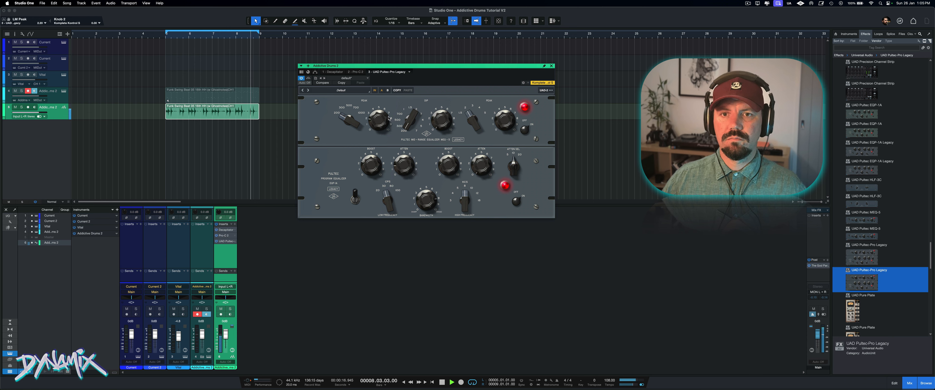
left_click_drag(388, 118, 444, 114)
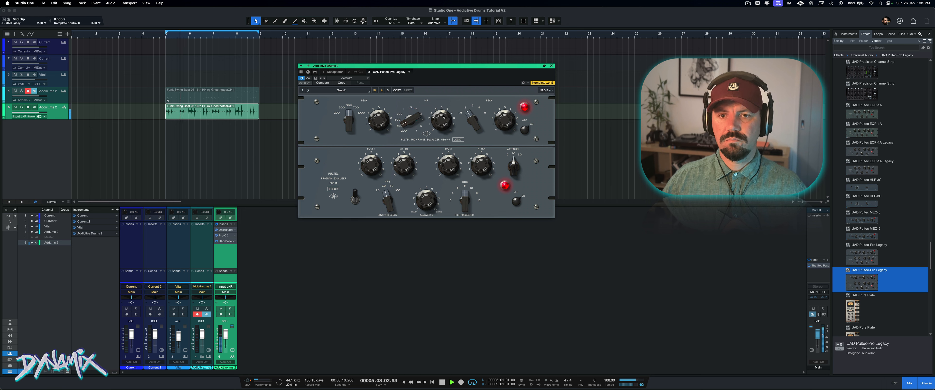
key("space")
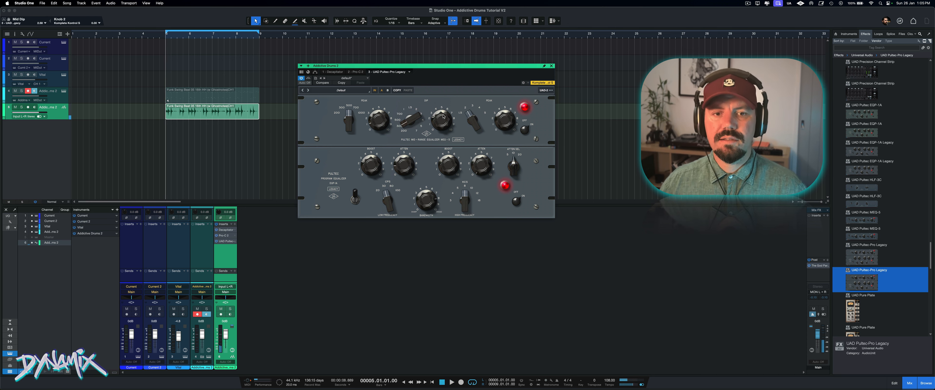
Step: Compare the loop with the drum channel's inserts bypassed and re-enabled, stop playback and close the Pultec-Pro
key("space")
left_click(217, 225)
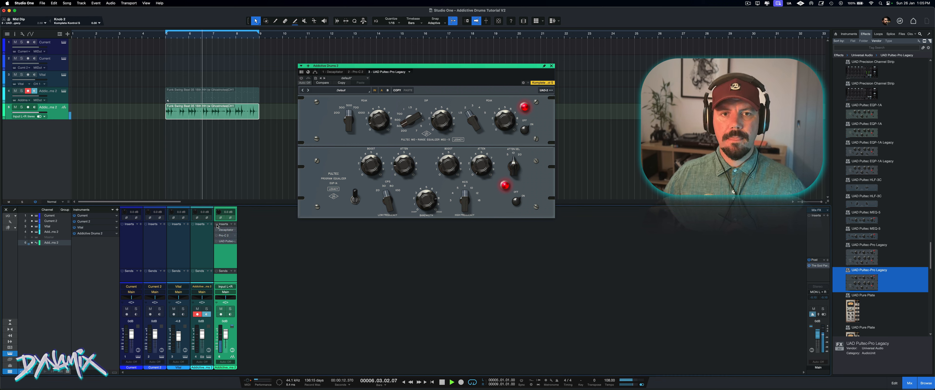
left_click(217, 225)
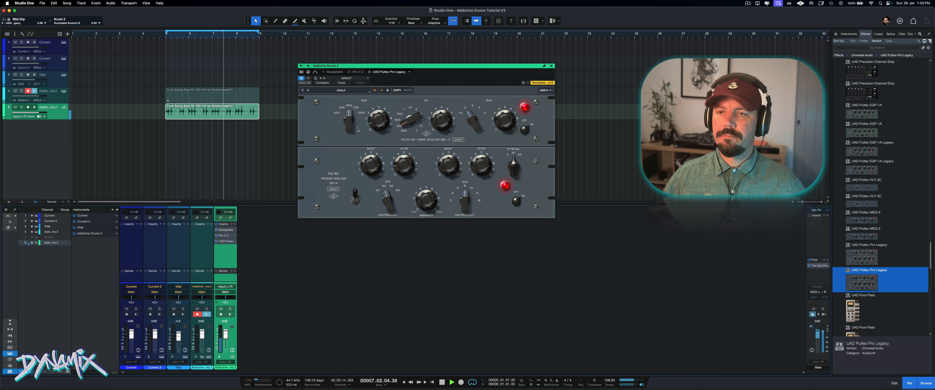
key("space")
left_click(551, 66)
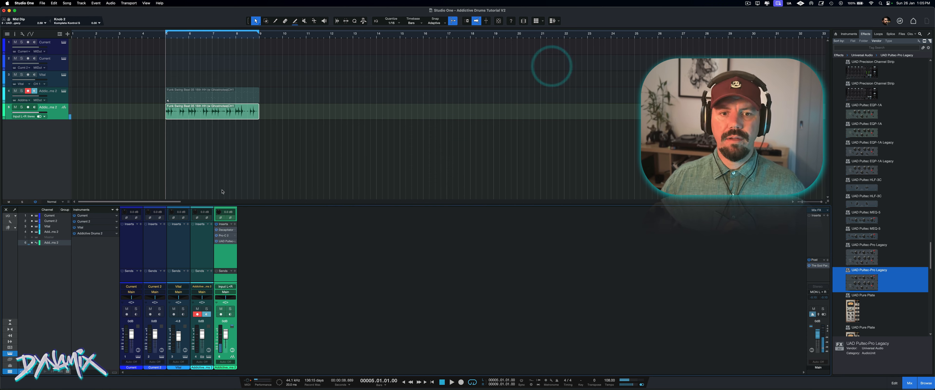
Step: Insert StandardCLIP after the Pultec-Pro on the bounced drum channel and set its mode to Hard Clip
scroll(860, 108, "up", 20)
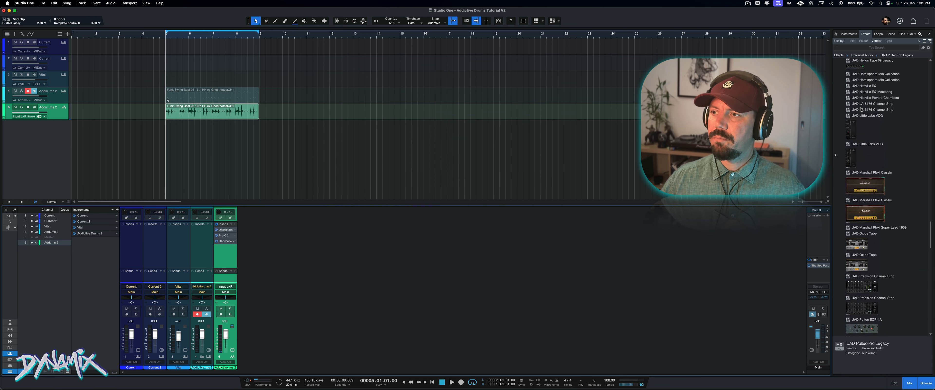
scroll(861, 109, "down", 10)
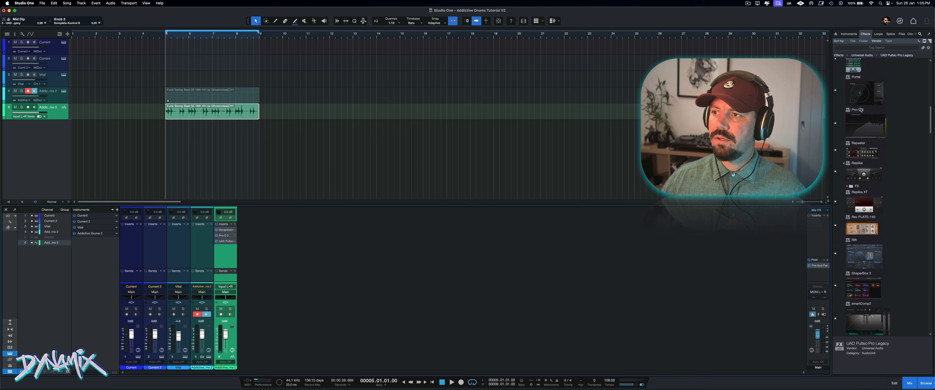
left_click_drag(860, 166, 219, 250)
key("space")
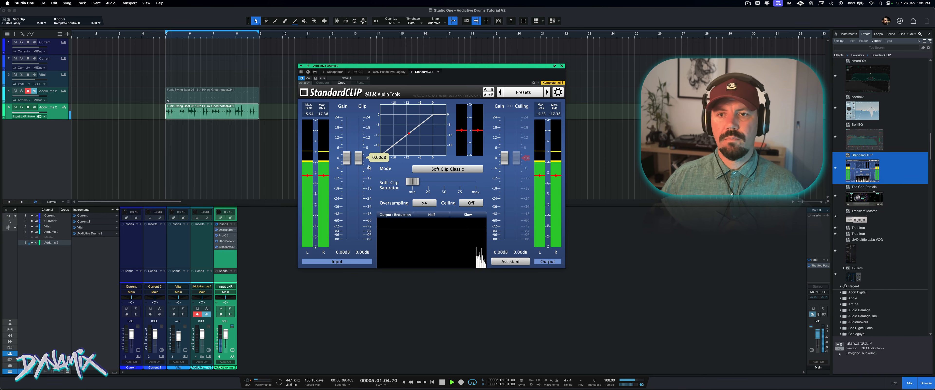
left_click(438, 169)
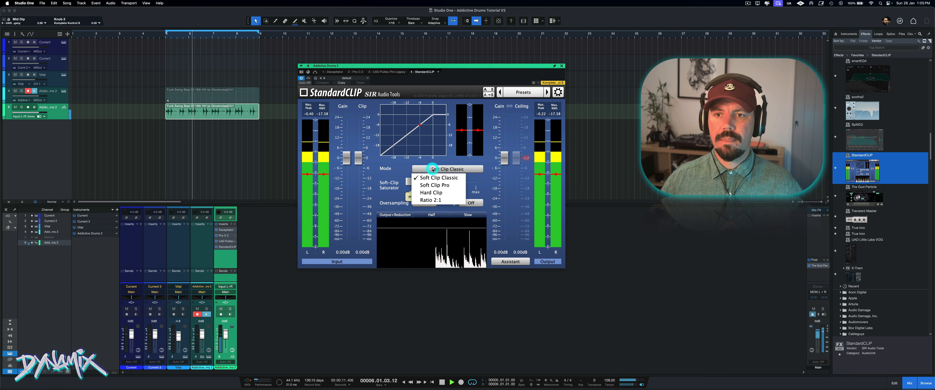
left_click(433, 192)
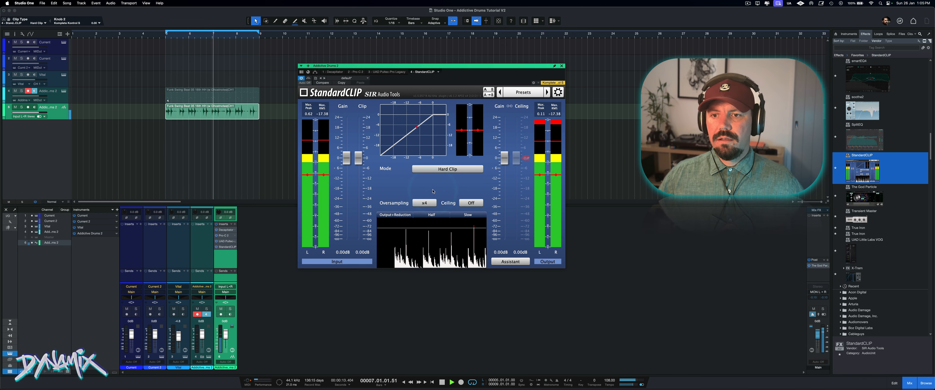
key("space")
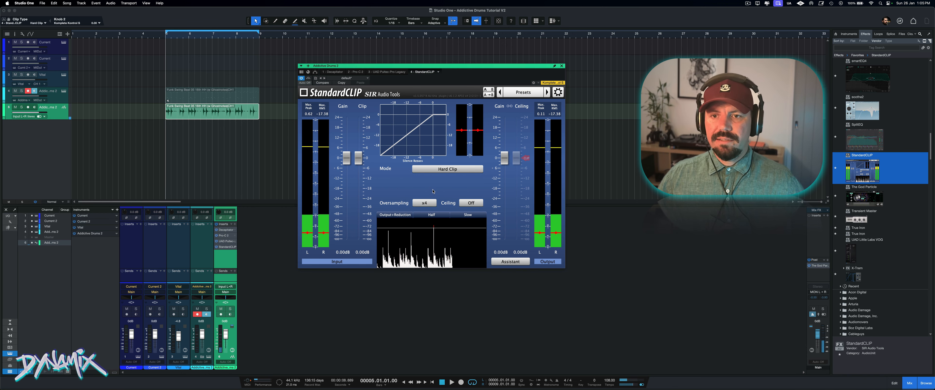
Step: Switch on StandardCLIP's ceiling, lower the clip level to -7.60 dB and set oversampling to x16 while the loop plays
key("space")
left_click(471, 203)
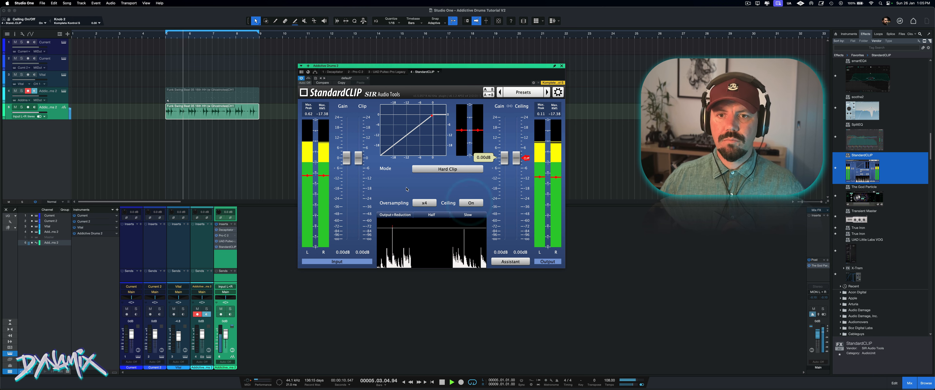
left_click_drag(359, 159, 361, 174)
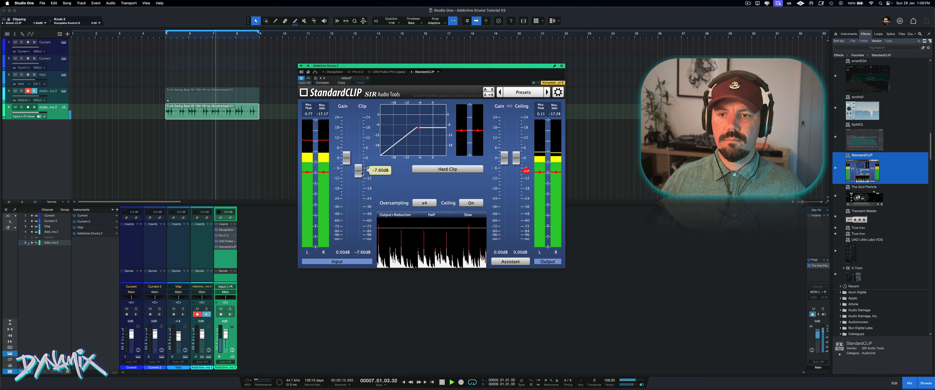
left_click(415, 203)
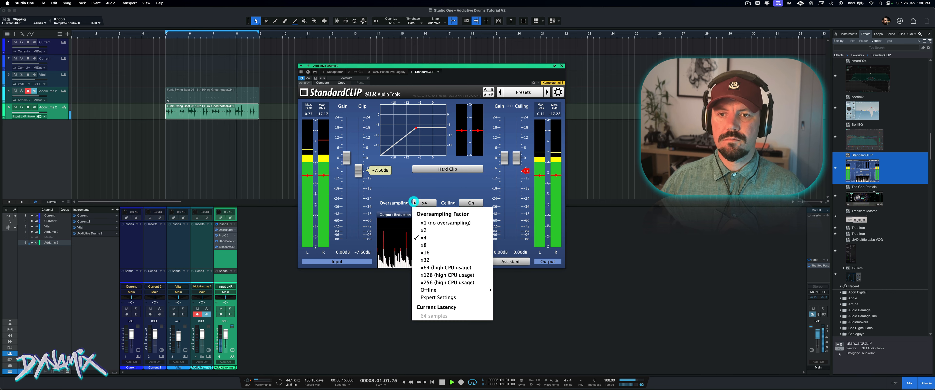
left_click(425, 253)
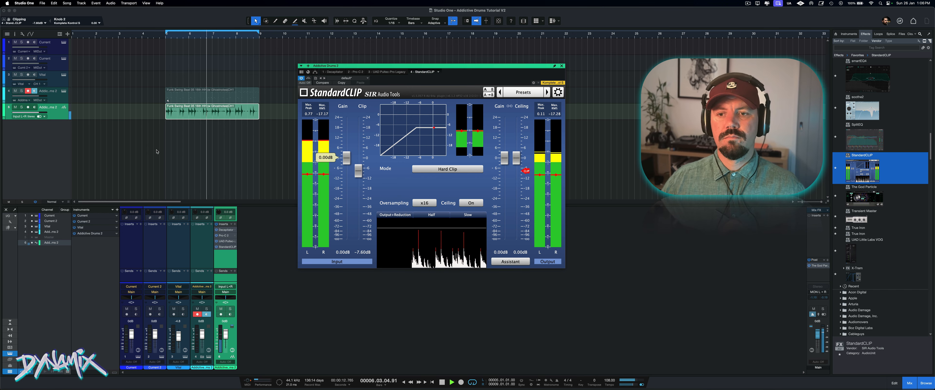
key("space")
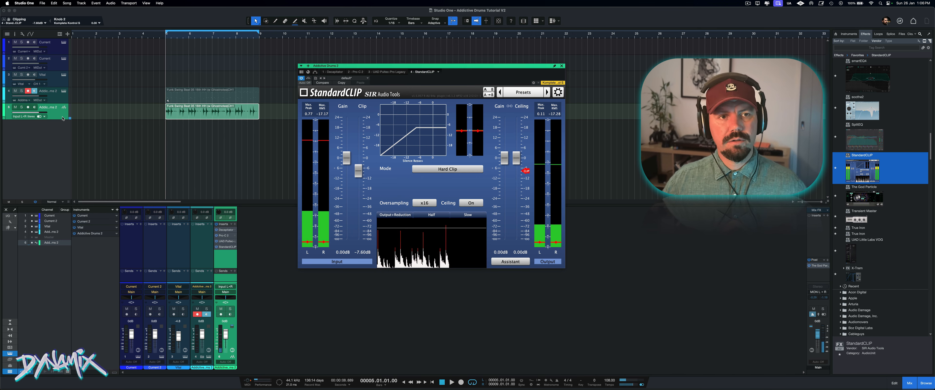
Step: Transform the bounced drum track to rendered audio with realtime state preserved and auto tail on, and audition the result
right_click(62, 117)
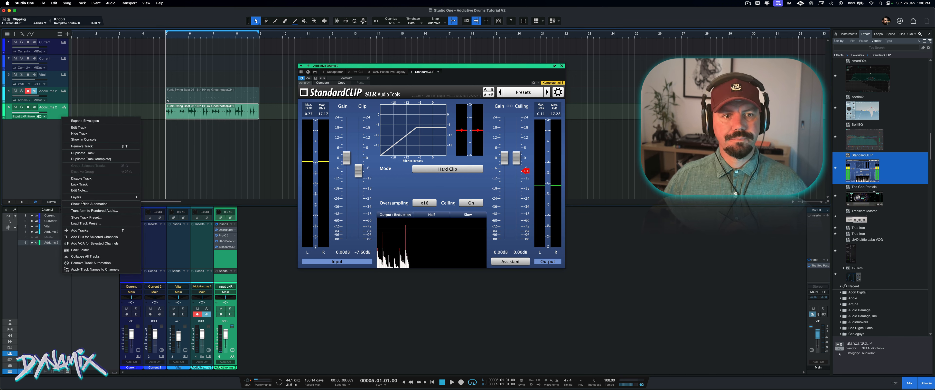
left_click(83, 210)
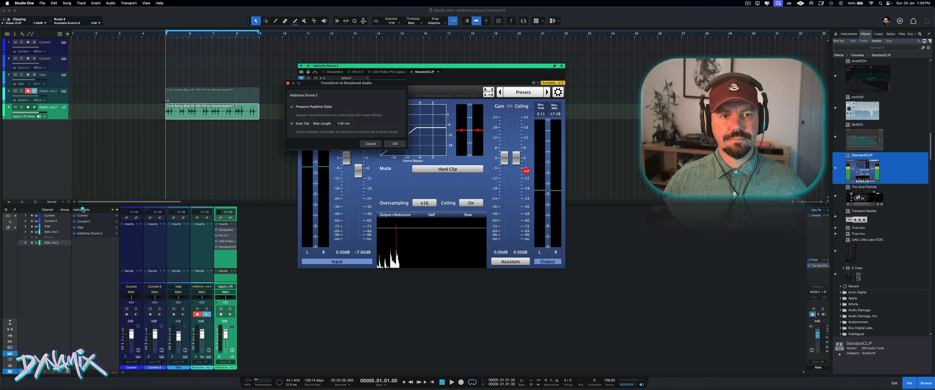
left_click(395, 144)
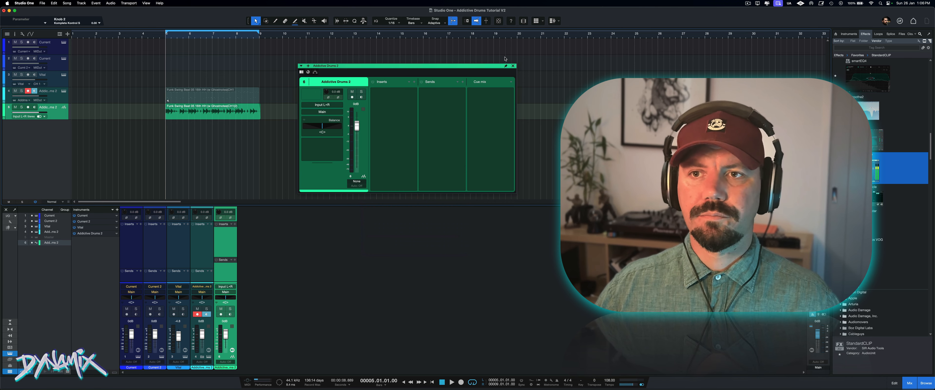
left_click(513, 66)
key("space")
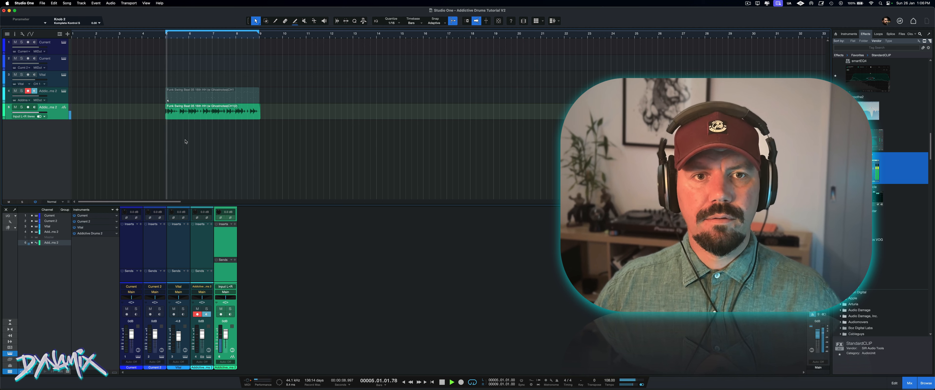
key("space")
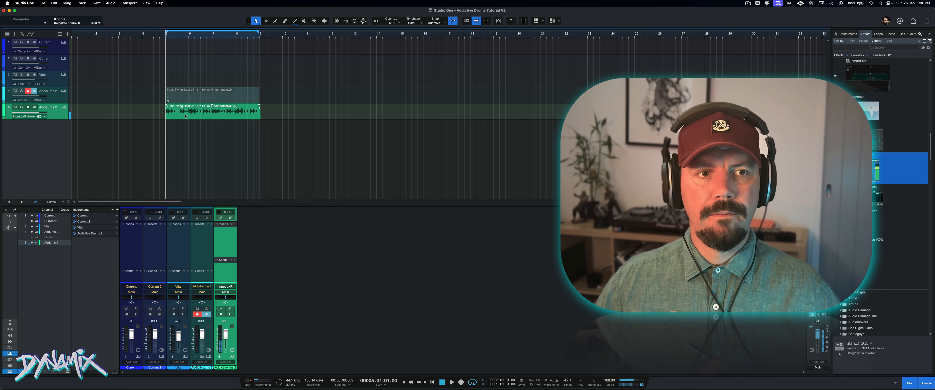
Step: Lower the rendered drum channel's volume fader, audition the loop and select its audio event
left_click(186, 113)
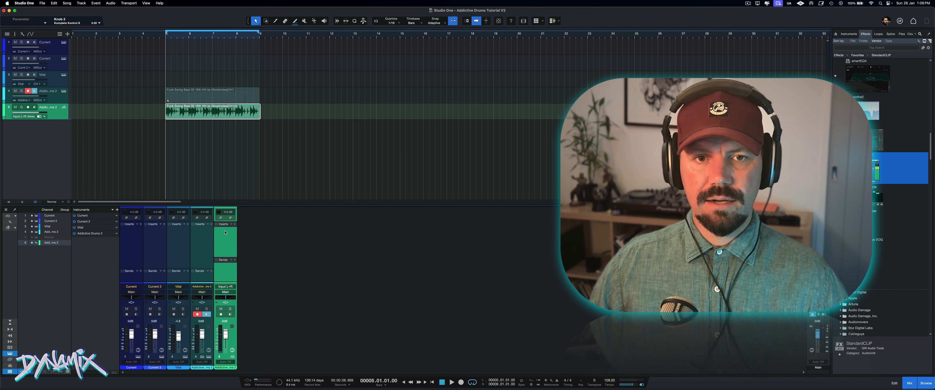
left_click(204, 267)
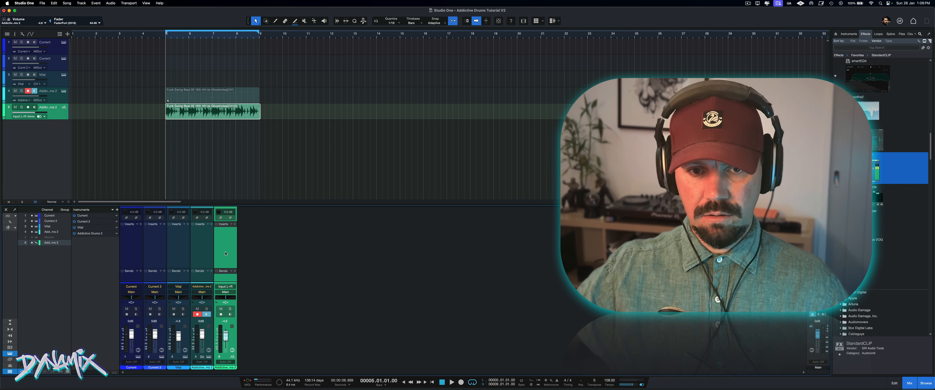
key("space")
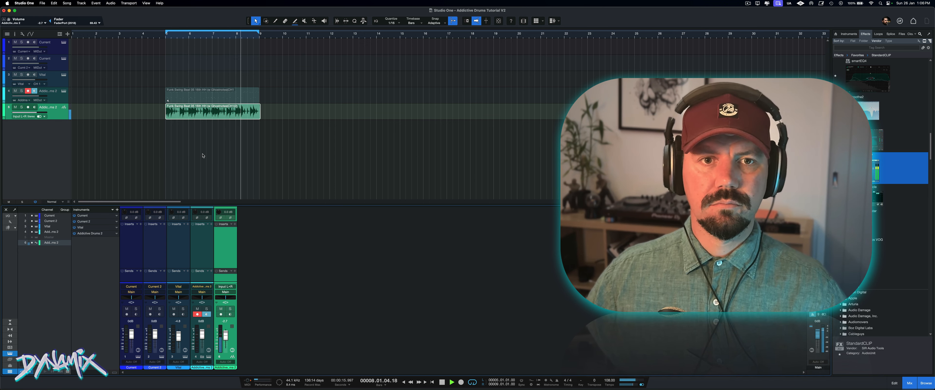
key("space")
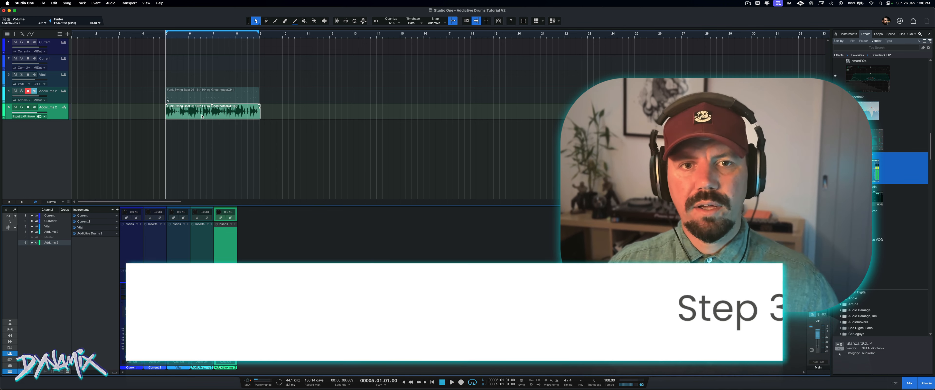
left_click(202, 115)
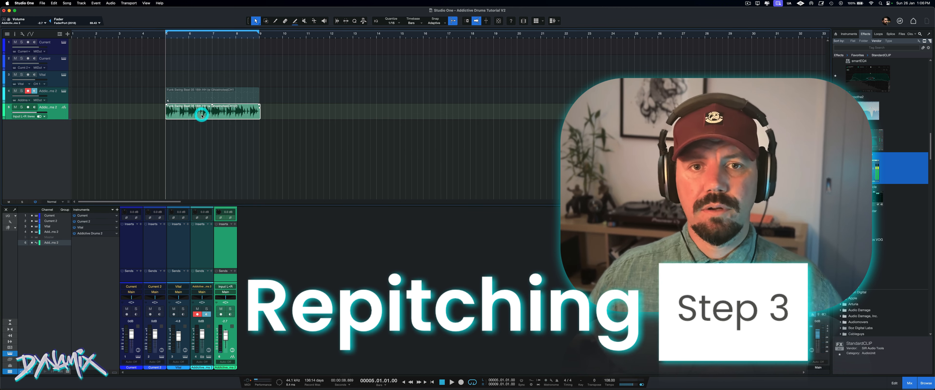
Step: Send the rendered drum loop event to a new SampleOne instrument and lower that instrument's channel volume
right_click(202, 115)
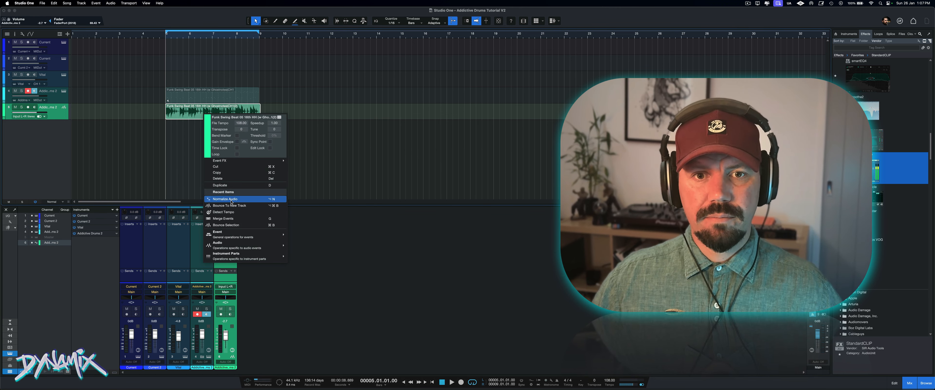
mouse_move(264, 246)
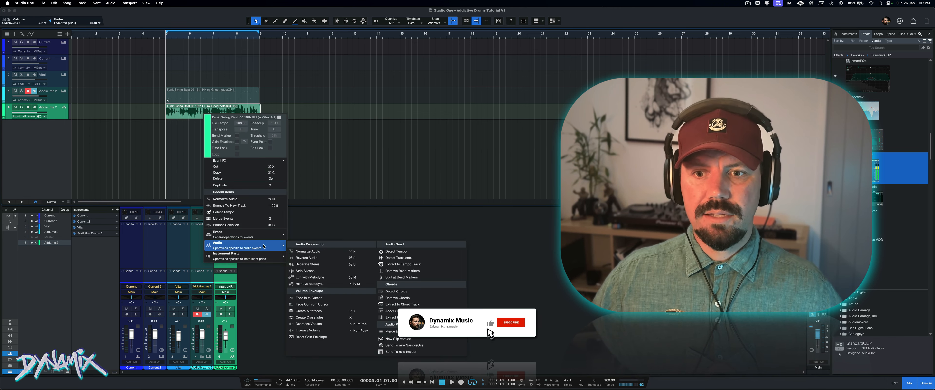
left_click(415, 345)
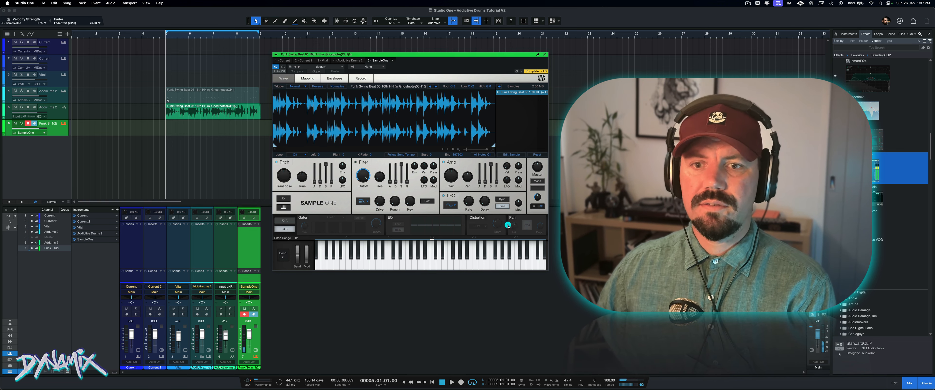
left_click(251, 245)
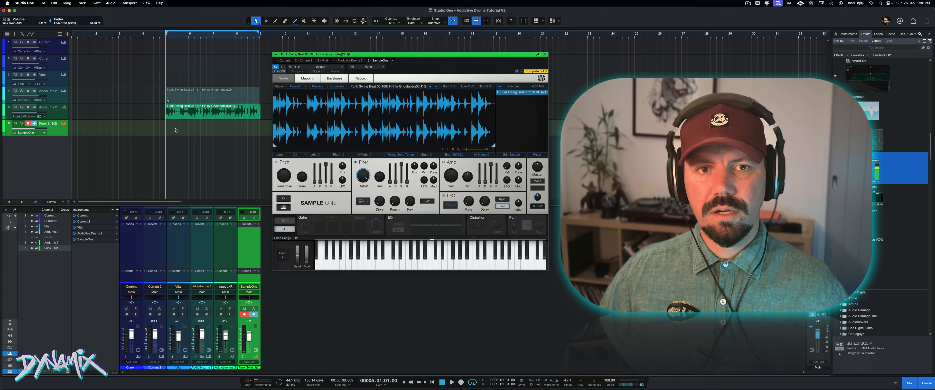
Step: Create an instrument part over the loop range on the SampleOne track, solo the track and open the part for editing
left_click(176, 129)
left_click(21, 123)
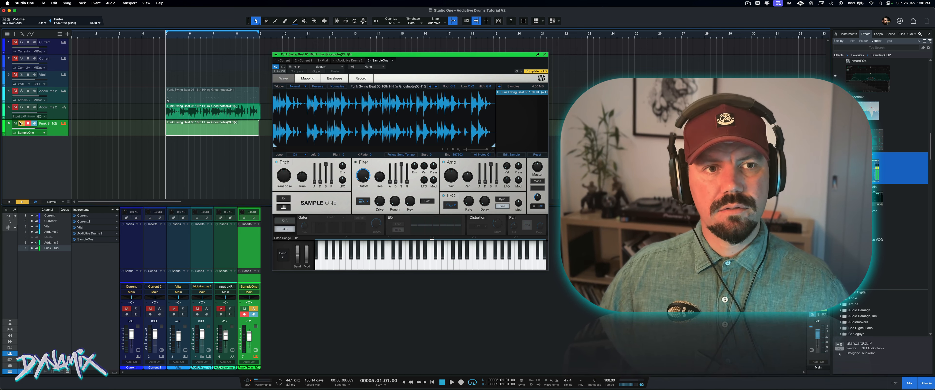
double_click(189, 125)
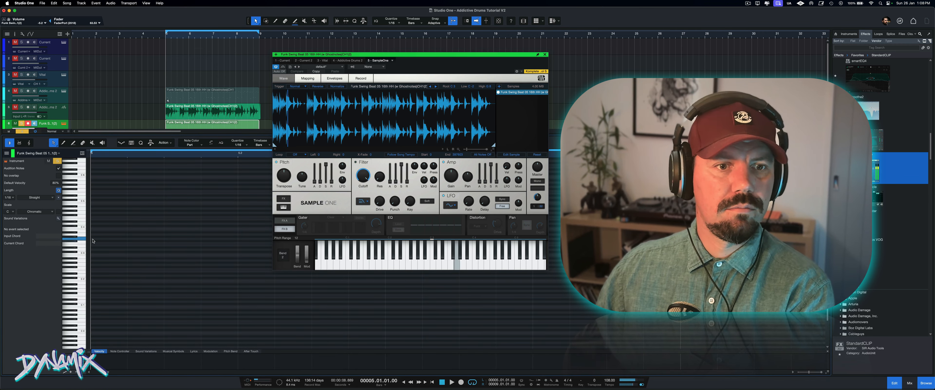
Step: Draw a single low note spanning all four bars of the SampleOne part and audition the repitched loop
left_click_drag(93, 241, 560, 239)
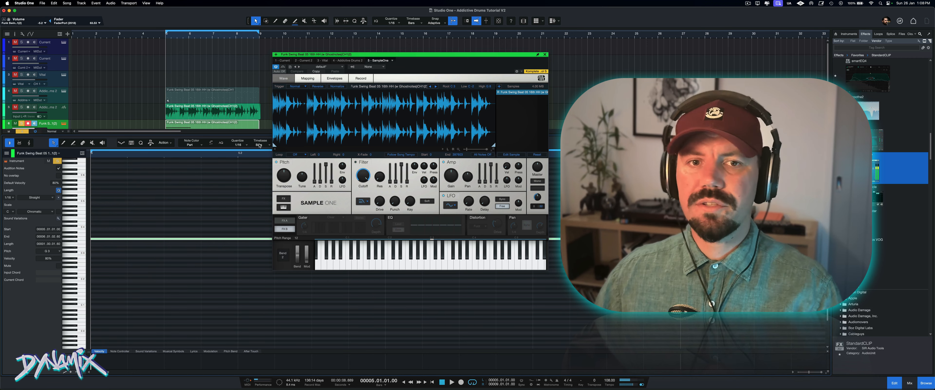
scroll(171, 155, "down", 5)
scroll(171, 155, "down", 4)
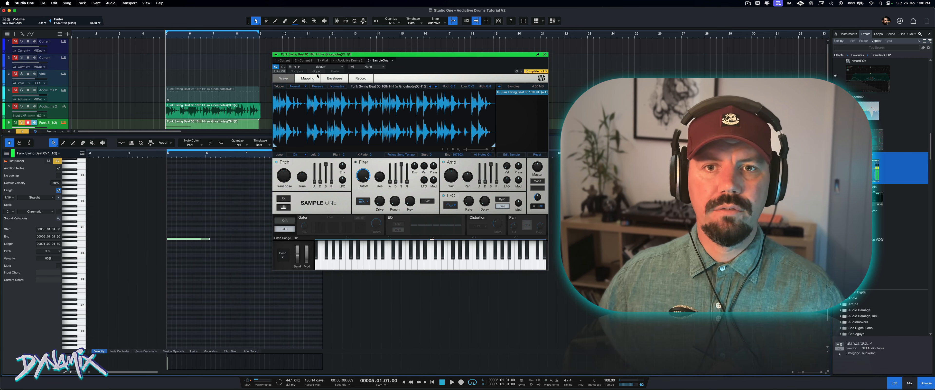
left_click_drag(335, 54, 425, 47)
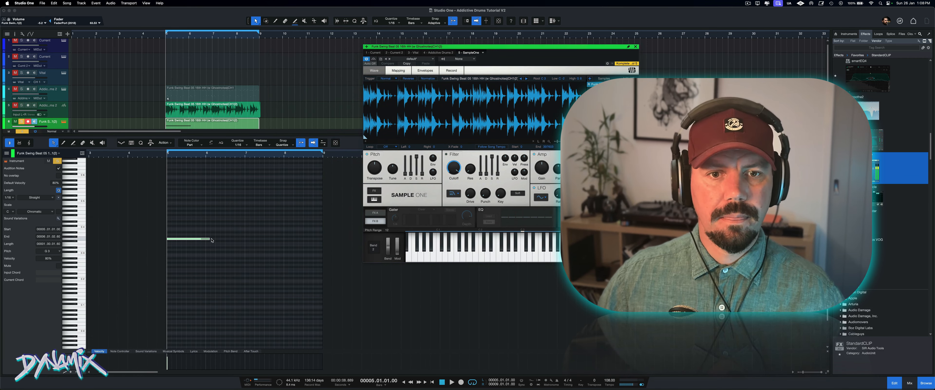
left_click_drag(211, 239, 323, 242)
key("space")
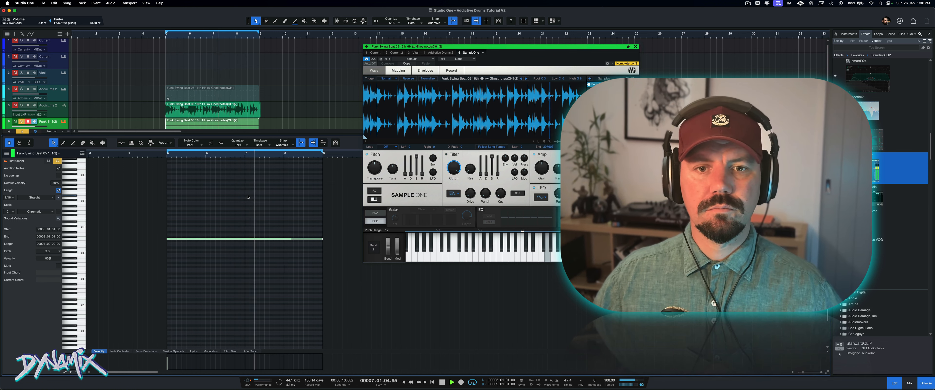
key("space")
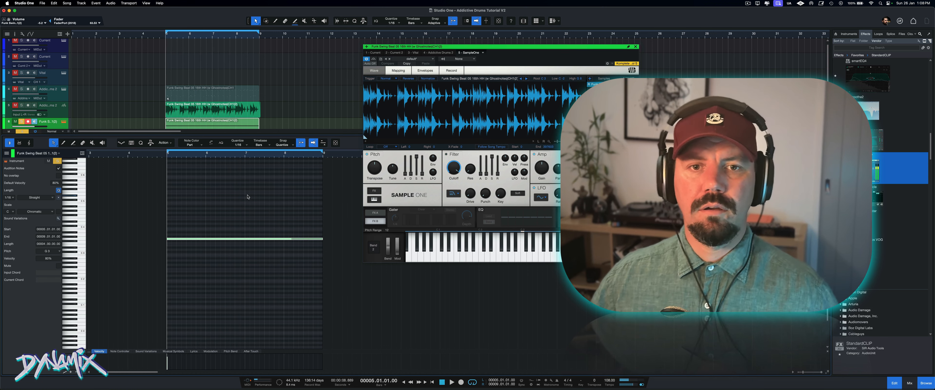
Step: Bounce the SampleOne instrument part to a new audio track
scroll(130, 101, "down", 1)
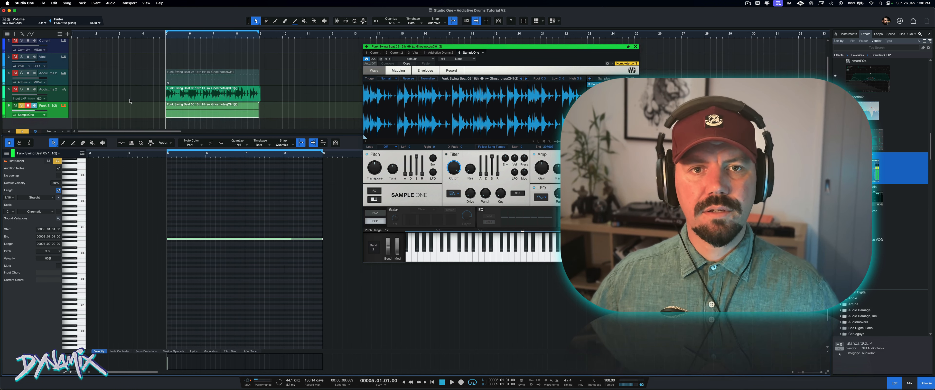
right_click(194, 117)
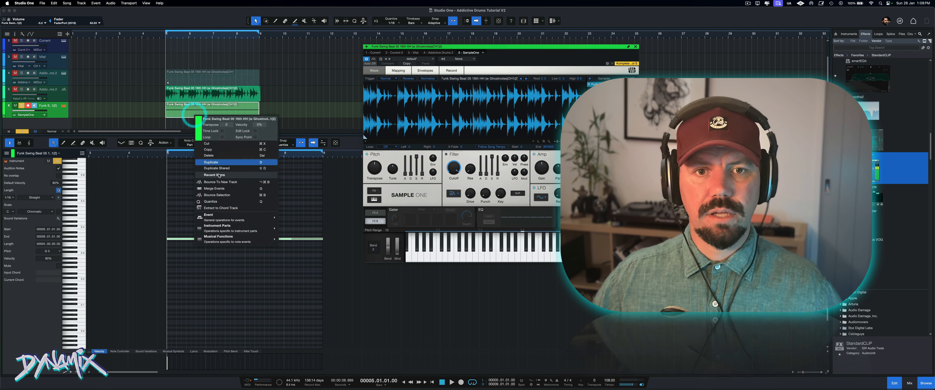
left_click(221, 181)
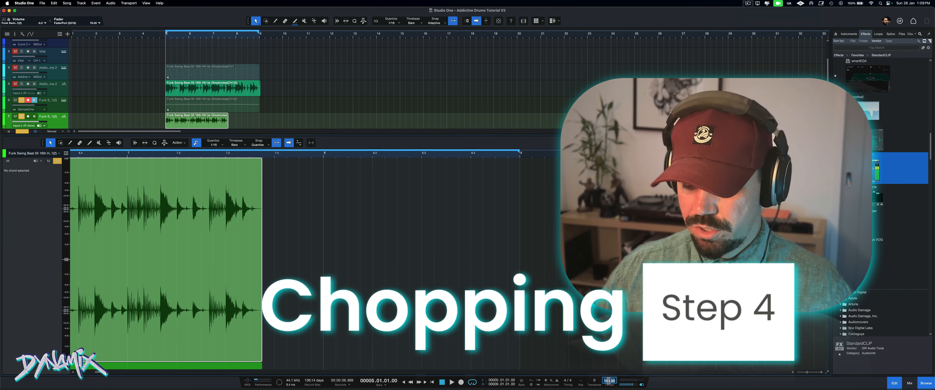
Step: Set the song tempo to 172 BPM, open the bounced drum loop in the audio editor and enlarge the editor area
type("172")
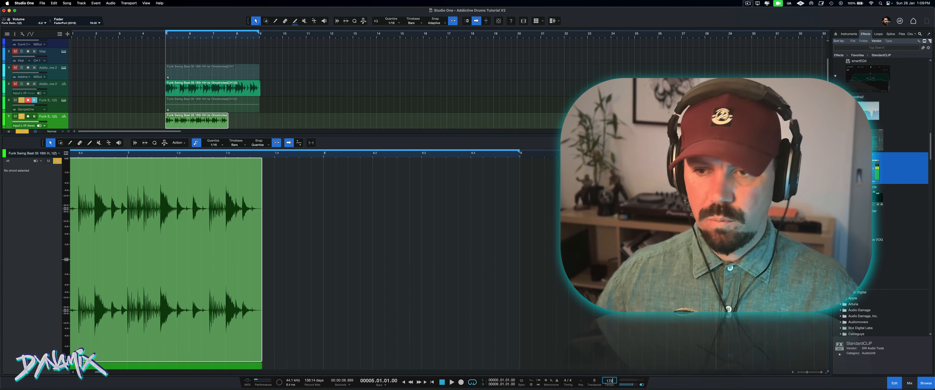
key("Return")
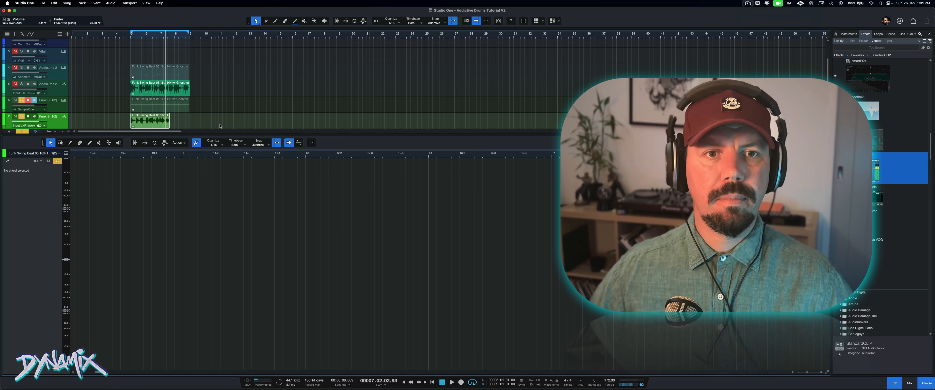
double_click(159, 123)
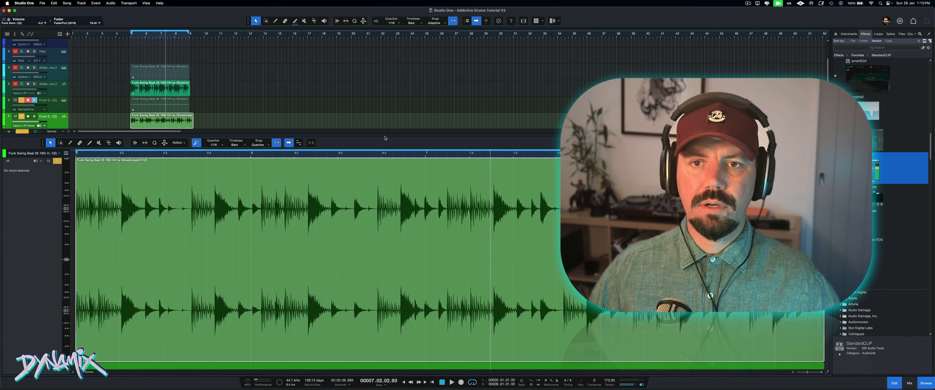
left_click_drag(385, 137, 411, 71)
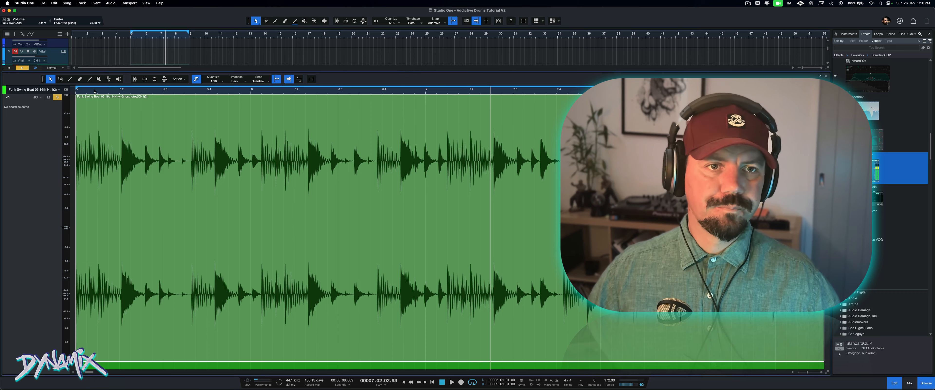
Step: Slice the bounced drum loop at the start of each hit with the Split tool
scroll(94, 91, "up", 10)
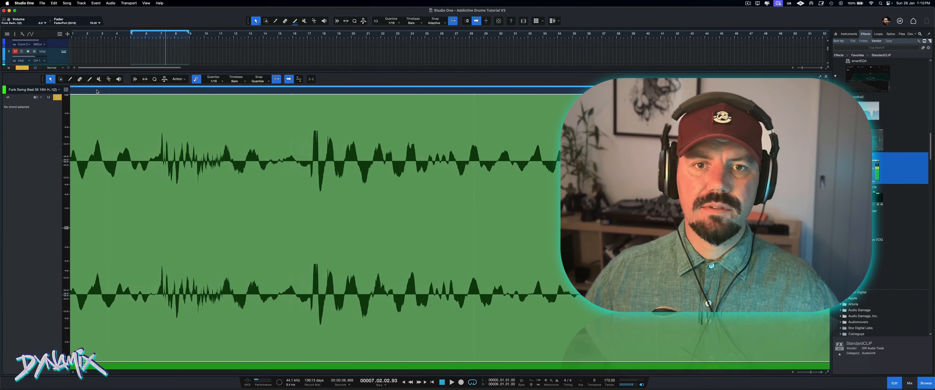
scroll(96, 92, "left", 1)
key("3")
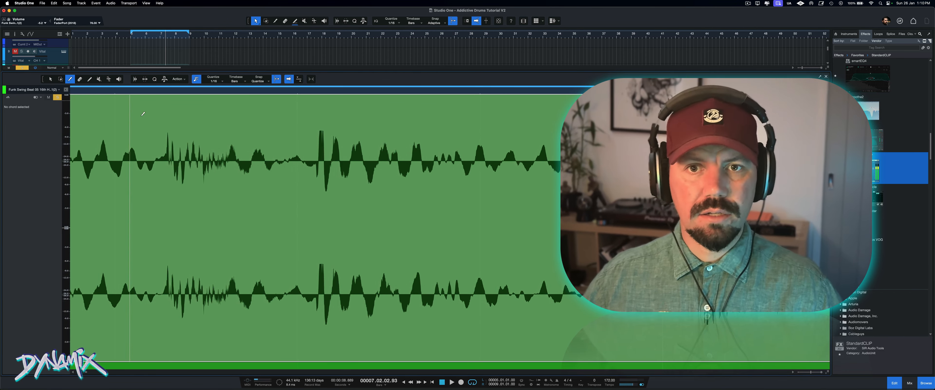
left_click(319, 167)
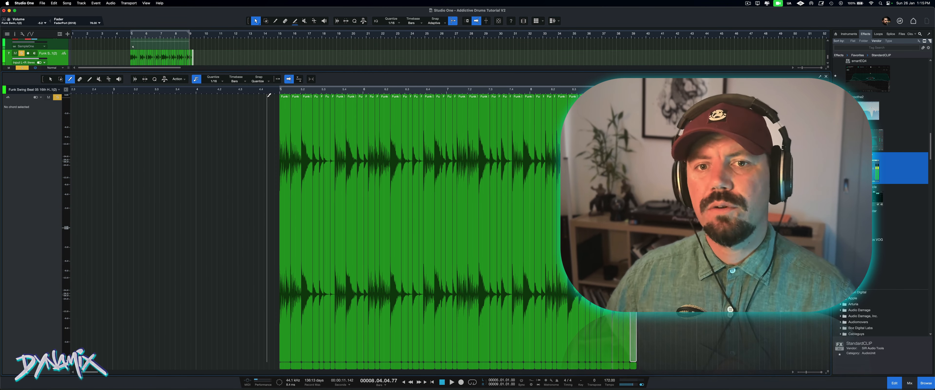
Step: Select all slices of the drum loop and send them to a new Impact instrument
key("1")
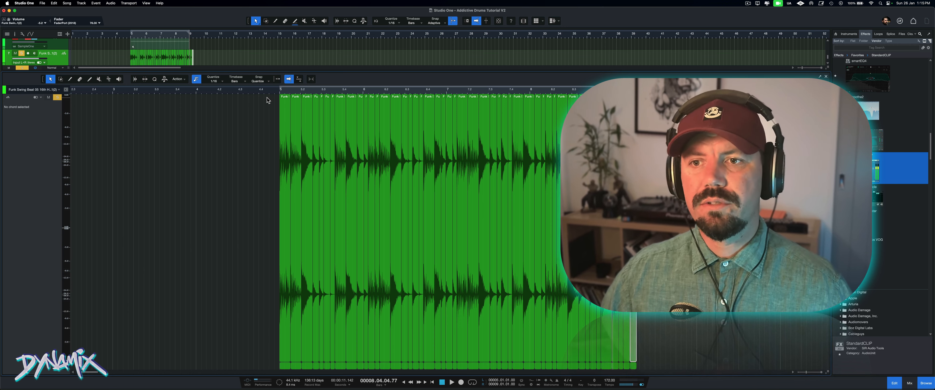
left_click_drag(264, 143, 640, 218)
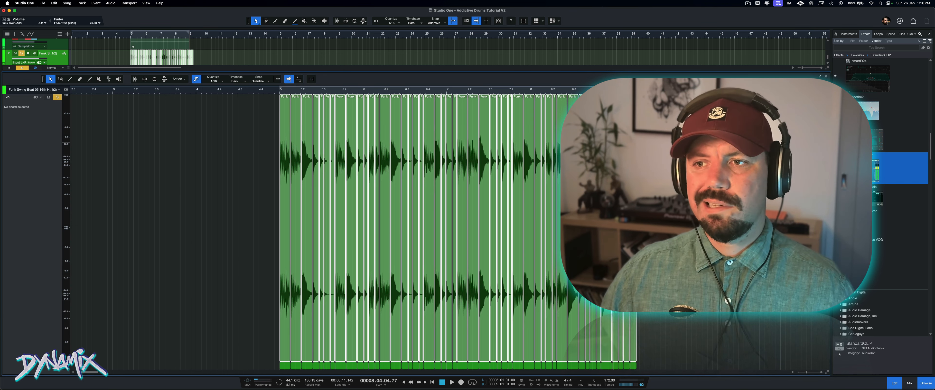
right_click(621, 222)
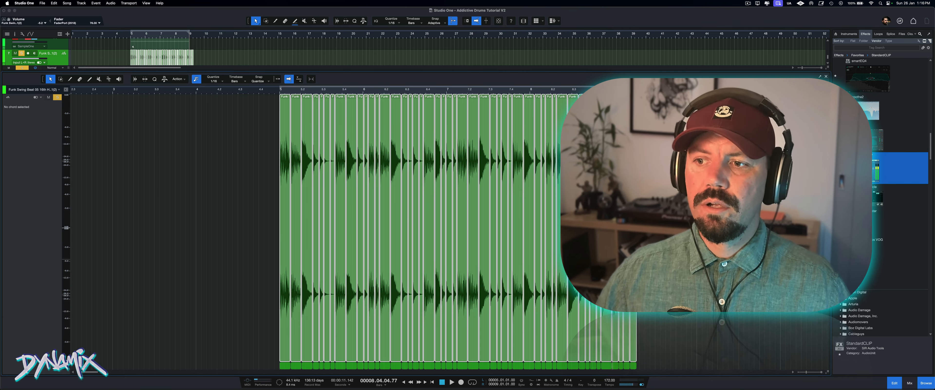
mouse_move(664, 264)
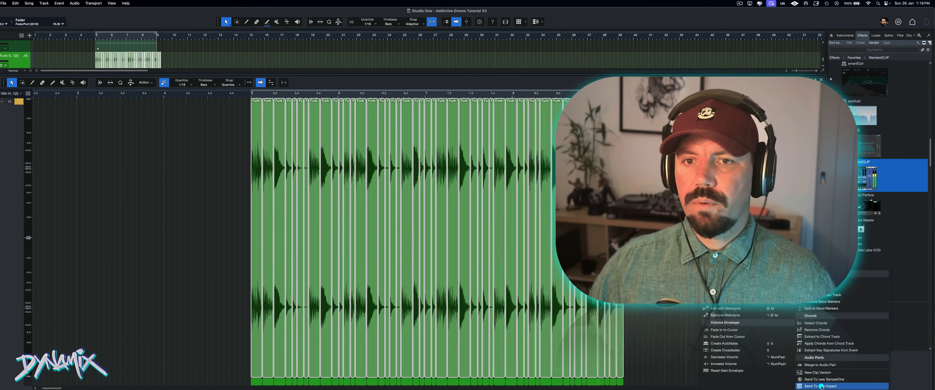
left_click(827, 370)
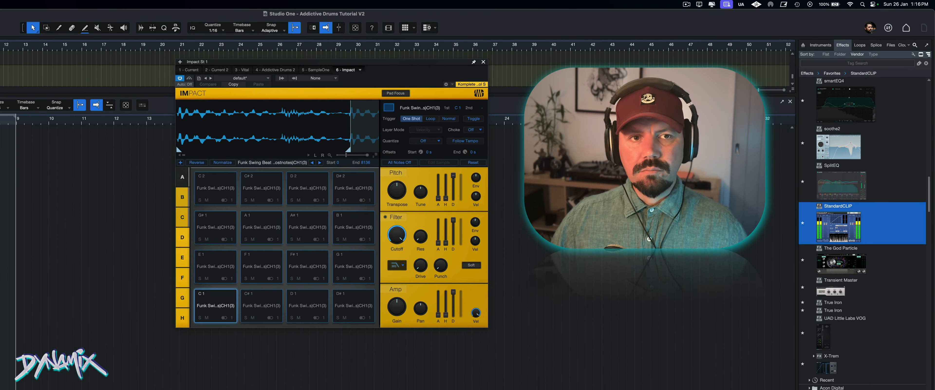
Step: Audition the sliced hits on Impact's pads from C 1 through B 1
left_click(216, 307)
left_click(262, 307)
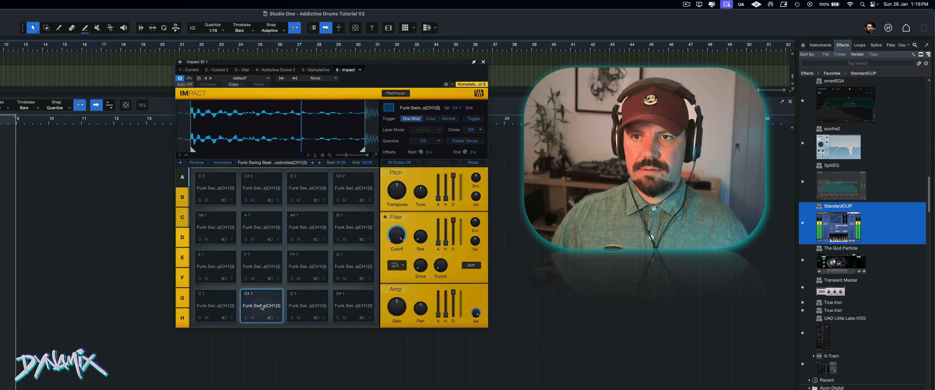
left_click(308, 306)
left_click(354, 307)
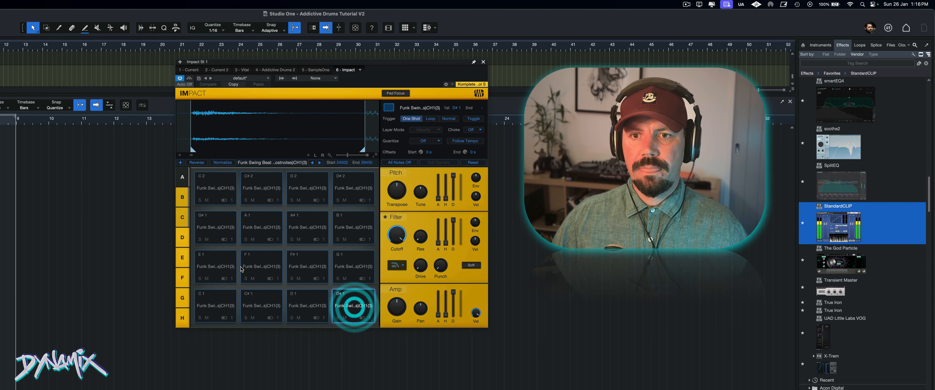
left_click(210, 267)
left_click(271, 266)
left_click(346, 265)
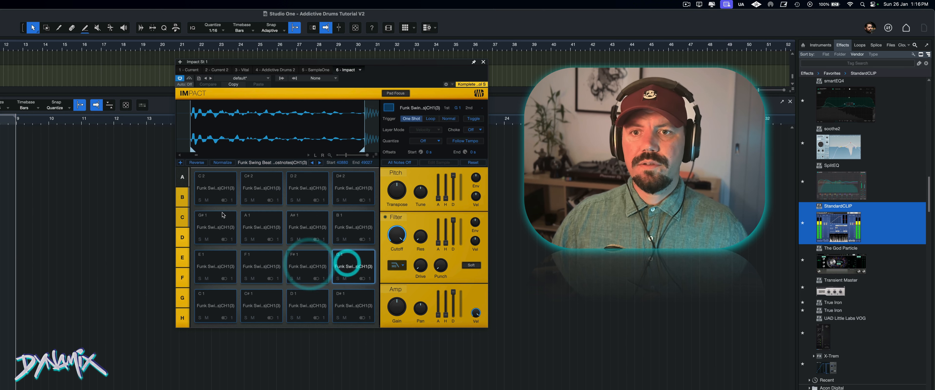
left_click(219, 214)
left_click(267, 215)
left_click(309, 222)
left_click(360, 220)
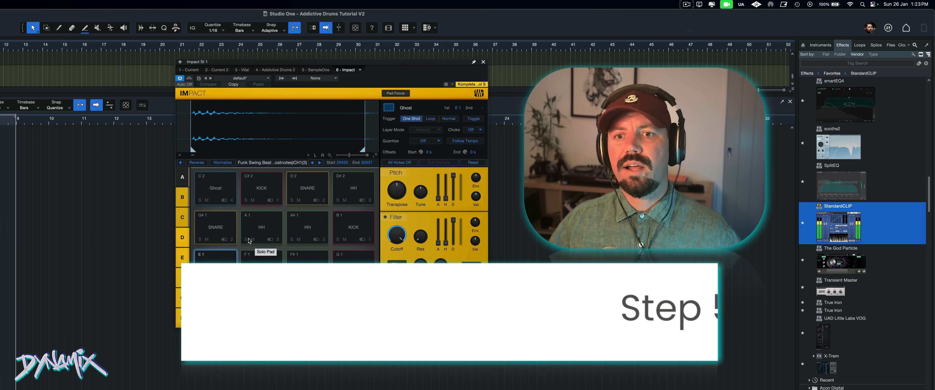
Step: Audition the KICK, Ghost and SNARE pads in Impact and select the Impact channel in the mixer
left_click(216, 304)
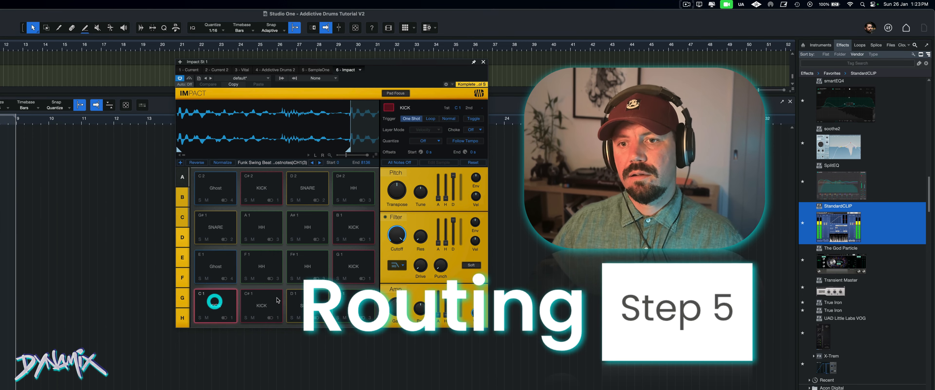
left_click(263, 304)
left_click(348, 266)
left_click(356, 232)
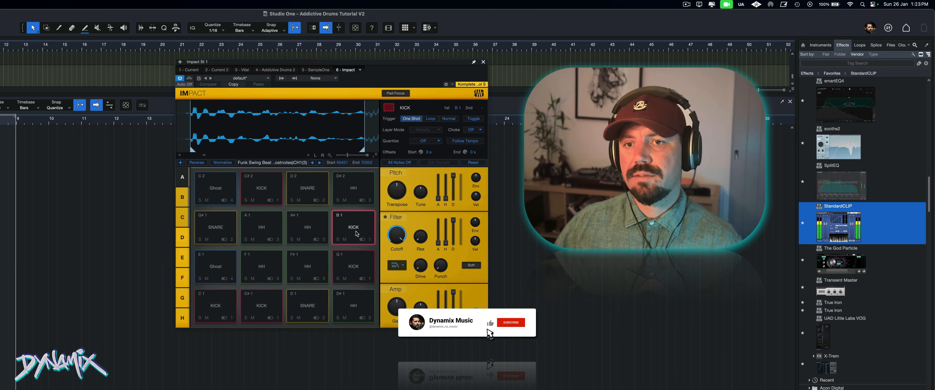
left_click(222, 272)
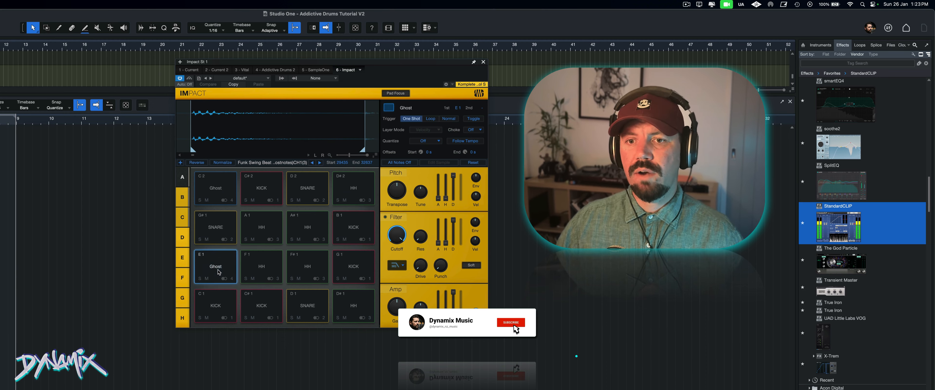
left_click(308, 306)
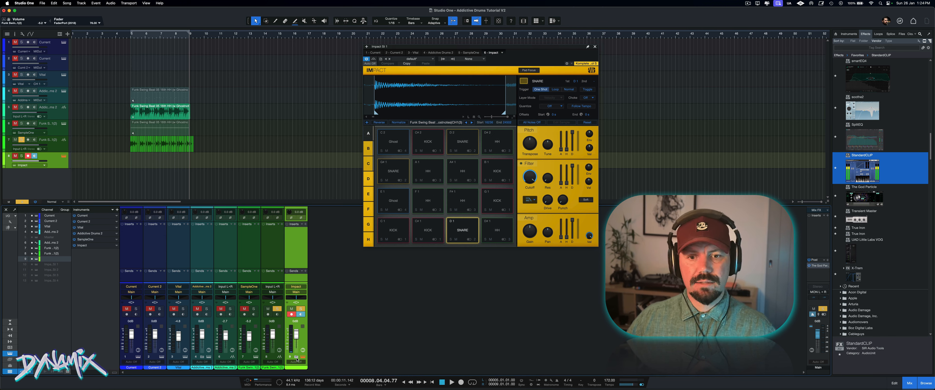
left_click(303, 340)
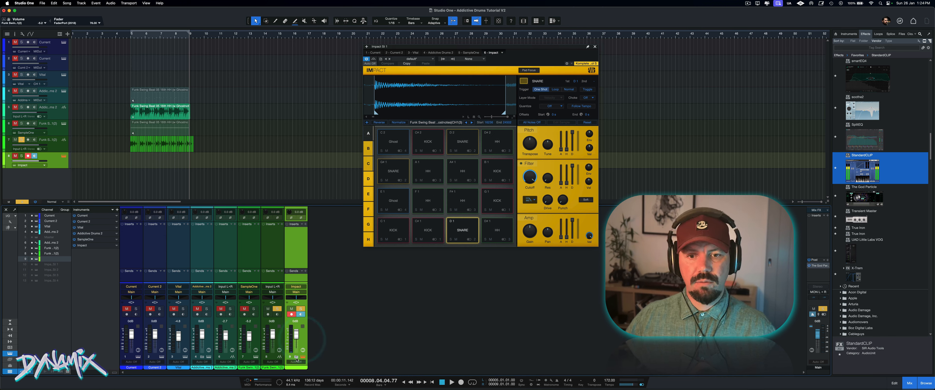
Step: Show Impact's individual output channels in the mixer and name the first two KICK and SNARE
left_click(296, 357)
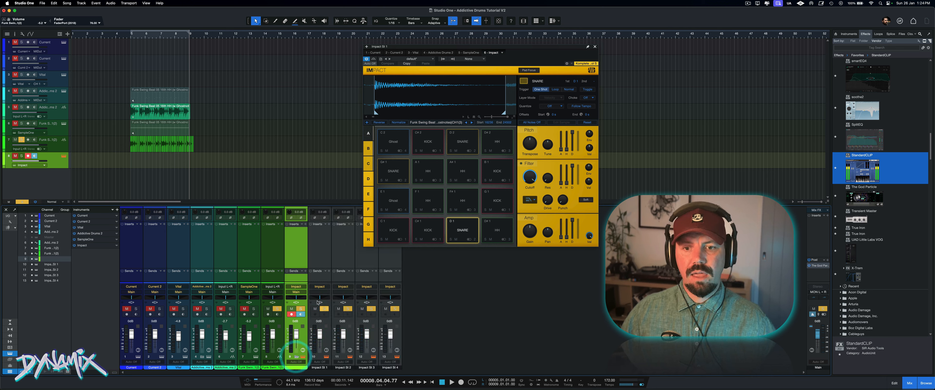
double_click(322, 367)
type("K")
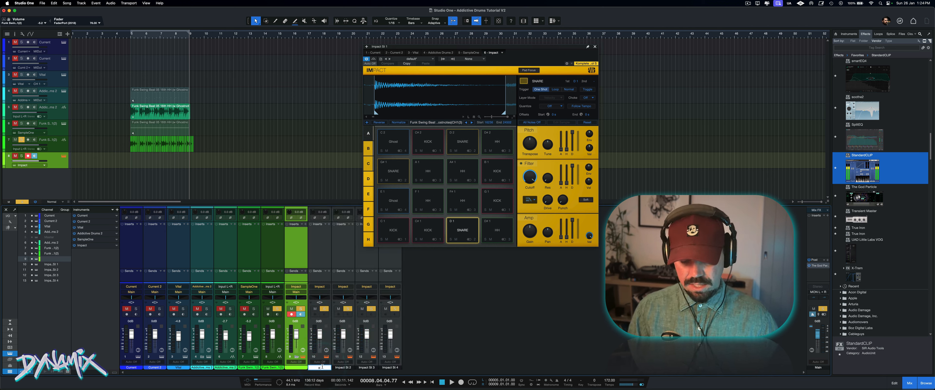
type("ICK")
key("Return")
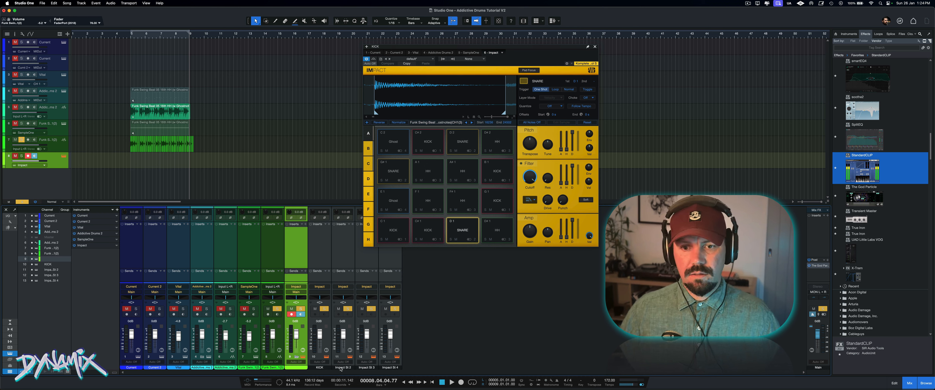
double_click(340, 367)
type("SNARE")
key("Return")
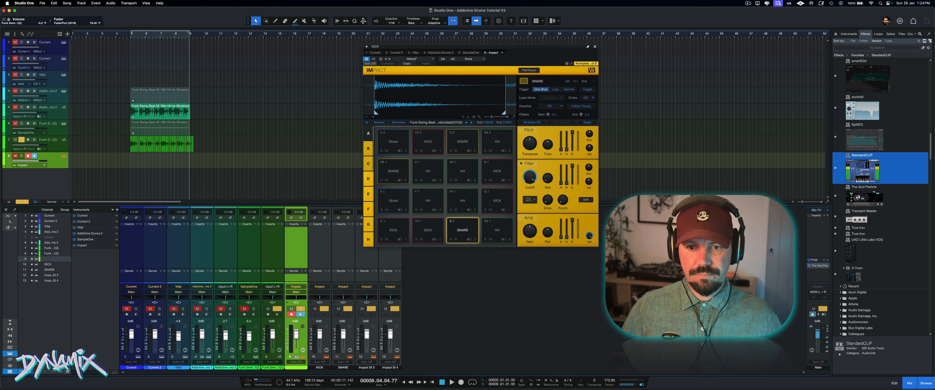
Step: Name the remaining two Impact outputs HH and GHOST, and rename the main Impact channel BREAK BUS
double_click(364, 368)
type("HH")
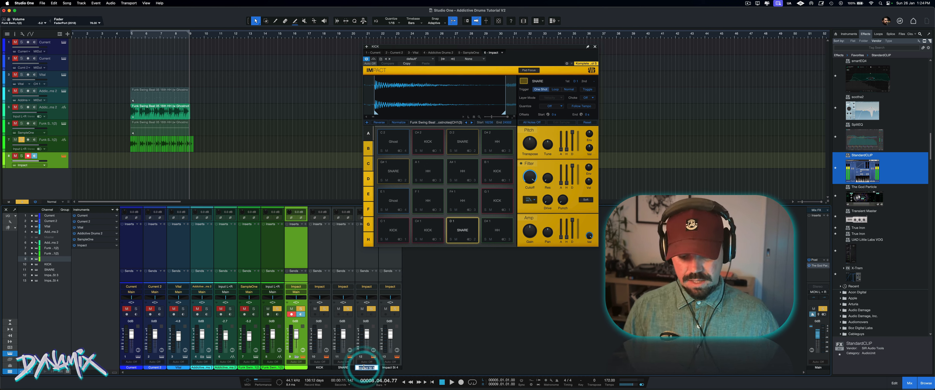
key("Return")
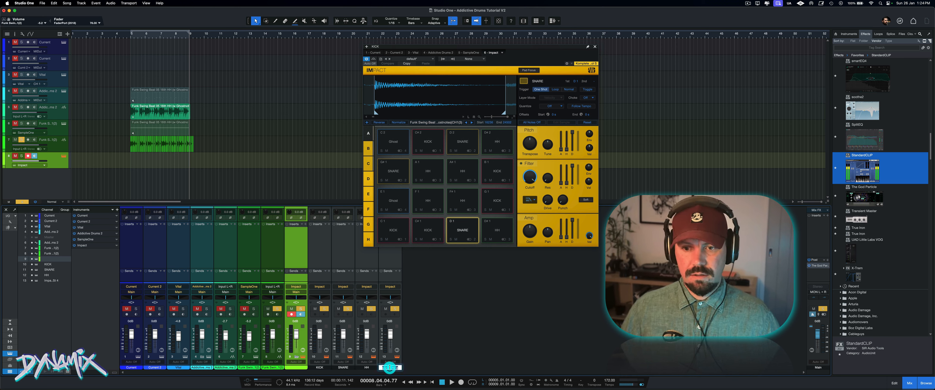
double_click(390, 368)
type("GHO")
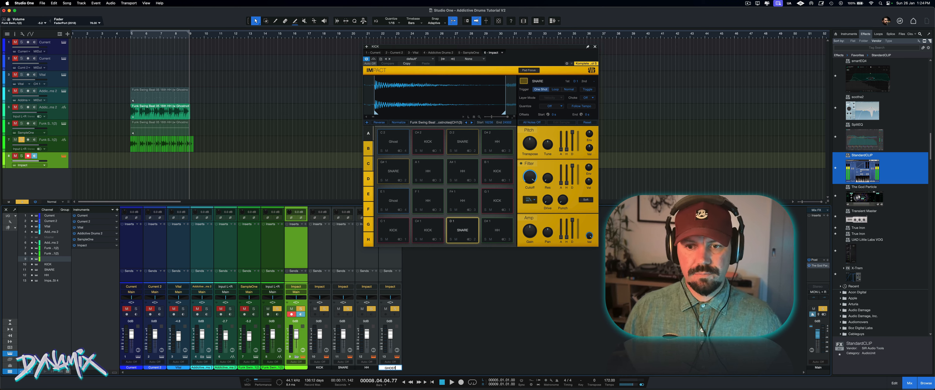
type("ST")
key("Return")
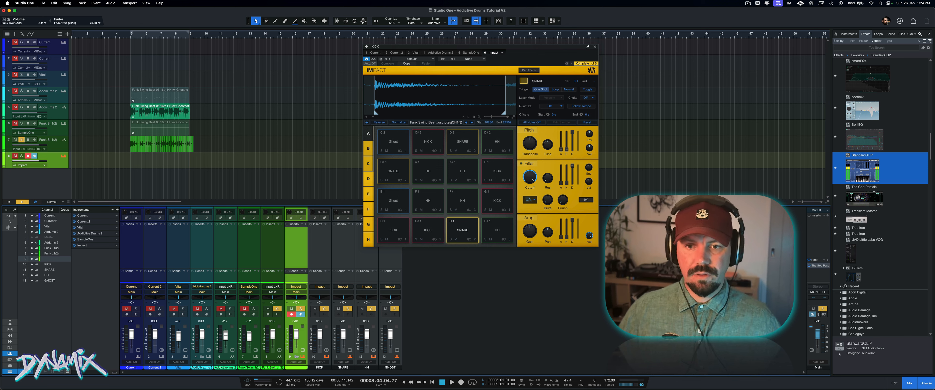
double_click(294, 368)
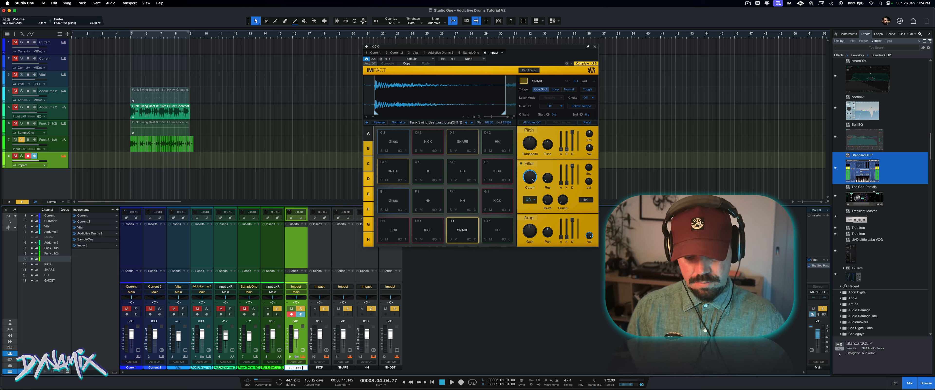
key("Return")
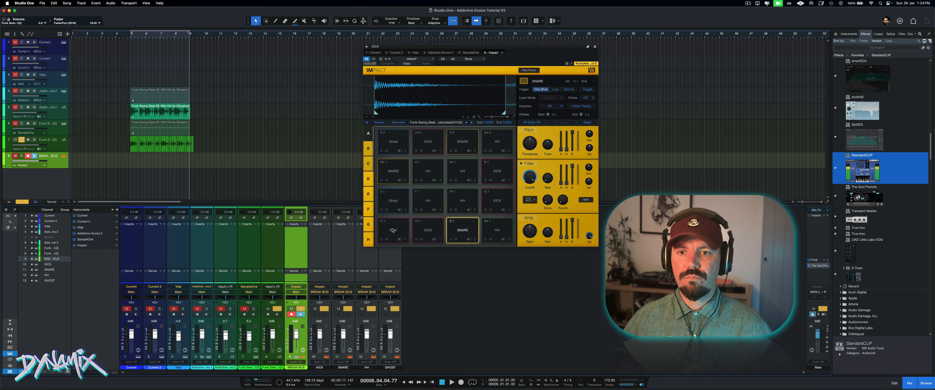
Step: Trim the sample ends of the KICK pads on C 1 and C# 1 slightly earlier and audition both
left_click(393, 230)
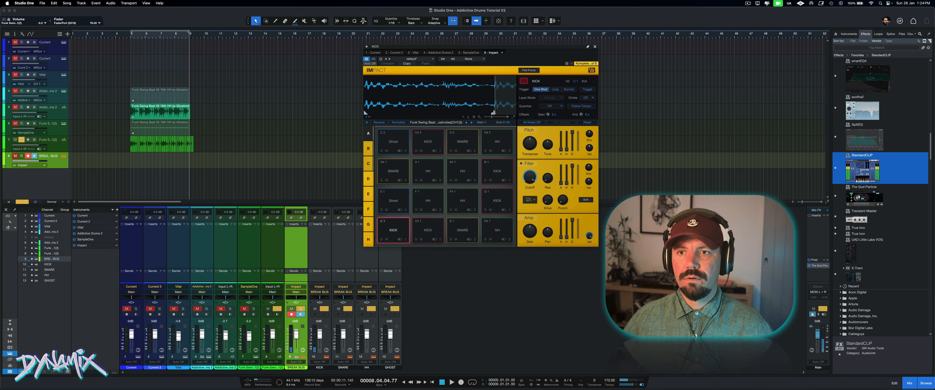
left_click_drag(493, 112, 489, 113)
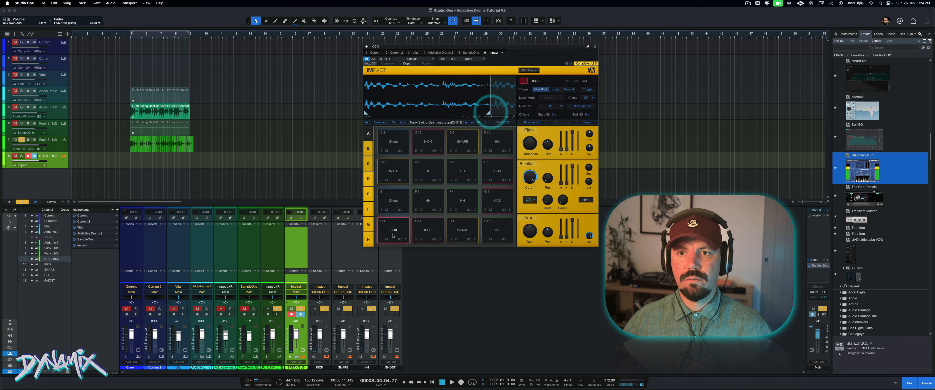
left_click(393, 234)
left_click(435, 231)
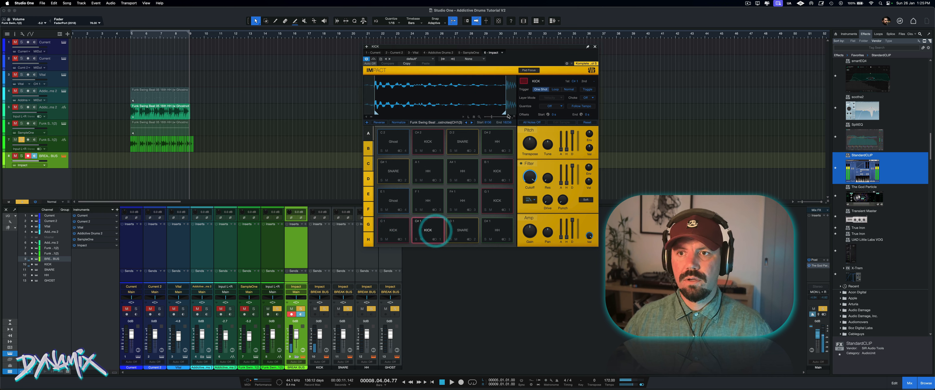
left_click_drag(505, 113, 502, 114)
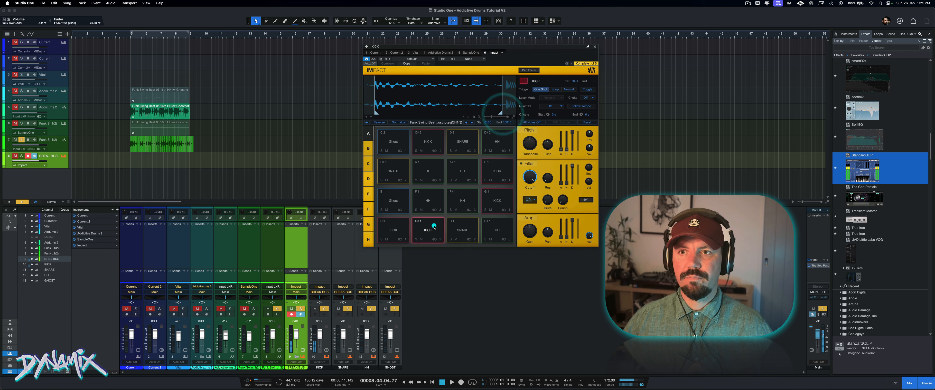
left_click(435, 226)
Step: Audition the hits after the second KICK pad and fine-tune the sample end of the KICK on G 1
left_click(459, 231)
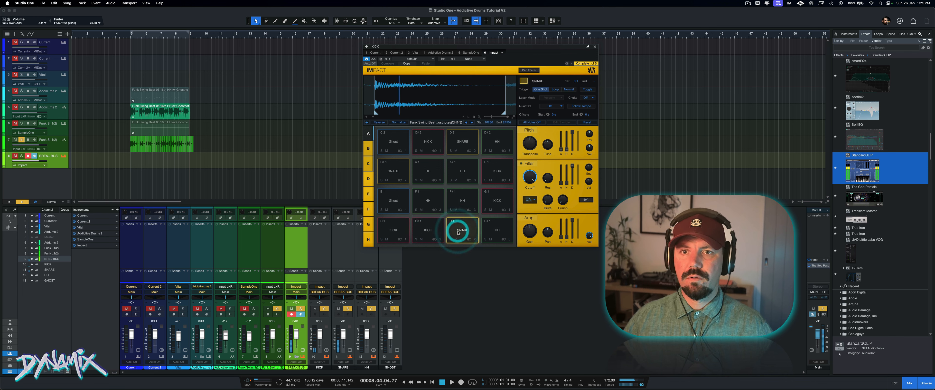
left_click(498, 233)
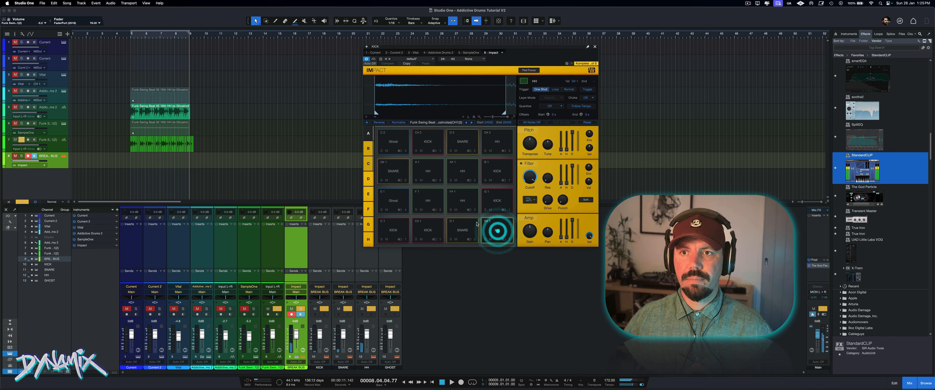
left_click(424, 200)
left_click(487, 200)
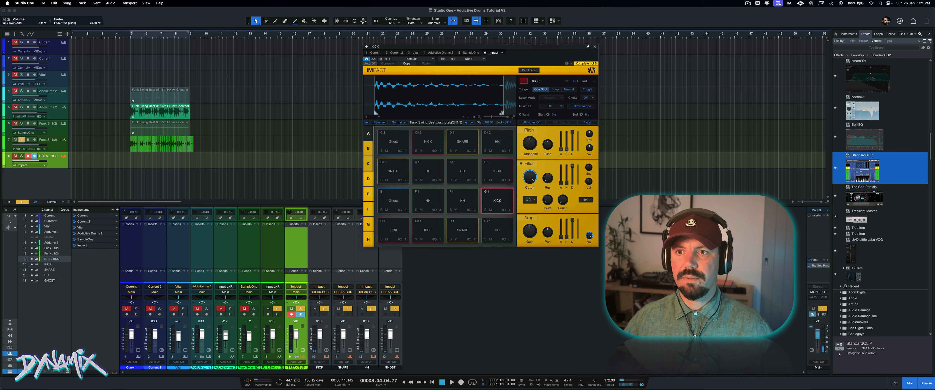
left_click(502, 114)
left_click(504, 192)
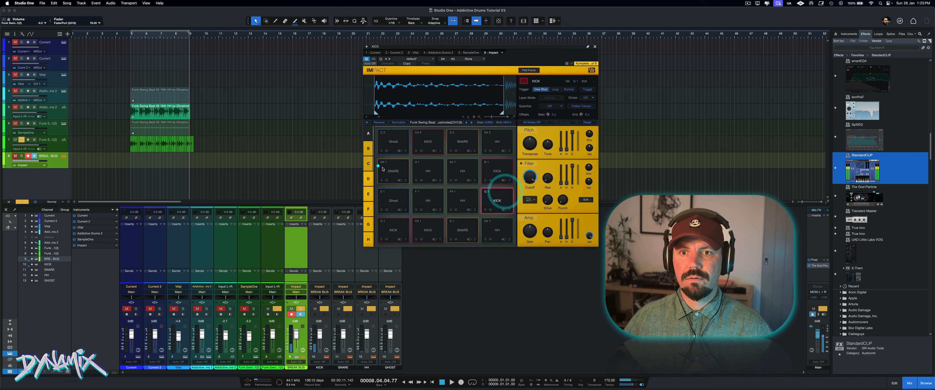
Step: Audition the SNARE and HH pads from G# 1 to A# 1 and trim the sample end of the A# 1 HH
left_click(384, 168)
left_click(428, 169)
left_click(468, 170)
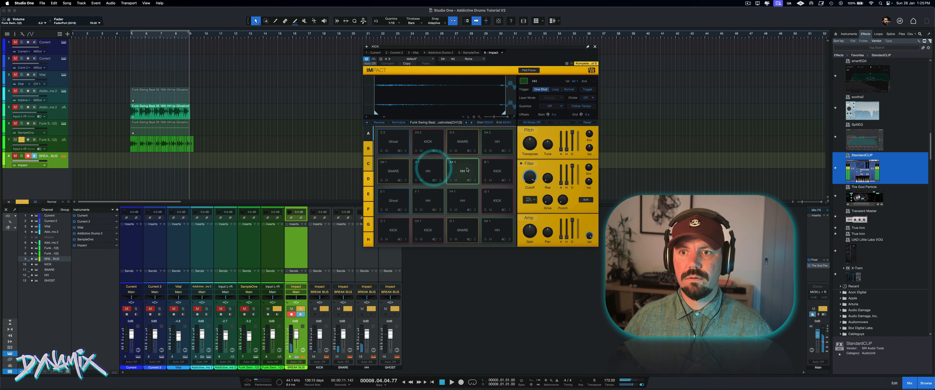
left_click(468, 172)
left_click_drag(503, 113, 500, 114)
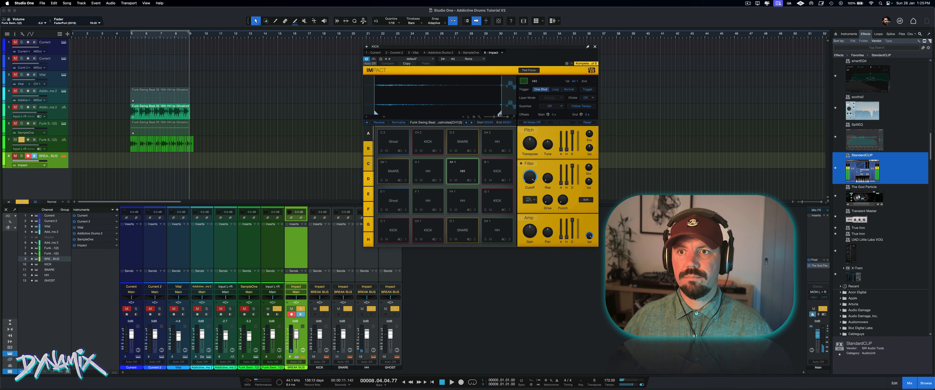
left_click(497, 114)
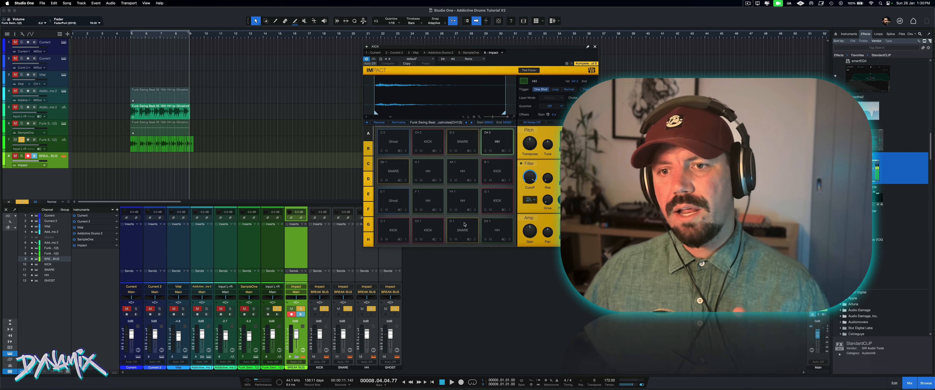
Step: Select the three SNARE pads together, toggle on their filter as HP12 State and lower the cutoff
left_click(463, 228)
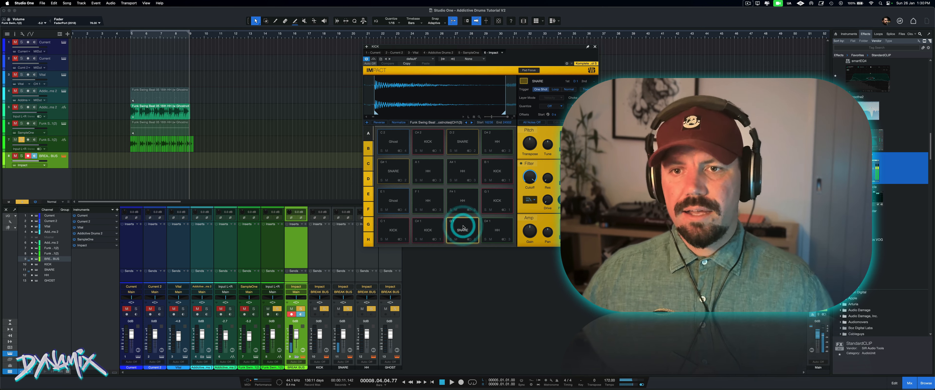
left_click(394, 172, "super")
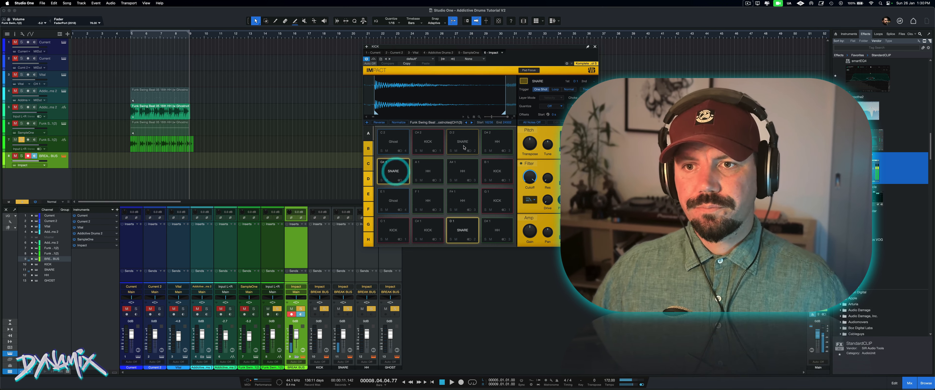
left_click(464, 147, "super")
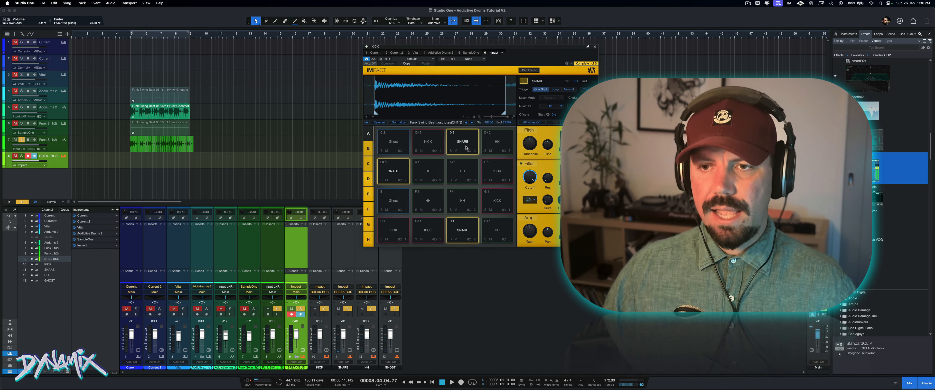
left_click(521, 163)
left_click(530, 200)
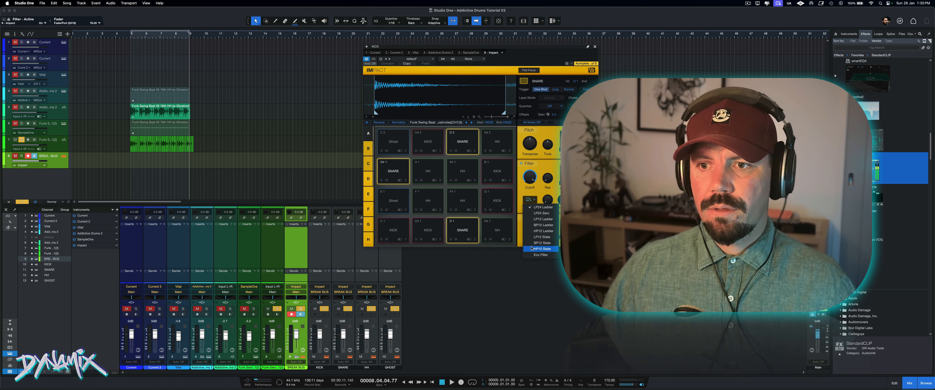
left_click(532, 248)
left_click_drag(529, 178, 522, 209)
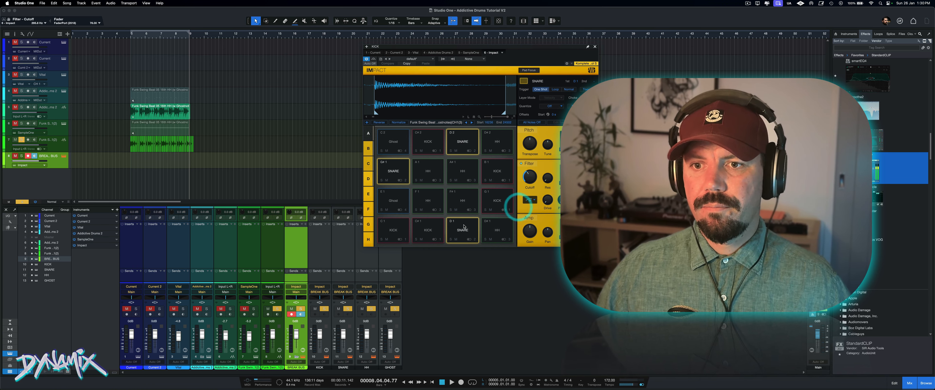
Step: Audition the filtered SNARE pads and readjust their filter cutoff
left_click(464, 226)
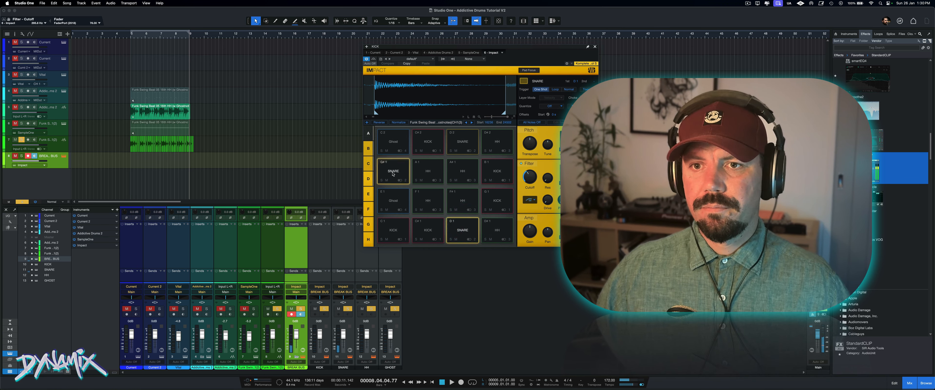
left_click(393, 171)
left_click(463, 139)
mouse_move(532, 179)
left_mouse_down()
mouse_move(533, 169)
mouse_move(531, 184)
left_mouse_up()
left_click(461, 229)
Step: Switch the SNARE pads' filter type to HP12 Ladder and audition all three snares
left_click(531, 201)
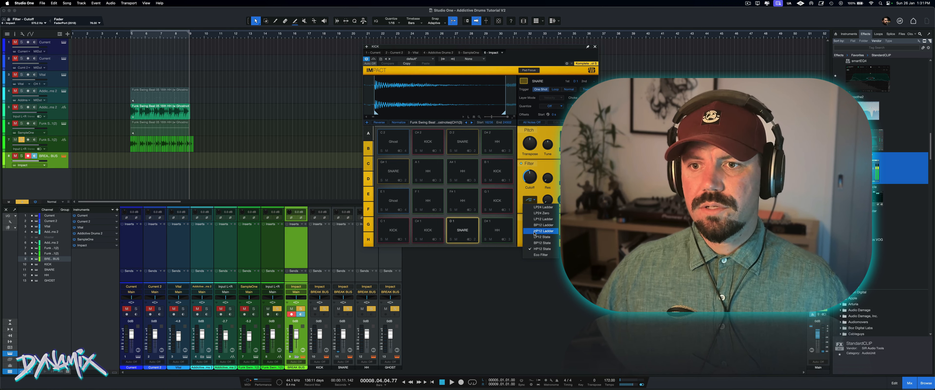
left_click(534, 231)
left_click(463, 231)
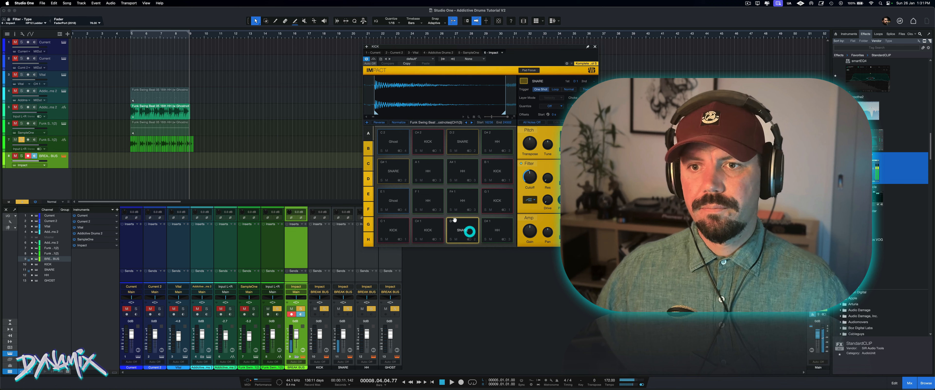
left_click(398, 171)
left_click(462, 141)
Step: Revisit the SNARE pads' filter type, lower the cutoff in stages to about 75 Hz and audition the snares
left_click(530, 200)
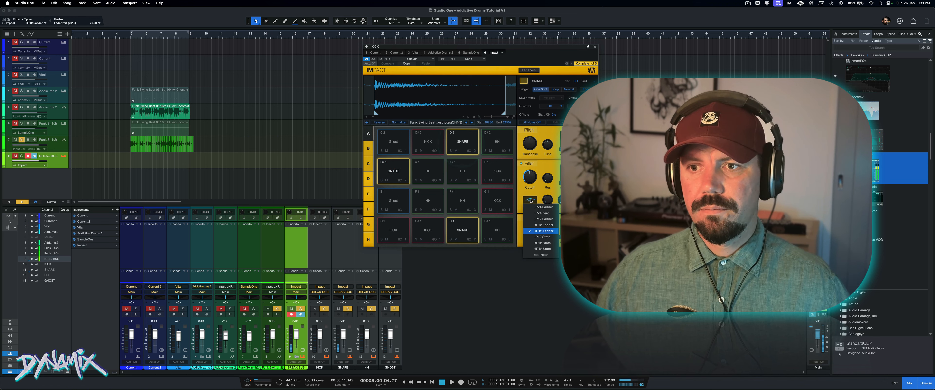
left_click(534, 225)
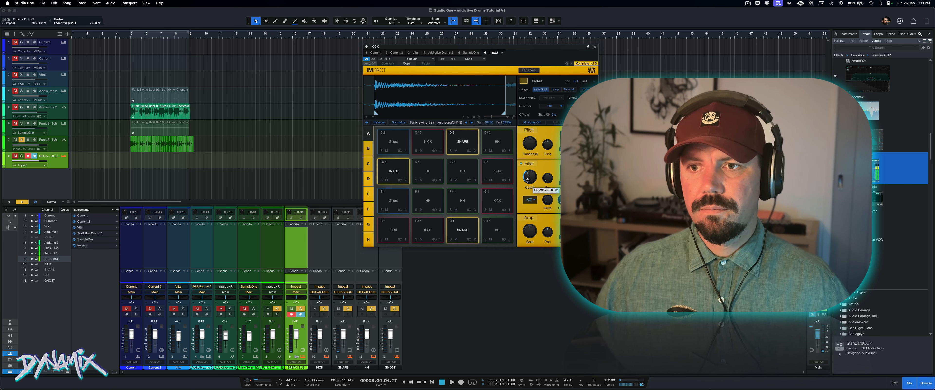
left_click(461, 226)
left_click_drag(530, 177, 530, 180)
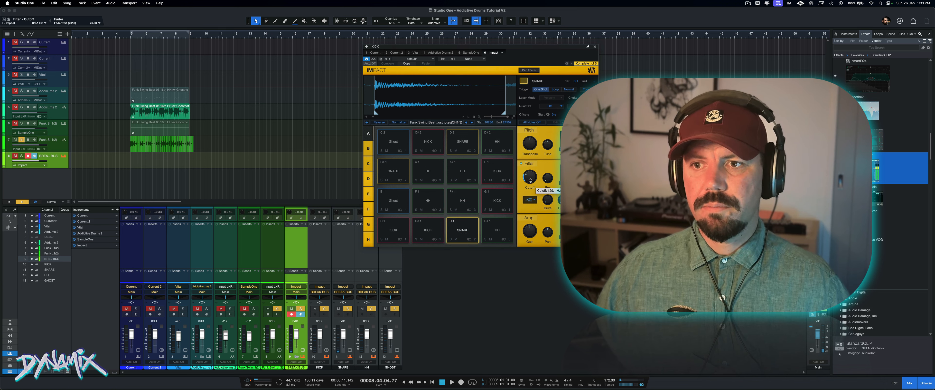
left_click(466, 231)
left_click_drag(530, 178, 530, 180)
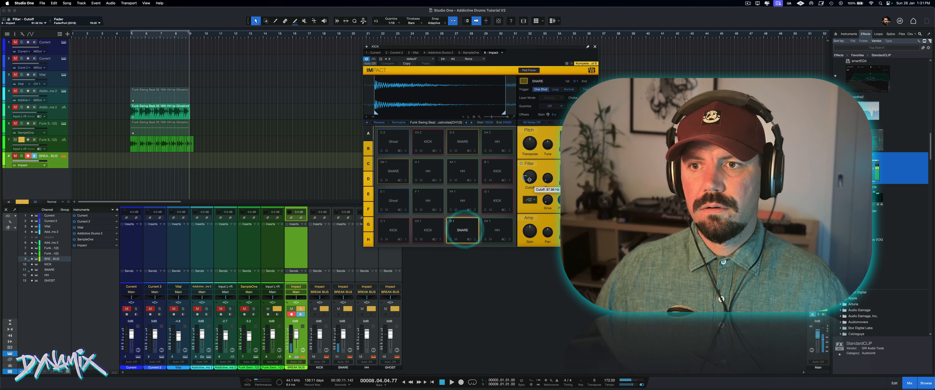
left_click(464, 233)
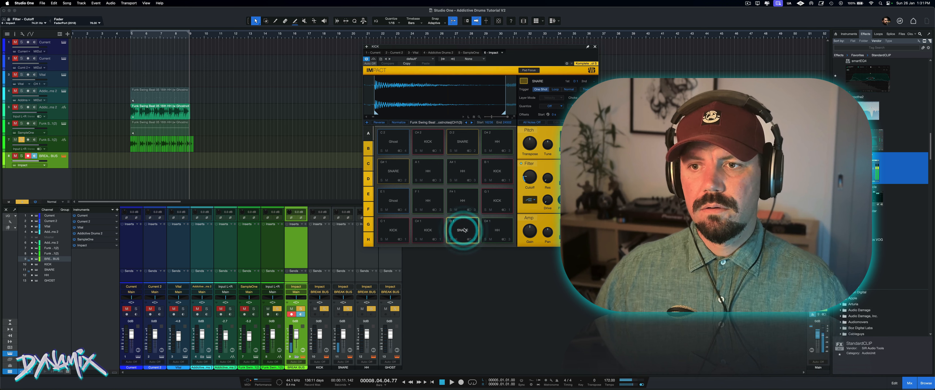
left_click(395, 170)
left_click(458, 142)
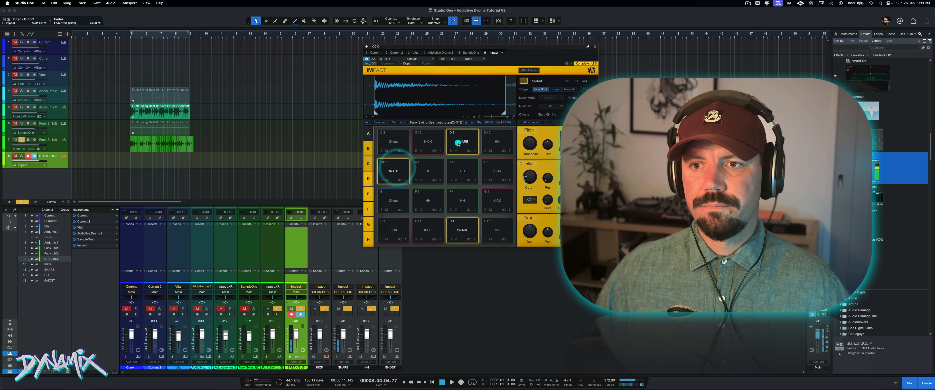
Step: Nudge the filter cutoff slightly higher on the three selected SNARE pads and audition each snare
left_click_drag(531, 176, 531, 179)
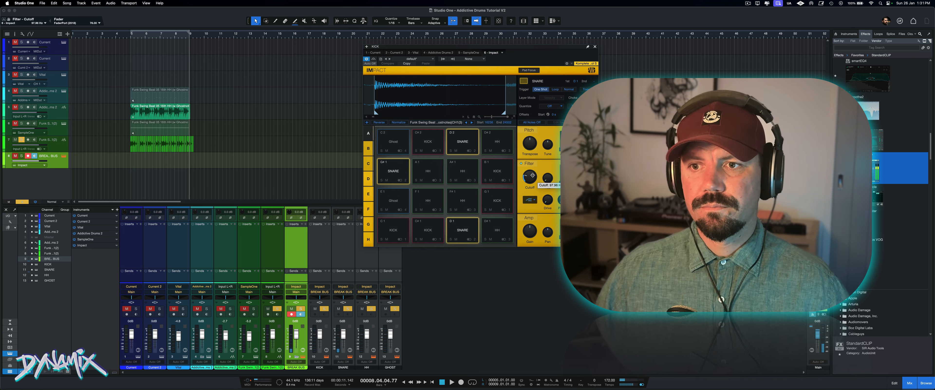
left_click(533, 201)
left_click(533, 201)
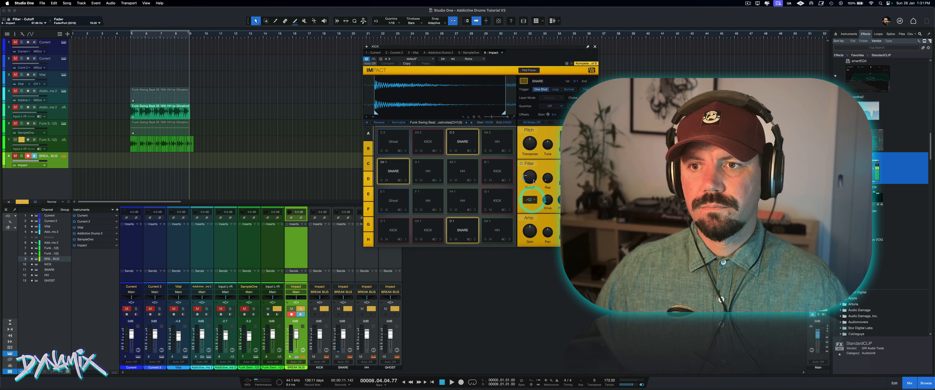
left_click(462, 233)
left_click(395, 171)
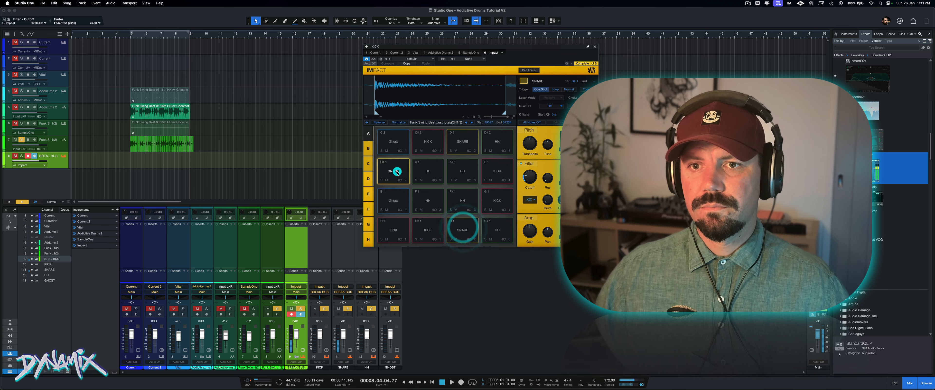
left_click(458, 147)
left_click(462, 227)
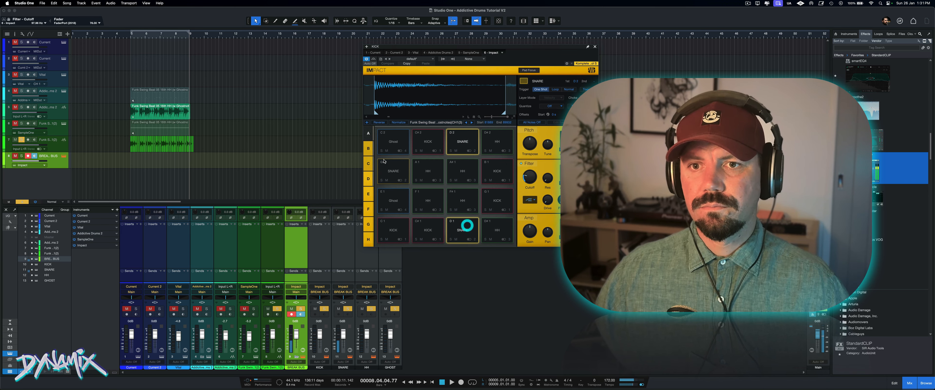
Step: Reselect the SNARE pads together, adjust their filter drive and audition each snare
left_click(462, 141, "shift")
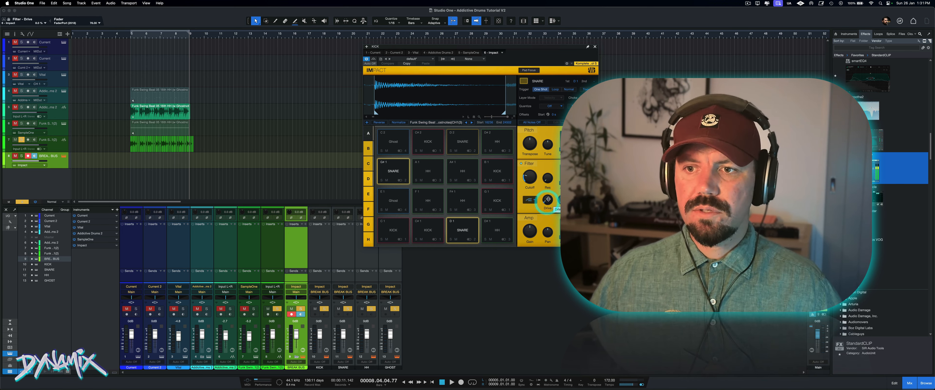
left_click(459, 231)
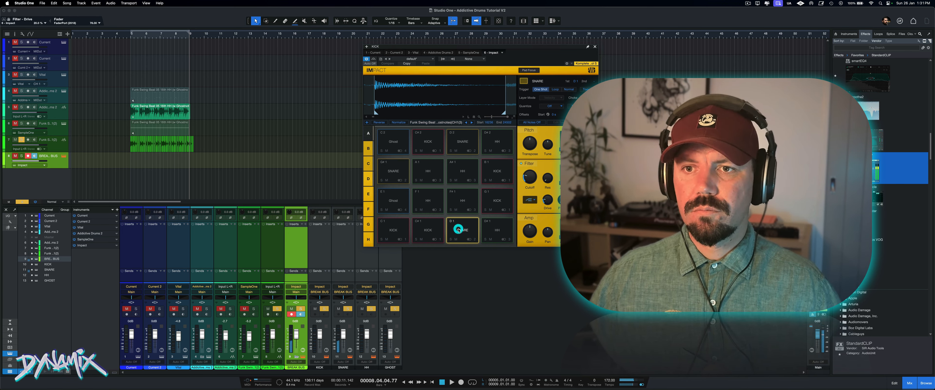
left_click(387, 171)
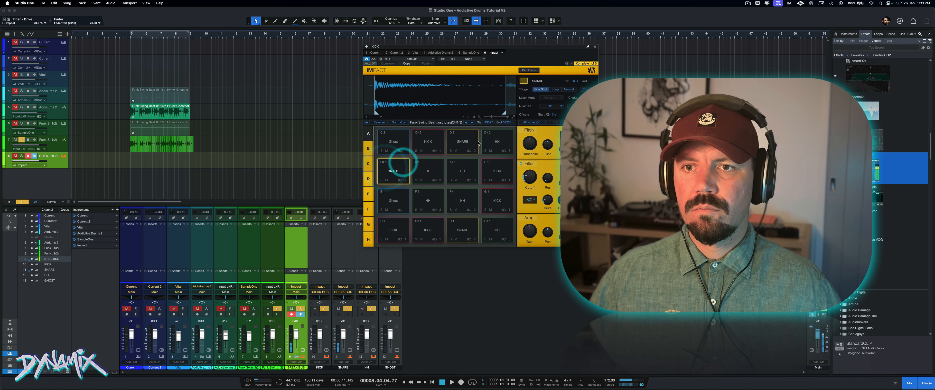
left_click(462, 141)
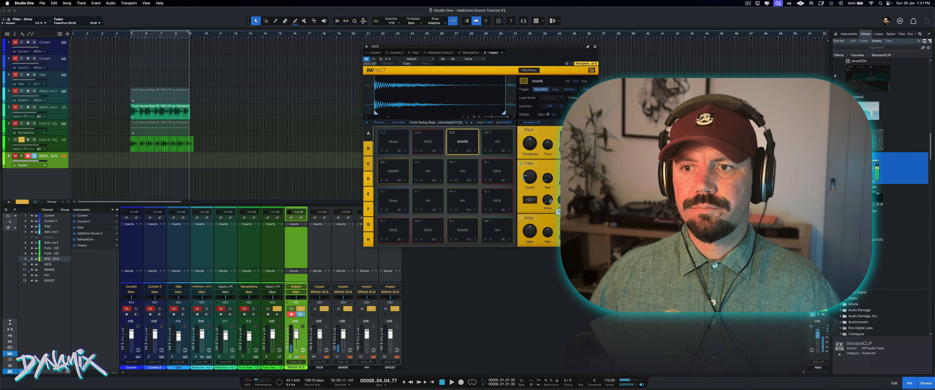
left_click(470, 143)
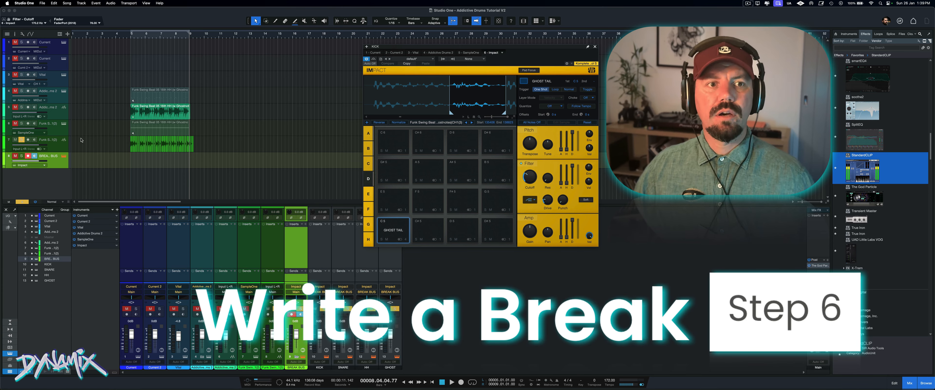
Step: Remove the three audio and SampleOne tracks between the Addictive Drums 2 instrument track and BREAK BUS, keeping BREAK BUS selected
left_click(61, 142)
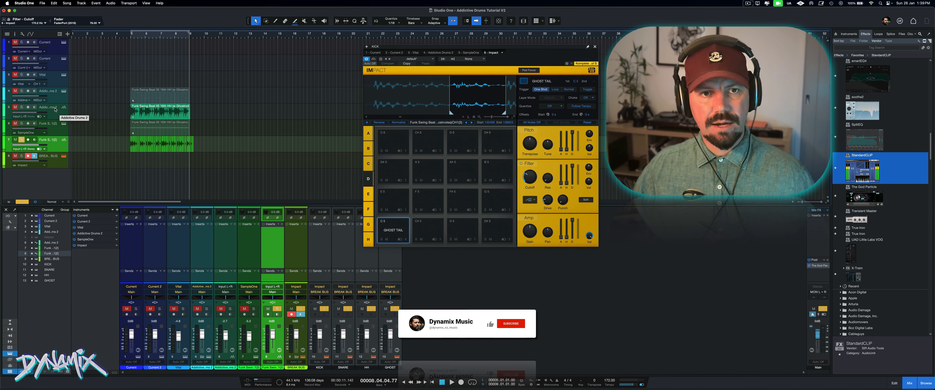
left_click(55, 109, "shift")
right_click(55, 109)
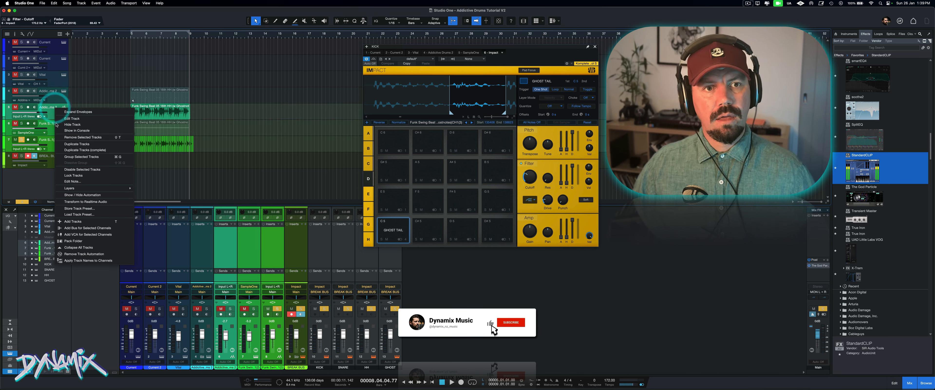
left_click(68, 137)
left_click(53, 115)
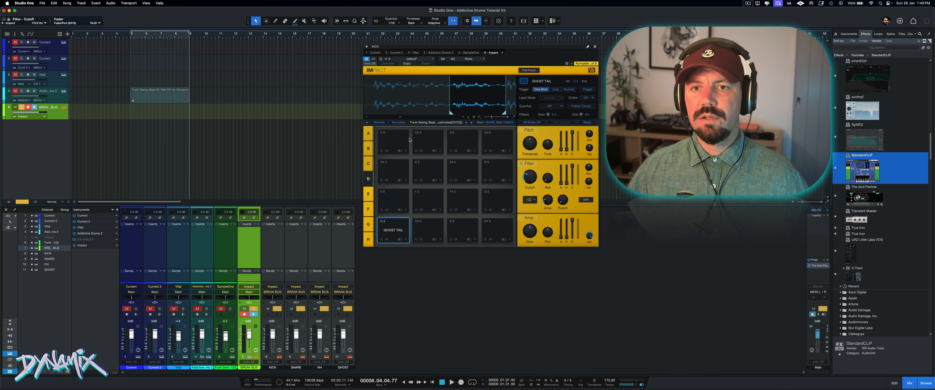
Step: Show Impact pad bank A, create an empty BREAK BUS event at bar 5, shorten it to one bar and loop that bar
left_click(365, 134)
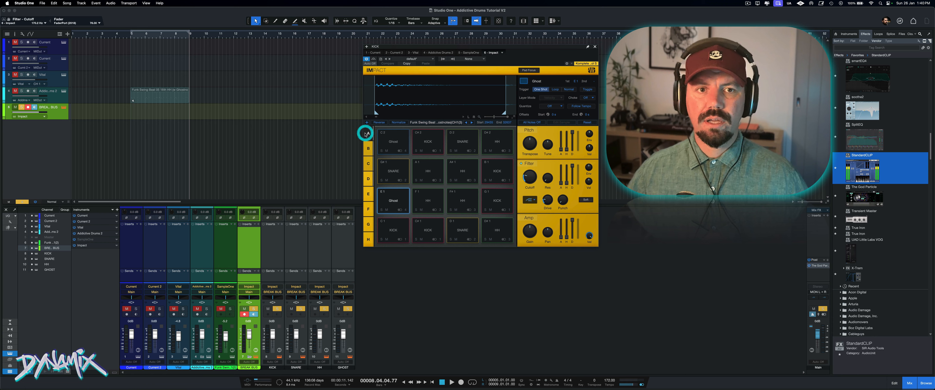
double_click(144, 114)
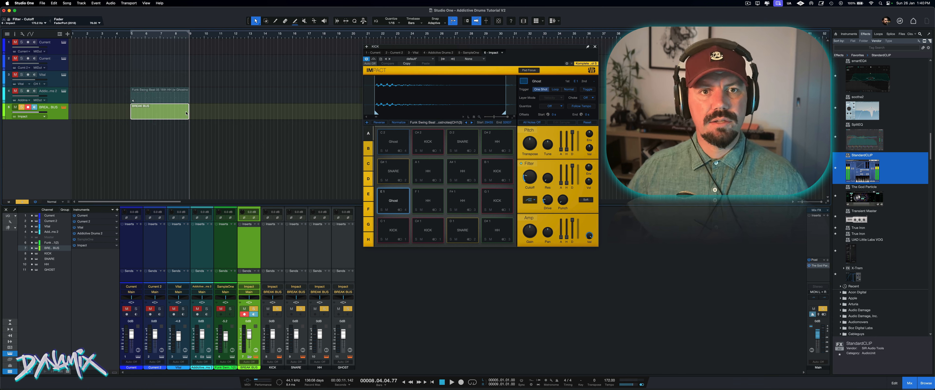
left_click_drag(187, 112, 145, 116)
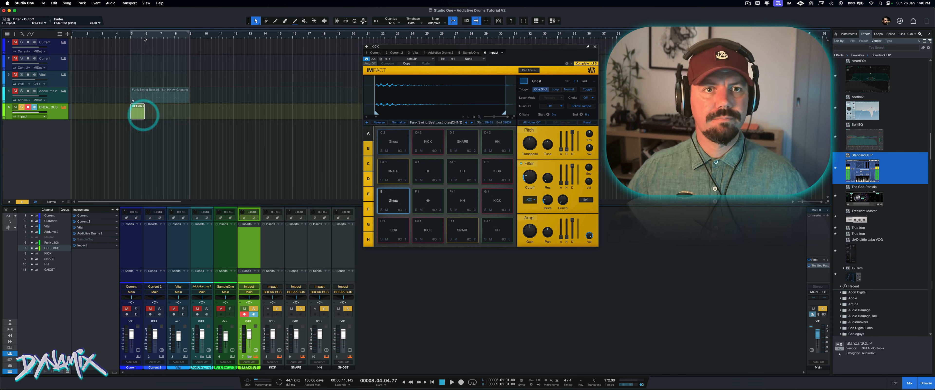
left_click(132, 35)
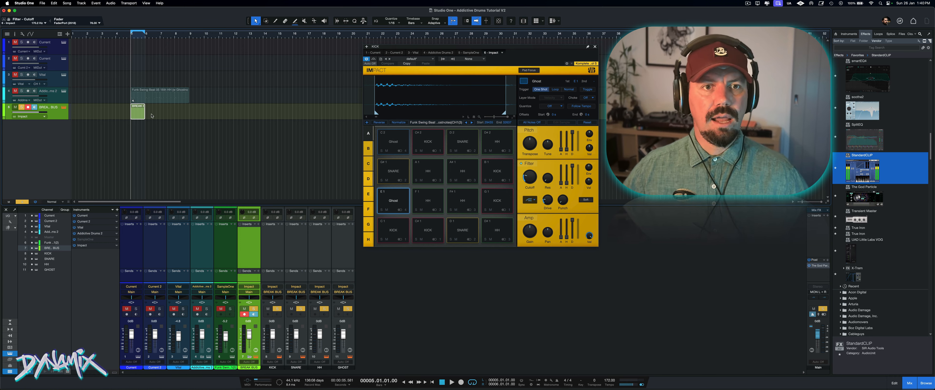
Step: Open the one-bar BREAK BUS event, write a KICK, SNARE, HH and ghost pattern ending on a GHOST note at 5.4.4, and play it
double_click(138, 113)
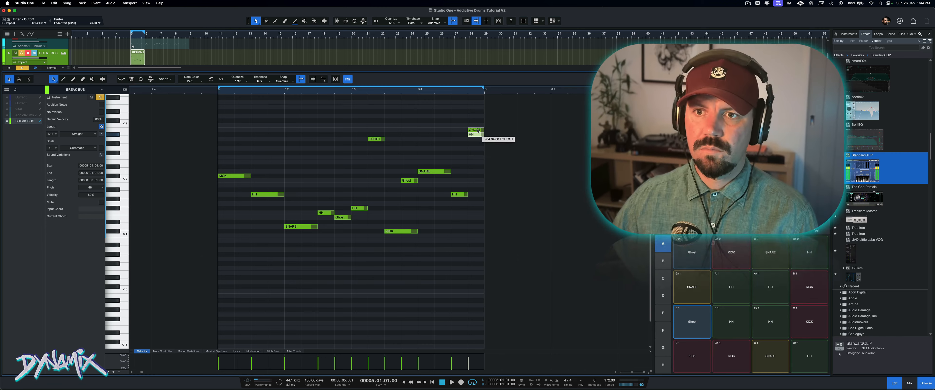
left_click(478, 130)
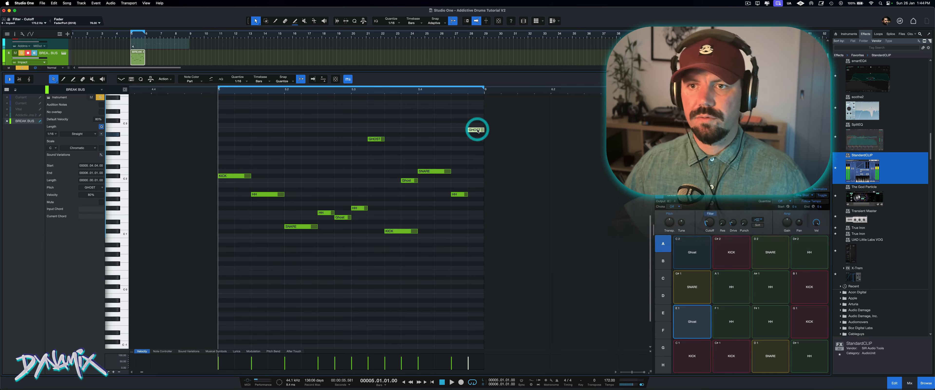
key("space")
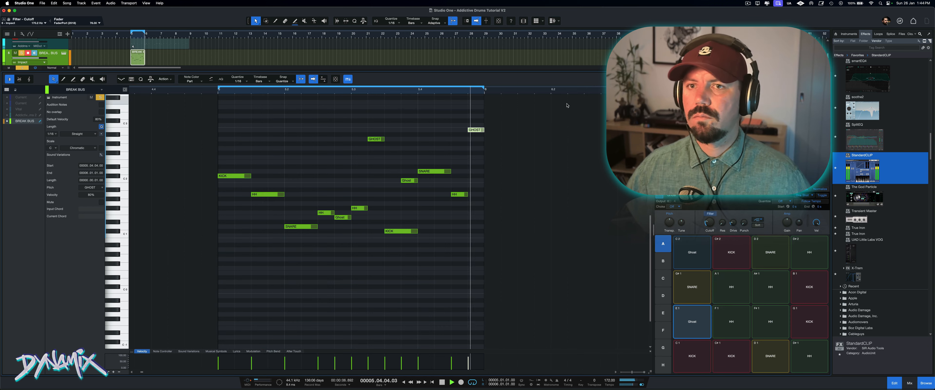
Step: Close the note editor, stop playback and show the mixer without the Impact window
left_click(348, 78)
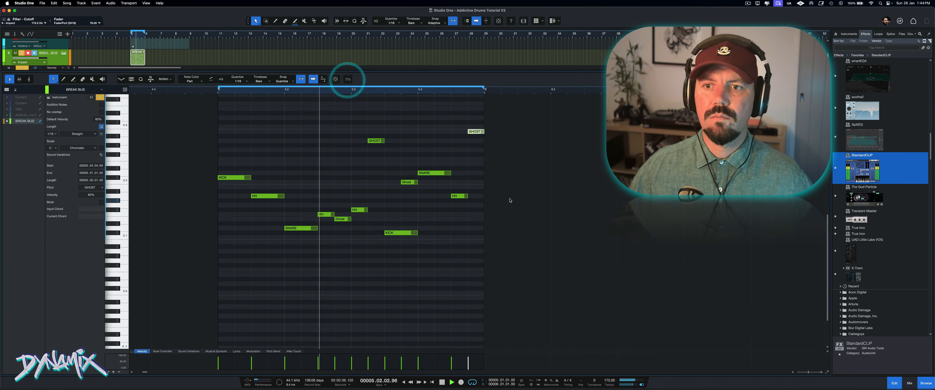
key("F2")
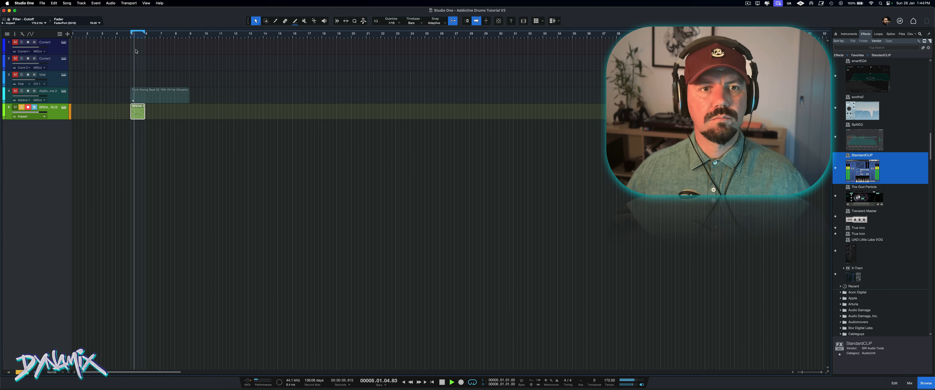
left_click(63, 107)
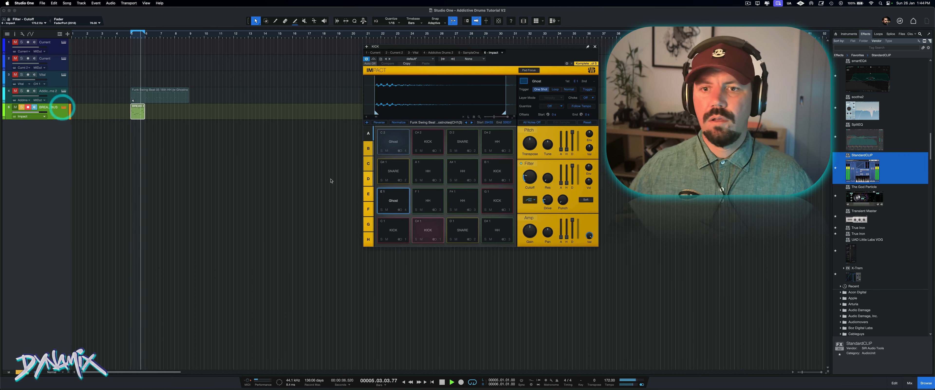
key("space")
left_click(909, 383)
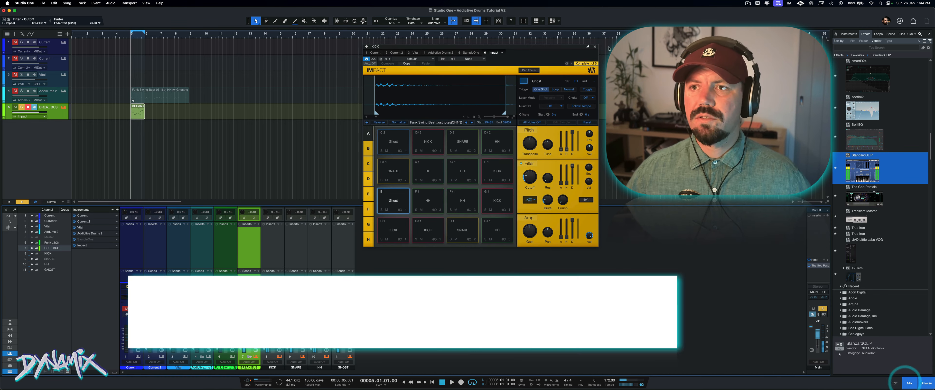
left_click(595, 47)
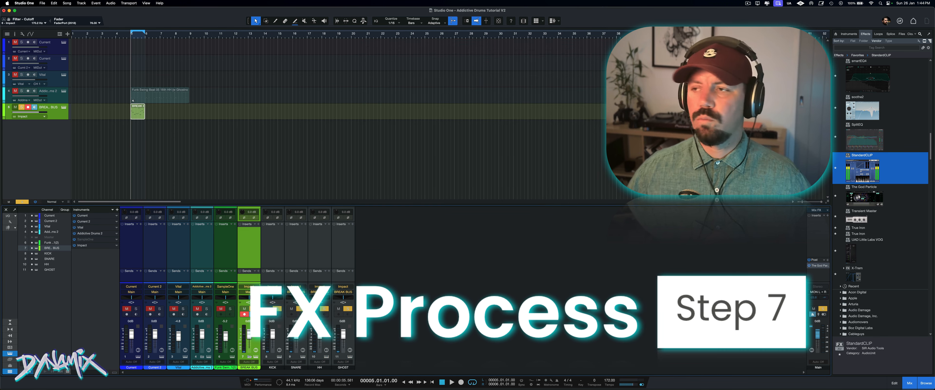
Step: Insert UAD Little Labs VOG on the KICK channel, dial in its amplitude and close the plug-in
scroll(835, 147, "up", 3)
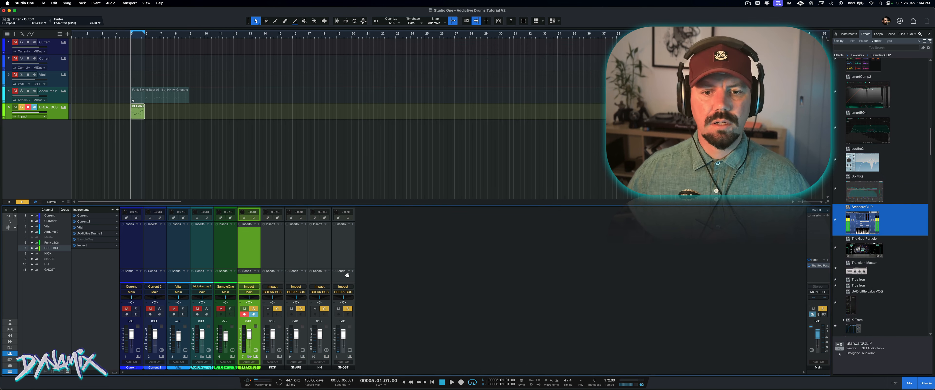
left_click(273, 238)
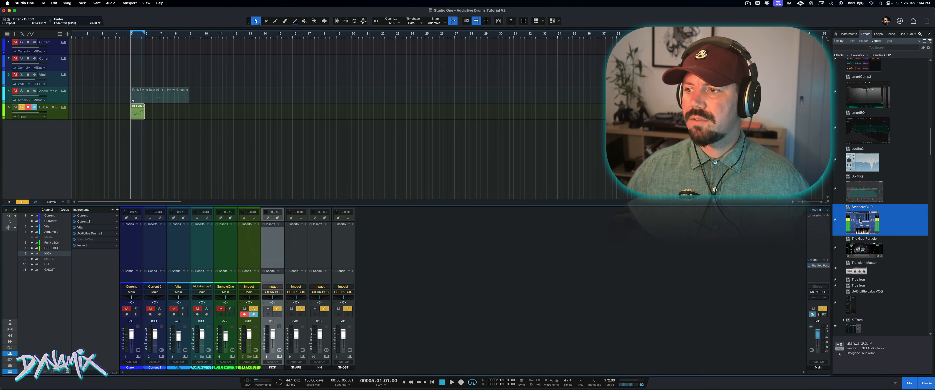
scroll(860, 221, "down", 5)
scroll(860, 220, "up", 3)
left_click_drag(852, 260, 271, 241)
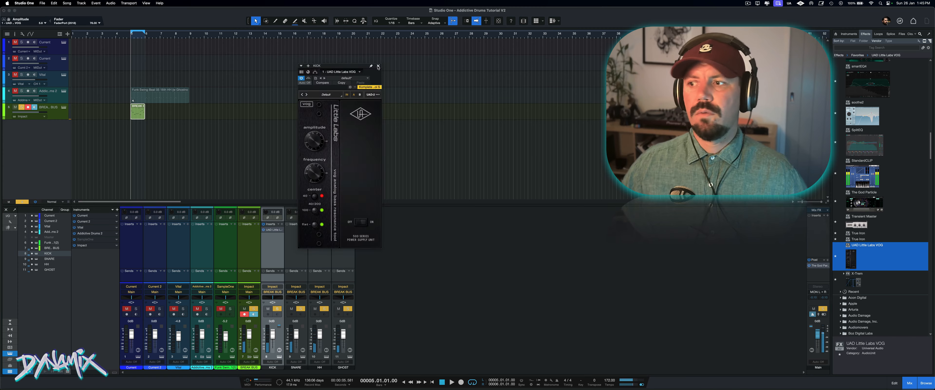
left_click(378, 66)
key("space")
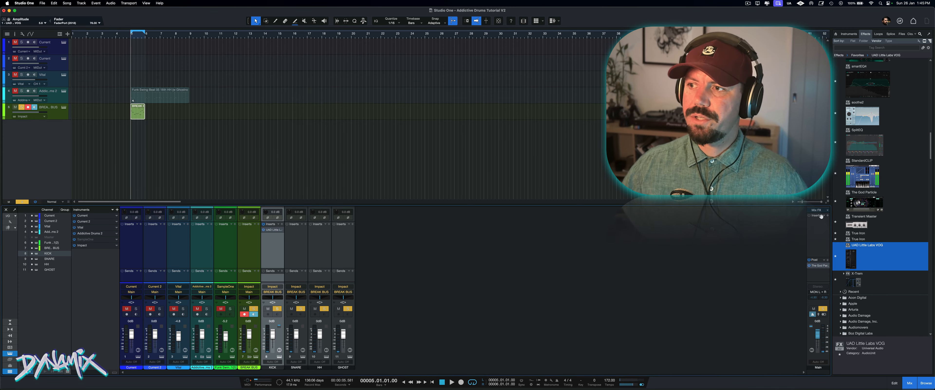
Step: Add smartComp2 to the KICK channel with the Drums | Kick profile and compare it bypassed and active during playback
scroll(858, 213, "up", 5)
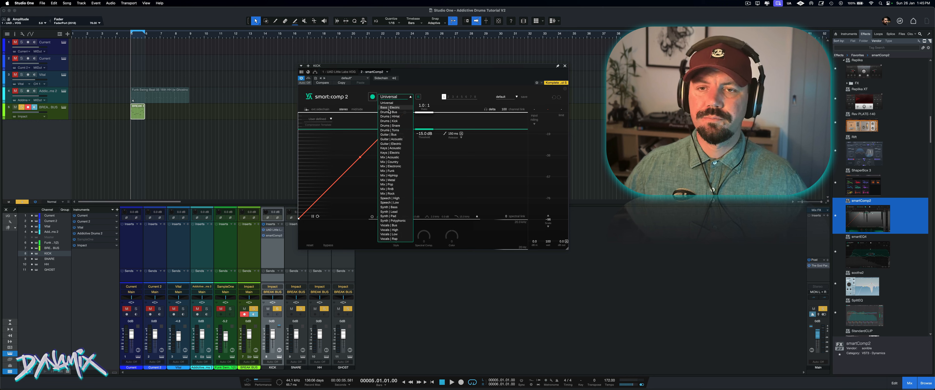
left_click(386, 122)
key("space")
left_click(309, 79)
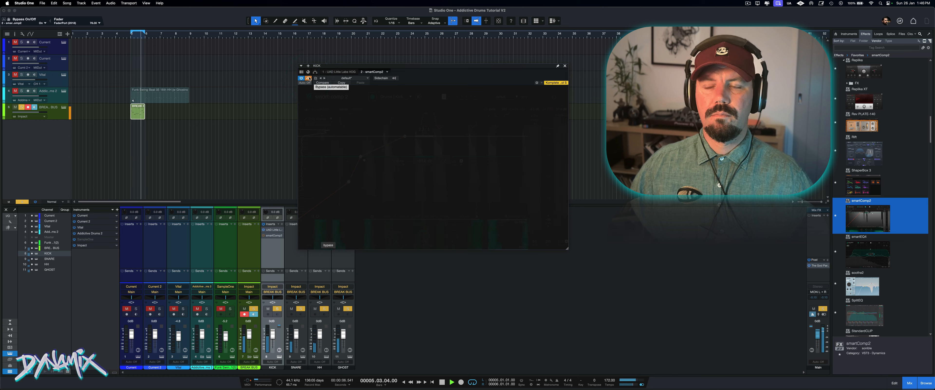
left_click(308, 78)
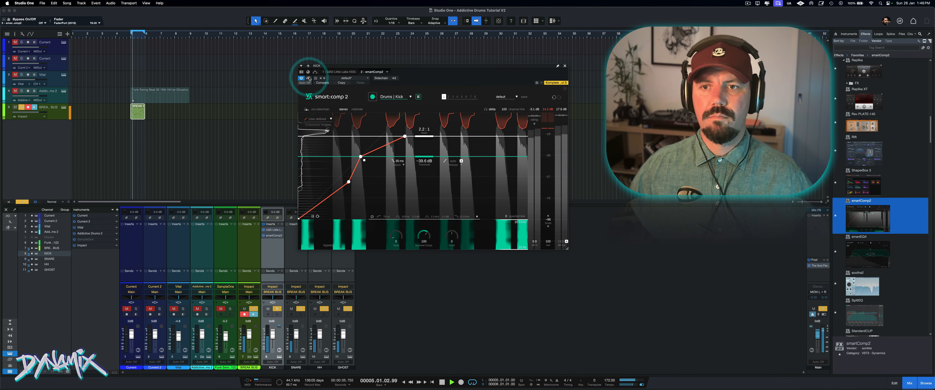
left_click(565, 65)
key("space")
Step: Add Pro-Q 3 after smartComp2 on KICK with low and high cuts and a narrow low-mid boost, then select the SNARE channel
scroll(872, 276, "down", 2)
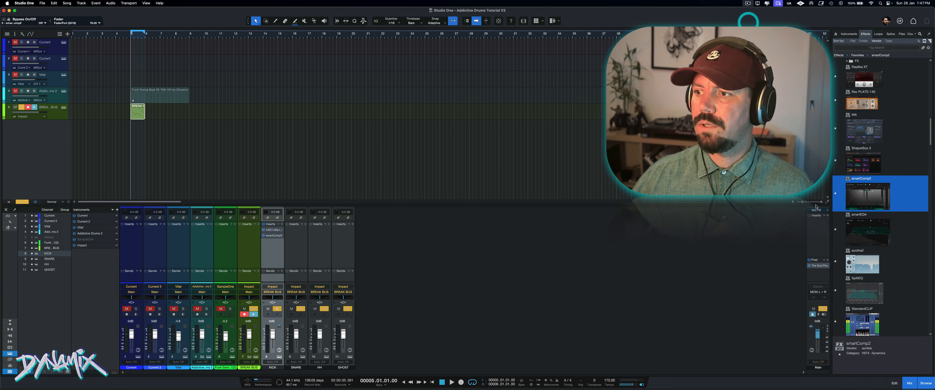
scroll(859, 216, "up", 10)
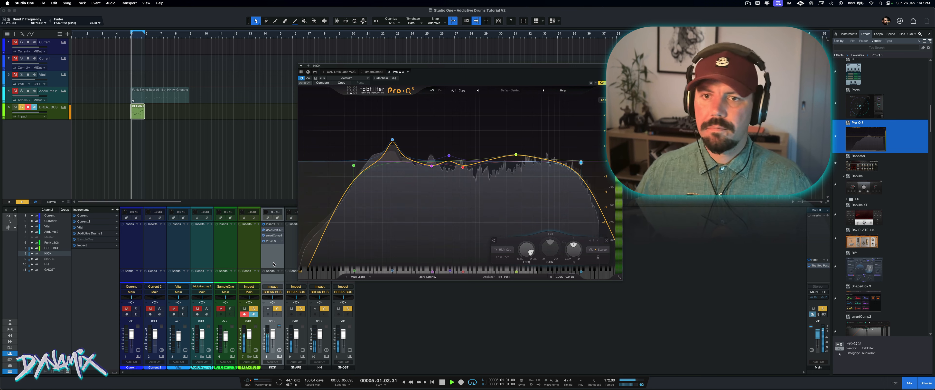
key("space")
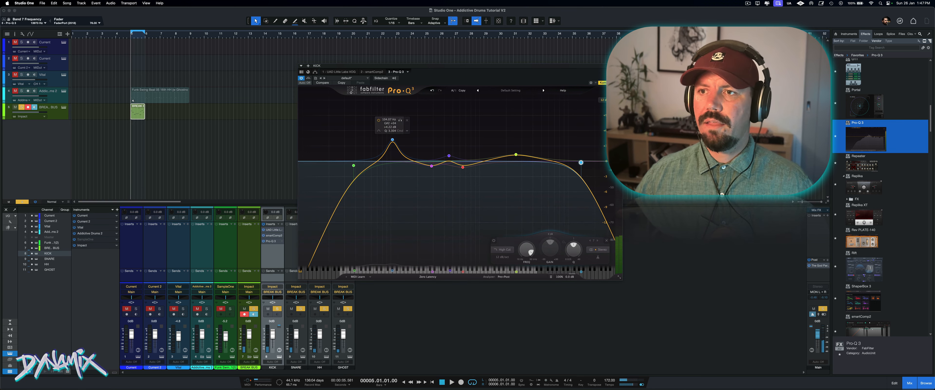
left_click(620, 66)
left_click(304, 249)
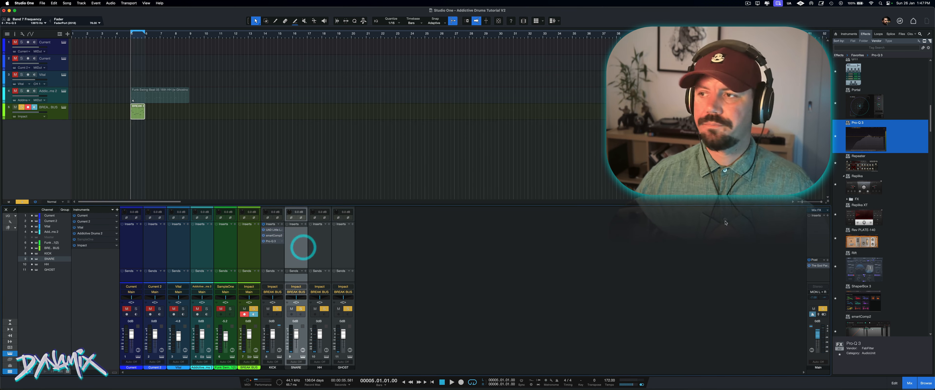
Step: Insert Pro-Q 3 on the SNARE channel and shape the playing break with a low cut and further EQ bands
left_click_drag(855, 131, 296, 240)
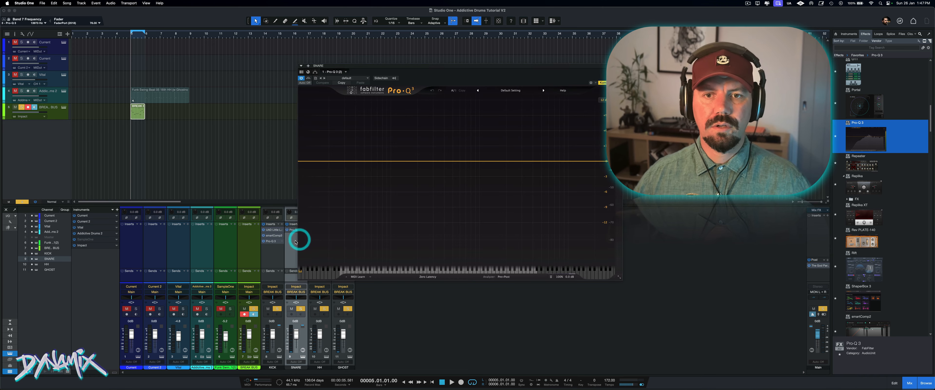
key("space")
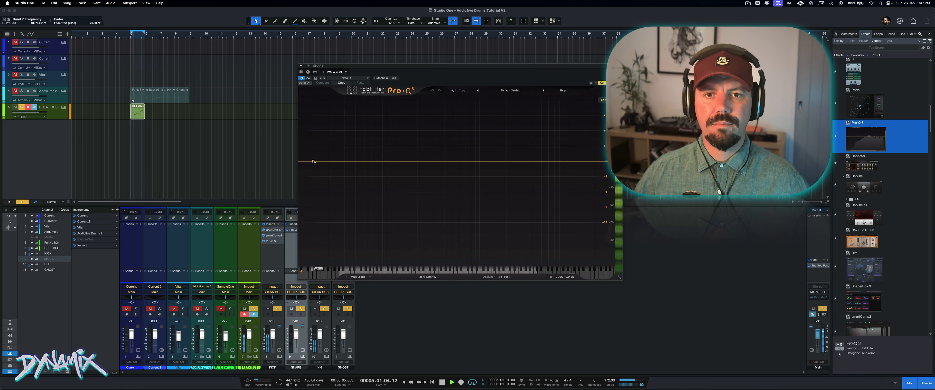
left_click(312, 161)
left_click_drag(312, 161, 421, 159)
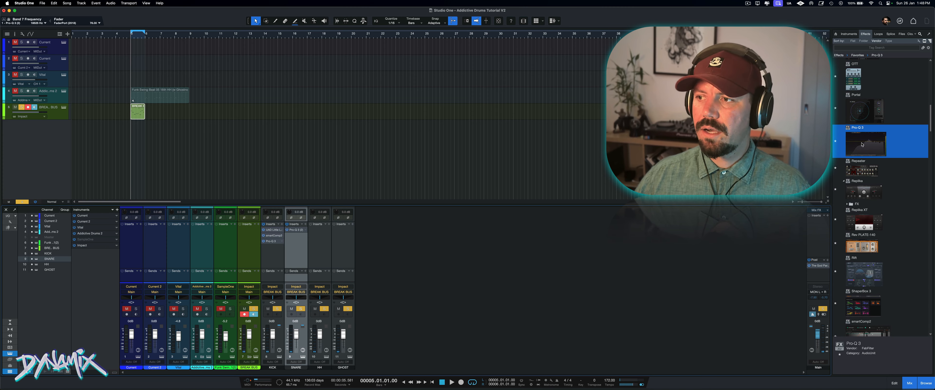
Step: Insert Rift ahead of Pro-Q 3 on the SNARE channel and adjust its output level during playback
scroll(872, 262, "down", 2)
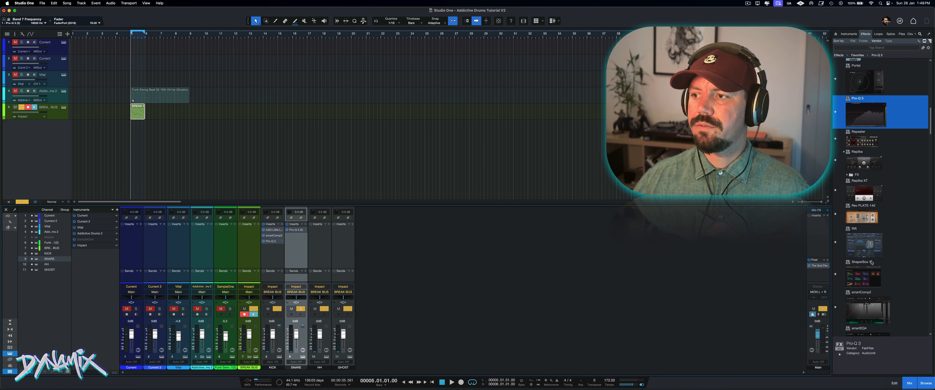
left_click_drag(870, 248, 296, 234)
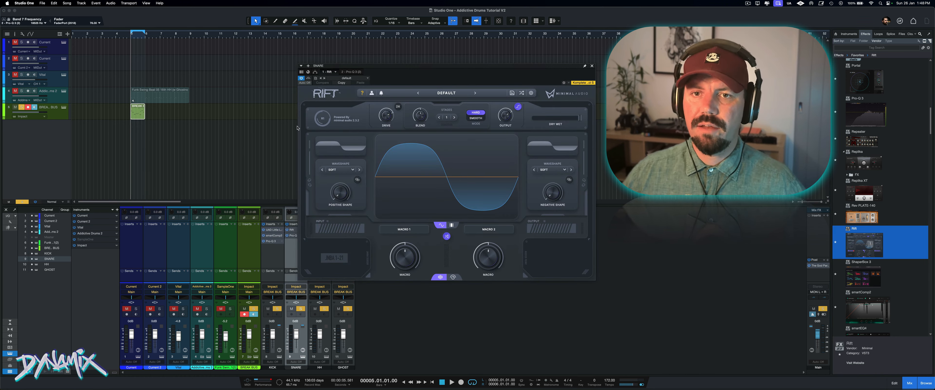
key("space")
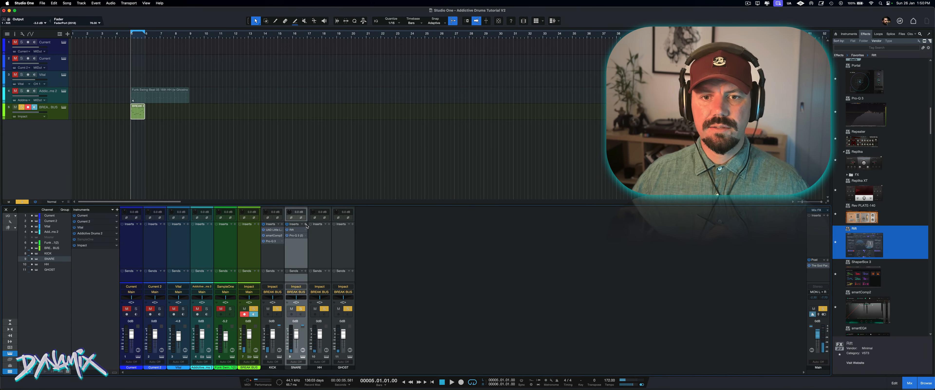
Step: Add the kHs Transient Shaper after Pro-Q 3 on SNARE and dial in its attack, pump and sustain during playback
left_click(305, 224)
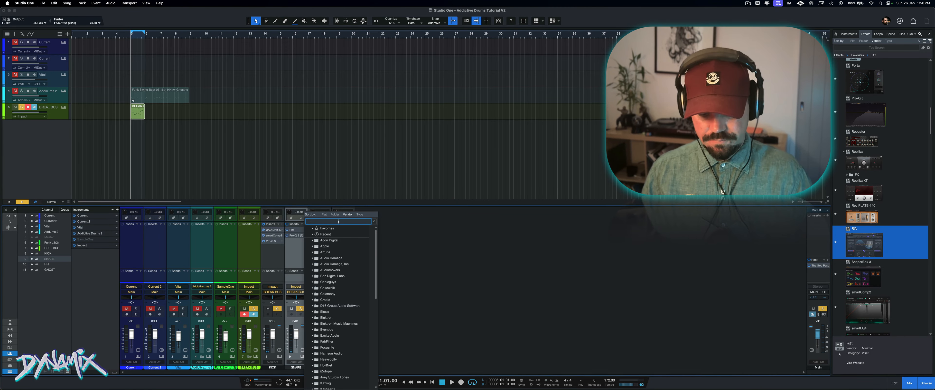
type("tr")
double_click(323, 269)
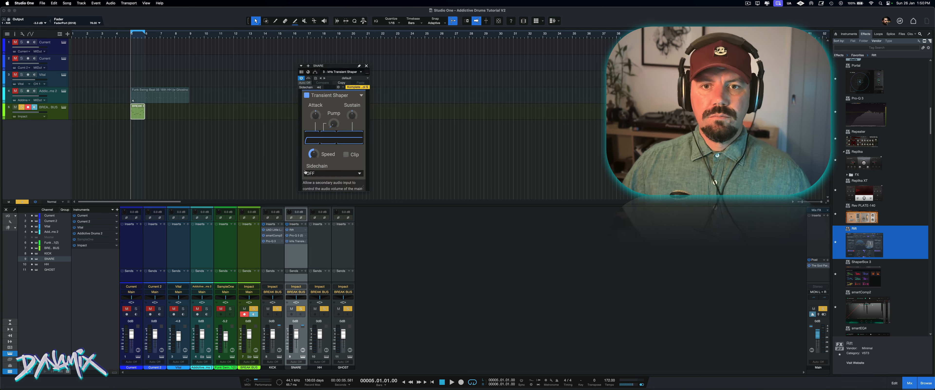
key("space")
left_click_drag(315, 115, 316, 101)
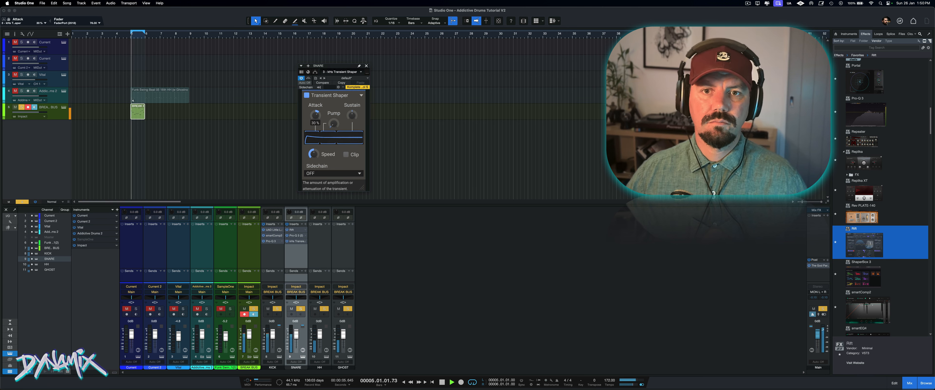
left_click_drag(334, 124, 333, 108)
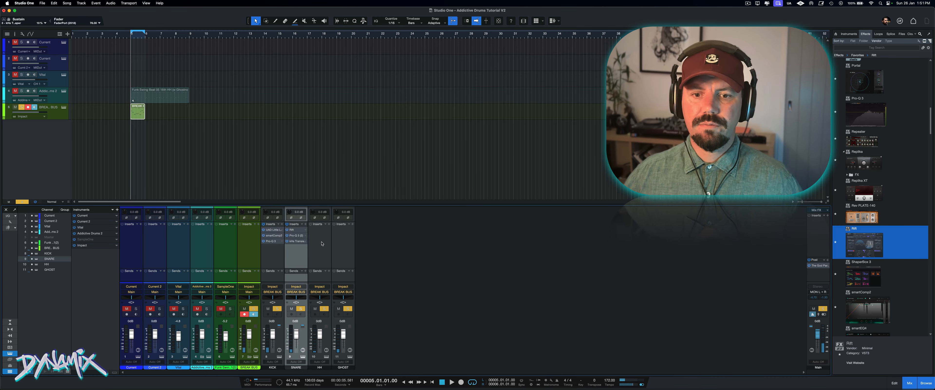
Step: Select the HH channel, audition the break and look through the available effects for a suitable plug-in
left_click(319, 250)
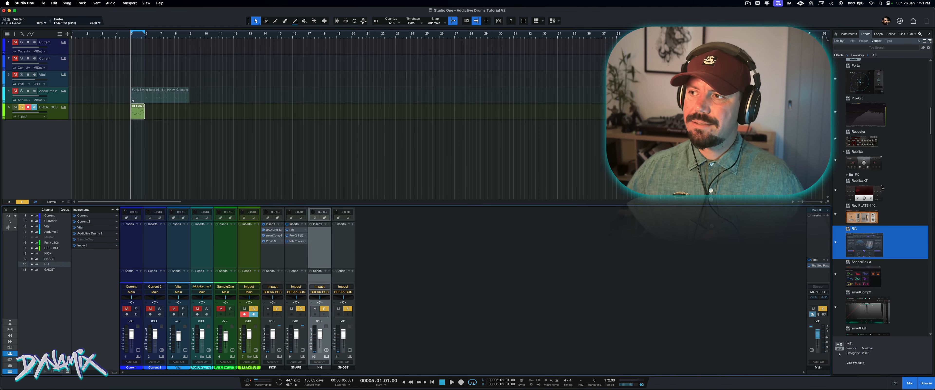
scroll(870, 206, "down", 3)
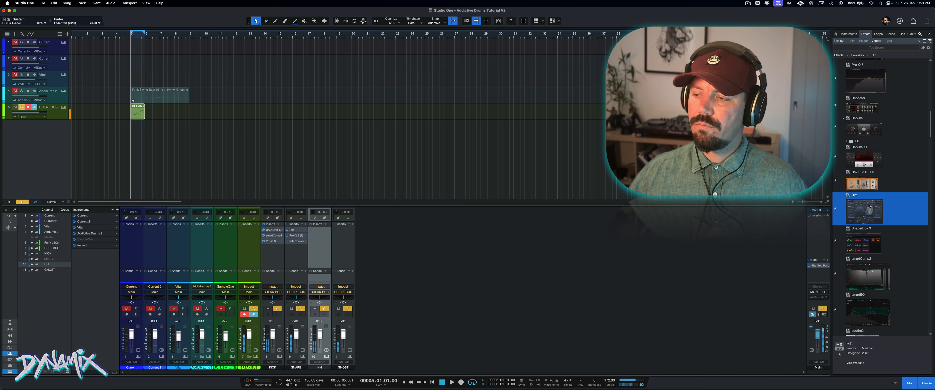
key("space")
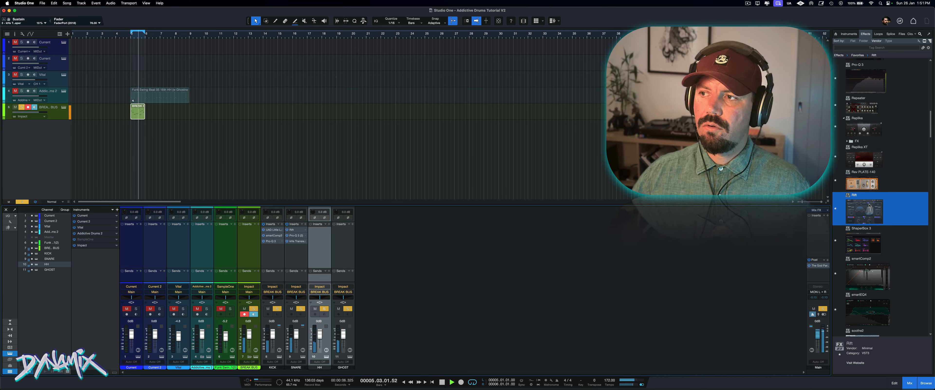
scroll(869, 206, "up", 20)
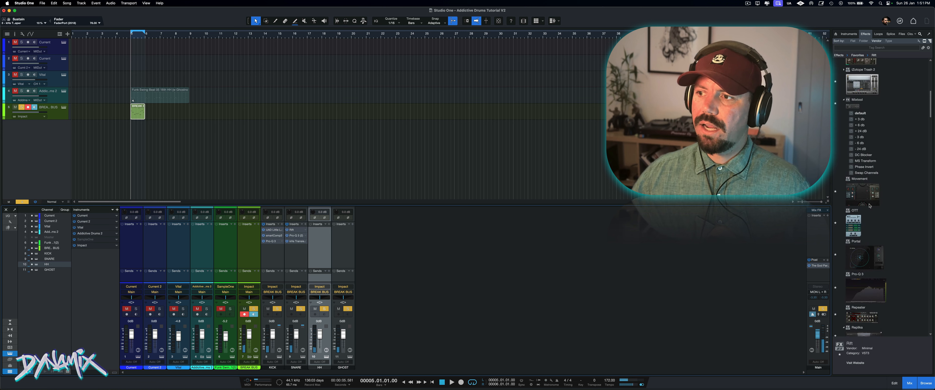
scroll(869, 206, "up", 8)
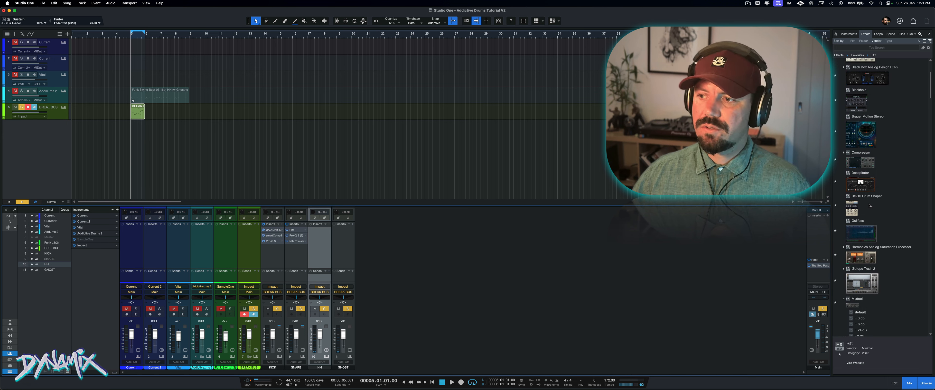
scroll(870, 205, "down", 15)
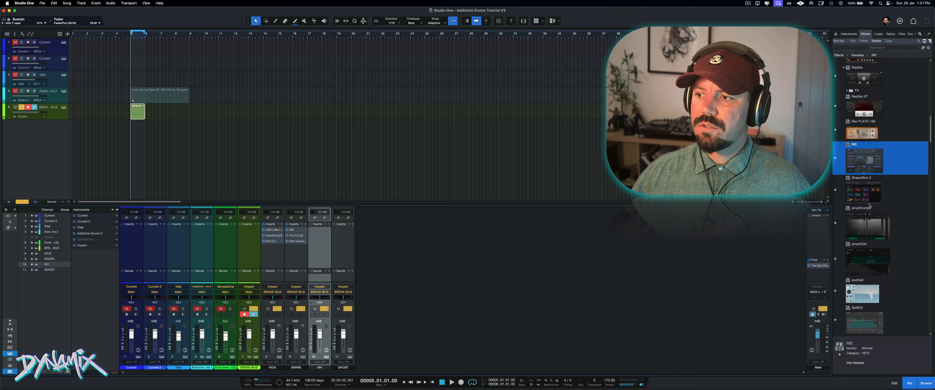
scroll(870, 206, "down", 20)
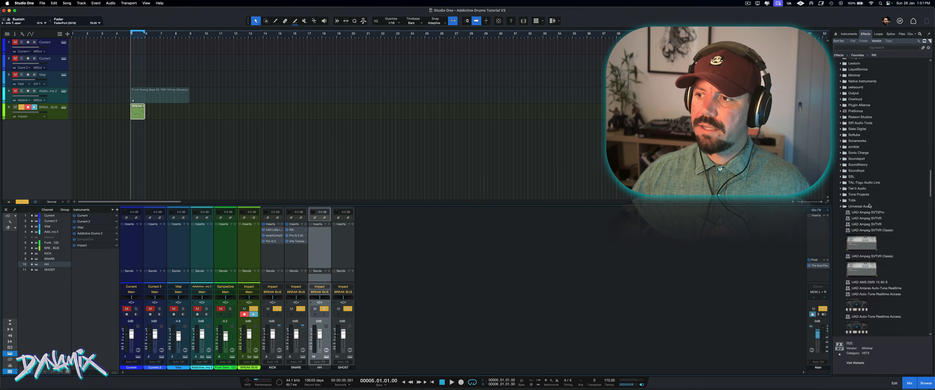
Step: Insert SSL Native X-Saturator v6 on the HH channel, raise its drive during playback and close the plug-in
left_click(840, 207)
left_click(840, 176)
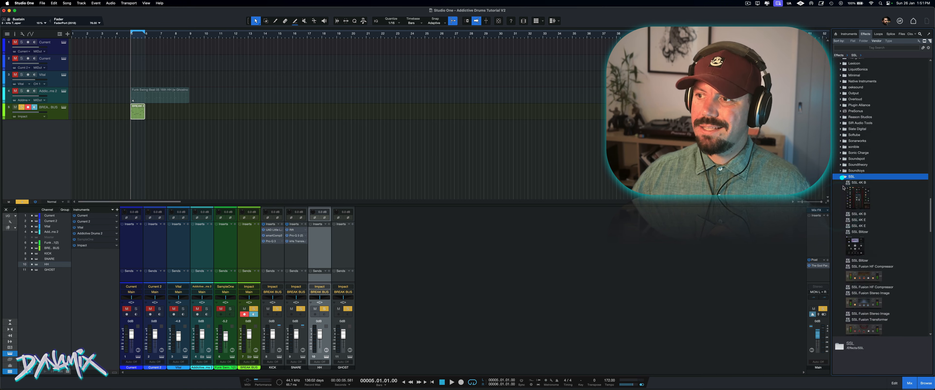
scroll(843, 178, "down", 10)
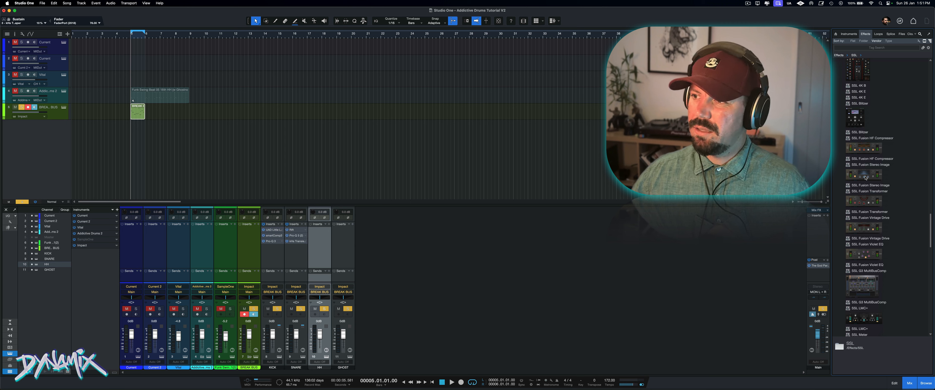
scroll(866, 177, "down", 8)
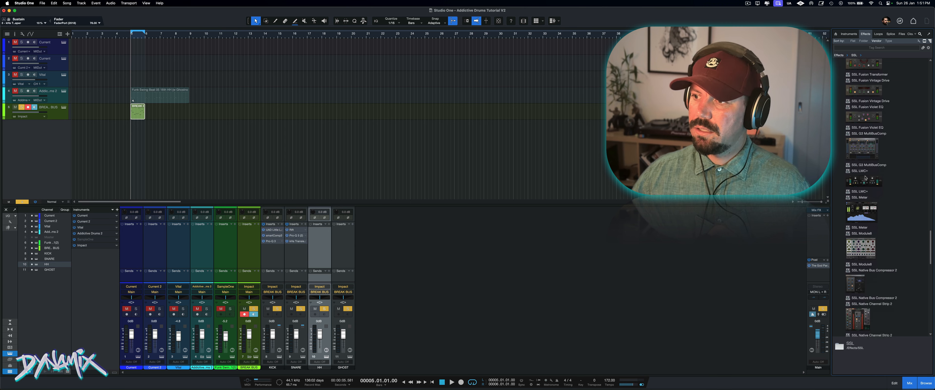
scroll(866, 178, "down", 10)
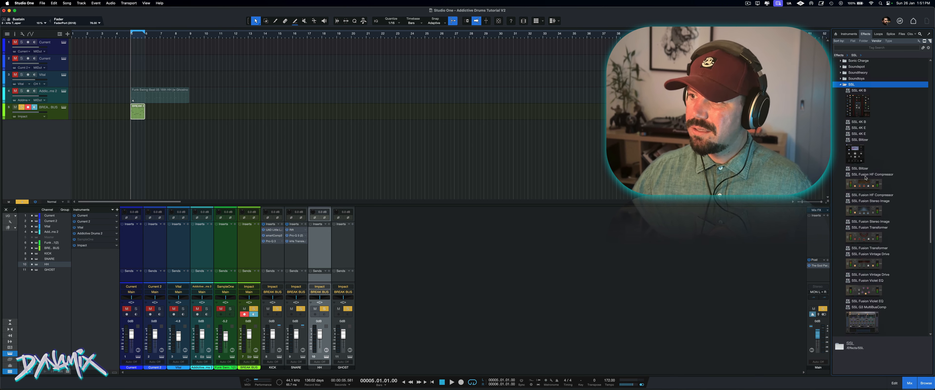
scroll(866, 178, "down", 5)
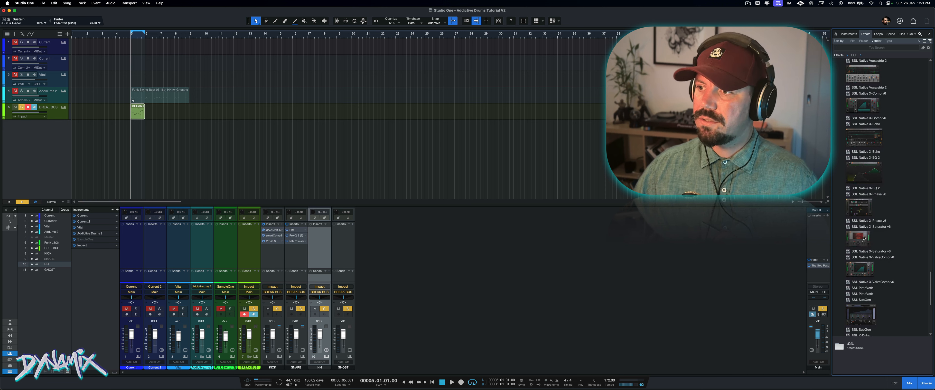
left_click_drag(864, 237, 319, 241)
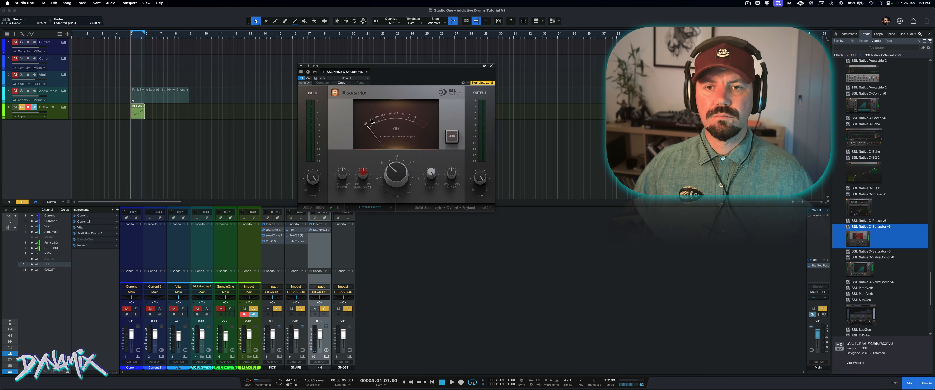
key("space")
mouse_move(395, 180)
left_mouse_down()
mouse_move(400, 165)
mouse_move(400, 173)
left_mouse_up()
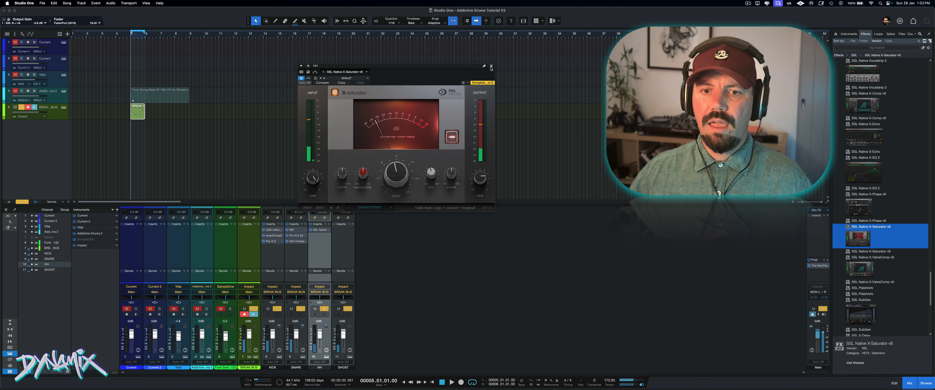
left_click(492, 66)
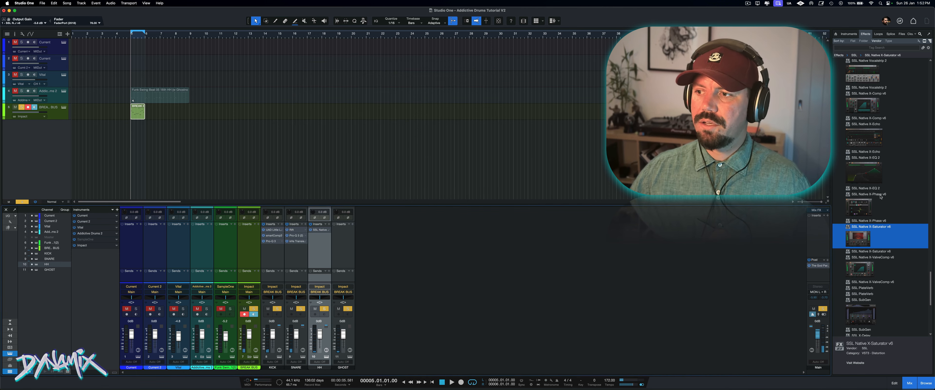
Step: Add Pro-Q 3 after X-Saturator on the HH channel and adjust its EQ bands
scroll(868, 194, "down", 15)
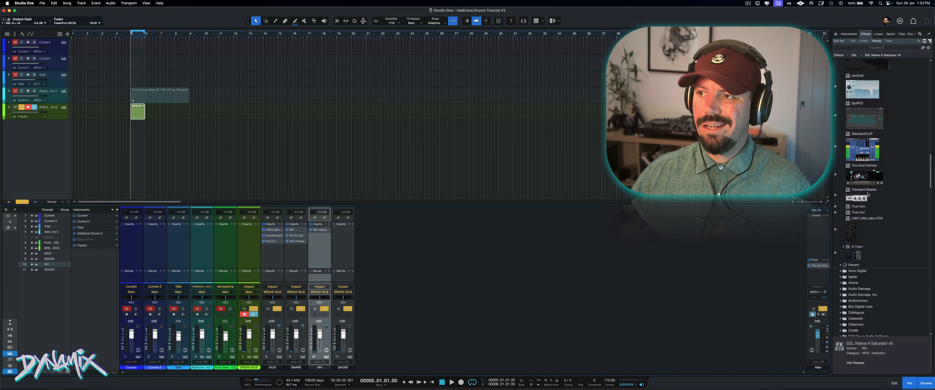
scroll(868, 194, "up", 8)
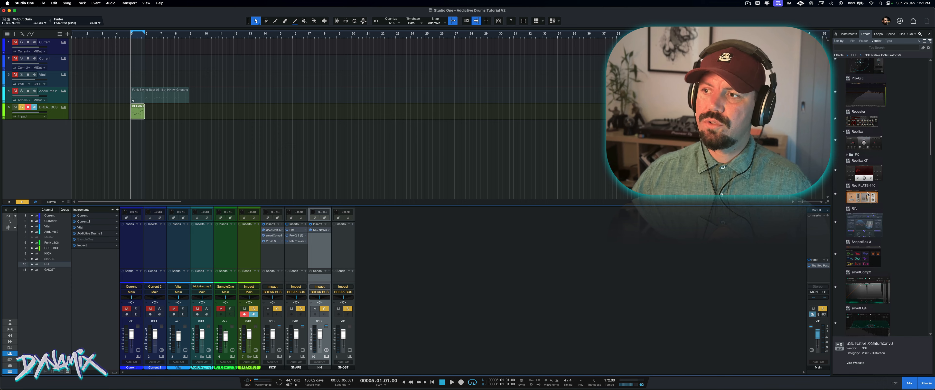
left_click_drag(866, 125, 329, 250)
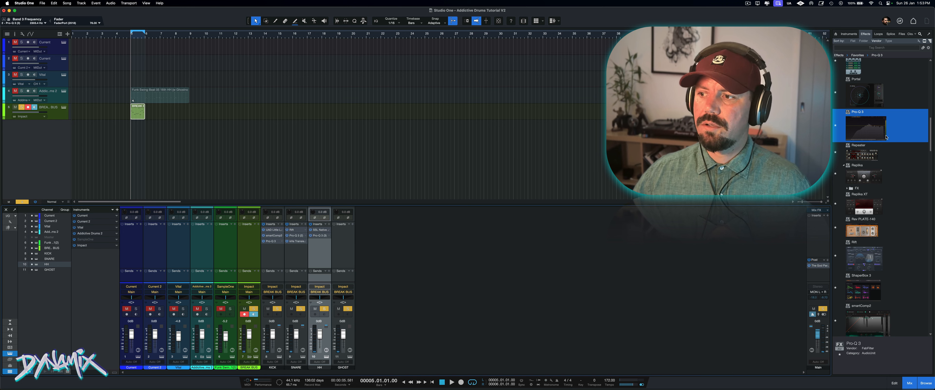
Step: Insert Pro-Q 3 on the GHOST channel with a low cut, a low-mid boost and small mid and high adjustments
scroll(886, 137, "down", 4)
scroll(887, 137, "up", 8)
left_click_drag(872, 249, 343, 239)
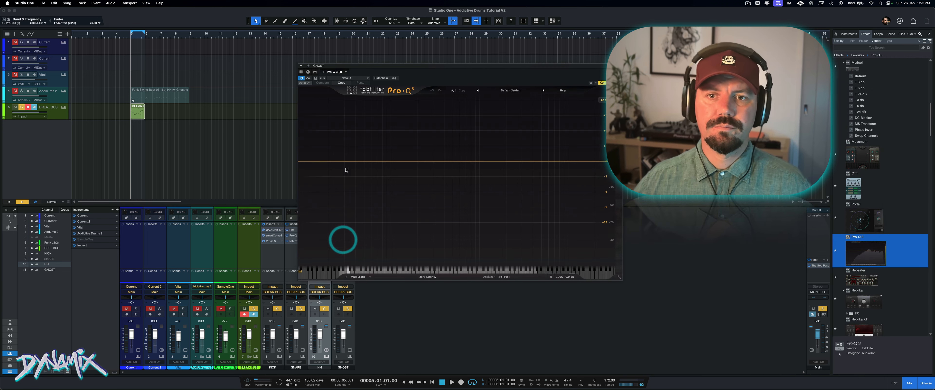
key("space")
left_click_drag(313, 161, 424, 161)
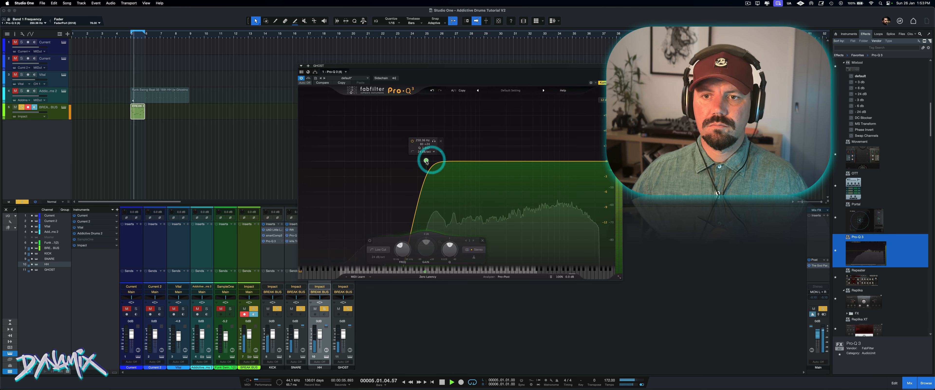
left_click_drag(439, 164, 459, 132)
scroll(459, 132, "up", 3)
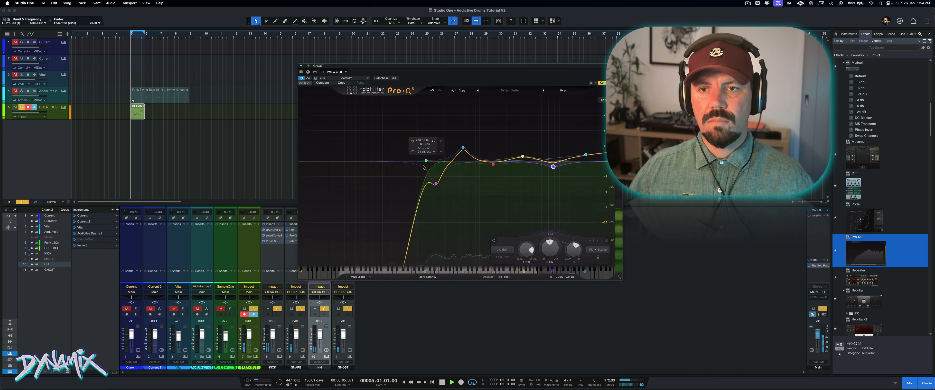
mouse_move(426, 160)
left_mouse_down()
mouse_move(486, 160)
mouse_move(395, 157)
mouse_move(428, 159)
left_mouse_up()
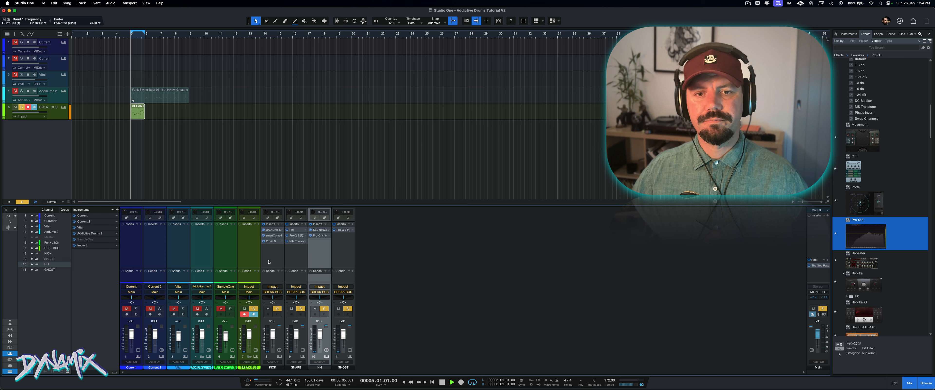
Step: Insert smartComp2 on the BREAK BUS channel with the Drums | Bus profile and audition the compressed break
key("space")
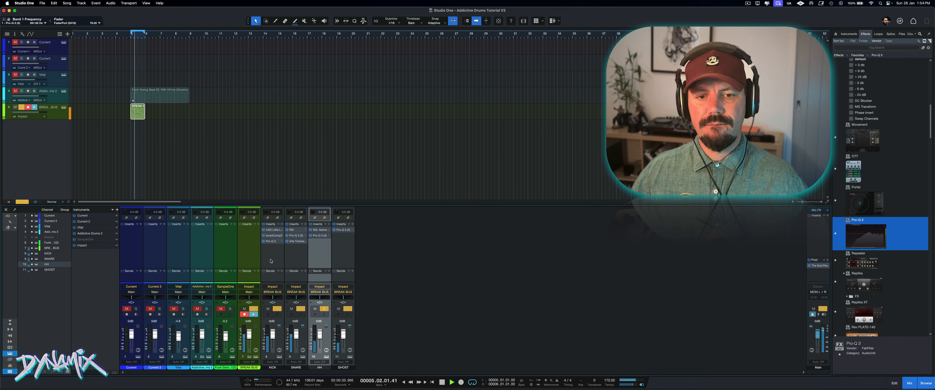
left_click(254, 254)
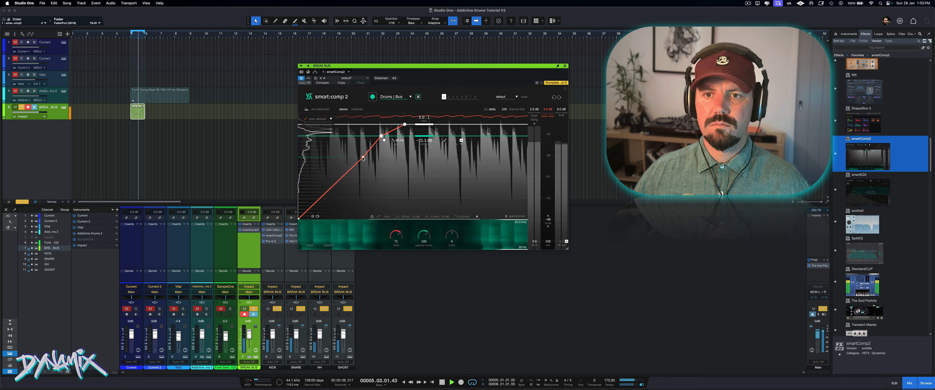
left_click(363, 157)
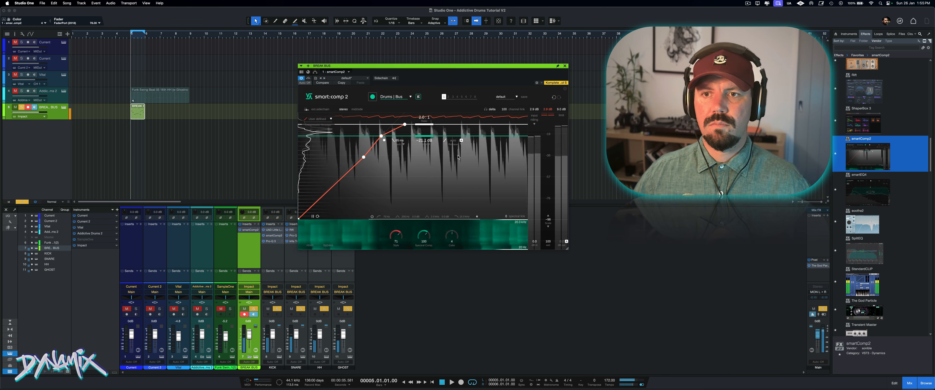
Step: Insert StandardCLIP after smartComp2 on the BREAK BUS channel and set it to Hard Clip mode with Ceiling on
key("space")
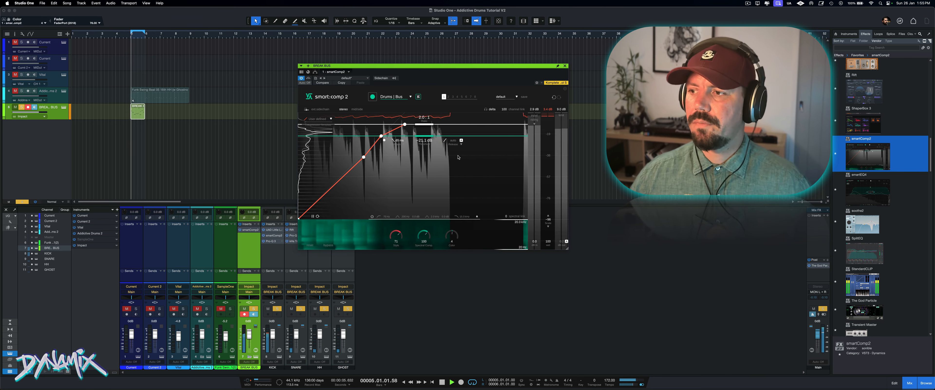
left_click_drag(866, 292, 252, 249)
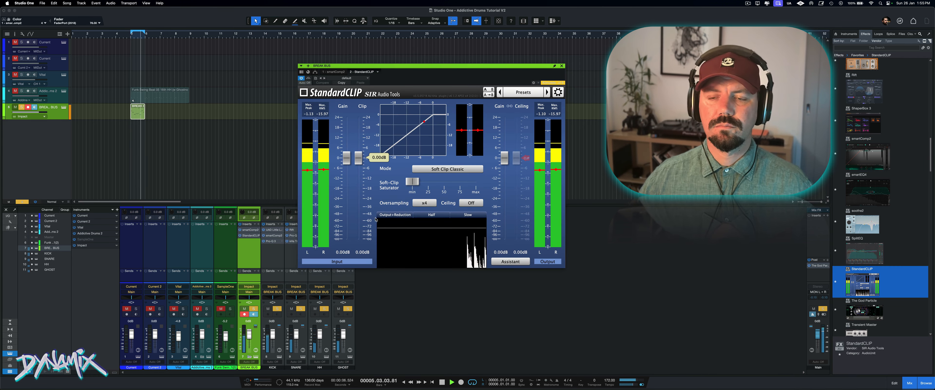
left_click(455, 170)
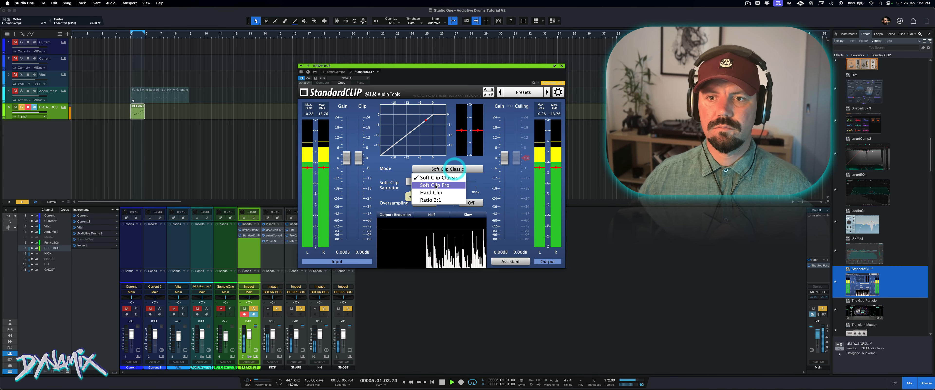
left_click(437, 189)
left_click(479, 203)
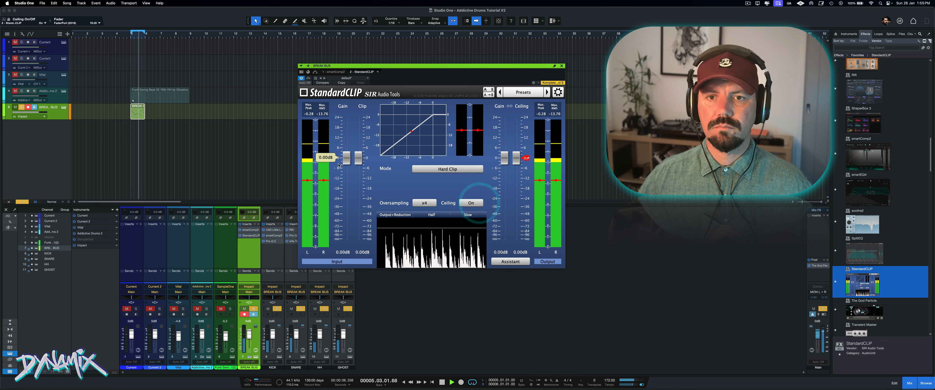
Step: Lower StandardCLIP's clip level to about -5.80 dB during playback and close the plug-in
left_click_drag(359, 158, 359, 170)
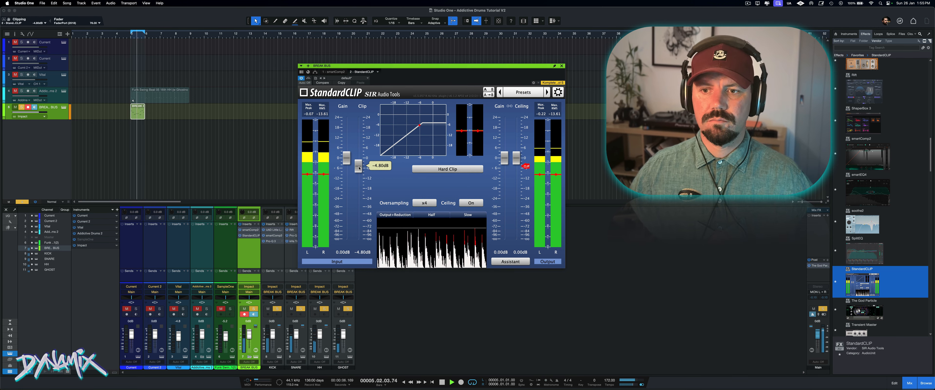
key("space")
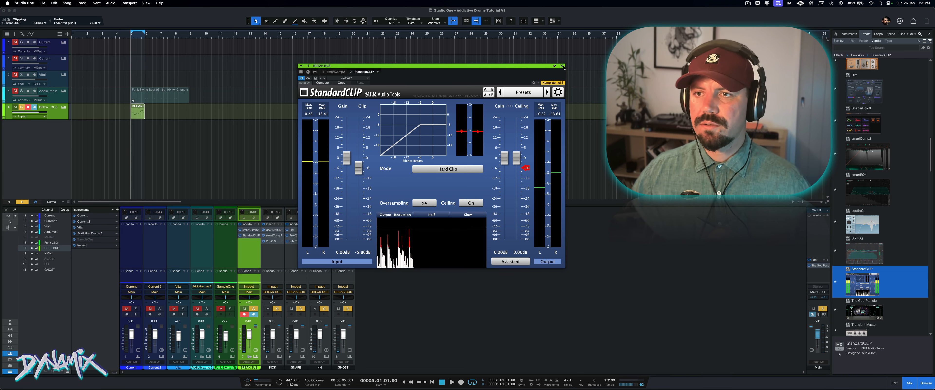
left_click(563, 67)
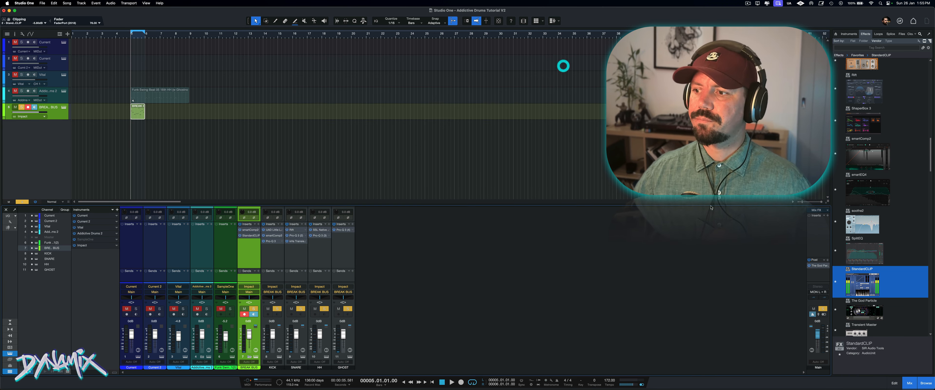
Step: Find SSL Native Channel Strip 2 among the SSL effects and insert it after StandardCLIP on the BREAK BUS channel
scroll(880, 217, "down", 10)
scroll(880, 217, "down", 5)
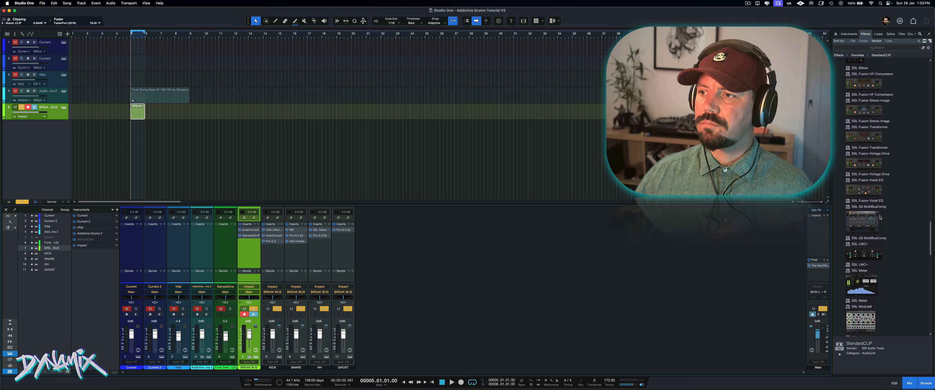
scroll(881, 217, "down", 6)
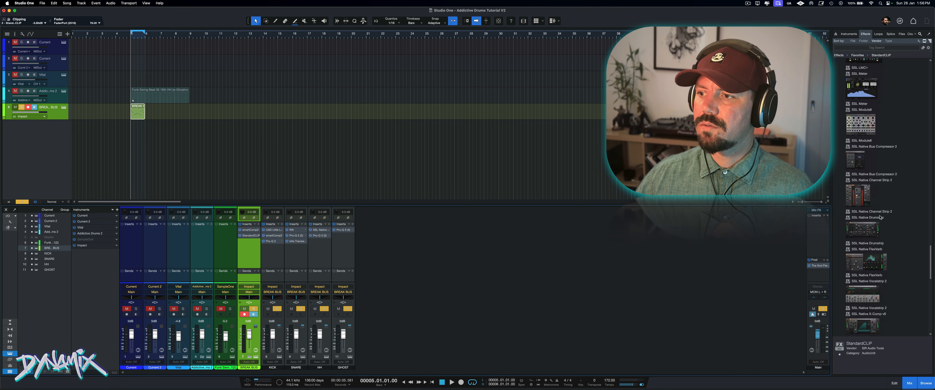
scroll(881, 217, "down", 5)
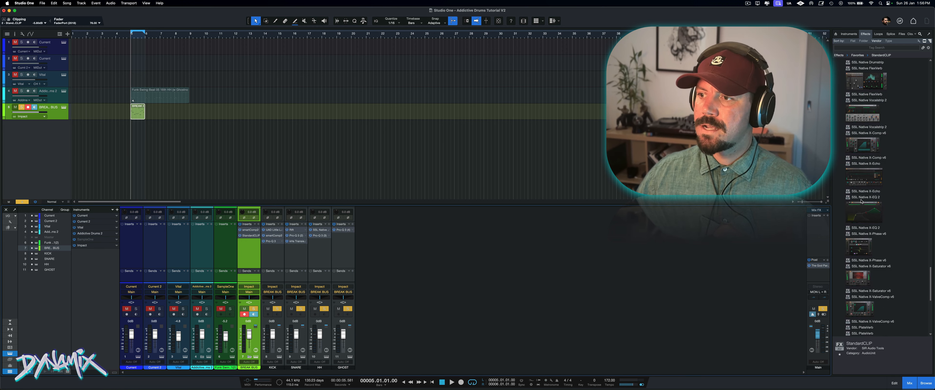
scroll(862, 201, "down", 6)
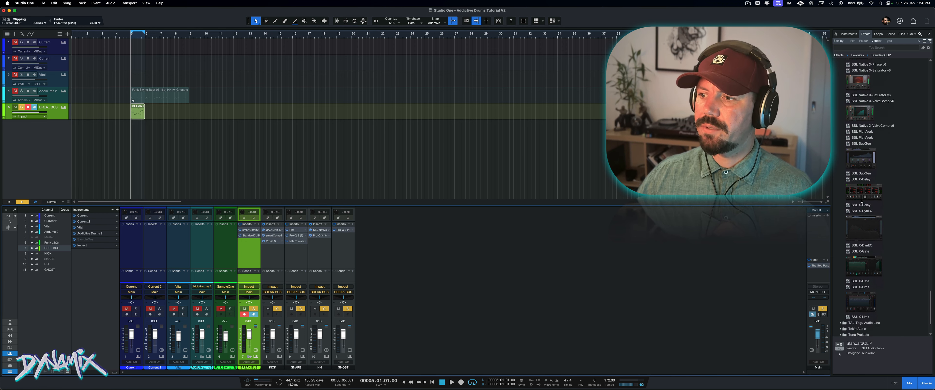
scroll(862, 201, "up", 6)
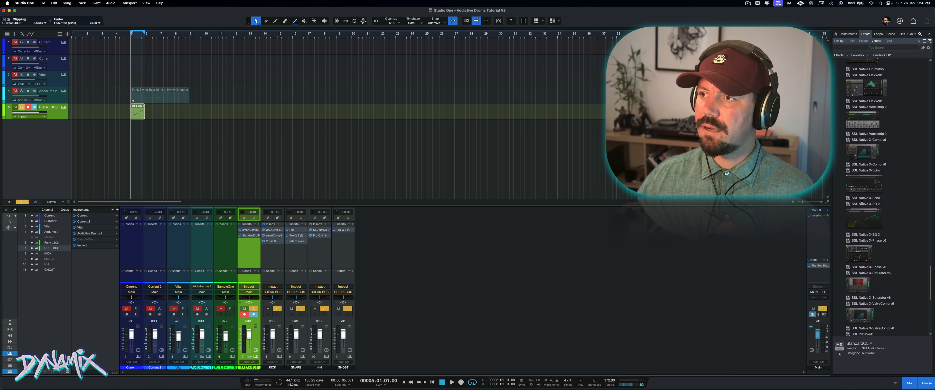
scroll(861, 201, "up", 5)
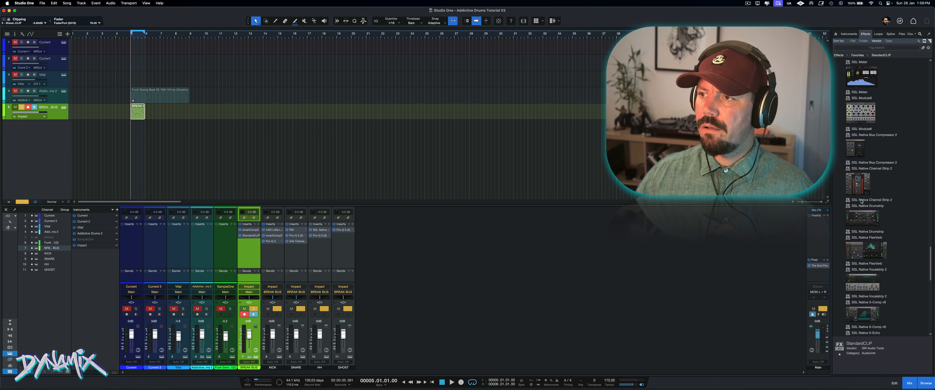
scroll(857, 186, "up", 1)
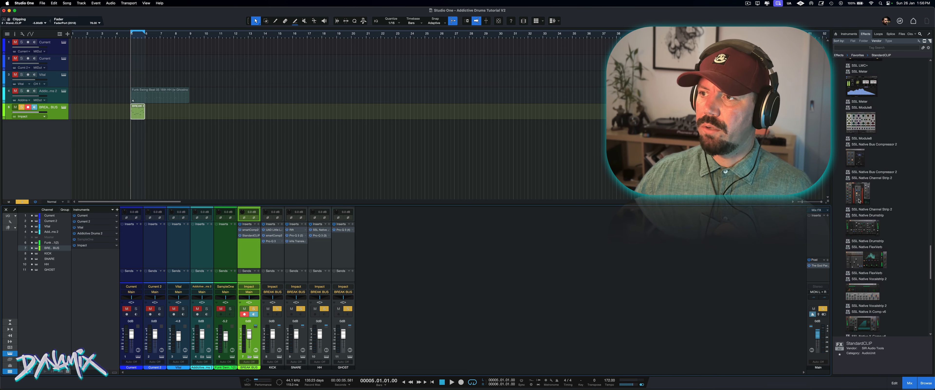
left_click_drag(861, 196, 244, 251)
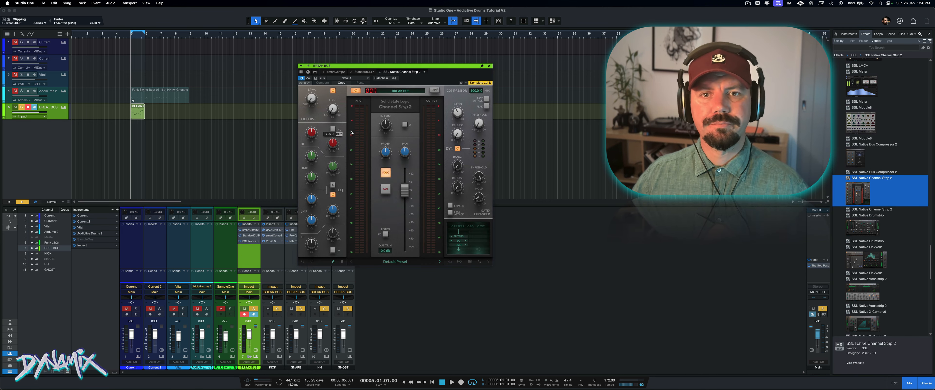
Step: Boost the HF gain in the BREAK BUS channel strip's EQ while the break plays
key("space")
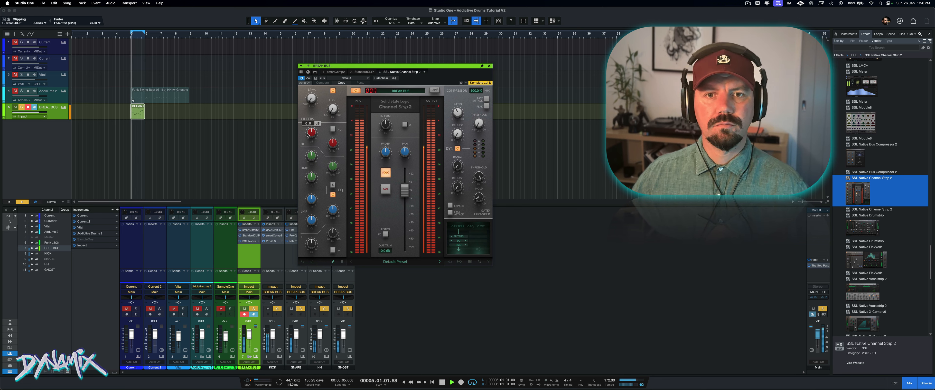
left_click_drag(311, 134, 338, 143)
left_click_drag(314, 135, 315, 124)
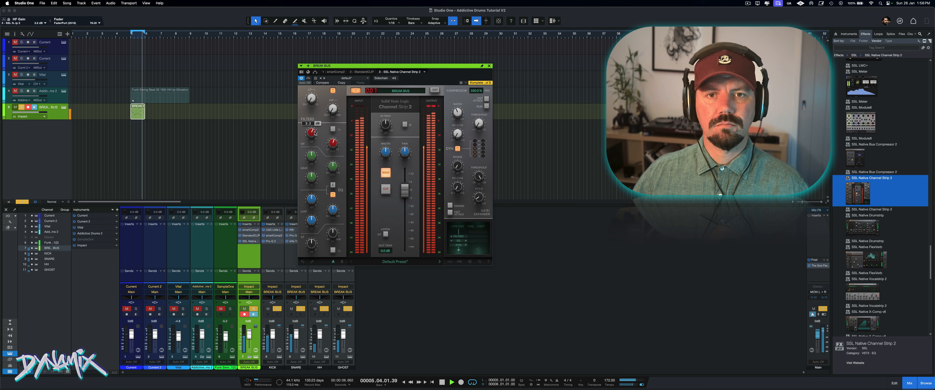
Step: Adjust the channel strip's HMF frequency, gain and Q during playback and audition the alternate EQ type on and off
key("space")
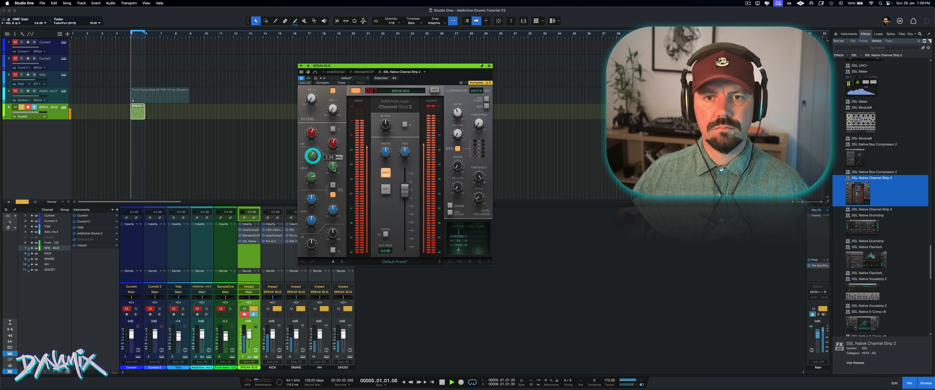
left_click_drag(333, 167, 334, 180)
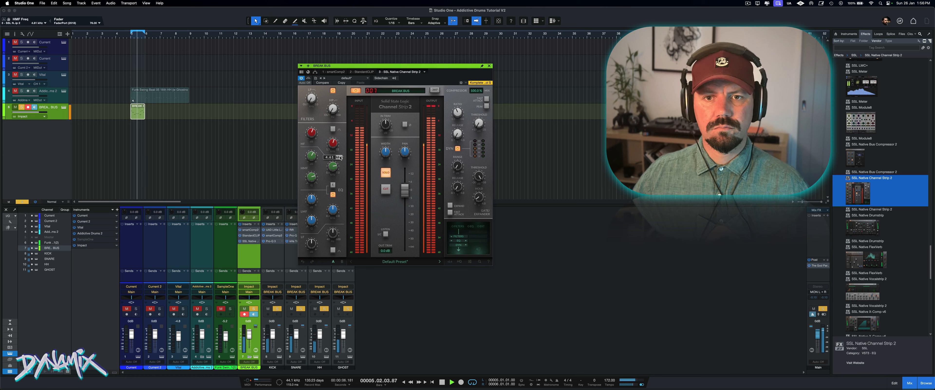
left_click_drag(312, 159, 313, 152)
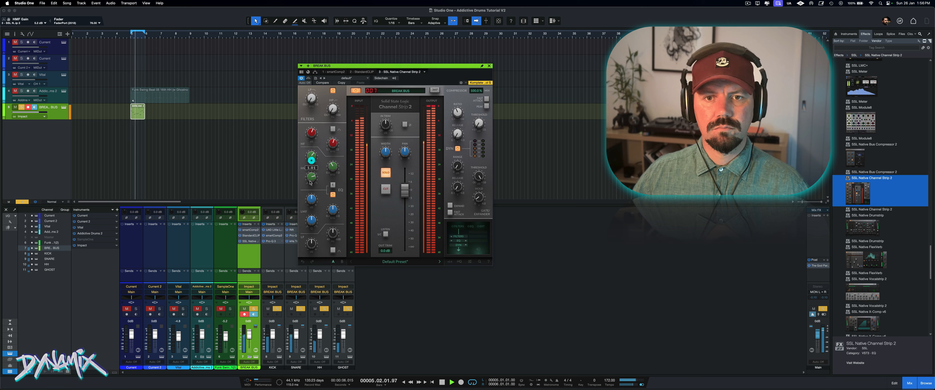
left_click_drag(311, 182, 311, 165)
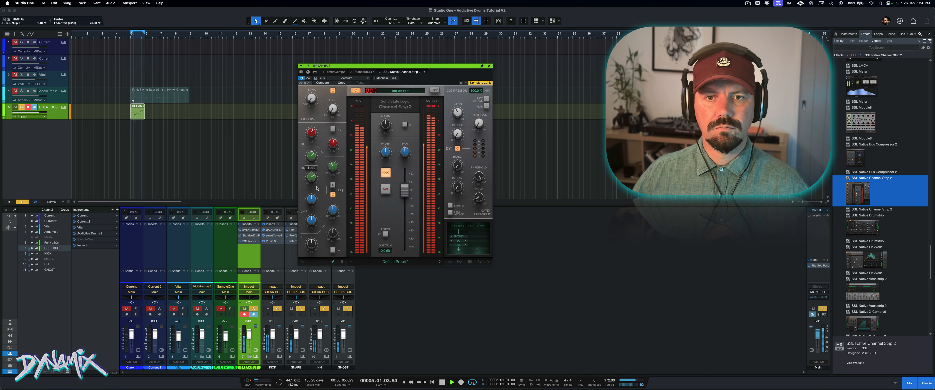
left_click(332, 187)
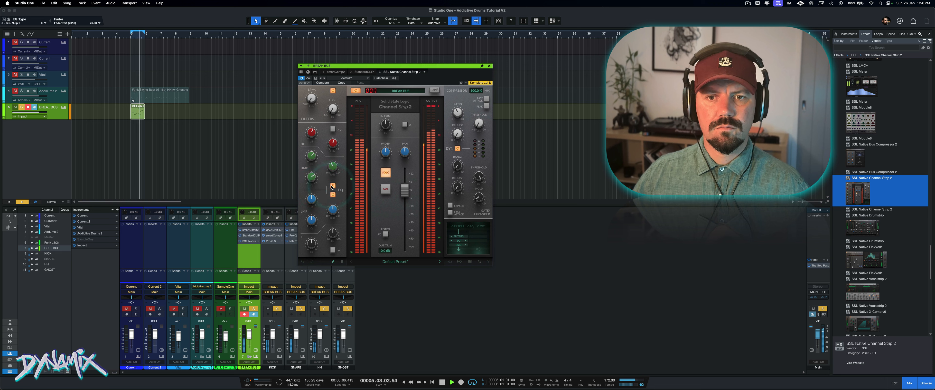
left_click(331, 187)
Step: Sweep the channel strip's LMF frequency while the break plays and adjust the band's gain and Q
mouse_move(318, 215)
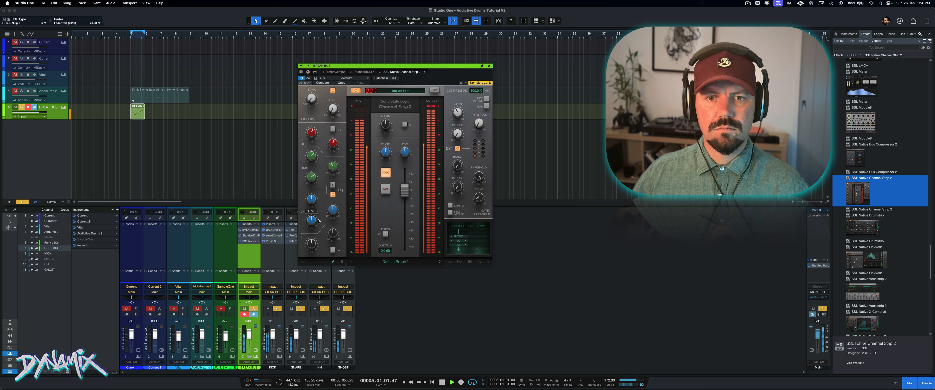
key("space")
mouse_move(302, 196)
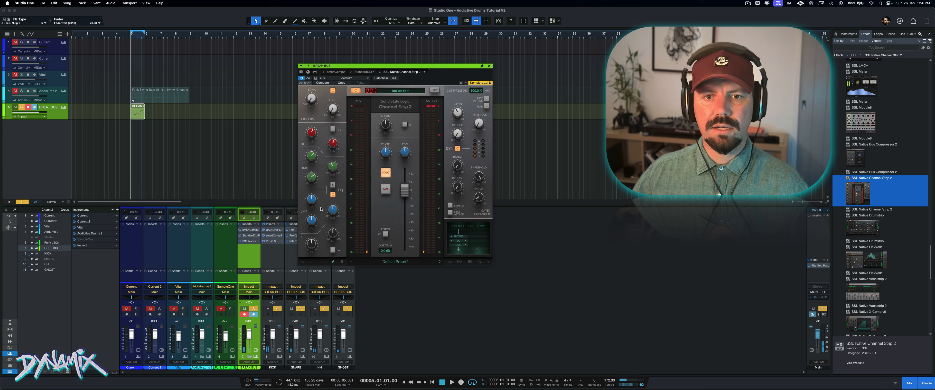
key("space")
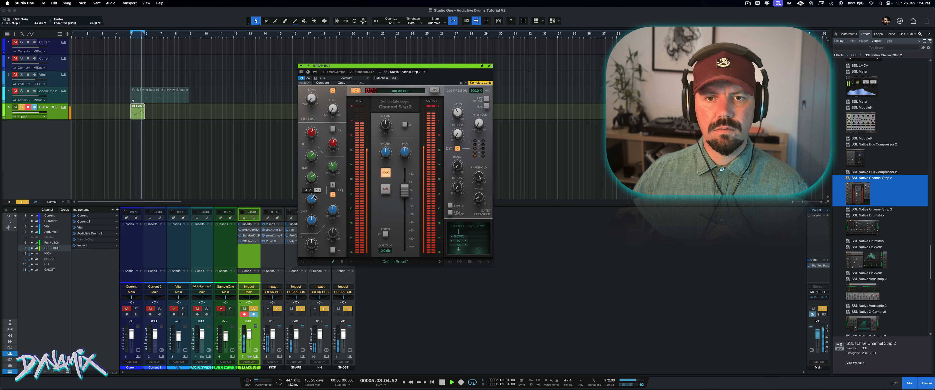
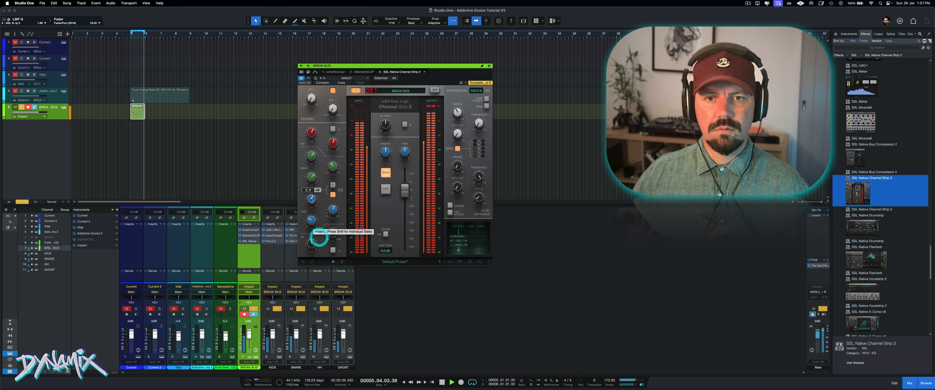
left_click_drag(333, 211, 336, 239)
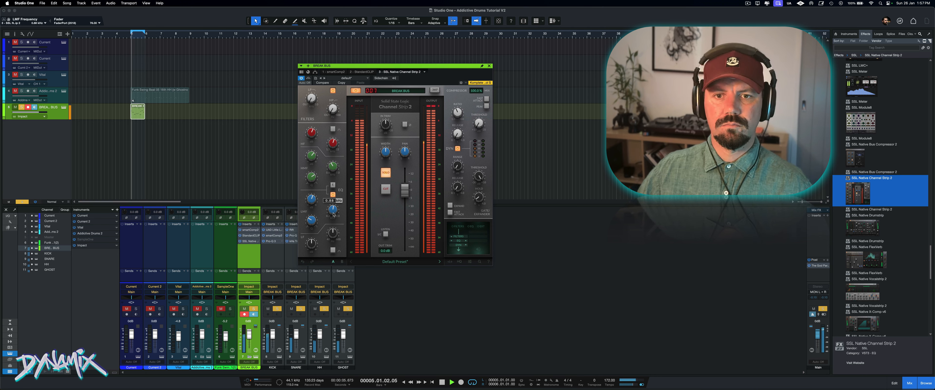
left_click_drag(311, 199, 312, 222)
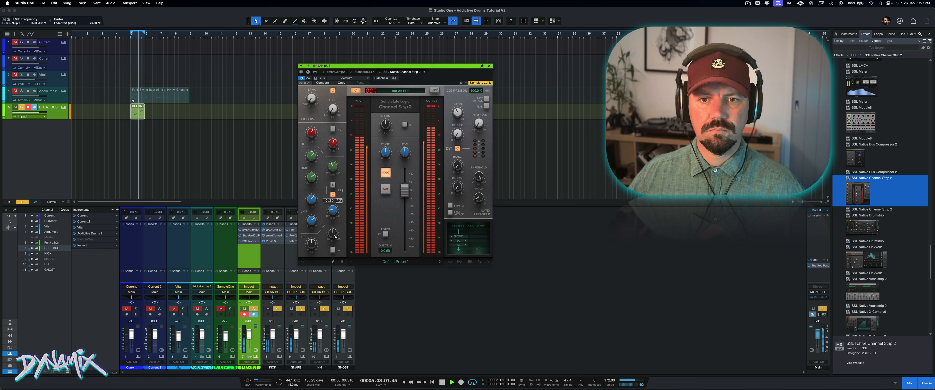
left_click_drag(334, 235, 332, 238)
left_click_drag(313, 200, 313, 215)
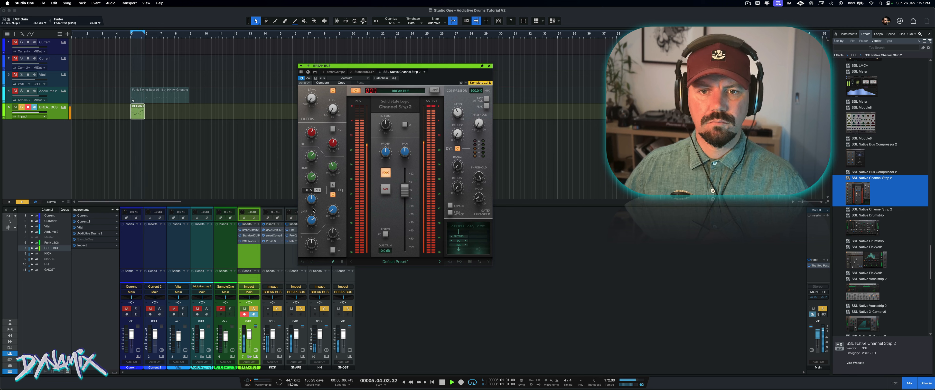
left_click_drag(313, 208, 313, 207)
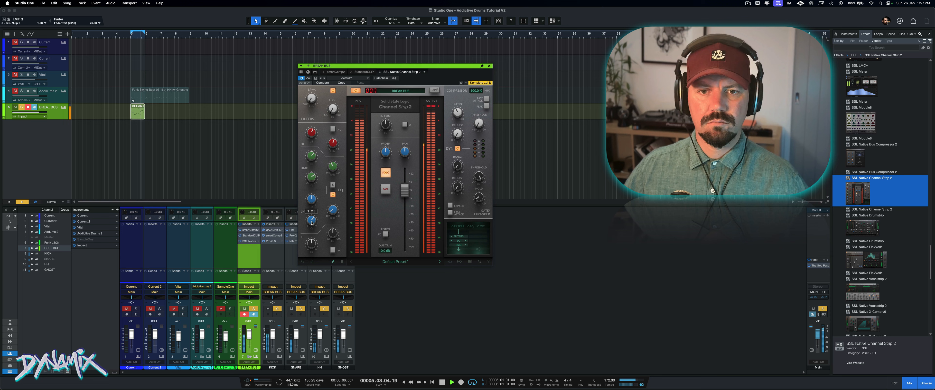
Step: Switch the BREAK BUS channel strip's LF band to Bell, adjust its frequency and gain during playback, and compare with bypass
left_click(312, 223)
key("space")
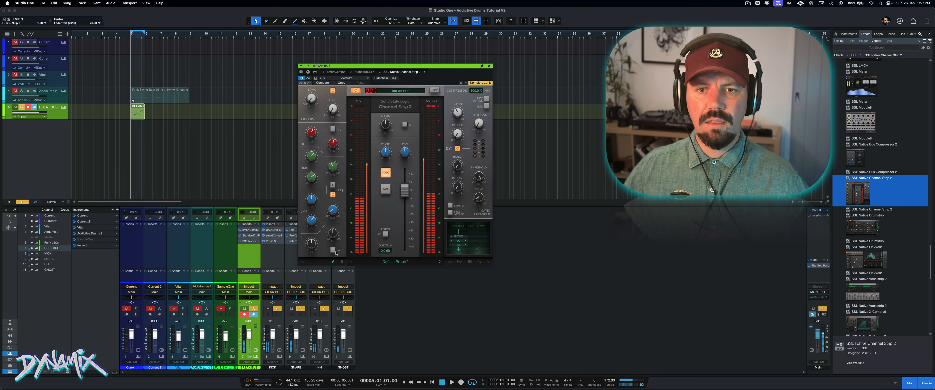
left_click(333, 251)
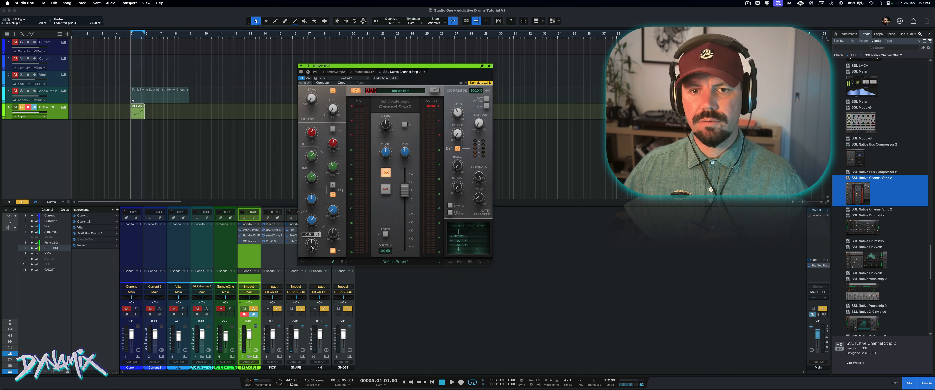
key("space")
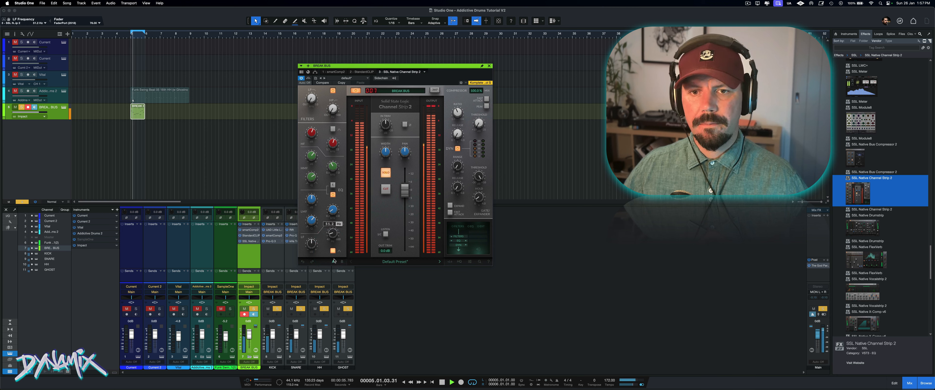
left_click_drag(334, 261, 317, 228)
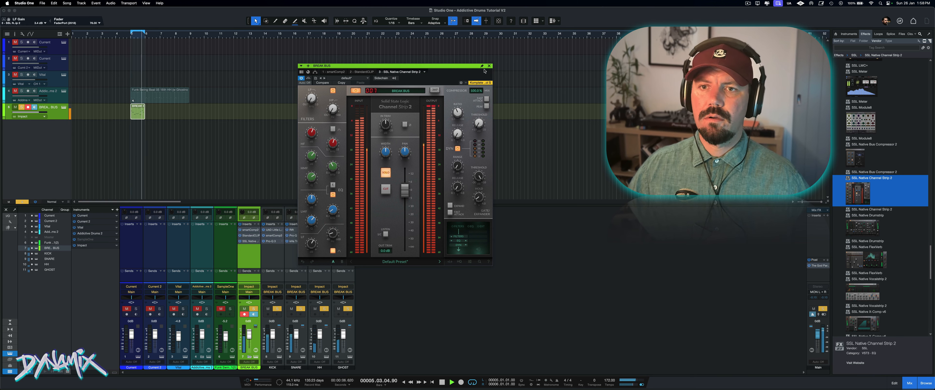
left_click(307, 78)
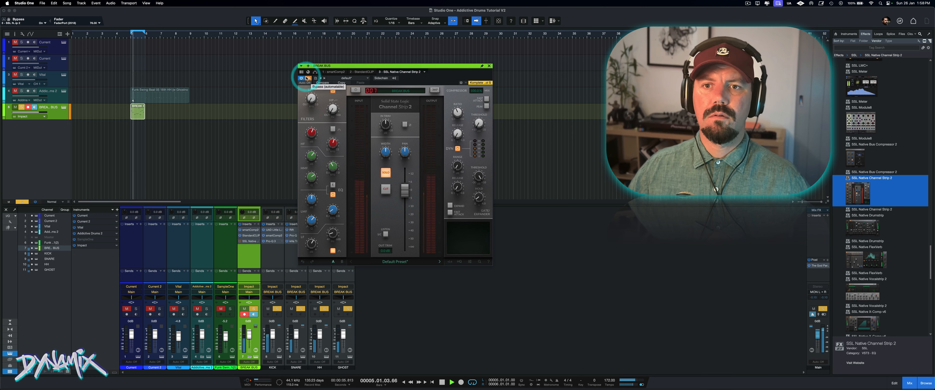
left_click(308, 78)
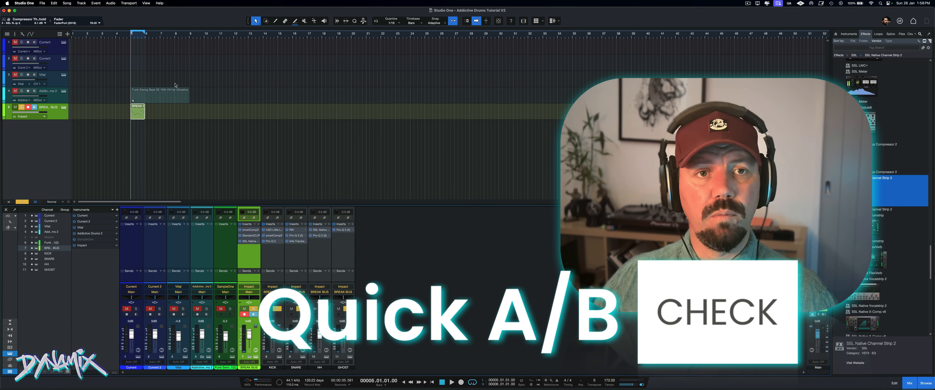
Step: Solo the Addictive Drums track instead of BREAK BUS, unmute its Funk Swing Beat event and audition the loop
left_click(21, 91)
left_click(22, 107)
key("6")
left_click(136, 98)
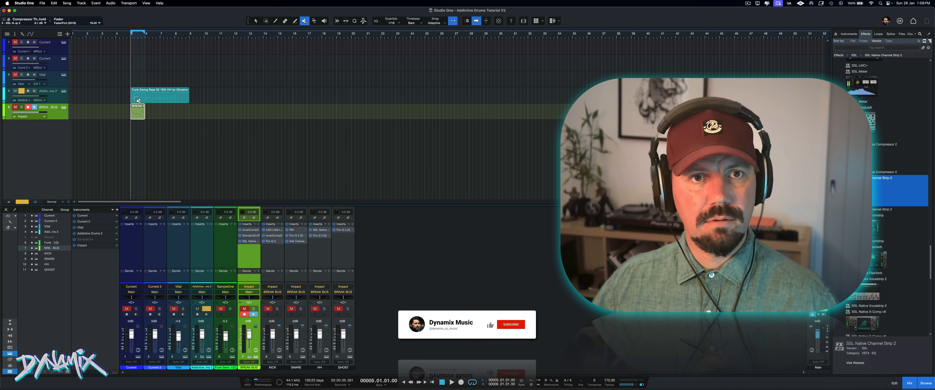
key("space")
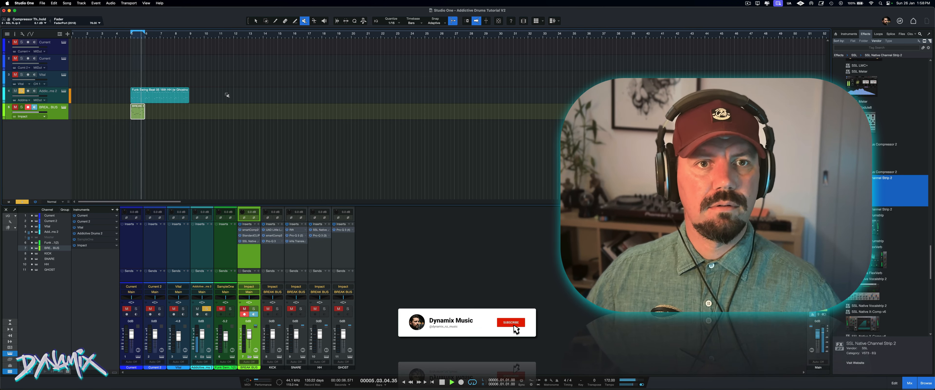
key("space")
Step: Move the solo back to the BREAK BUS track and audition the processed break for comparison
left_click(23, 91)
left_click(21, 107)
key("space")
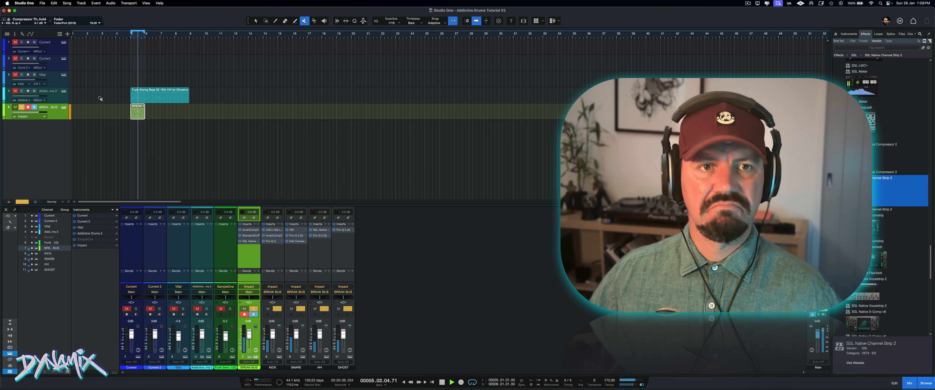
key("space")
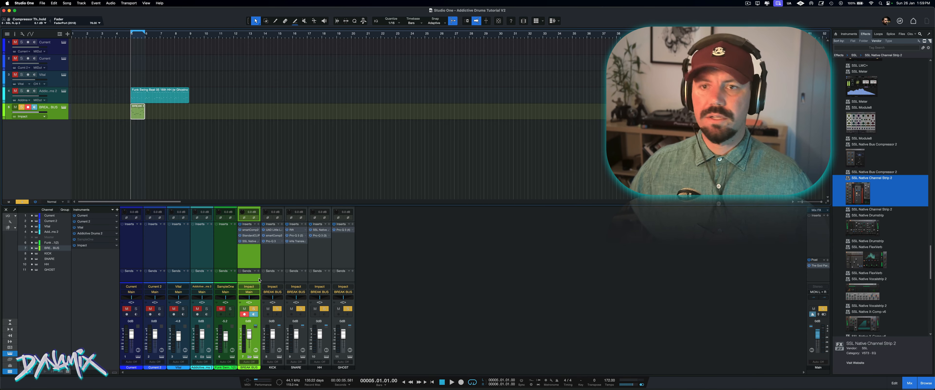
Step: Add an FX channel as a send on BREAK BUS and rename it DRUM ROOM
left_click(259, 271)
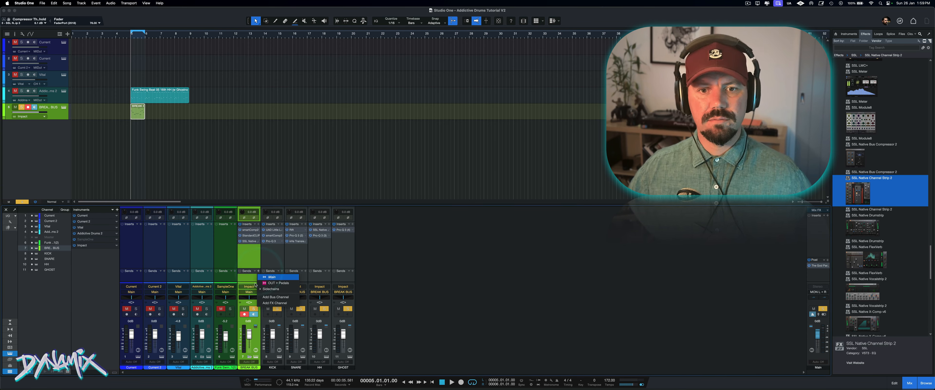
left_click(267, 303)
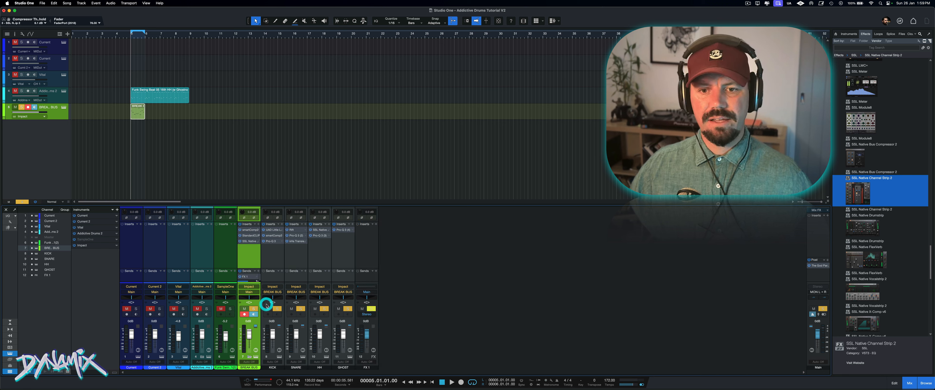
double_click(367, 367)
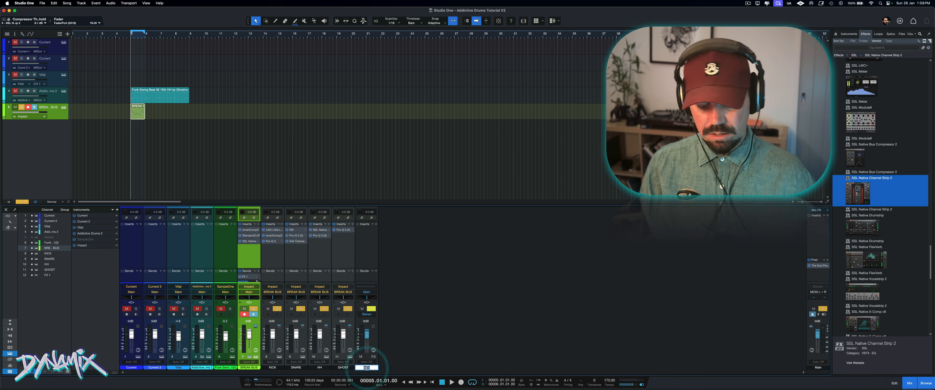
type("dRUM ROOM")
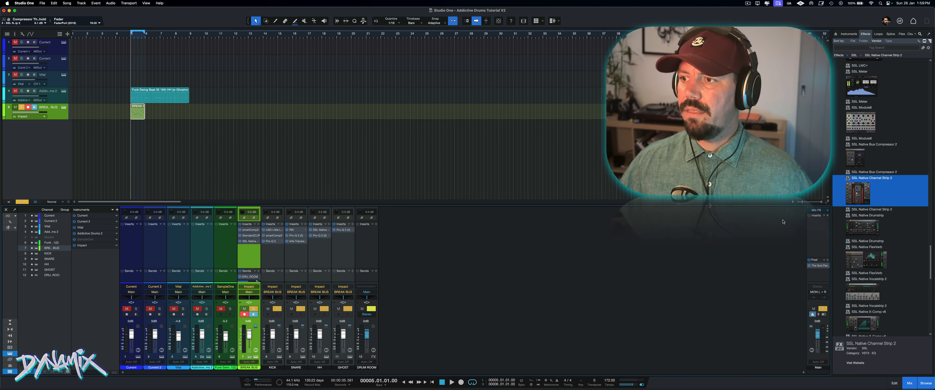
Step: Insert SSL Native FlexVerb on the DRUM ROOM channel and load its room preset The Drum Room
left_click_drag(866, 263, 369, 244)
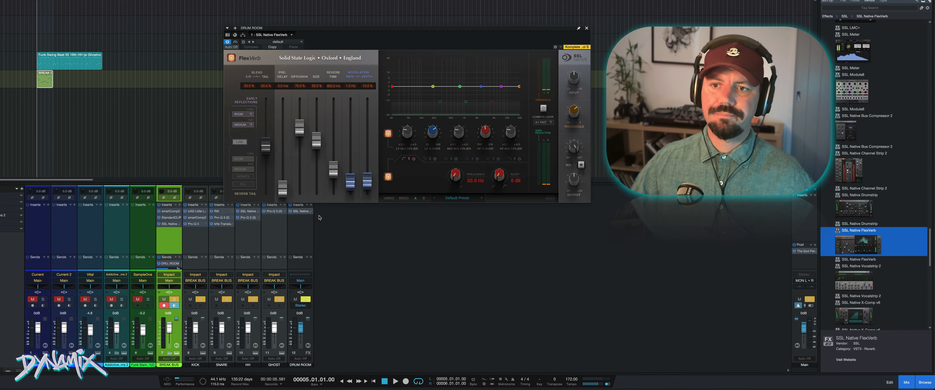
left_click(465, 199)
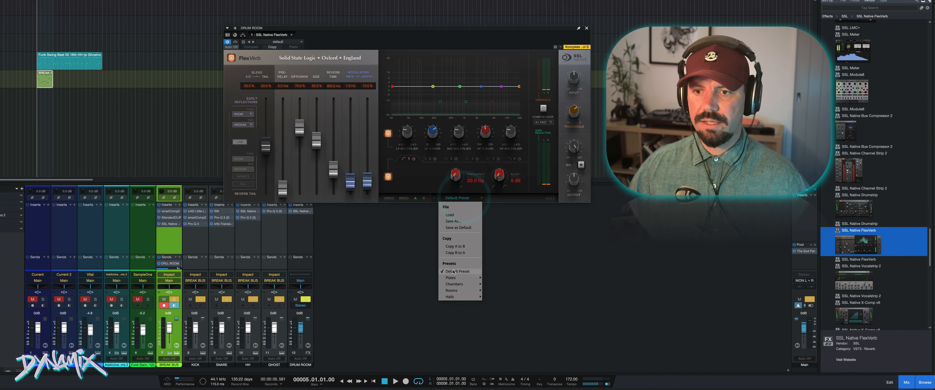
mouse_move(457, 289)
left_click(489, 291)
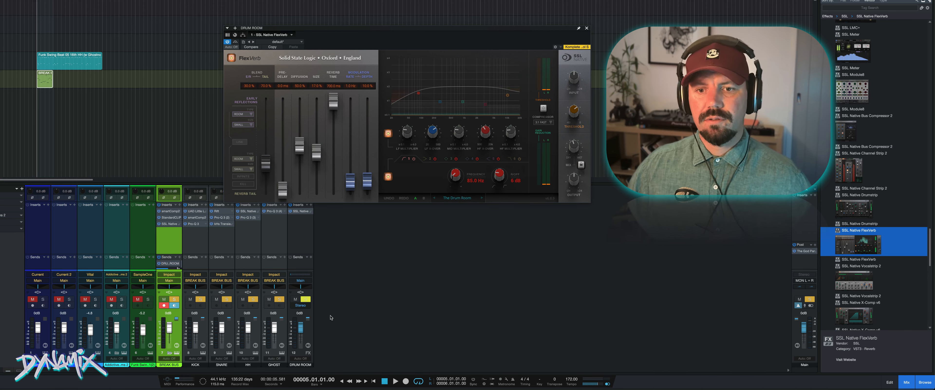
Step: Solo the DRUM ROOM channel in place of BREAK BUS and audition the reverb return on its own
left_click(309, 302)
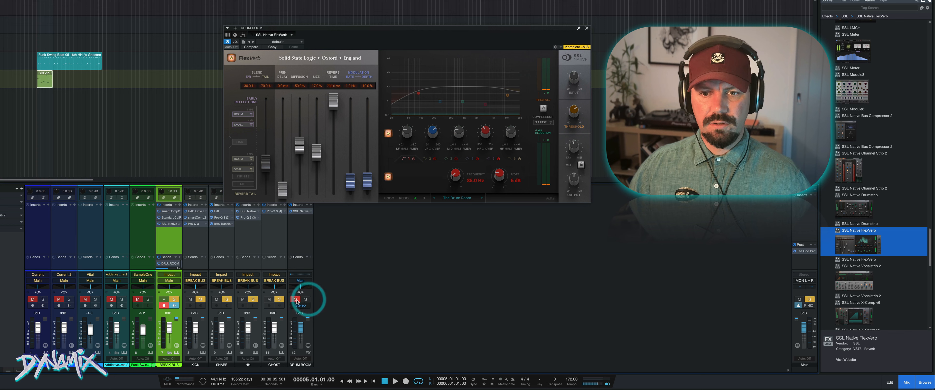
left_click(176, 300)
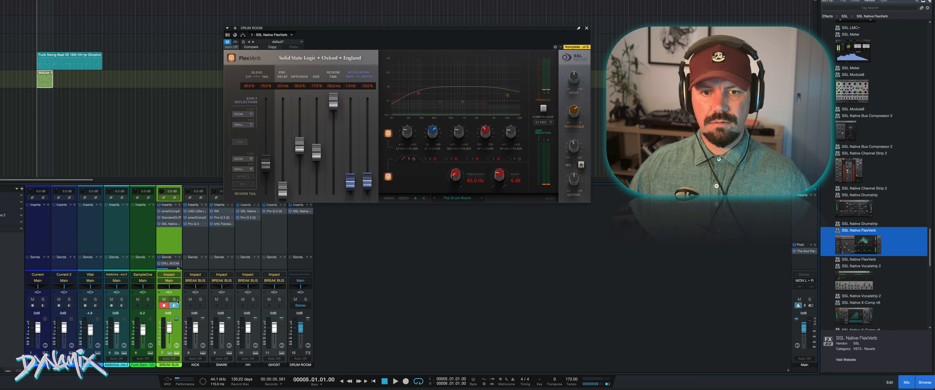
left_click(305, 300)
key("space")
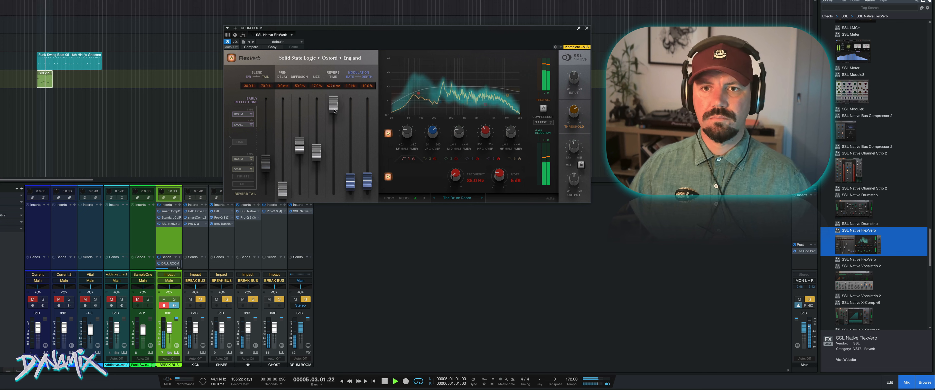
key("space")
Step: Shorten FlexVerb's reverb time to about 198 ms and audition the result
left_click_drag(334, 108, 335, 176)
key("space")
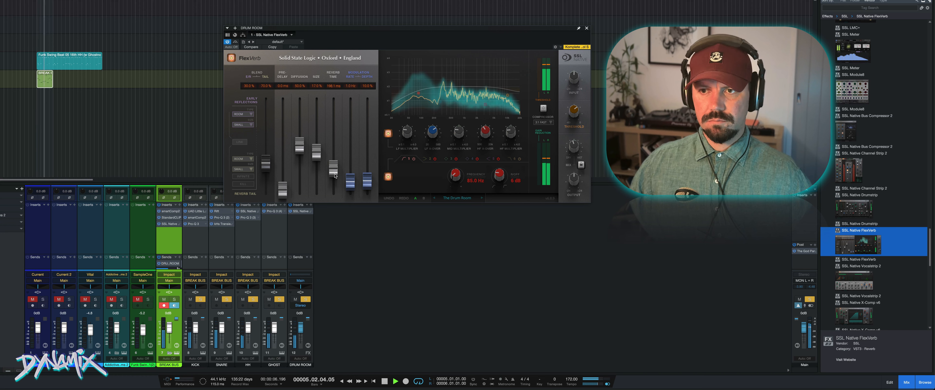
key("space")
left_click(335, 176)
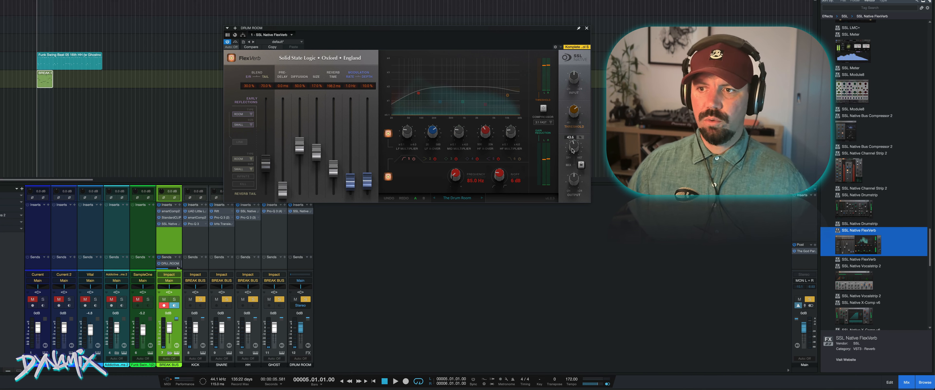
key("space")
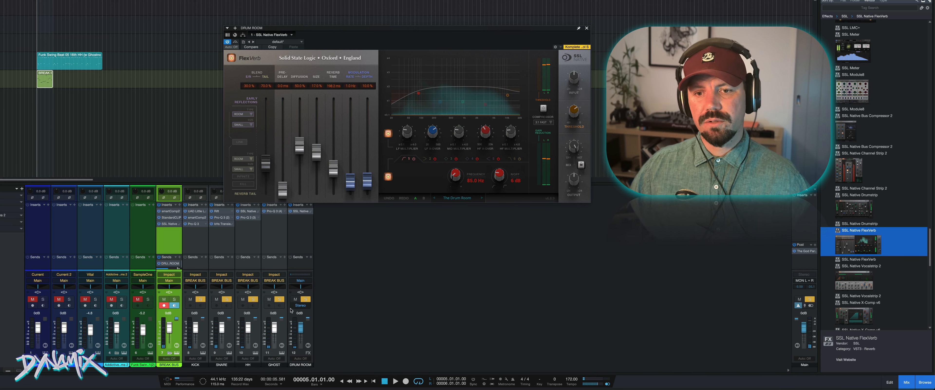
Step: Release the DRUM ROOM solo, solo BREAK BUS again and unmute the DRUM ROOM channel
left_click(305, 300)
left_click(174, 300)
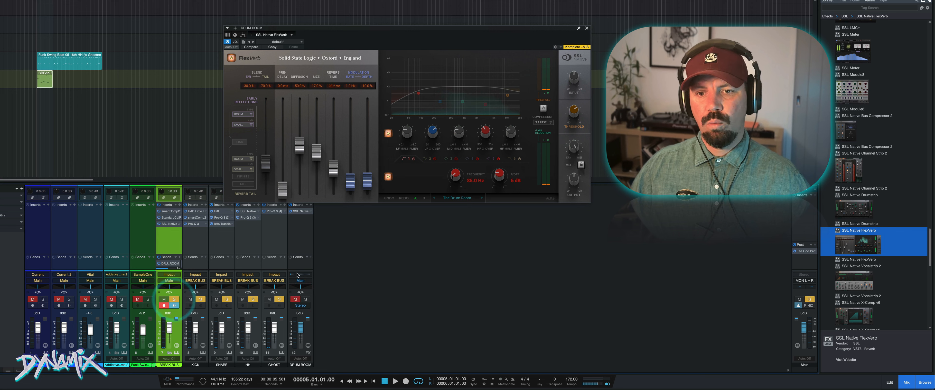
left_click(296, 300)
Step: Pull the DRUM ROOM fader fully down, and during playback blend it up to -5.7 dB under the break
left_click(302, 358)
key("space")
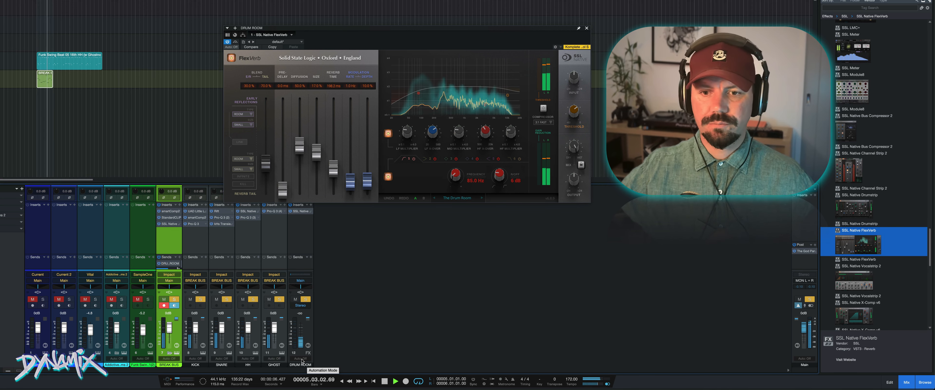
left_click(305, 338)
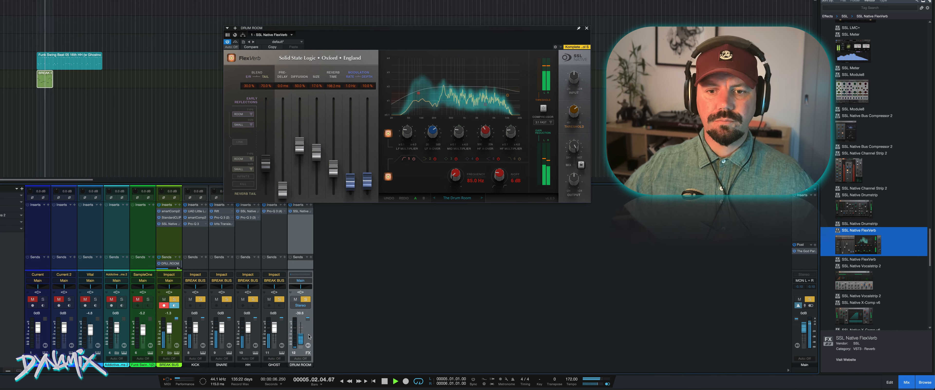
scroll(308, 335, "up", 5)
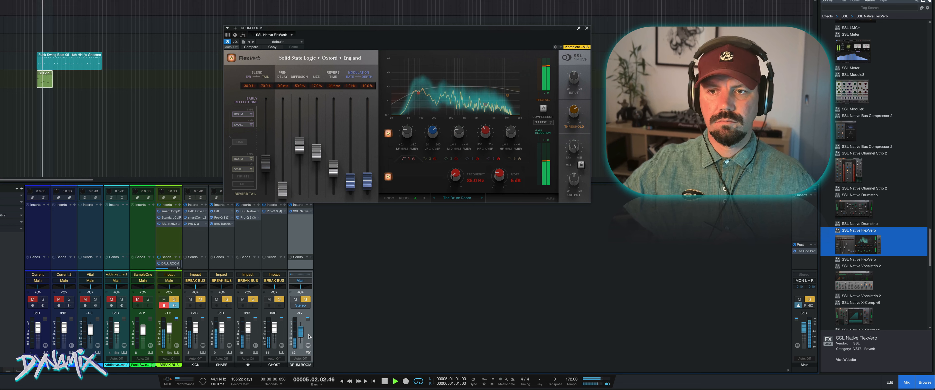
scroll(309, 336, "up", 2)
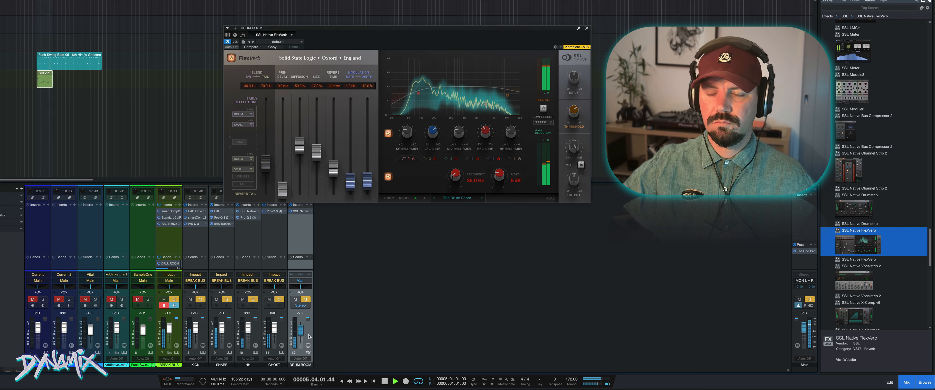
scroll(310, 337, "up", 1)
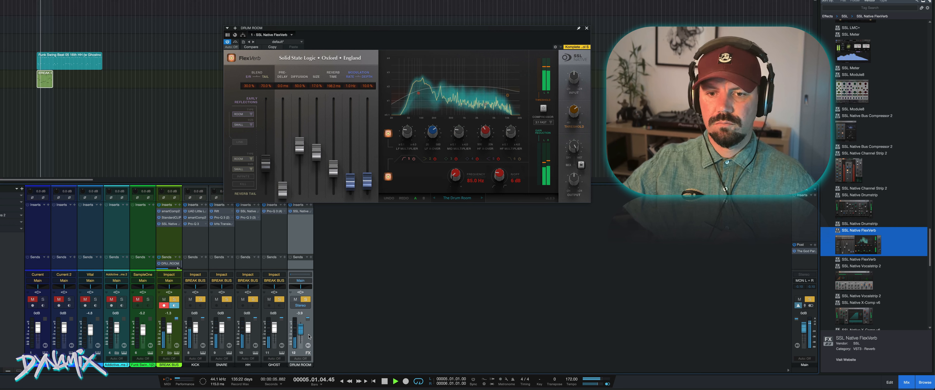
scroll(309, 336, "up", 1)
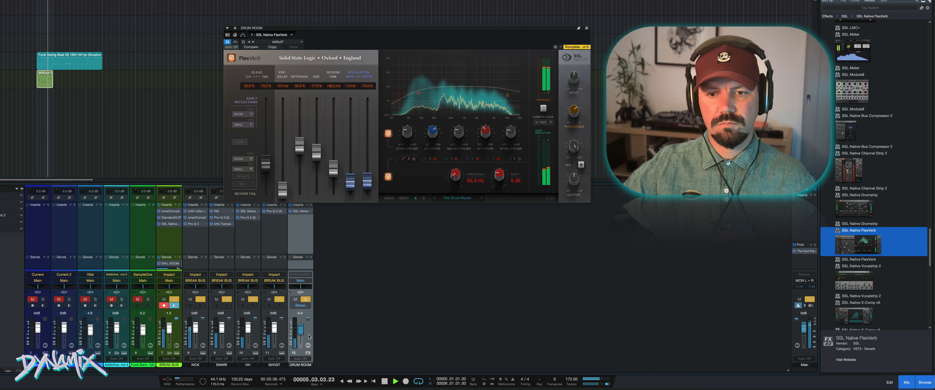
scroll(309, 336, "down", 1)
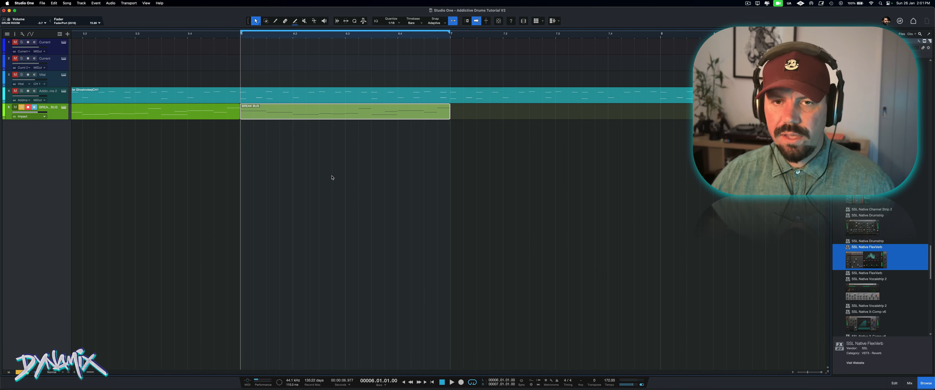
Step: Examine the drum notes of the BREAK BUS event in bar 6 in the note editor, and close the editor
double_click(289, 109)
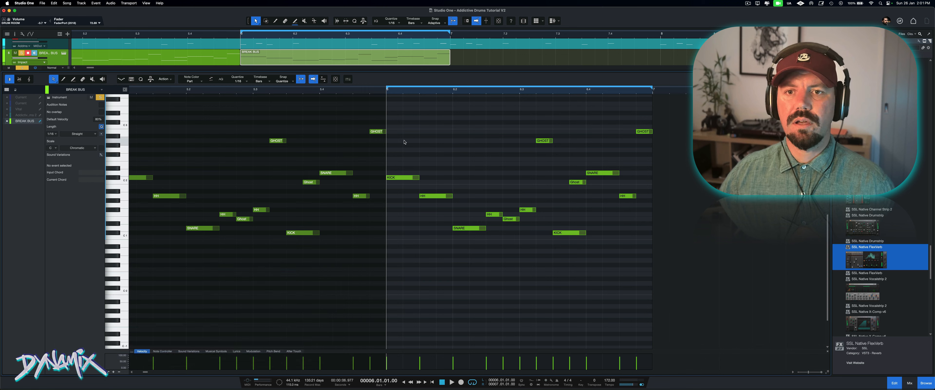
key("space")
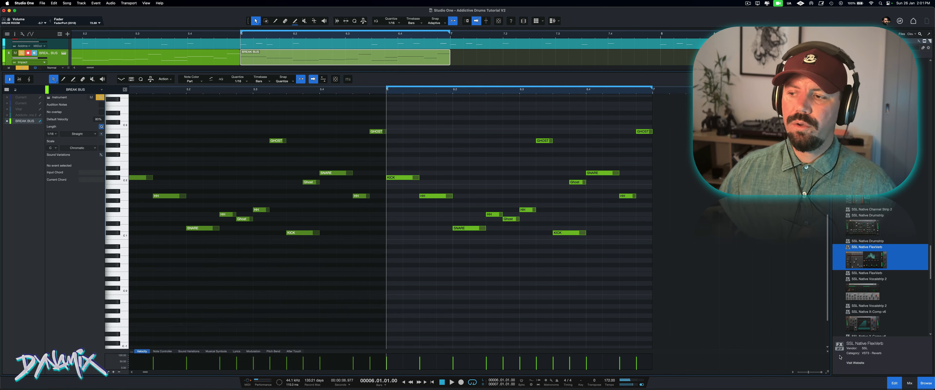
left_click(891, 384)
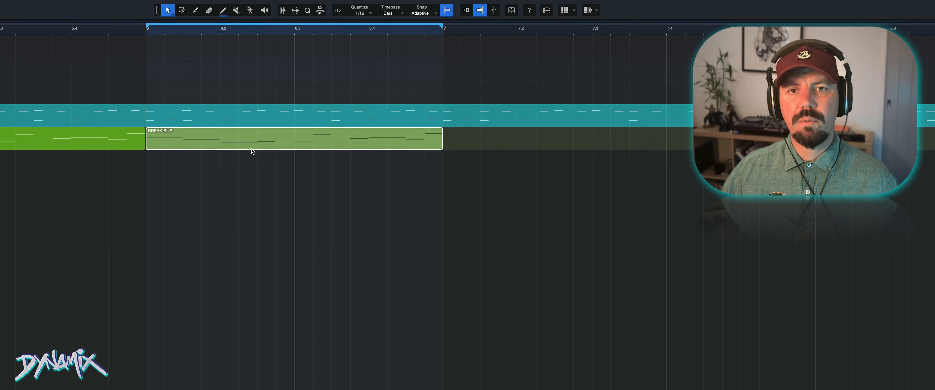
Step: Split the bar 6 BREAK BUS event halfway through beats 2, 3 and 4, making four slices
key("3")
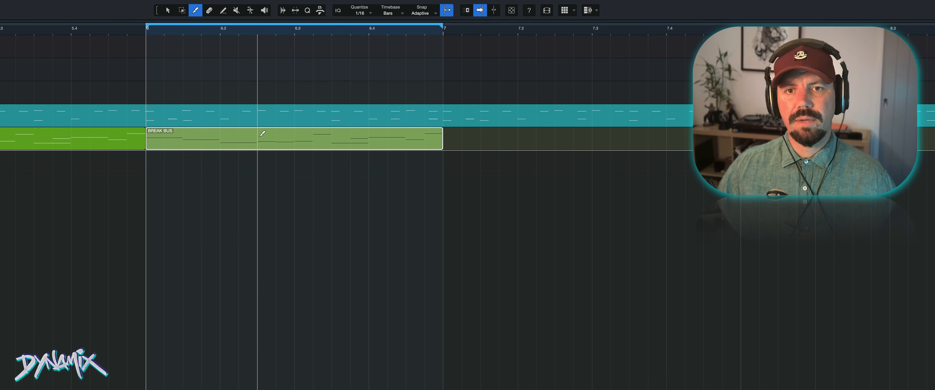
left_click(259, 136)
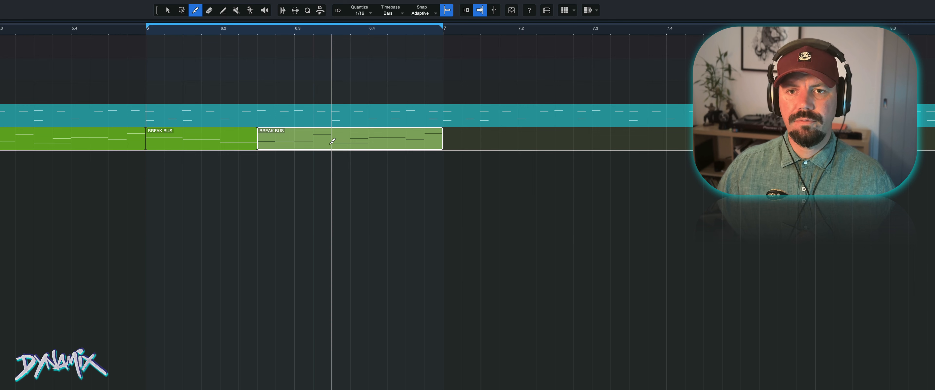
left_click(334, 137)
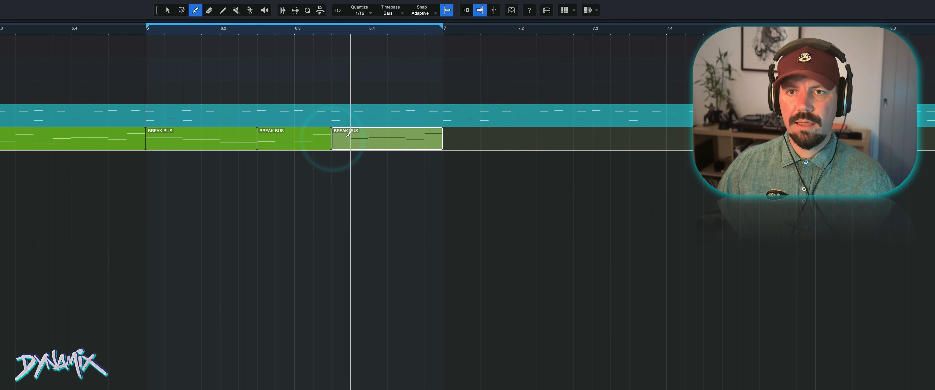
left_click(409, 144)
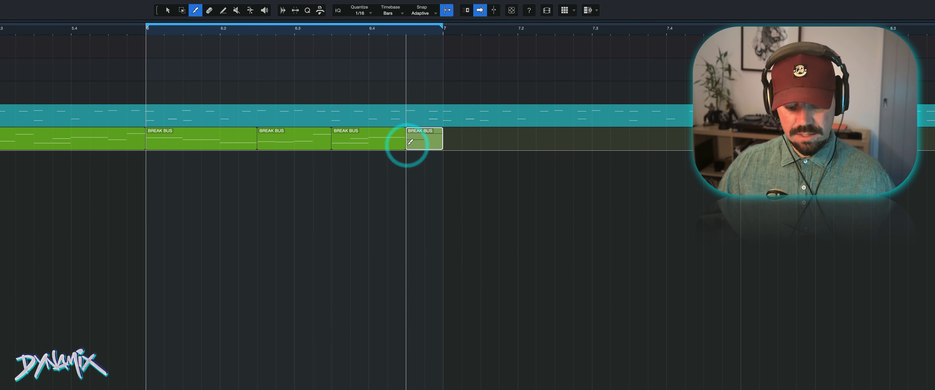
key("1")
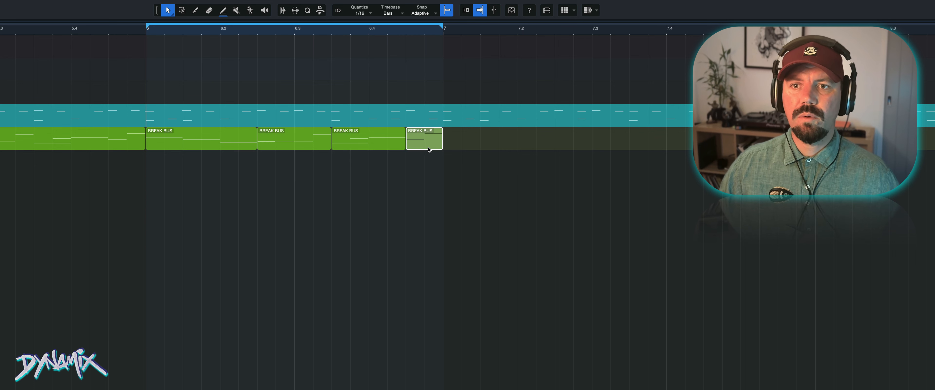
Step: Move the last slice directly behind the first, shift the two middle slices half a beat later, and audition bar 6
left_click_drag(428, 149, 457, 146)
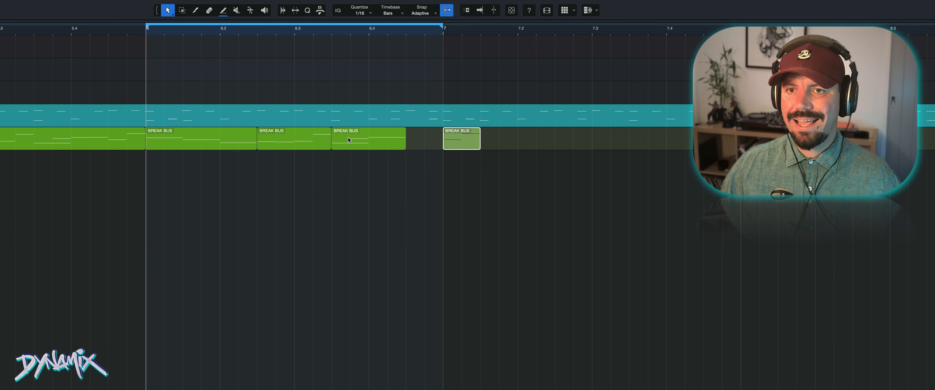
left_click_drag(348, 139, 307, 141)
left_click_drag(459, 143, 278, 143)
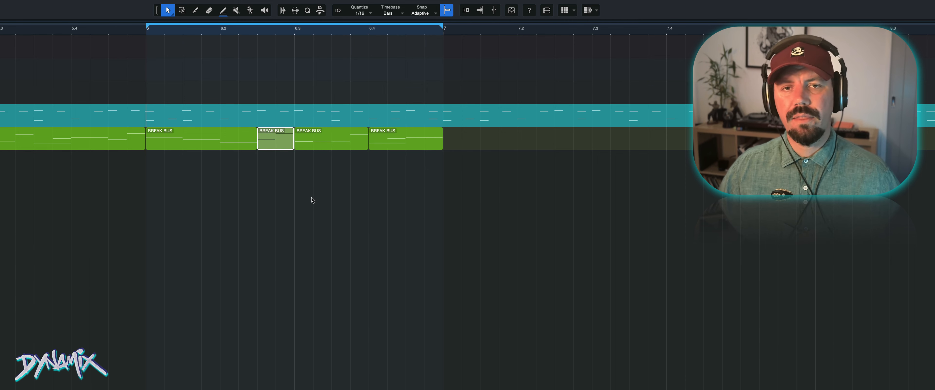
key("space")
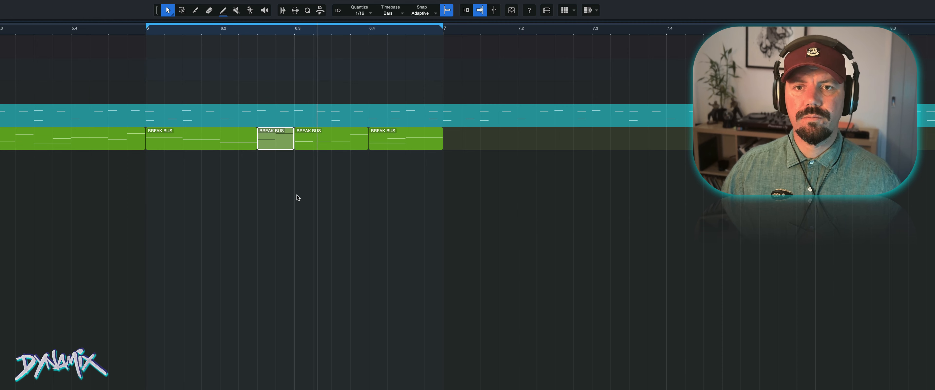
key("space")
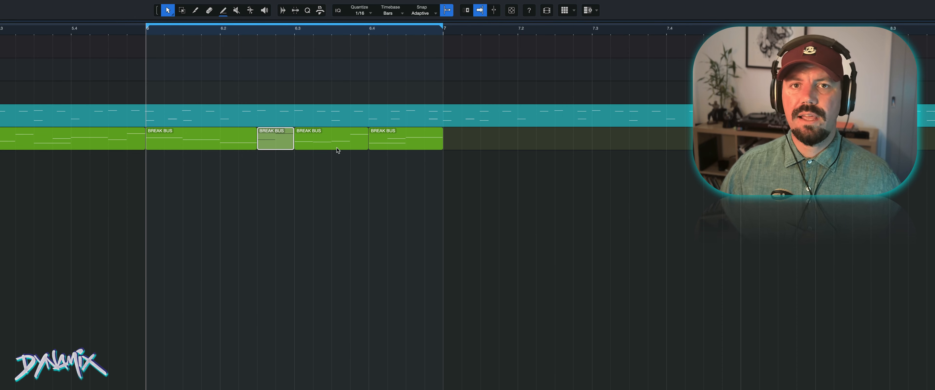
Step: Move the four rearranged slices from bar 6 to bar 8, and duplicate the bar 5 BREAK BUS event into bars 6 and 7
scroll(234, 30, "down", 5)
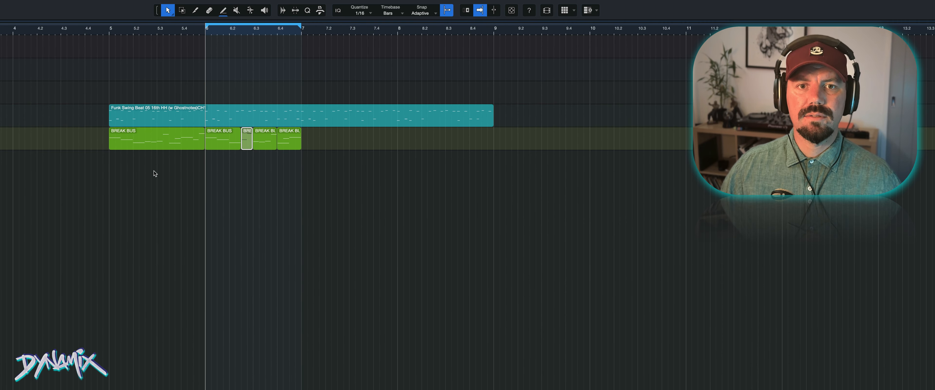
left_click_drag(215, 163, 287, 149)
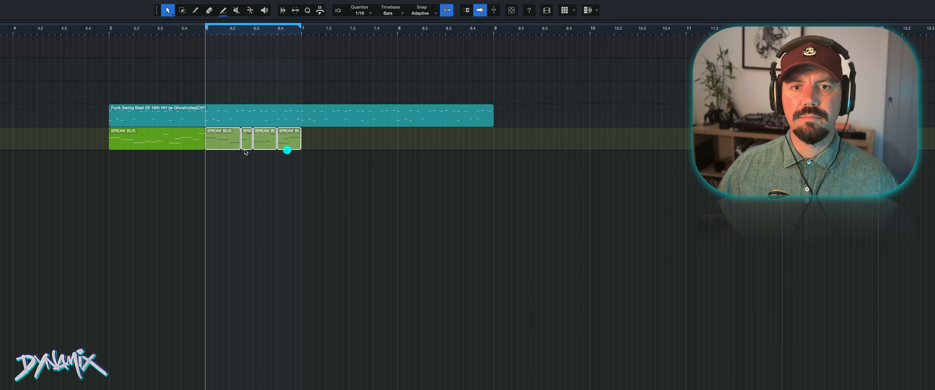
left_click_drag(217, 146, 409, 147)
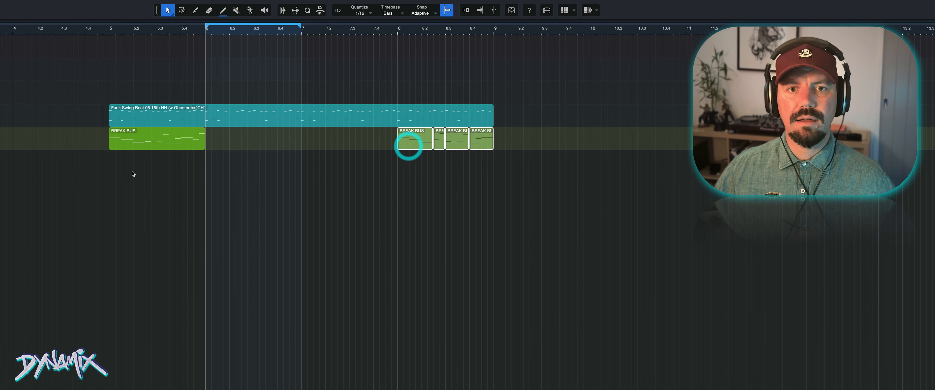
left_click(153, 135)
key("d")
key("d")
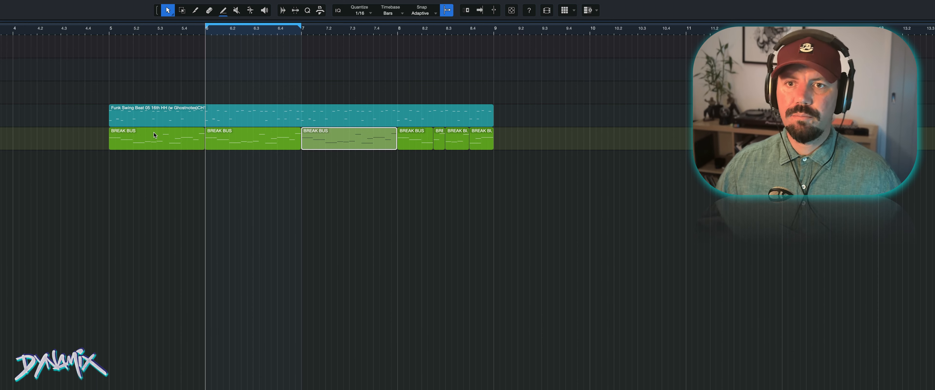
Step: Set the loop range from bar 5 to bar 9 and audition the four-bar break from bar 5
left_click(109, 32)
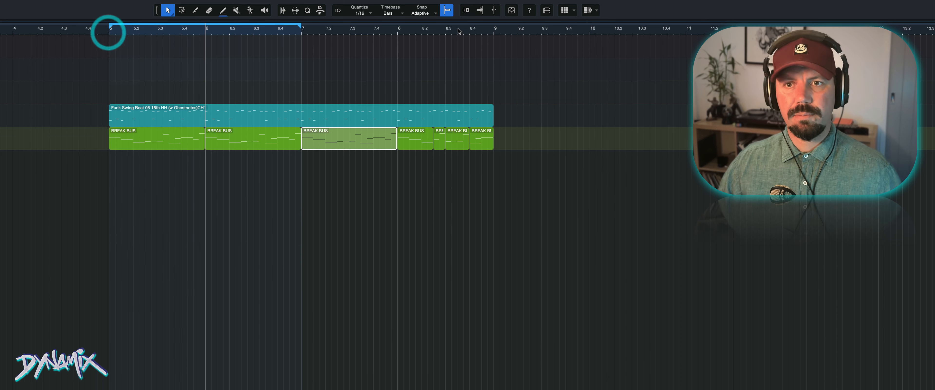
left_click(495, 33)
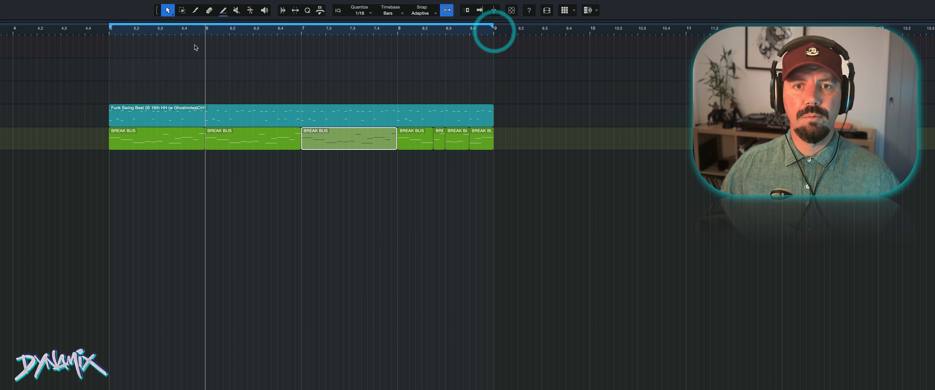
left_click(108, 32)
key("space")
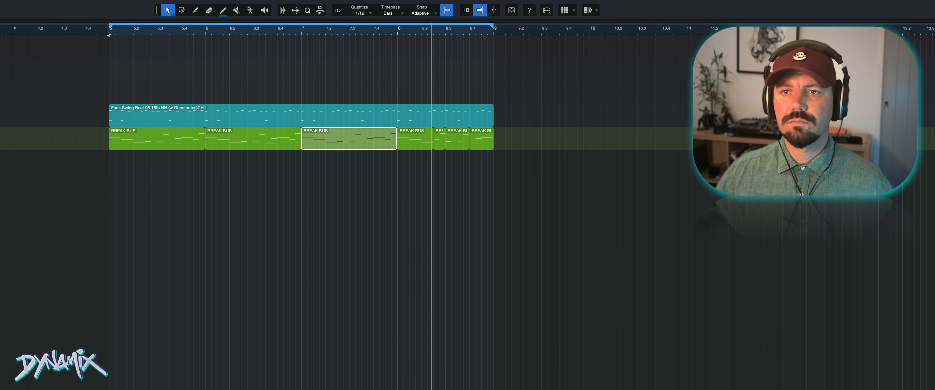
key("space")
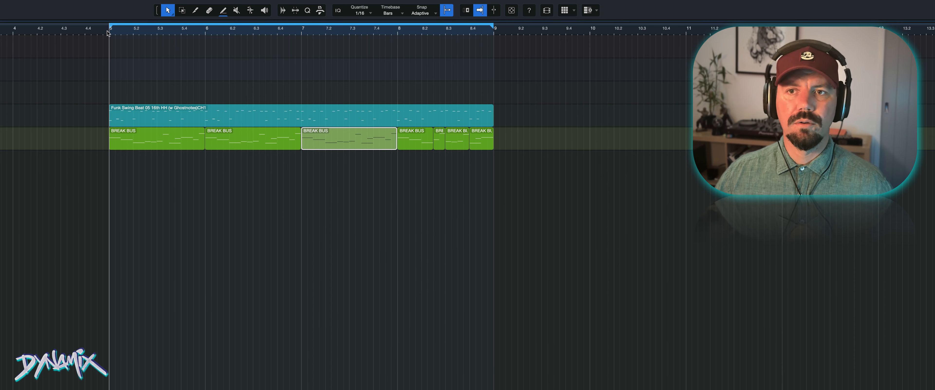
Step: Copy the BREAK BUS event in bar 11 to bar 12
scroll(275, 33, "down", 2)
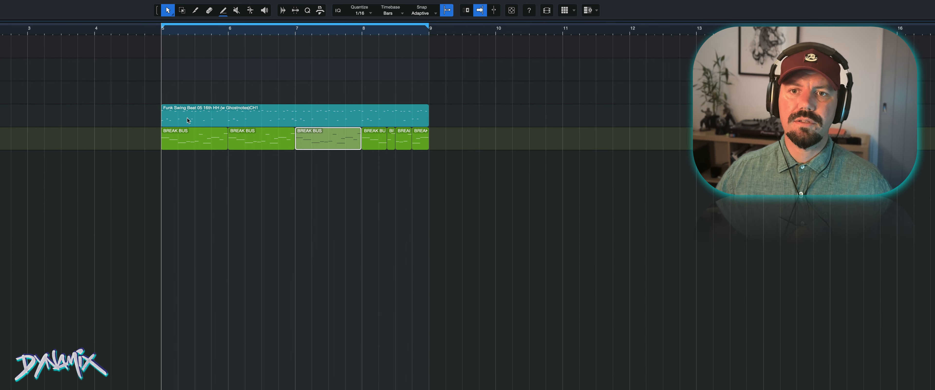
left_click(440, 113)
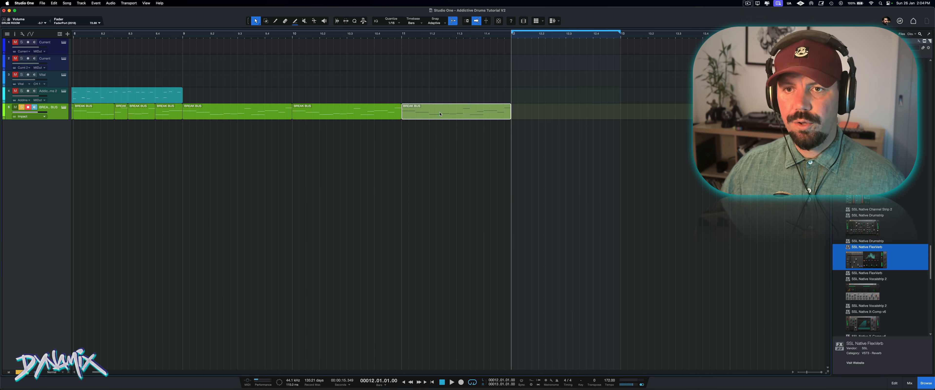
left_click_drag(440, 113, 551, 112)
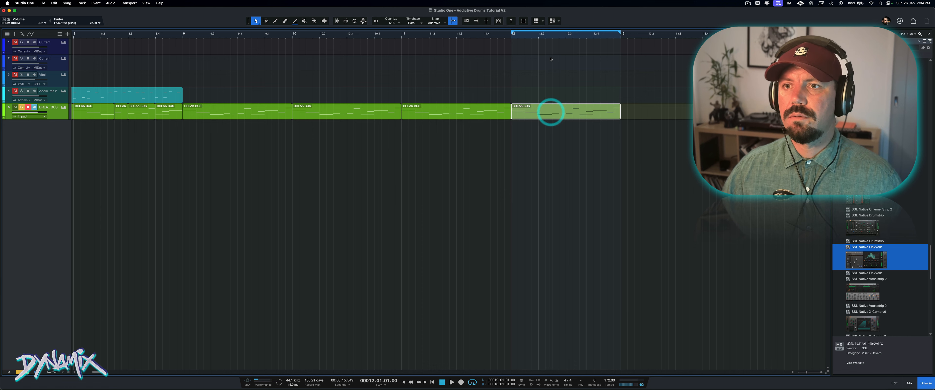
Step: Split the bar 12 BREAK BUS event halfway through beats 2, 3 and 4
scroll(552, 37, "up", 5)
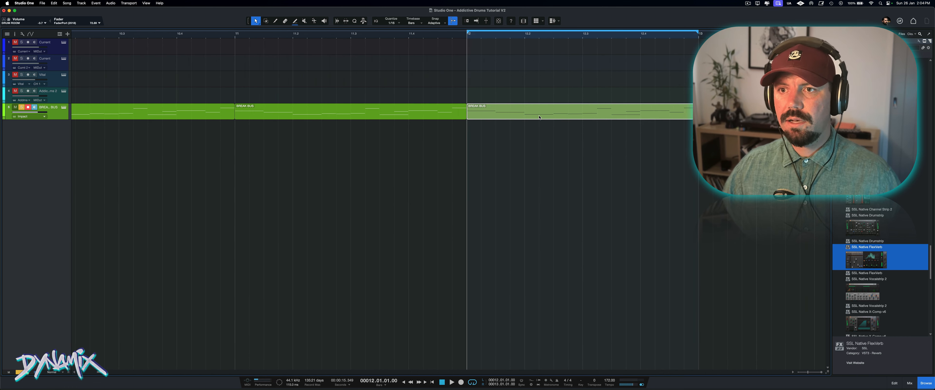
key("3")
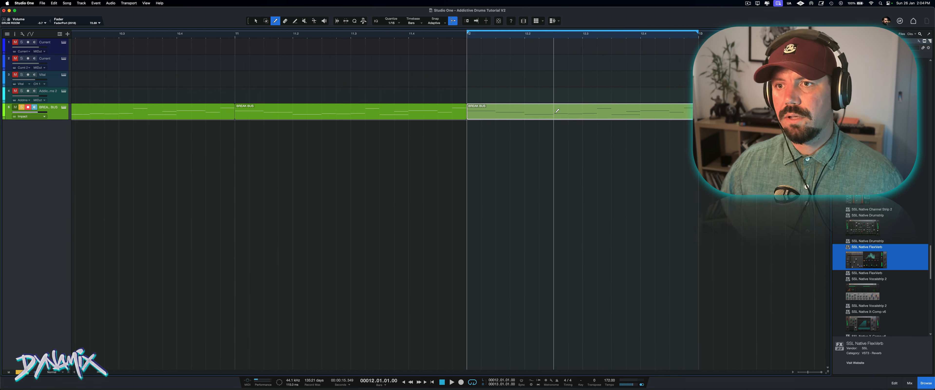
left_click(557, 110)
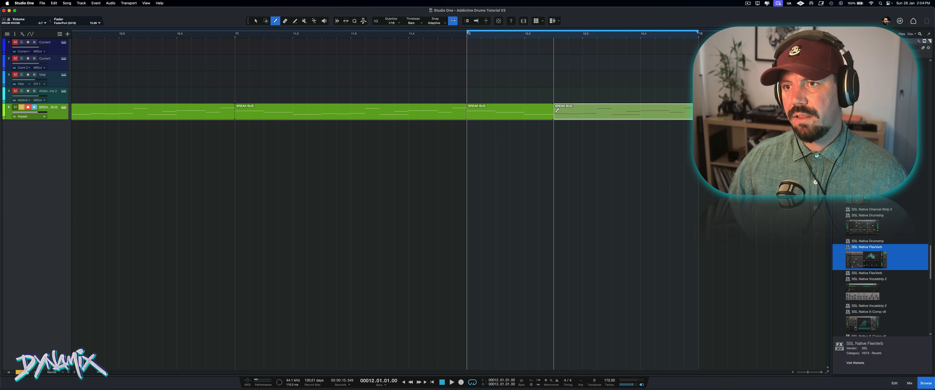
left_click(611, 111)
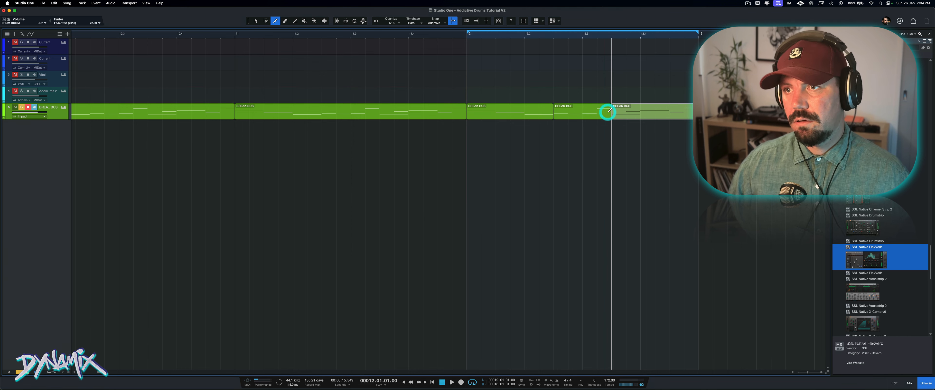
left_click(669, 111)
key("1")
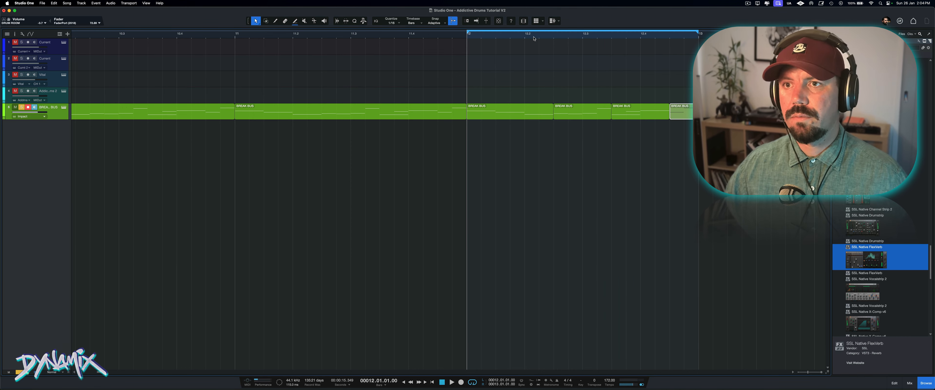
Step: Move the last three slices of bar 12 together to the start of bar 13
key("w")
scroll(534, 37, "down", 1)
left_click_drag(595, 118, 607, 115)
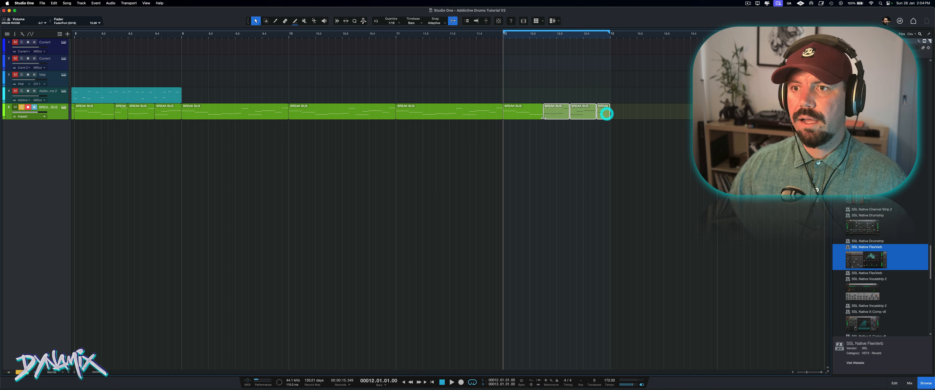
left_click_drag(550, 116, 616, 116)
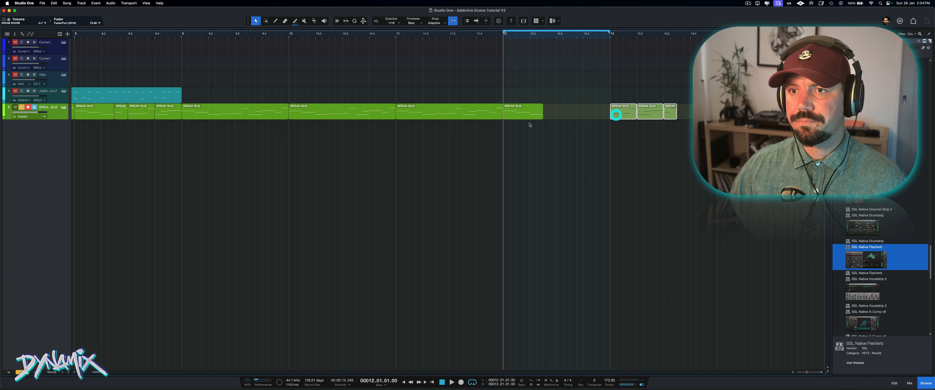
Step: Copy the first slice in bar 13 to directly after the remaining bar 12 slice, and duplicate it once
left_click(518, 115)
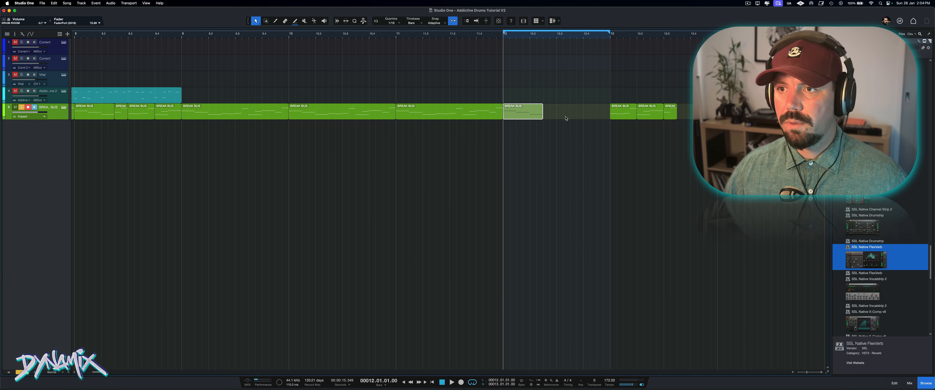
left_click(627, 117)
left_click_drag(628, 117, 559, 118)
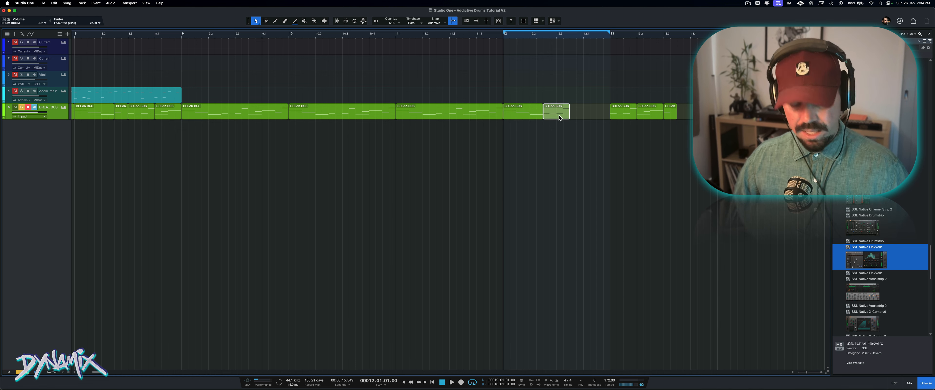
key("d")
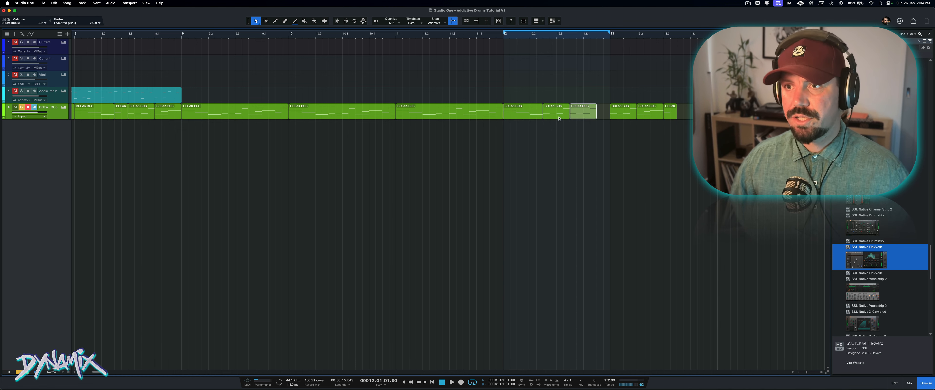
Step: Trim the middle slice in bar 13 to its second half, copy it into the gap ending bar 12, and audition the bar
left_click(651, 118)
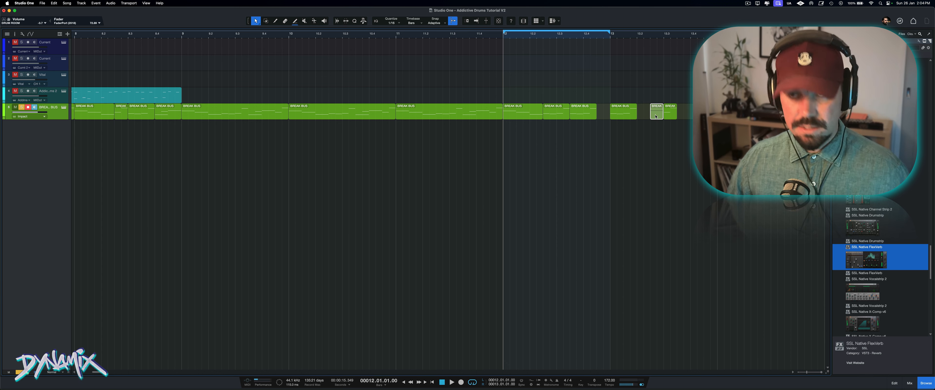
left_click_drag(656, 116, 603, 116)
key("space")
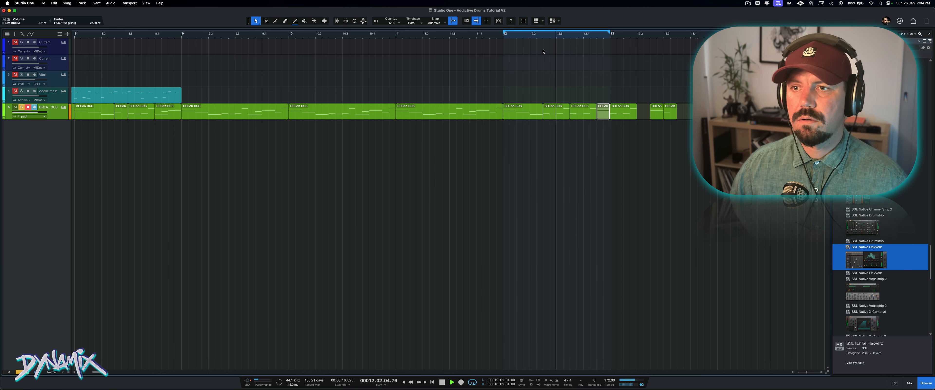
key("space")
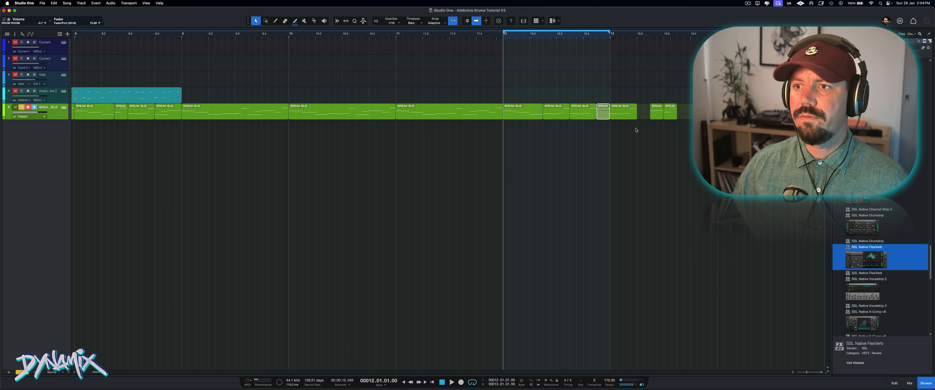
Step: Delete the leftover BREAK BUS slices in bar 13 and show the whole eight-bar arrangement
left_click_drag(636, 130, 683, 115)
key("Delete")
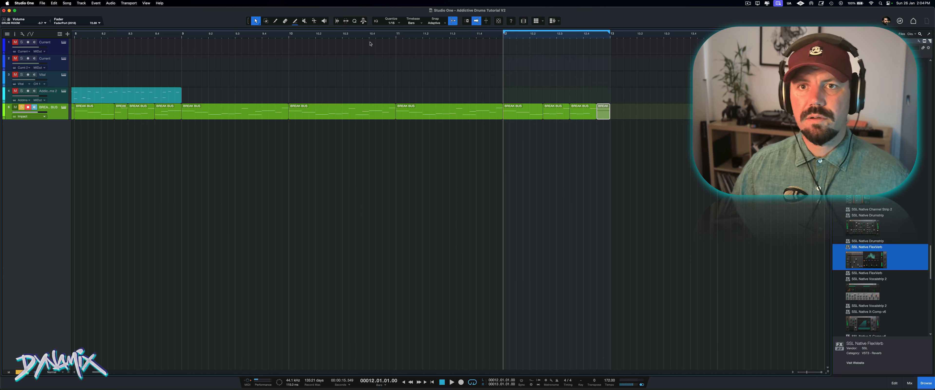
left_click_drag(373, 36, 305, 18)
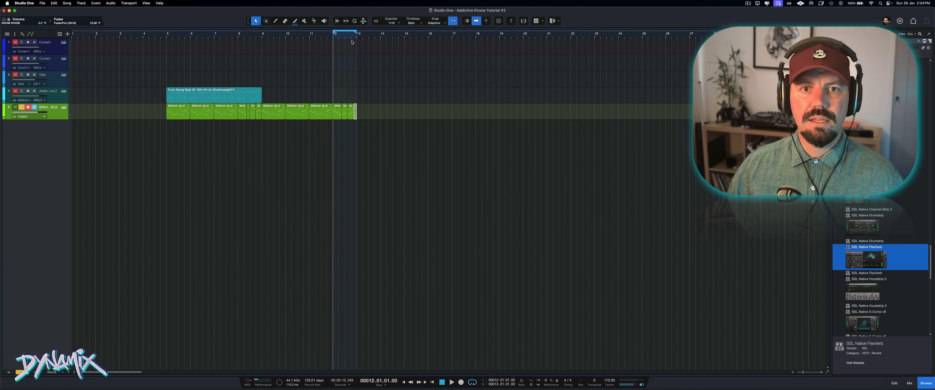
Step: Play back the complete eight-bar BREAK BUS arrangement from the start of bar 5
left_click(166, 38)
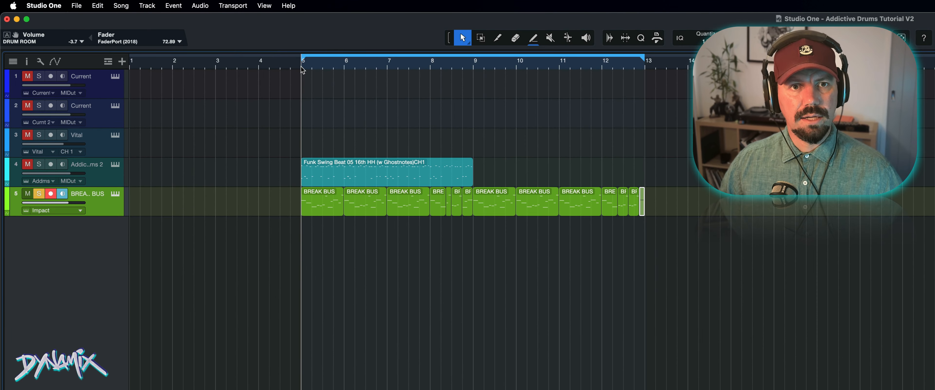
key("space")
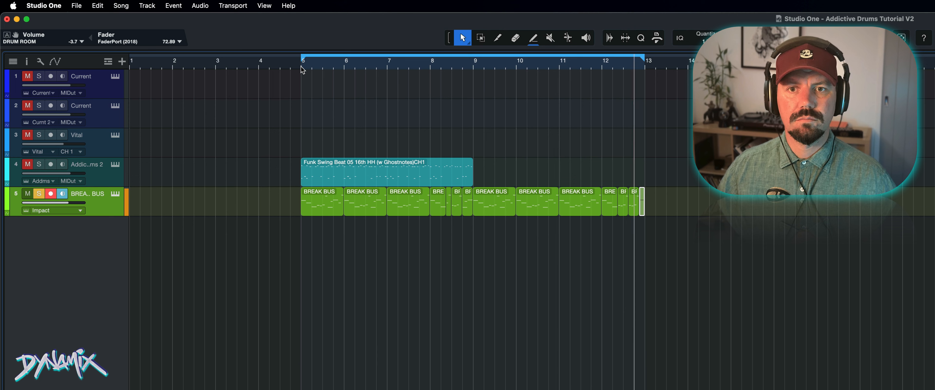
key("space")
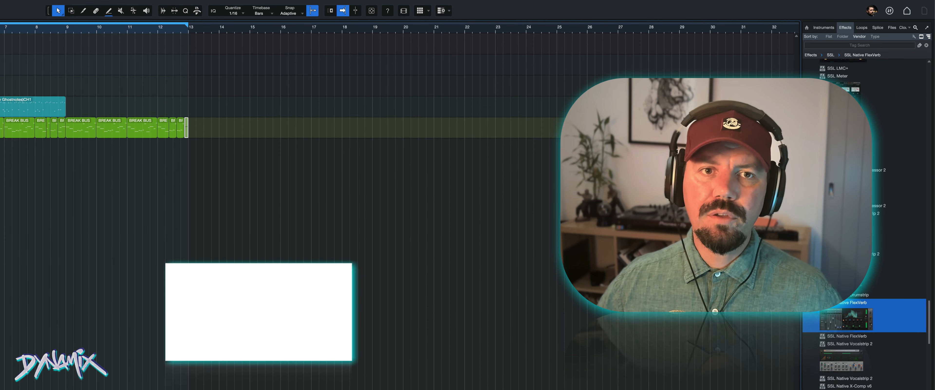
Step: Open the BREAK BUS track's Impact instrument and review the sliced pads across banks A to D
key("shift+F11")
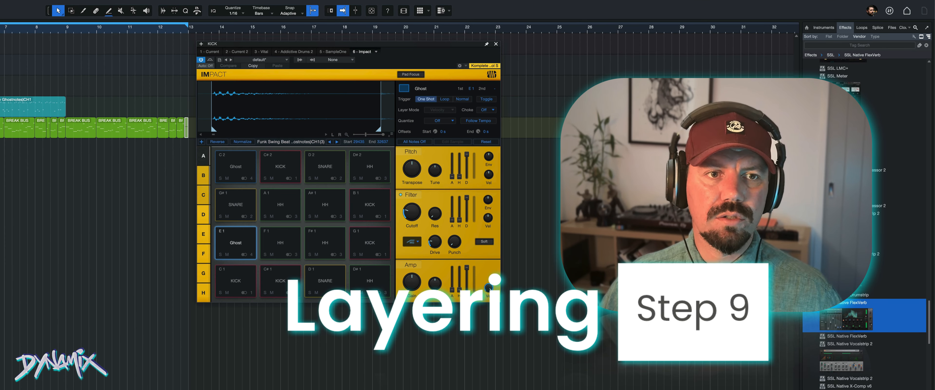
left_click(203, 175)
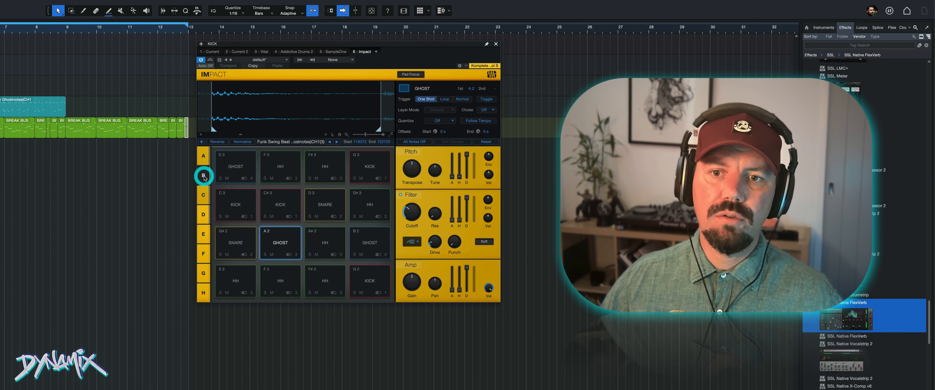
left_click(203, 194)
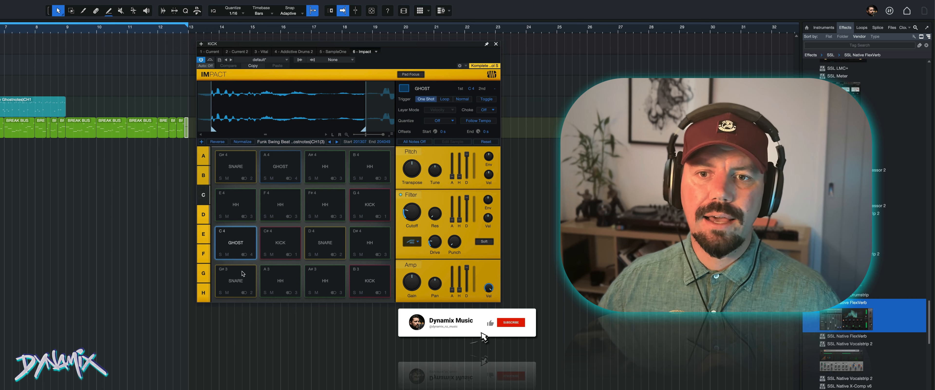
left_click(199, 214)
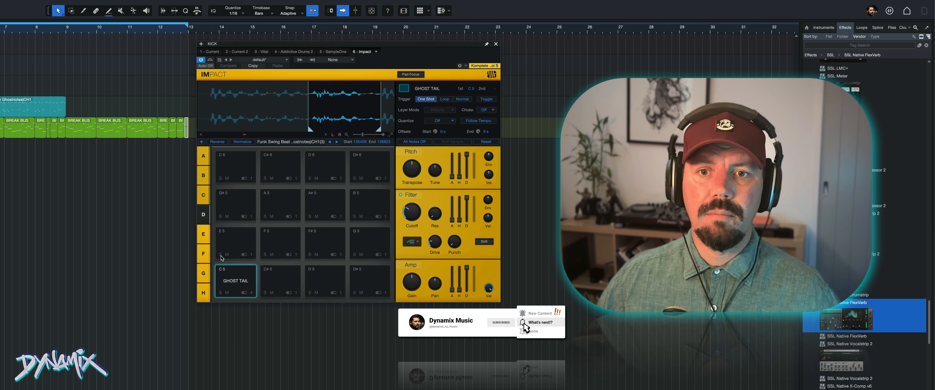
left_click(203, 155)
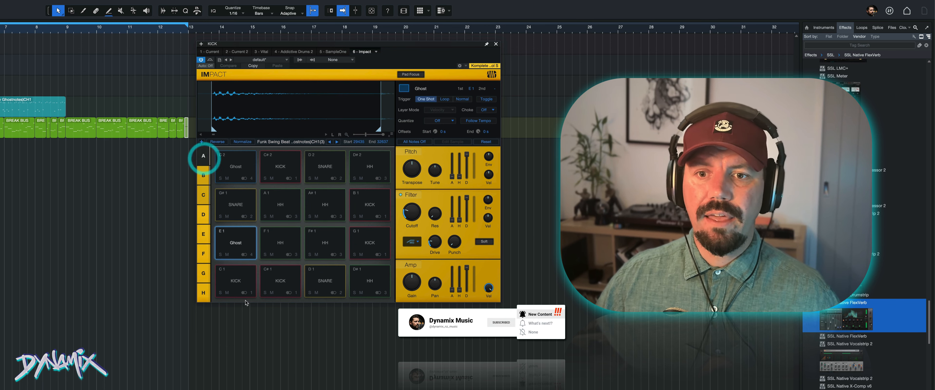
left_click(238, 278)
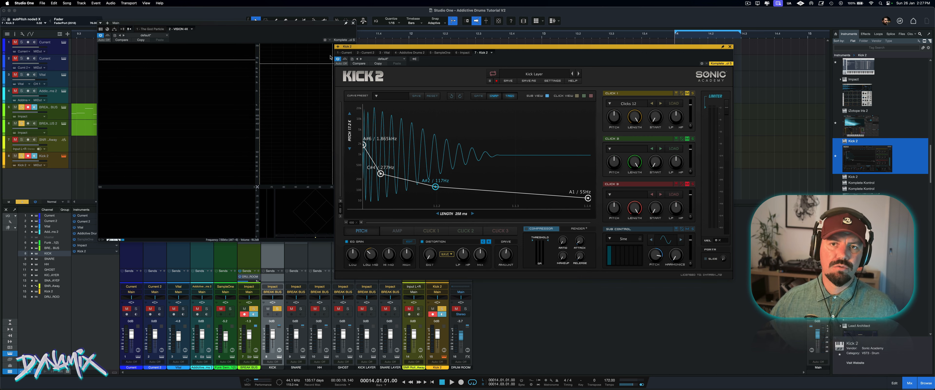
Step: Close the analyser window and move the high-cut band in the KICK channel's Pro-Q 3 up to near 21 kHz
left_click(353, 23)
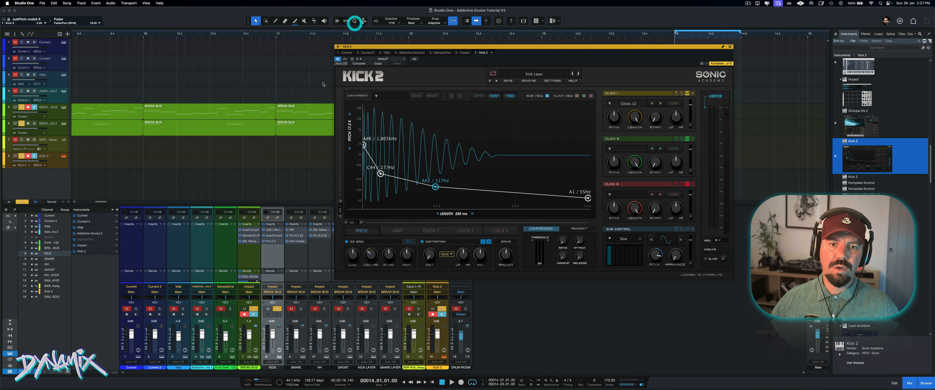
left_click(270, 241)
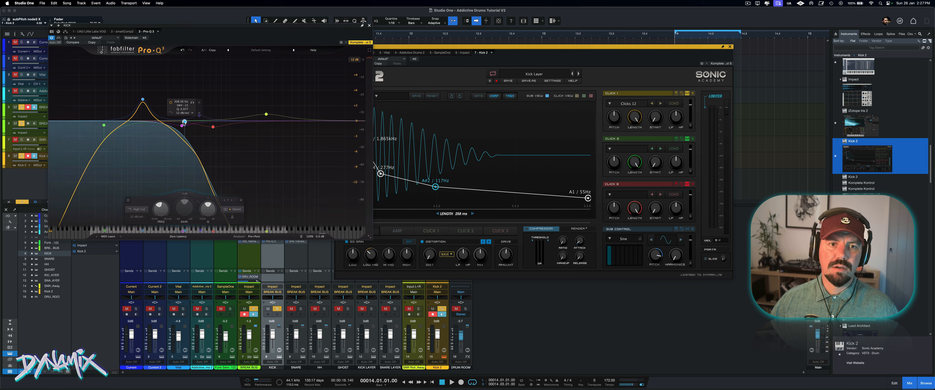
left_click(350, 121)
left_click_drag(352, 121, 348, 122)
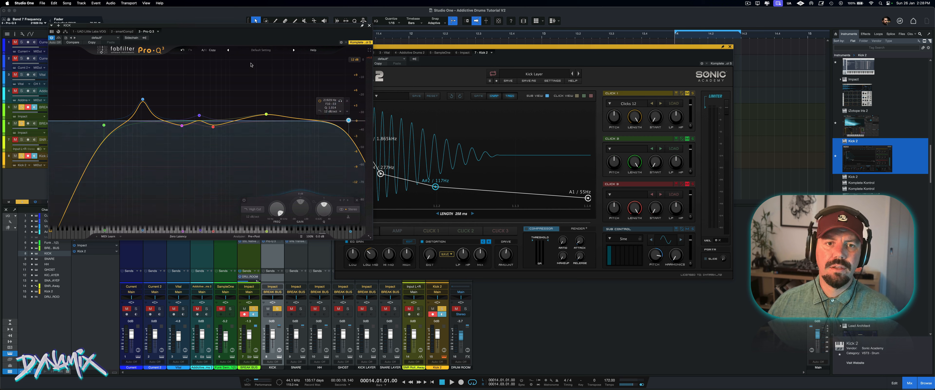
Step: Compare the kick with and without its layer during playback by toggling the solo of the Kick 2 channel
key("space")
left_click(439, 308)
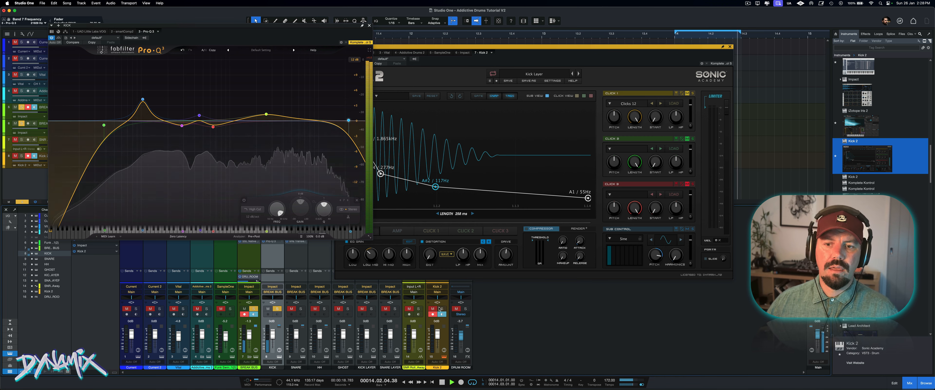
key("space")
key("space")
left_click(441, 307)
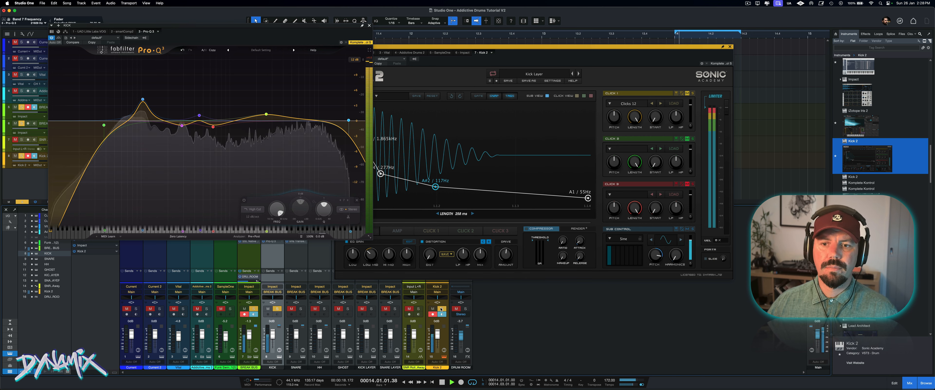
key("space")
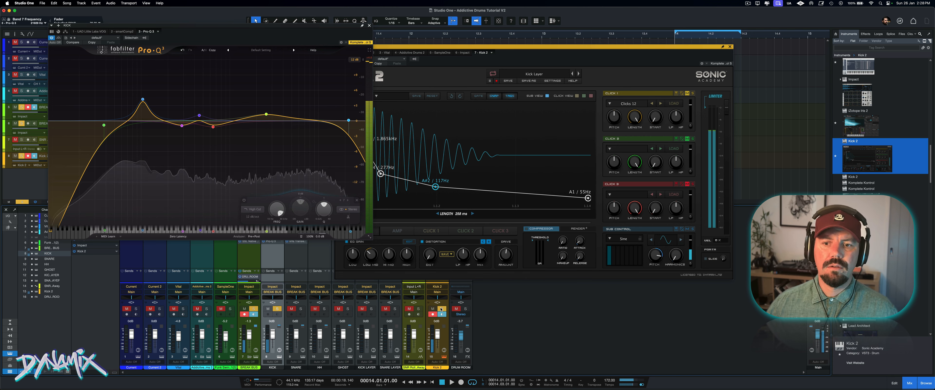
Step: Close the Kick 2 instrument and bounce its event at bar 14 to a new audio track
left_click(730, 46)
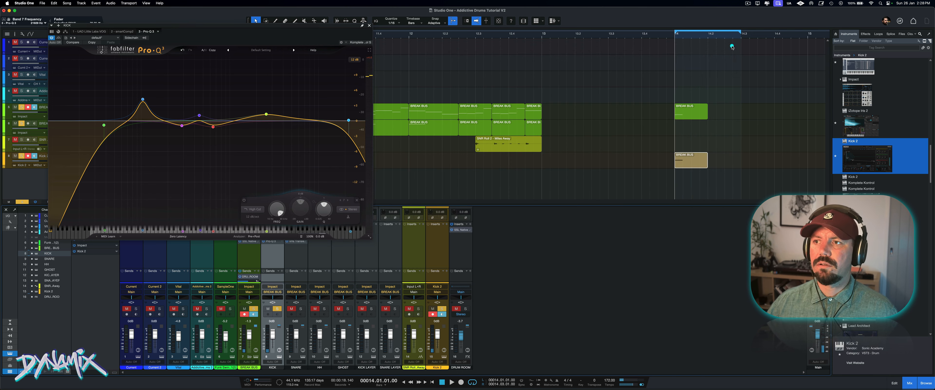
right_click(688, 164)
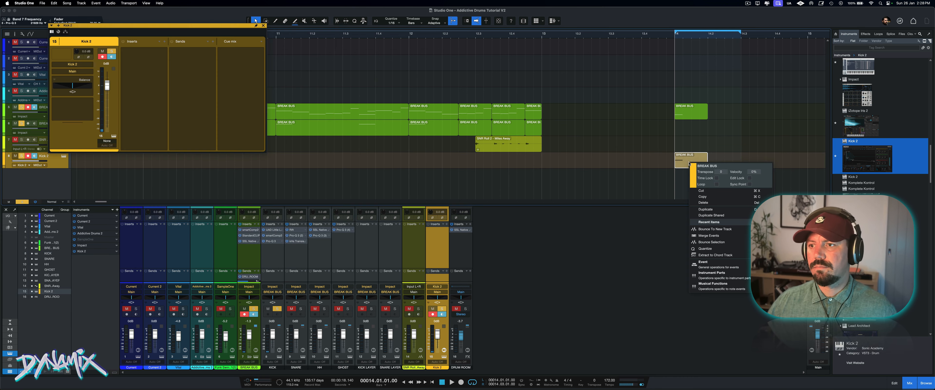
left_click(696, 228)
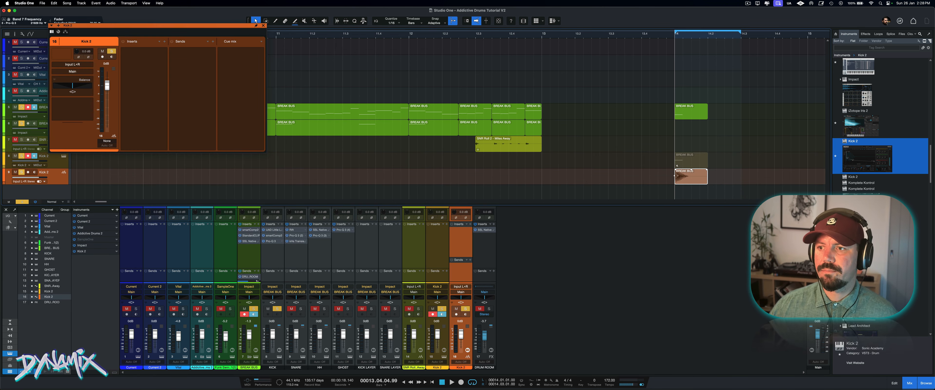
Step: Rename the bounced audio event KICK LAYER and close the channel window
right_click(681, 176)
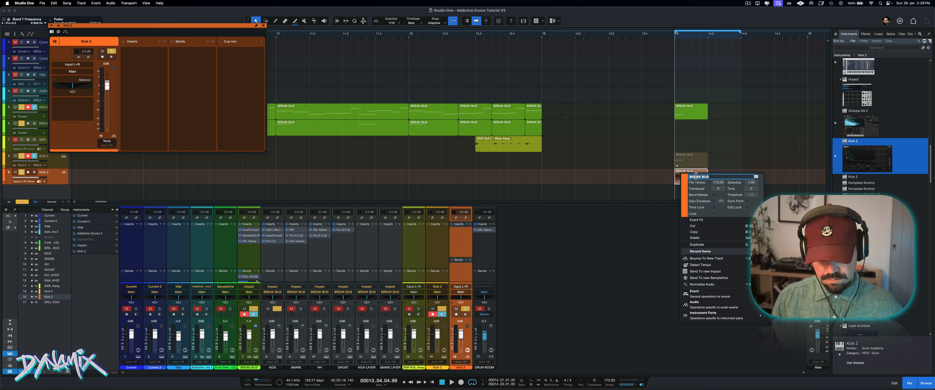
type("KICK LAY")
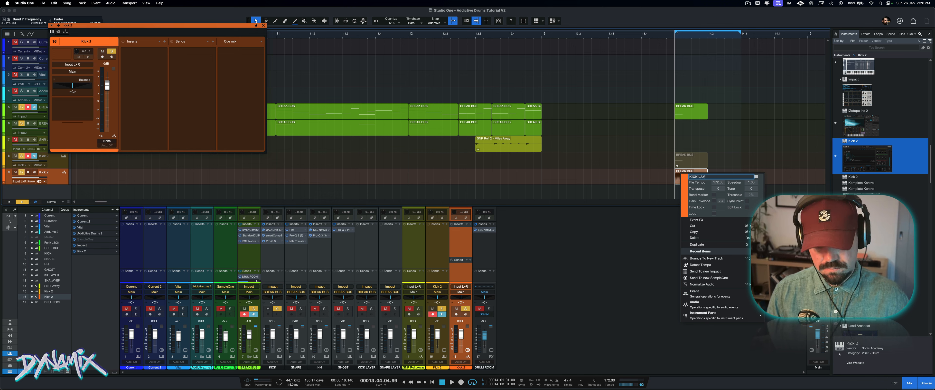
type("ER")
left_click(561, 188)
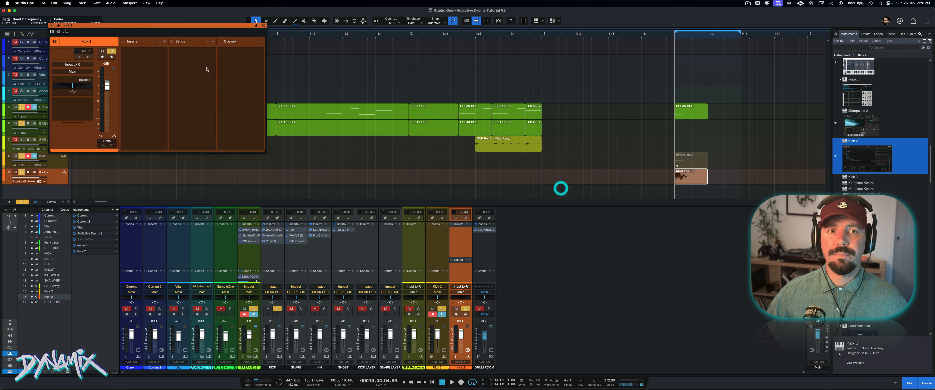
left_click(264, 24)
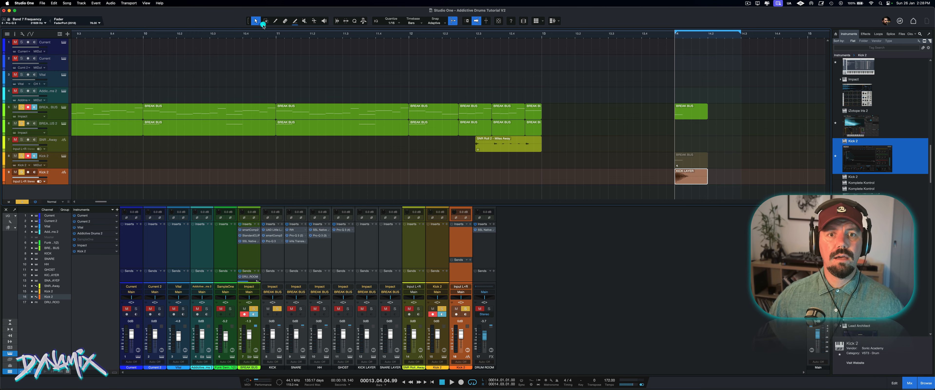
Step: Load the KICK LAYER audio event onto the empty C# 5 pad in Impact's bank D, solo its channel, and audition it
left_click(63, 107)
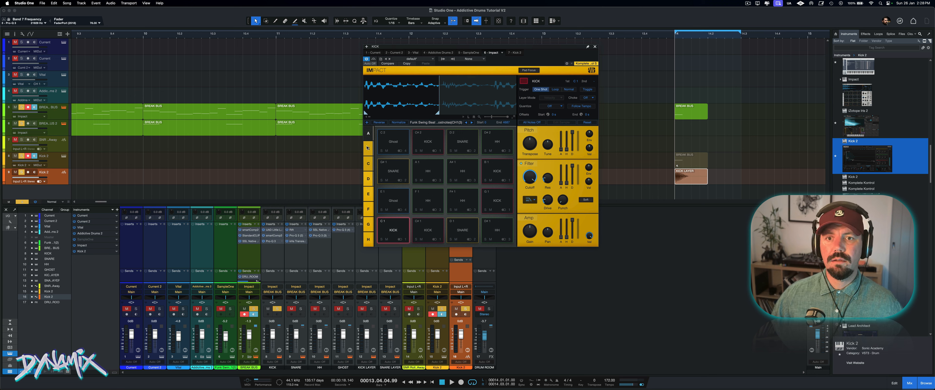
left_click(367, 180)
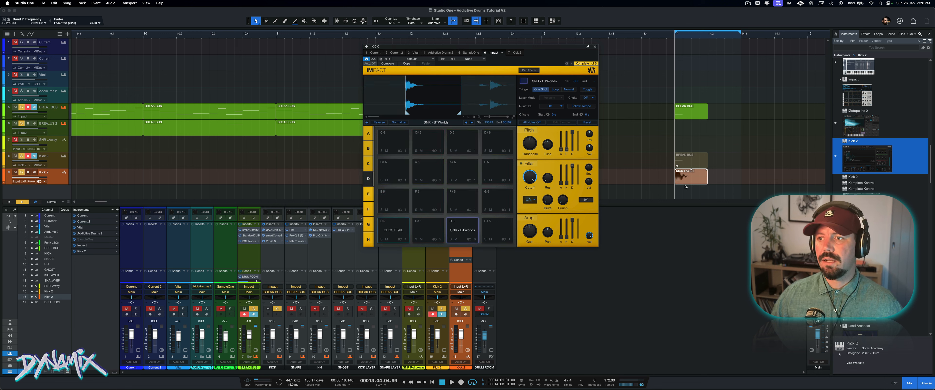
left_click_drag(686, 181, 427, 230)
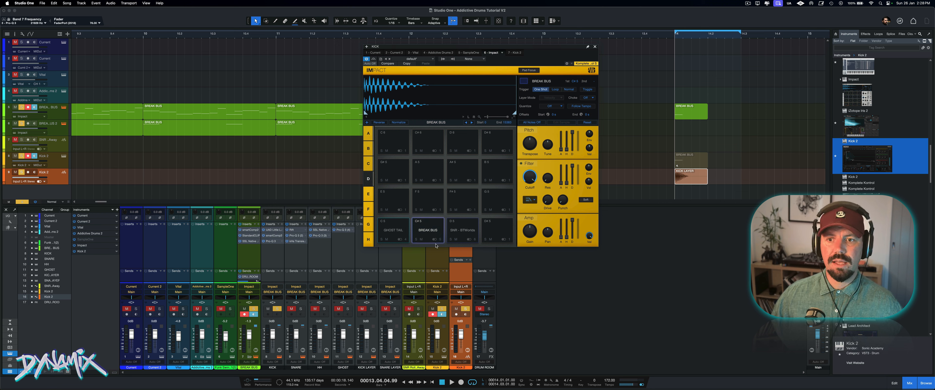
left_click(371, 309)
left_click(431, 231)
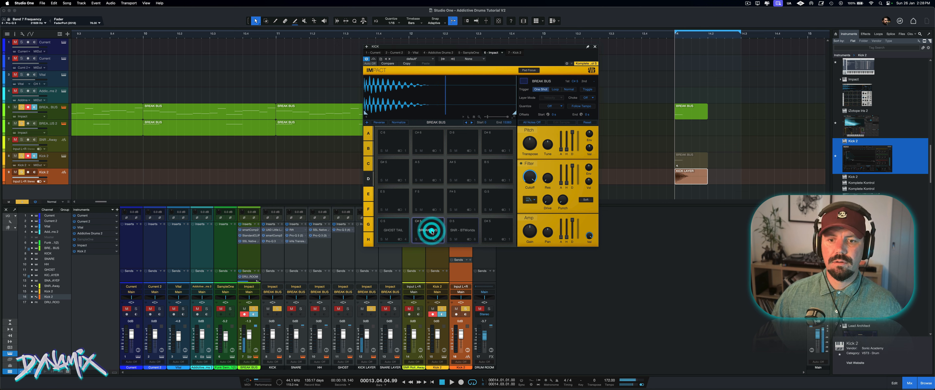
left_click(431, 231)
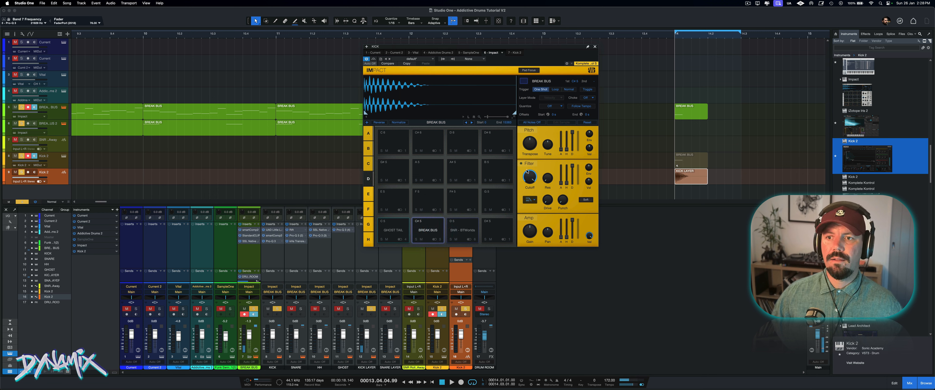
Step: Toggle the filter on the kick layer pad, adjust its cutoff, audition the pad, and close Impact
left_click(521, 164)
mouse_move(529, 175)
left_mouse_down()
mouse_move(527, 196)
mouse_move(533, 171)
left_mouse_up()
left_click(428, 229)
left_click(436, 235)
left_click(415, 228)
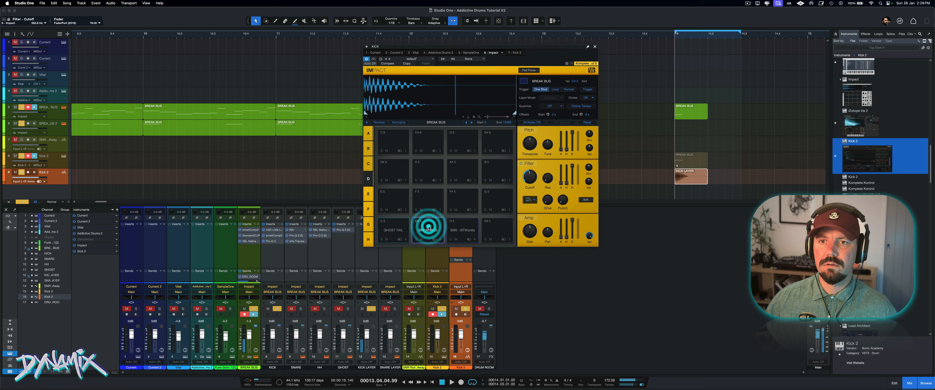
left_click(595, 48)
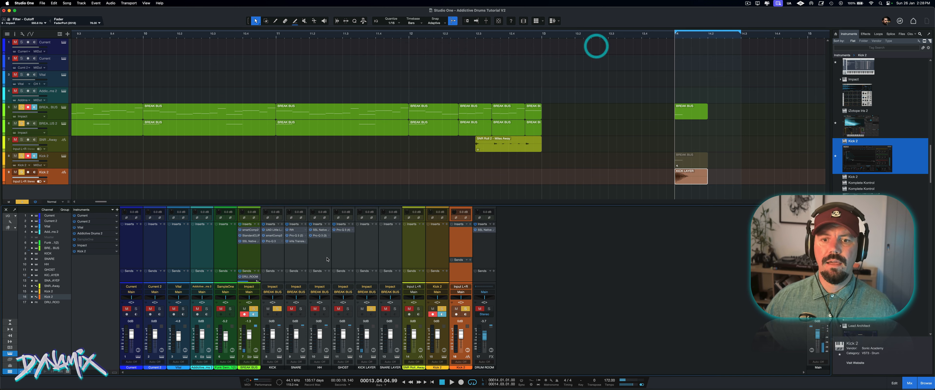
Step: Examine the note pattern of a part on the second BREAK BUS track in the note editor
scroll(203, 167, "left", 2)
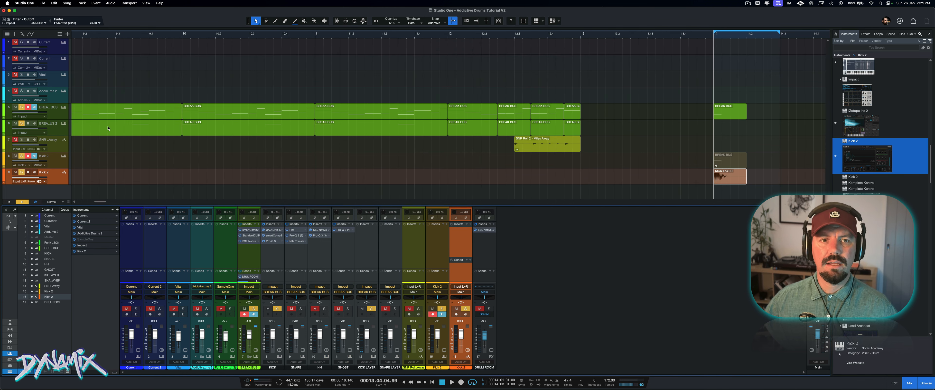
double_click(119, 130)
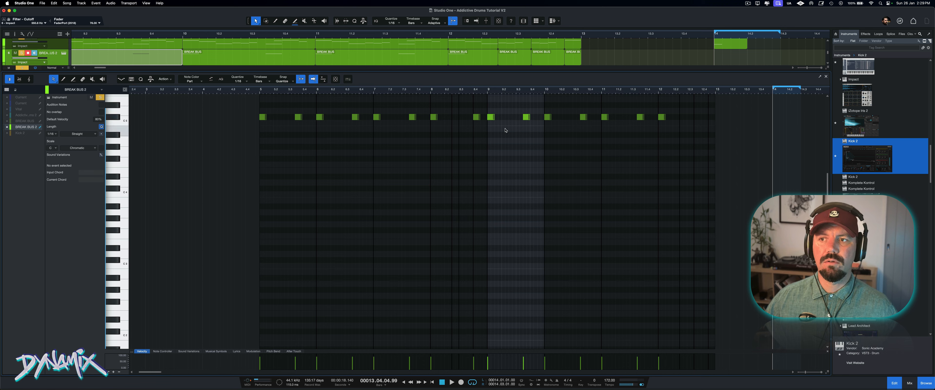
left_click(892, 381)
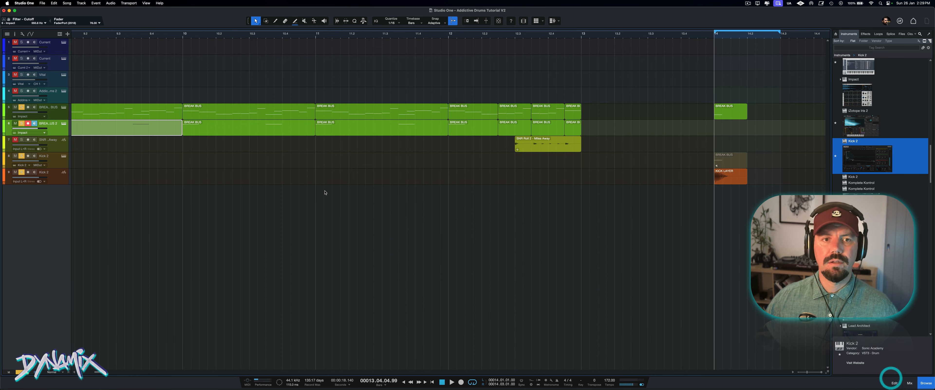
Step: Delete the leftover BREAK BUS, Kick 2 and KICK LAYER events at bar 14 and show the full eight-bar arrangement
left_click_drag(729, 212, 722, 100)
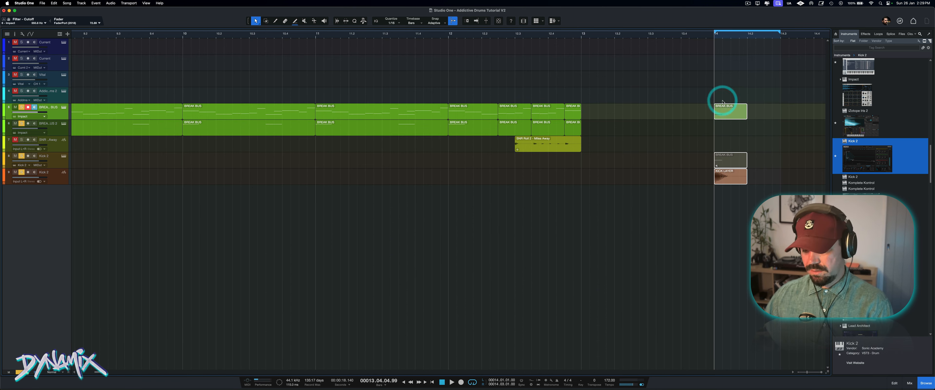
key("Delete")
scroll(338, 35, "down", 5)
scroll(339, 35, "left", 3)
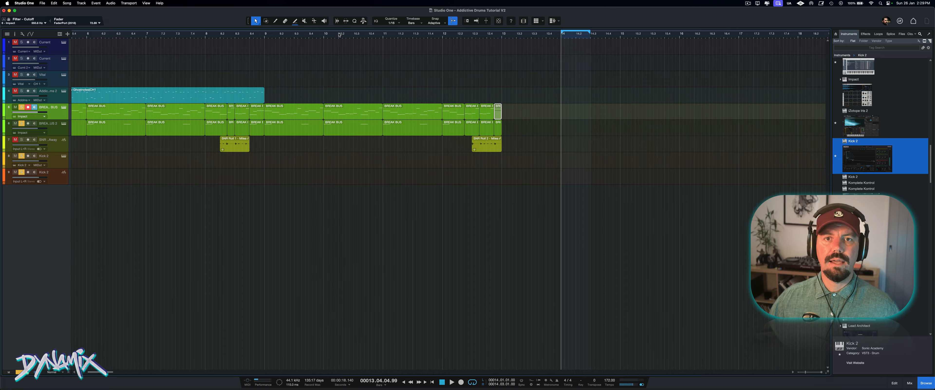
scroll(338, 35, "down", 1)
scroll(338, 35, "left", 3)
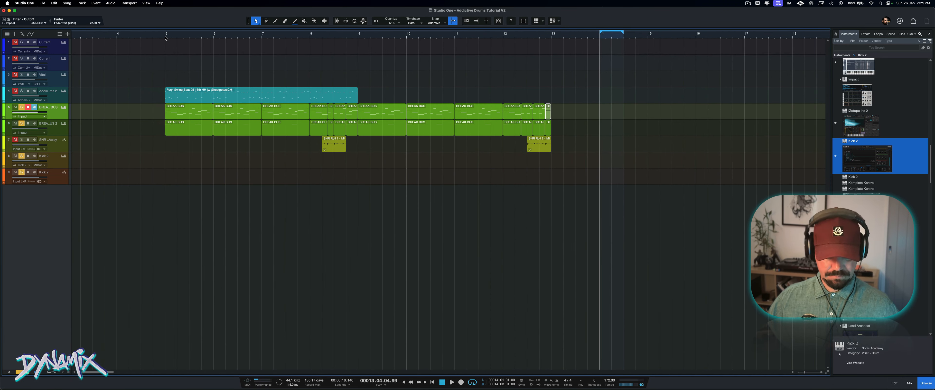
Step: Loop bars 5 to 13, play from bar 5, and compare the break with the second BREAK BUS track soloed and unsoloed
left_click(165, 37, "super")
left_click(550, 37, "alt")
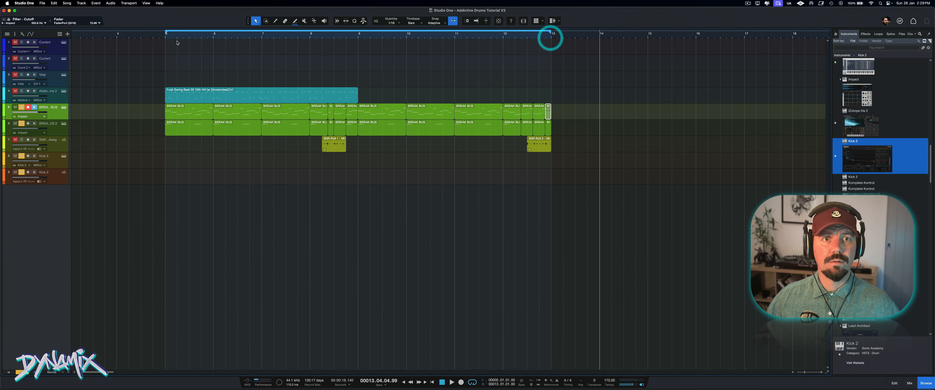
left_click(167, 35)
left_click(164, 34)
key("space")
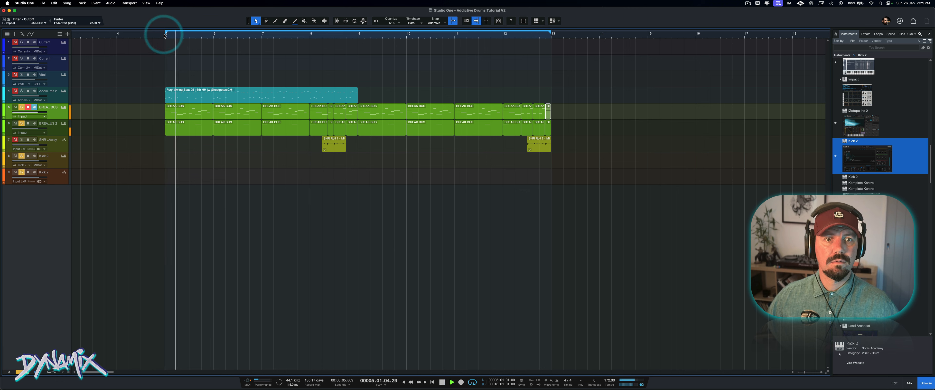
left_click(21, 124)
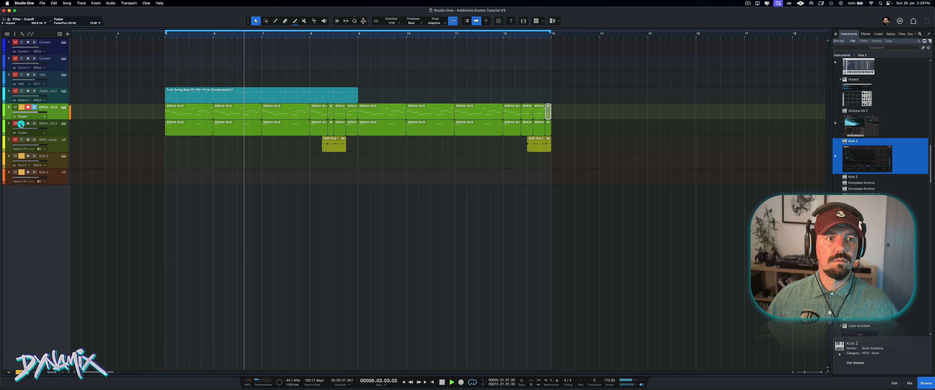
left_click(21, 125)
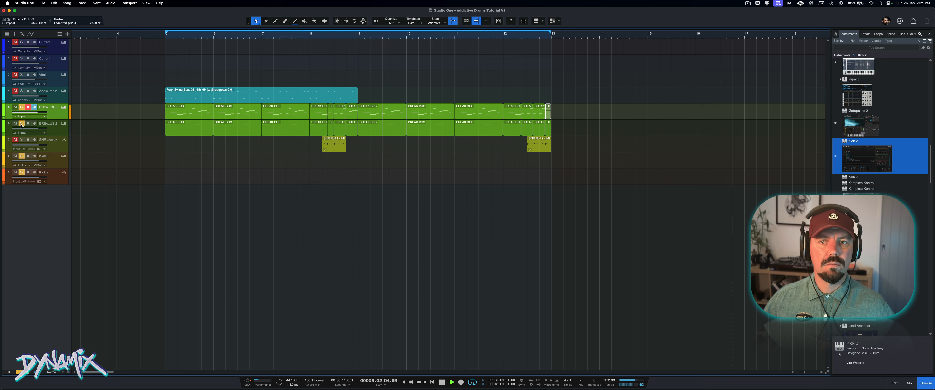
Step: Open the duplicated BREAK BUS 3 parts in the note editor and strip out everything except the SNARE notes
left_click(64, 124)
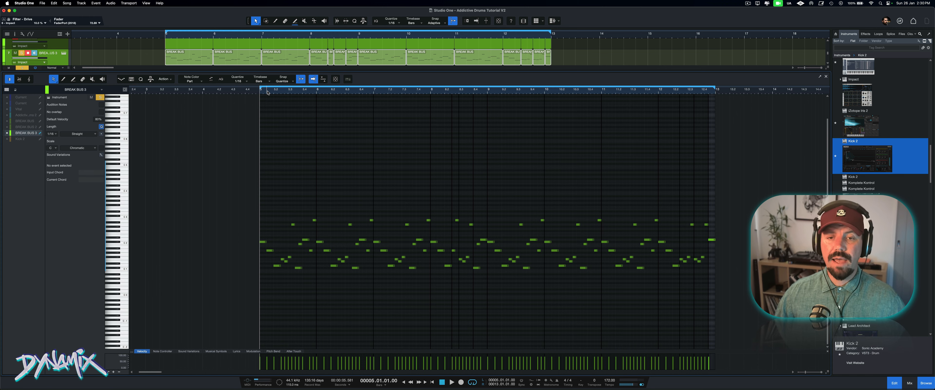
scroll(268, 92, "up", 8)
scroll(287, 90, "up", 5)
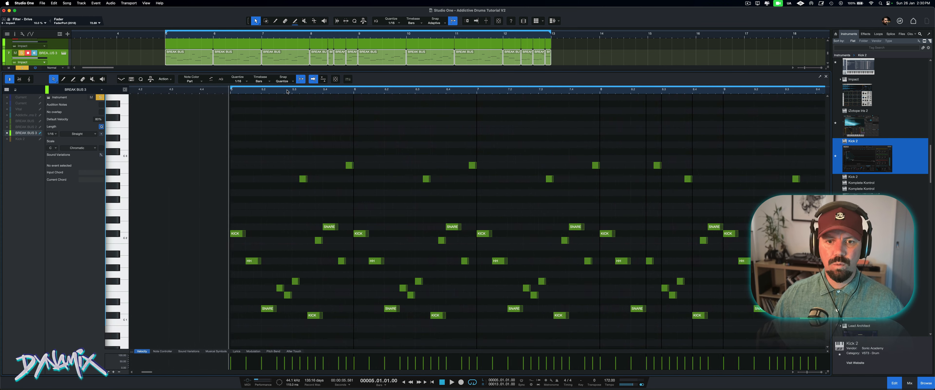
scroll(287, 92, "up", 3)
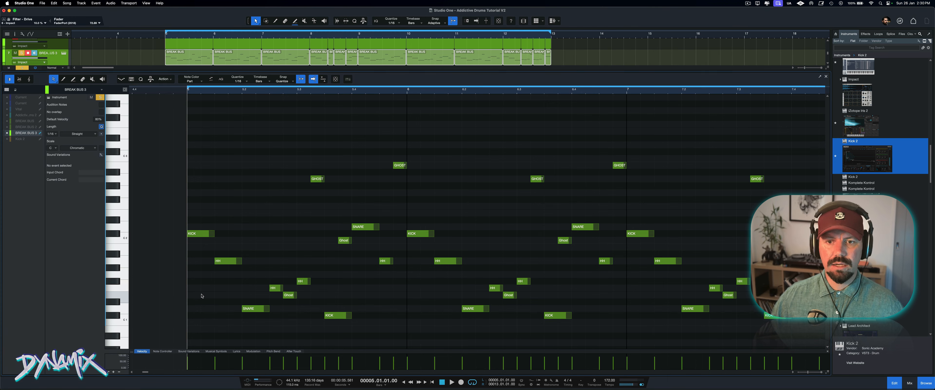
left_click_drag(198, 298, 345, 178)
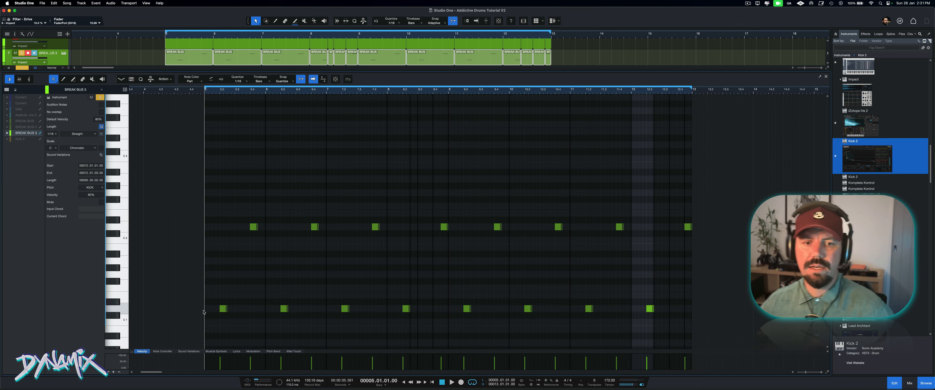
Step: Select the lower row of SNARE notes in BREAK BUS 3 and transpose them to the SNR - BTWorlds pad's pitch
left_click_drag(207, 319, 657, 295)
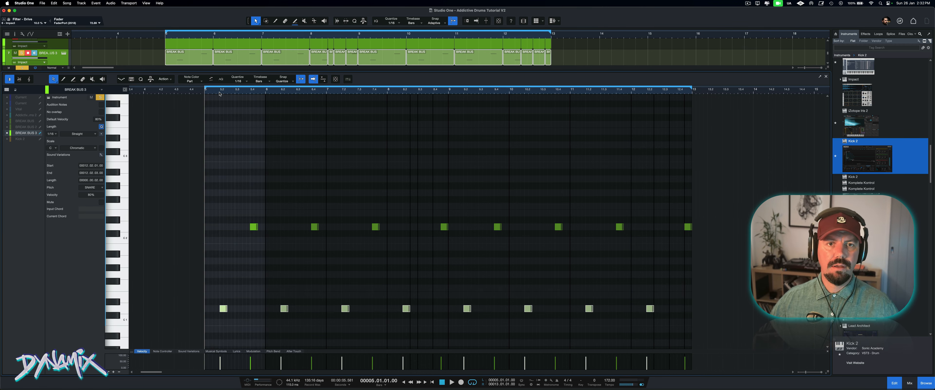
scroll(221, 102, "up", 5)
key("Up")
key("Up")
key("Up")
key("Up")
key("Up")
key("Up")
key("Up")
key("Up")
key("Up")
key("Up")
key("Up")
key("Up")
key("Up")
key("Up")
key("Up")
key("Up")
key("Up")
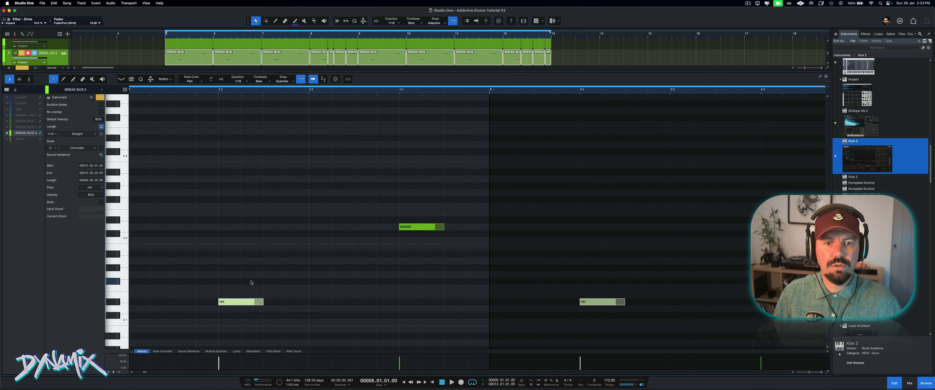
key("Up")
key("Up")
key("Up")
key("Up")
key("Up")
key("Up")
key("Up")
key("Up")
key("Up")
key("Up")
key("Up")
key("Up")
key("Up")
key("Up")
key("Up")
key("Up")
key("Up")
key("Up")
key("Up")
key("Up")
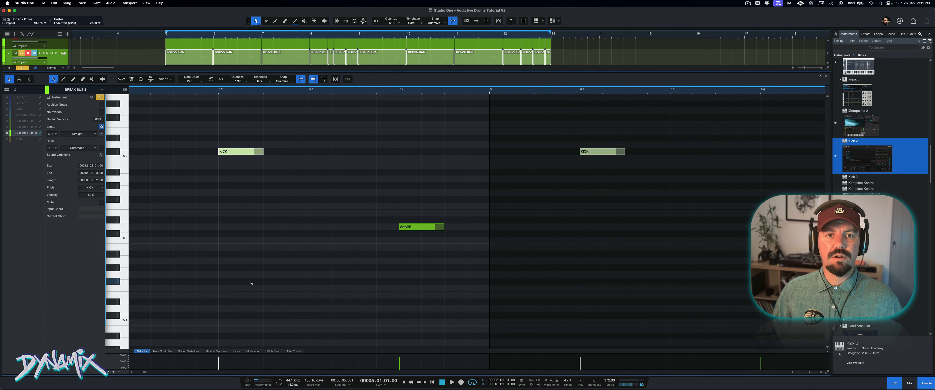
key("Up")
key("Up")
key("Up")
key("Up")
key("Up")
key("Up")
key("Up")
key("Up")
key("Up")
key("Up")
key("Up")
key("Up")
key("Up")
key("Up")
key("Up")
key("Up")
key("Up")
key("Up")
key("Up")
key("Up")
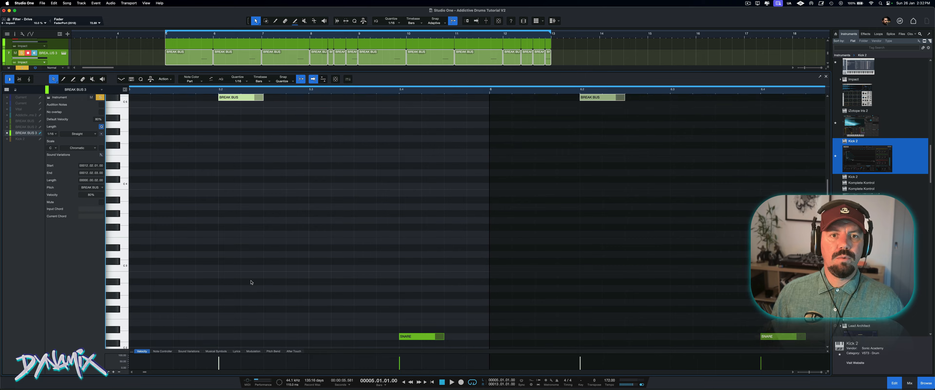
key("Up")
key("Up")
key("Up")
key("Up")
key("Up")
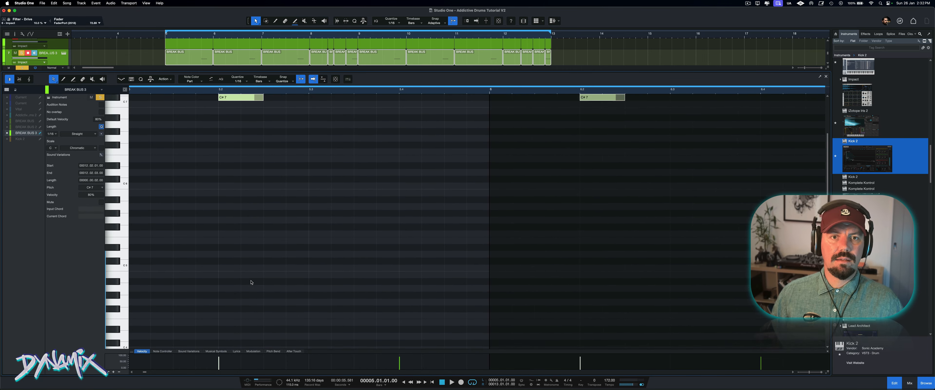
key("Down")
key("Down")
key("Down")
key("Down")
key("Down")
key("Down")
key("Down")
key("Down")
key("Down")
key("Down")
key("Down")
key("Down")
key("Down")
key("Down")
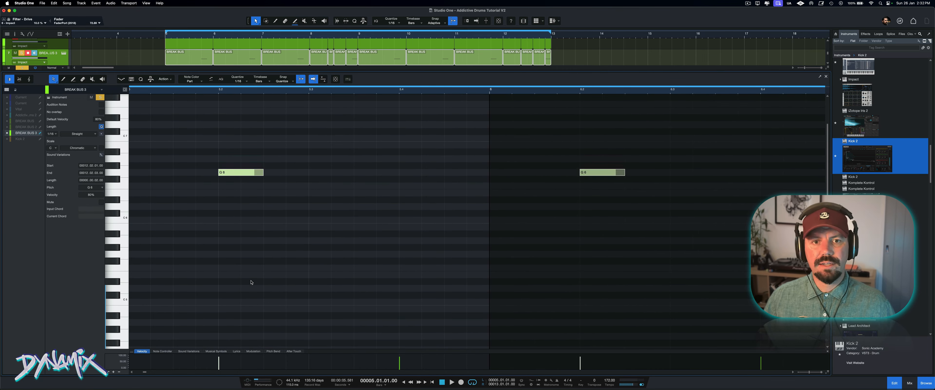
key("Down")
key("Down")
key("Down")
key("Down")
key("Down")
key("Down")
key("Down")
key("Down")
key("Down")
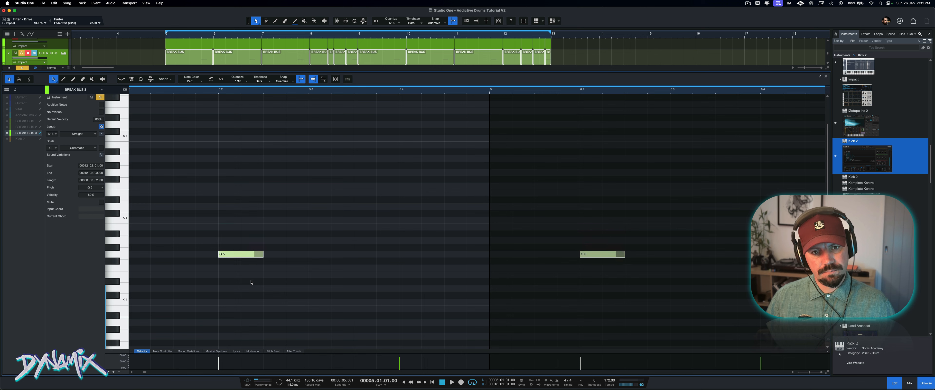
key("Up")
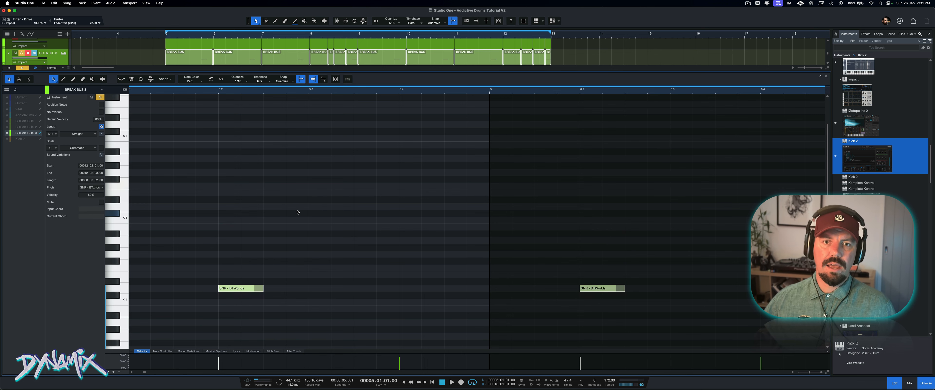
Step: Select the remaining upper-row SNARE notes and move them onto the same SNR - BTWorlds pitch, then deselect
scroll(307, 92, "down", 5)
scroll(363, 230, "down", 10)
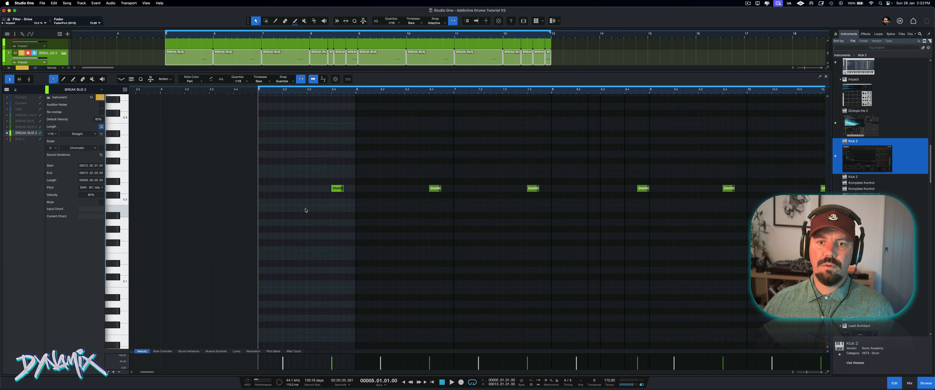
left_click_drag(304, 211, 830, 151)
left_click_drag(934, 157, 934, 158)
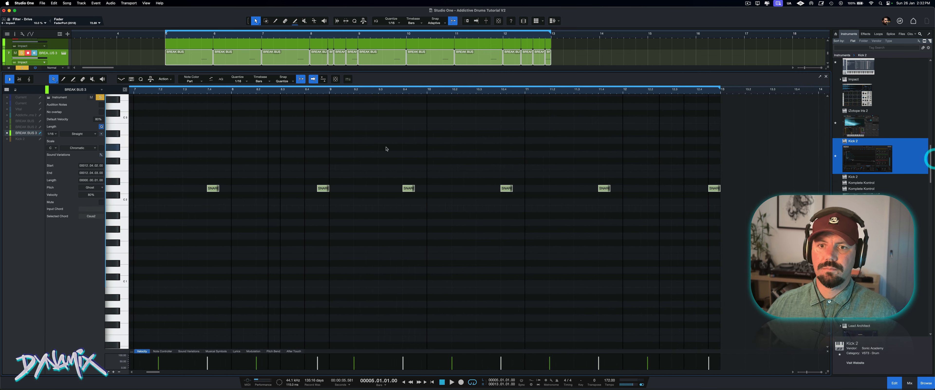
scroll(254, 136, "left", 10)
scroll(203, 119, "up", 6)
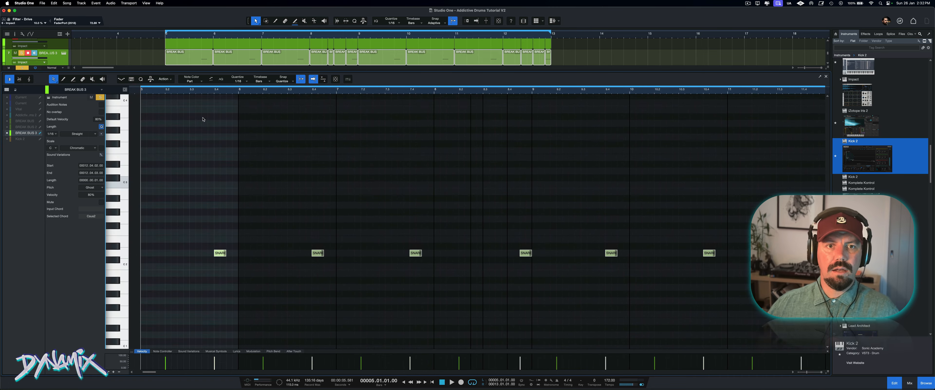
scroll(203, 119, "up", 1)
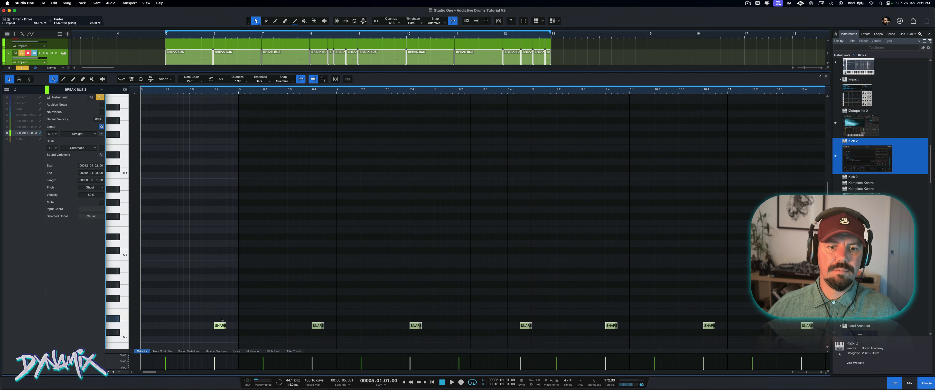
left_click_drag(221, 324, 220, 122)
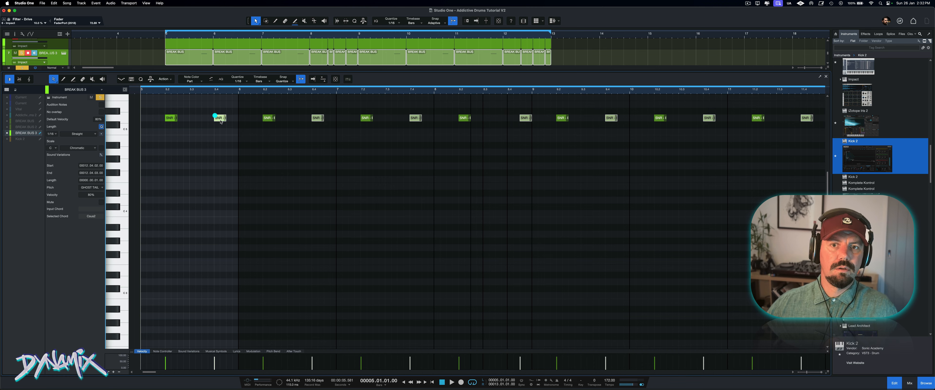
left_click(299, 178)
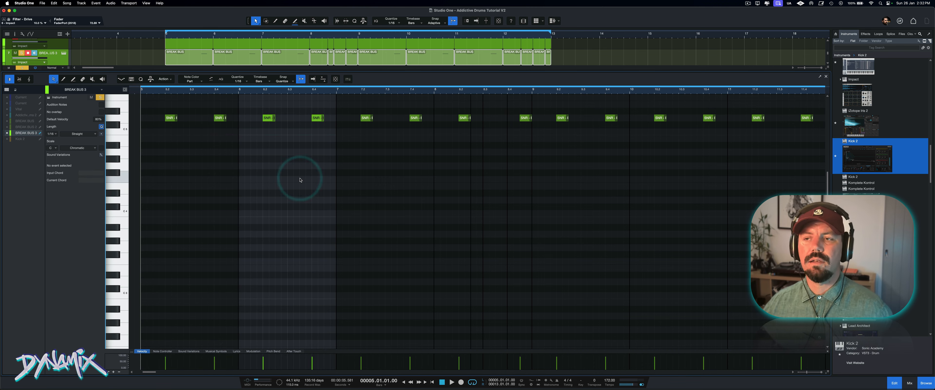
Step: Close the note editor, open Impact with the SNR - BTWorlds pad selected, and show the mixer
left_click(895, 386)
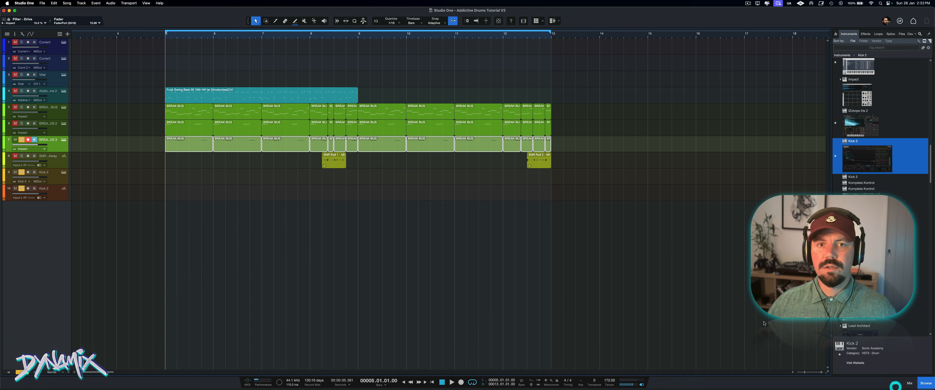
left_click(63, 140)
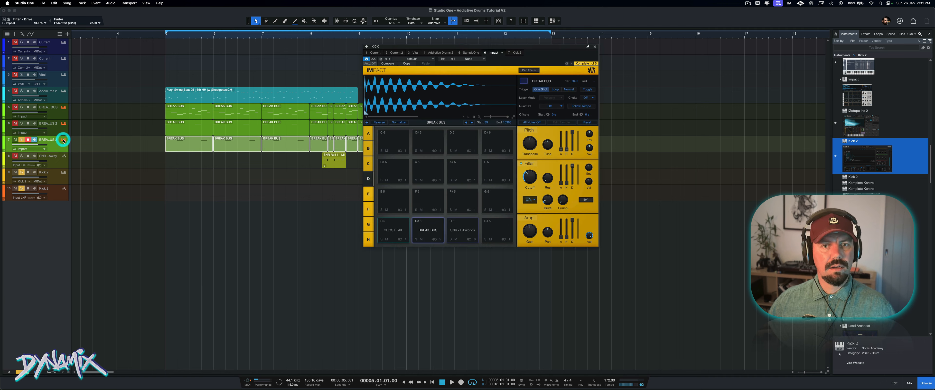
left_click(464, 230)
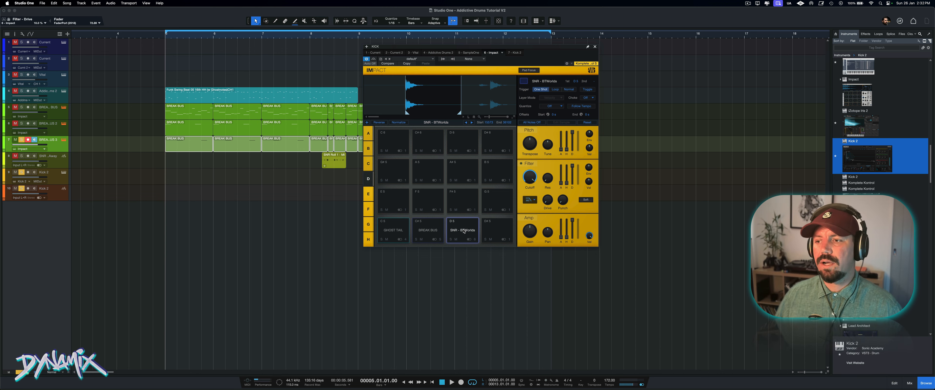
left_click(909, 382)
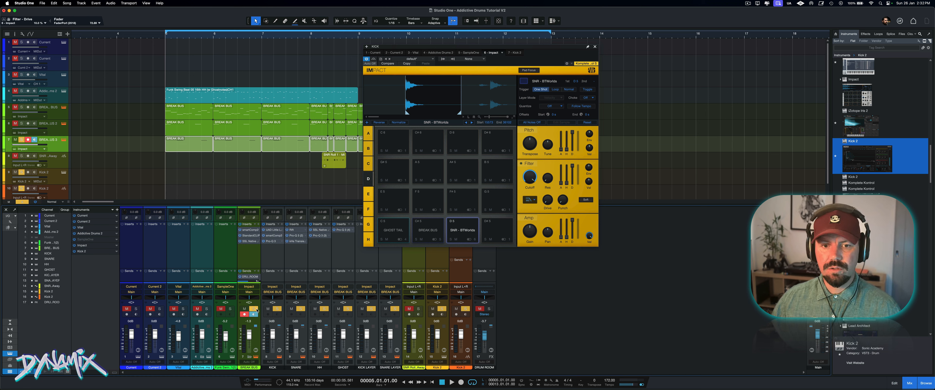
Step: Clear the existing channel solos, solo the SNARE and SNARE LAYER channels, and play the loop
left_click(254, 309)
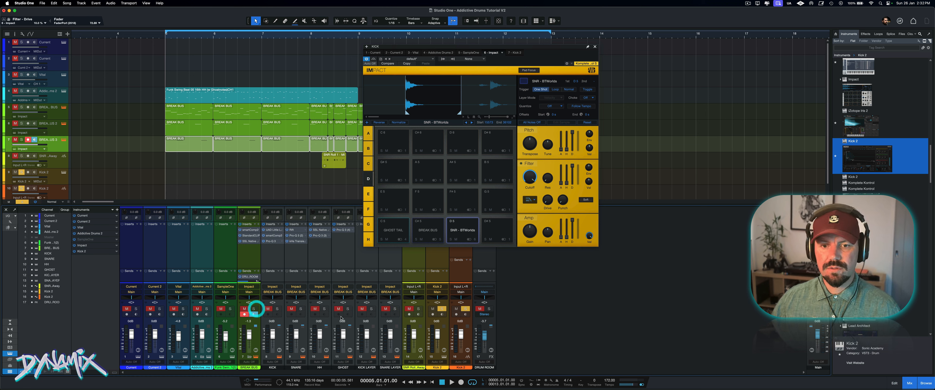
left_click(465, 309)
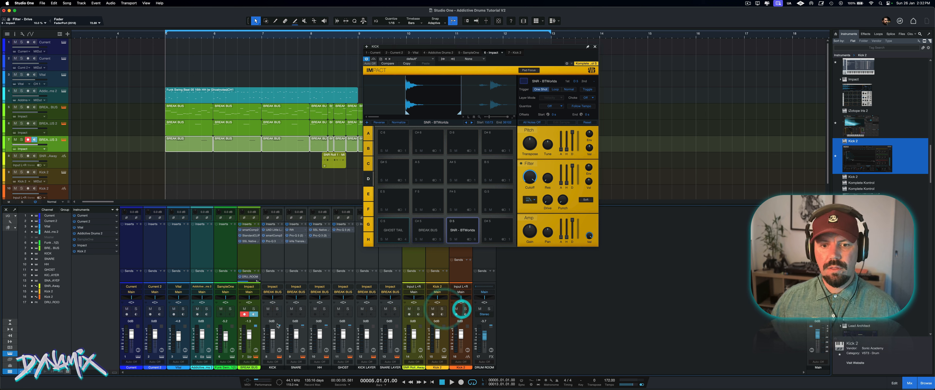
left_click(301, 309)
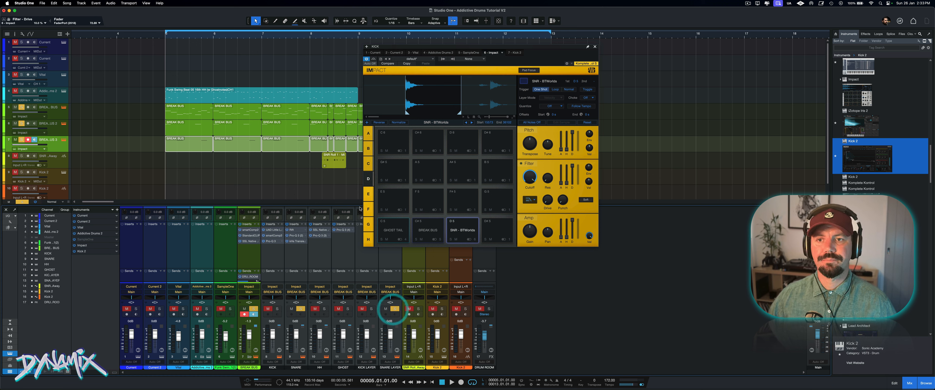
key("space")
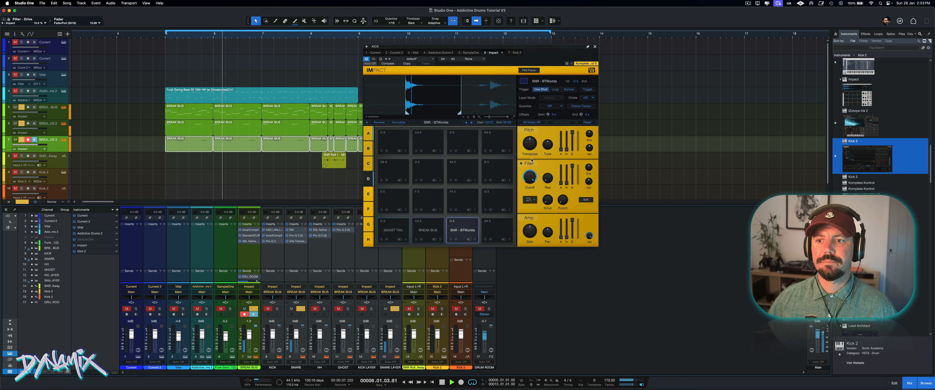
Step: Turn down the SNR - BTWorlds pad's amp velocity response fully and compare the snare with the pad muted and unmuted
left_click_drag(589, 235, 556, 318)
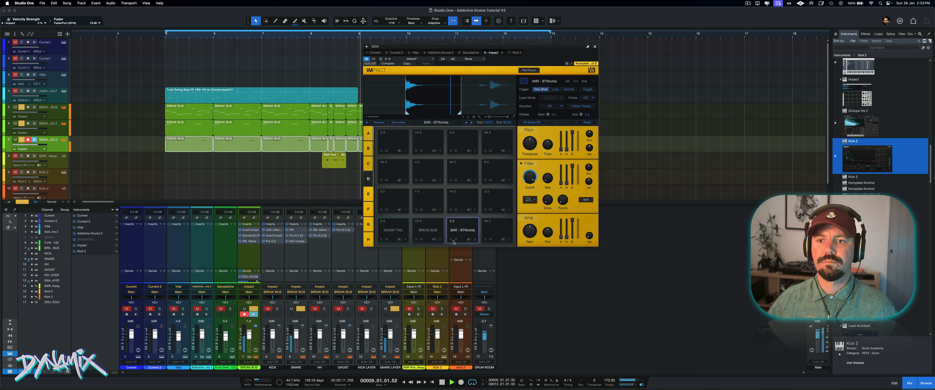
left_click(456, 239)
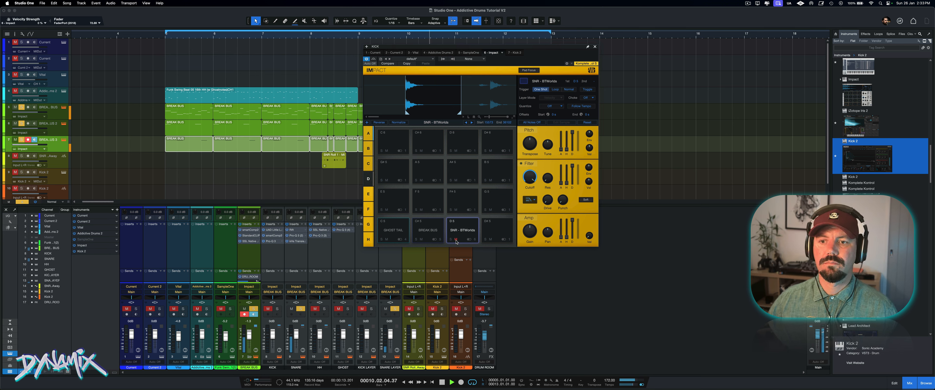
left_click(455, 239)
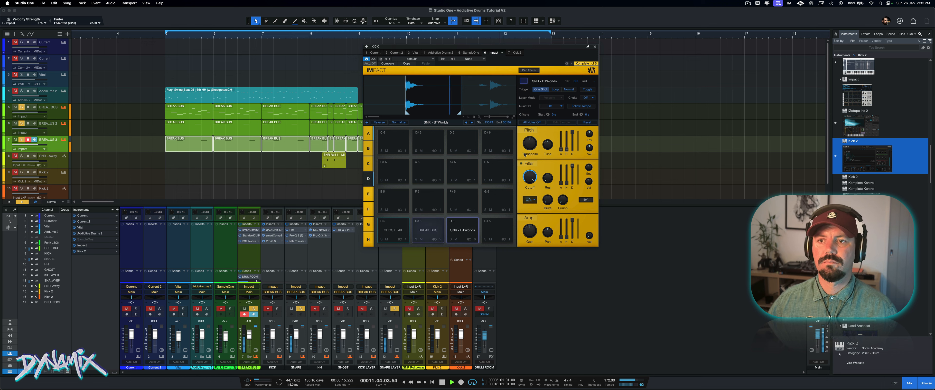
Step: Raise the SNR - BTWorlds pad's transpose and amp gain while the loop plays
left_click_drag(530, 145, 531, 142)
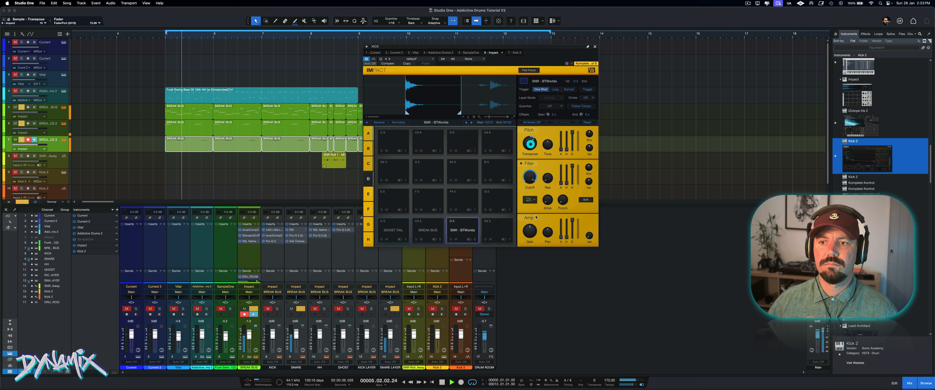
left_click_drag(530, 231, 536, 219)
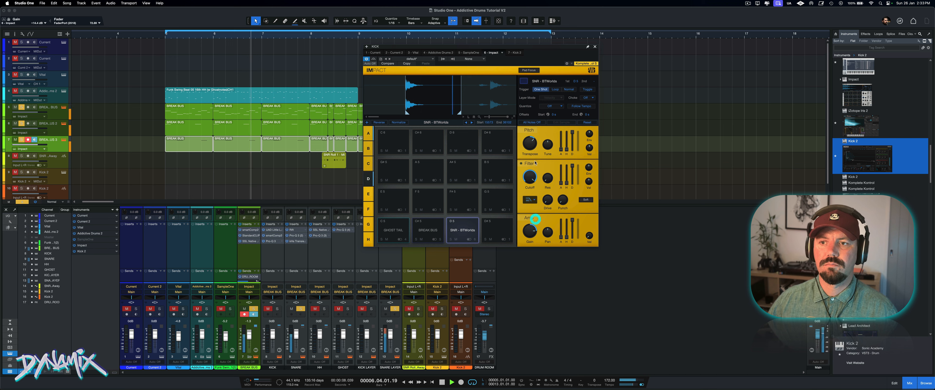
Step: Readjust the SNR - BTWorlds pad's transpose and fine tune to match the break's snare while the loop plays
left_click_drag(529, 143, 528, 149)
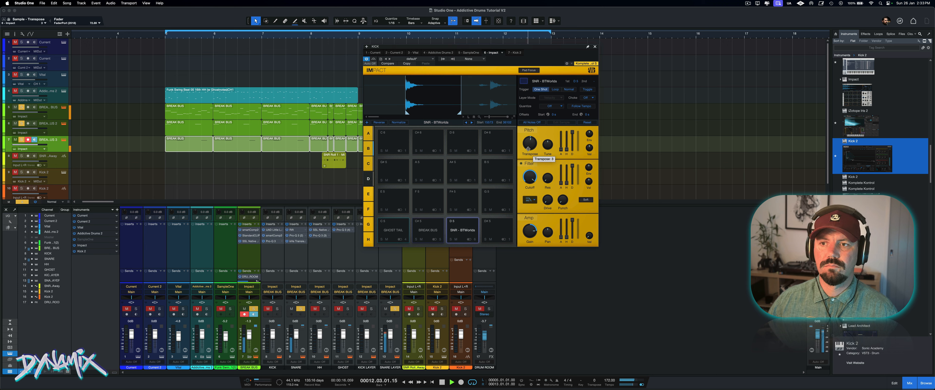
left_click_drag(528, 149, 528, 148)
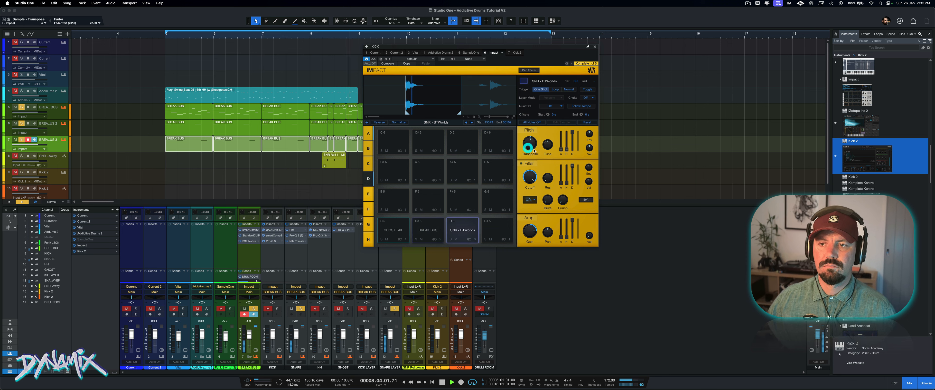
left_click_drag(546, 148, 552, 138)
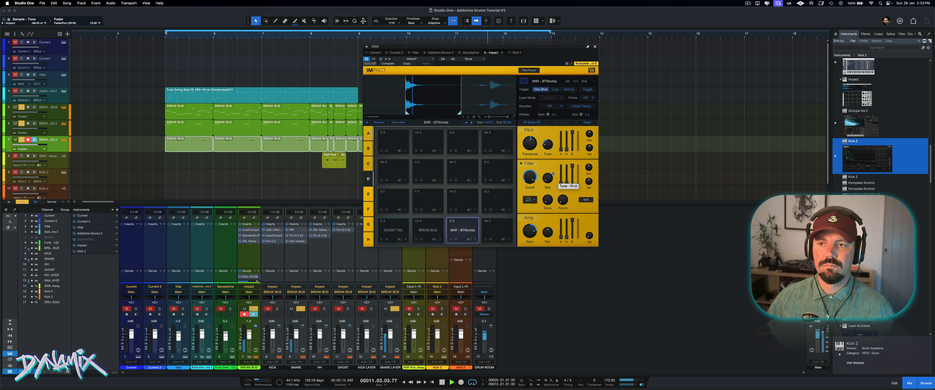
left_click_drag(554, 173, 553, 153)
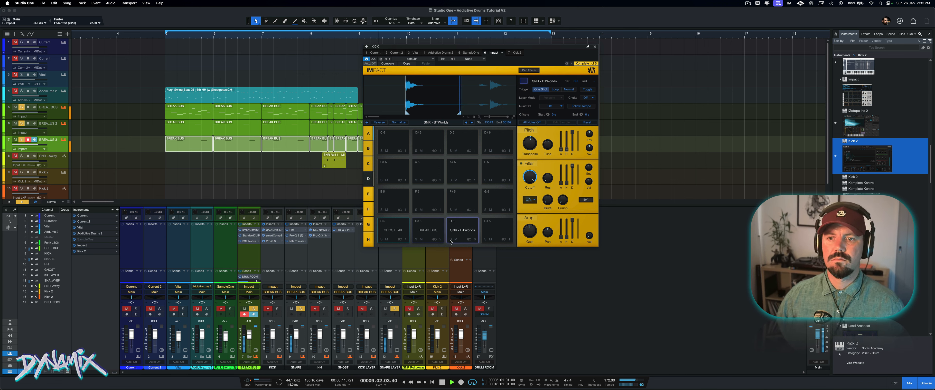
Step: Compare the tuned snare layer against the break's snare by toggling the SNR - BTWorlds pad's mute and solo
left_click(450, 240)
left_click(451, 239)
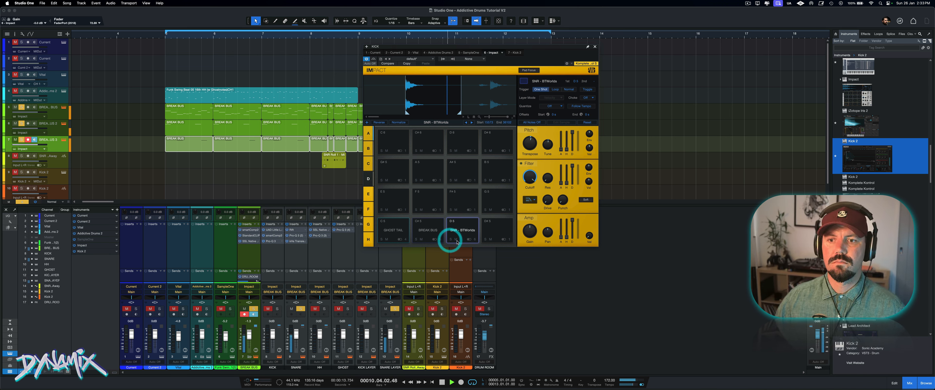
left_click(456, 240)
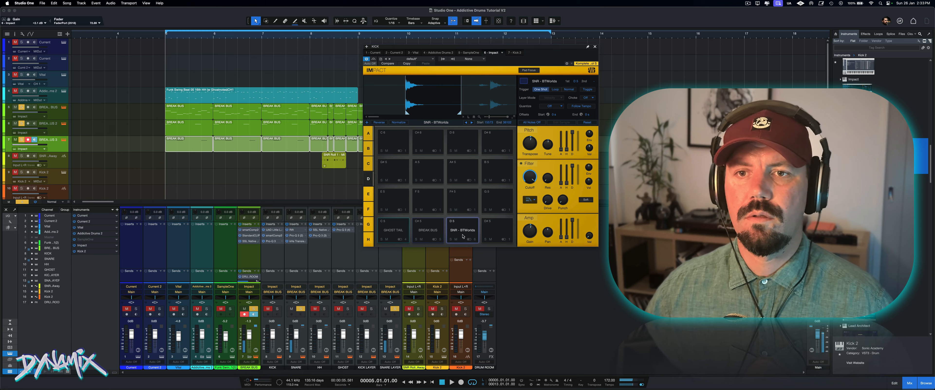
Step: Shorten the SNR - BTWorlds sample to just its first hit, audition the pad, and close Impact
left_click(464, 233)
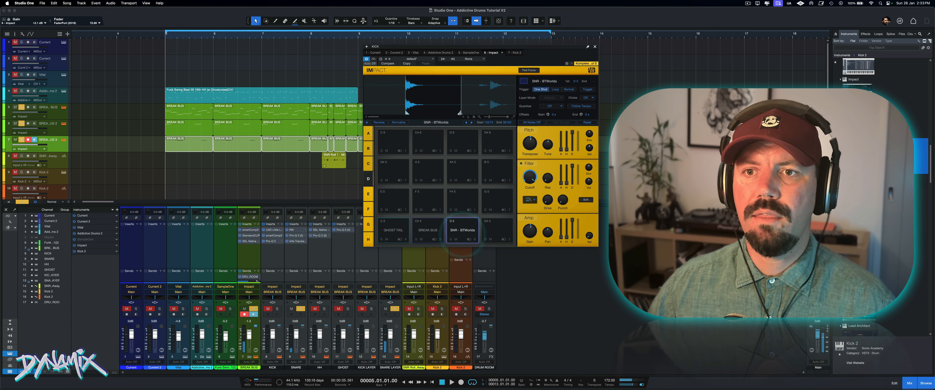
left_click_drag(459, 114, 418, 115)
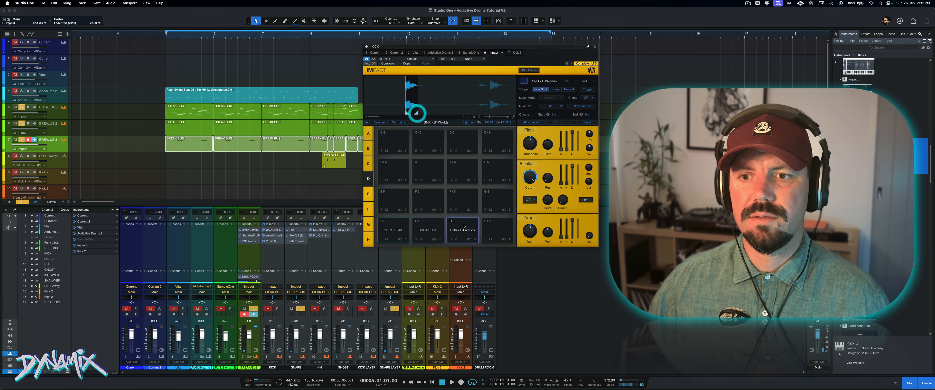
left_click(464, 226)
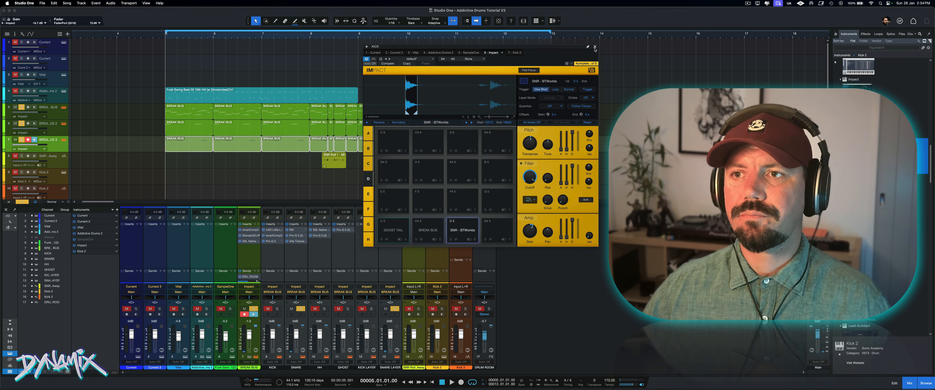
left_click(595, 47)
Step: Clear the snare channel solos, mute the Addictive Drums 2 track, and play the full break
left_click(395, 308)
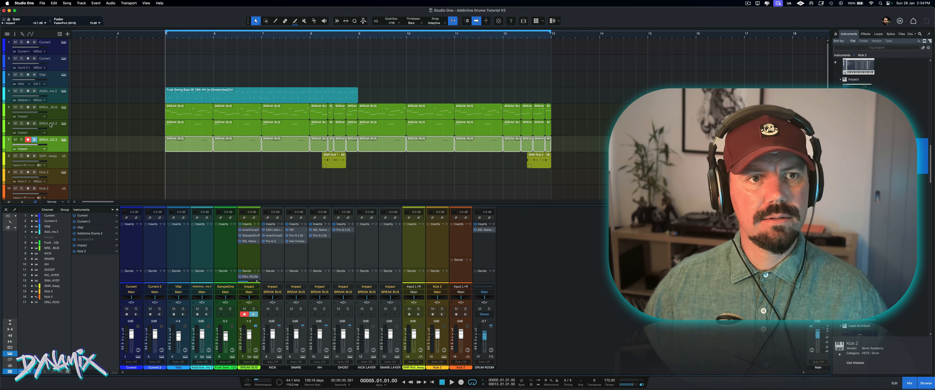
left_click(14, 90)
left_click(57, 98)
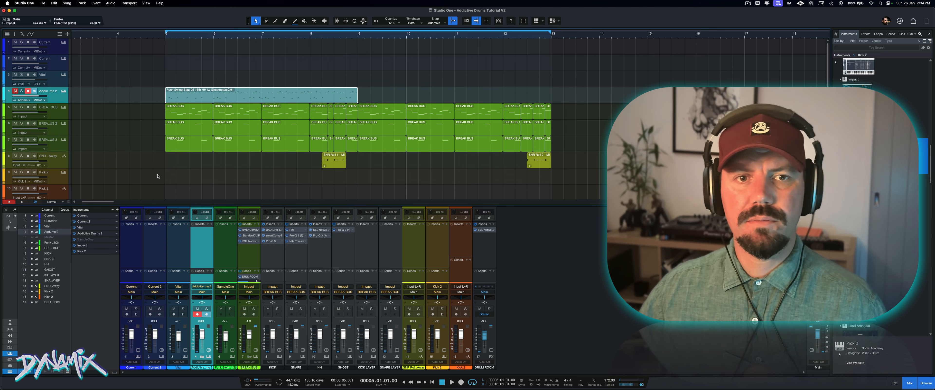
key("space")
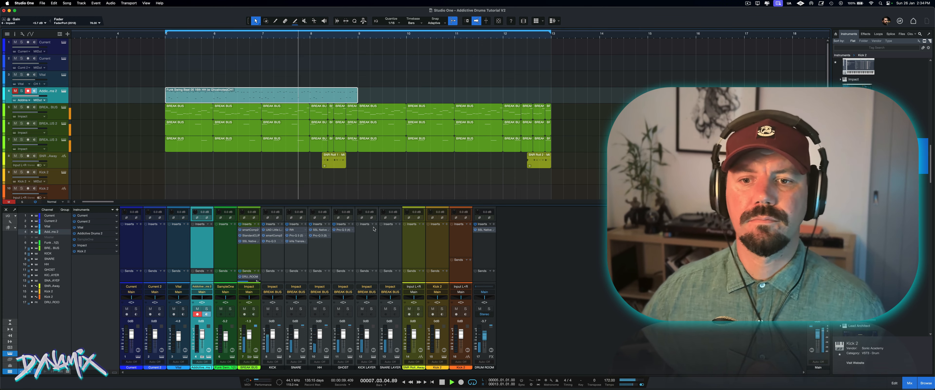
Step: Mute the snare roll channel, compare the break with KICK LAYER and SNARE LAYER muted and unmuted, and adjust the SNARE LAYER volume
left_click(363, 257)
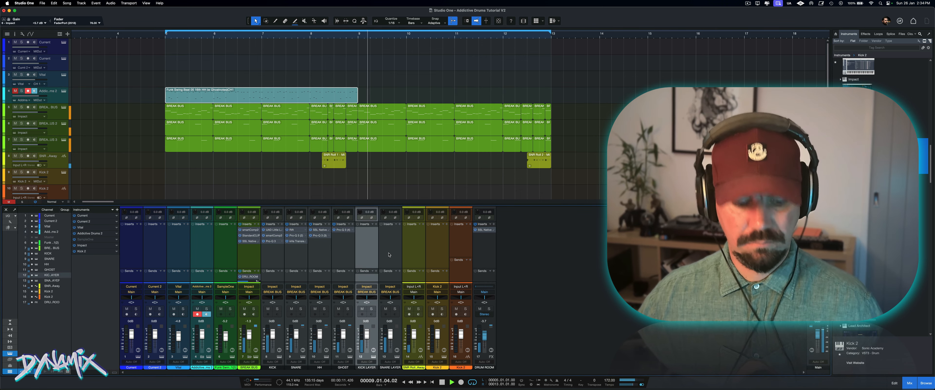
left_click(389, 254, "shift")
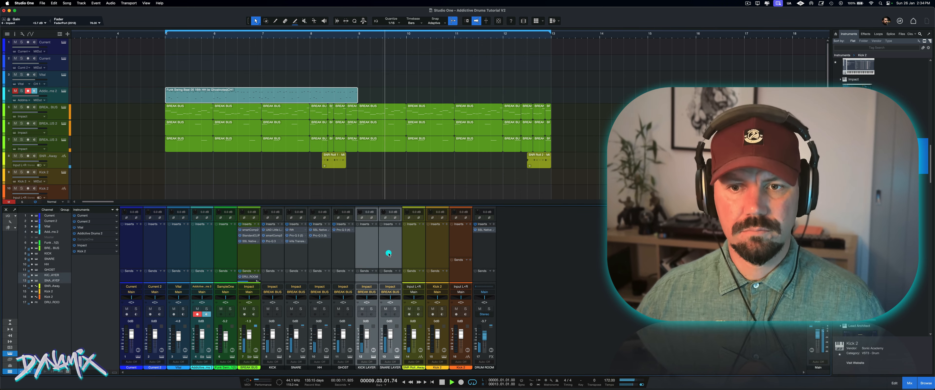
left_click(362, 308)
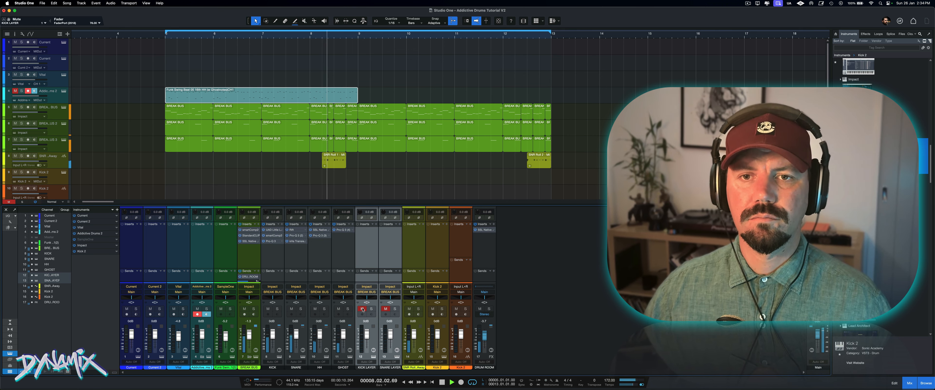
left_click(362, 309)
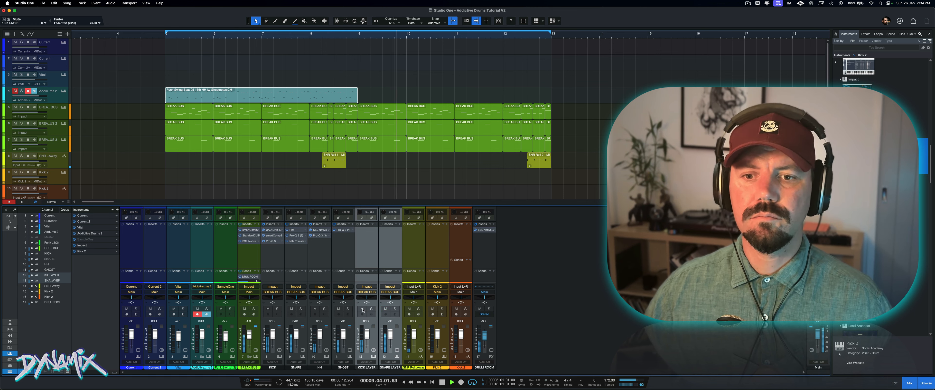
left_click(409, 310)
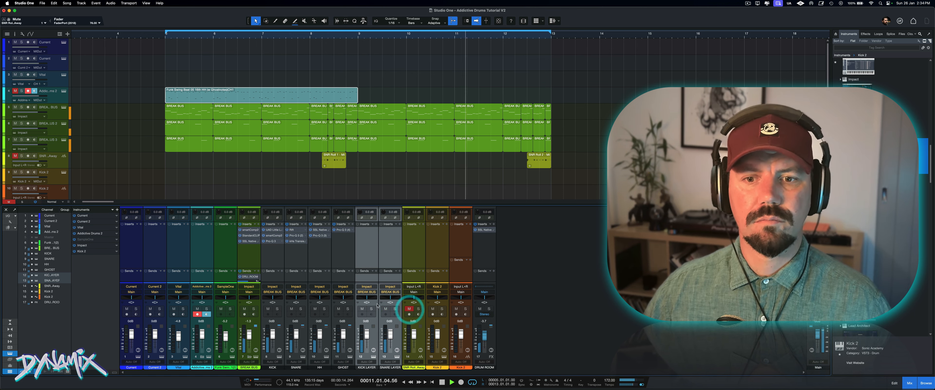
left_click(362, 309)
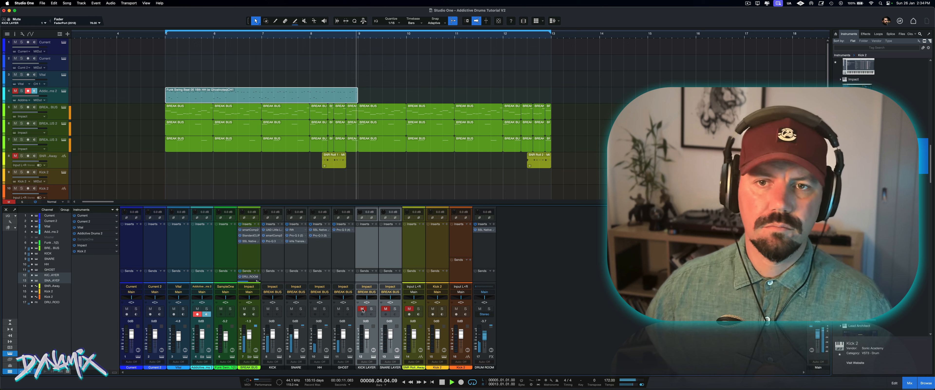
left_click(363, 309)
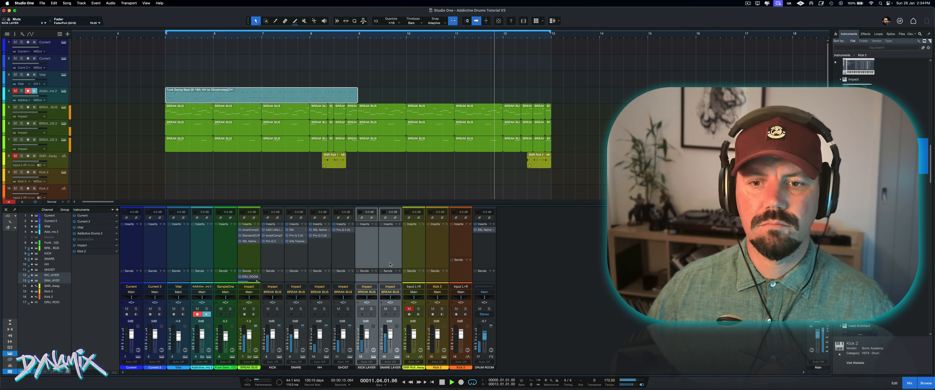
left_click(391, 334, "alt")
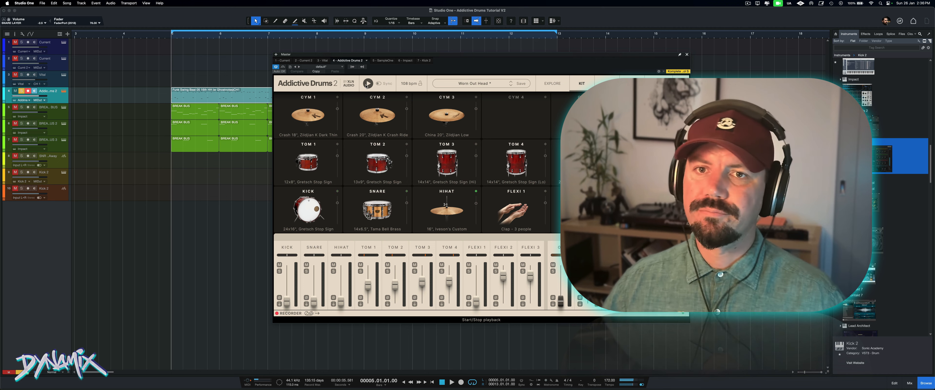
Step: Take the Addictive Drums 2 track out of solo, close its instrument window, and play the layered break loop
left_click(367, 84)
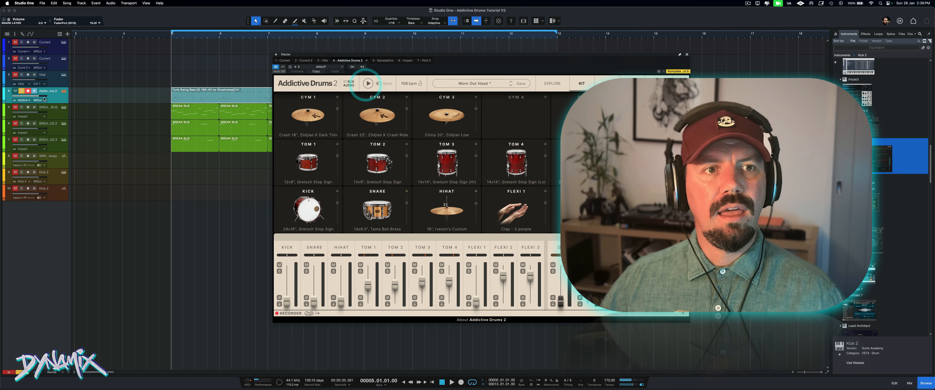
left_click(22, 91)
key("space")
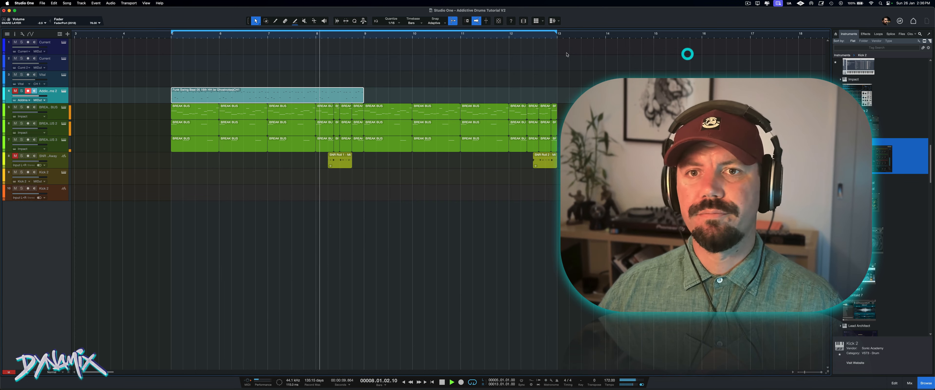
left_click(687, 55)
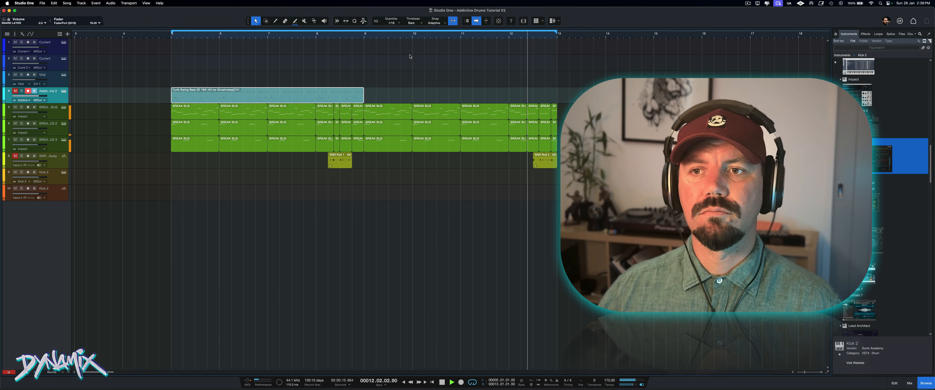
key("space")
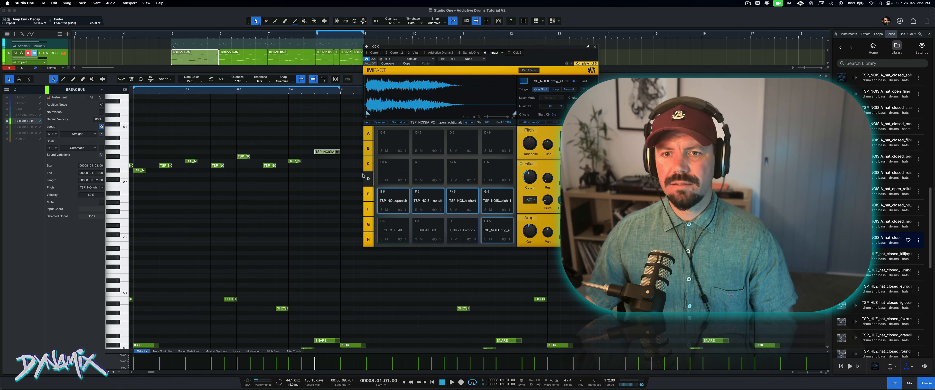
Step: Audition the five TSP_NOISIA hi-hat pads loaded in Impact one after another
left_click(493, 228)
left_click(393, 199)
left_click(436, 197)
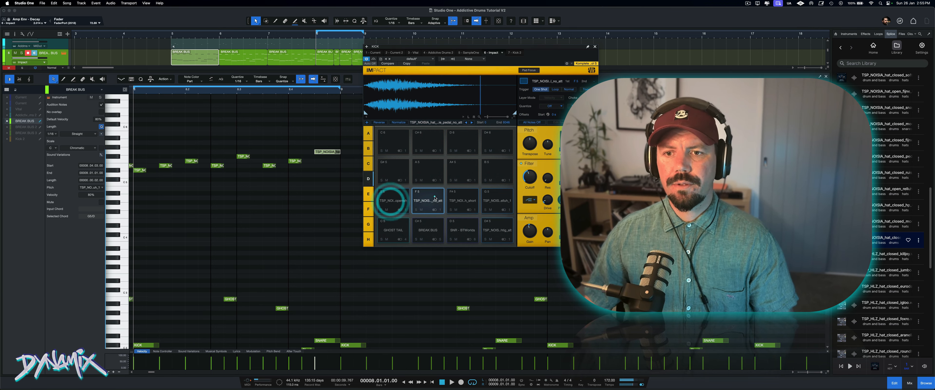
left_click(460, 199)
left_click(488, 199)
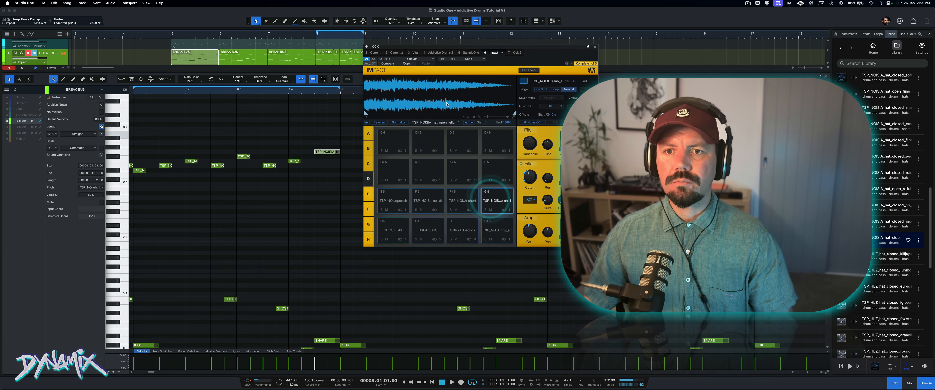
Step: Close Impact and move the playback position and loop start back to bar 5 in the note editor
left_click(594, 47)
scroll(253, 93, "down", 5)
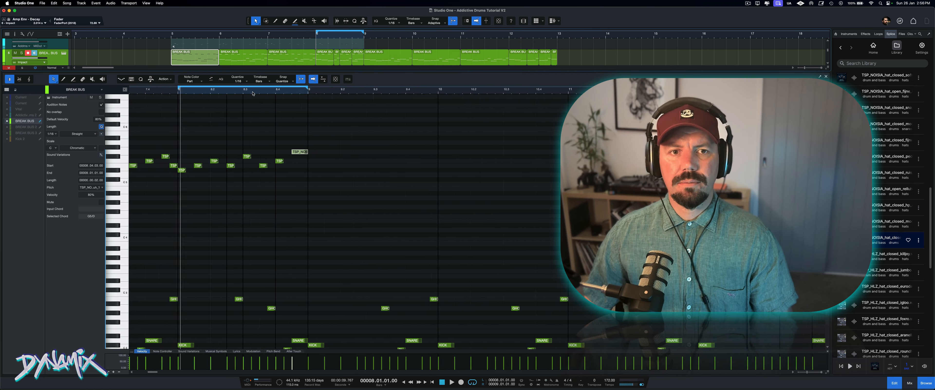
scroll(253, 93, "left", 10)
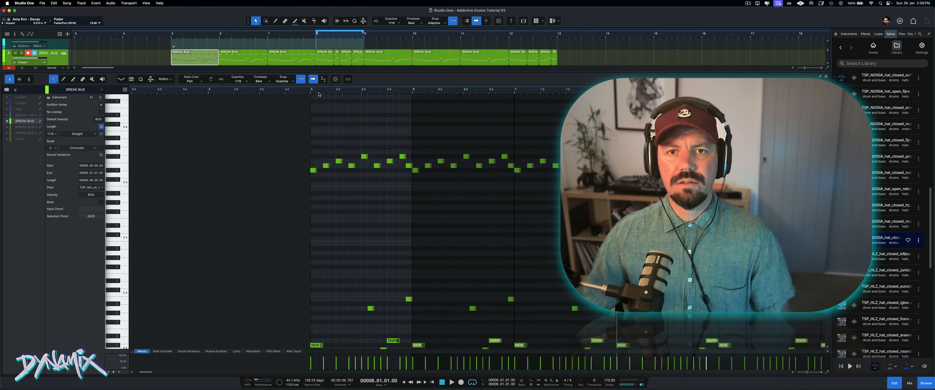
left_click(310, 92)
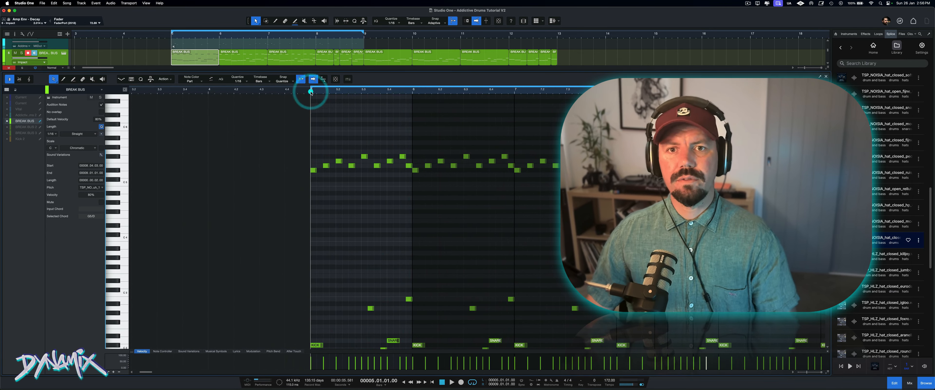
Step: Route the five hi-hat pads in Impact to the Stereo 7 output and rename its mixer channel HH 2
left_click(64, 53)
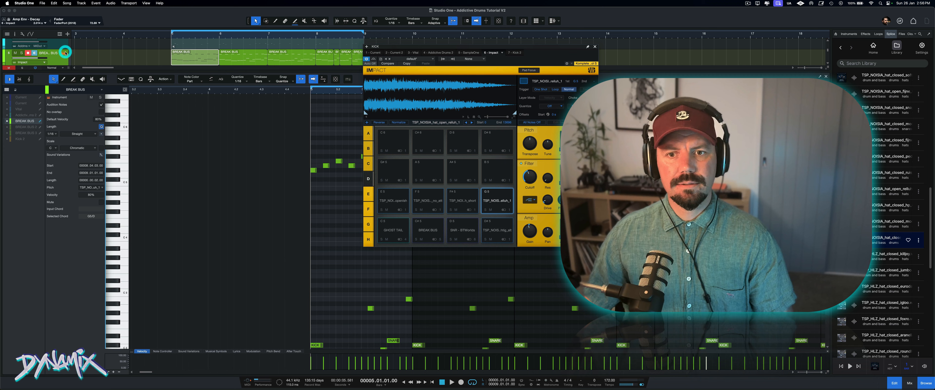
left_click(488, 226)
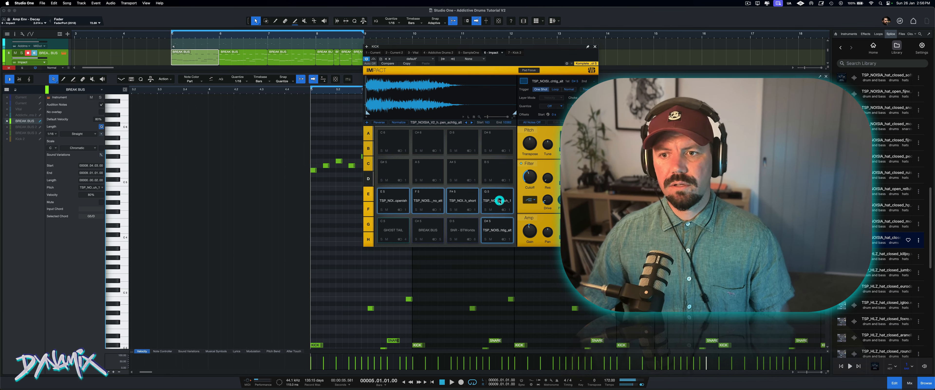
left_click(504, 210)
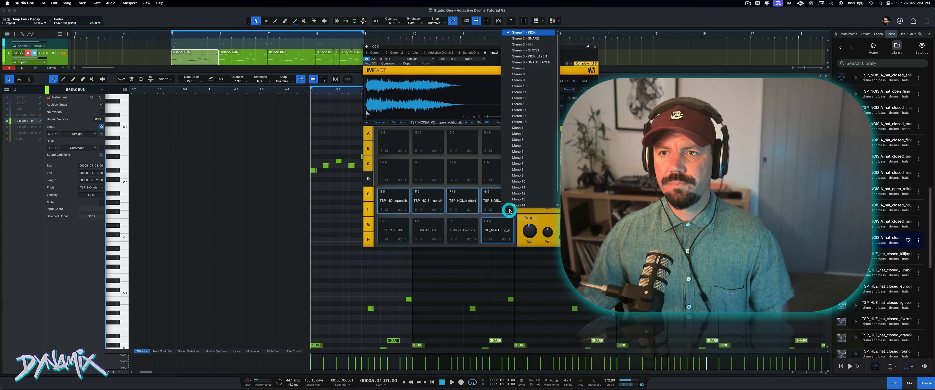
left_click(517, 67)
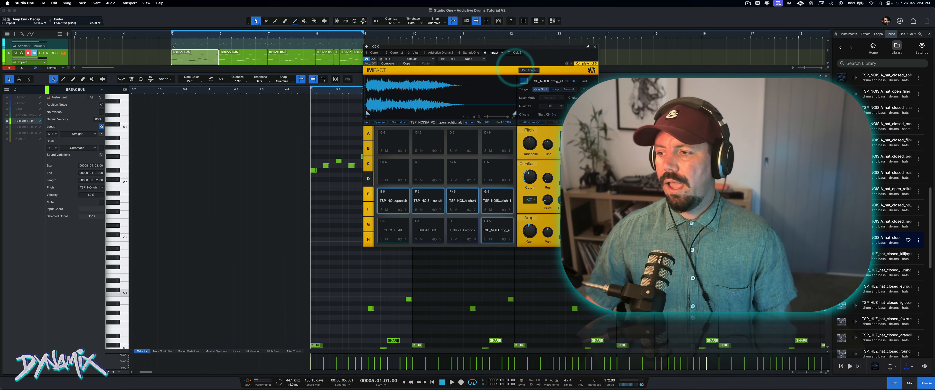
left_click(909, 382)
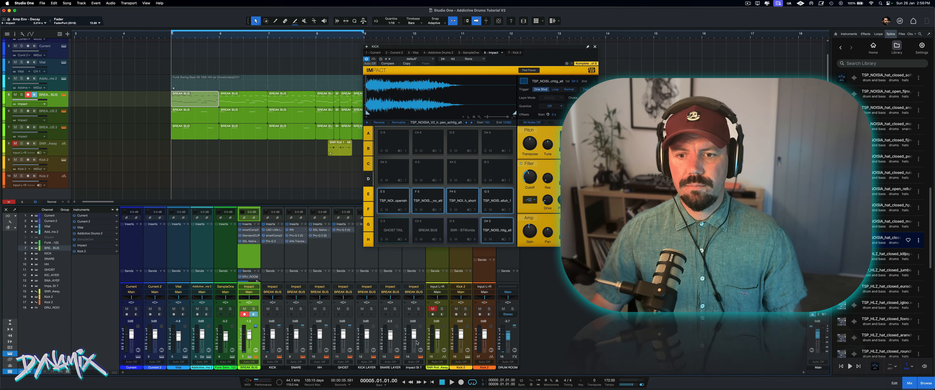
double_click(413, 367)
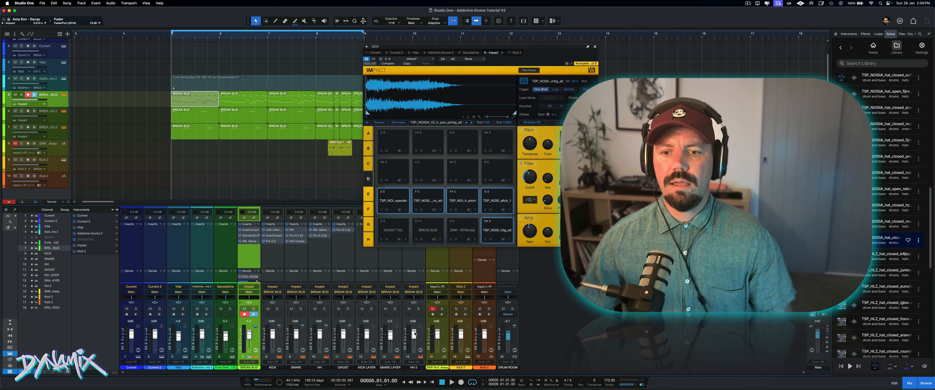
Step: Pull the HH 2 fader fully down, play the break loop, and bring the layer back up under the drums
left_click_drag(414, 334, 415, 356)
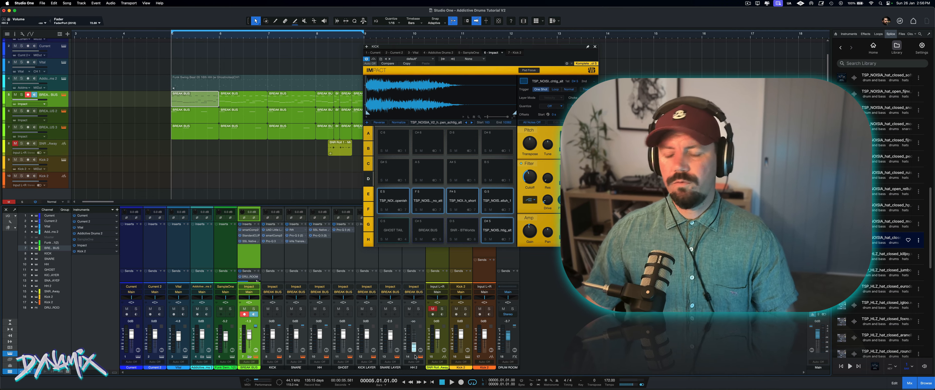
key("space")
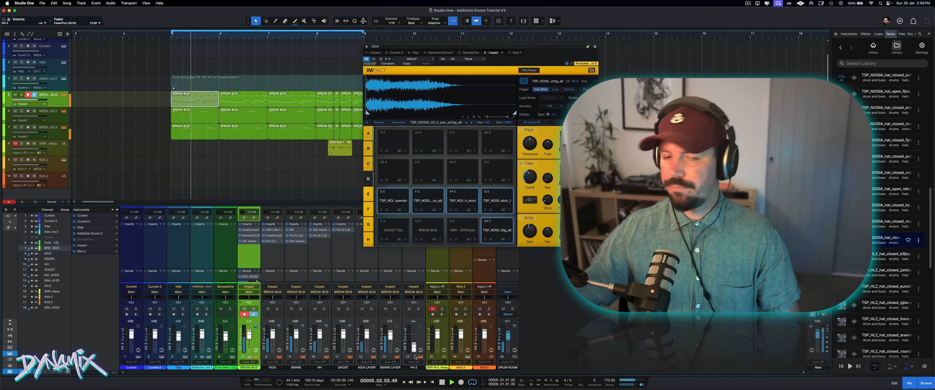
left_click(420, 340)
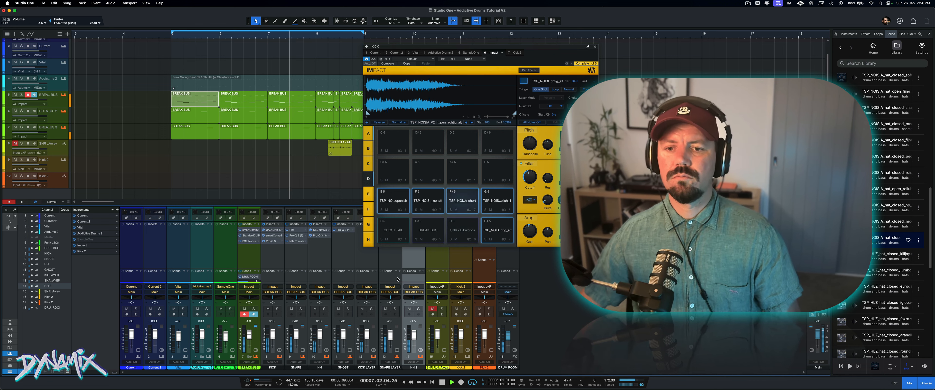
Step: Compare the loop with HH 2 muted and unmuted, trim its fader slightly lower, and stop playback
left_click(409, 308)
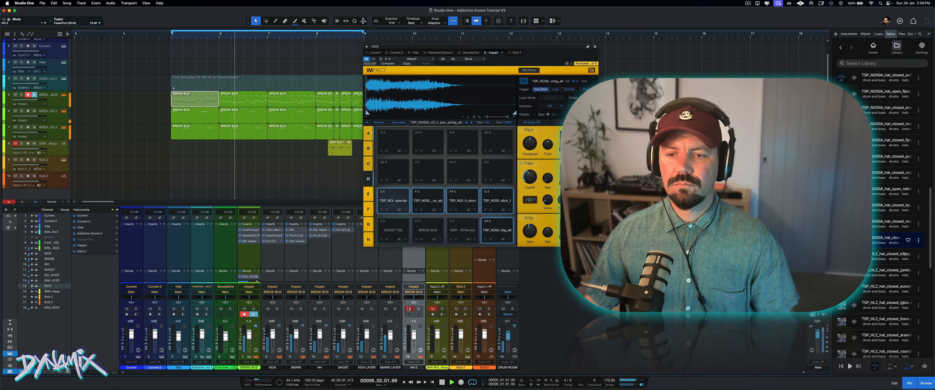
left_click(409, 308)
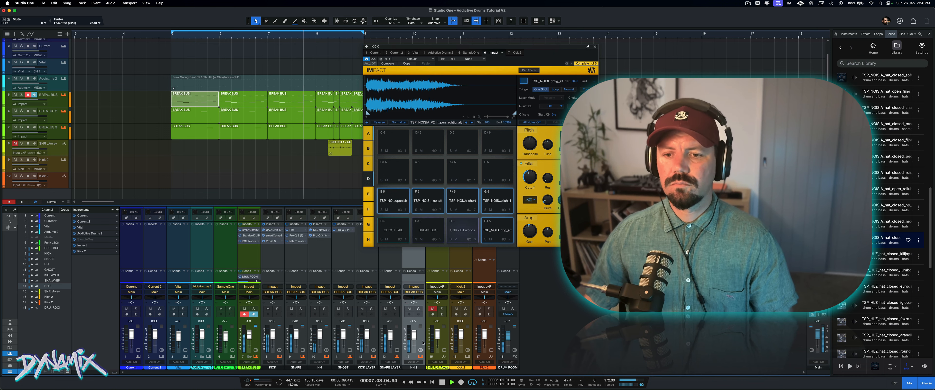
scroll(420, 340, "down", 3)
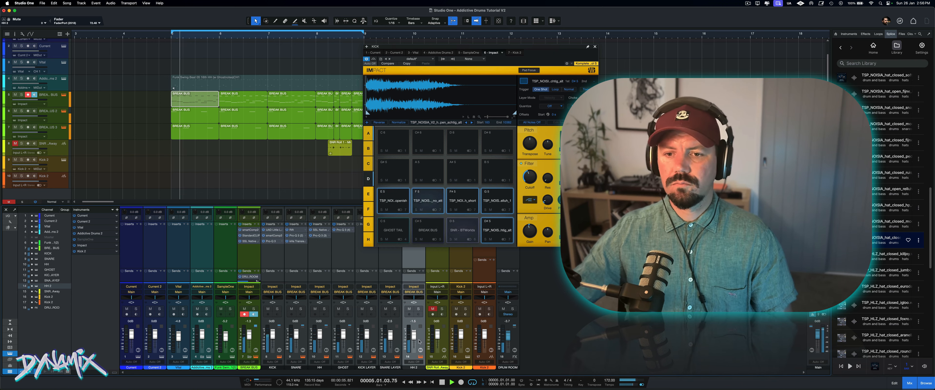
scroll(420, 341, "up", 1)
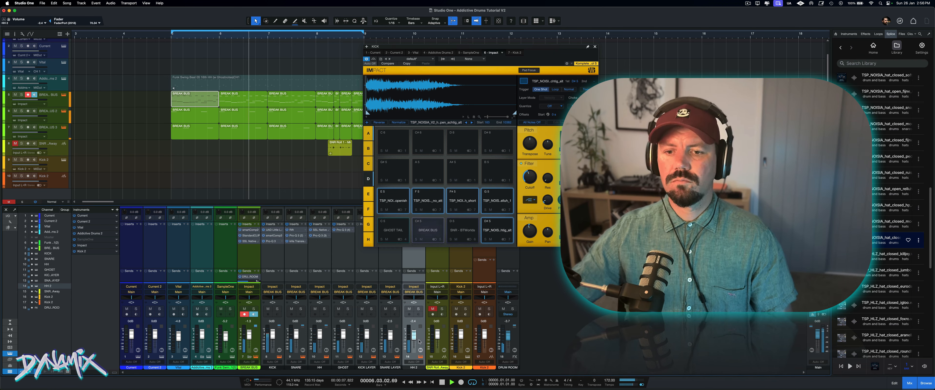
key("space")
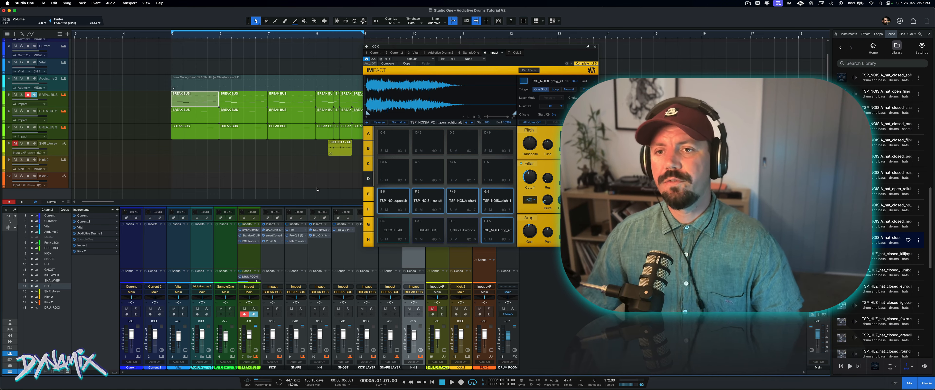
Step: Open the Addictive Drums 2 instrument from its track and switch its playback sync on and back off
left_click(754, 23)
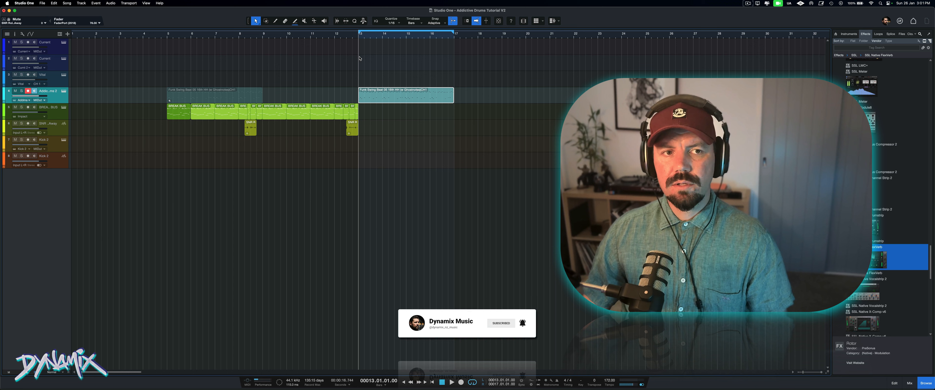
left_click(63, 90)
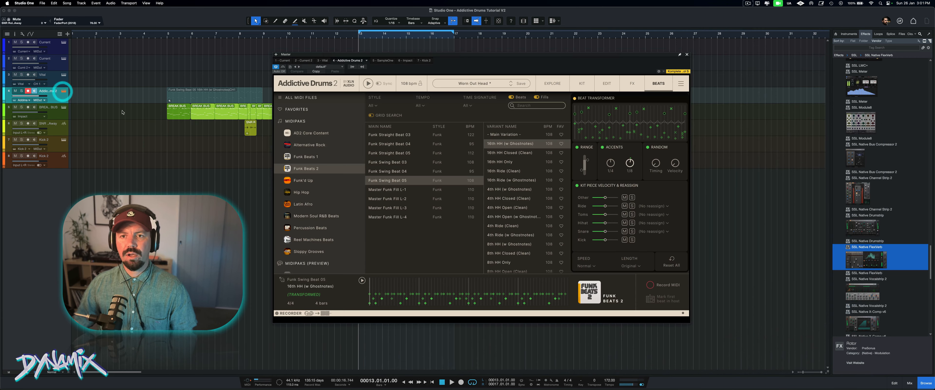
left_click(378, 84)
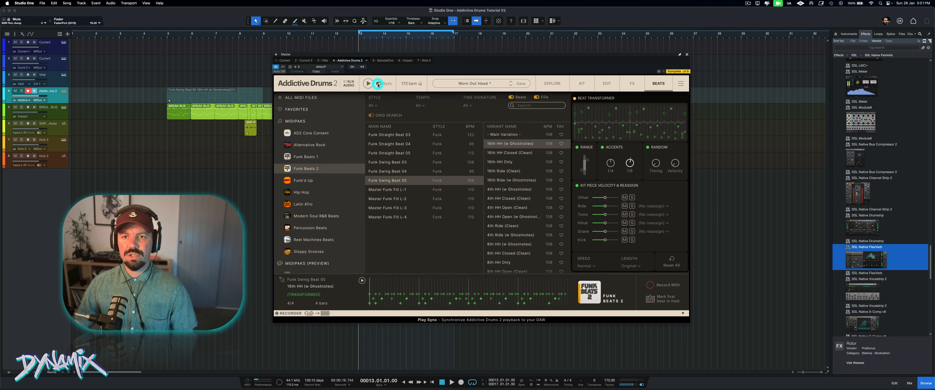
left_click(380, 83)
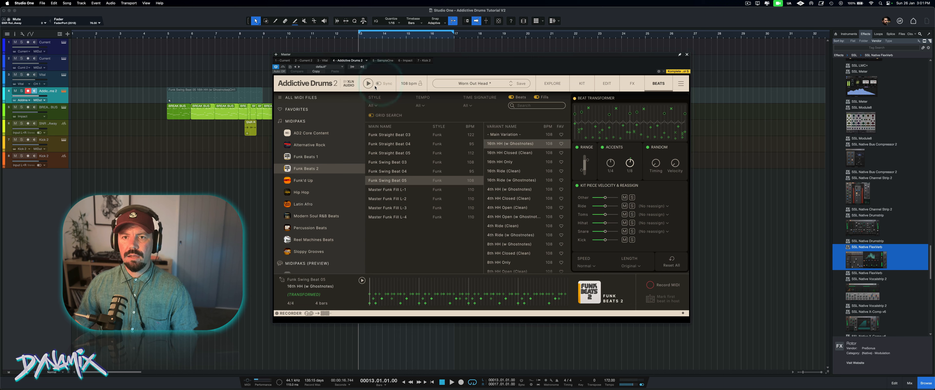
left_click(368, 84)
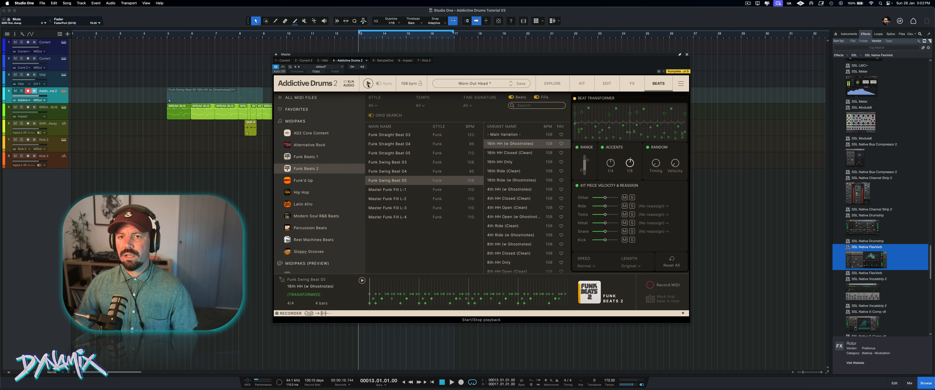
Step: Search all Addictive Drums 2 presets for "init" and load the "- Initialize (Empty) - - -" preset
left_click(468, 84)
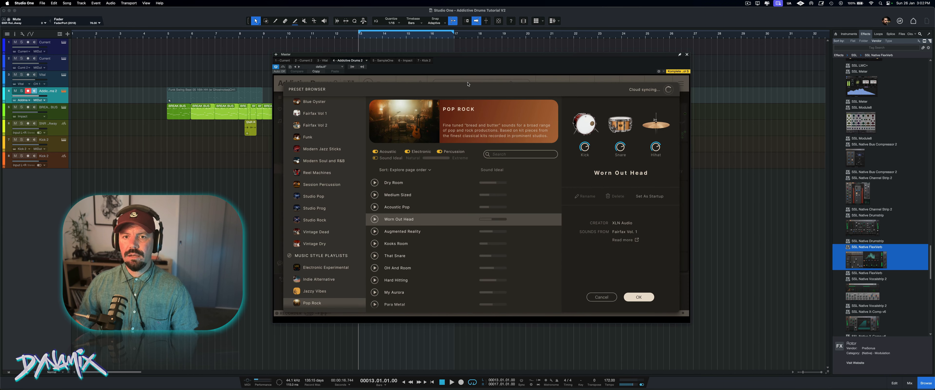
scroll(324, 174, "up", 4)
left_click(307, 102)
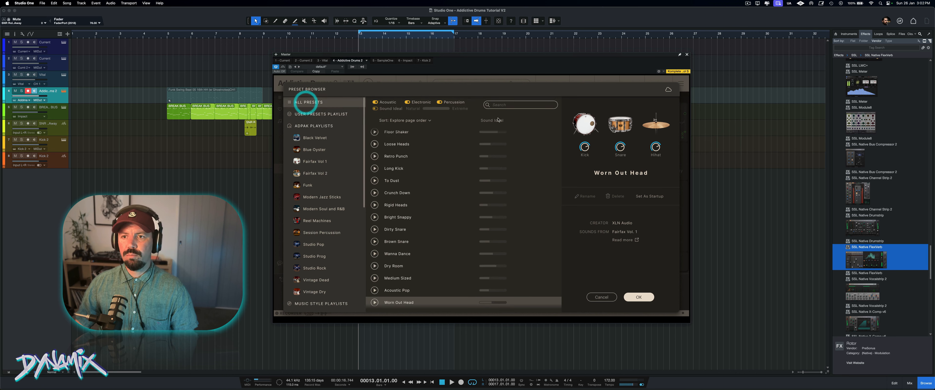
left_click(510, 105)
type("ini")
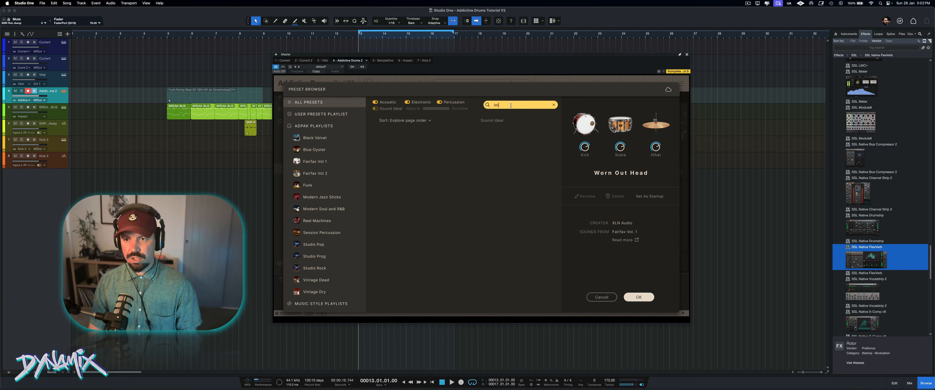
type("t")
left_click(401, 159)
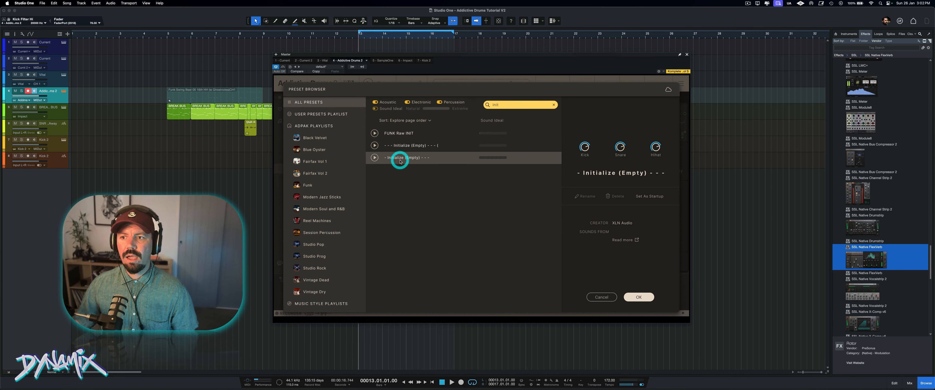
left_click(642, 299)
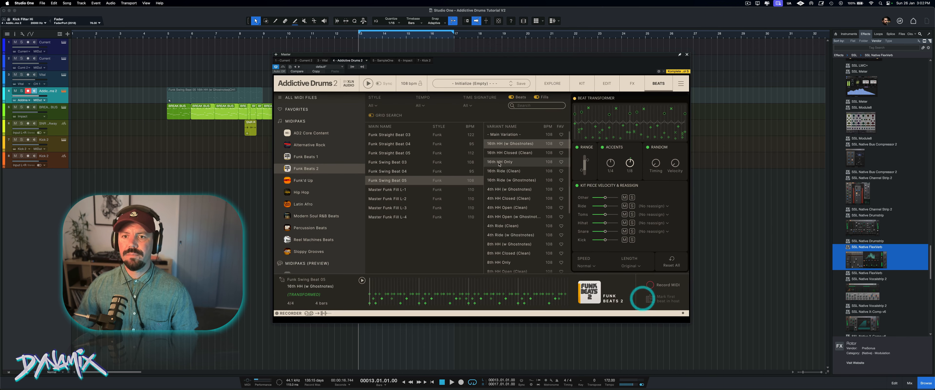
Step: Show the empty kit page of Addictive Drums 2, closing and reopening the instrument window
left_click(582, 83)
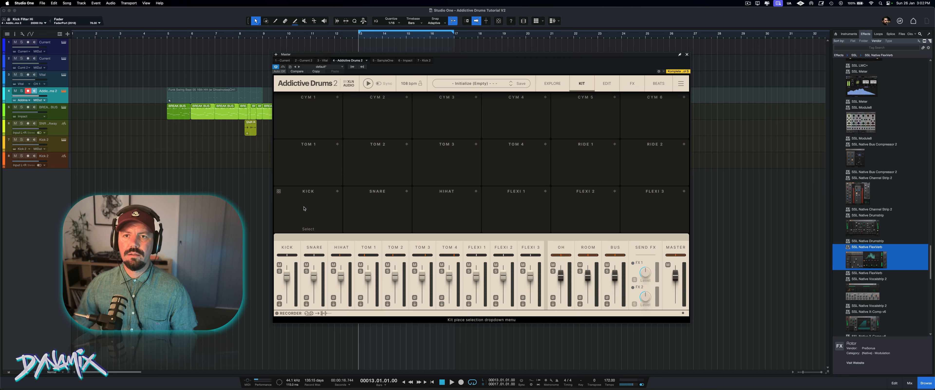
left_click(687, 55)
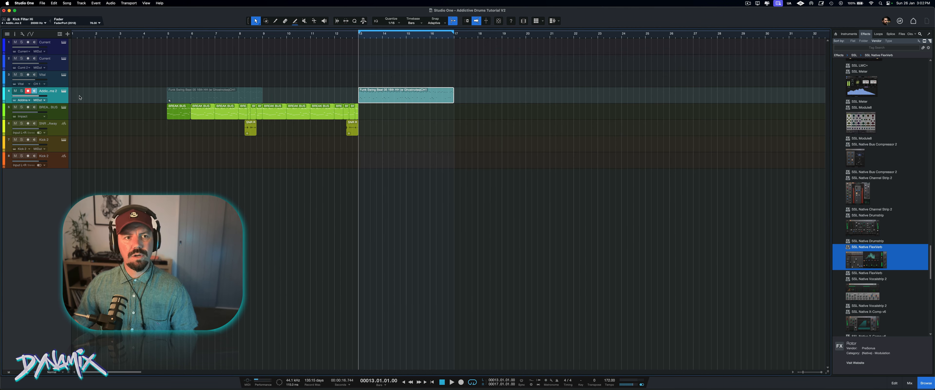
left_click(64, 92)
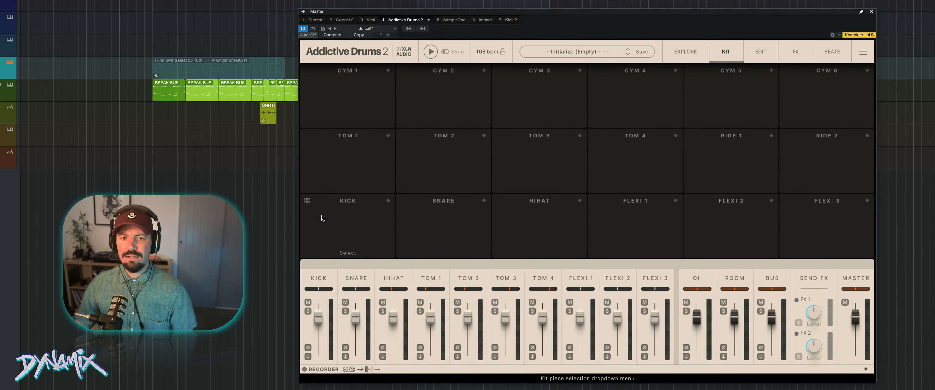
Step: Audition DW Collector's Series, Premier Gen-X and Ludwig Blue Oyster kicks and load the 20x14" Ludwig Blue Oyster in the kick slot
left_click(322, 217)
left_click(322, 215)
left_click(350, 210)
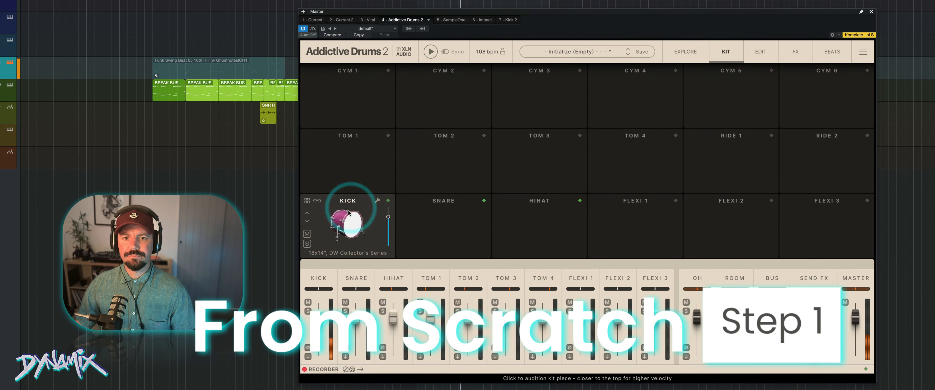
left_click(307, 201)
left_click(565, 120)
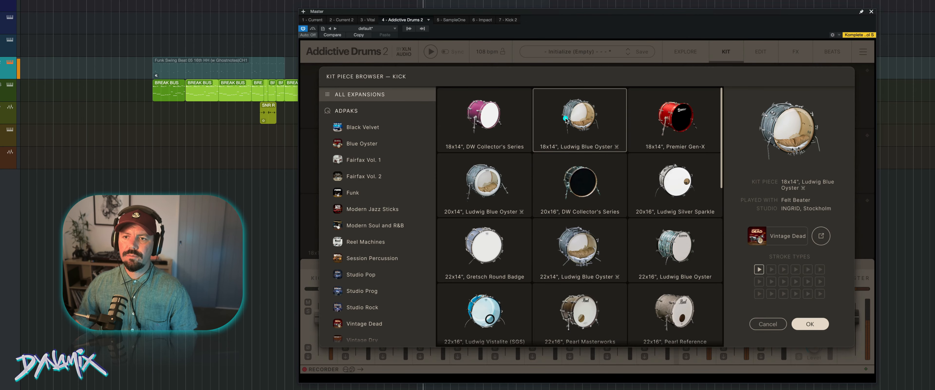
left_click(666, 122)
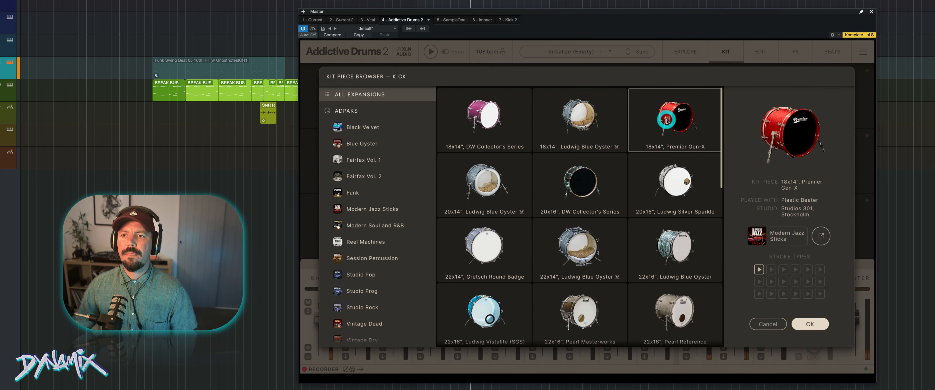
left_click(501, 175)
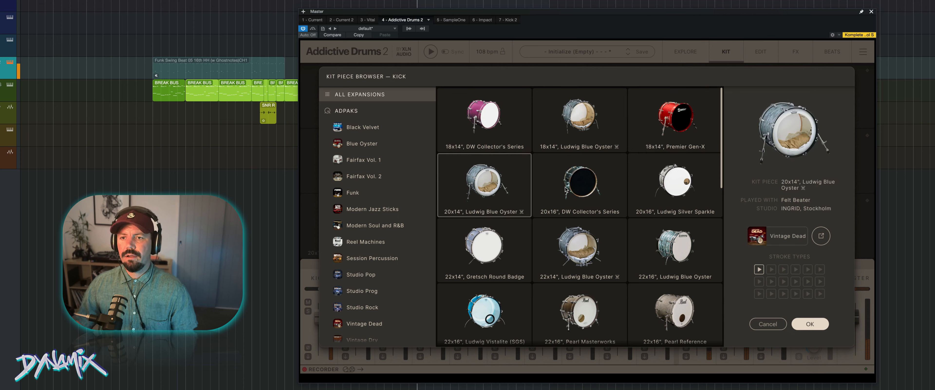
left_click(572, 122)
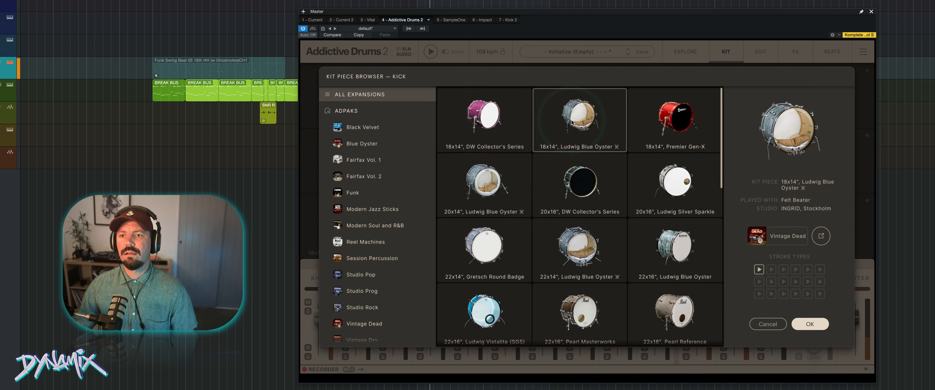
left_click(471, 195)
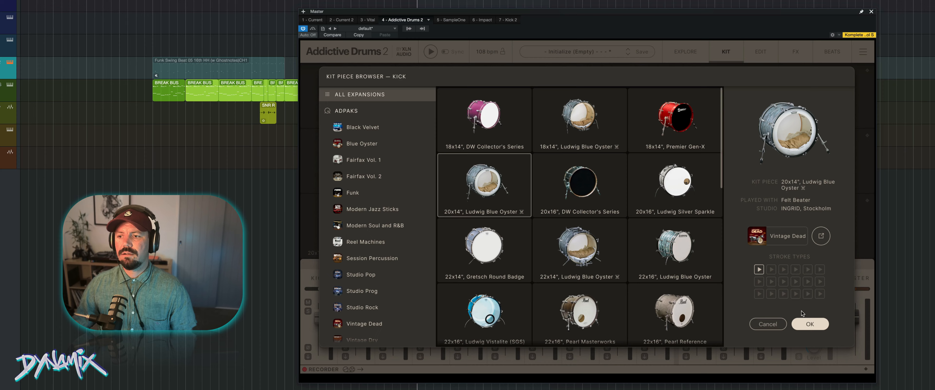
left_click(808, 322)
Step: Open the snare slot's kit piece browser and audition the snares from 10x4" Pearl Masterworks Piccolo through 14x5" Ludwig 20's Brass
left_click(438, 227)
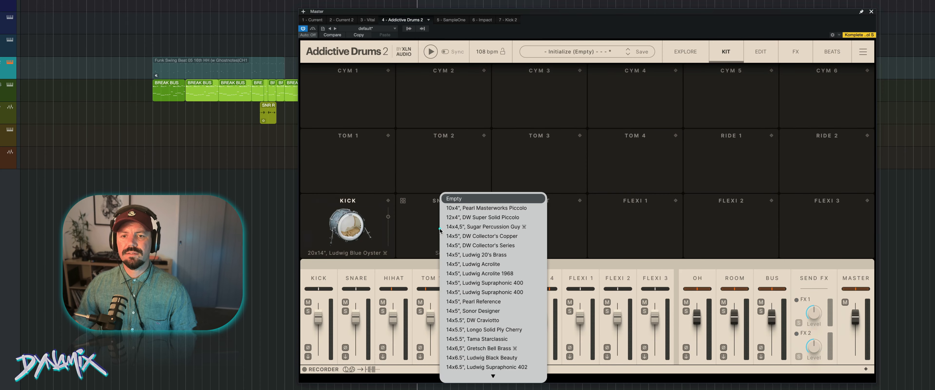
left_click(419, 214)
left_click(403, 200)
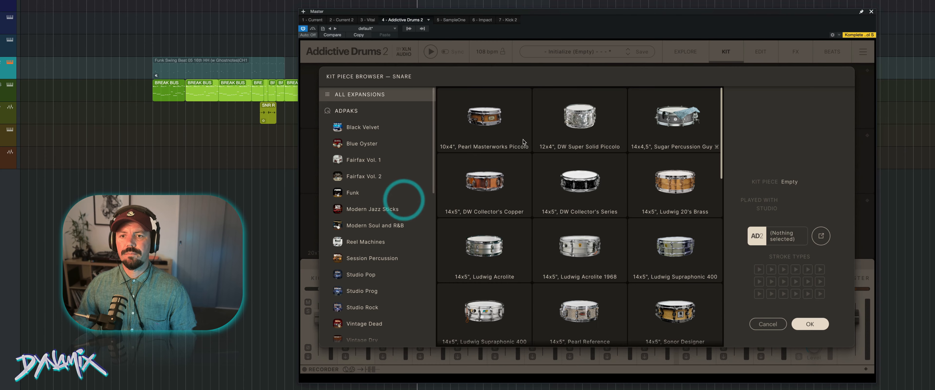
left_click(488, 125)
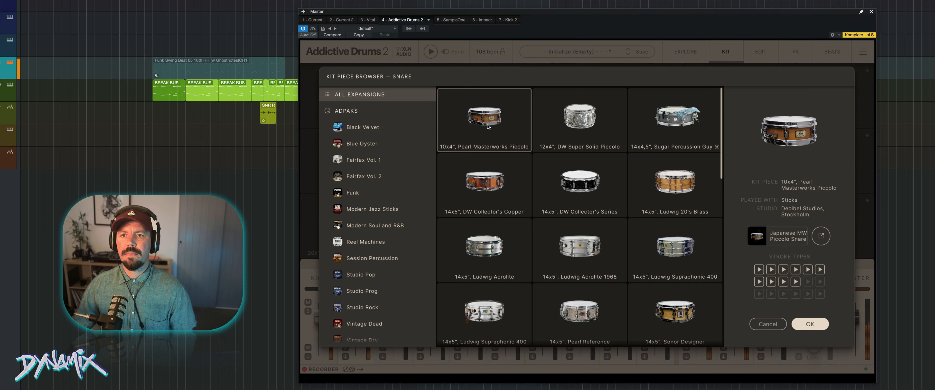
left_click(578, 117)
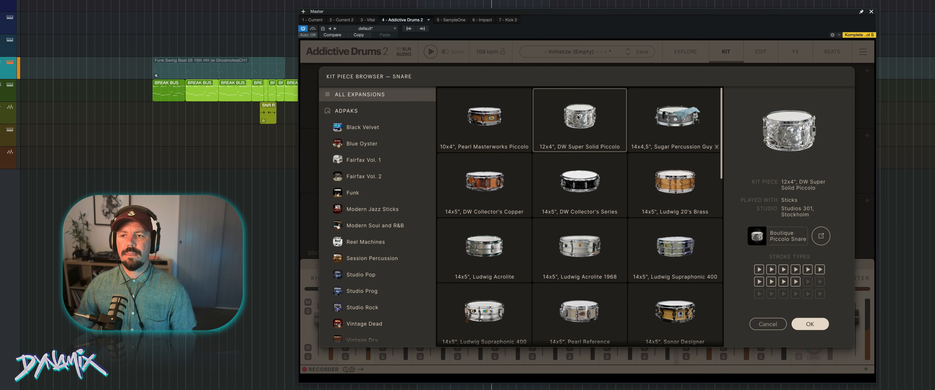
left_click(687, 117)
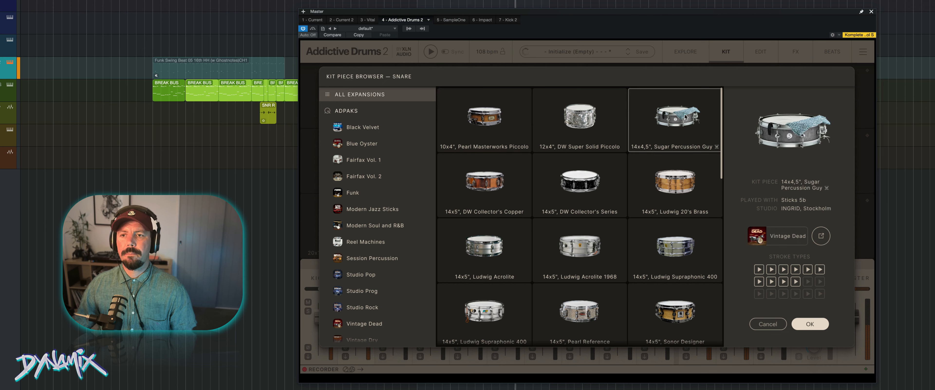
left_click(488, 181)
left_click(577, 183)
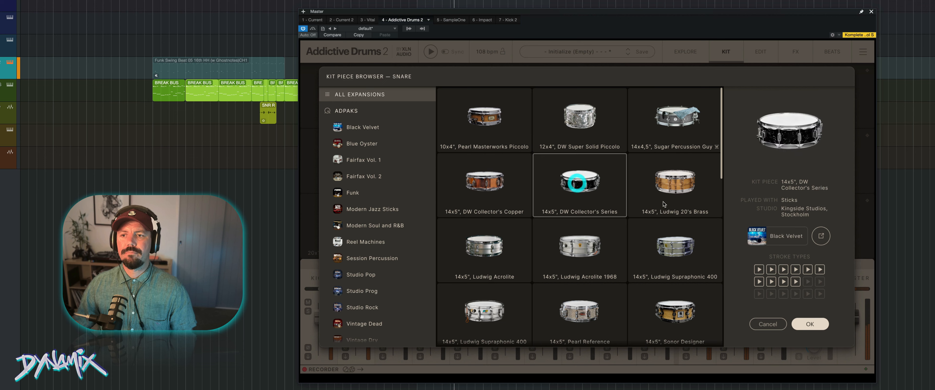
left_click(678, 185)
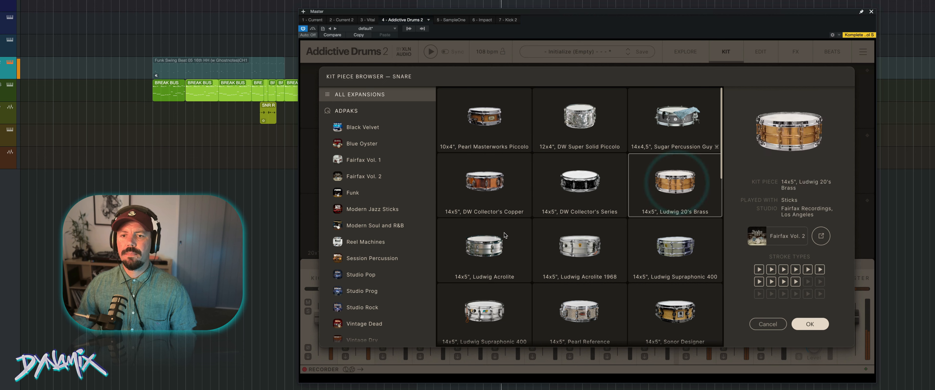
Step: Audition the 14x5" snares from Ludwig Acrolite through Ludwig Supraphonic 400 and Pearl Reference to Sonor Designer
left_click(494, 242)
scroll(494, 241, "down", 2)
left_click(580, 169)
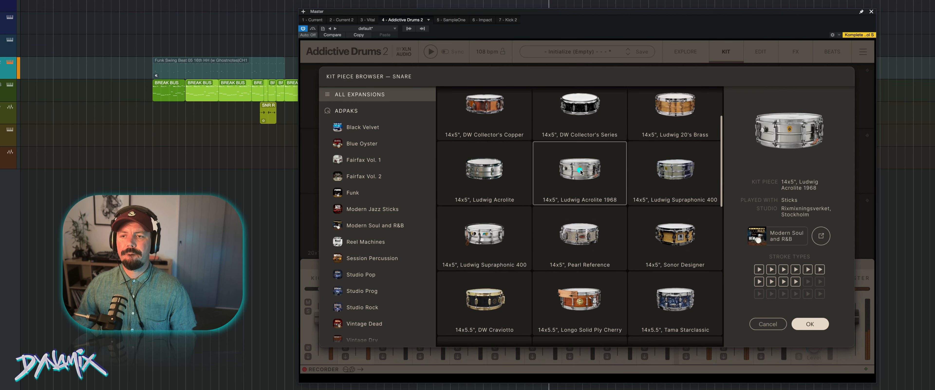
left_click(667, 169)
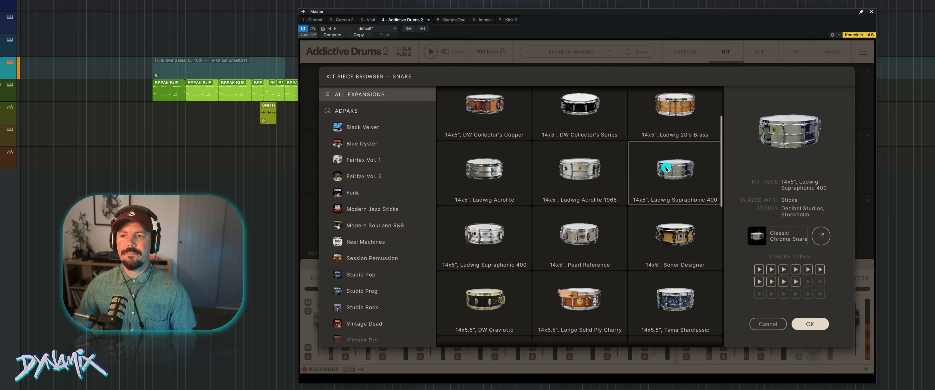
left_click(489, 238)
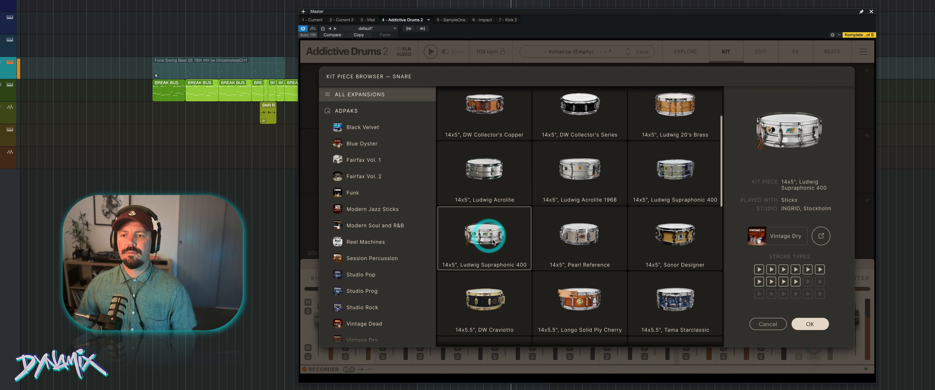
left_click(575, 237)
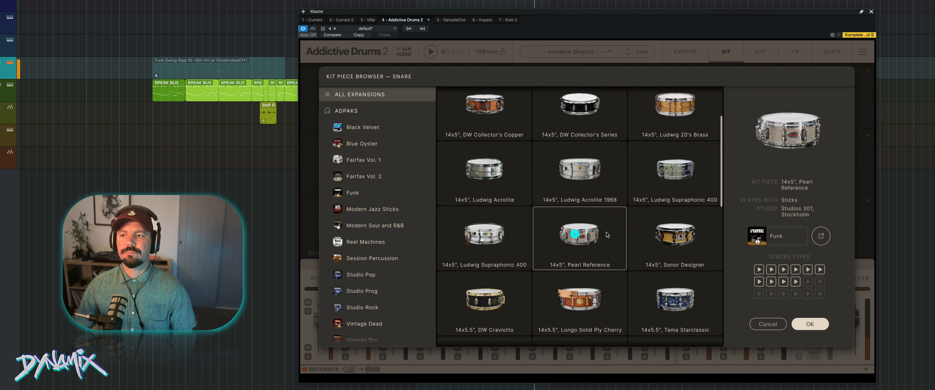
left_click(662, 237)
Step: Audition the snares from 14x5.5" DW Craviotto through 14x6.5" Ludwig Supraphonic 402
scroll(544, 203, "down", 3)
left_click(485, 180)
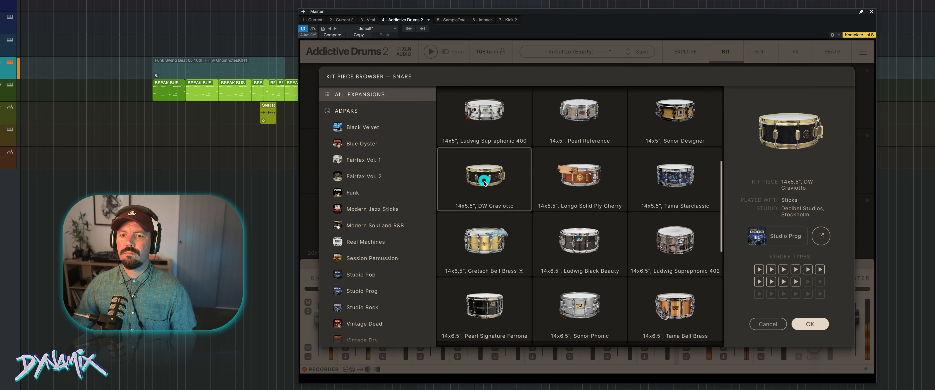
left_click(589, 178)
left_click(687, 175)
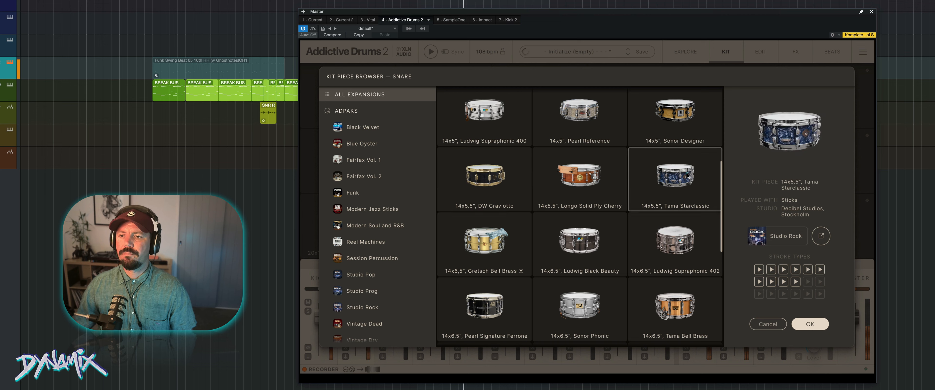
left_click(485, 247)
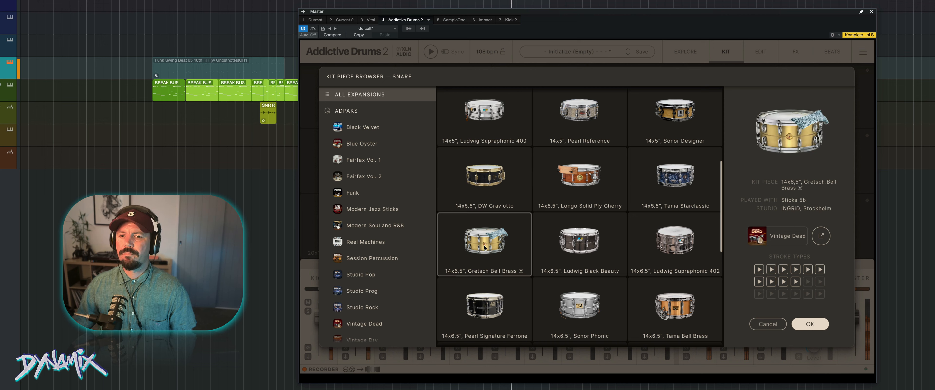
left_click(566, 240)
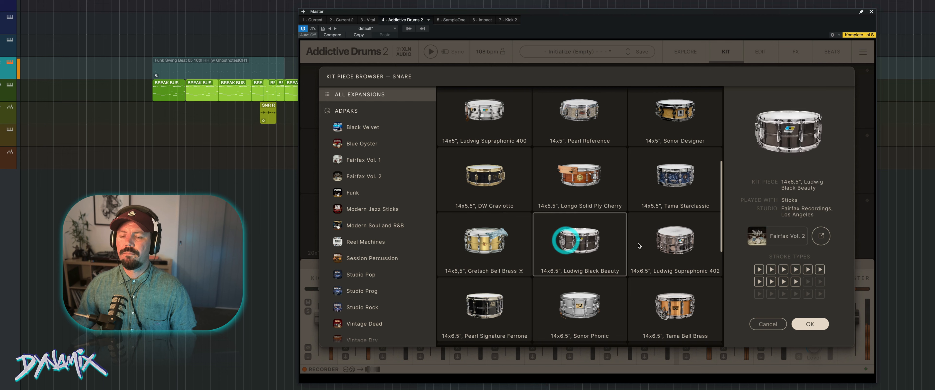
left_click(674, 241)
Step: Audition the 14x6.5" Pearl Signature Ferrone, Sonor Phonic and Tama Bell Brass snares and the 14x7" Craviotto Custom Shop
scroll(613, 176, "down", 3)
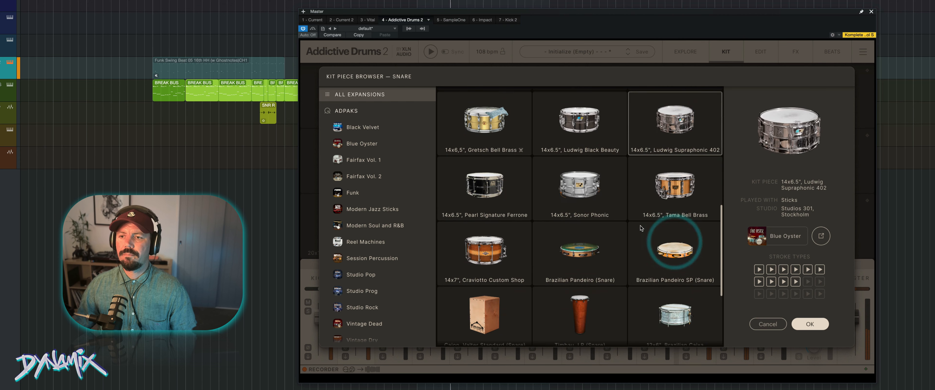
left_click(496, 181)
left_click(570, 185)
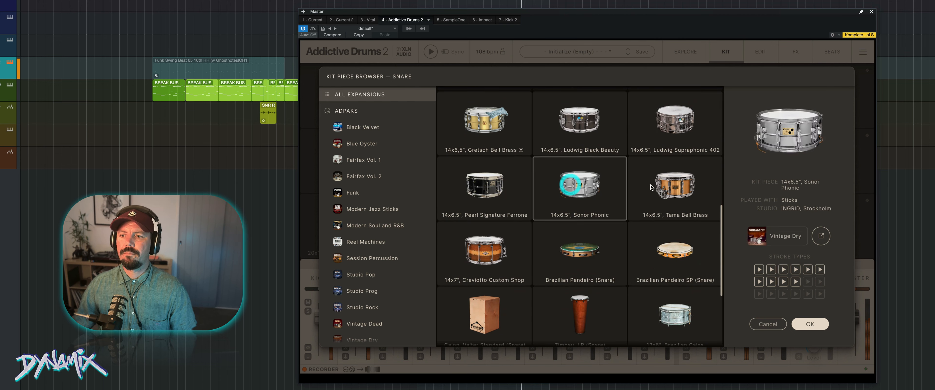
left_click(677, 184)
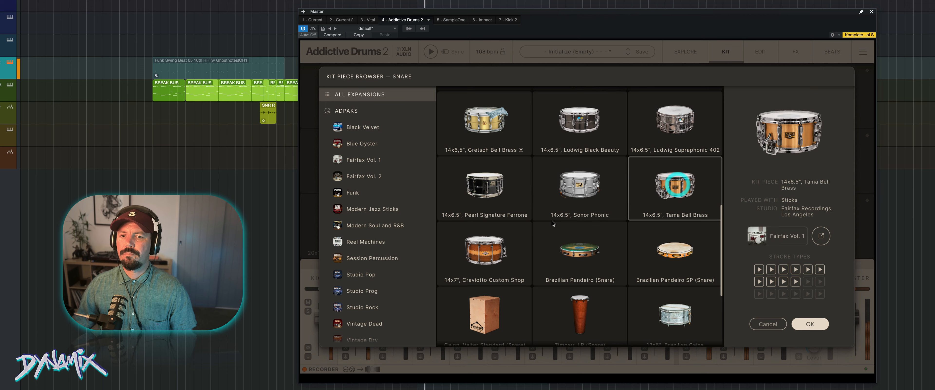
left_click(487, 255)
Step: Audition the 12x6" Brazilian Caixa and the DMX, 909, 808 and LinnDrum snares
scroll(487, 255, "down", 3)
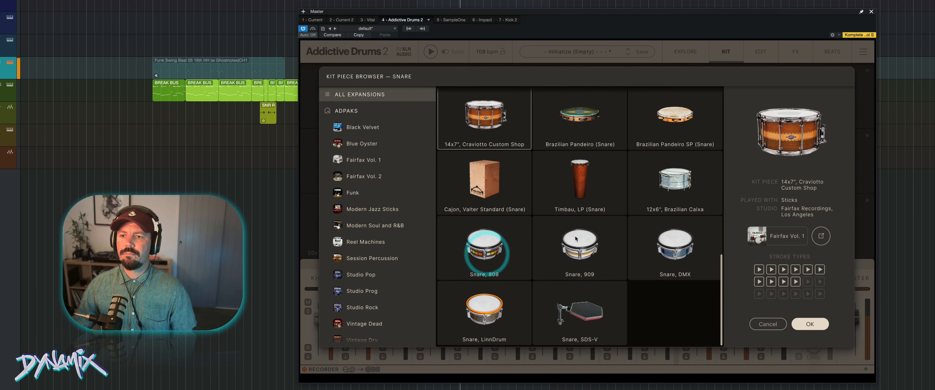
left_click(660, 186)
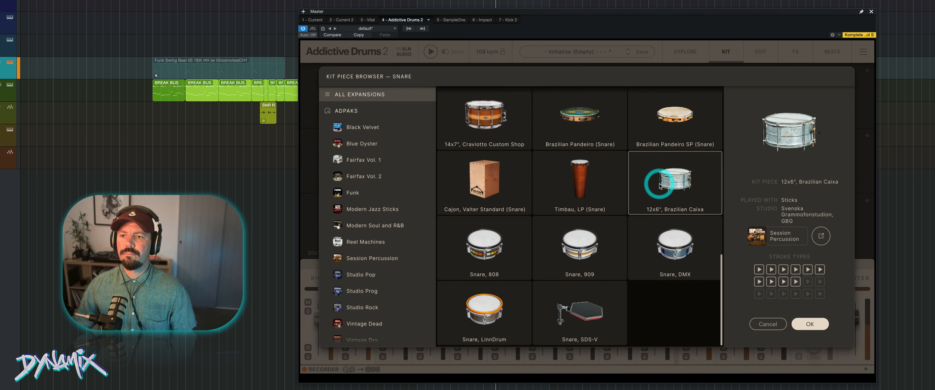
left_click(671, 243)
left_click(588, 243)
left_click(486, 249)
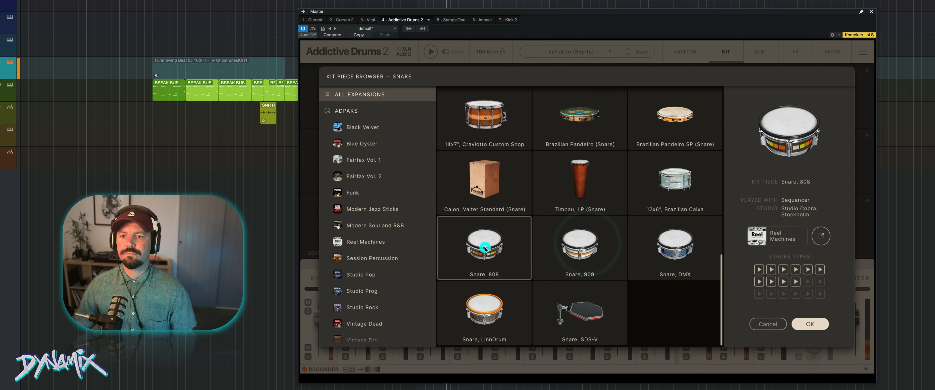
left_click(482, 308)
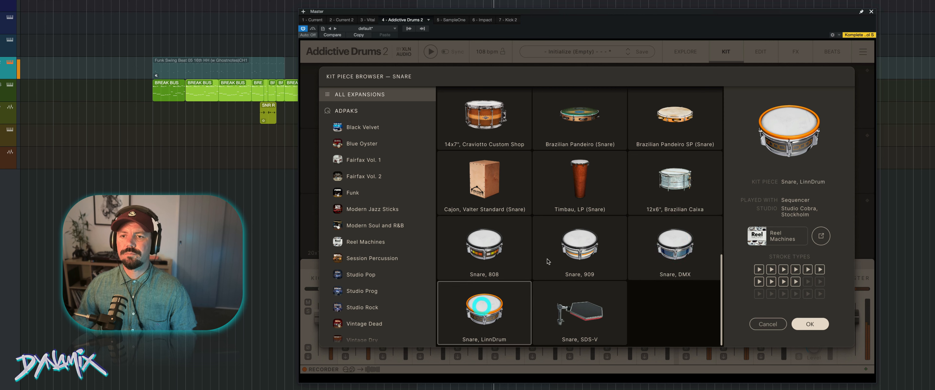
Step: Load the 14x5.5" DW Craviotto in the snare slot
scroll(483, 305, "up", 5)
left_click(491, 198)
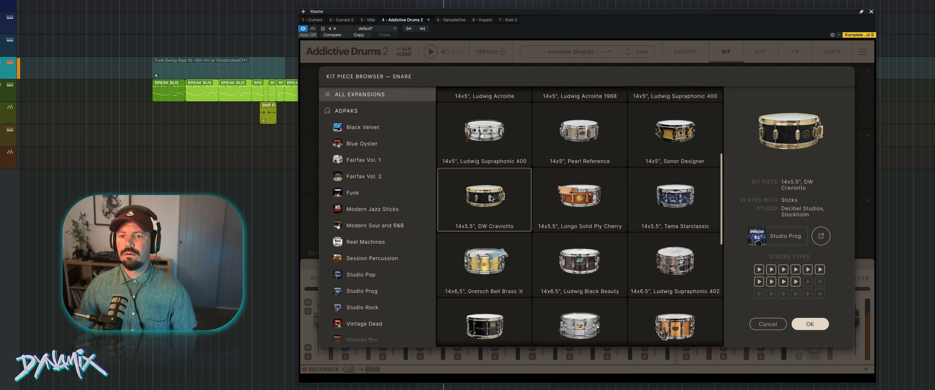
left_click(810, 322)
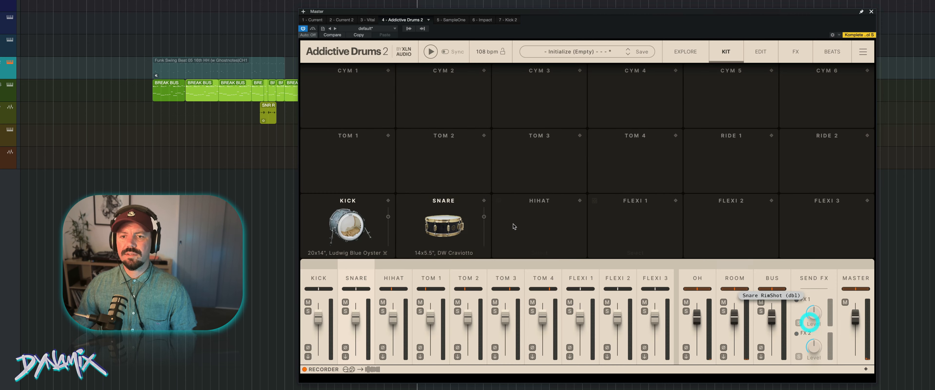
Step: Put the 13" Paiste Heavy in the hi-hat slot, open its kit piece browser and audition hats through 14" Sabian AAX Studio Hats
left_click(532, 225)
left_click(560, 208)
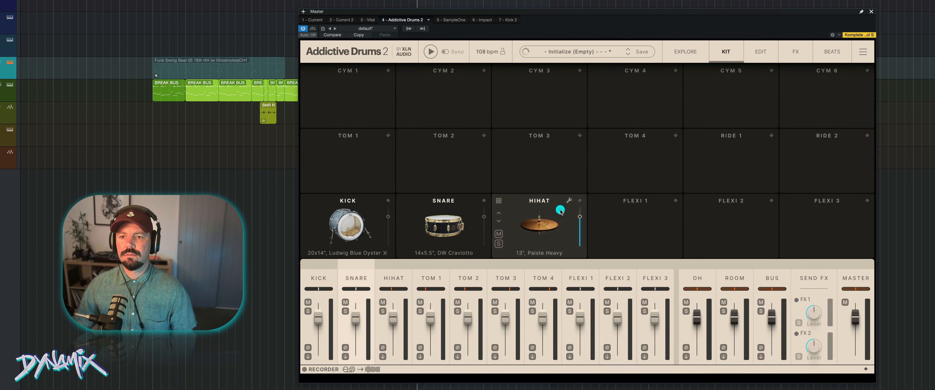
left_click(499, 202)
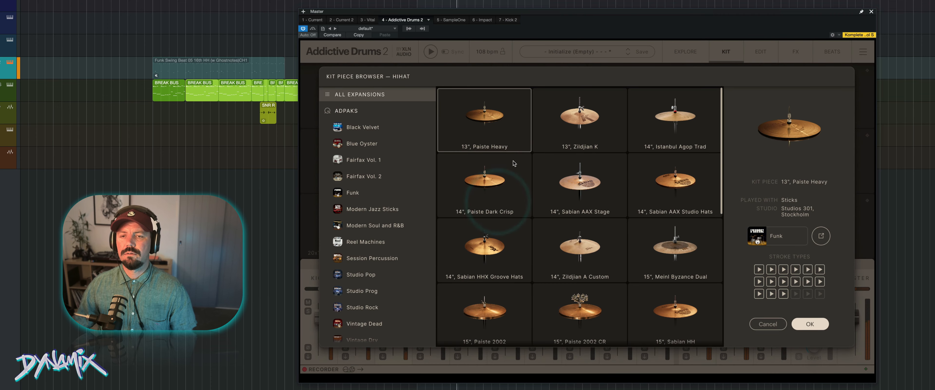
left_click(584, 121)
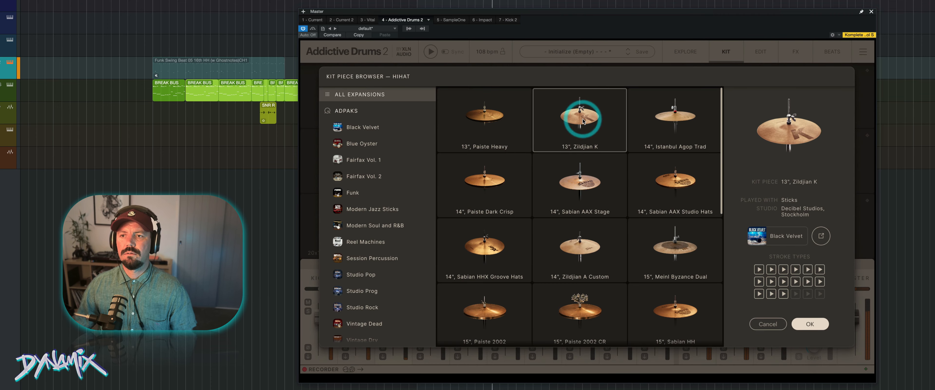
left_click(683, 120)
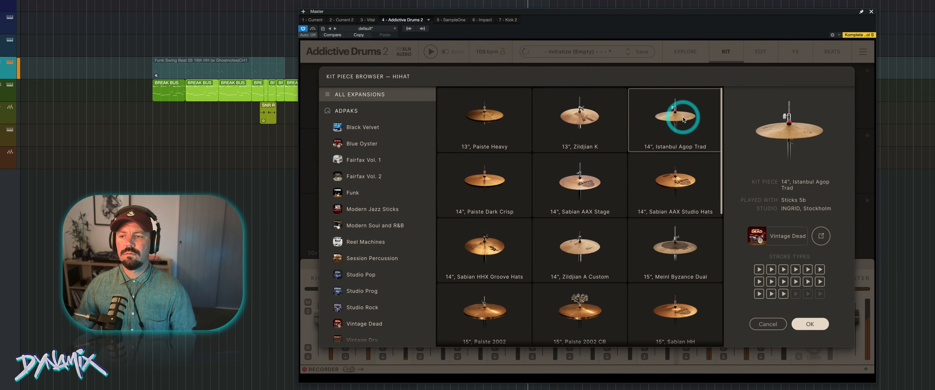
left_click(489, 189)
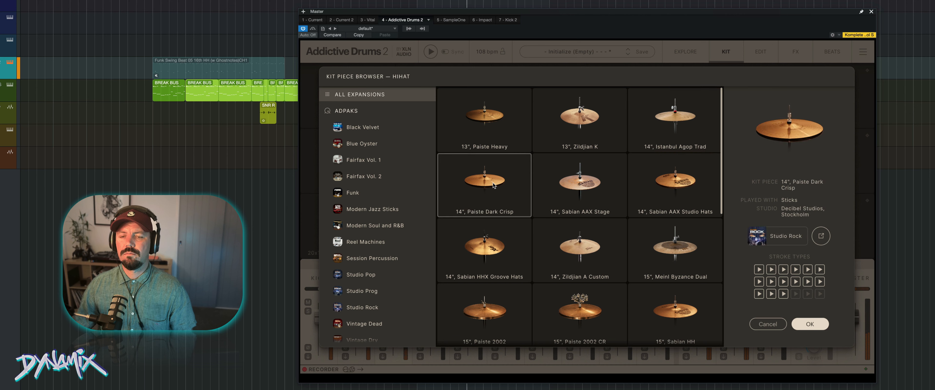
left_click(580, 184)
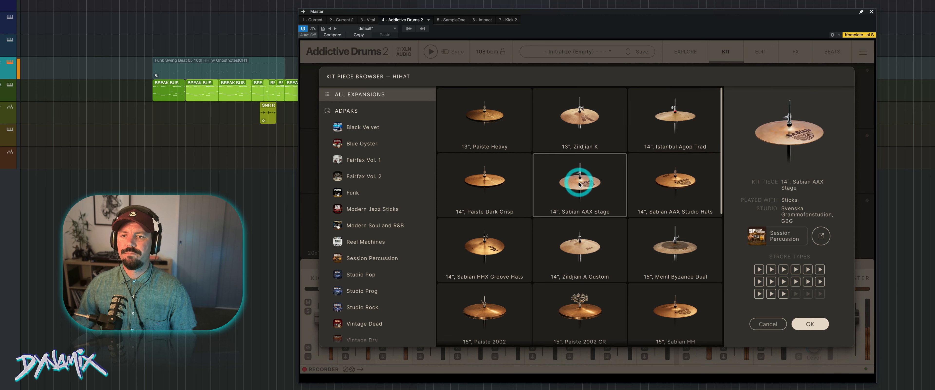
left_click(668, 181)
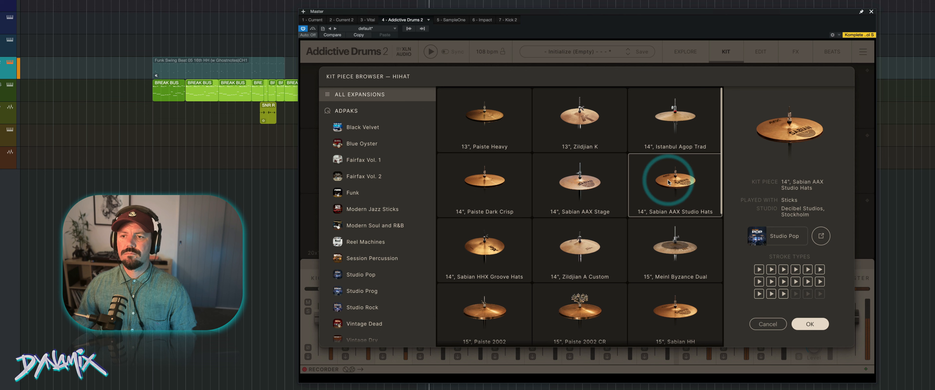
Step: Audition Sabian HHX Groove Hats, Zildjian A Custom, Meinl Byzance Dual and Sabian HH, and load the 14" Sabian AAX Studio Hats in the hi-hat slot
left_click(499, 244)
left_click(578, 242)
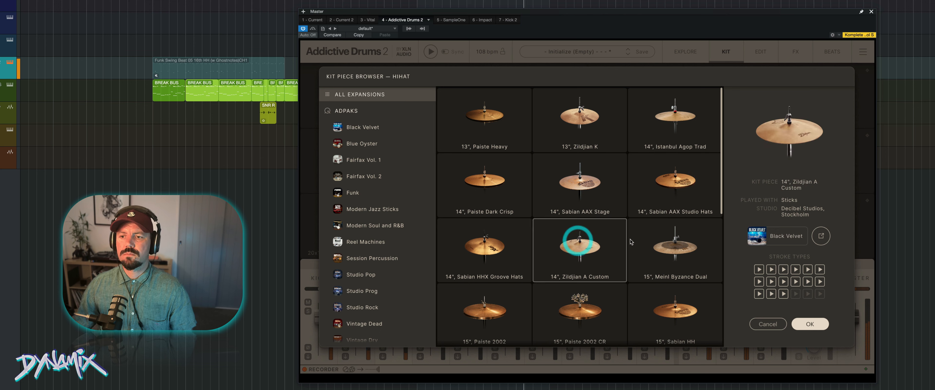
left_click(669, 249)
scroll(669, 248, "down", 2)
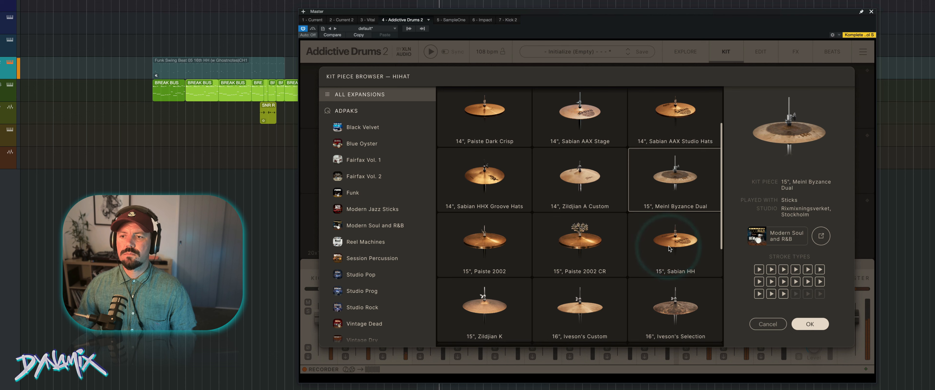
left_click(670, 247)
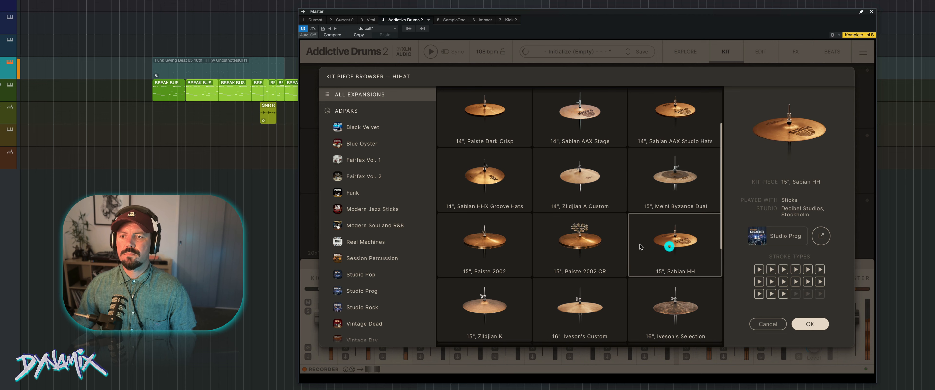
left_click(675, 129)
left_click(810, 324)
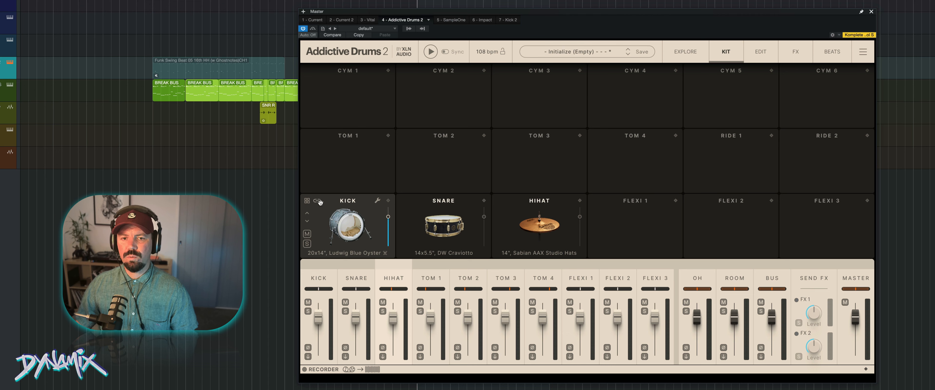
Step: Open the kick for editing and mute the overhead and room channels
left_click(377, 201)
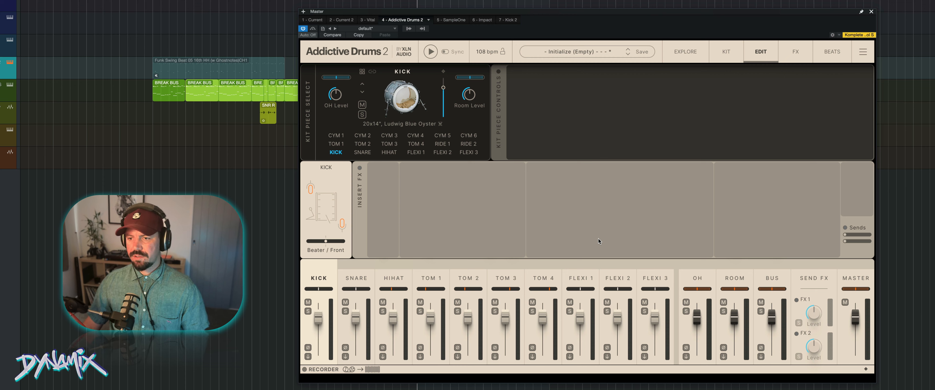
left_click(685, 302)
left_click(723, 301)
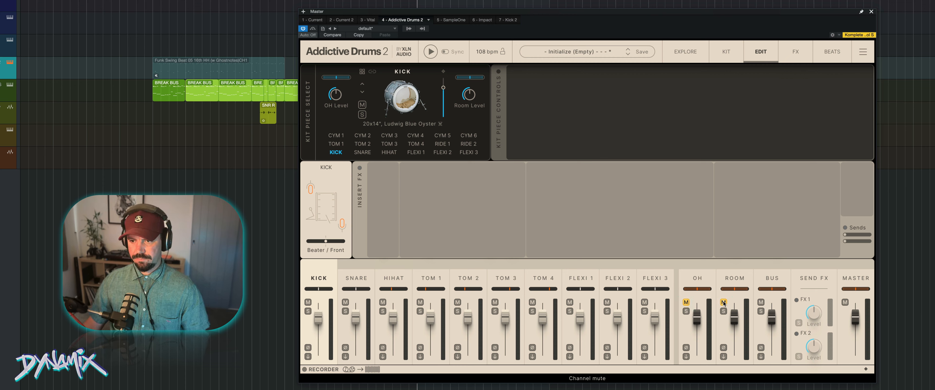
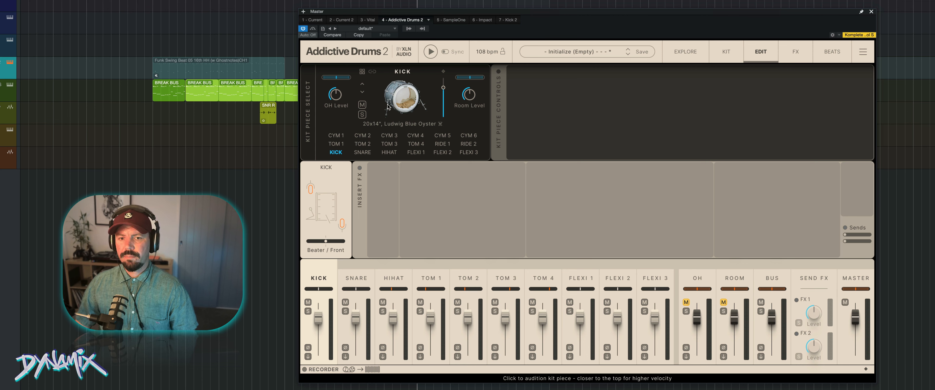
Step: Enable the kick's kit piece controls, solo the kick and play the beat
left_click(499, 72)
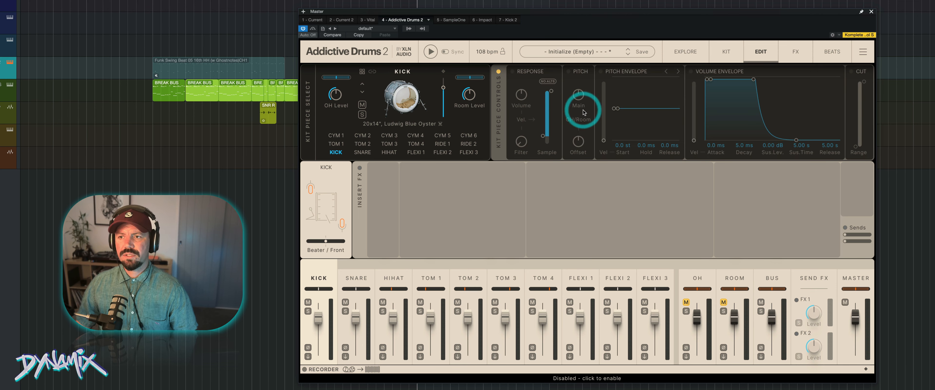
left_click(361, 115)
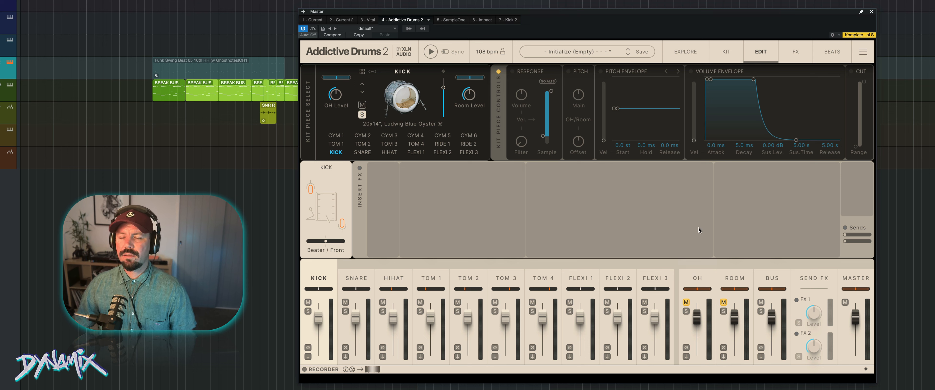
key("space")
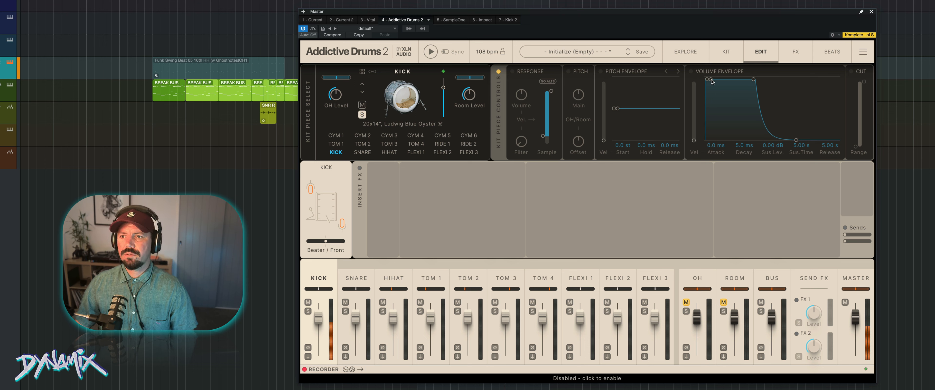
Step: Tighten the kick's volume envelope to 8.3 ms decay, -1.03 dB sustain level, 50.6 ms sustain time and 199 ms release
left_click_drag(711, 80, 714, 82)
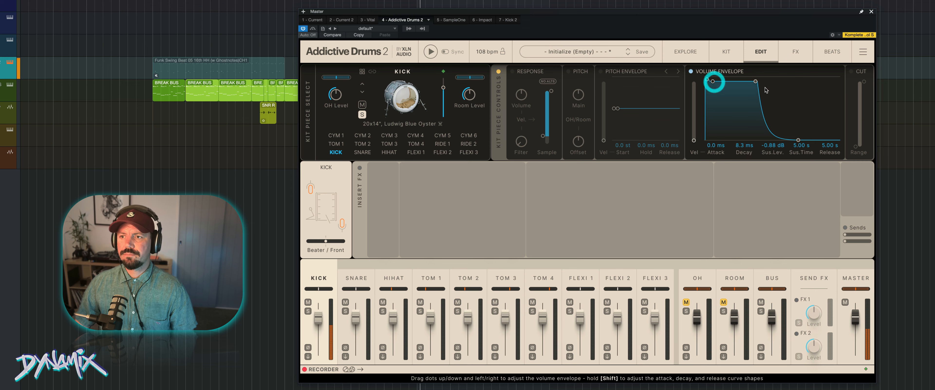
left_click_drag(799, 140, 753, 141)
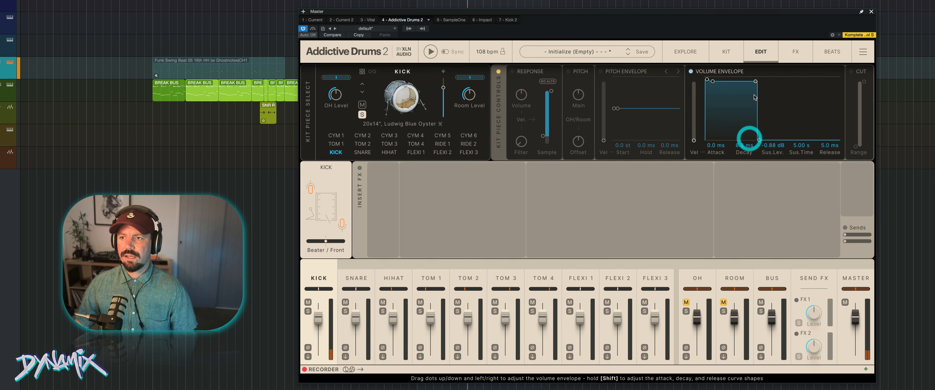
left_click_drag(755, 83, 720, 86)
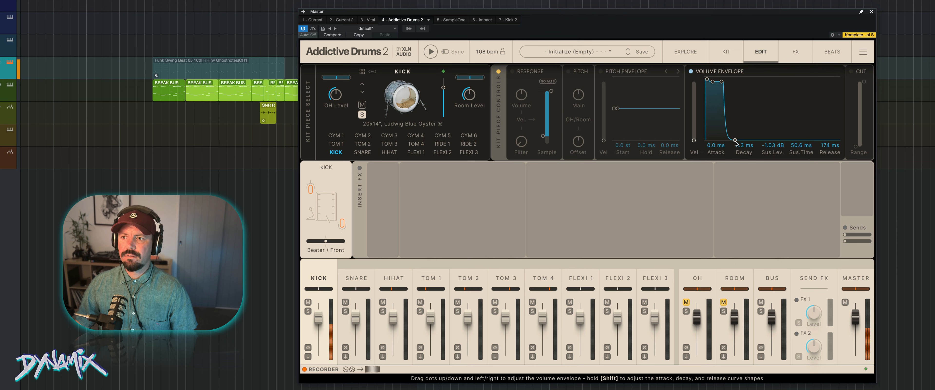
left_click_drag(736, 141, 737, 141)
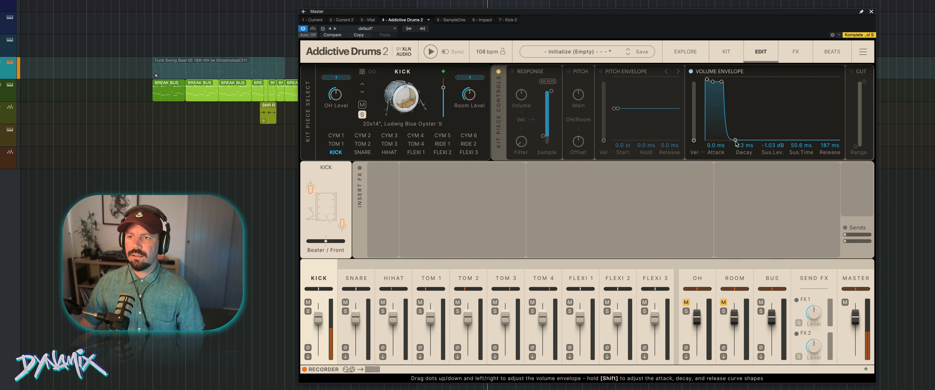
left_click(737, 142)
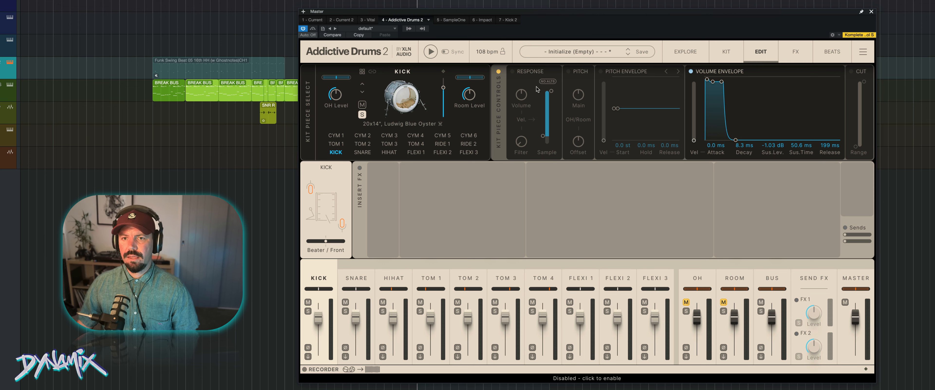
Step: Turn on the kick's Response module, enable No Alts and raise the lower limit of the sample selection range
left_click(512, 71)
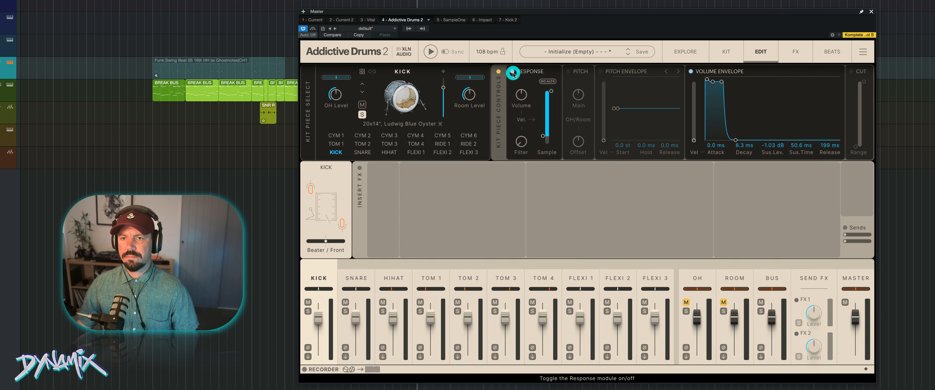
left_click(548, 82)
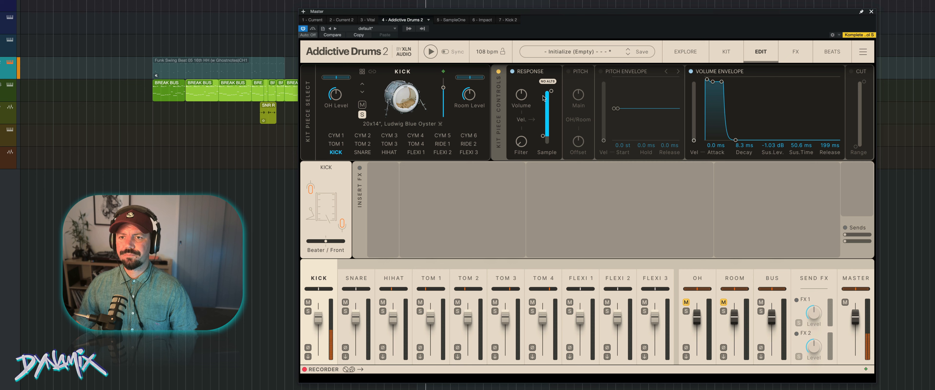
mouse_move(551, 91)
left_mouse_down()
mouse_move(551, 133)
mouse_move(551, 92)
left_mouse_up()
left_click_drag(544, 136, 543, 122)
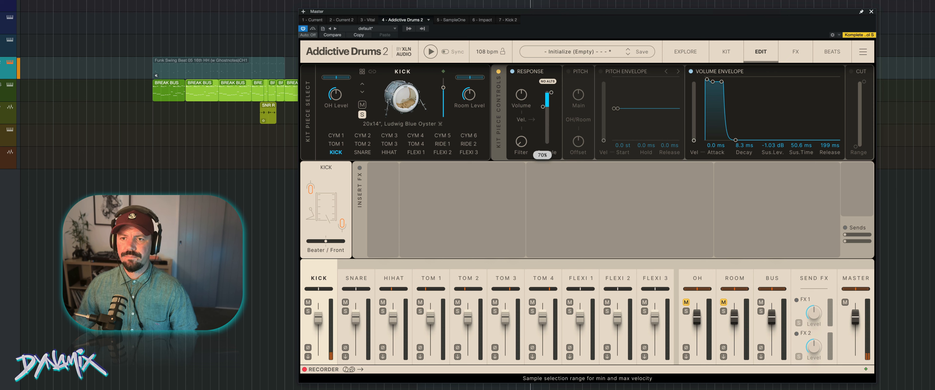
left_click_drag(543, 108, 543, 117)
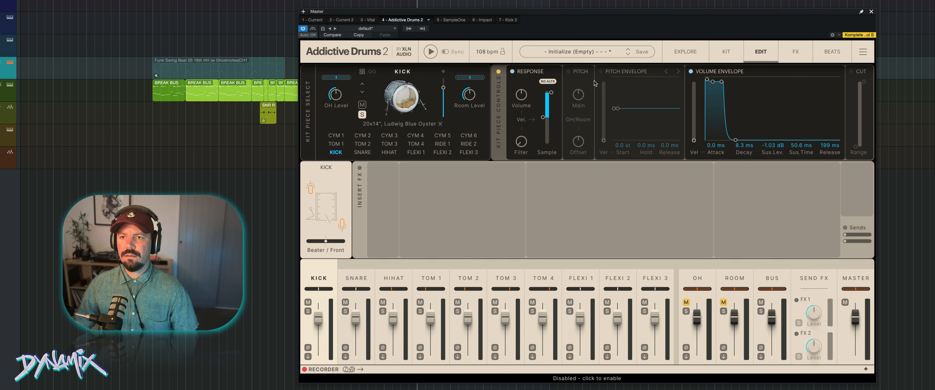
Step: Turn on the kick's Tone Designer with start at 1%, decay at 37.8 ms and end at 43%
left_click(601, 72)
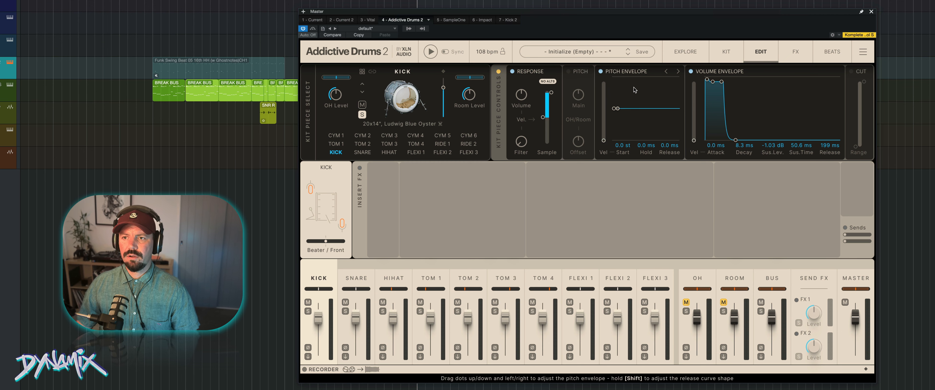
left_click(678, 72)
left_click(678, 72)
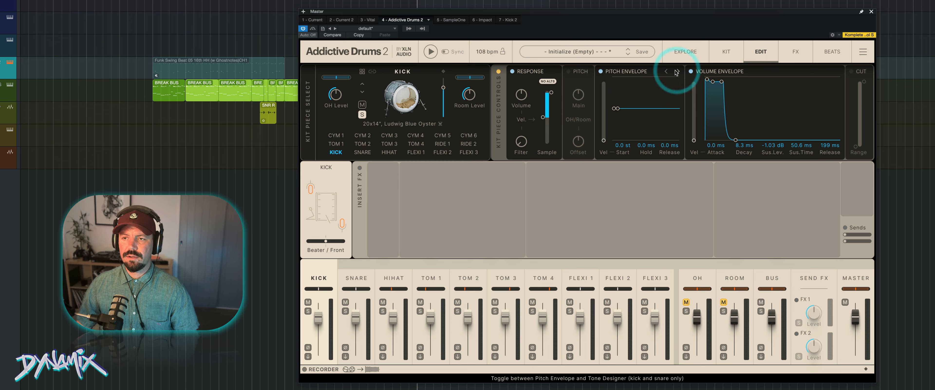
left_click(668, 72)
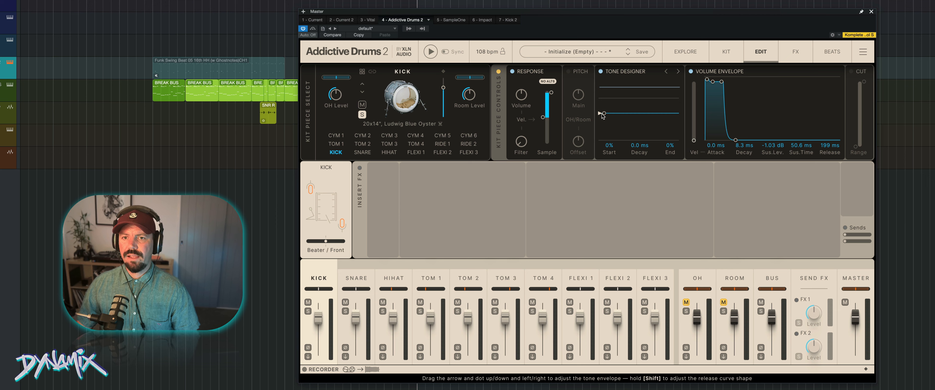
mouse_move(603, 114)
left_mouse_down()
mouse_move(607, 101)
mouse_move(636, 109)
mouse_move(620, 91)
mouse_move(612, 103)
left_mouse_up()
Step: Enable the kick's Pitch module, try different main pitch settings and reset the main pitch to default
left_click(569, 71)
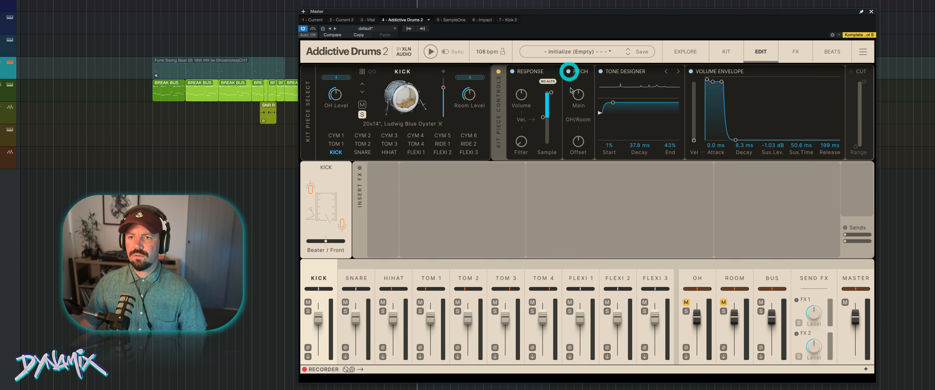
left_click(579, 95)
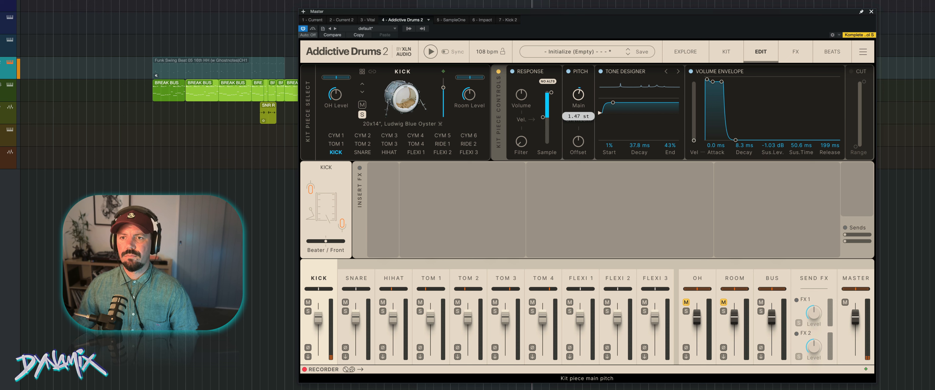
left_click_drag(578, 95, 581, 91)
left_click(578, 97, "alt")
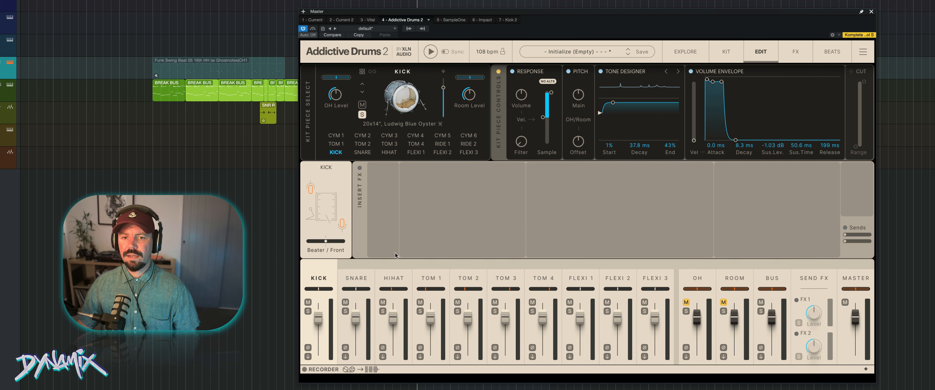
Step: Switch editing from the kick to the snare, solo the snare and enable its kit piece controls
left_click(357, 277)
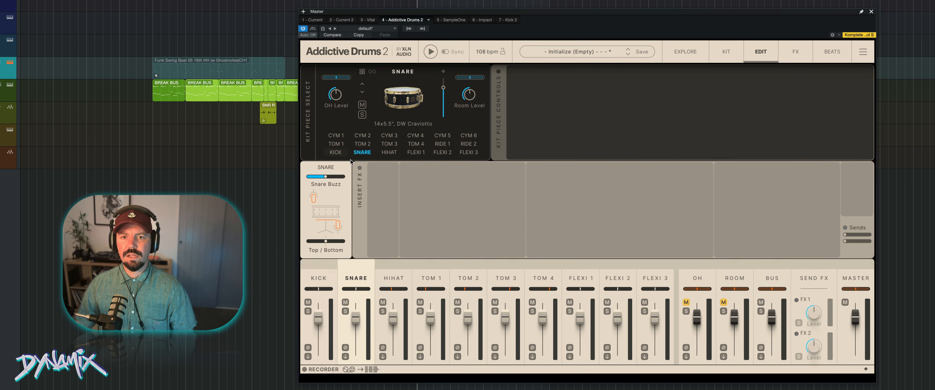
left_click(336, 152)
left_click(363, 152)
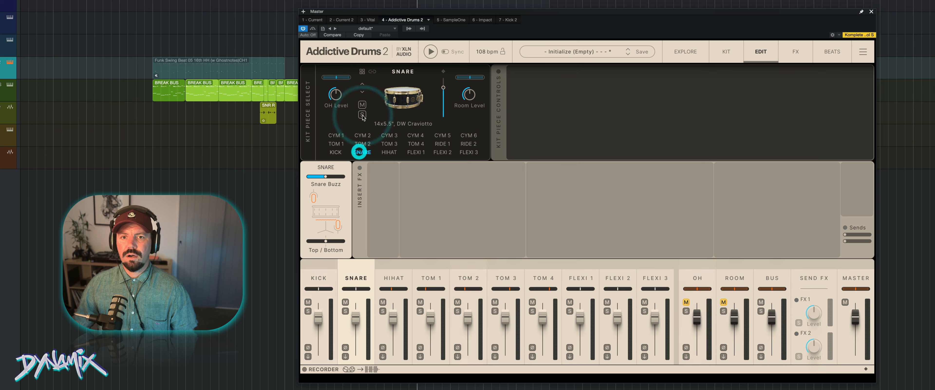
left_click(560, 125)
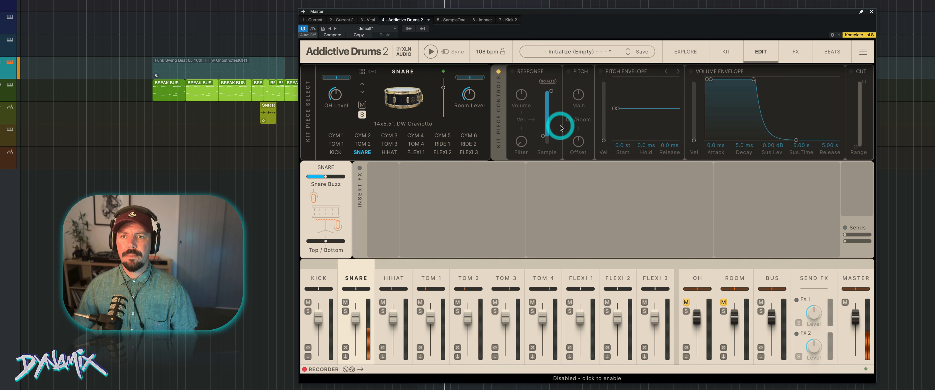
Step: Turn on the snare's volume envelope and shape it to -1.32 dB sustain level, 70.6 ms sustain time and 163 ms release
left_click(691, 71)
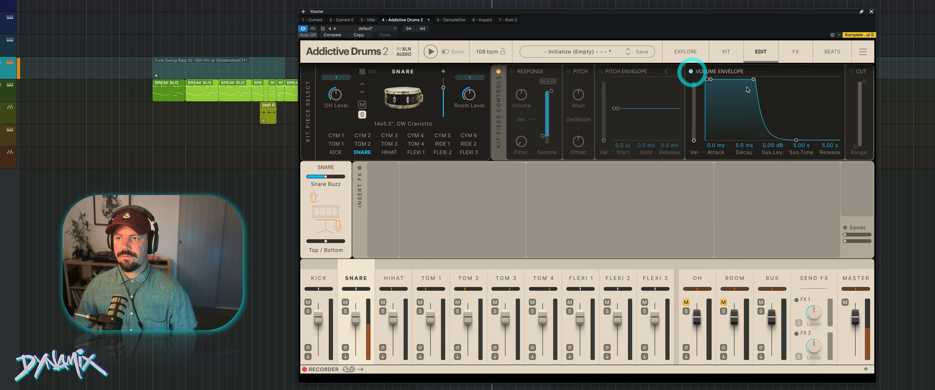
left_click_drag(754, 79, 740, 84)
left_click_drag(752, 142, 744, 140)
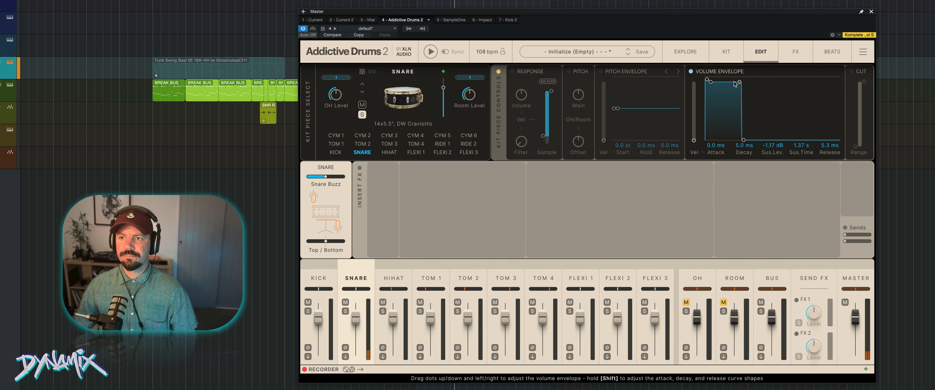
left_click_drag(735, 84, 721, 85)
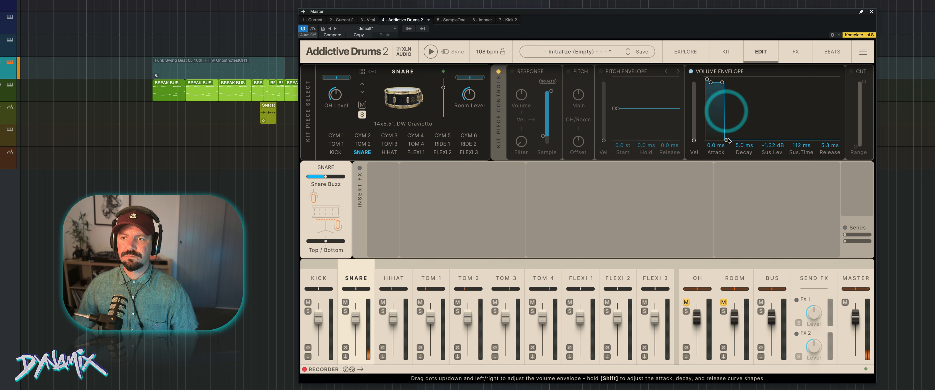
left_click_drag(728, 140, 734, 140)
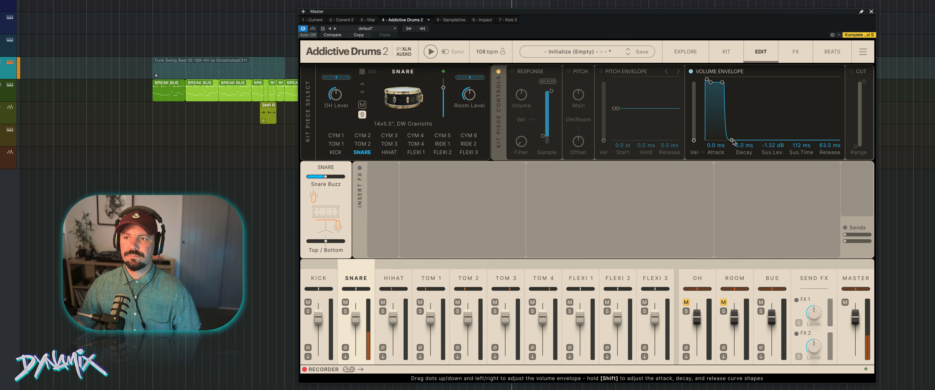
left_click_drag(733, 140, 727, 140)
left_click_drag(722, 100, 721, 83)
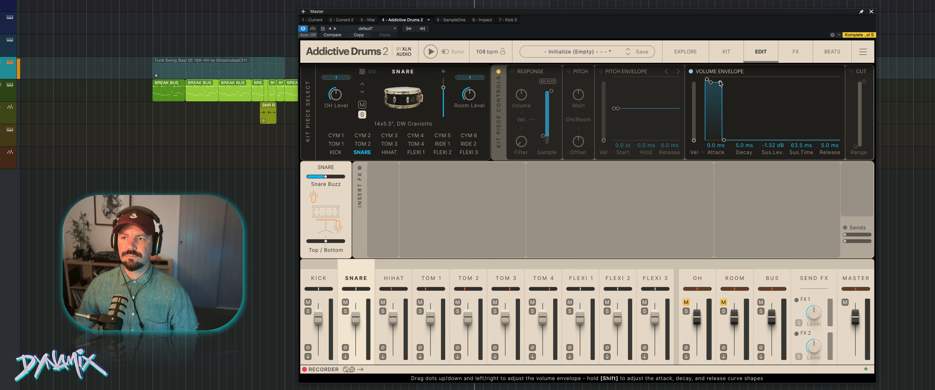
left_click_drag(724, 140, 738, 140)
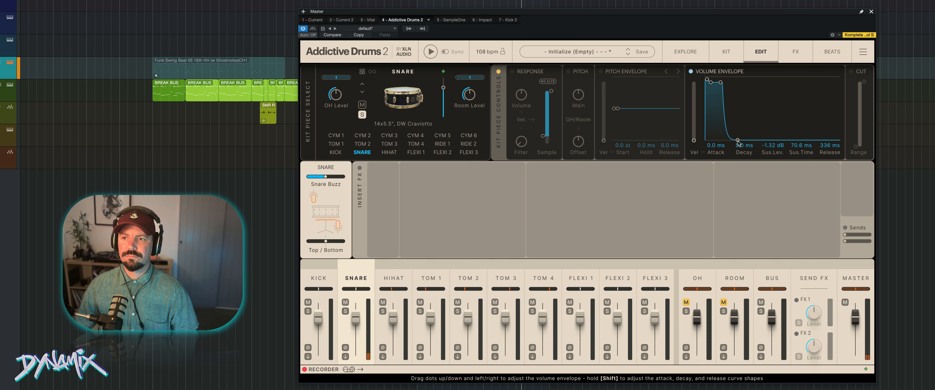
left_click(735, 141)
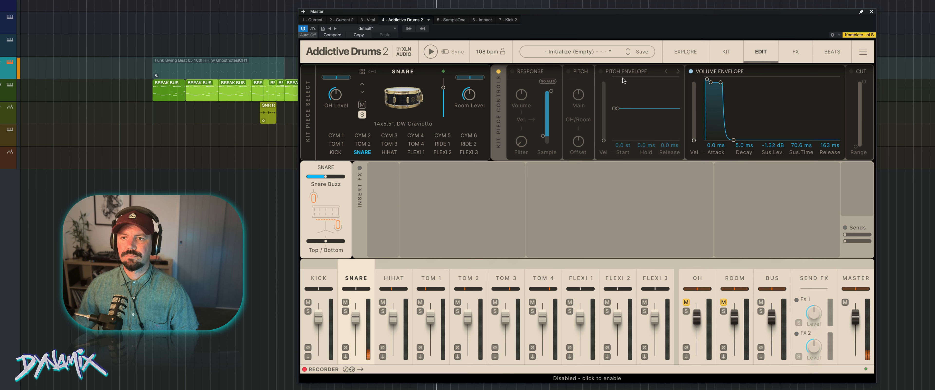
Step: Turn on the snare's Tone Designer and shape it to 50% start, 188 ms decay and 23% end
left_click(601, 71)
left_click(678, 71)
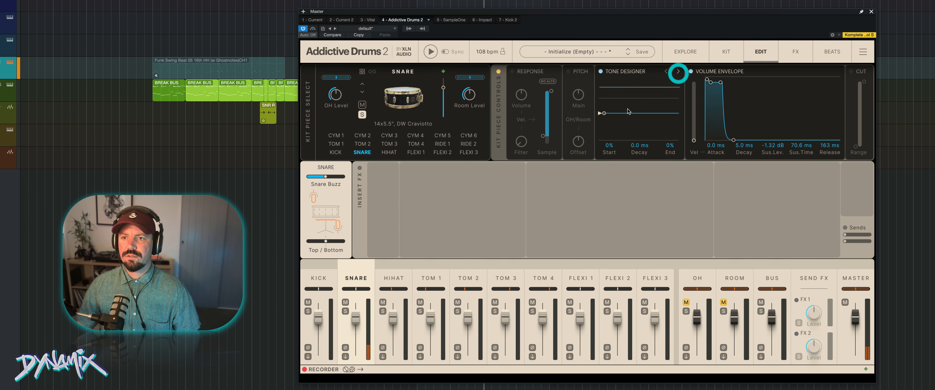
mouse_move(611, 109)
left_mouse_down()
mouse_move(616, 90)
mouse_move(632, 116)
mouse_move(623, 125)
mouse_move(625, 110)
left_mouse_up()
left_click_drag(608, 145, 616, 105)
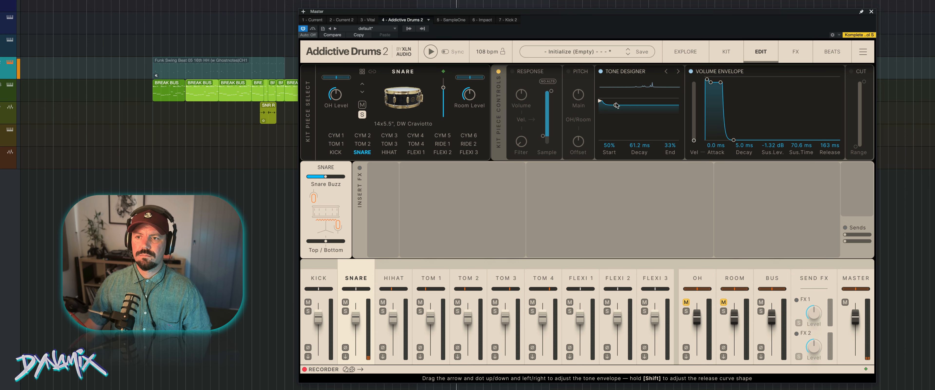
double_click(639, 147)
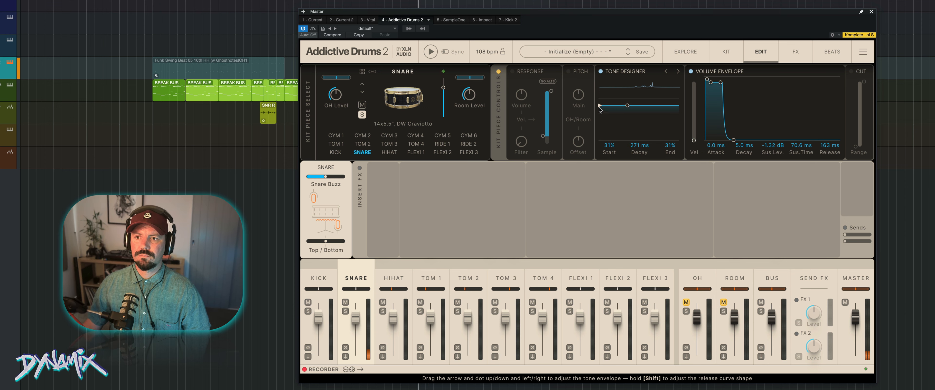
mouse_move(626, 105)
left_mouse_down()
mouse_move(623, 97)
mouse_move(624, 117)
left_mouse_up()
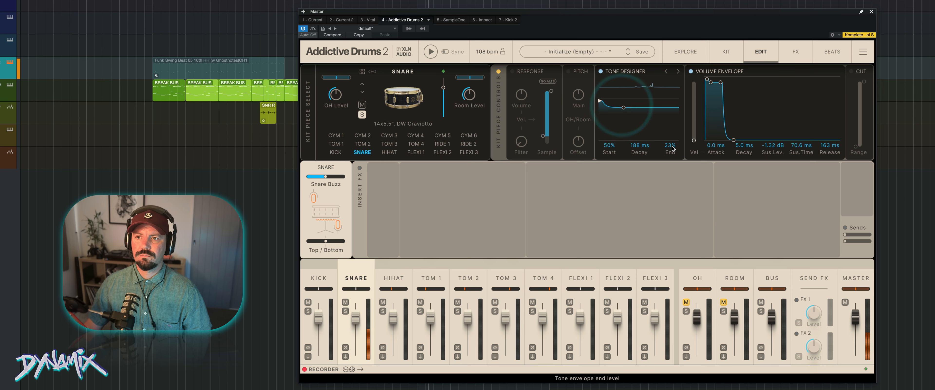
Step: Set the snare's Tone Designer end level to 30% and turn on its Response module with No Alts enabled
left_click_drag(671, 160, 671, 140)
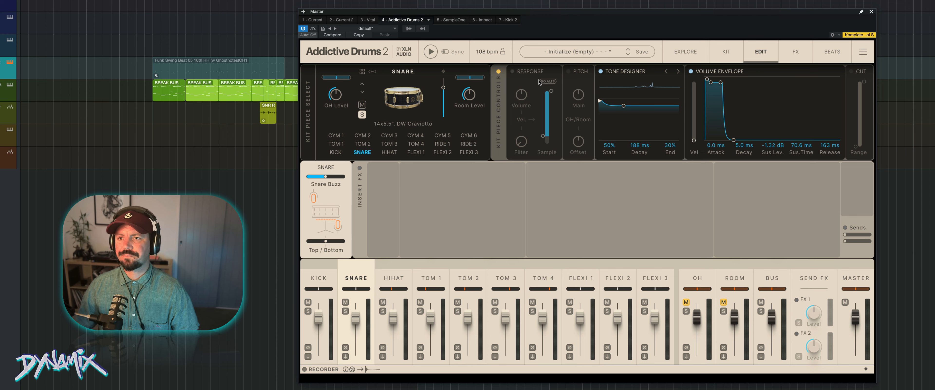
left_click(513, 72)
left_click(552, 82)
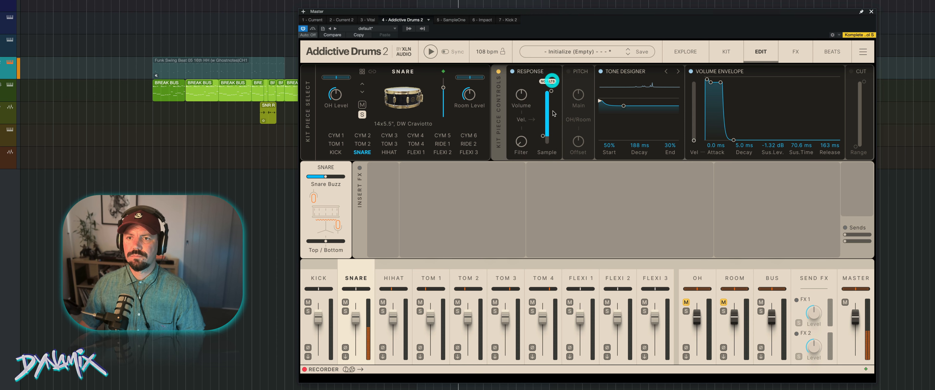
Step: Try narrow low sample selection ranges for the snare, then set the range to cover roughly the upper half
left_click_drag(543, 135, 551, 96)
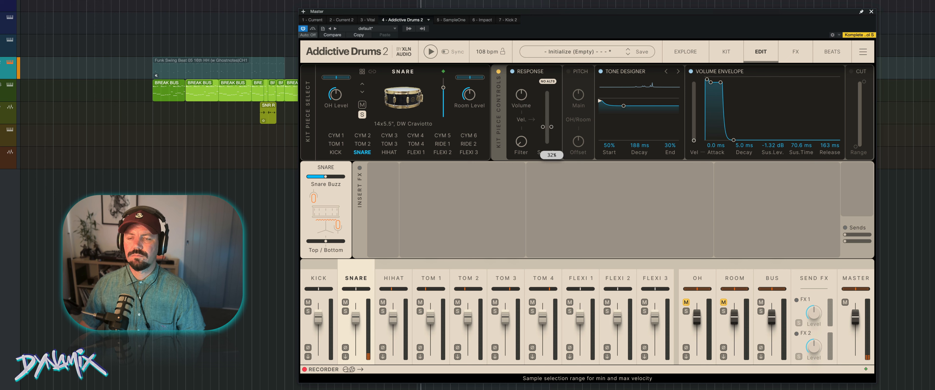
left_click_drag(551, 126, 551, 136)
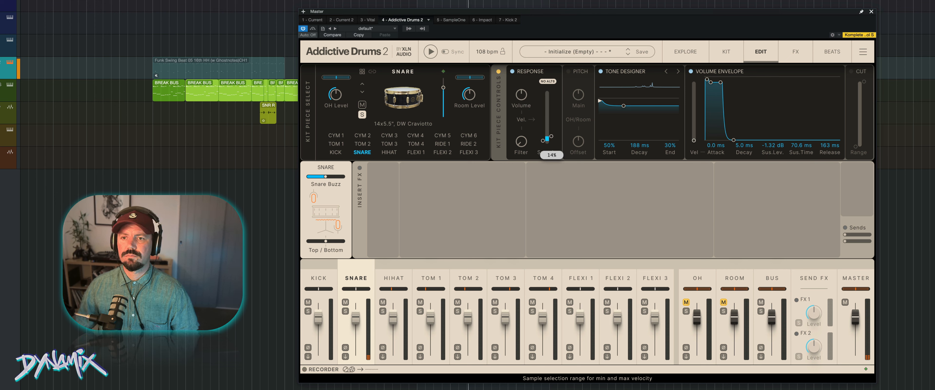
left_click_drag(551, 95, 551, 92)
left_click_drag(543, 140, 543, 128)
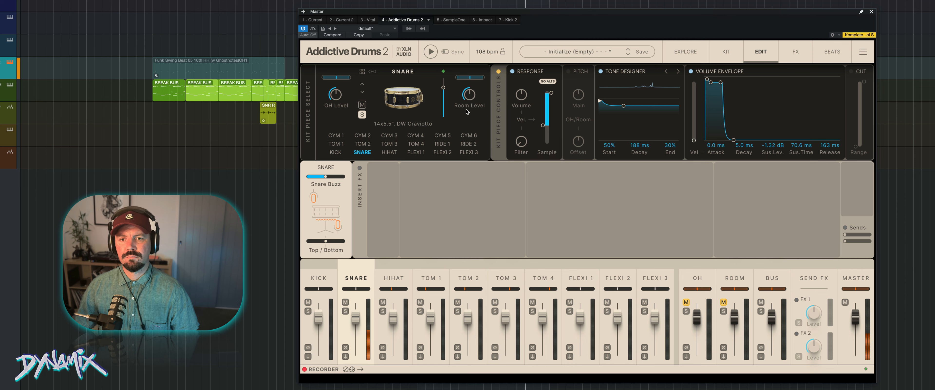
Step: Unsolo the snare, switch editing to the hi-hat, solo it and enable its kit piece controls
left_click(406, 267)
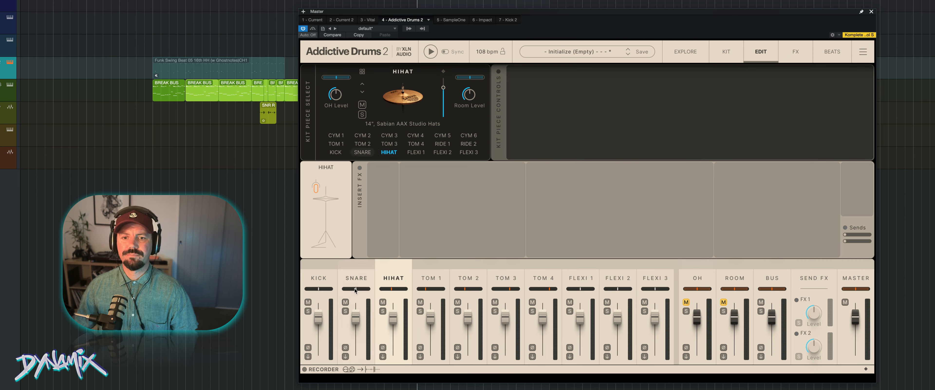
left_click(362, 151)
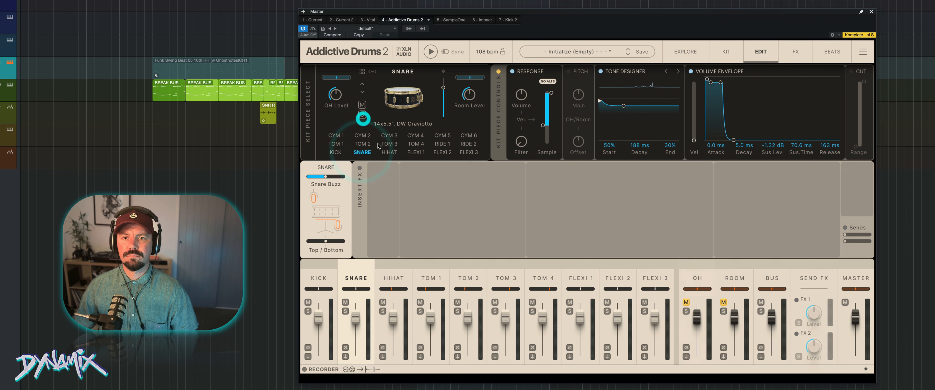
left_click(389, 152)
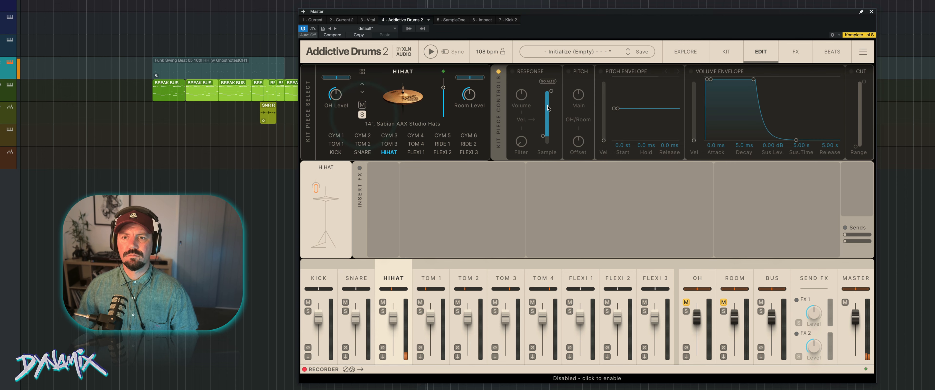
left_click(547, 106)
Step: Turn on the hi-hat's volume envelope and shape it to -1.62 dB sustain level, 56.8 ms sustain time and 521 ms release
left_click(692, 72)
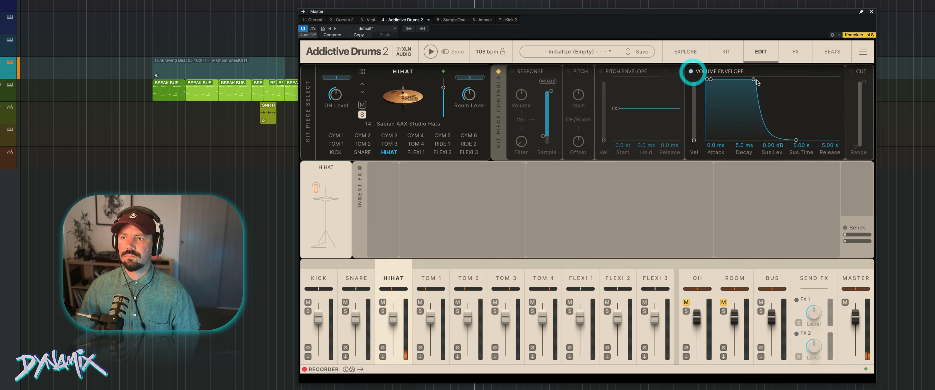
left_click_drag(796, 140, 755, 129)
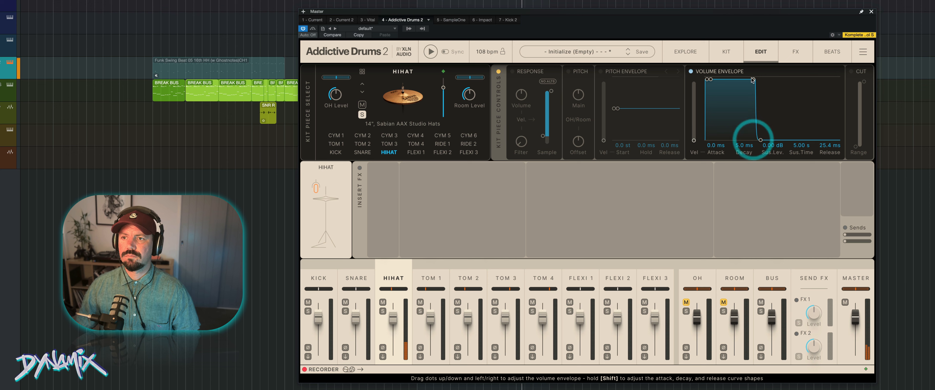
left_click_drag(753, 80, 713, 83)
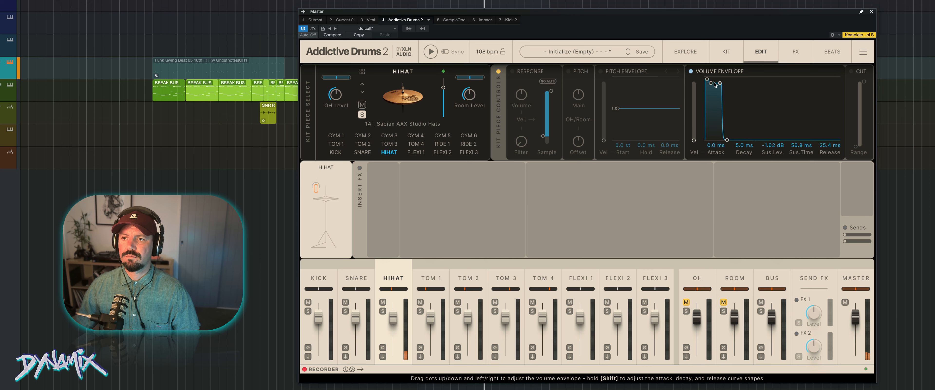
left_click_drag(728, 140, 741, 141)
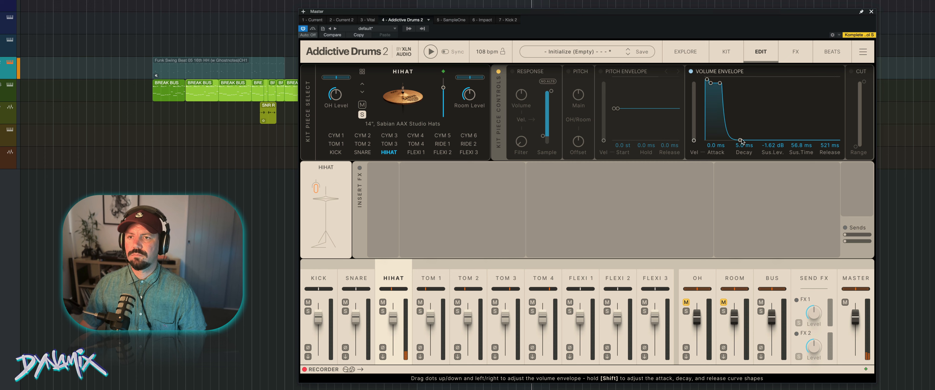
Step: Turn on the hi-hat's pitch envelope and shape it to a 7.0 st start and 4.4 ms release
left_click(601, 72)
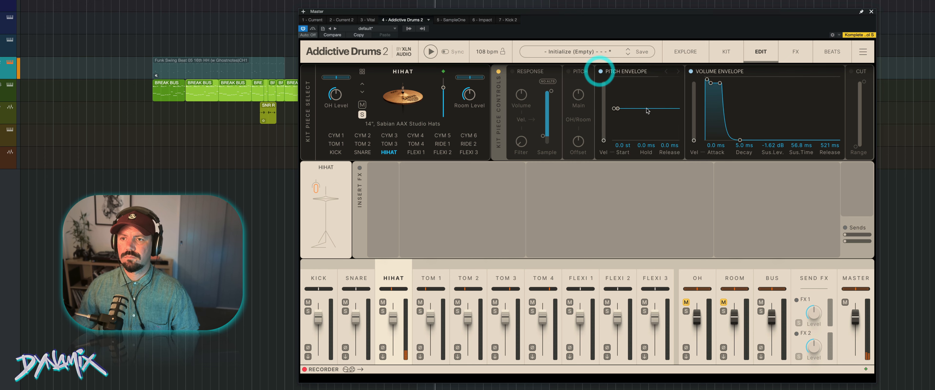
left_click(678, 73)
left_click_drag(613, 108, 612, 107)
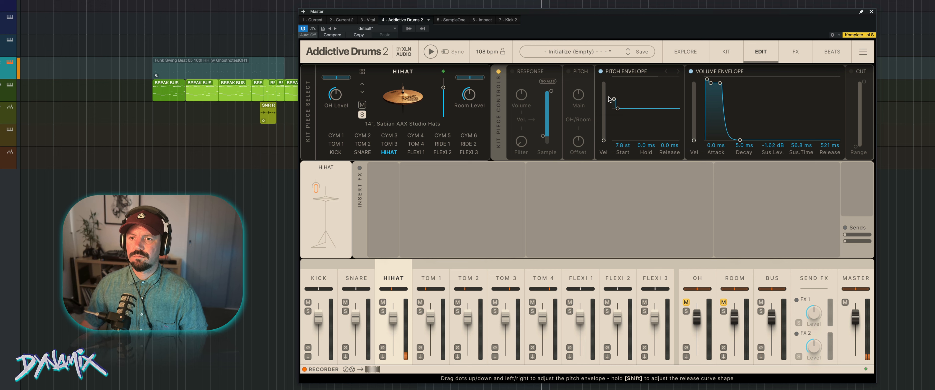
left_click_drag(610, 98, 619, 108)
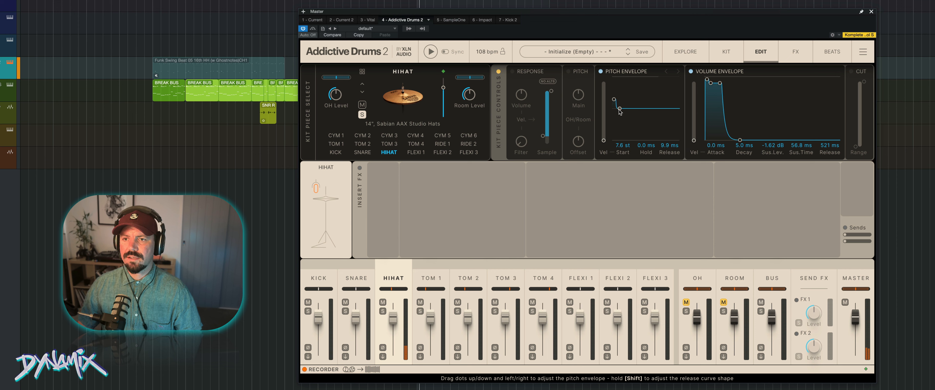
left_click_drag(620, 109, 618, 109)
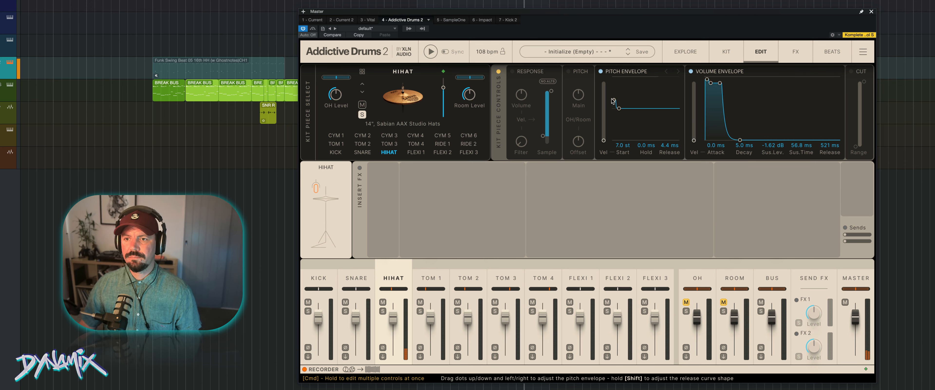
left_click(613, 101)
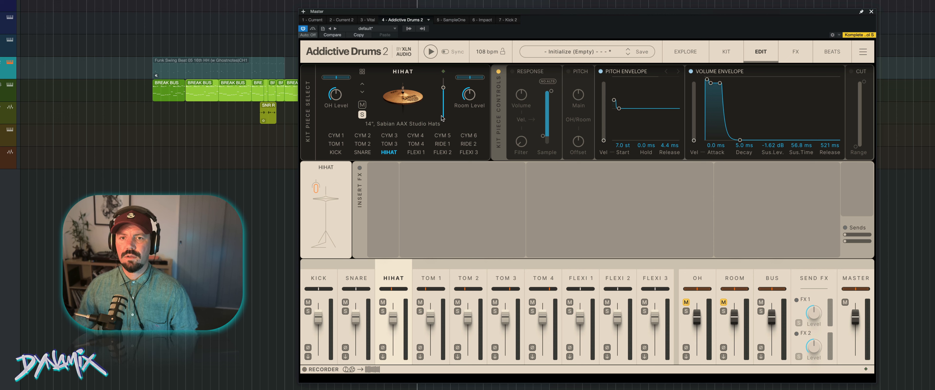
Step: Unsolo the hi-hat, turn on its Cut filter and raise the lower frequency limit, trying values around 3356 Hz
left_click(361, 115)
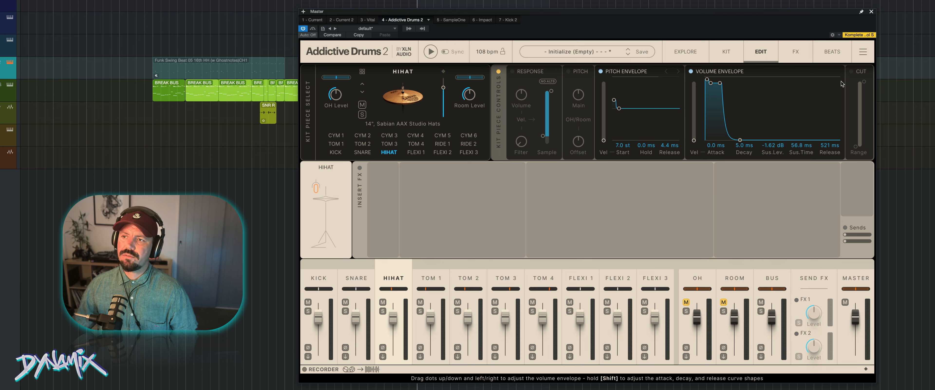
left_click(853, 72)
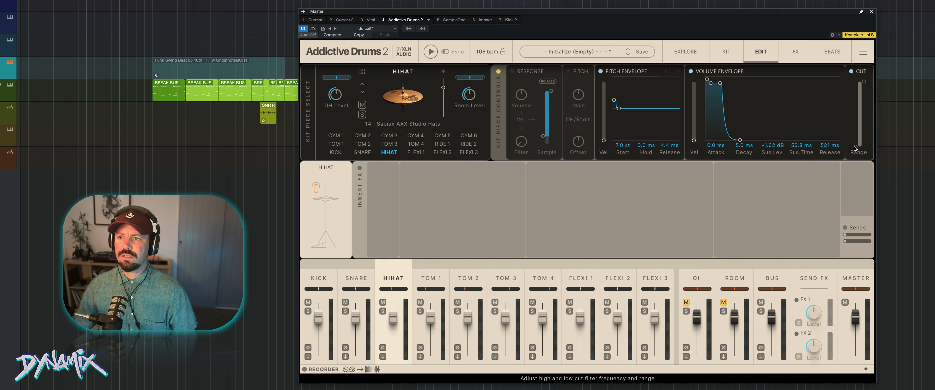
left_click_drag(855, 146, 855, 133)
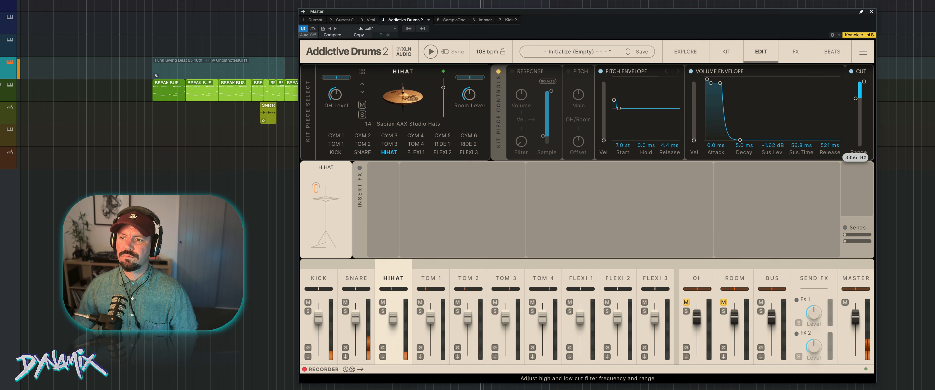
left_click_drag(856, 103, 855, 109)
Step: Switch to the snare, turn on its Cut filter and raise the lower frequency limit to about 191 Hz
left_click(351, 271)
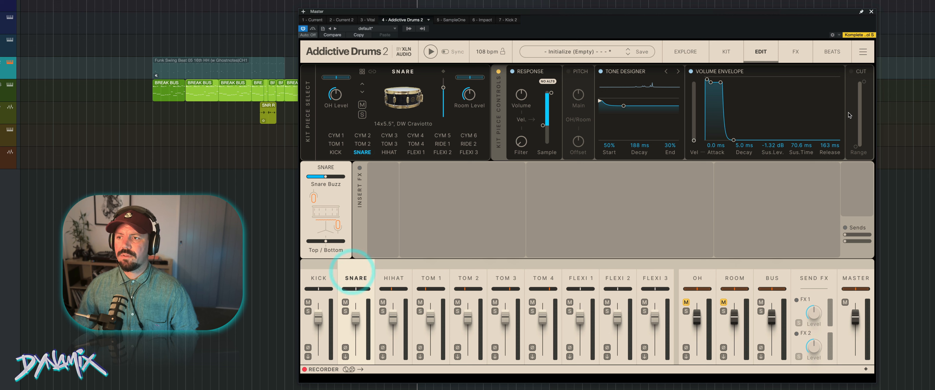
left_click_drag(856, 147, 856, 137)
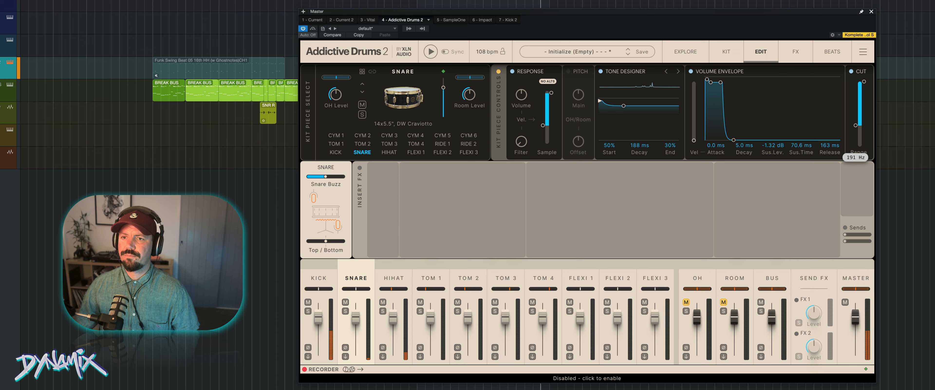
left_click(854, 126)
Step: Switch to the kick, turn on its Cut filter and raise the lower frequency limit to slightly above 30 Hz
left_click(319, 275)
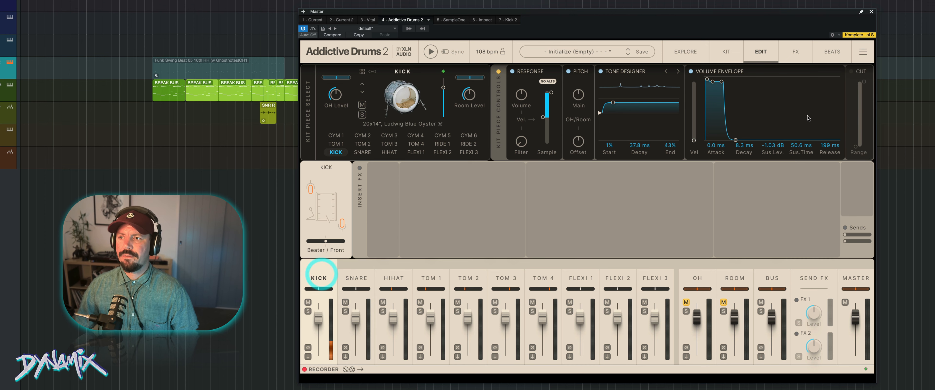
left_click(854, 72)
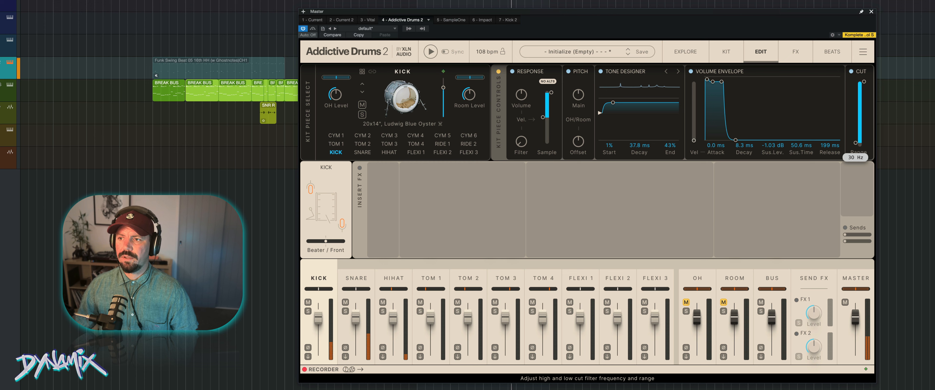
left_click_drag(856, 141, 856, 134)
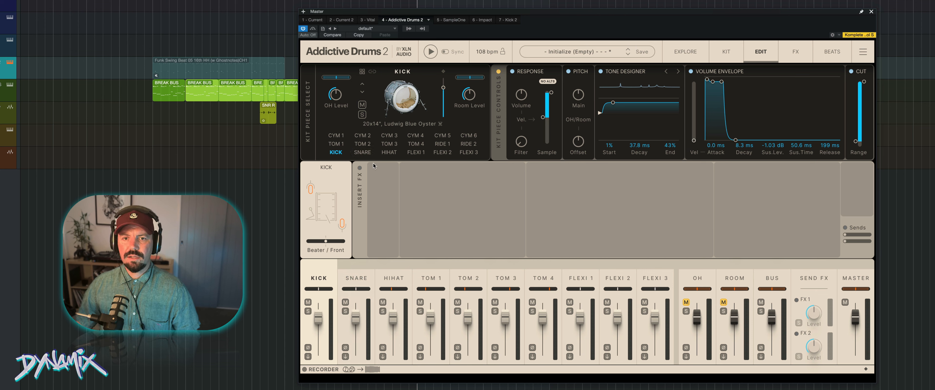
Step: Solo the kick, start playback and enable the kick's Insert FX section
left_click(362, 114)
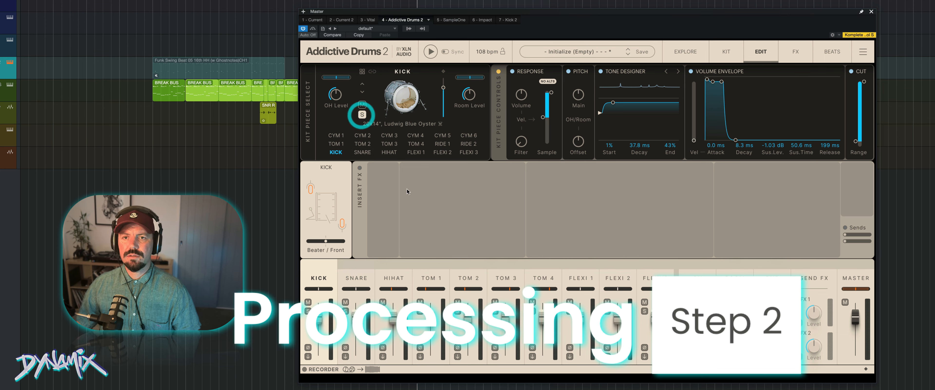
key("space")
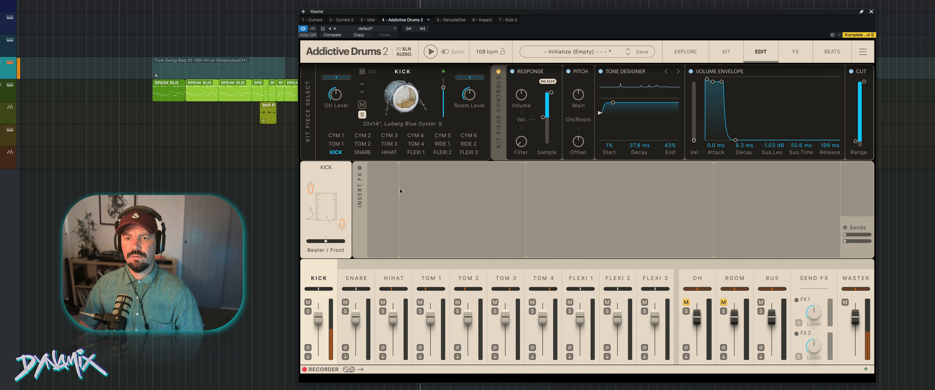
left_click(440, 190)
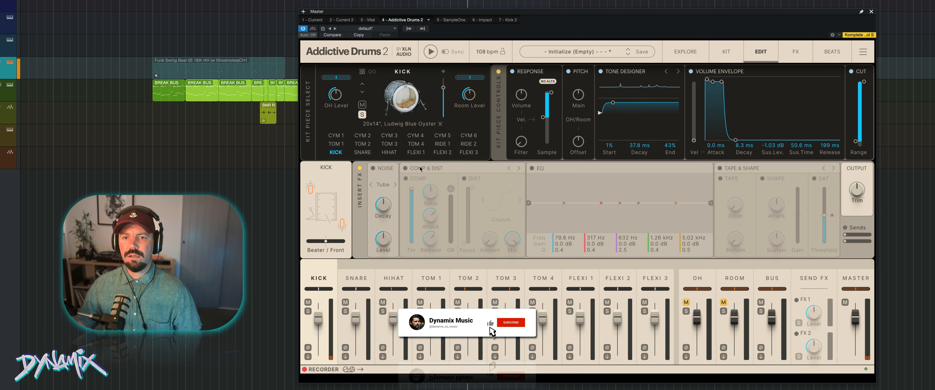
left_click(358, 168)
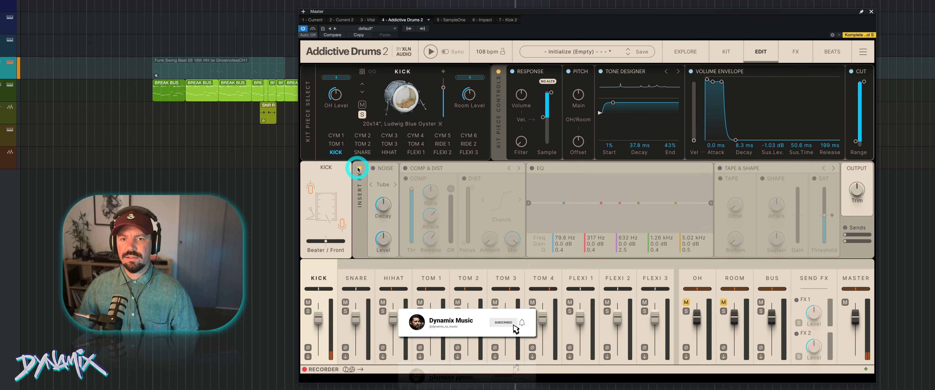
left_click(359, 167)
left_click(375, 173)
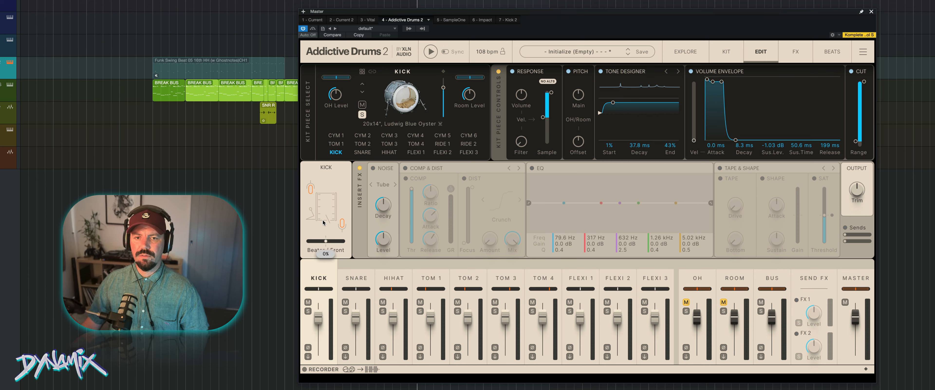
mouse_move(325, 241)
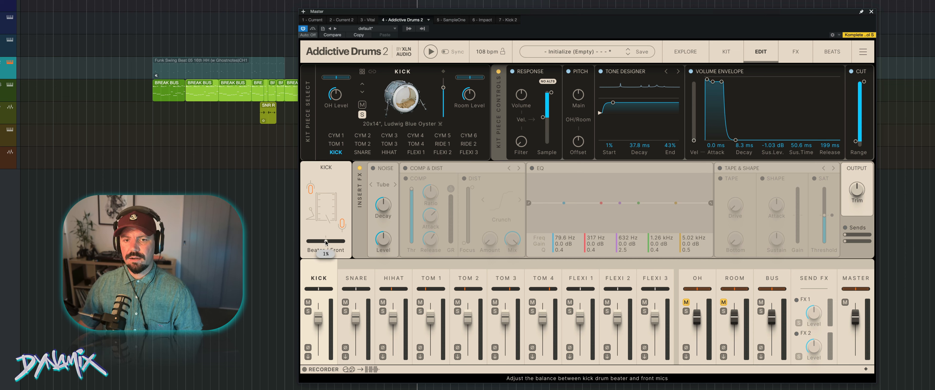
Step: Compare the kick's beater and front mics at either end of the balance during playback, and return the balance near its centre
key("space")
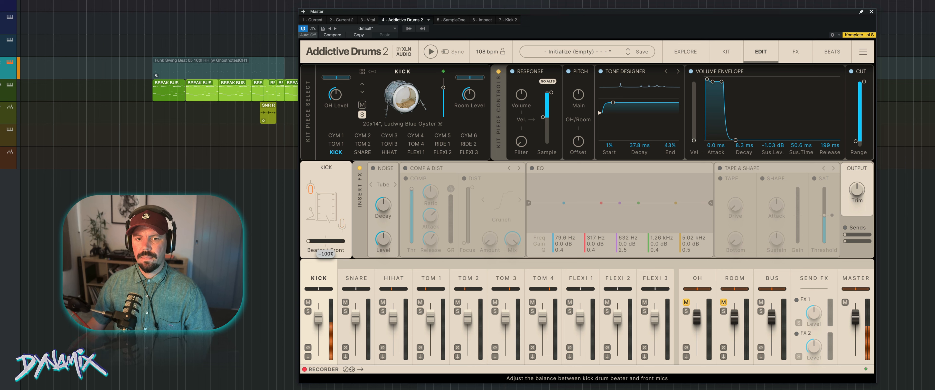
key("space")
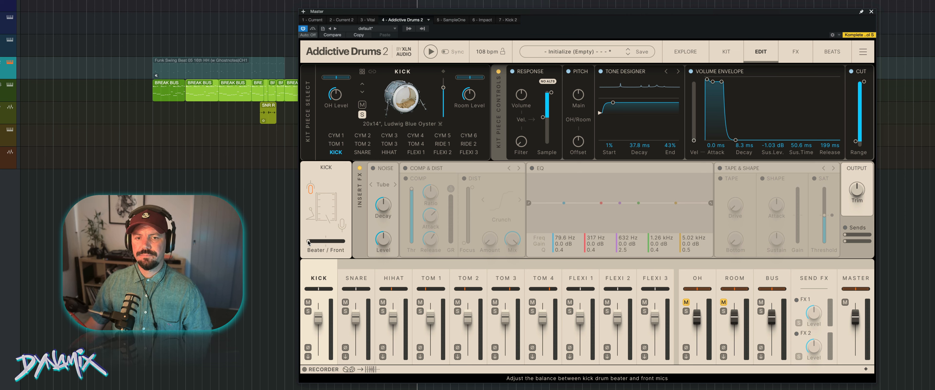
key("space")
left_click_drag(307, 239, 316, 240)
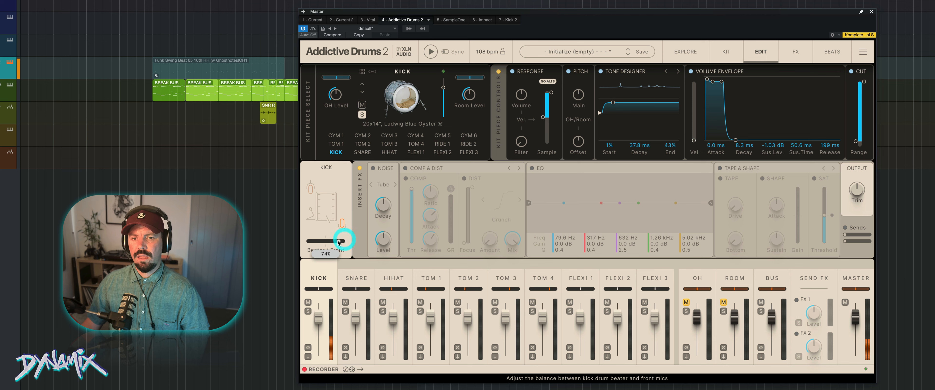
key("space")
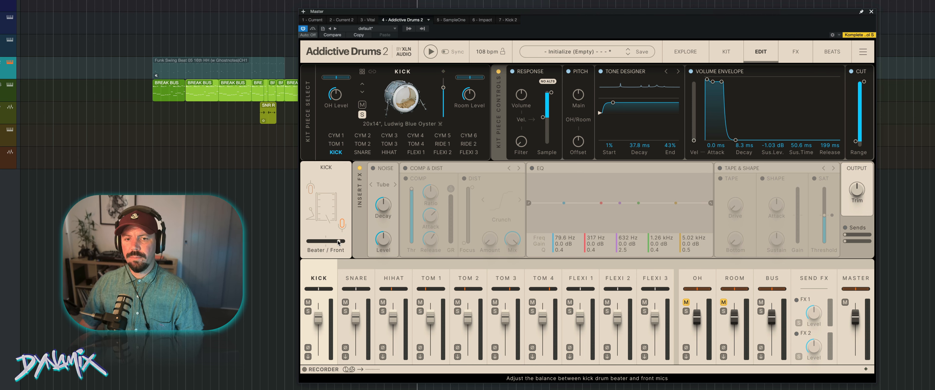
key("space")
left_click_drag(338, 242, 336, 241)
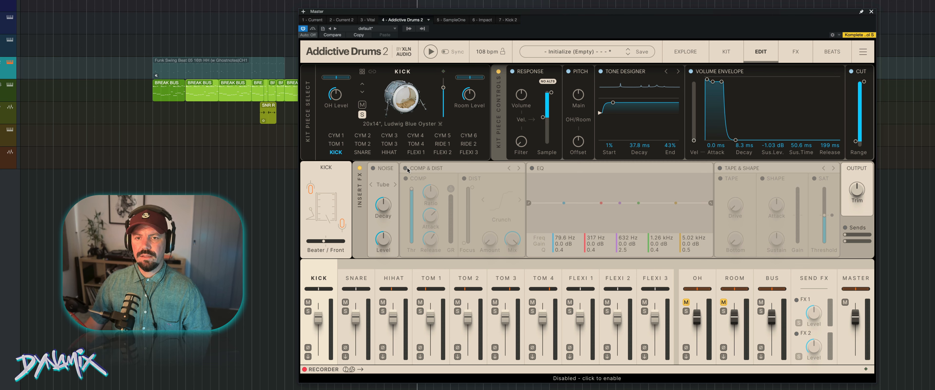
Step: Enable the kick's compressor and lower its threshold, with release about 25 ms, attack about 7.7 ms and ratio about 4:1
left_click(403, 178)
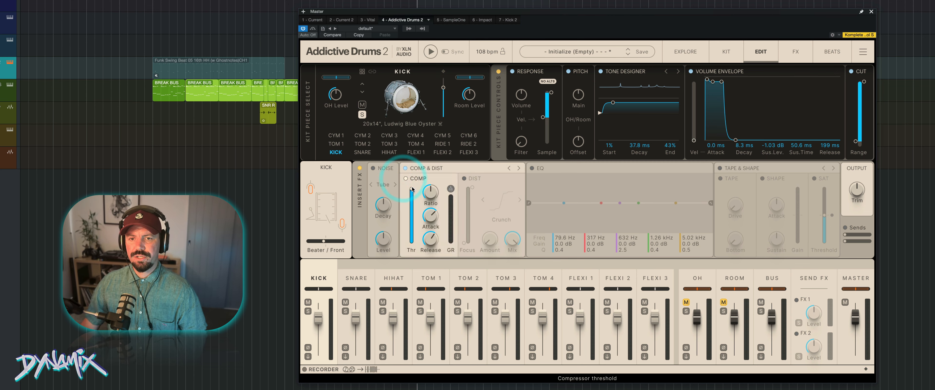
left_click_drag(411, 188, 411, 196)
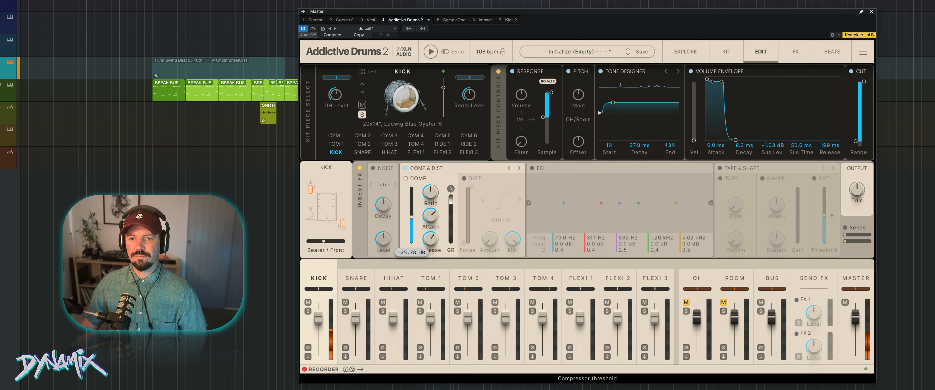
left_click_drag(411, 222, 431, 268)
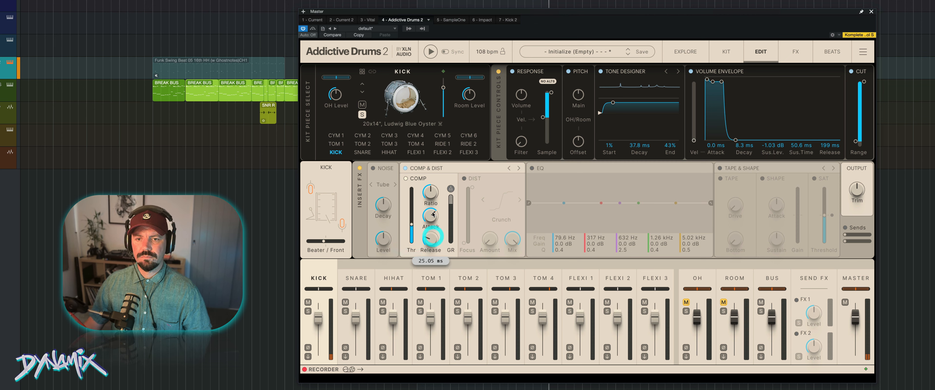
left_click_drag(430, 216, 431, 236)
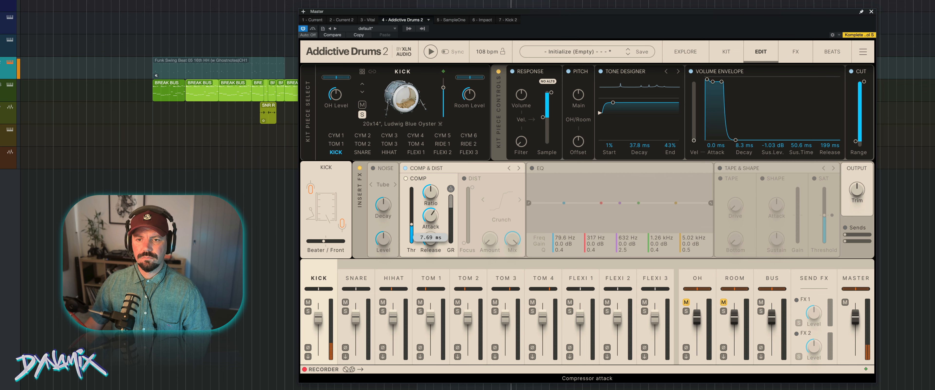
left_click_drag(431, 191, 431, 209)
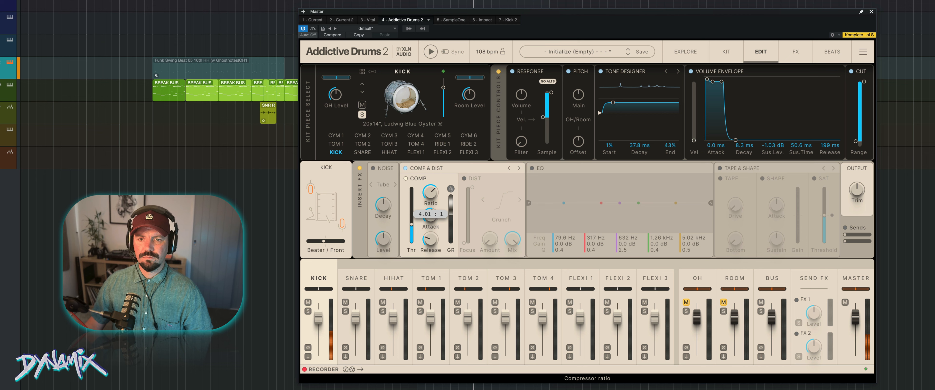
Step: Try different compressor thresholds on the kick with boost on, switch boost off and set the threshold to about -27 dB
left_click_drag(411, 225, 411, 225)
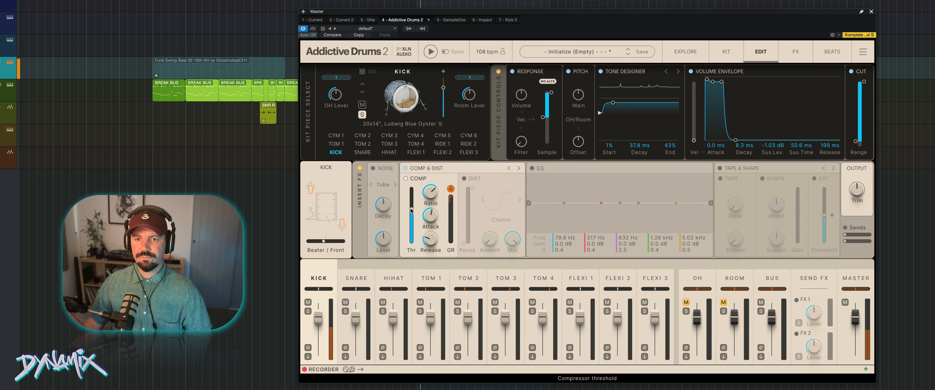
left_click_drag(412, 209, 411, 218)
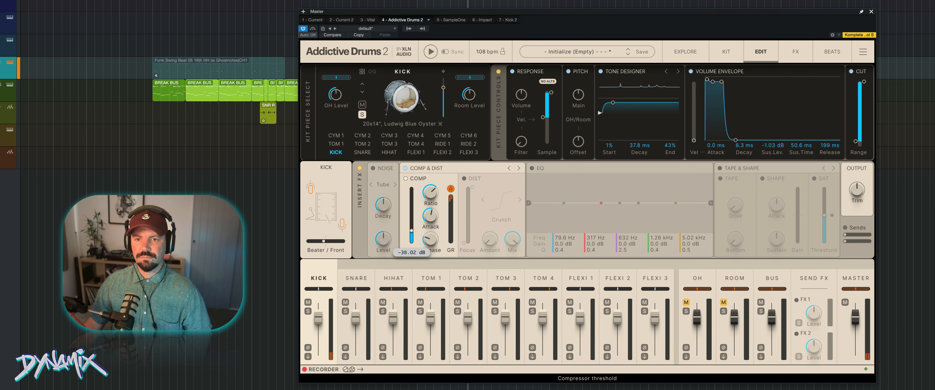
left_click(451, 189)
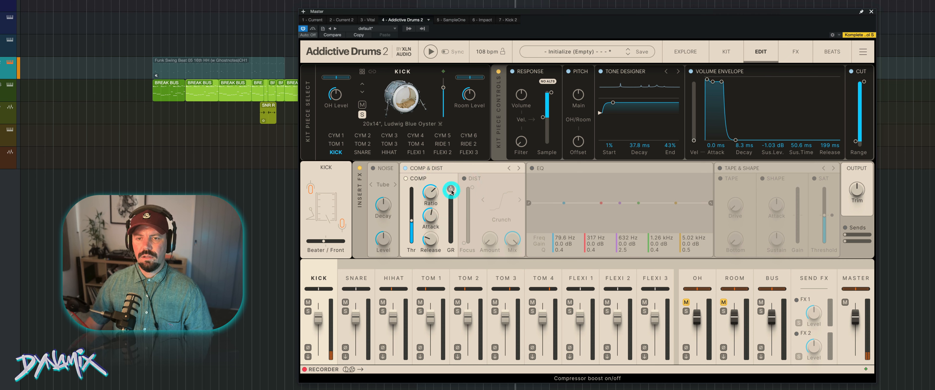
left_click(412, 221)
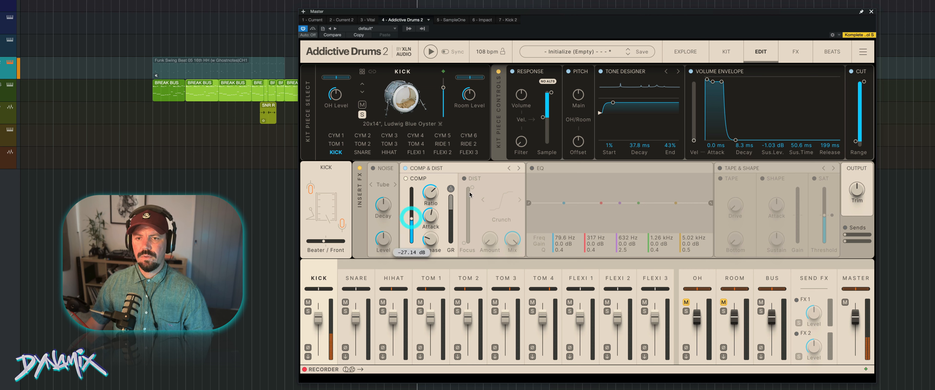
Step: Enable Crunch distortion on the kick, raise its amount and narrow its focus range to about 113 Hz to 2320 Hz
left_click(464, 178)
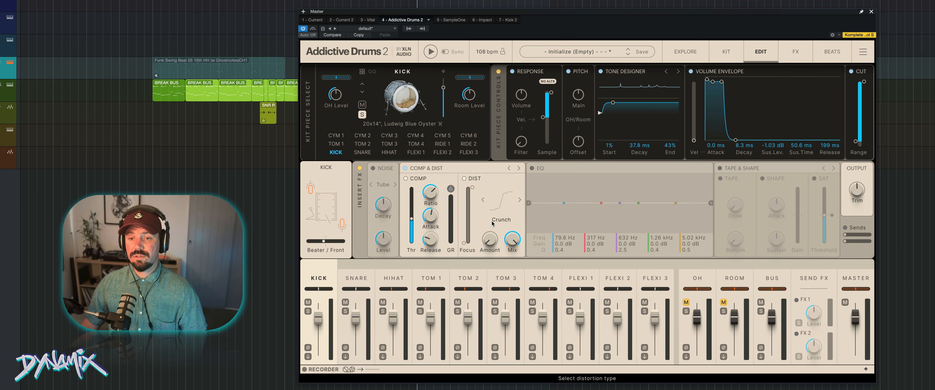
left_click_drag(489, 239, 464, 228)
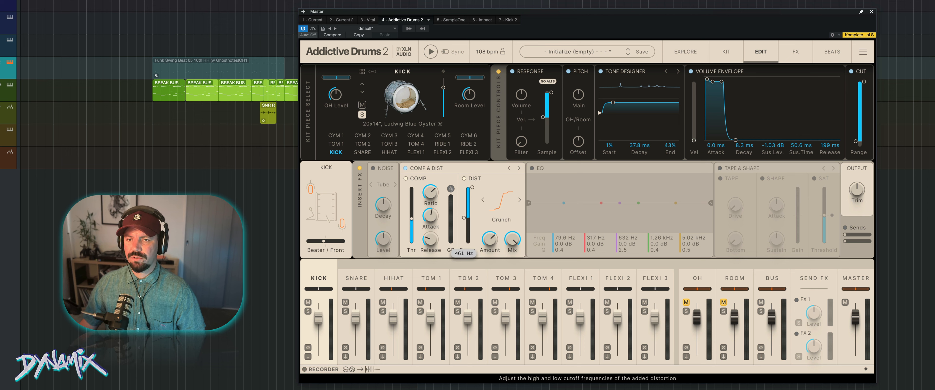
left_click_drag(464, 223, 464, 225)
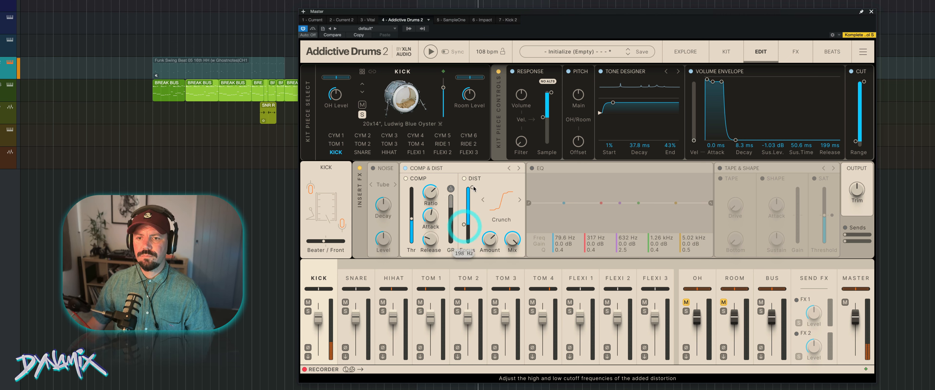
left_click_drag(472, 186, 473, 199)
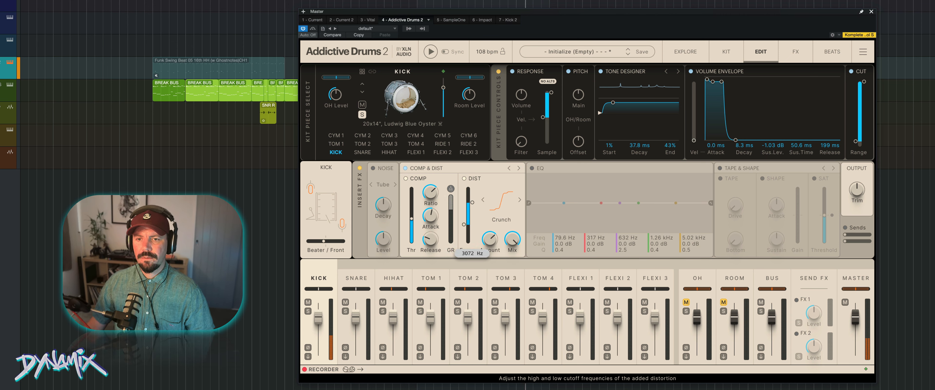
left_click_drag(464, 224, 464, 228)
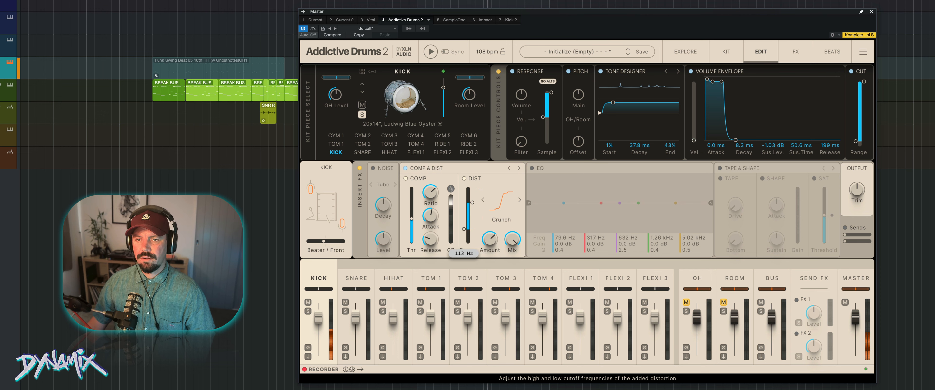
left_click_drag(465, 230, 464, 230)
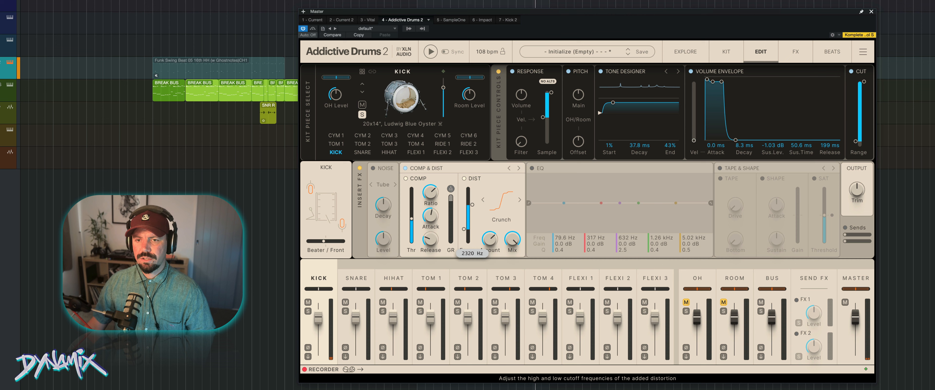
left_click_drag(471, 203, 471, 205)
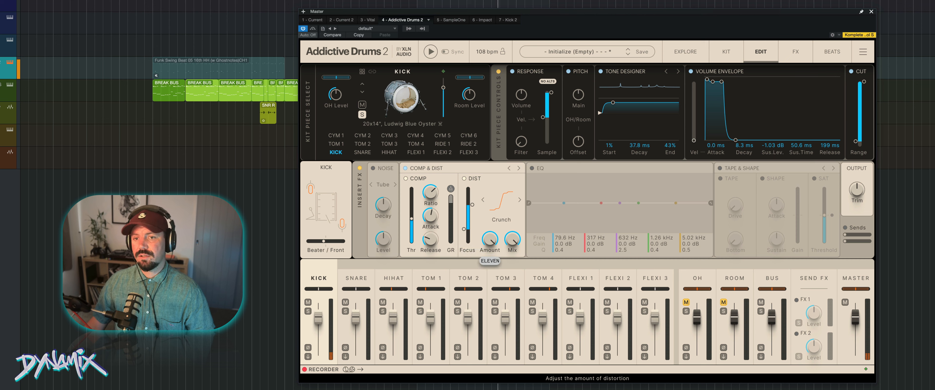
Step: Try different distortion amounts on the kick, settle on a moderate one and reduce the distortion mix
left_click_drag(490, 239, 490, 244)
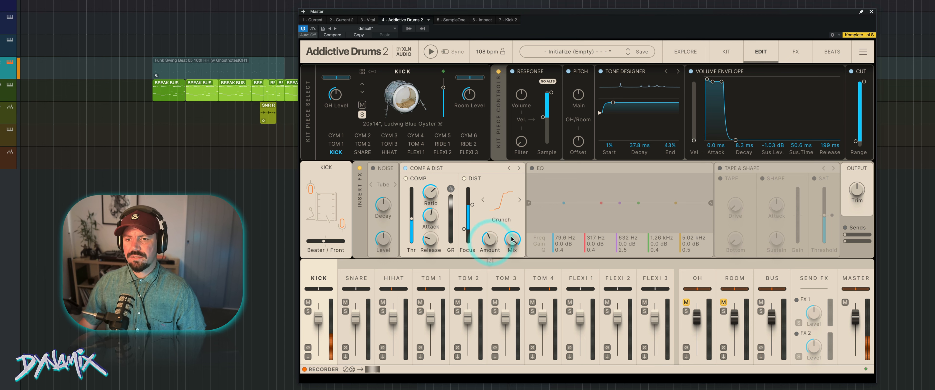
left_click_drag(512, 240, 512, 294)
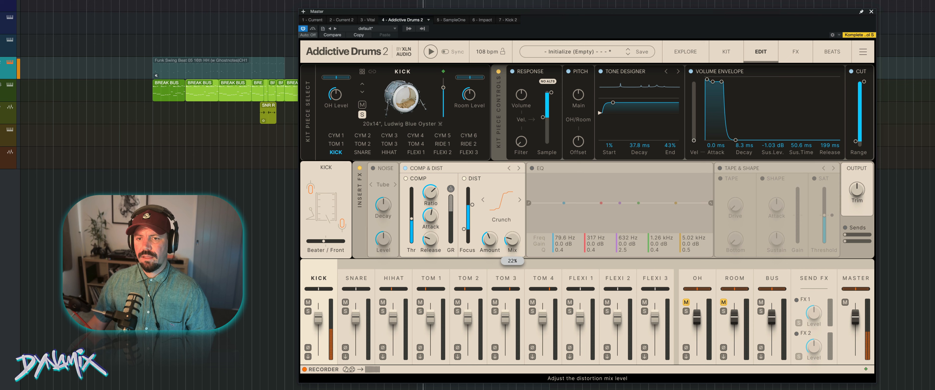
left_click_drag(512, 240, 512, 243)
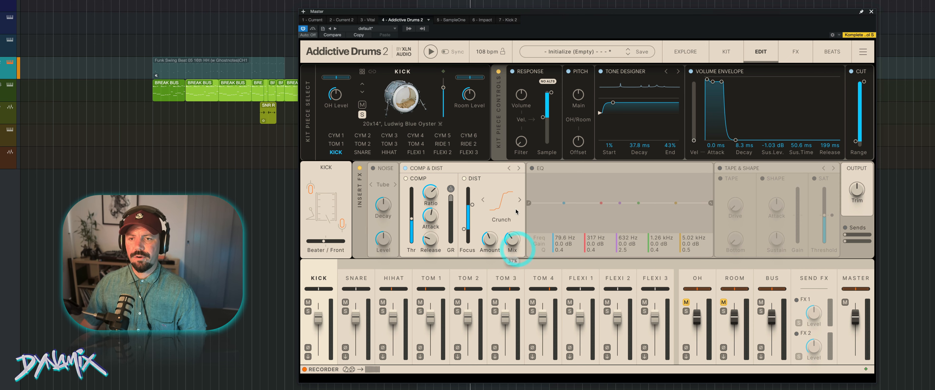
Step: Enable the kick's EQ with a low cut at 32.9 Hz and a 4.2 dB boost at 87.7 Hz, Q 3.4
left_click(532, 168)
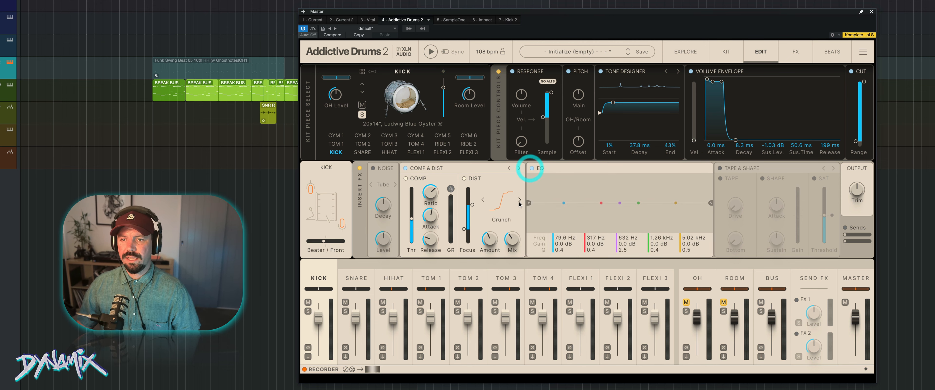
left_click_drag(529, 204, 567, 196)
scroll(566, 196, "up", 3)
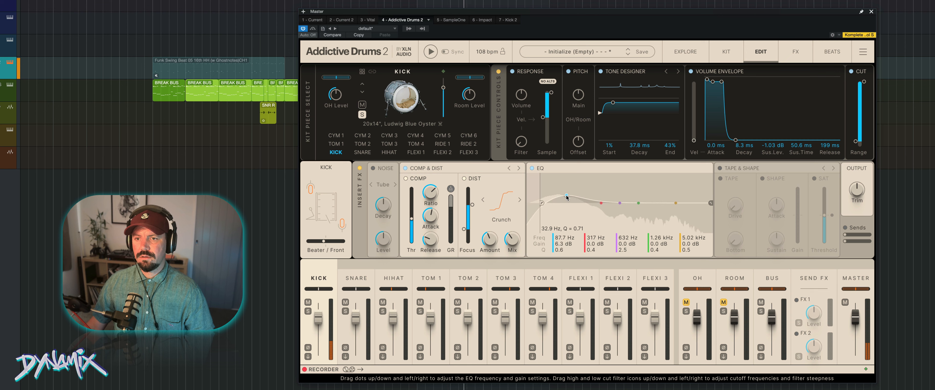
scroll(567, 195, "up", 3)
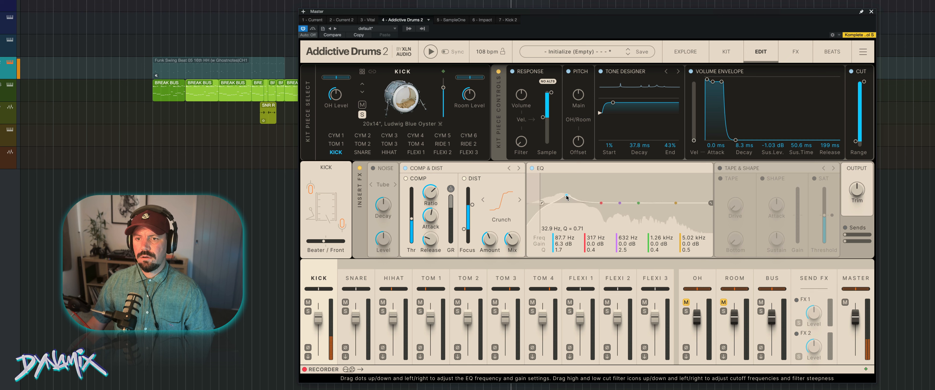
scroll(566, 197, "up", 3)
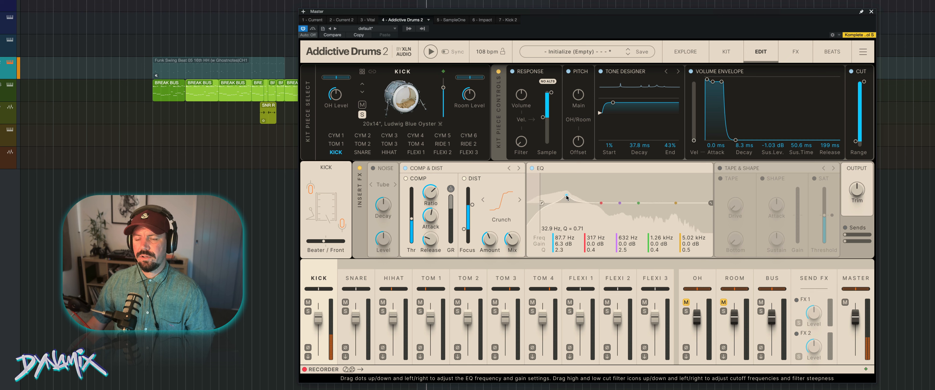
scroll(567, 197, "up", 1)
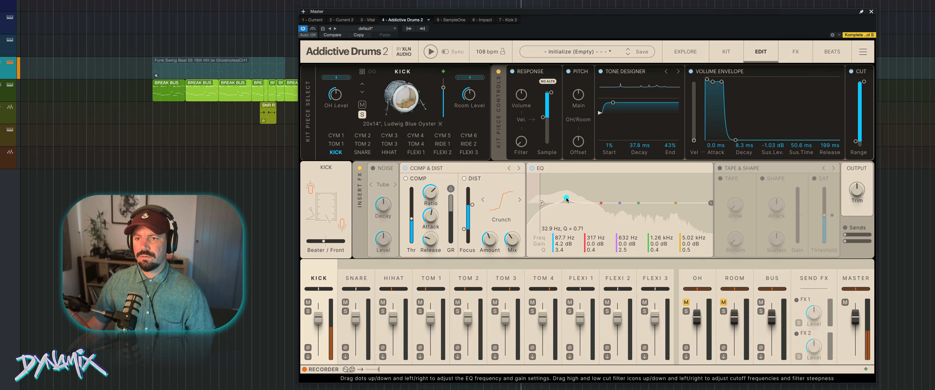
Step: Shape the kick EQ: 261 Hz -3.9 dB, 697 Hz -2.7 dB, 1.78 kHz +3.3 dB, 5.69 kHz -1.5 dB, high cut 6.88 kHz
left_click_drag(602, 203, 682, 203)
scroll(595, 203, "up", 4)
scroll(595, 208, "up", 3)
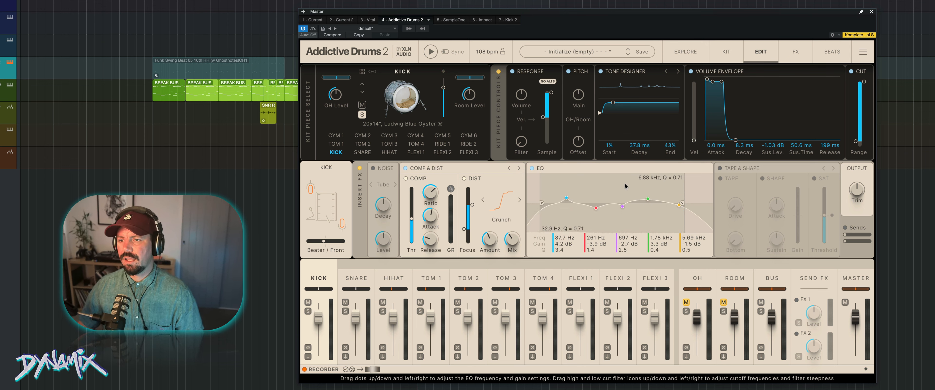
Step: Enable the tape effect on the kick, set its drive to about half and raise the tape bottom slightly
left_click(720, 178)
left_click_drag(736, 210, 737, 189)
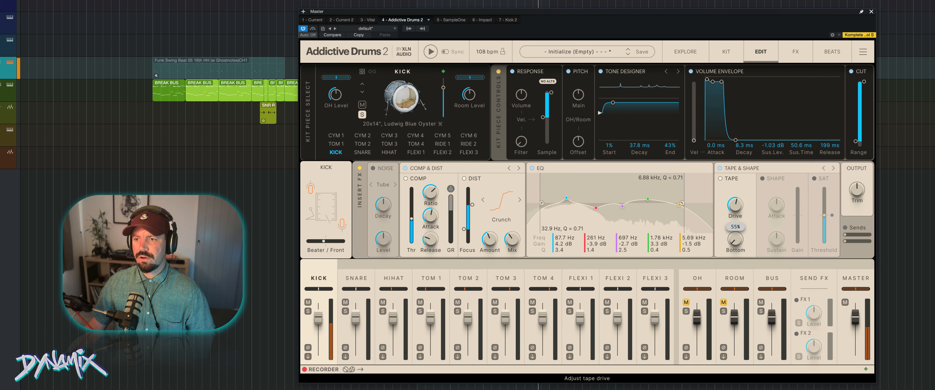
left_click(739, 245)
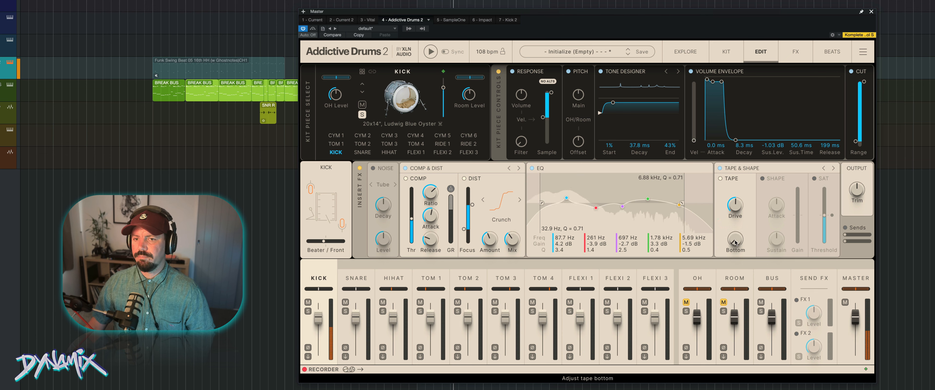
left_click_drag(736, 242, 736, 255)
Step: Enable the kick's transient shaper, with its attack at about 38% and its sustain at about -79%
left_click(773, 179)
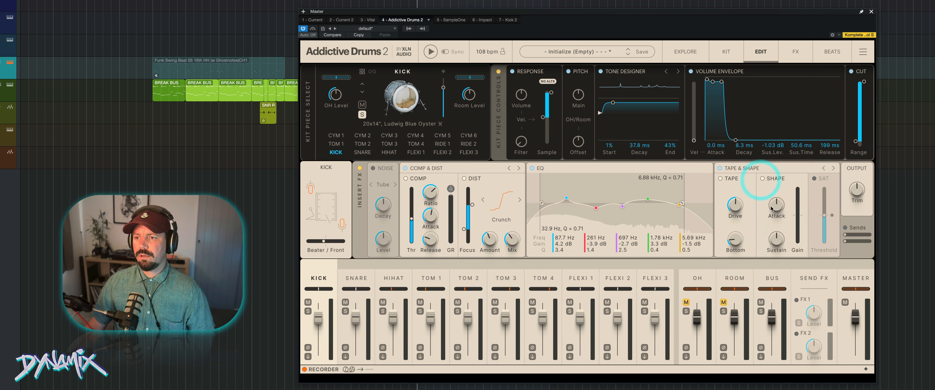
left_click_drag(776, 210, 776, 209)
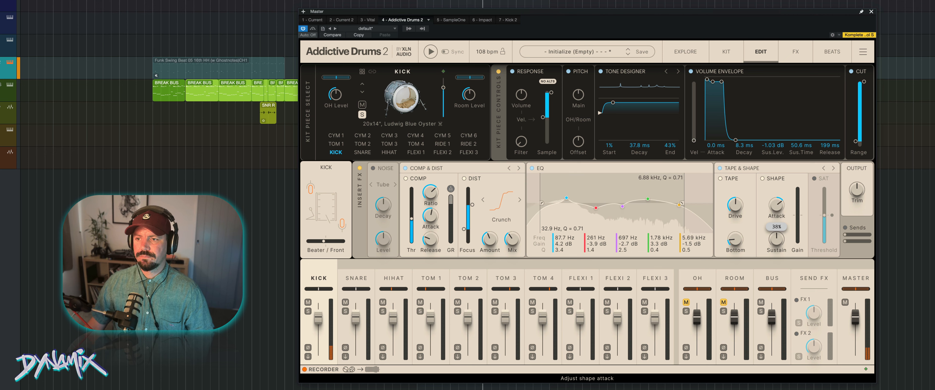
left_click_drag(776, 208, 777, 208)
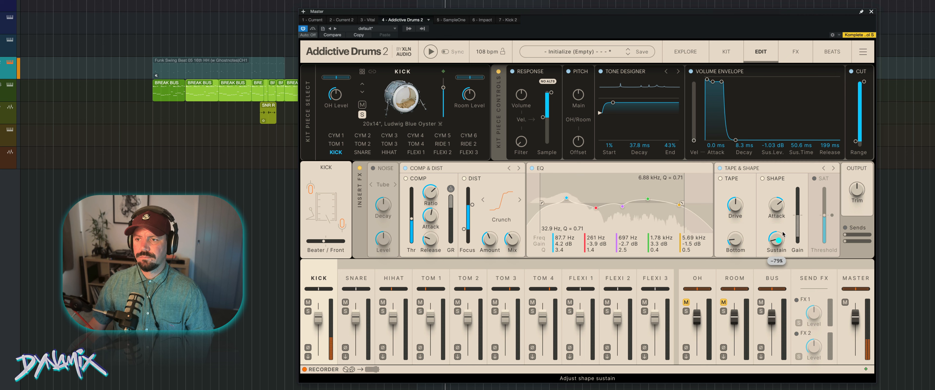
Step: Keep the kick's transient sustain at about -79% and shorten the volume envelope's release to 101 ms
left_click_drag(777, 205, 781, 207)
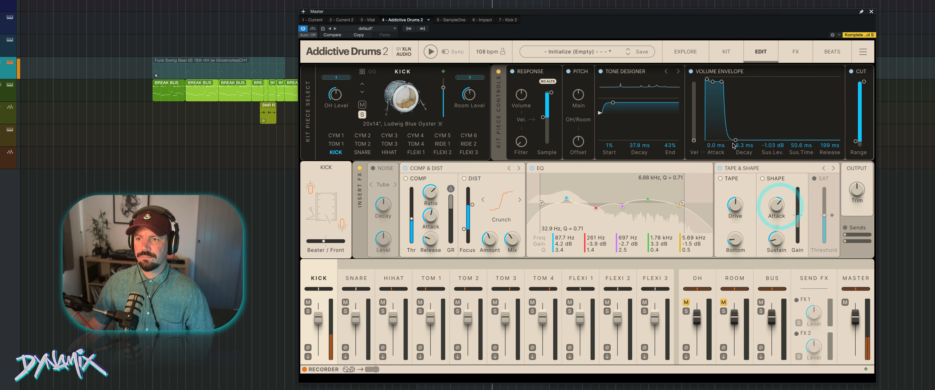
left_click_drag(736, 144, 733, 143)
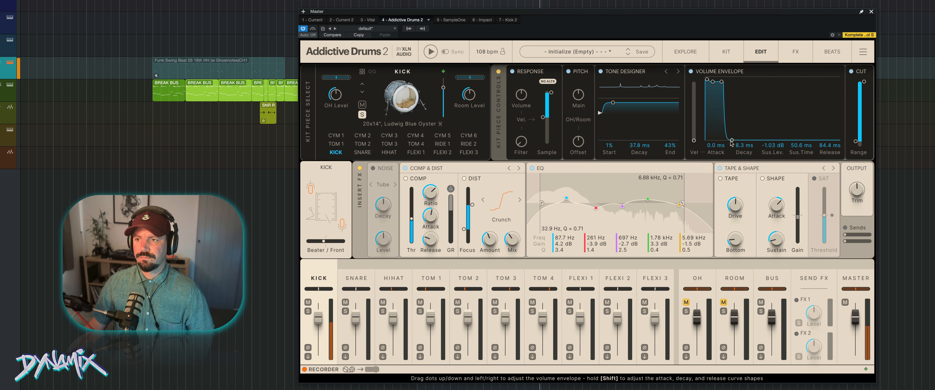
left_click_drag(733, 142, 733, 142)
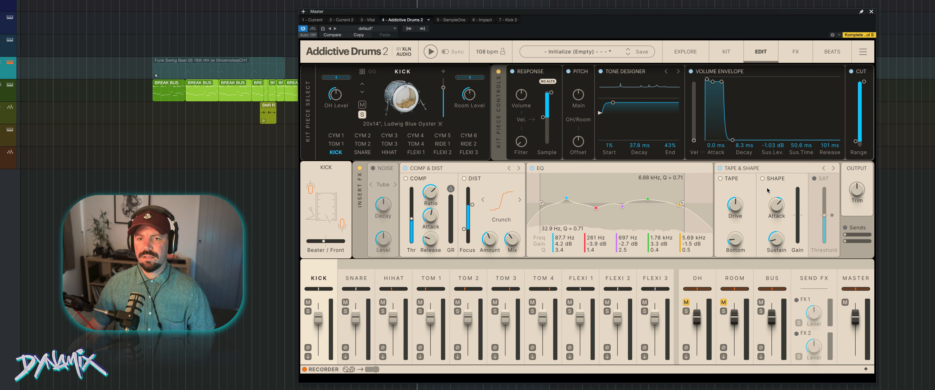
Step: Select the snare, solo it and enable its insert effects
left_click(354, 278)
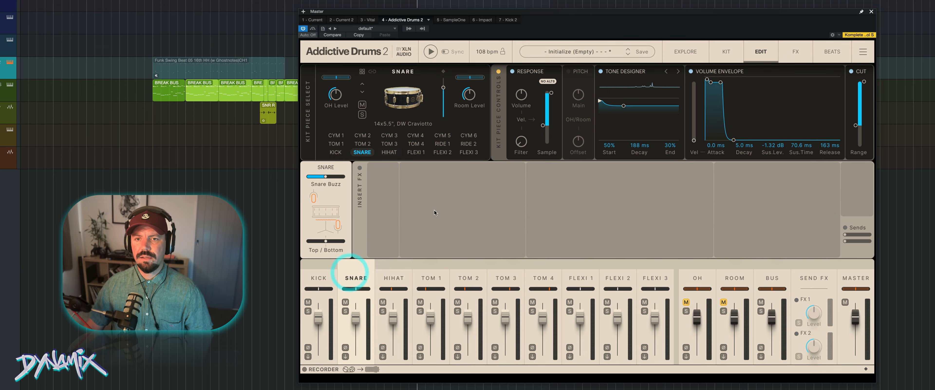
left_click(336, 152)
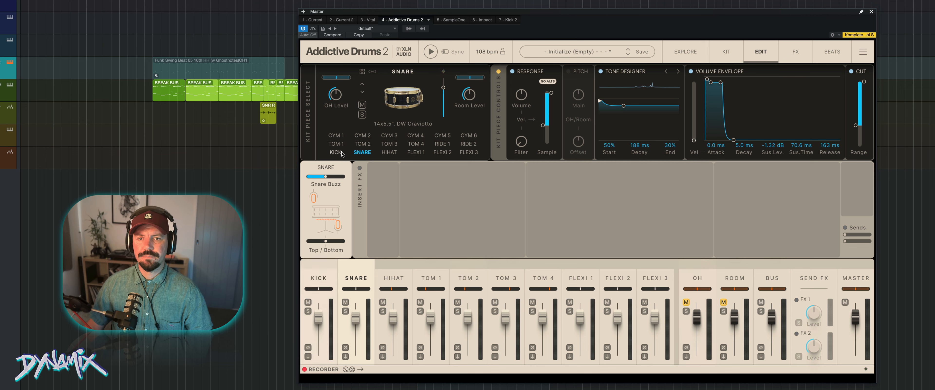
left_click(363, 152)
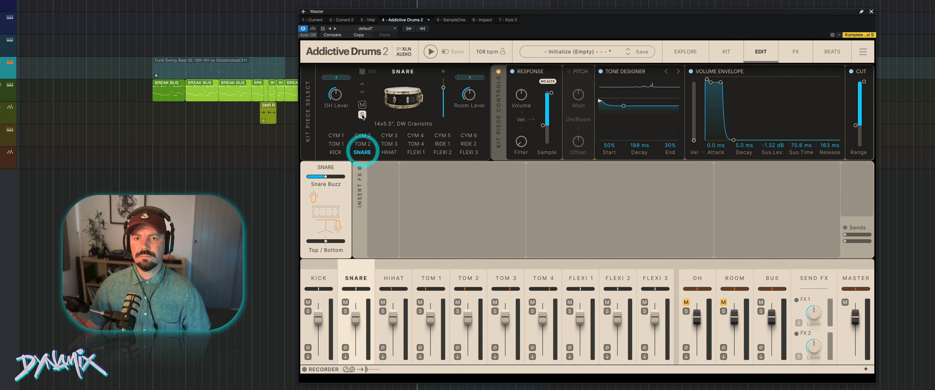
left_click(362, 114)
left_click(383, 215)
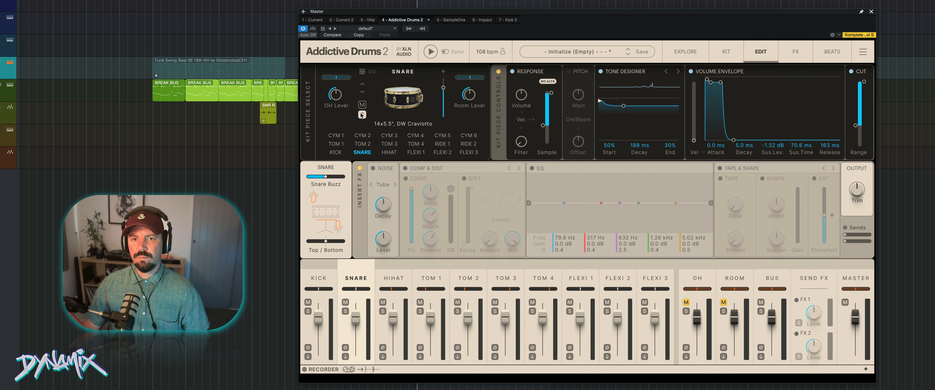
left_click(338, 152)
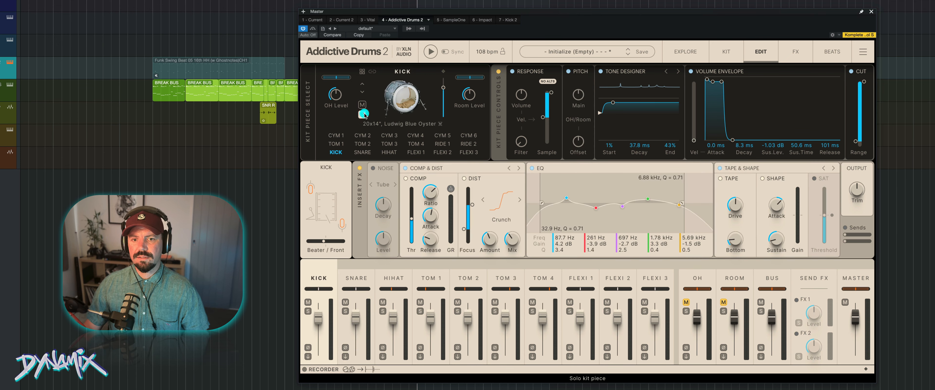
left_click(353, 276)
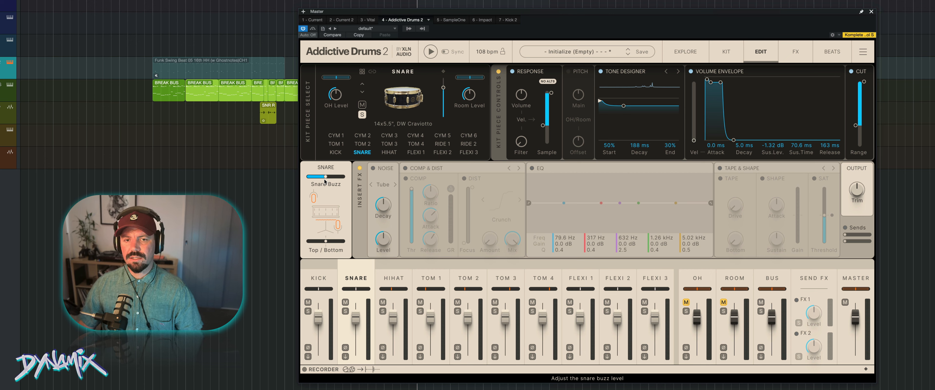
Step: Audition the snare buzz at 10 dB, then lower it to its minimum
left_click_drag(325, 177, 343, 177)
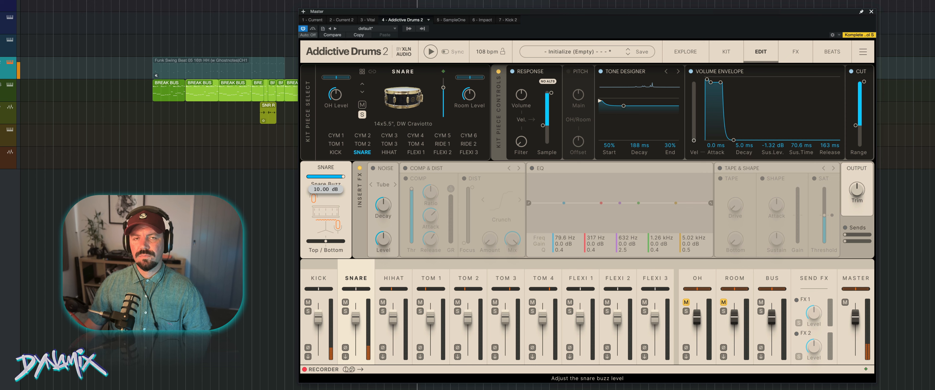
left_click(342, 177)
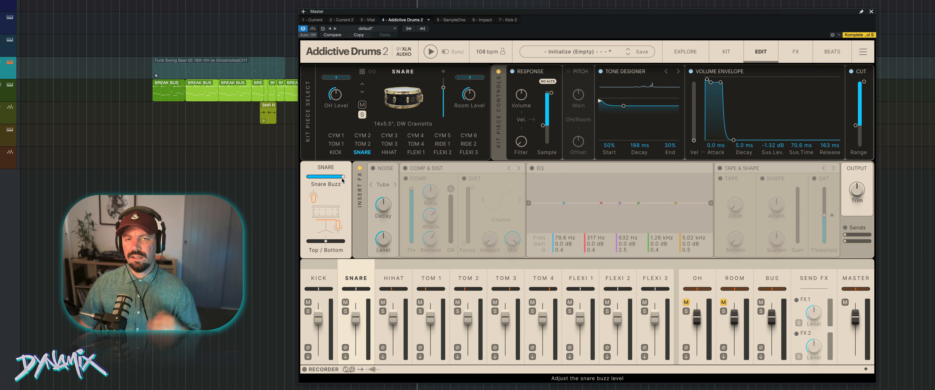
key("space")
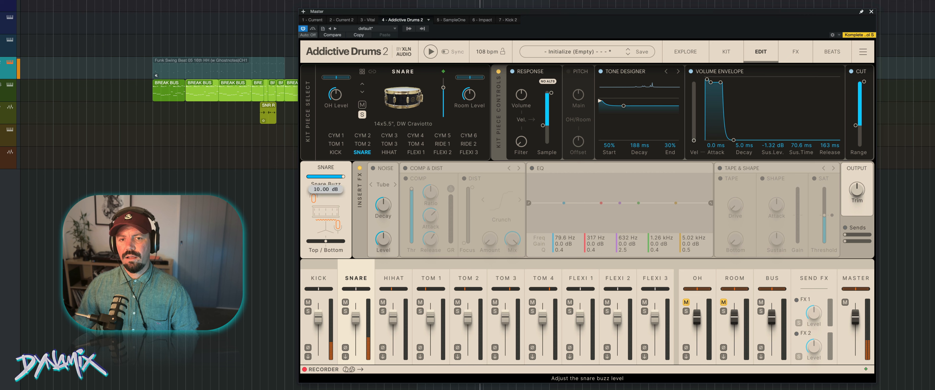
left_click_drag(343, 177, 308, 177)
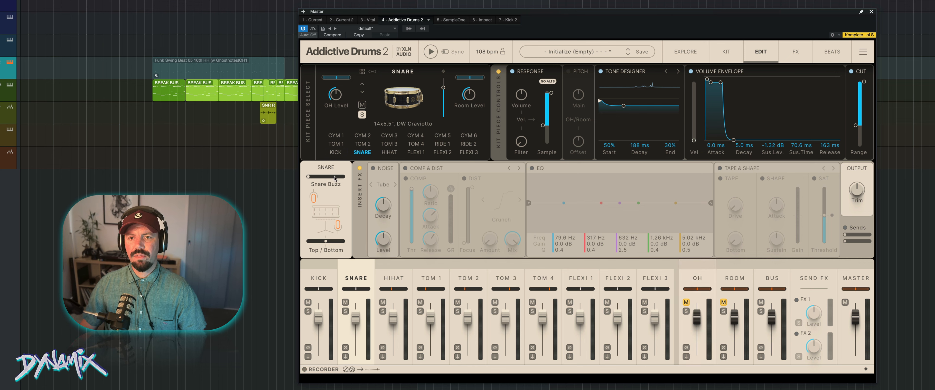
Step: Unsolo the kick, audition the snare's mic balance at 100% bottom, and settle slightly toward the bottom mic
left_click(336, 152)
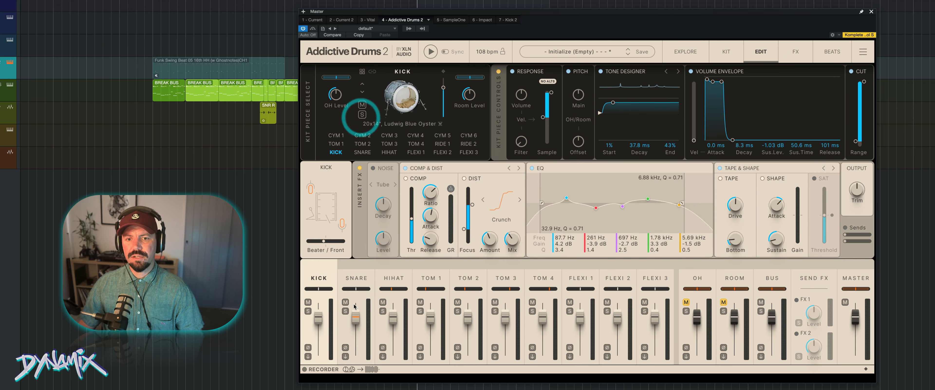
left_click(355, 278)
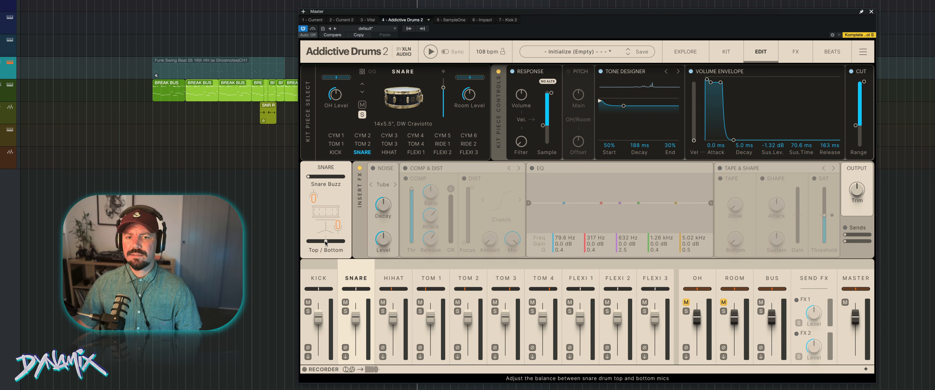
key("space")
mouse_move(325, 241)
left_mouse_down()
mouse_move(309, 241)
mouse_move(343, 241)
left_mouse_up()
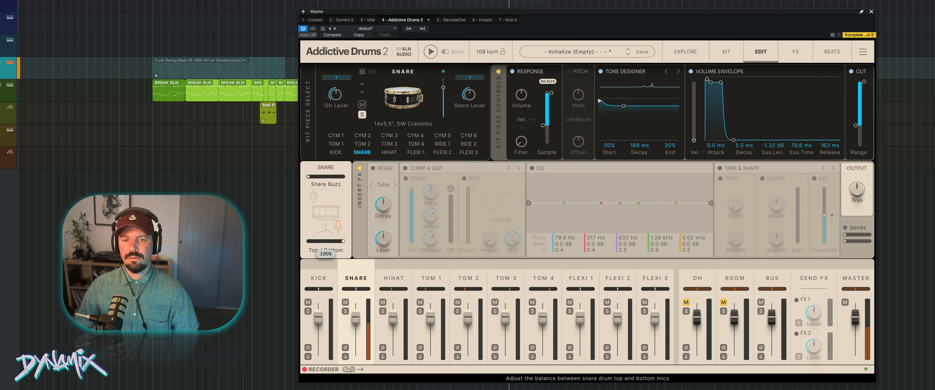
key("space")
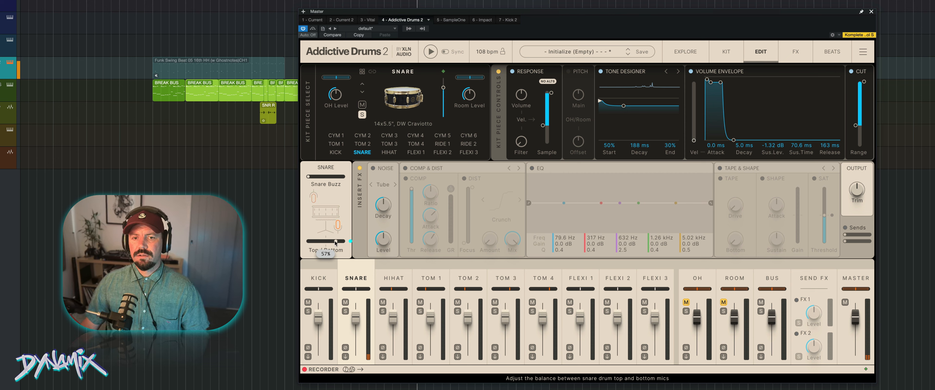
left_click(336, 241)
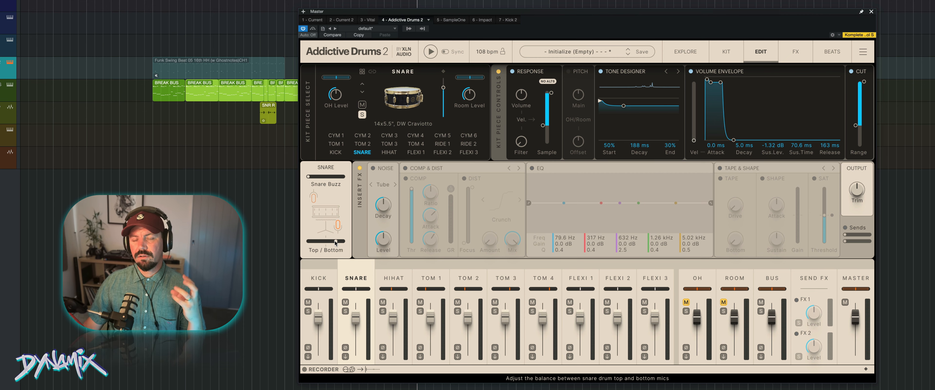
mouse_move(336, 242)
left_mouse_down()
mouse_move(313, 241)
mouse_move(329, 241)
left_mouse_up()
key("space")
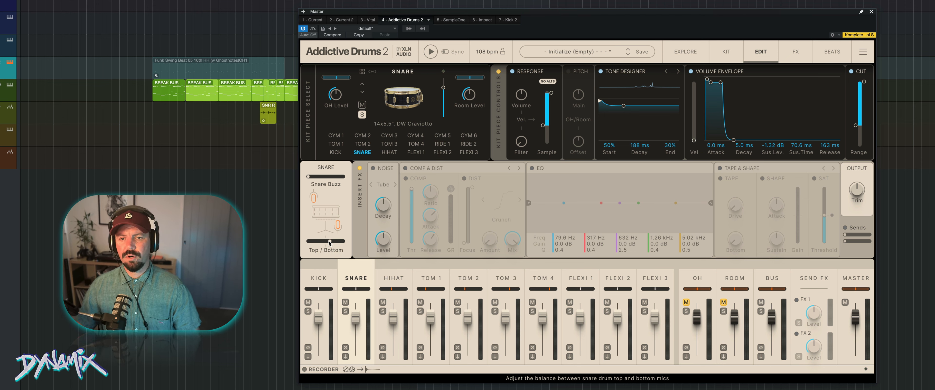
Step: Enable the snare's noise effect, look through its noise types and raise the noise level to about -31 dB
left_click(372, 169)
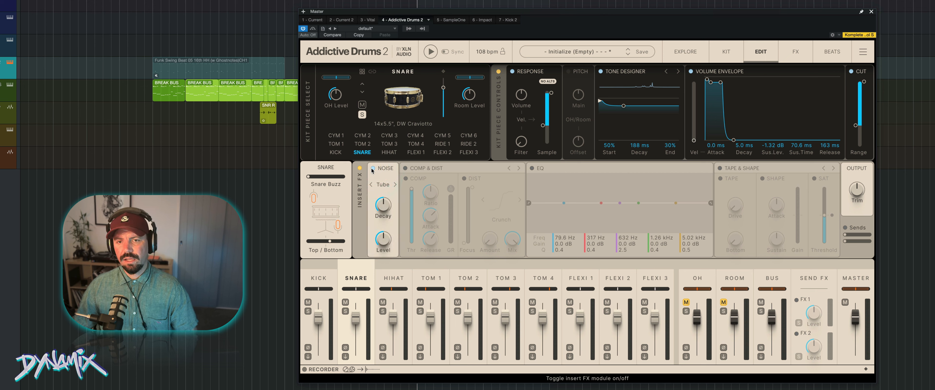
left_click(382, 185)
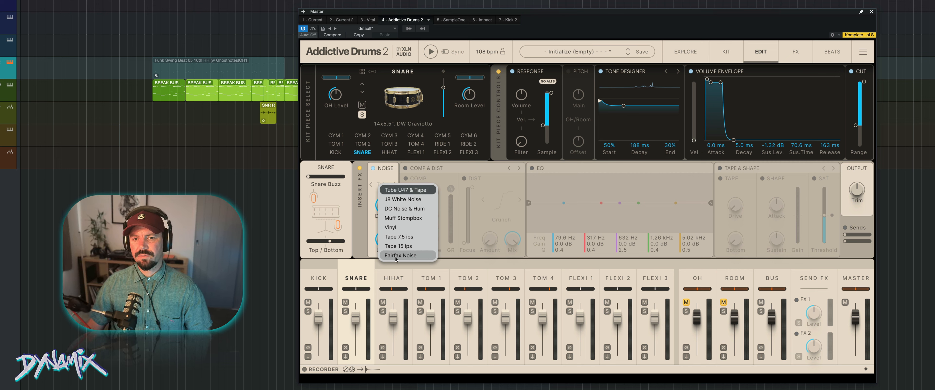
left_click(370, 206)
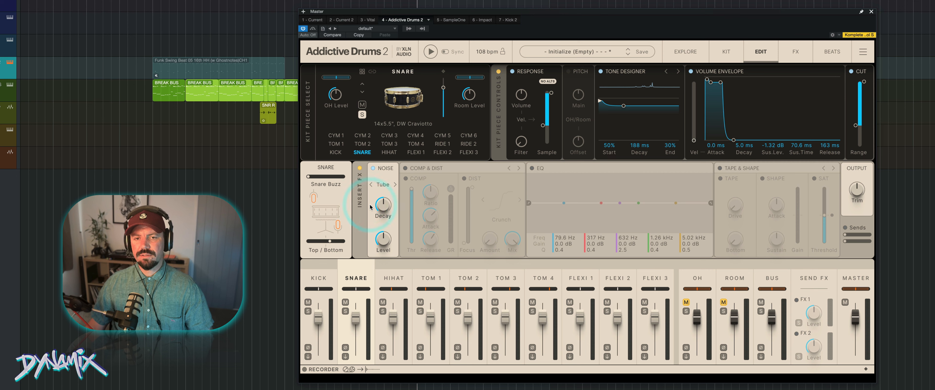
left_click_drag(384, 238, 383, 223)
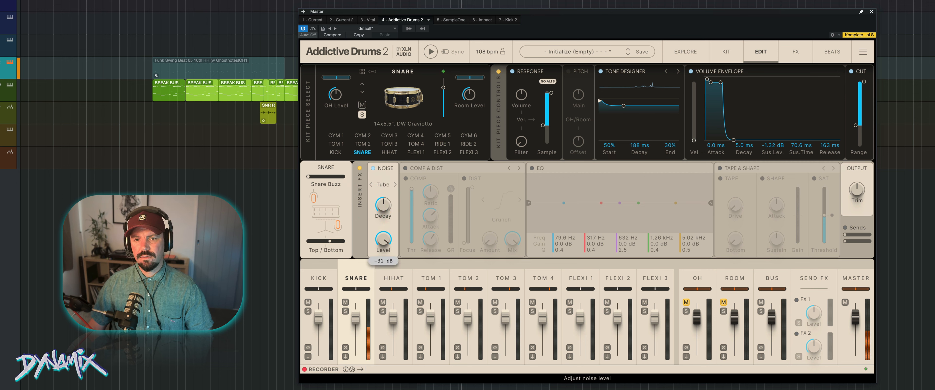
Step: Audition the snare's noise characters down to J8, shorten the noise decay and switch the noise effect off
left_click(371, 185)
left_click(371, 185)
left_click(371, 185)
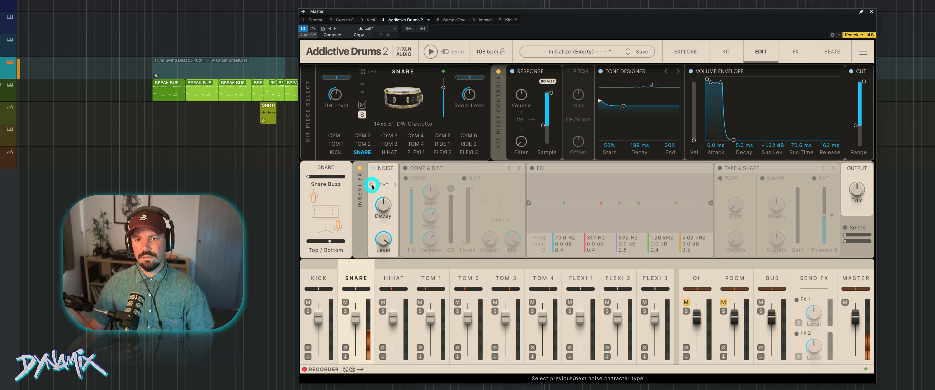
left_click(372, 184)
left_click(372, 185)
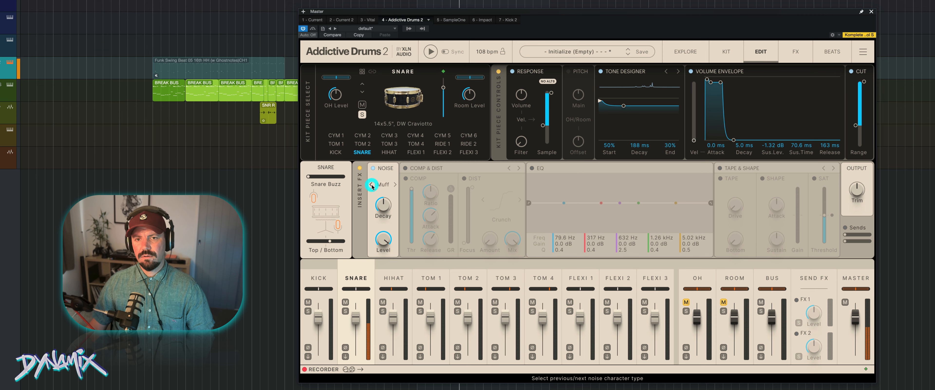
left_click(371, 184)
left_click(372, 185)
left_click(372, 184)
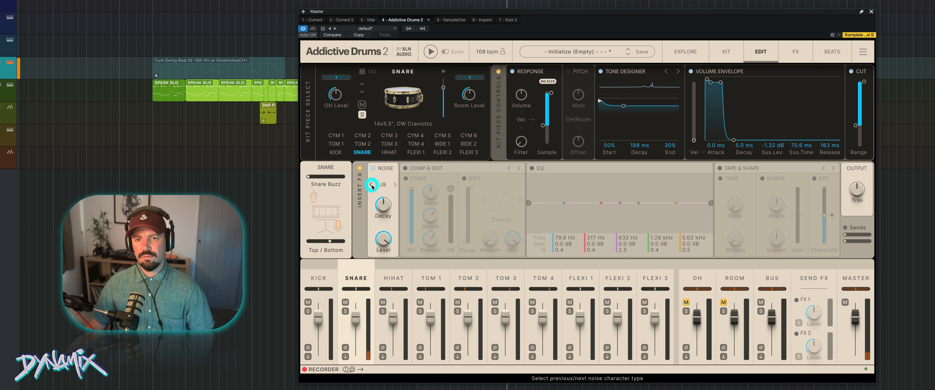
left_click_drag(385, 199, 385, 214)
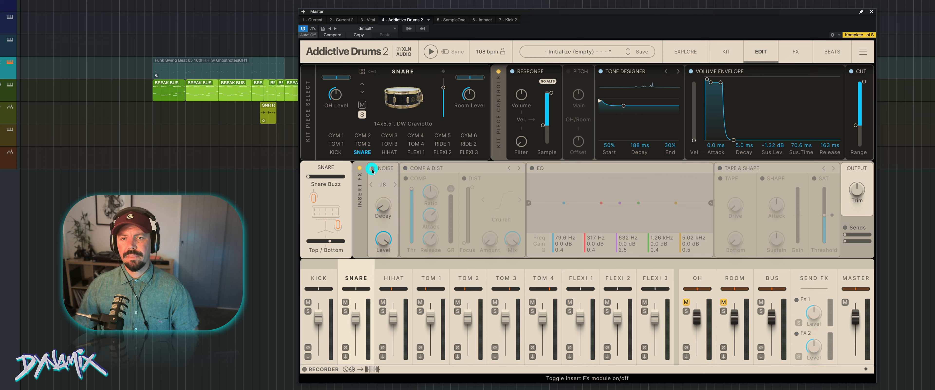
left_click(373, 169)
Step: Compress the snare with a lowered threshold, a ratio of about 4:1, 9.63 ms attack and 27.42 ms release
left_click(405, 168)
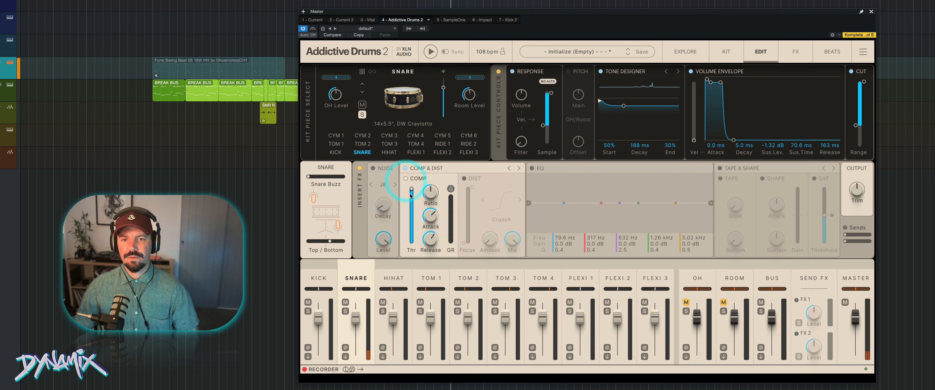
left_click_drag(412, 190, 412, 230)
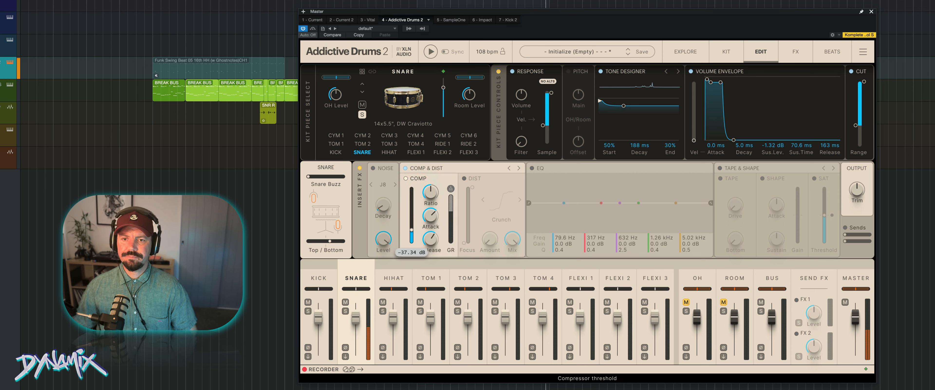
left_click(431, 235)
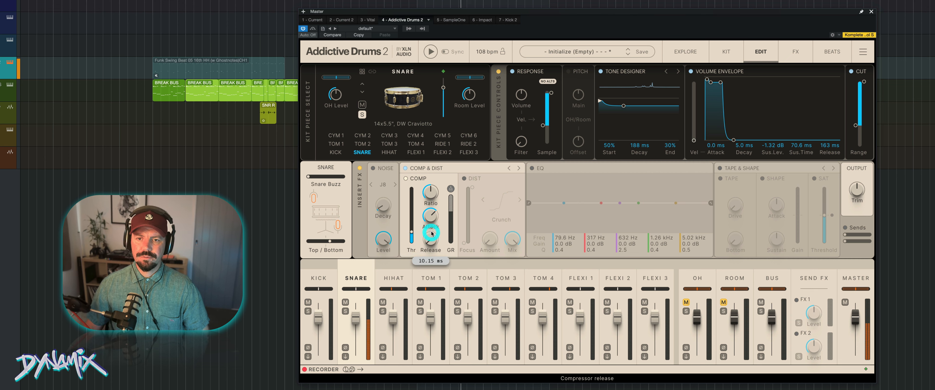
left_click(430, 192)
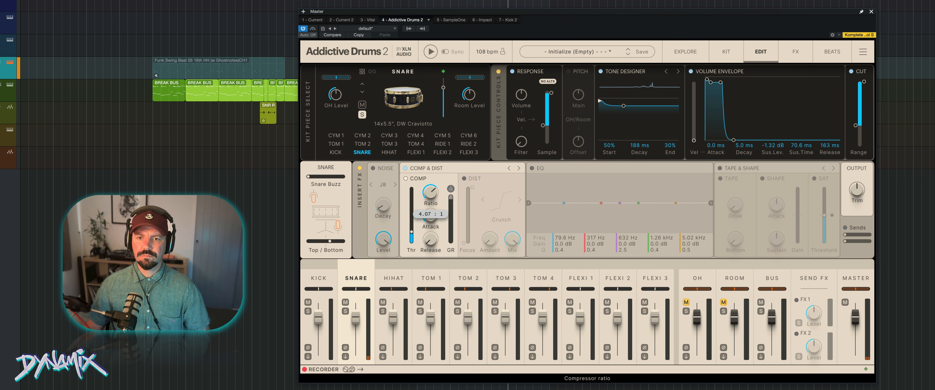
left_click_drag(412, 231, 431, 198)
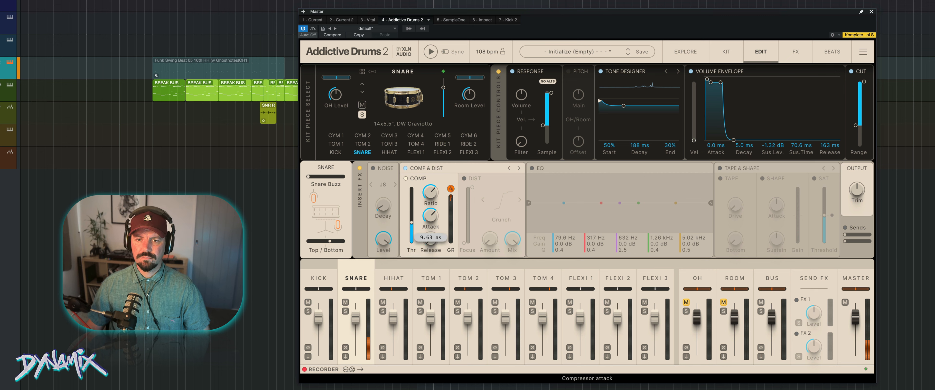
left_click_drag(431, 238, 425, 222)
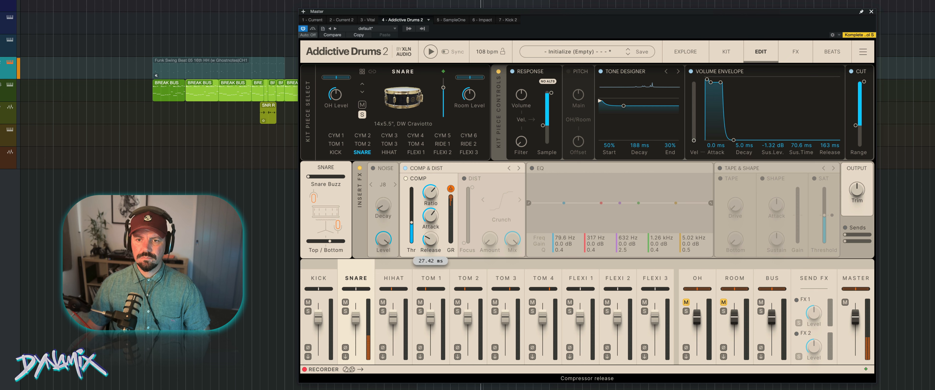
Step: Turn on the snare's distortion, use the Heavy type at about 29% amount, narrow its focus range and lower the mix
left_click(464, 178)
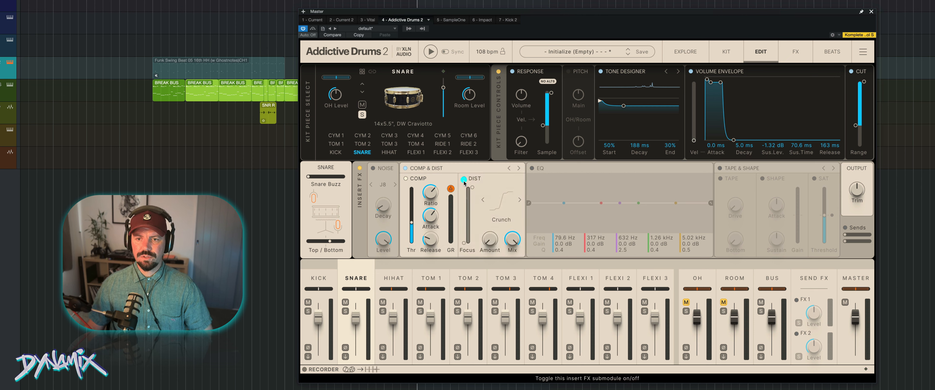
left_click_drag(489, 245, 489, 238)
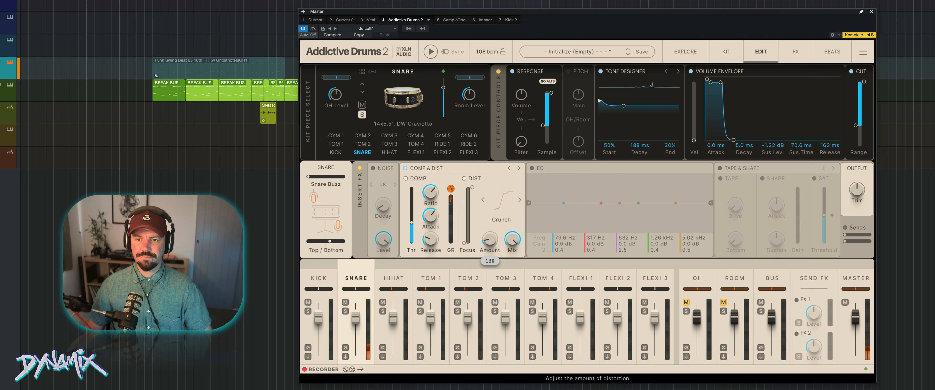
left_click(519, 199)
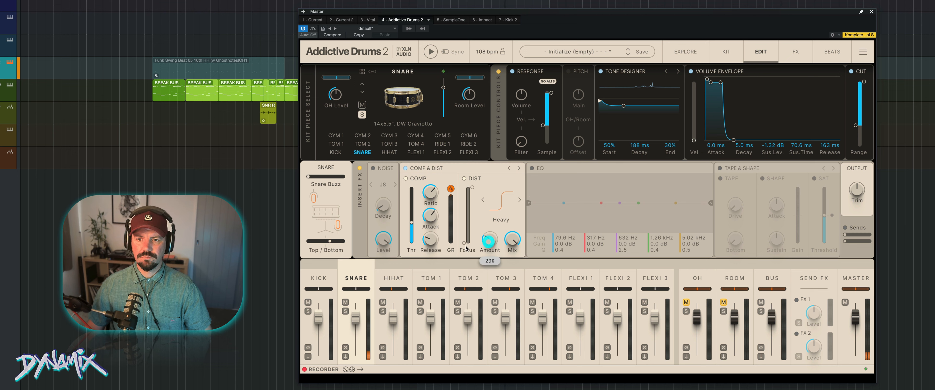
left_click_drag(464, 242, 472, 194)
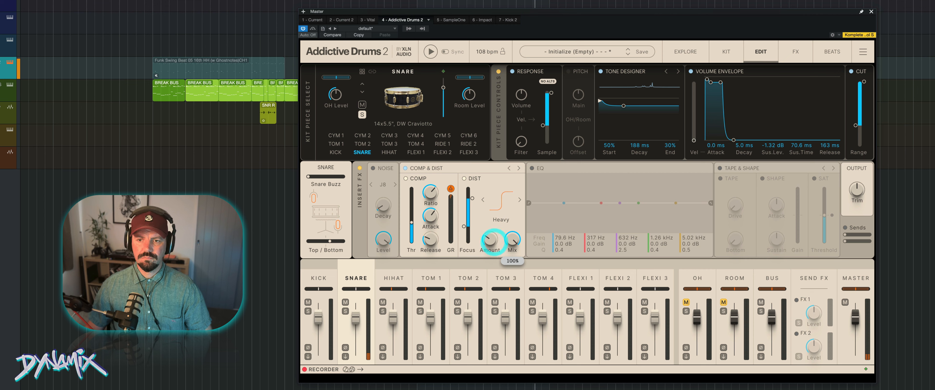
left_click_drag(512, 239, 508, 284)
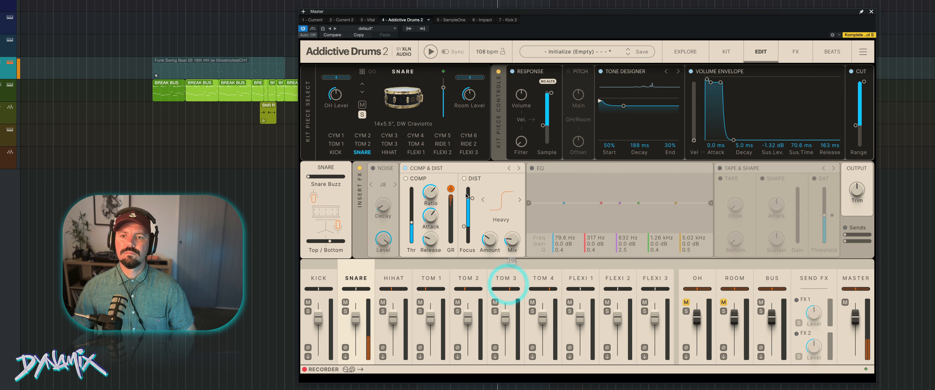
Step: Audition the snare's distortion types up to IronTransformer, compare it at 100% mix and settle on a lower blend
left_click(520, 200)
left_click(520, 200)
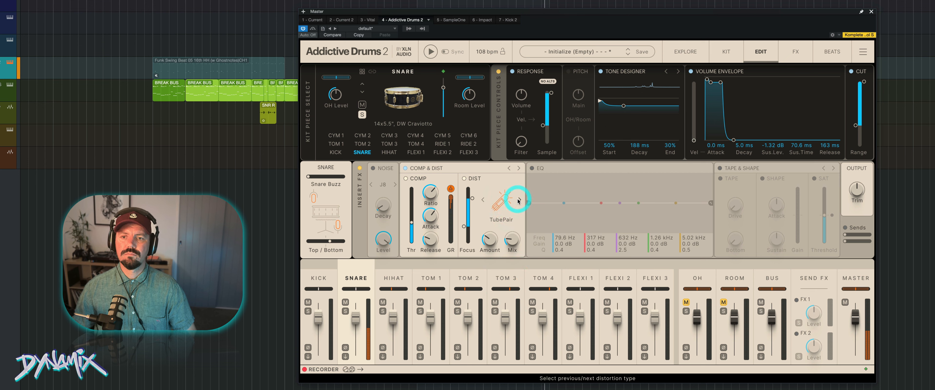
left_click(520, 200)
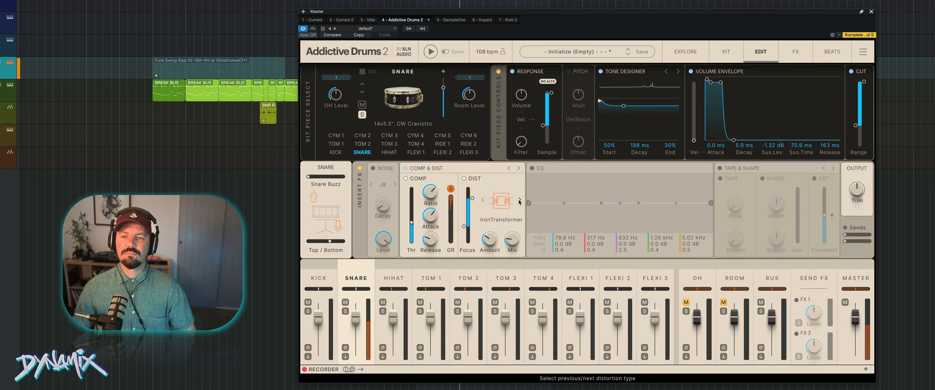
left_click_drag(512, 239, 512, 198)
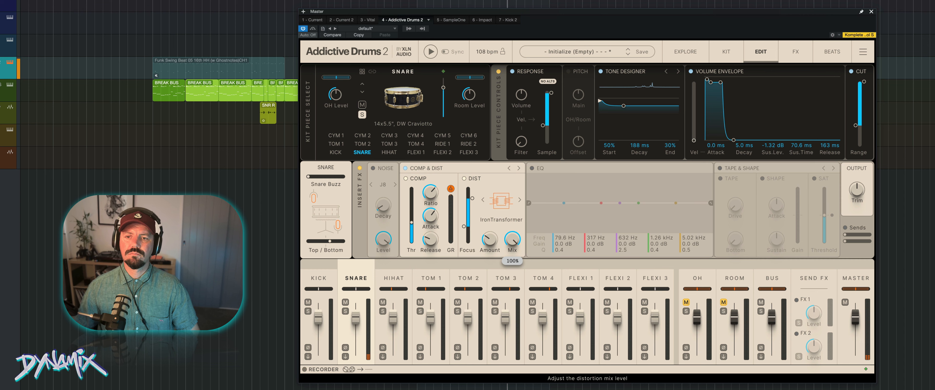
left_click_drag(512, 240, 512, 274)
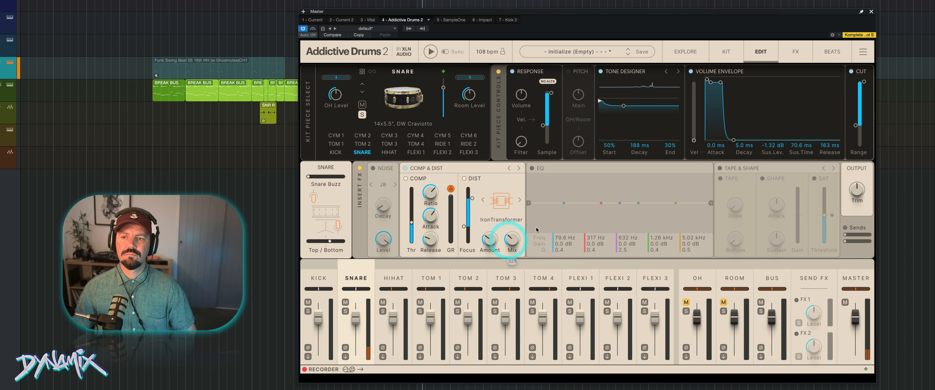
left_click_drag(513, 241, 513, 236)
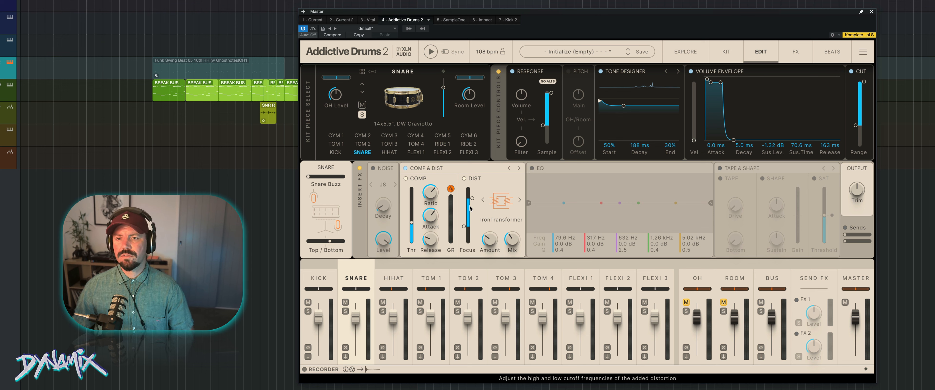
left_click_drag(512, 239, 513, 242)
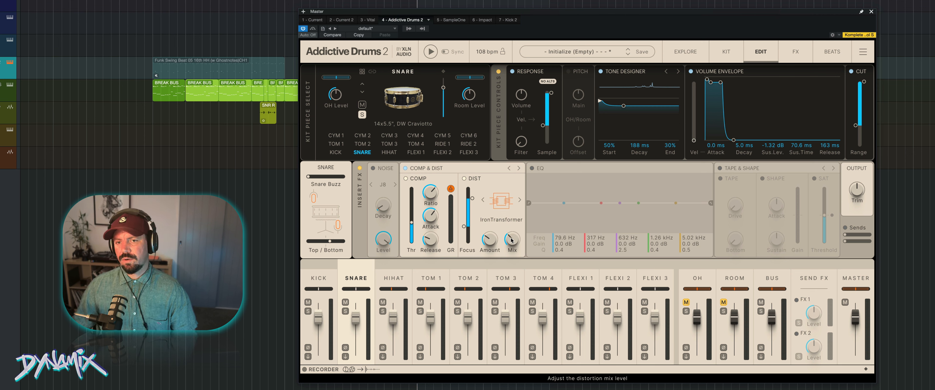
Step: Enable the snare's EQ, cut 834 Hz by about 7.4 dB and switch the distortion type to Heavy
left_click(532, 168)
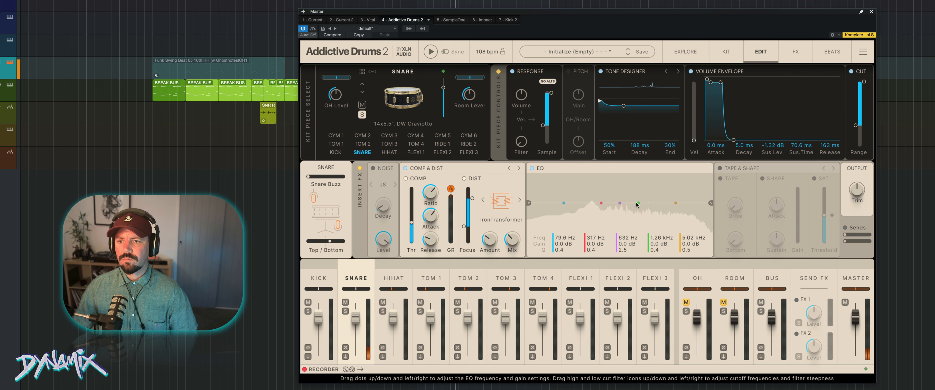
left_click_drag(620, 202, 628, 216)
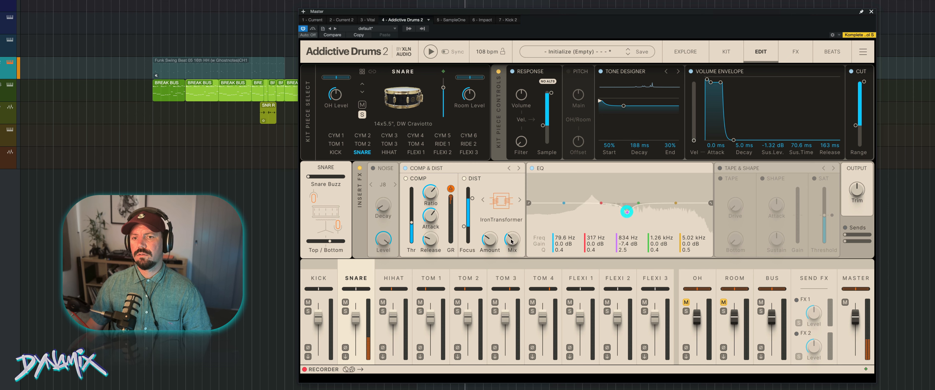
left_click_drag(627, 214, 628, 211)
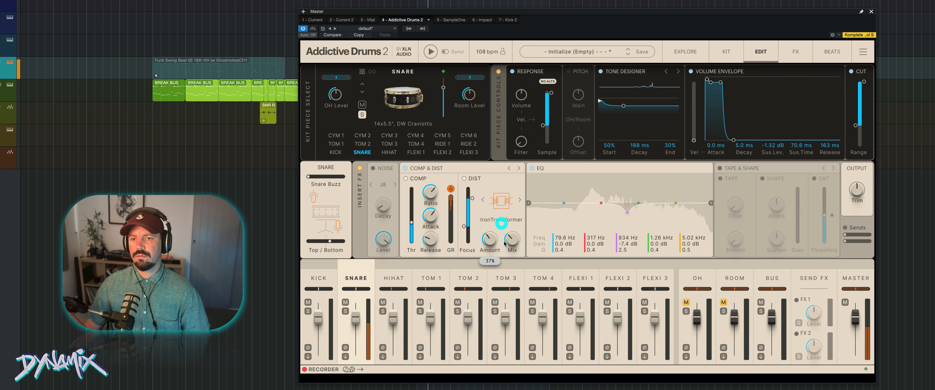
left_click(520, 200)
left_click(519, 199)
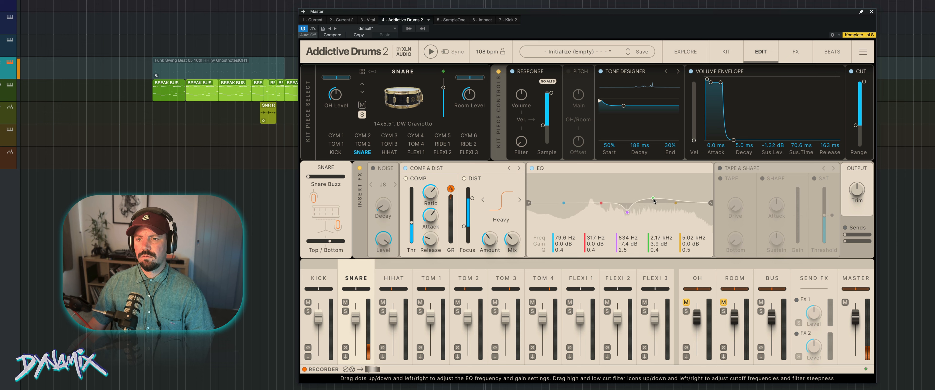
Step: On the snare's EQ, boost 2.17 kHz by about 3.3 dB and 225 Hz by about 2.1 dB, with a low cut at 98.3 Hz
left_click_drag(639, 203, 653, 199)
left_click_drag(529, 204, 548, 206)
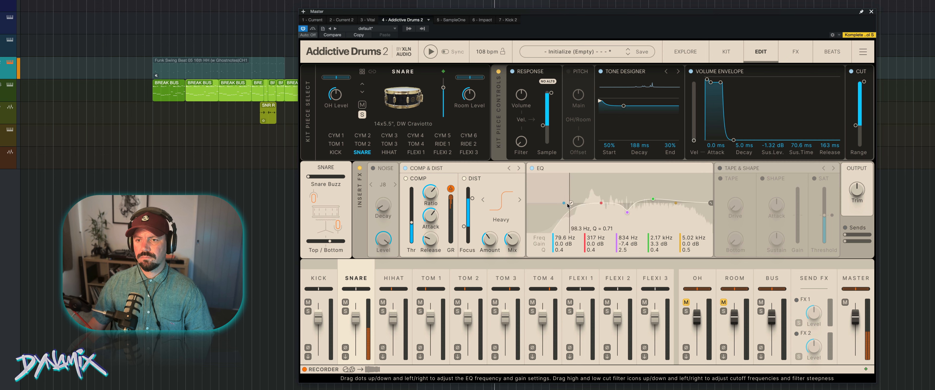
left_click_drag(564, 203, 594, 201)
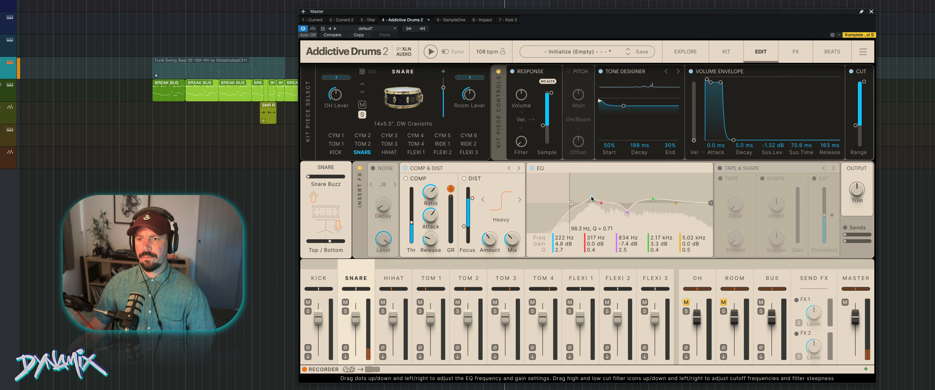
left_click_drag(592, 198, 591, 200)
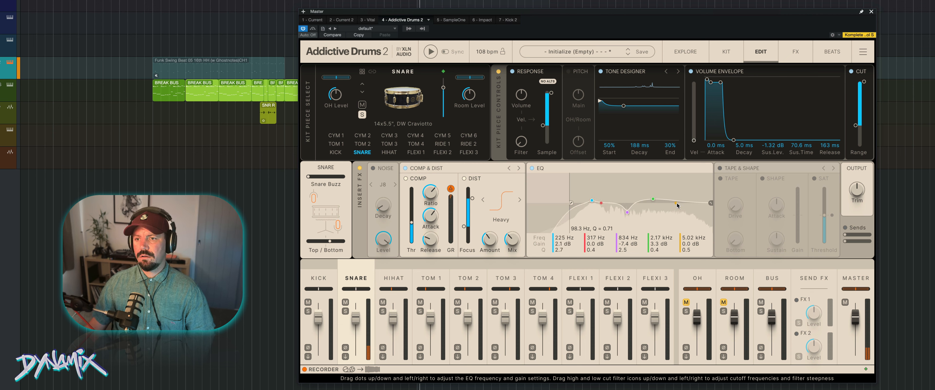
Step: Boost the snare's highs by about 5.1 dB at 6.01 kHz and set the high cut to about 18.2 kHz
left_click_drag(676, 203, 683, 198)
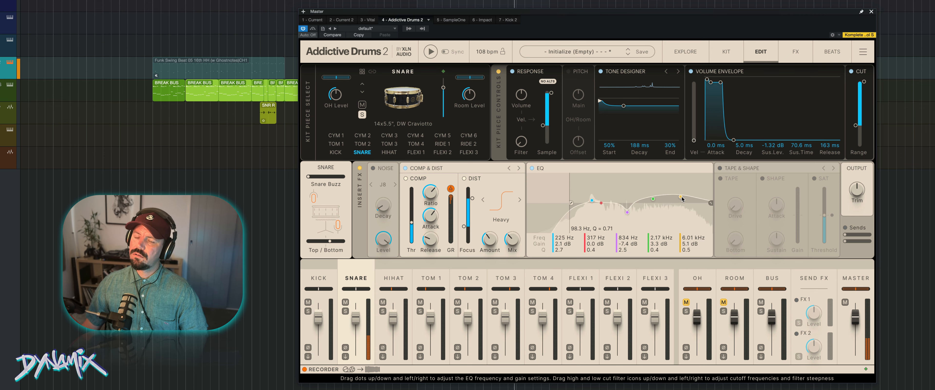
left_click_drag(711, 202, 701, 207)
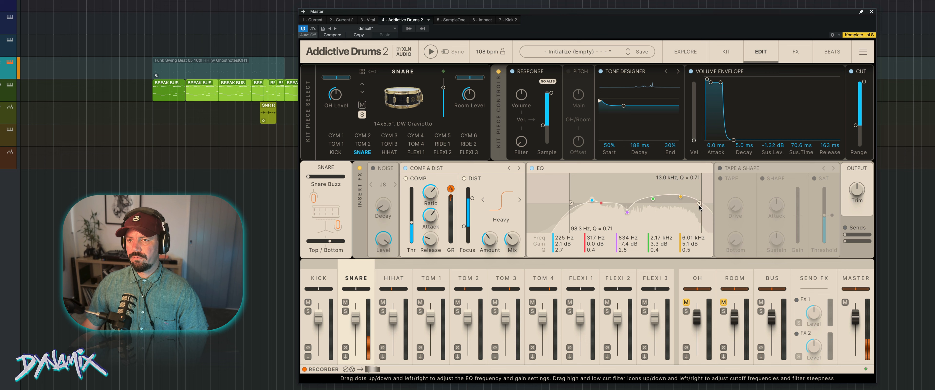
left_click_drag(704, 207, 705, 205)
Step: Enable the snare's tape effect, audition its drive down to 0%, and cut 1.53 kHz by about 5.6 dB on the EQ
left_click(721, 178)
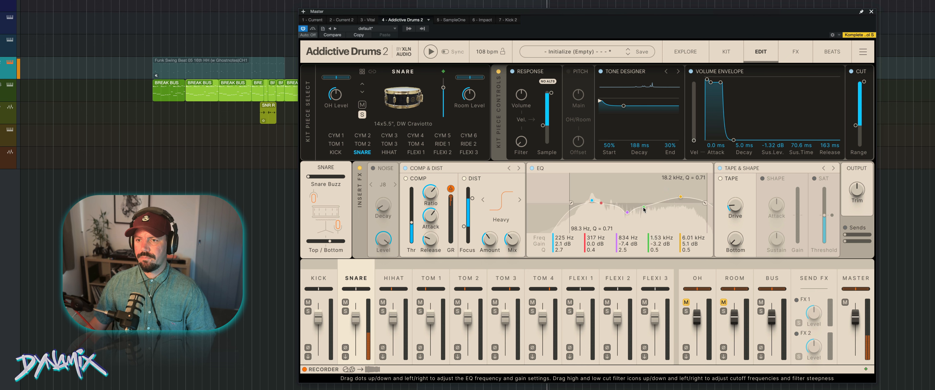
left_click_drag(643, 209, 644, 210)
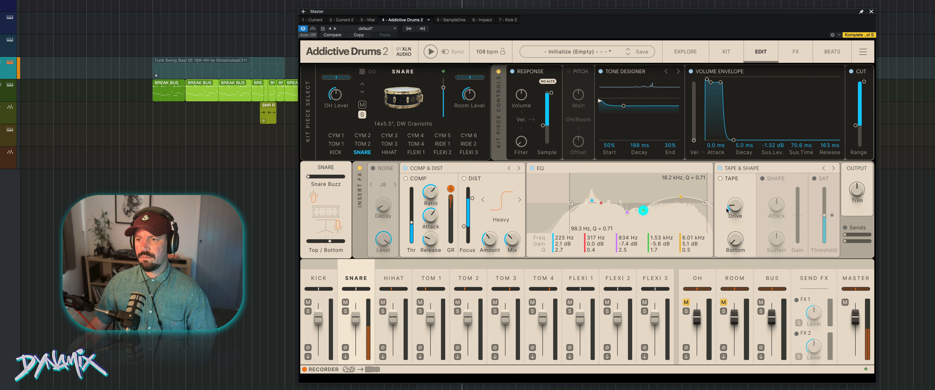
left_click_drag(736, 206, 735, 204)
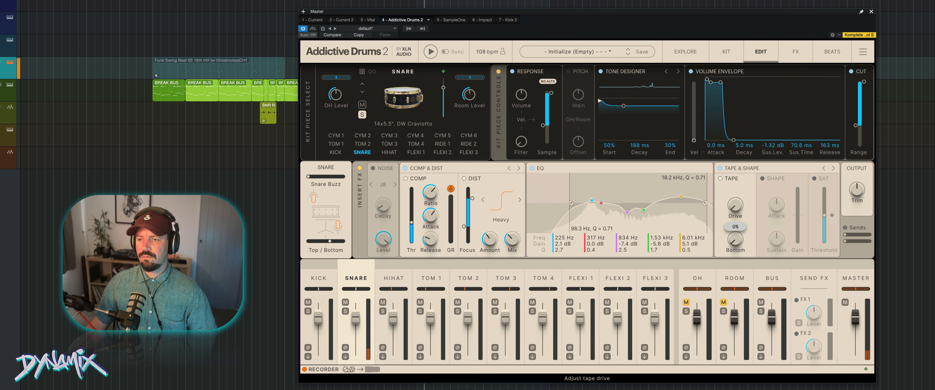
Step: Set the snare's distortion amount to about 24% and change its type to IronTransformer
left_click_drag(489, 238, 490, 237)
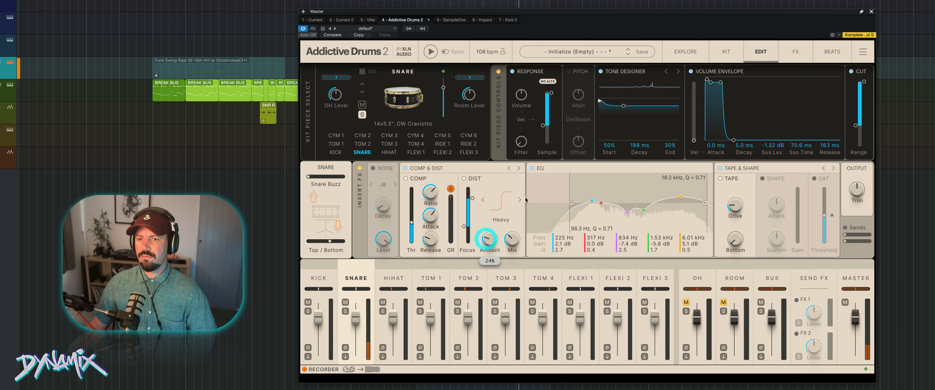
left_click(501, 208)
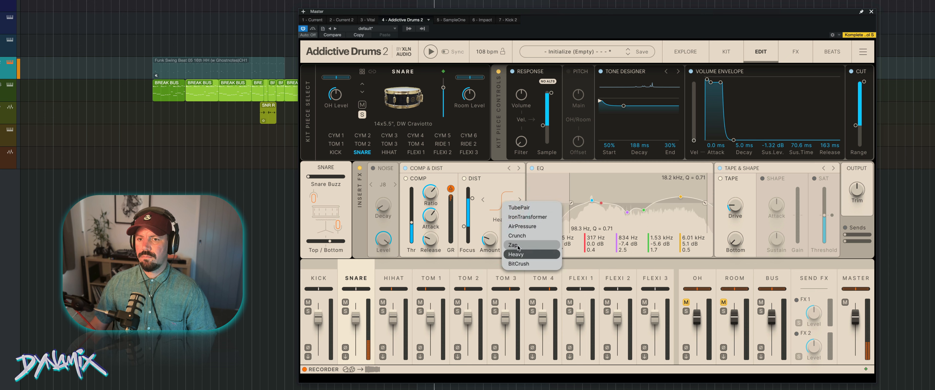
left_click(518, 216)
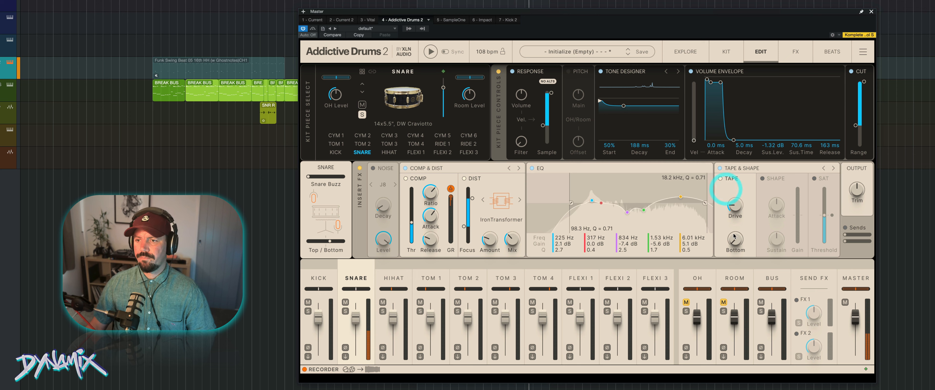
Step: Adjust the snare's tape settings and enable the shape effect with more attack and less sustain
left_click_drag(736, 240, 735, 225)
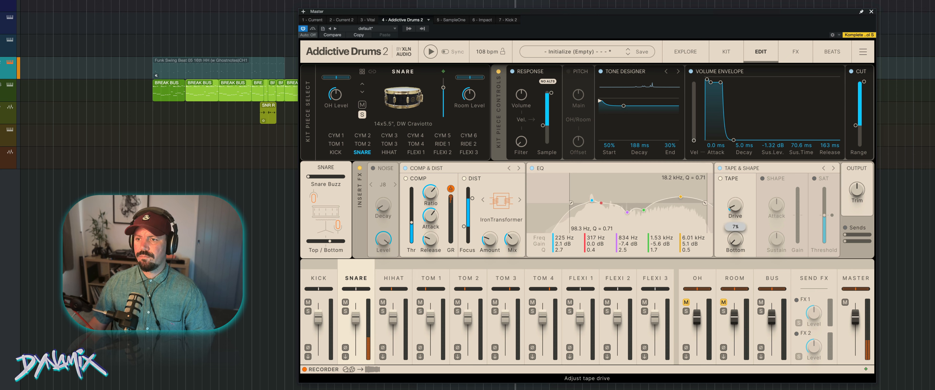
left_click(762, 178)
left_click_drag(777, 205, 777, 193)
mouse_move(776, 239)
left_mouse_down()
mouse_move(777, 256)
mouse_move(777, 243)
left_mouse_up()
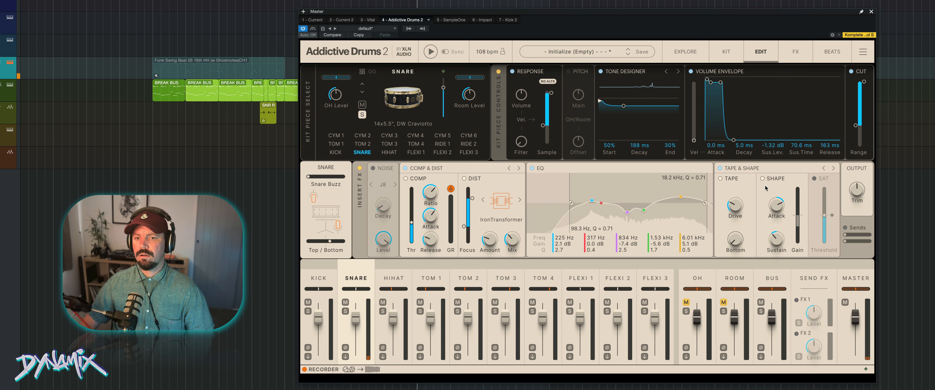
Step: Select the hi-hat and adjust its channel pan
left_click(377, 270)
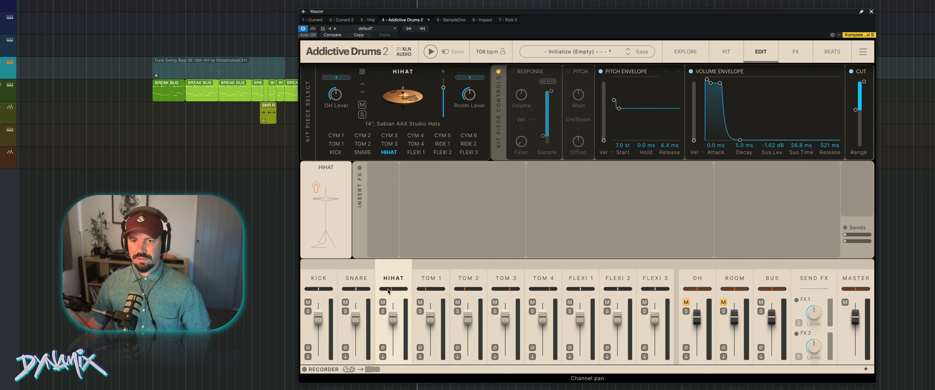
left_click_drag(392, 290, 392, 290)
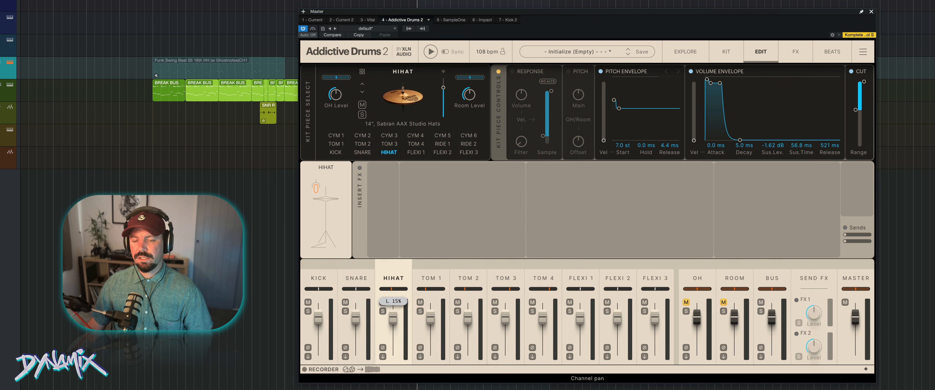
left_click_drag(392, 289, 393, 288)
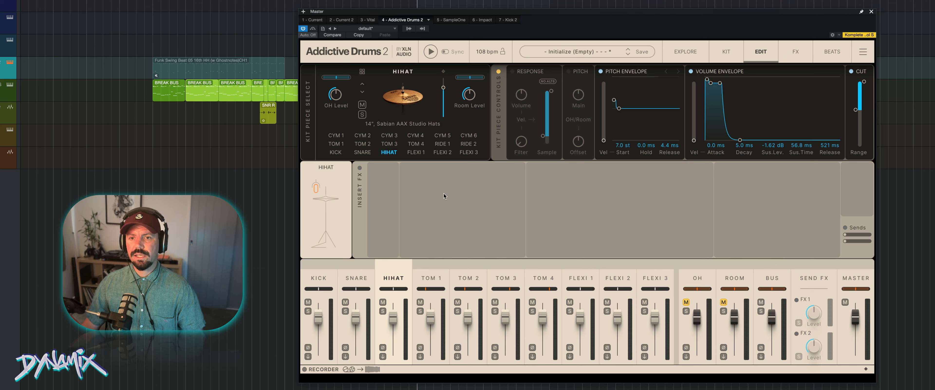
Step: Start playback, enable the hi-hat's insert effects and compressor, lower the threshold and raise the ratio
key("space")
left_click(382, 197)
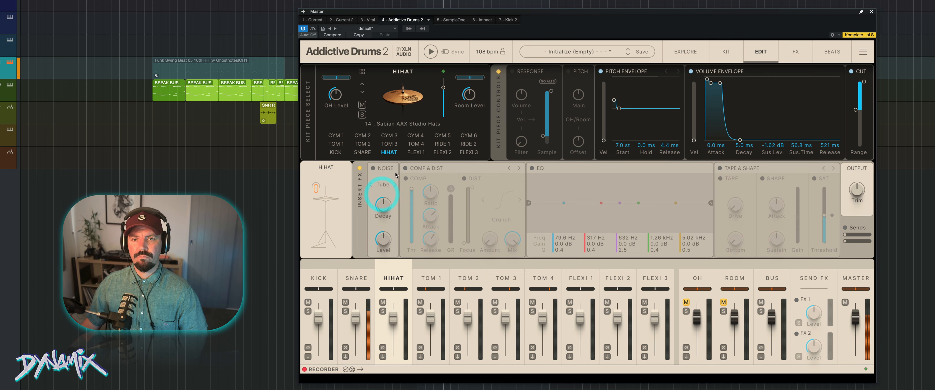
left_click(405, 168)
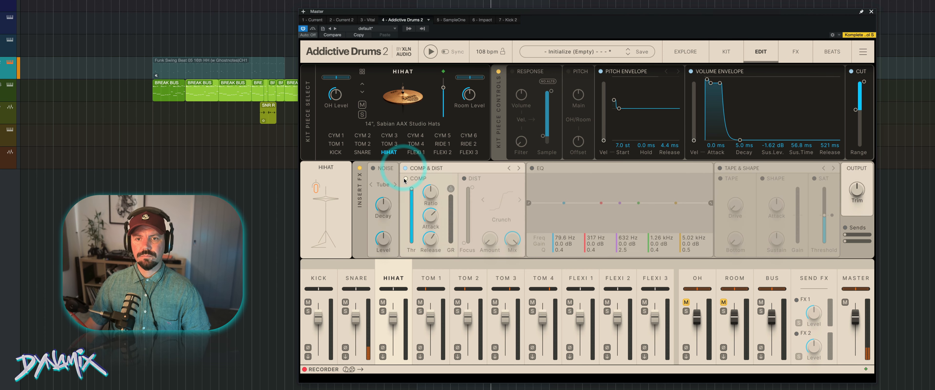
left_click(406, 178)
left_click_drag(411, 187, 411, 227)
left_click_drag(431, 192, 430, 183)
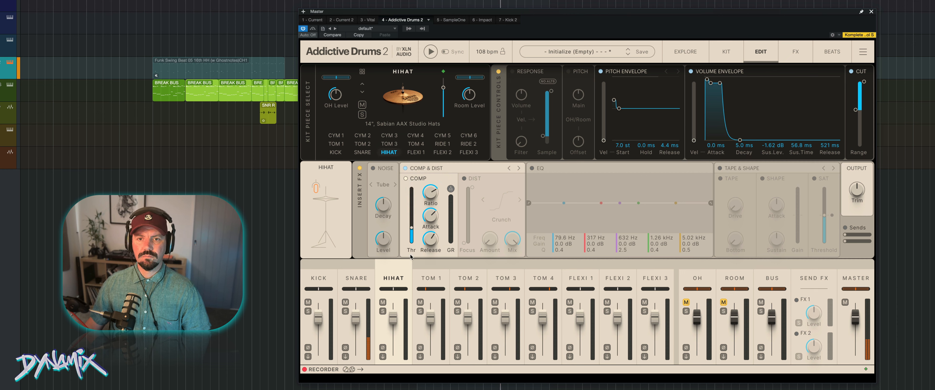
Step: Clear the snare's solo, check the kick and solo the hi-hat kit piece
left_click(362, 152)
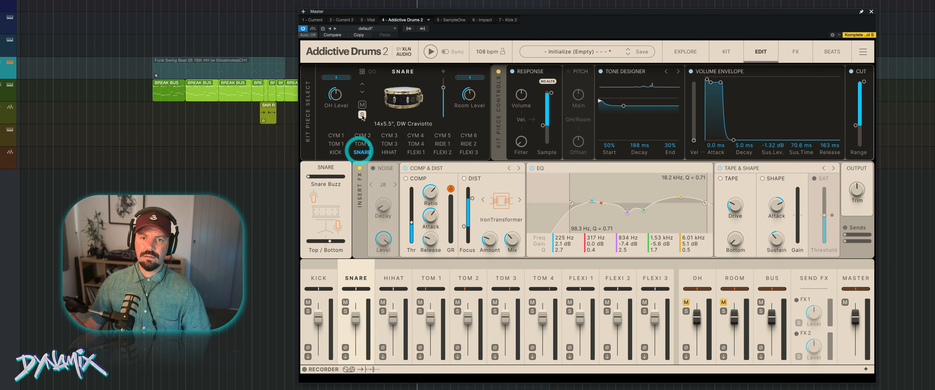
left_click(337, 152)
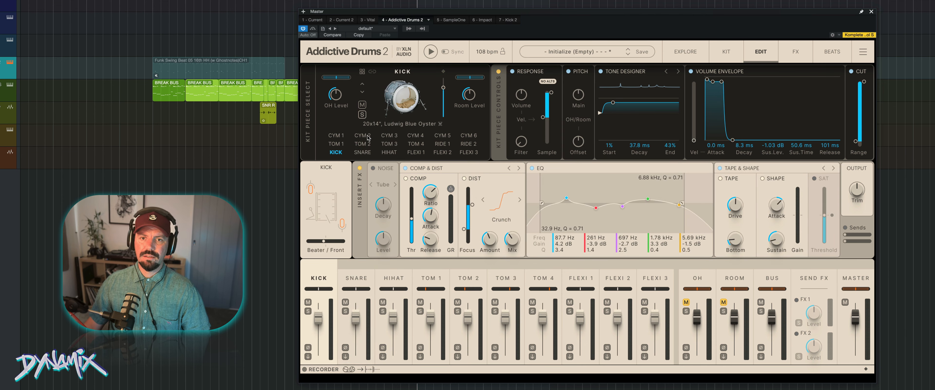
left_click(383, 153)
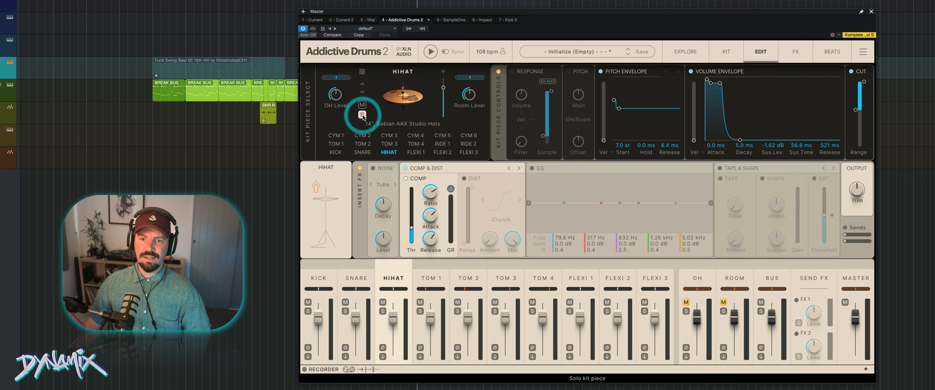
Step: Refine the hi-hat compressor's threshold, attack and release, set its ratio to about 3.4:1 and leave automatic makeup gain off
left_click_drag(412, 227, 431, 270)
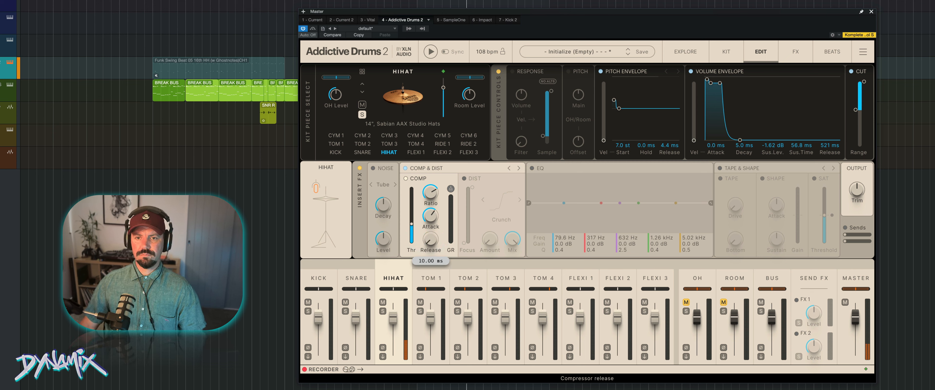
left_click(451, 189)
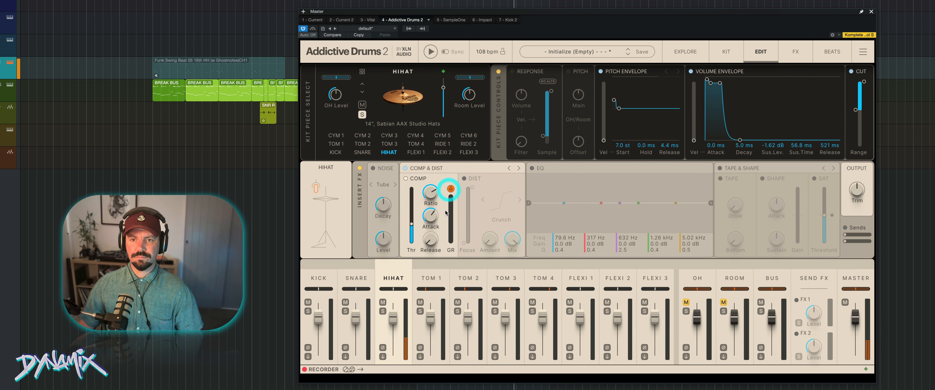
left_click_drag(431, 239, 411, 232)
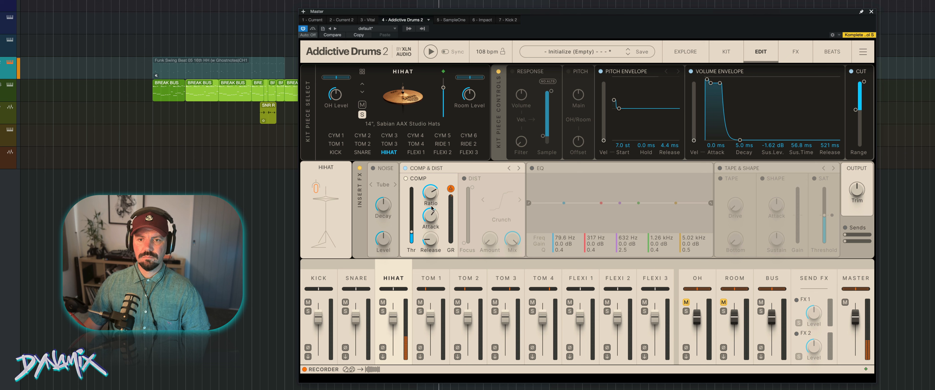
mouse_move(435, 202)
left_mouse_down()
mouse_move(436, 211)
mouse_move(431, 194)
left_mouse_up()
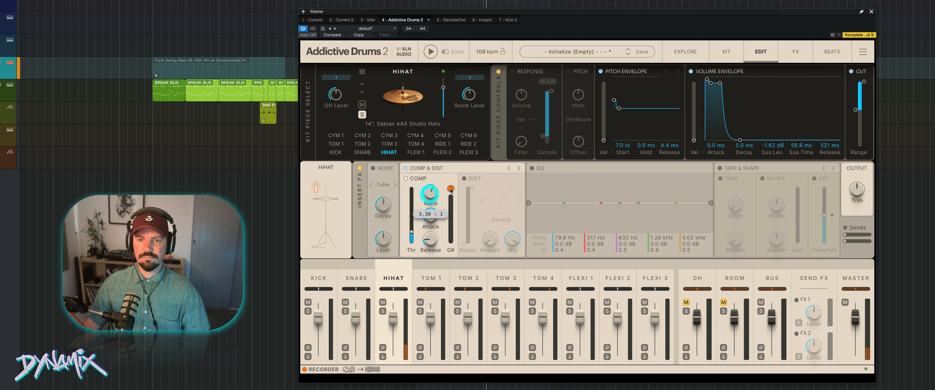
left_click(450, 189)
left_click_drag(411, 232, 432, 216)
Step: Enable the hi-hat's distortion, change its type to TubePair, narrow its focus to the mid-high range and adjust amount and mix
left_click(465, 179)
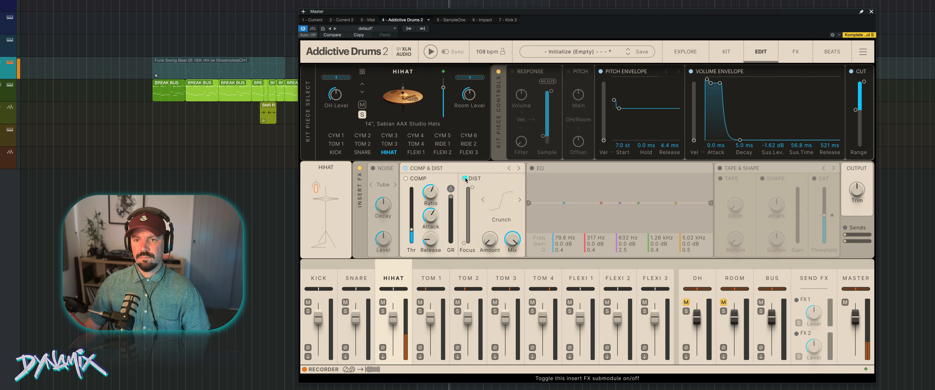
left_click_drag(490, 238, 464, 212)
left_click_drag(473, 188, 472, 189)
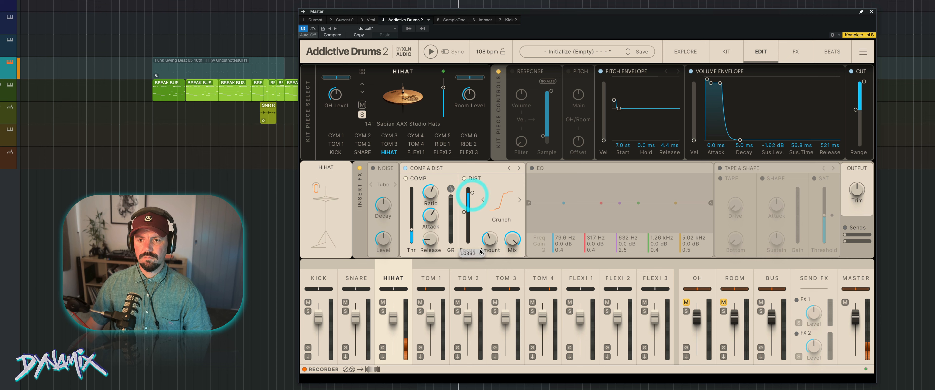
left_click_drag(490, 239, 490, 225)
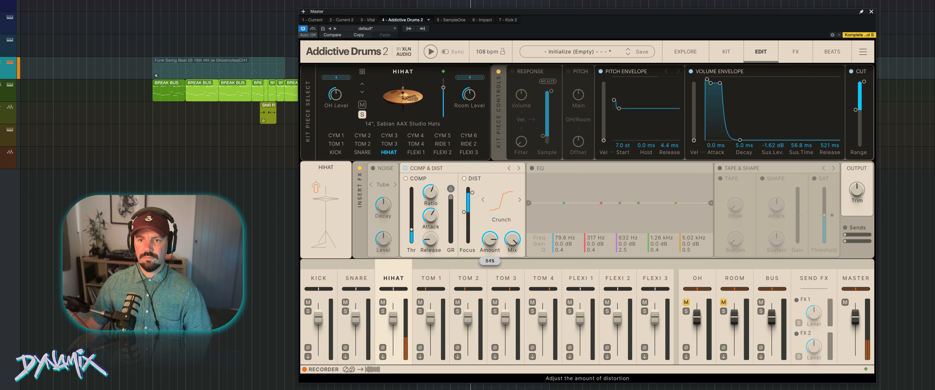
left_click(520, 200)
left_click(521, 201)
left_click(520, 200)
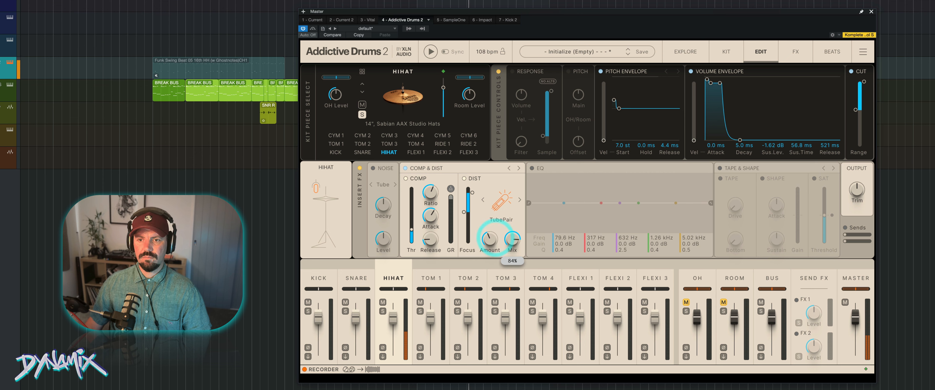
left_click(510, 238)
Step: Enable the hi-hat's EQ, with a low cut at about 967 Hz and a 4.2 dB boost at 7 kHz
left_click(532, 168)
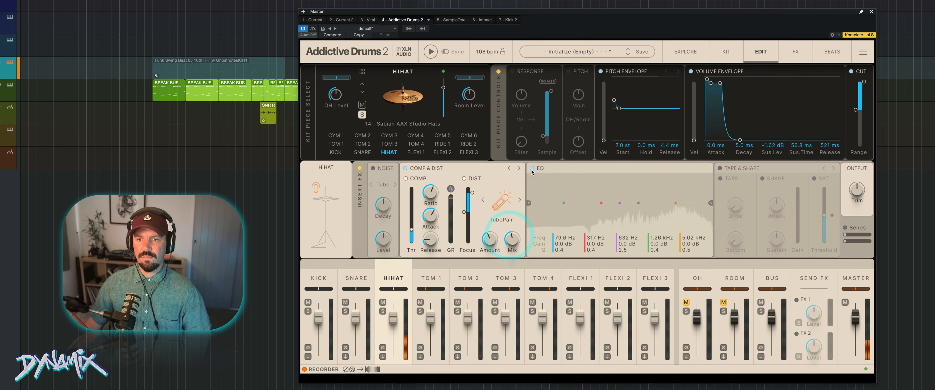
left_click_drag(529, 203, 621, 205)
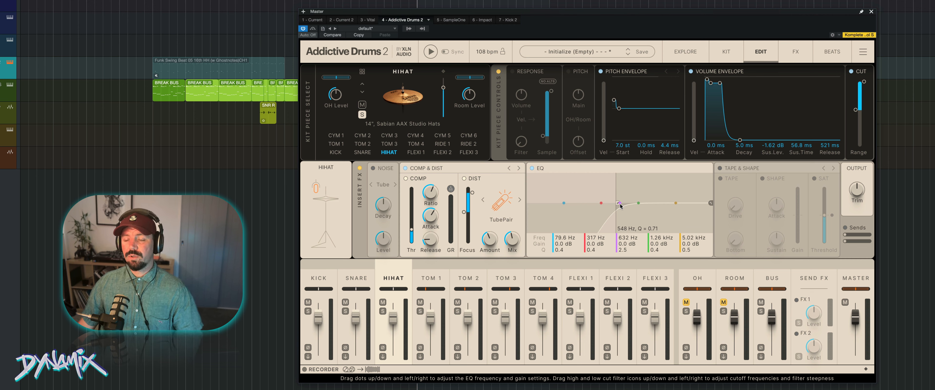
key("space")
left_click_drag(620, 204, 634, 204)
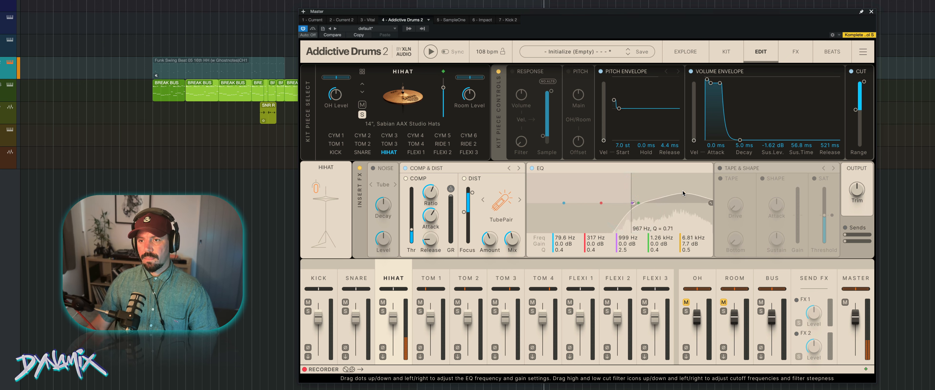
left_click_drag(683, 190, 683, 198)
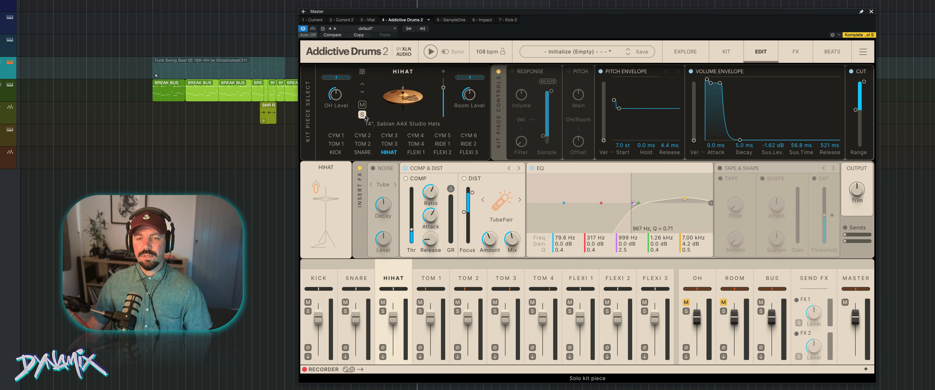
Step: Unsolo the hi-hat and enable its tape and shape effects with adjusted drive, about 34% more attack and reduced sustain
left_click(722, 179)
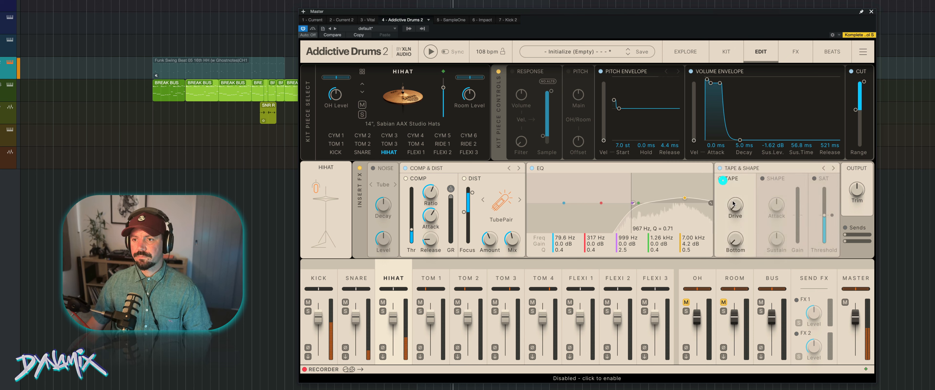
left_click_drag(734, 205, 776, 210)
left_click(762, 178)
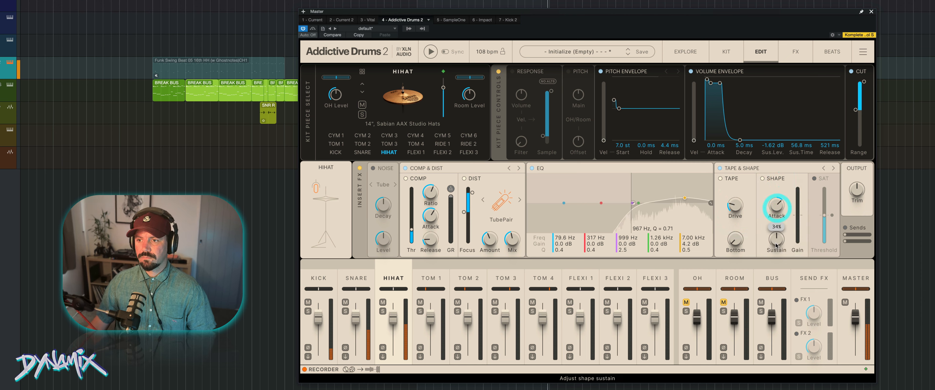
left_click_drag(776, 246, 777, 269)
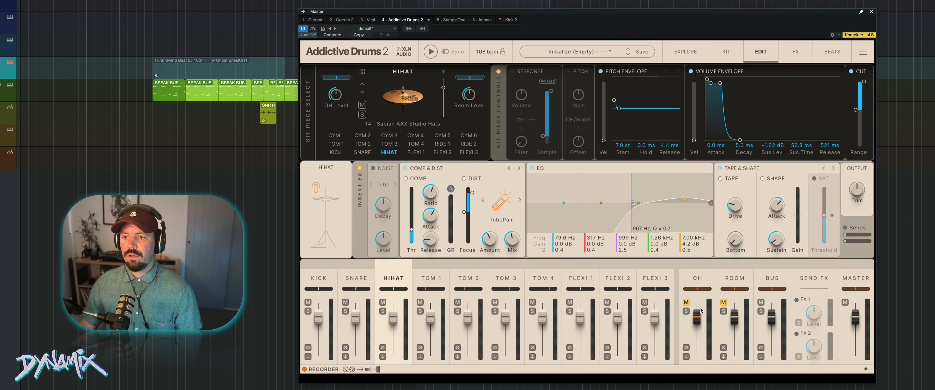
Step: Unmute the overhead and room channels with their faders fully down, and bring the overhead fader back up in solo
left_click_drag(697, 317, 697, 355)
left_click_drag(734, 318, 734, 354)
left_click(686, 302)
left_click(723, 301)
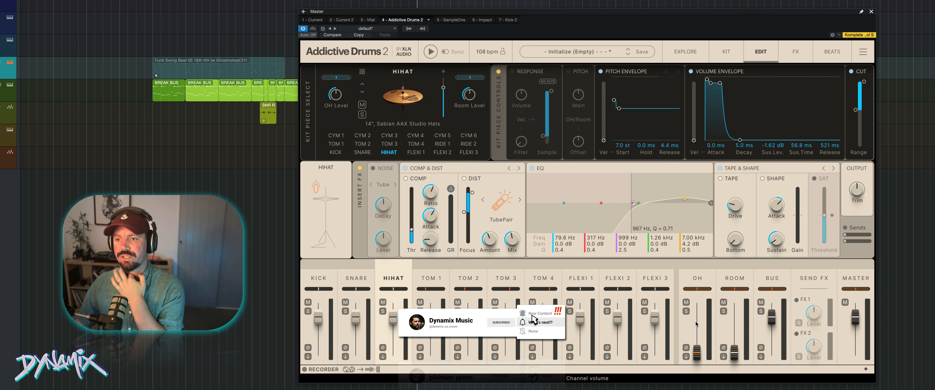
left_click(687, 311)
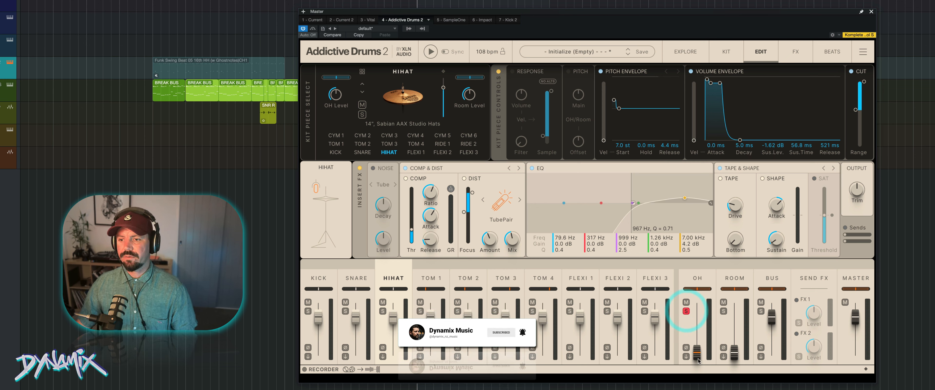
left_click_drag(697, 352, 697, 315)
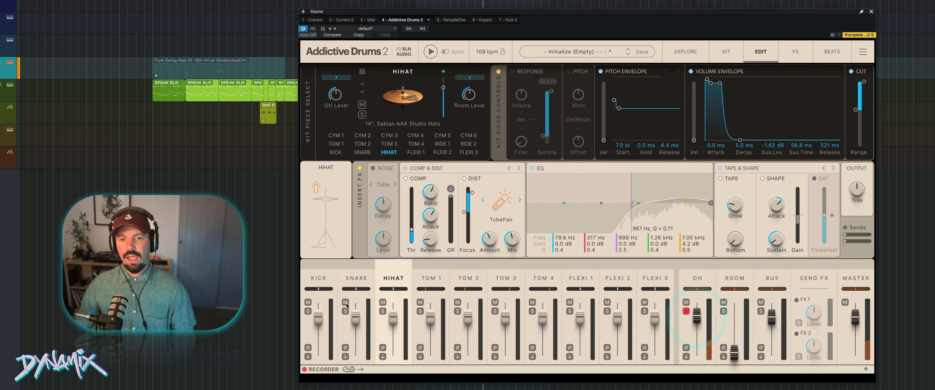
Step: Solo the kick, set its overhead level to about -5.9 dB and overhead width to about 27%, and clear the solos
left_click(323, 276)
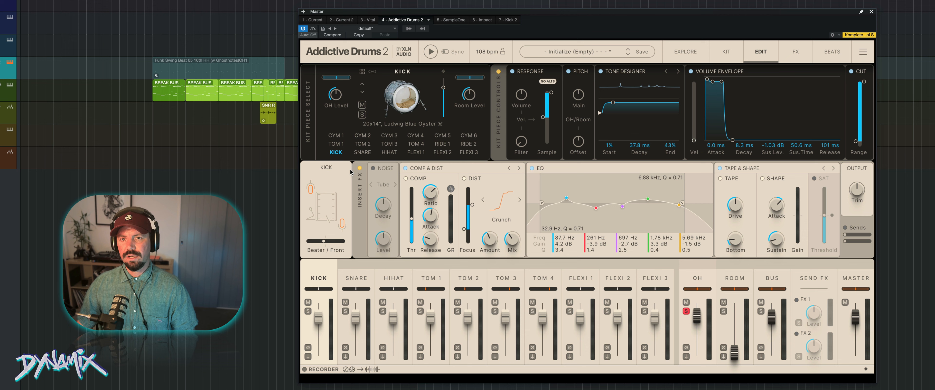
left_click(362, 114)
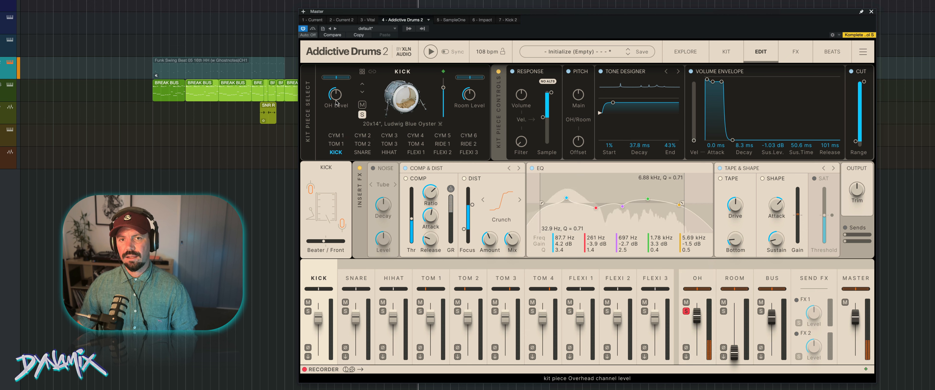
mouse_move(337, 97)
left_mouse_down()
mouse_move(337, 124)
mouse_move(336, 110)
left_mouse_up()
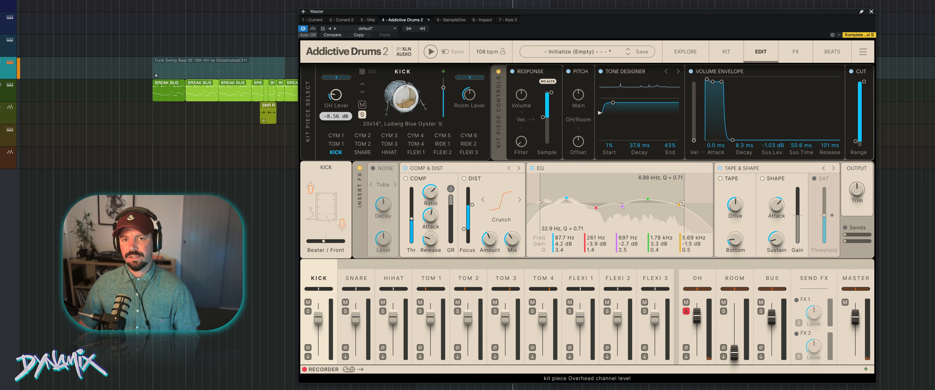
left_click(334, 95)
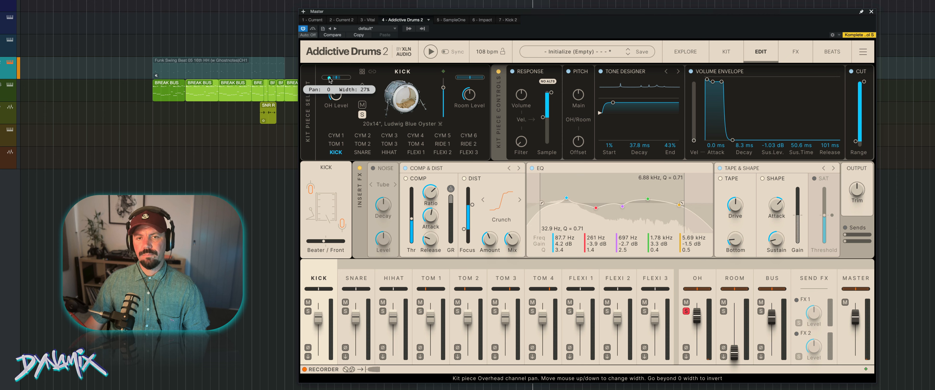
left_click_drag(335, 95, 338, 97)
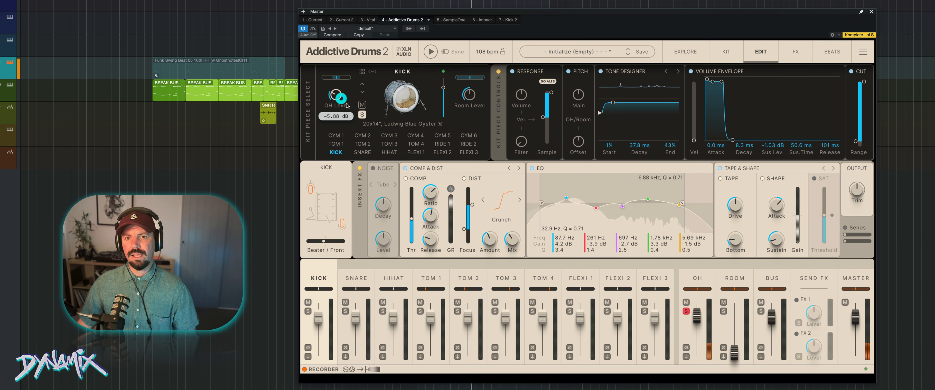
left_click(686, 311)
key("space")
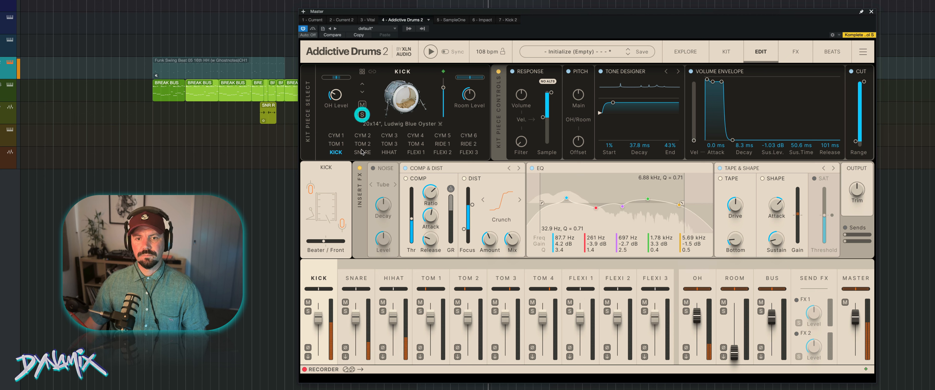
Step: Raise the snare's overhead level to about 6.5 dB and narrow its overhead width to about 57%
left_click(362, 91)
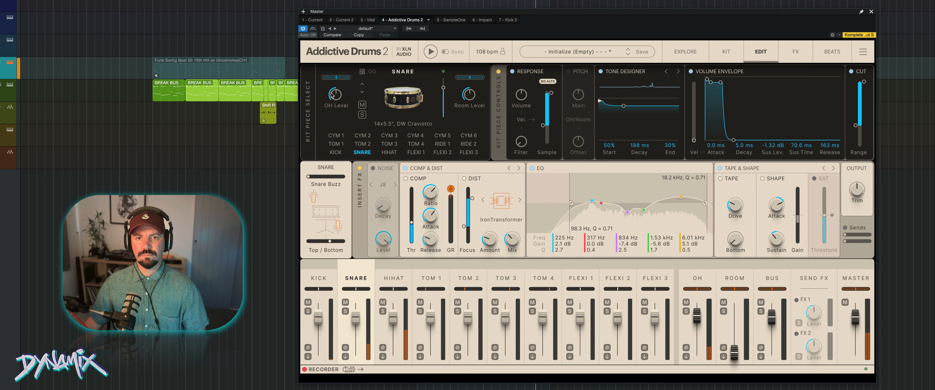
mouse_move(333, 95)
left_mouse_down()
mouse_move(333, 111)
mouse_move(334, 85)
left_mouse_up()
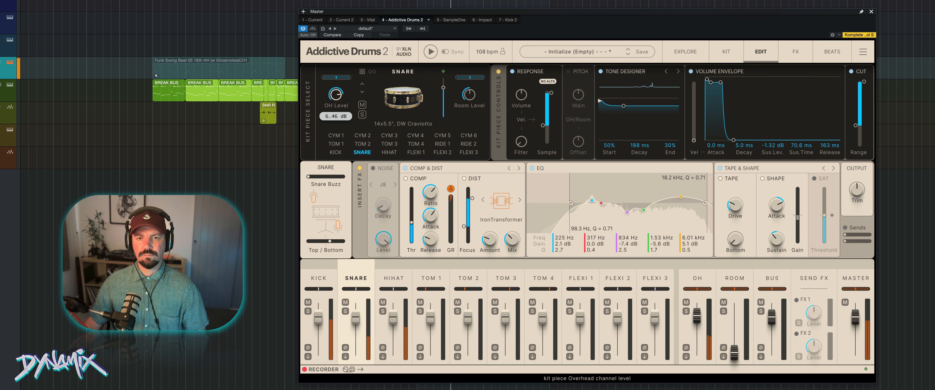
left_click(336, 77)
left_click_drag(332, 92, 331, 106)
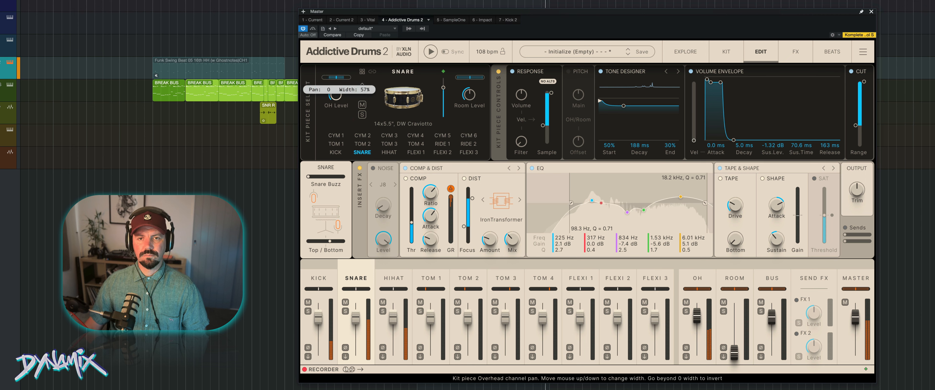
Step: Set the hi-hat's overhead level to about -2.4 dB and narrow its overhead width
left_click(393, 278)
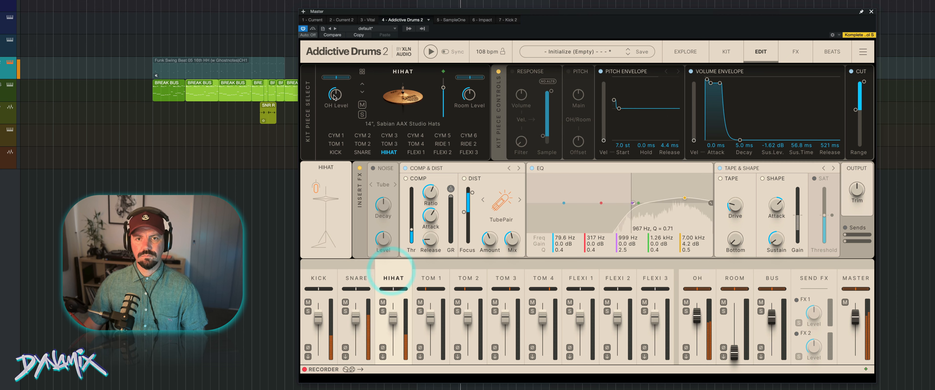
left_click_drag(336, 95, 336, 80)
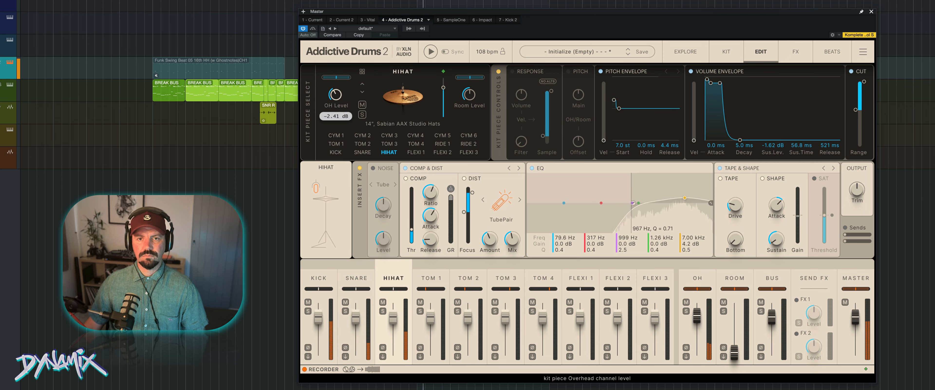
left_click_drag(336, 77, 336, 124)
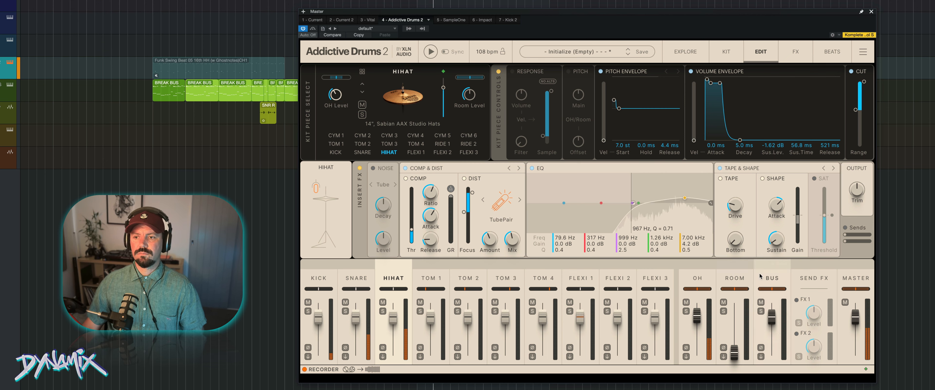
Step: Pull the overhead fader fully down, and raise and solo the room channel
left_click_drag(696, 314, 738, 317)
left_click(724, 311)
Step: Set the kick's room width to about 22% and its room level to about -3.6 dB
left_click(327, 264)
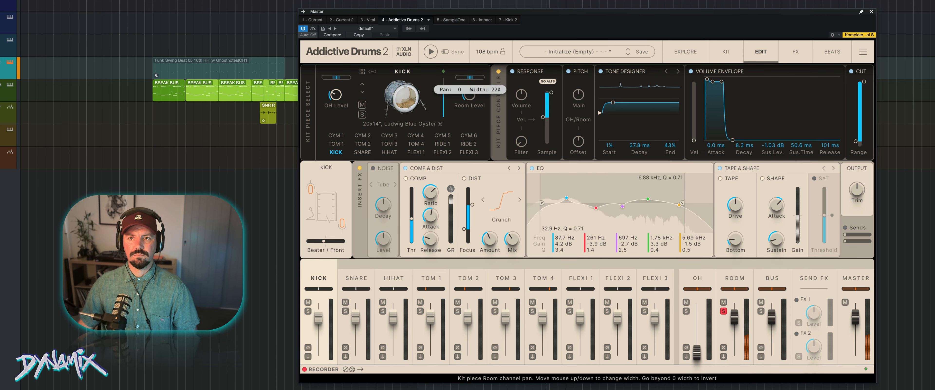
mouse_move(470, 95)
left_mouse_down()
mouse_move(470, 124)
mouse_move(470, 109)
left_mouse_up()
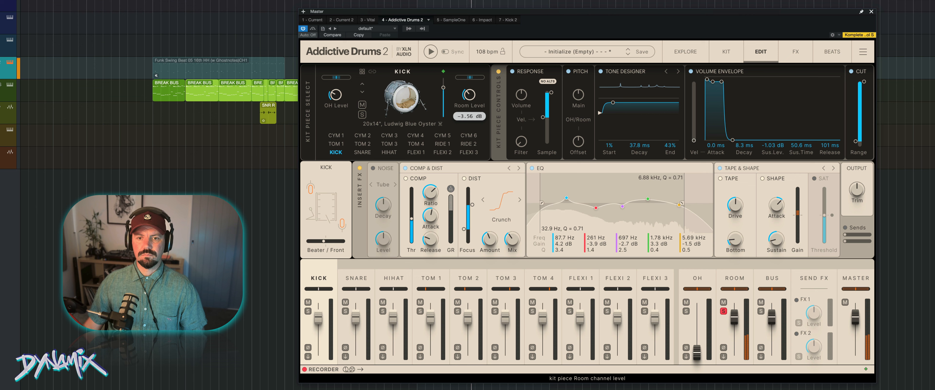
Step: Narrow the snare's room width to about 59% and adjust the hi-hat's width and level in the room channel
left_click(356, 277)
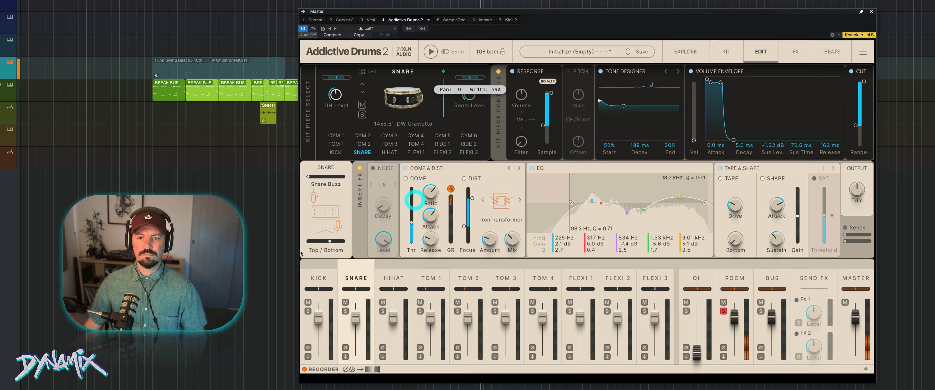
left_click(319, 278)
left_click(391, 277)
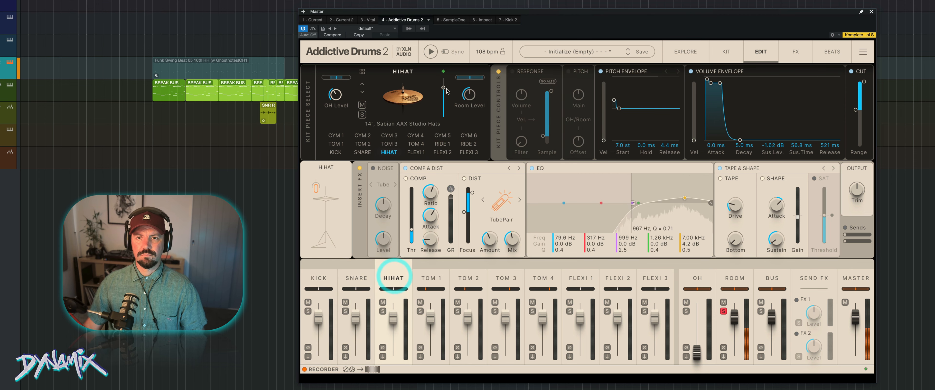
left_click_drag(463, 77, 470, 98)
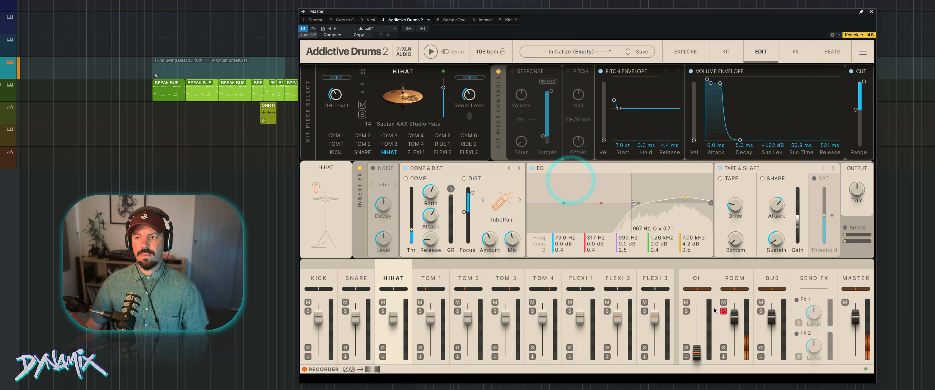
Step: Unsolo the room channel, then balance the two ambience channels by raising the overhead fader and lowering the room fader slightly
left_click(723, 311)
left_click_drag(734, 316, 697, 317)
left_click_drag(734, 351, 734, 326)
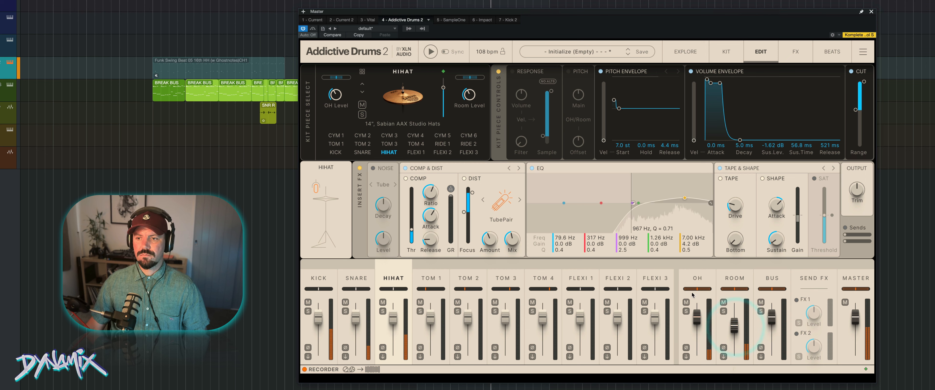
left_click_drag(697, 289, 734, 290)
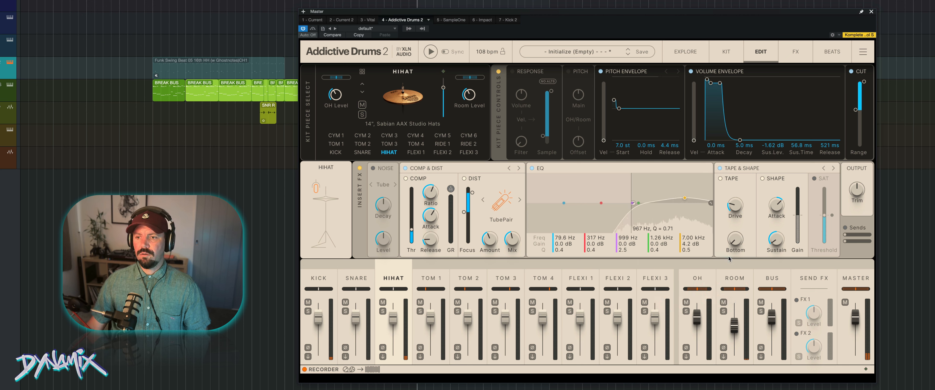
Step: Solo the overhead channel and enable its insert effects
left_click(697, 276)
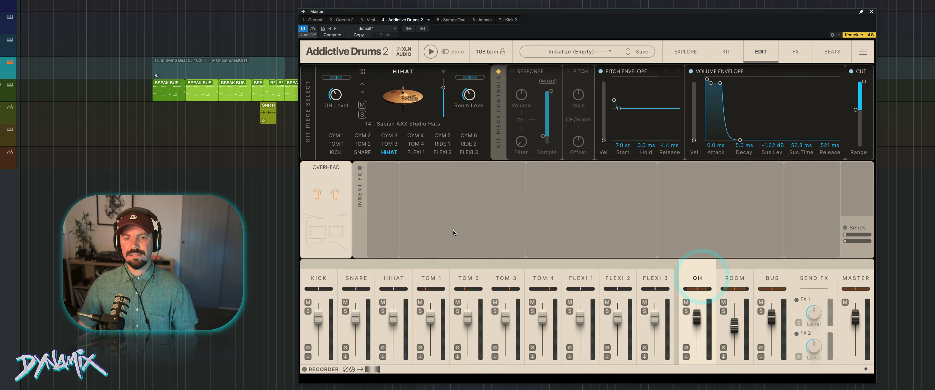
left_click(686, 311)
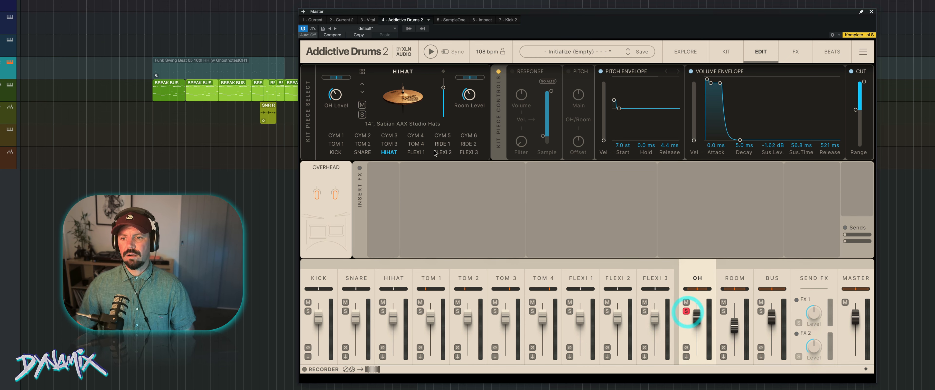
left_click(414, 201)
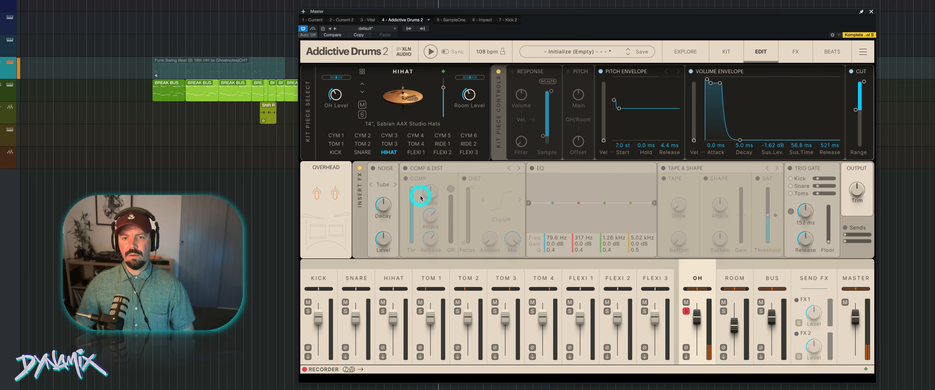
Step: Enable the overhead's compressor, lower its threshold, raise the ratio, reduce the attack and set the release to minimum
left_click(405, 169)
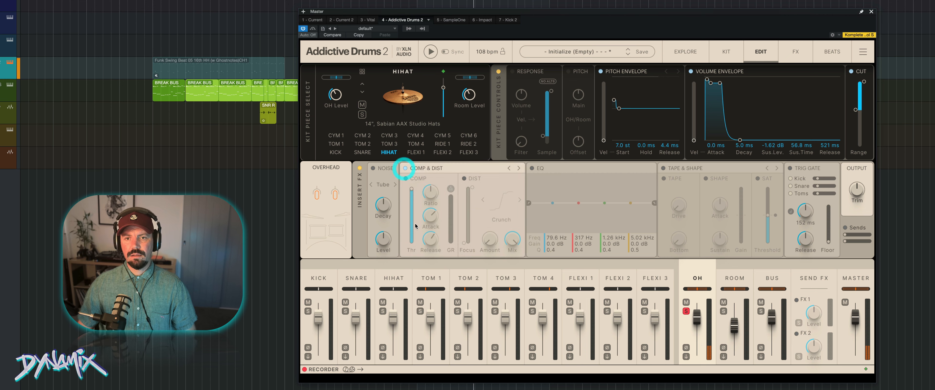
left_click(406, 178)
left_click_drag(412, 192, 412, 194)
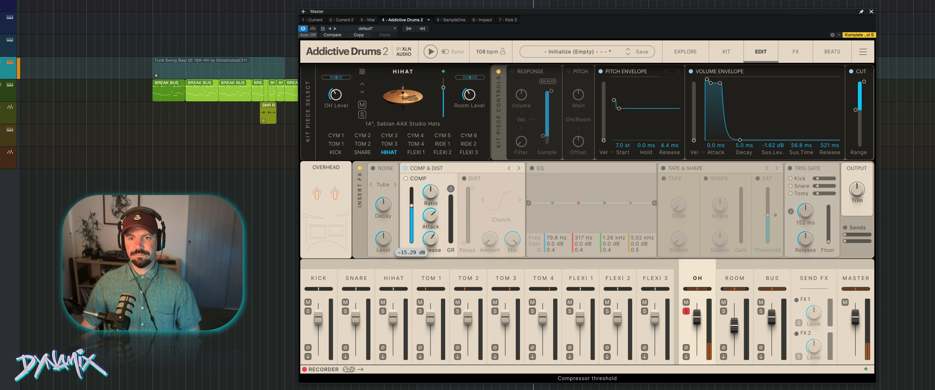
left_click_drag(412, 224, 411, 220)
left_click_drag(431, 192, 431, 191)
left_click_drag(430, 242, 431, 274)
left_click_drag(435, 216, 490, 228)
Step: Enable distortion on the overhead, set its amount to about 35%, choose IronTransformer and reduce the mix
left_click(464, 178)
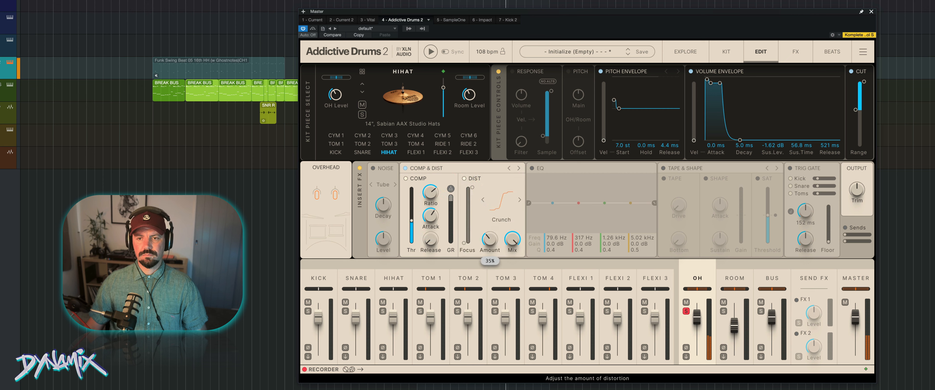
left_click(483, 199)
left_click(485, 200)
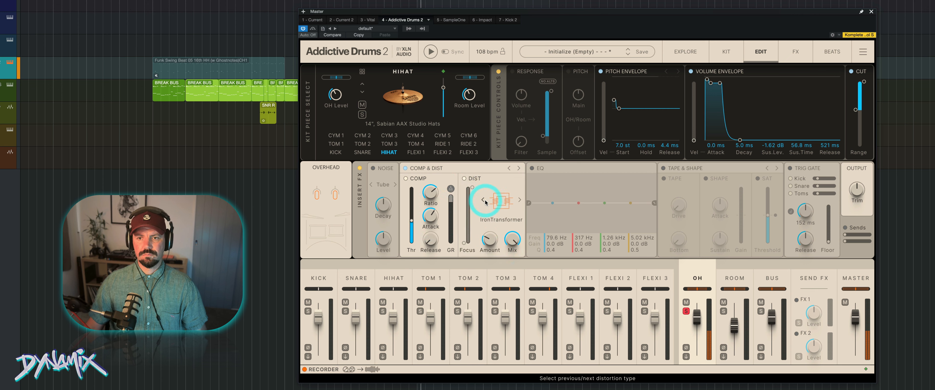
left_click_drag(512, 239, 512, 241)
Step: EQ the overhead: low cut 41.7 Hz, -6.0 dB at 97.1 Hz, 2.1 dB at 323 Hz, -4.2 dB at 1.01 kHz, 2.7 dB at 4.20 kHz
left_click(532, 167)
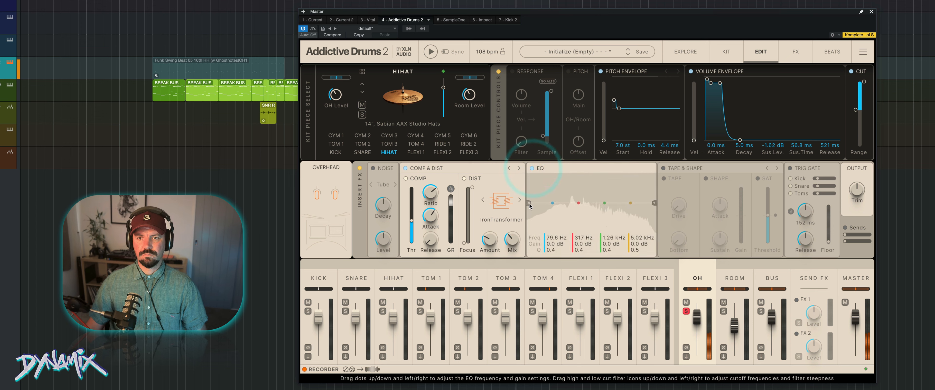
left_click_drag(530, 204, 538, 204)
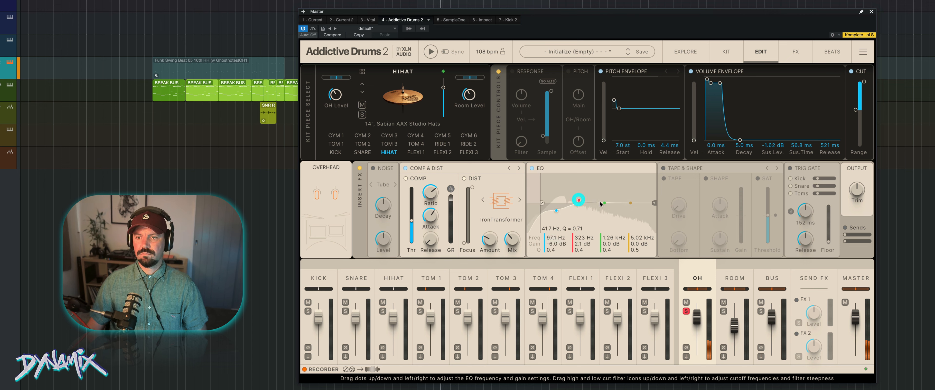
left_click_drag(604, 202, 608, 194)
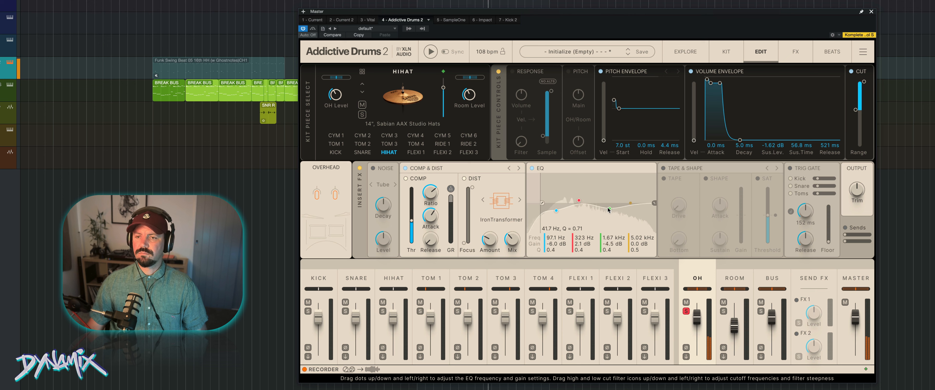
left_click_drag(599, 207, 600, 210)
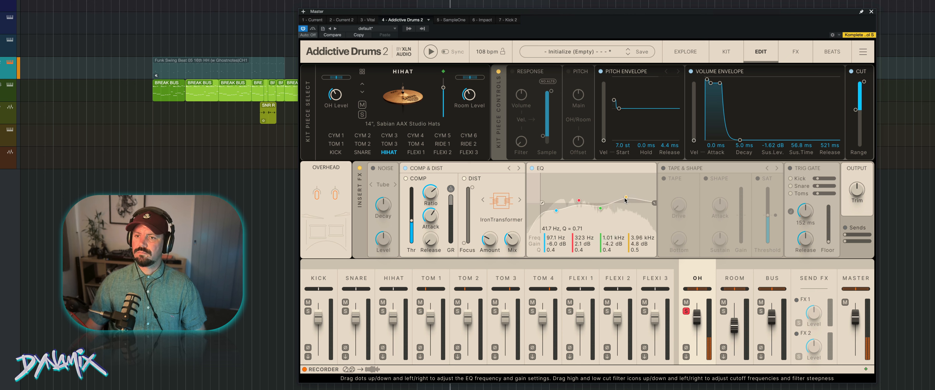
left_click_drag(625, 203, 627, 202)
Step: Enable tape and shape on the overhead, setting the shape attack to about 42% and sustain to about 48%
left_click(663, 178)
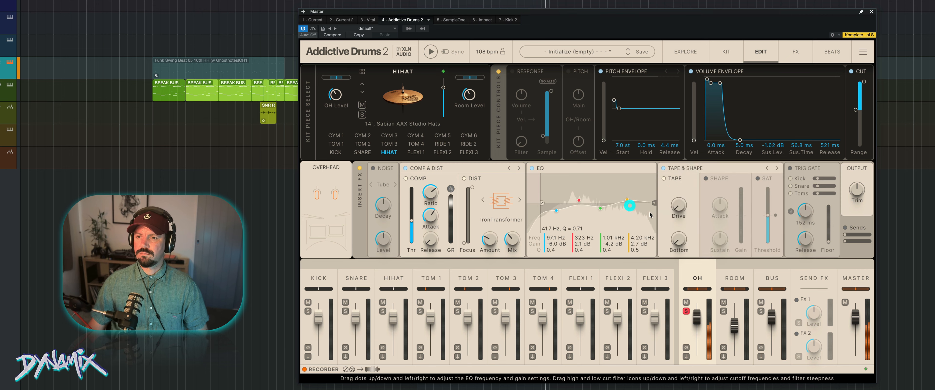
left_click(706, 178)
left_click_drag(720, 205, 720, 195)
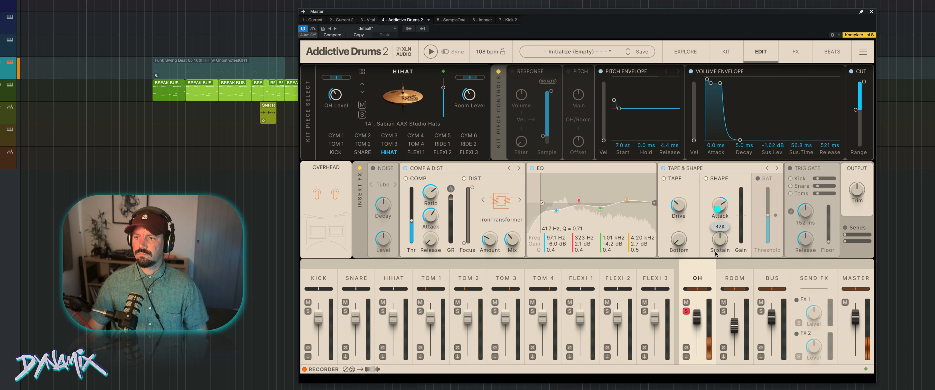
left_click_drag(720, 238, 720, 214)
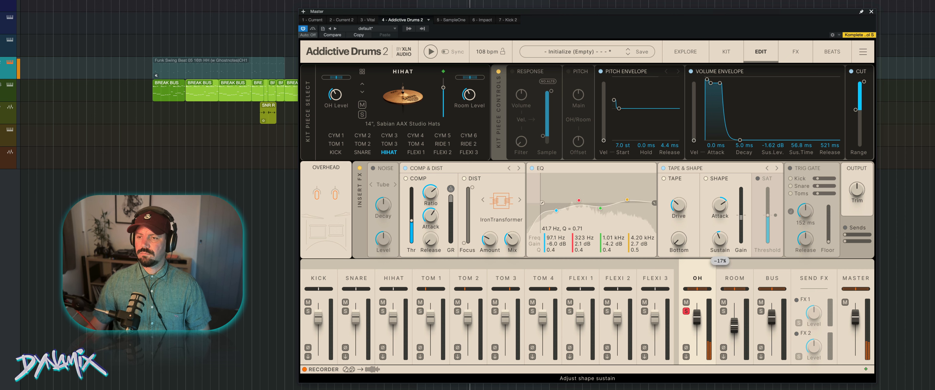
left_click_drag(720, 242, 720, 232)
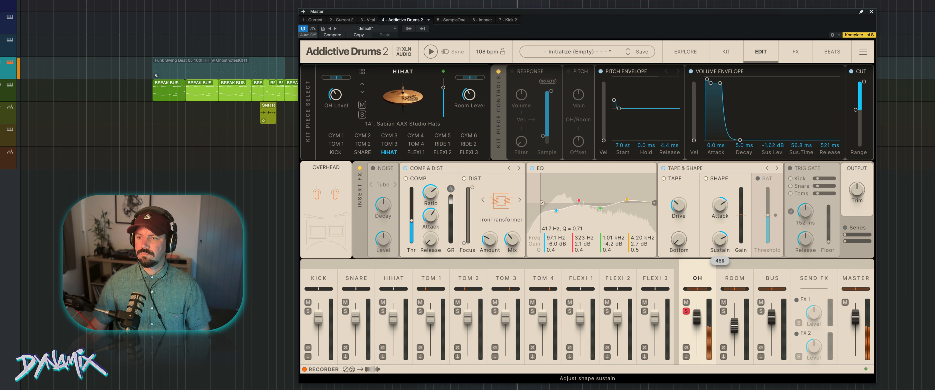
Step: Unsolo the overhead channel and reduce its shape sustain to about -22%
left_click(683, 313)
key("space")
left_click_drag(720, 240, 714, 284)
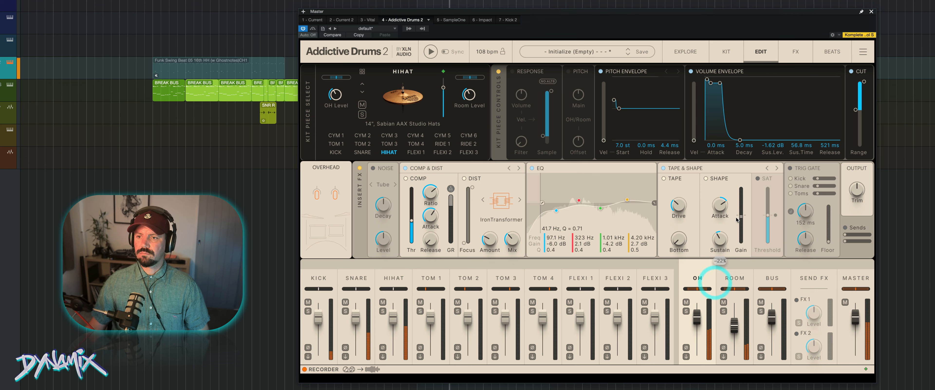
Step: Solo the room channel and enable its insert effects with the compressor and distortion section
left_click(731, 272)
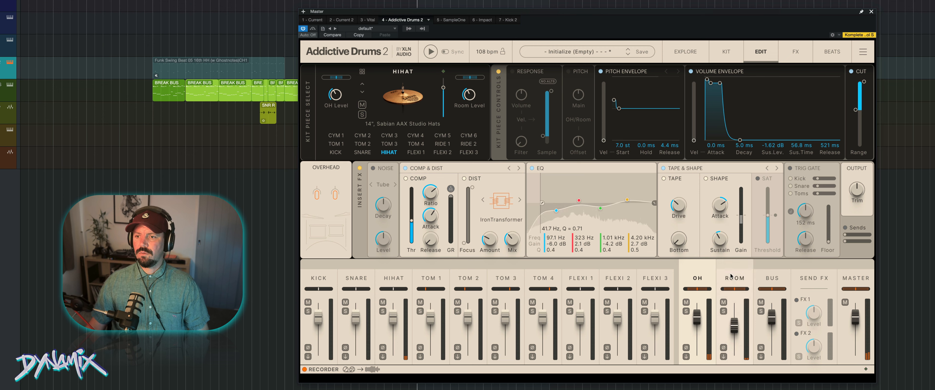
left_click(474, 211)
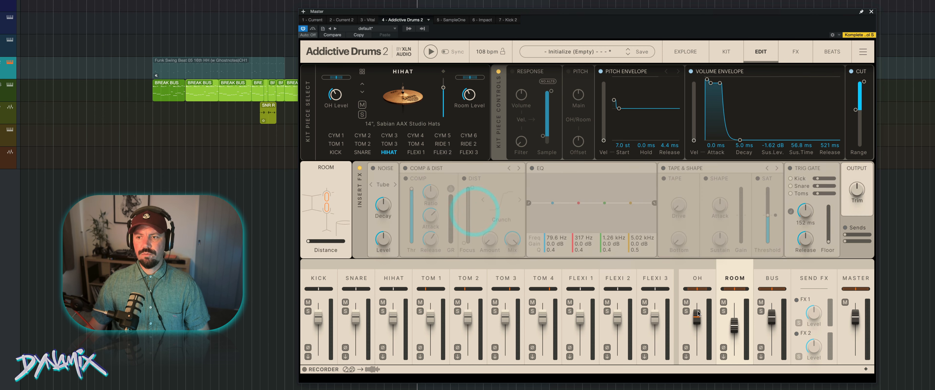
left_click(723, 310)
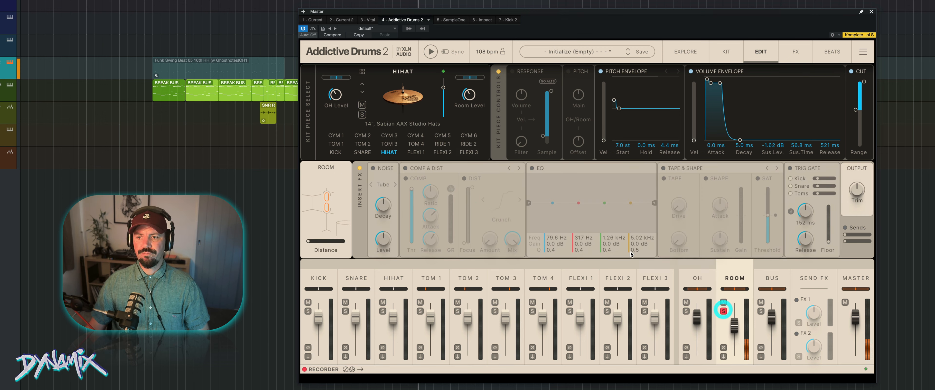
left_click(405, 168)
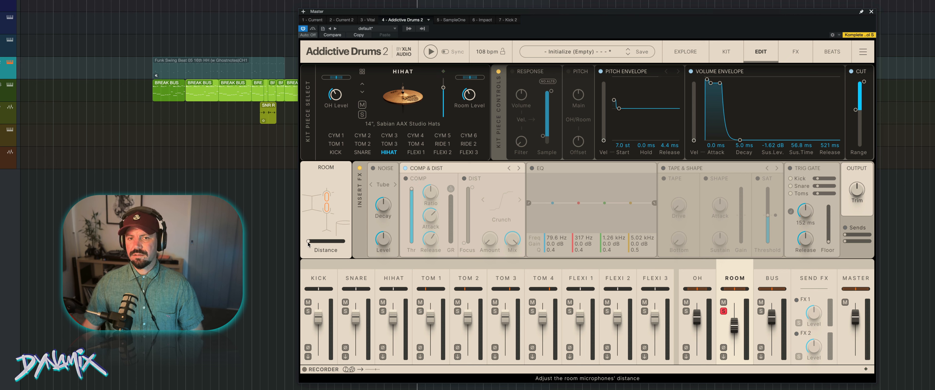
Step: Try moving the room microphones out to about 1.88 m, and return them to the closest distance
mouse_move(309, 241)
left_mouse_down()
mouse_move(343, 241)
mouse_move(308, 241)
left_mouse_up()
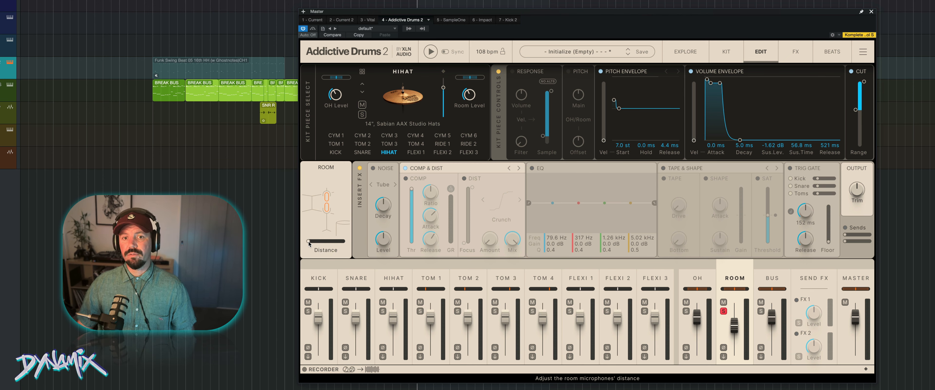
left_click_drag(309, 243, 318, 241)
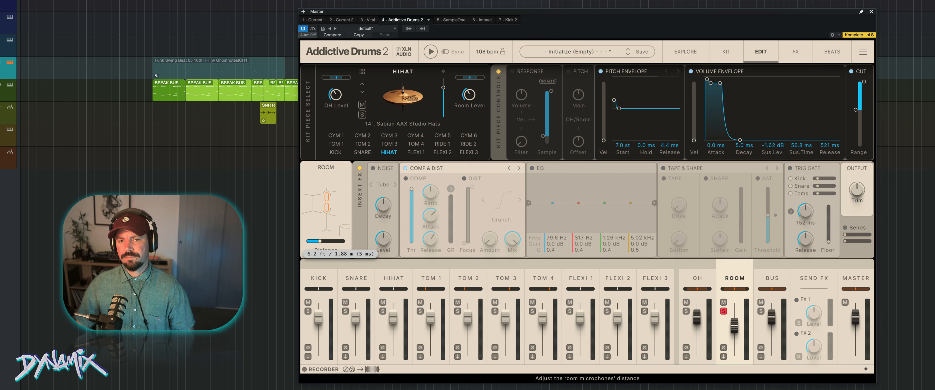
mouse_move(319, 241)
left_mouse_down()
mouse_move(309, 240)
mouse_move(344, 244)
mouse_move(309, 241)
left_mouse_up()
Step: Unsolo the room channel and compress it with a lower threshold, a higher ratio and the minimum release
left_click(723, 311)
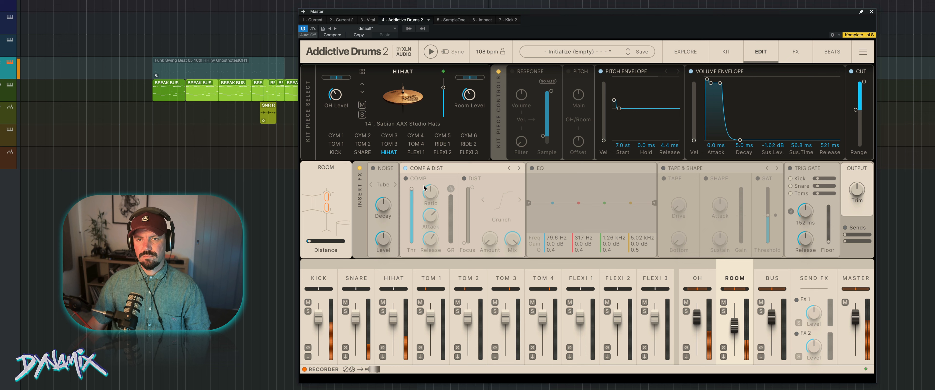
left_click(406, 178)
left_click_drag(411, 188, 431, 179)
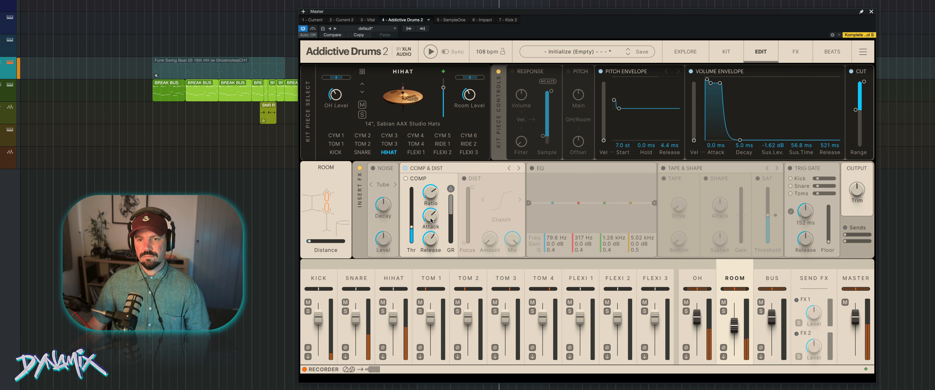
left_click_drag(430, 218, 432, 268)
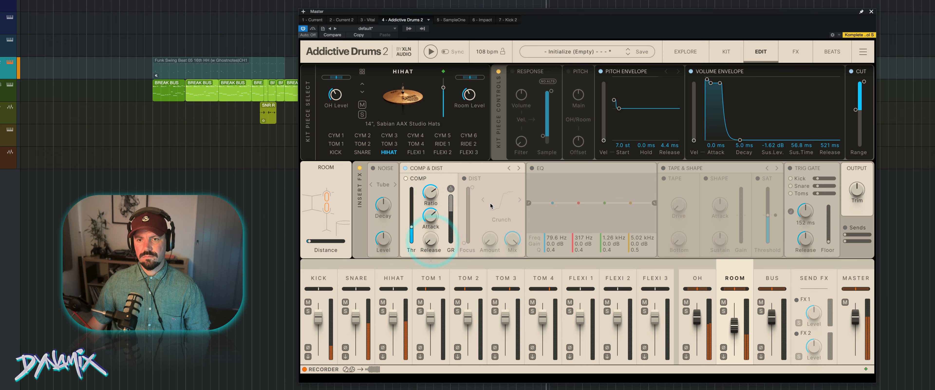
Step: EQ the room: low cut 49.9 Hz, -4.5 dB at 105 Hz, 3.9 dB at 311 Hz, -5.1 dB at 1.06 kHz, 5.1 dB at 4.55 kHz
left_click(532, 168)
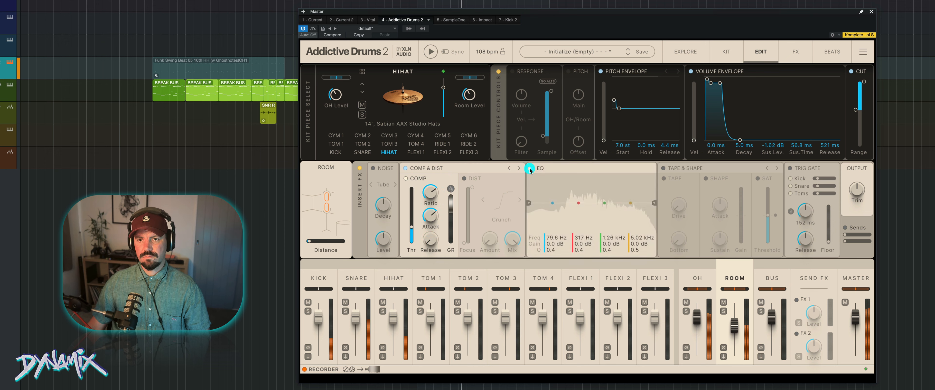
left_click_drag(529, 202, 533, 206)
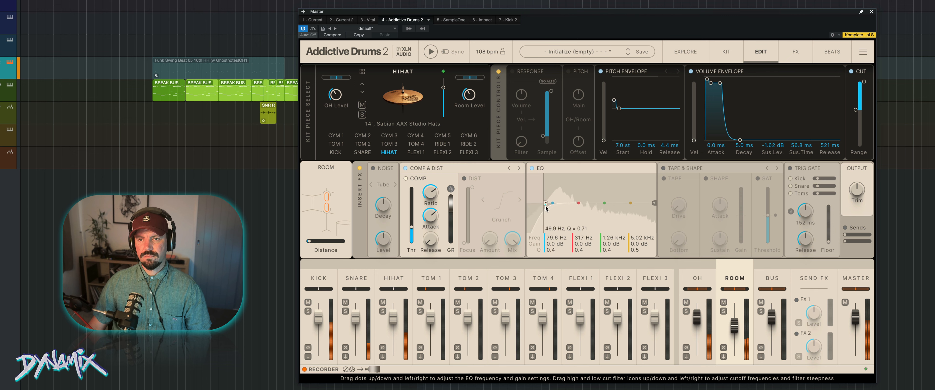
left_click_drag(553, 203, 601, 212)
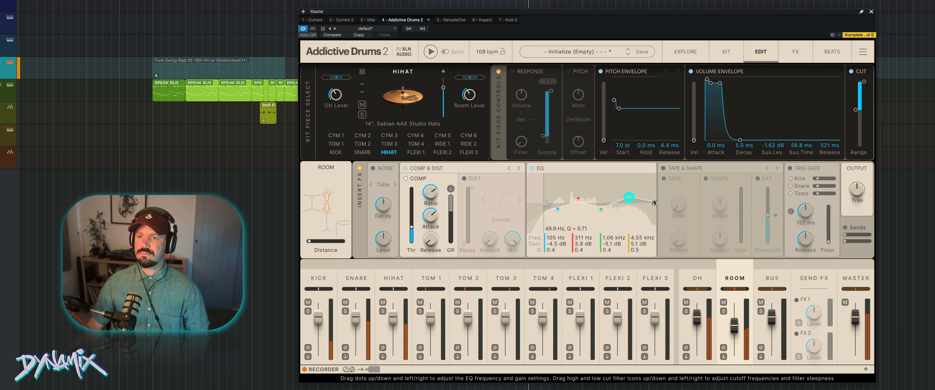
Step: Enable the tape effect on the room channel with drive at about 35% and bottom at 0%
left_click(663, 178)
left_click_drag(679, 205, 678, 186)
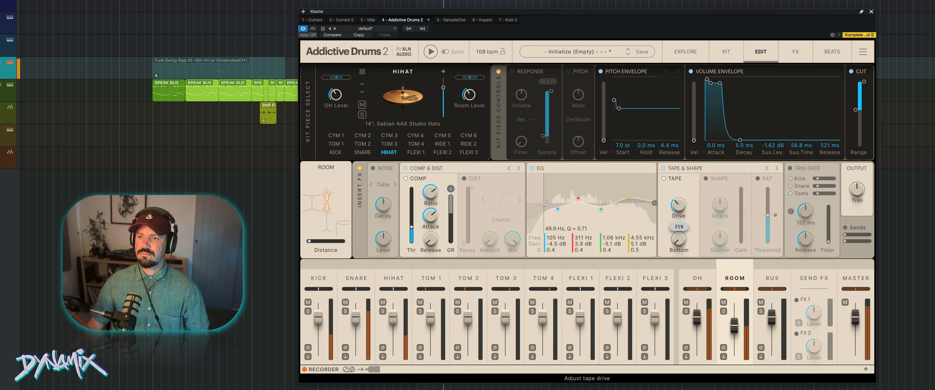
left_click_drag(678, 239, 678, 234)
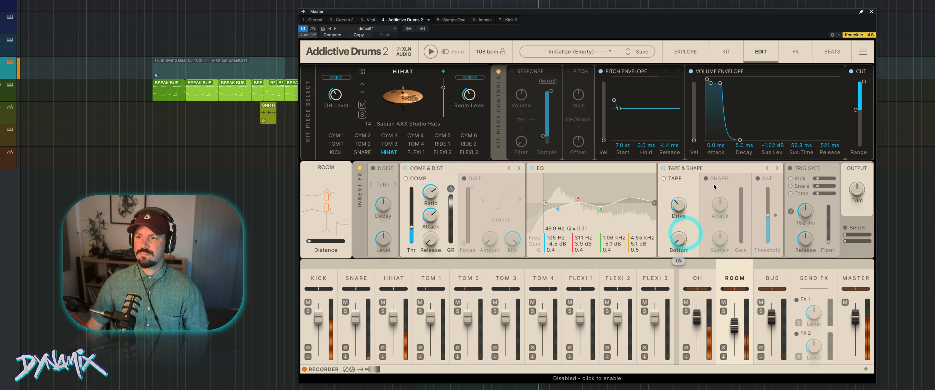
Step: Enable transient shaping on the room channel and adjust its attack and sustain
left_click(706, 178)
left_click_drag(720, 204, 720, 195)
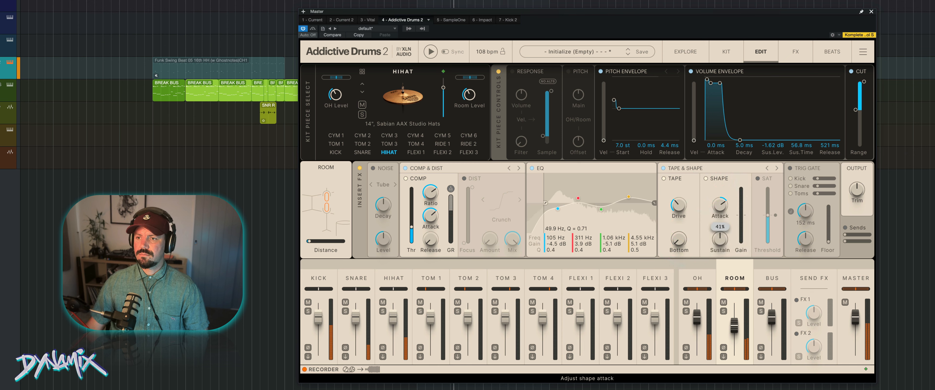
left_click_drag(720, 239, 720, 220)
left_click(741, 224)
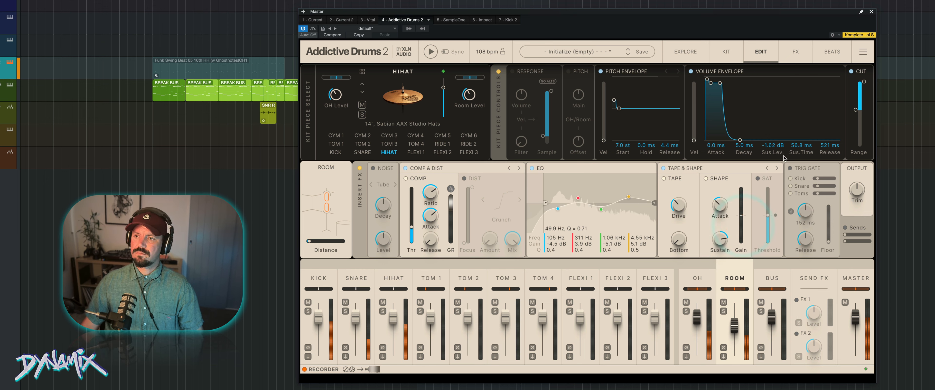
key("space")
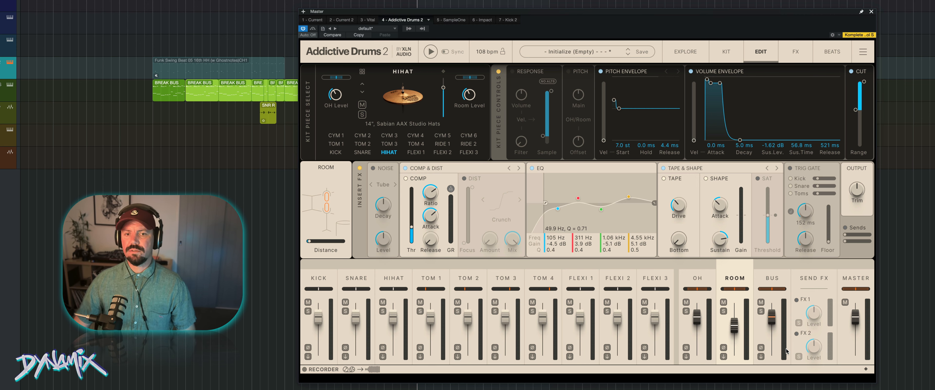
Step: Enable the FX 1 Delerb, turn on the kick's sends, and send the snare to FX 1 at about a third
left_click(809, 280)
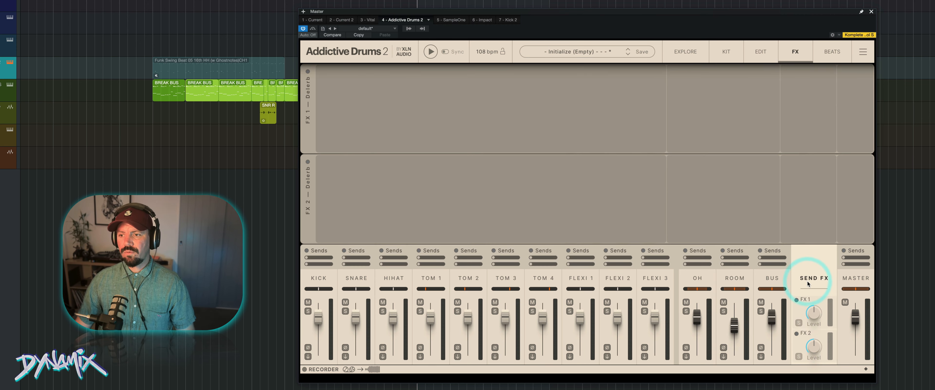
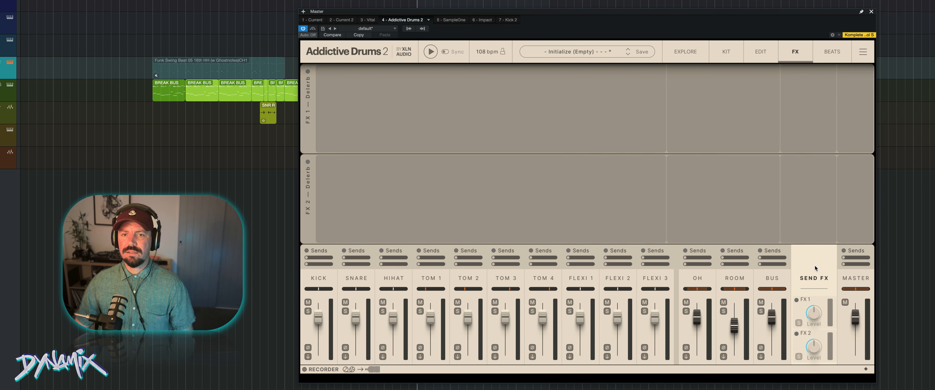
left_click(444, 94)
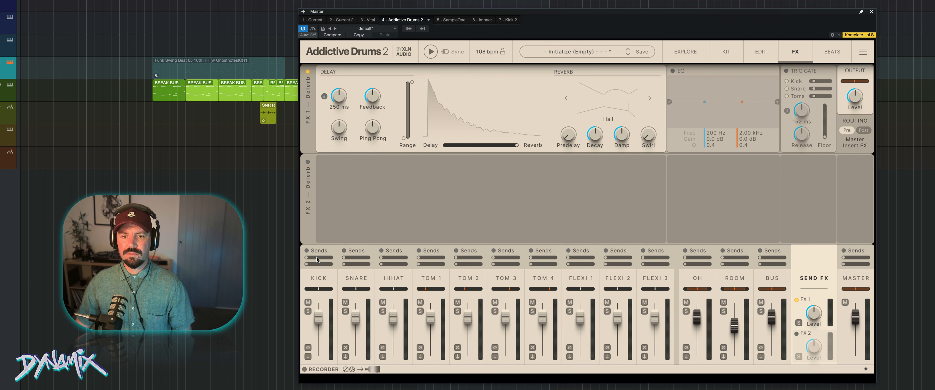
mouse_move(307, 257)
left_mouse_down()
mouse_move(332, 257)
mouse_move(307, 257)
left_mouse_up()
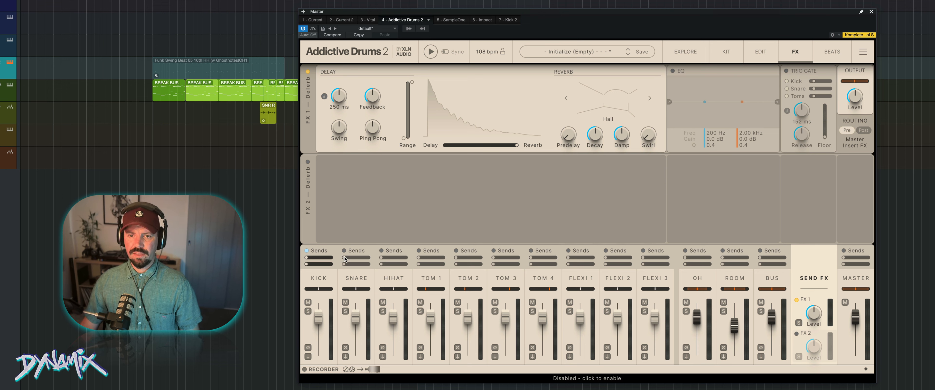
key("space")
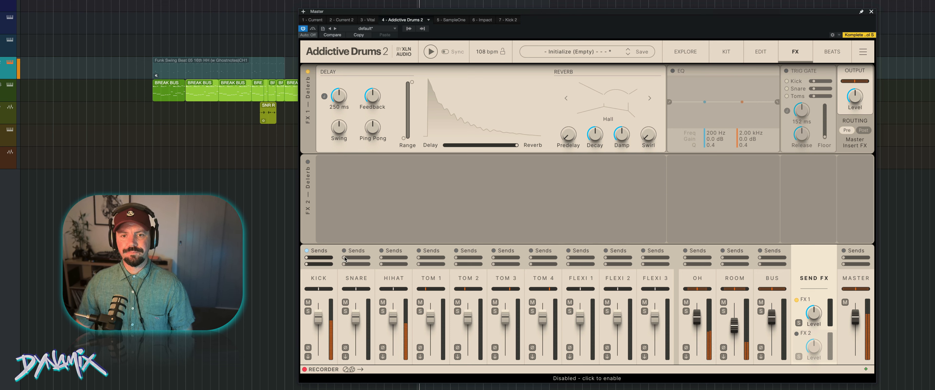
left_click_drag(344, 257, 353, 257)
key("space")
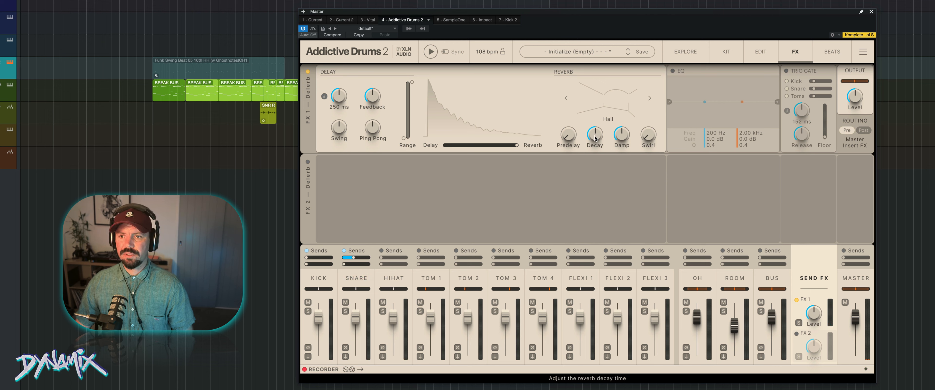
Step: Change the FX 1 reverb type to Room with a very short decay, damping at 44% and some swirl
left_click_drag(595, 138, 595, 173)
key("space")
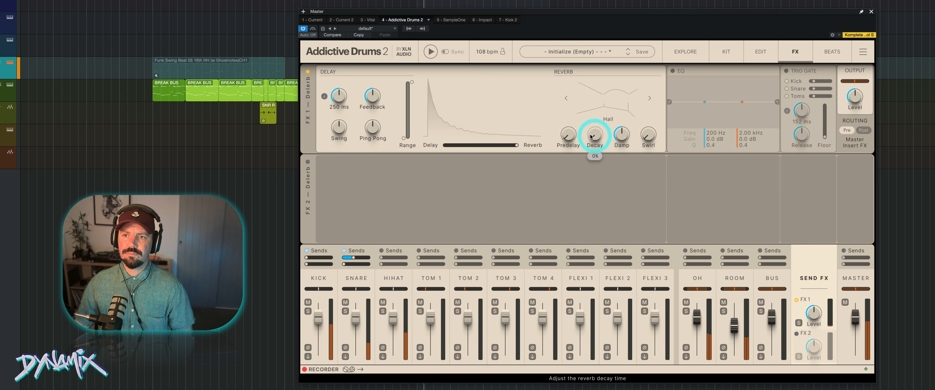
left_click(650, 98)
left_click(649, 98)
left_click(649, 99)
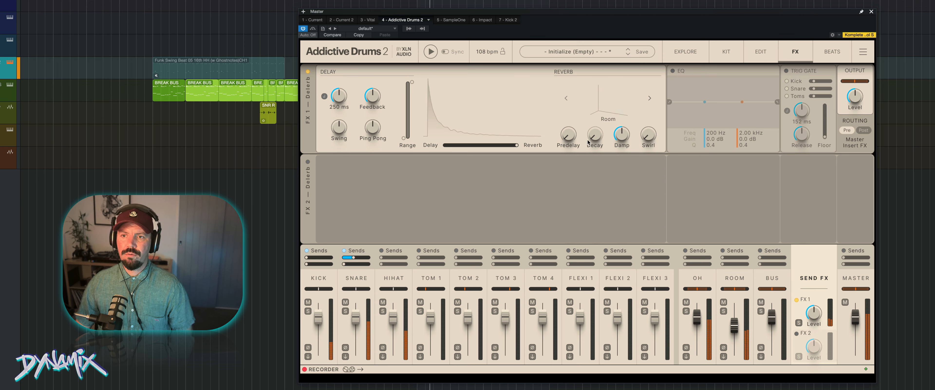
left_click_drag(595, 135, 618, 109)
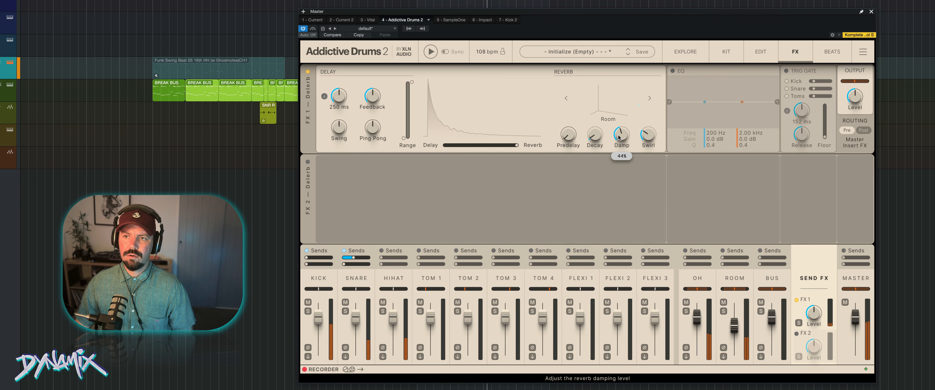
Step: EQ the FX 1 return with a low cut at 480 Hz, -4.1 dB at 1.78 kHz and a high cut at 14.5 kHz
left_click(672, 71)
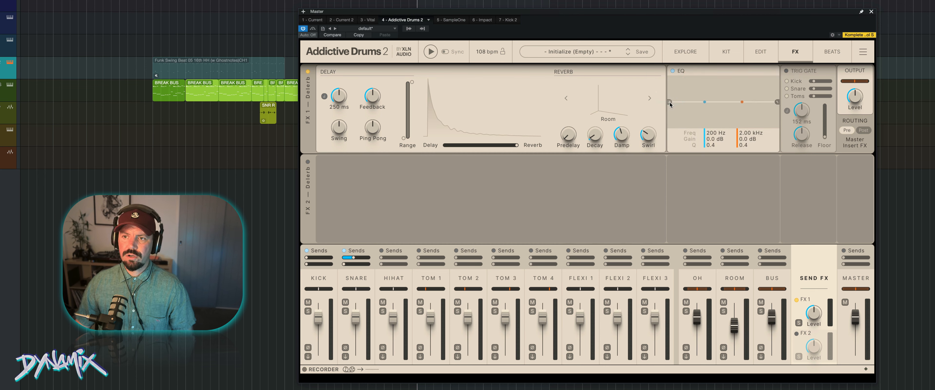
left_click_drag(671, 105, 741, 107)
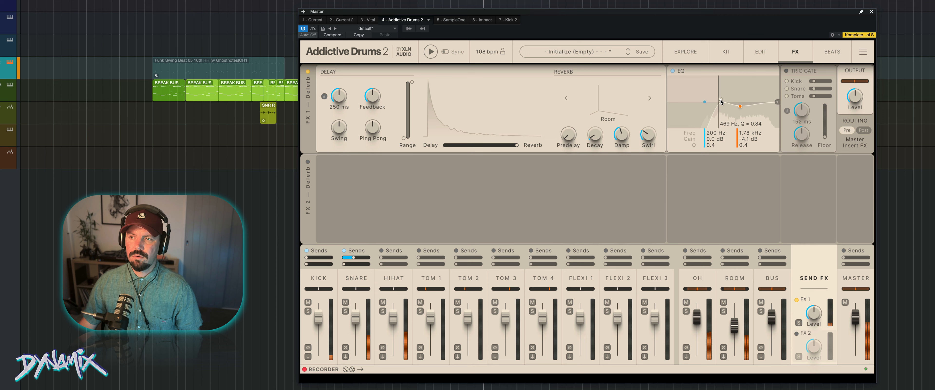
left_click_drag(721, 100, 772, 102)
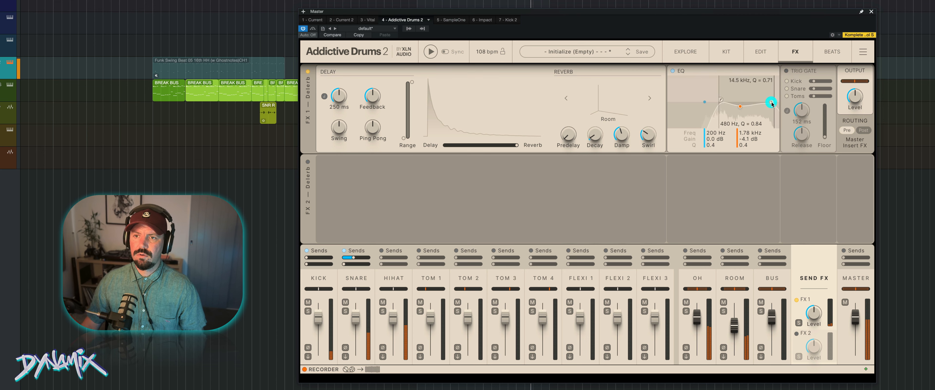
left_click_drag(595, 134, 595, 132)
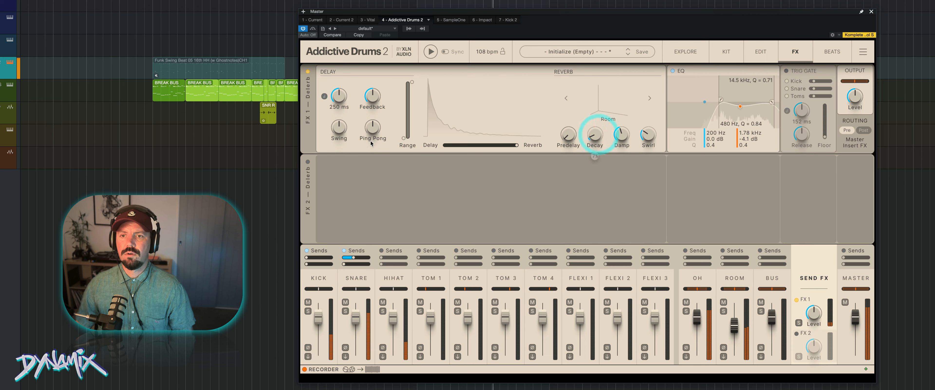
Step: Try FX 1 as 100% delay, tempo-synced at 3/16 and at 1/4
left_click_drag(516, 146, 444, 145)
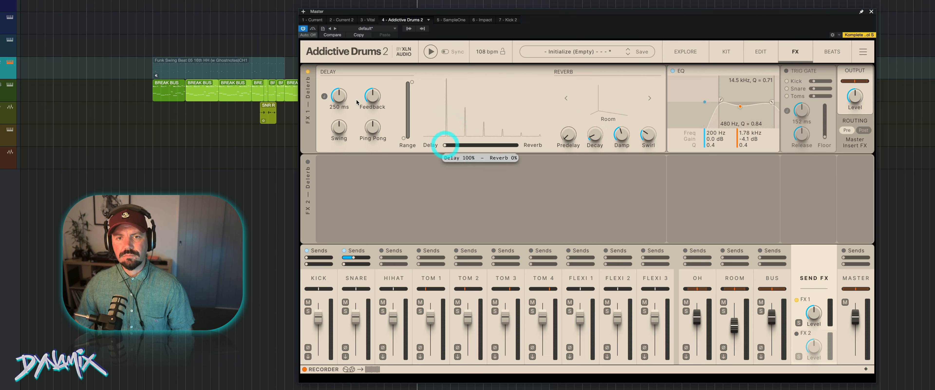
left_click(325, 96)
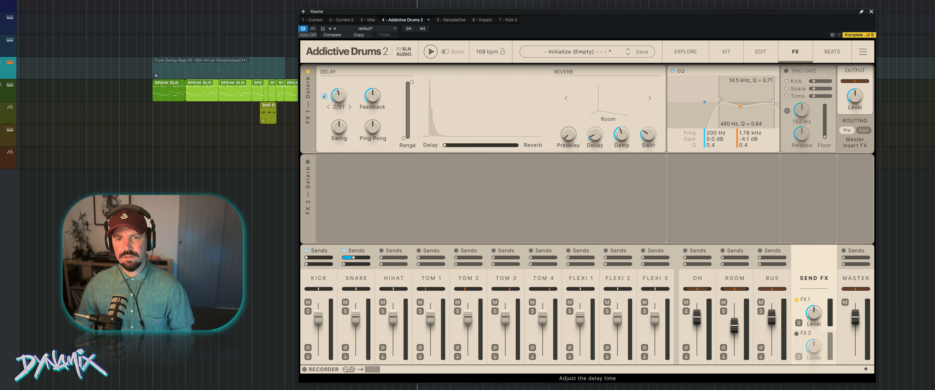
left_click_drag(339, 96, 340, 89)
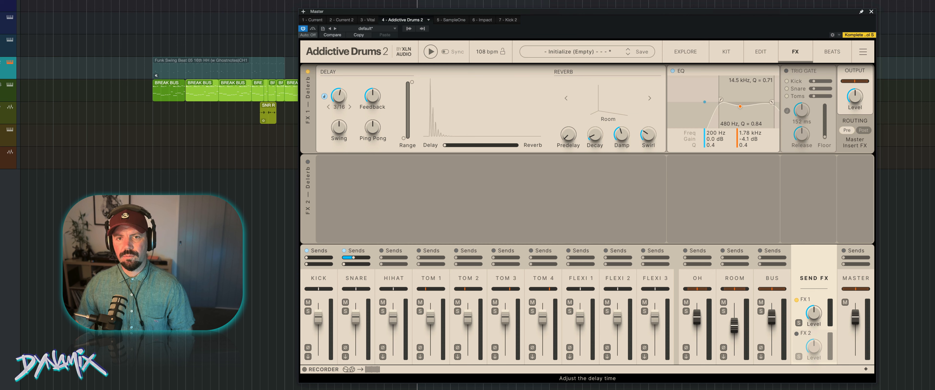
key("space")
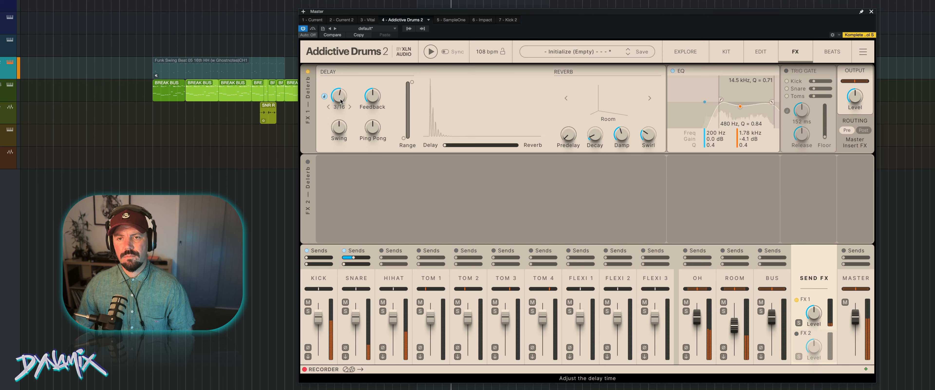
scroll(340, 101, "up", 1)
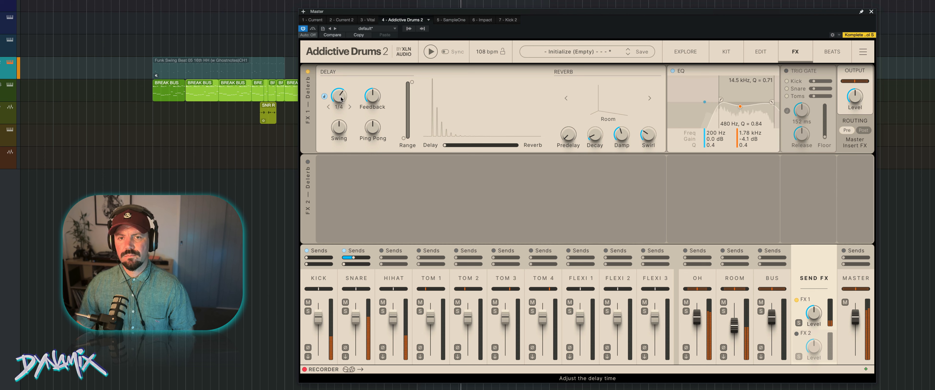
Step: Turn off the FX 1 delay's tempo sync, set its time to 0 ms, and return the mix to full reverb
left_click(325, 96)
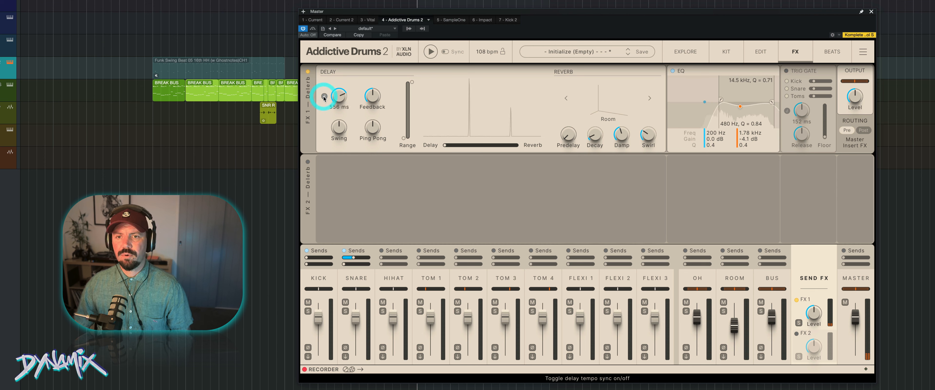
left_click_drag(337, 96, 337, 145)
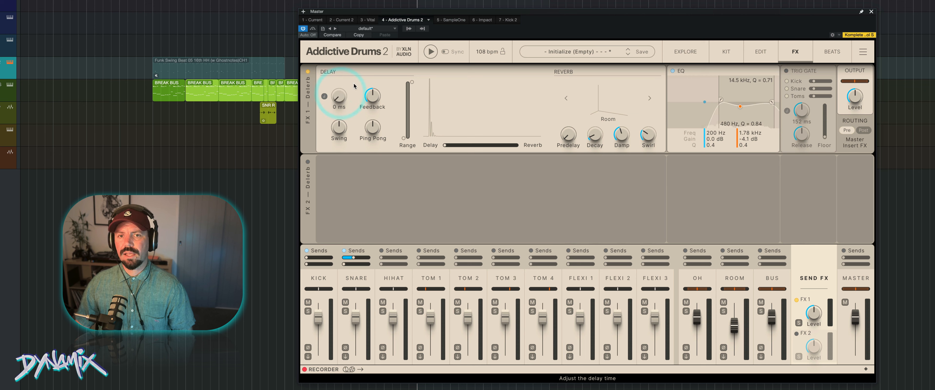
left_click(551, 146)
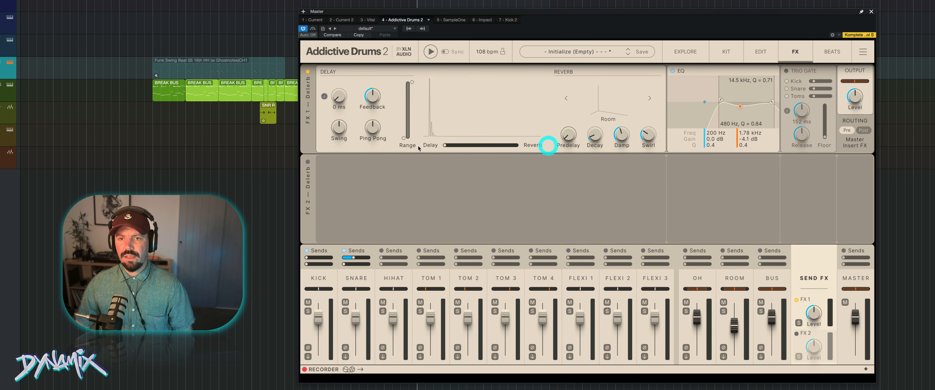
left_click_drag(445, 145, 517, 144)
key("space")
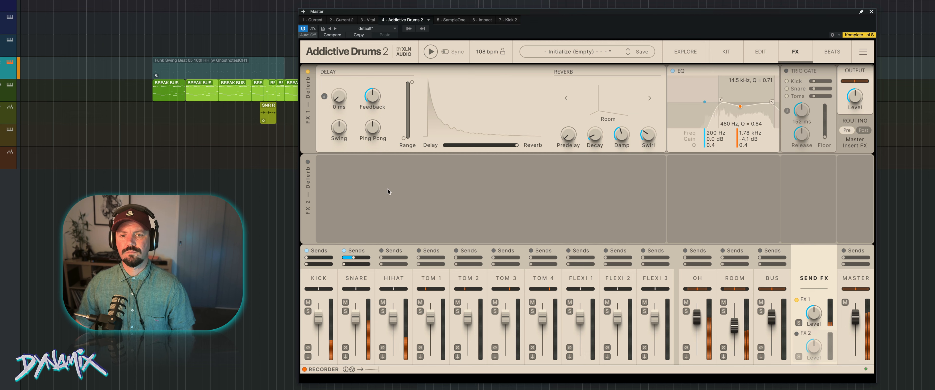
Step: Enable the FX 2 Delerb, set its mix to full reverb, and send the hi-hat to it at a low level
left_click(308, 162)
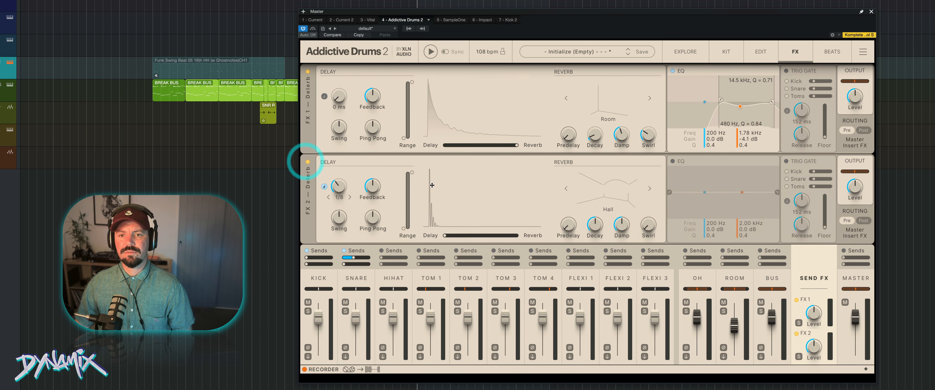
left_click_drag(445, 235, 517, 235)
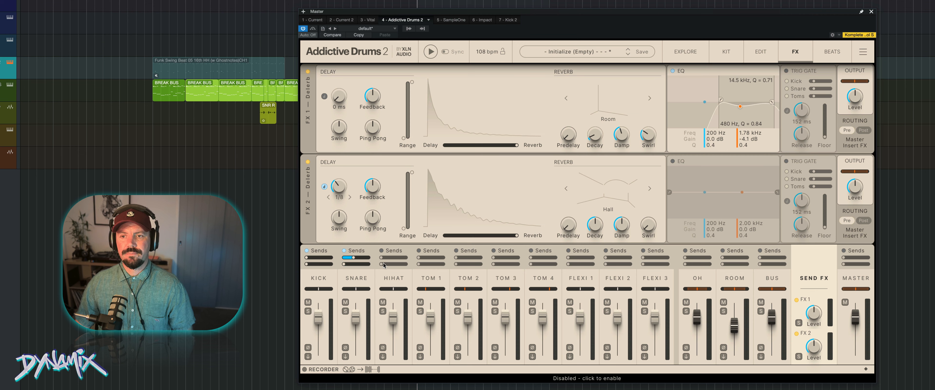
left_click_drag(383, 264, 388, 264)
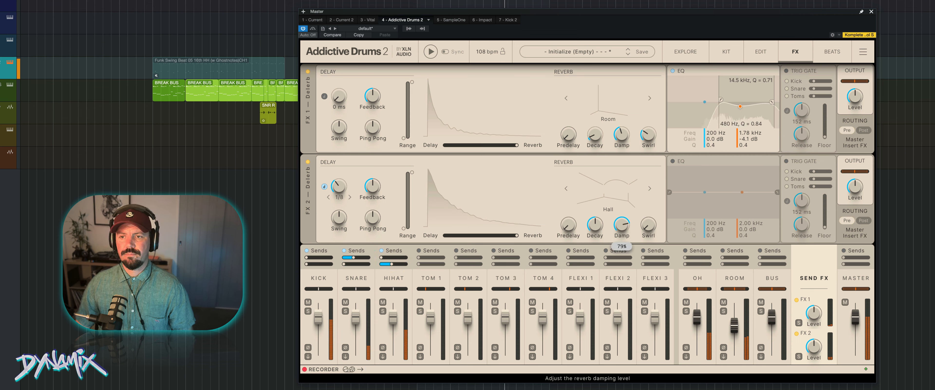
Step: Try the Plate reverb on FX 2, then choose Ambience with a shortened decay and damping at about 20%
left_click(649, 188)
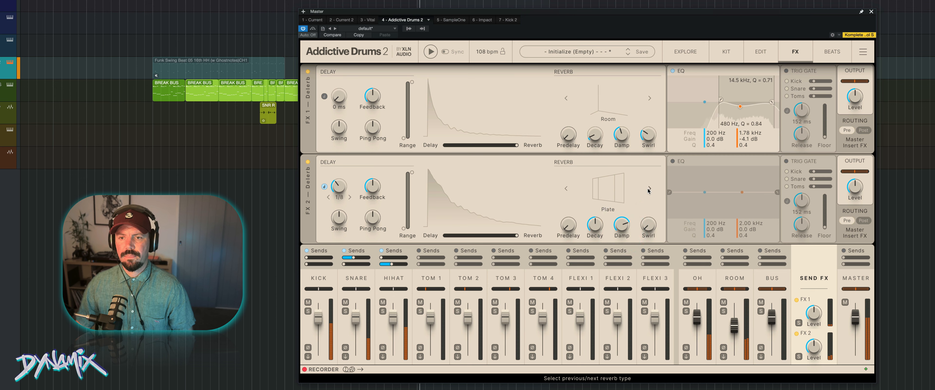
mouse_move(595, 225)
left_mouse_down()
mouse_move(595, 243)
mouse_move(595, 224)
left_mouse_up()
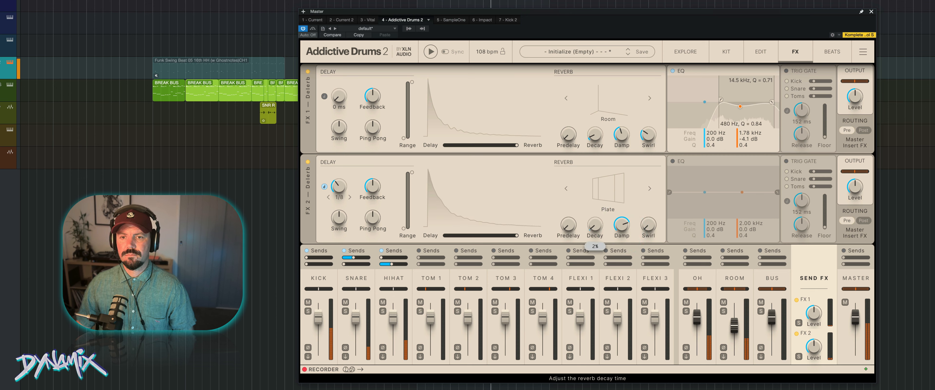
left_click(649, 188)
left_click_drag(594, 227, 621, 216)
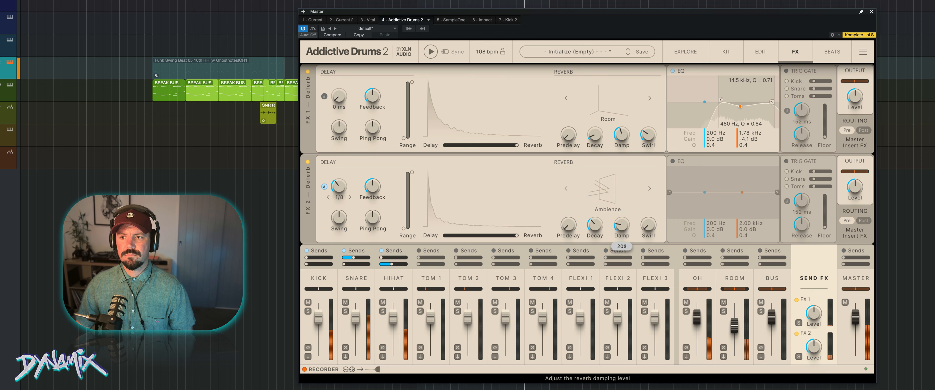
Step: EQ the FX 2 return with a low cut at 1.10 kHz and a high cut at 3.56 kHz, and fine-tune the hi-hat's send
left_click(672, 161)
left_click_drag(669, 192, 748, 197)
left_click(636, 216)
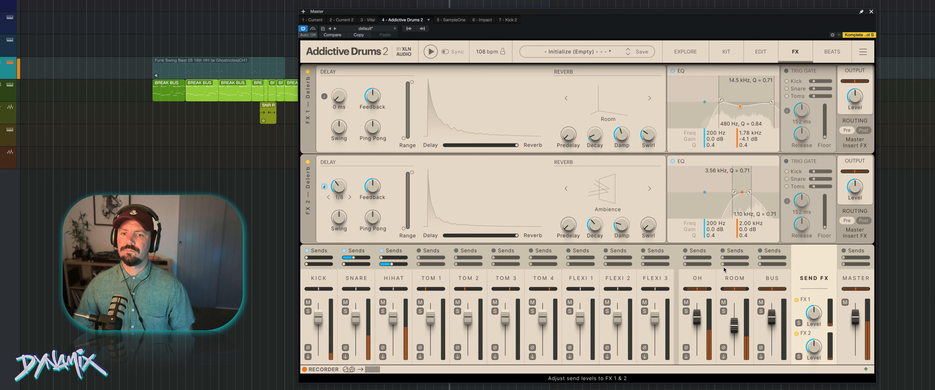
left_click_drag(392, 266, 389, 263)
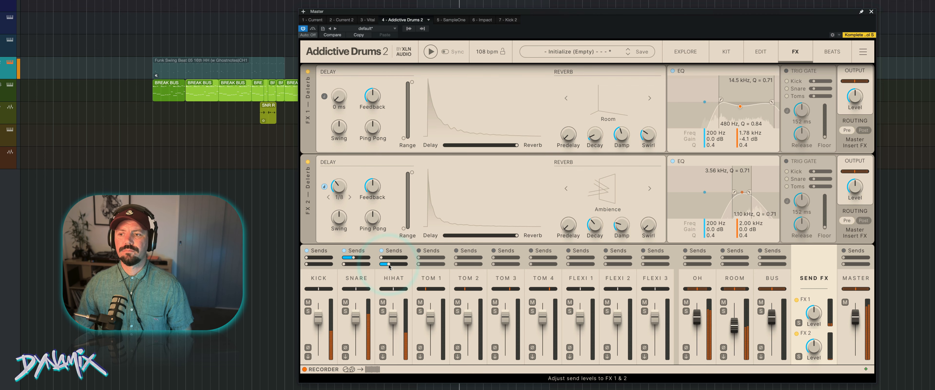
Step: Send the kick, snare and hi-hat channels to the bus at full level
left_click(771, 278)
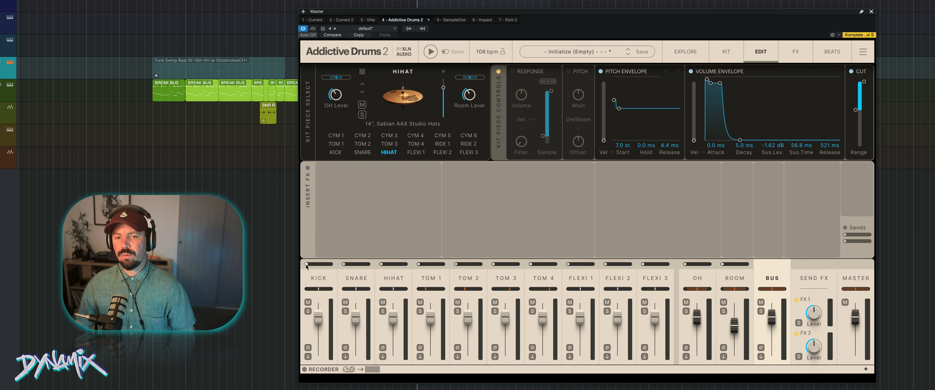
left_click_drag(307, 264, 406, 265)
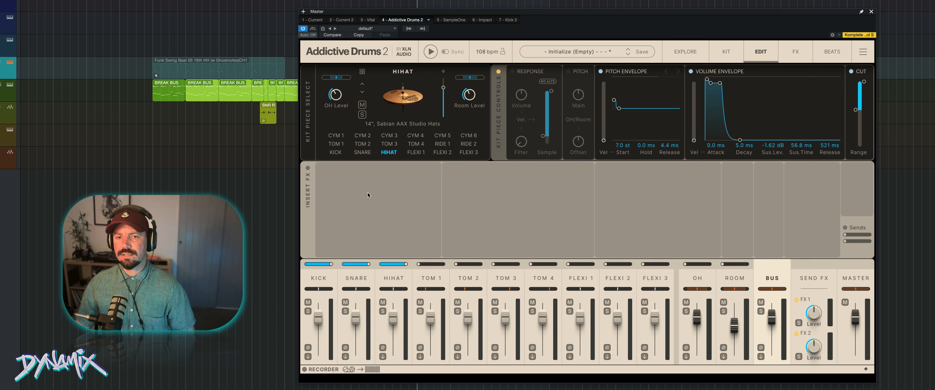
Step: Play the beat and enable the bus channel's insert effects
key("space")
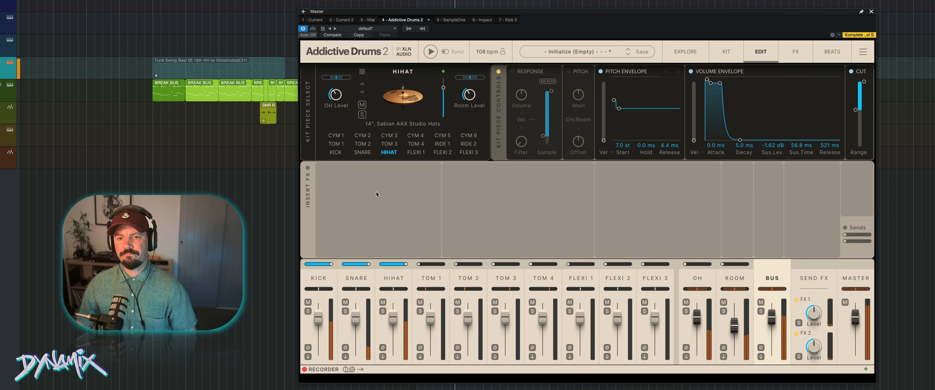
left_click(376, 194)
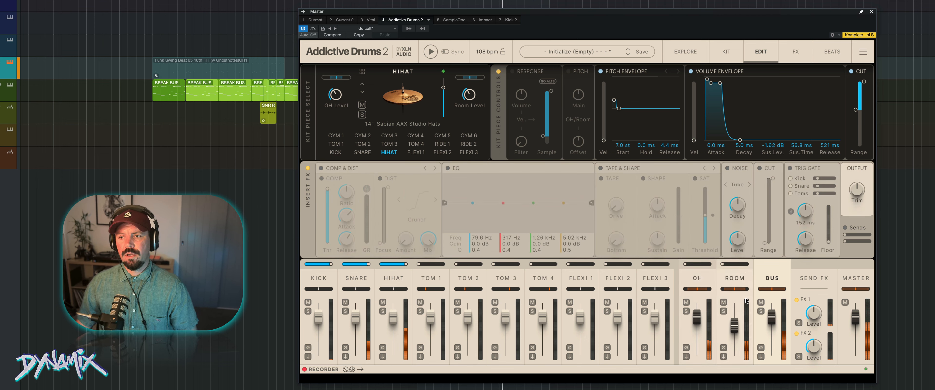
key("space")
Step: Solo the bus and send the overhead and room channels to it at 100%
left_click(761, 311)
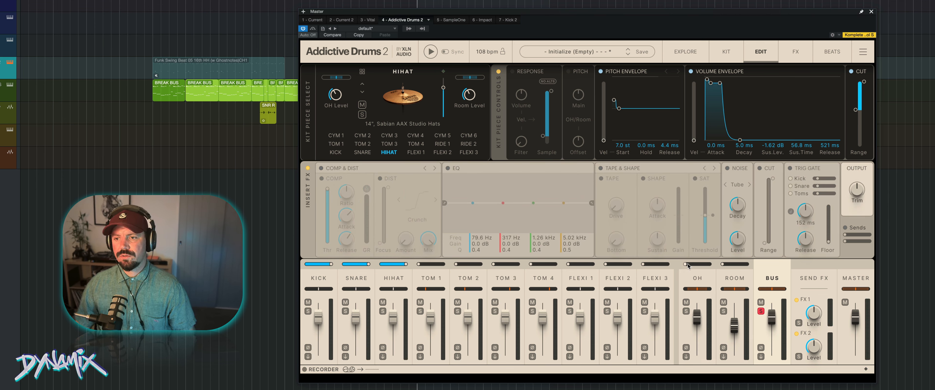
left_click(688, 266)
left_click(735, 264)
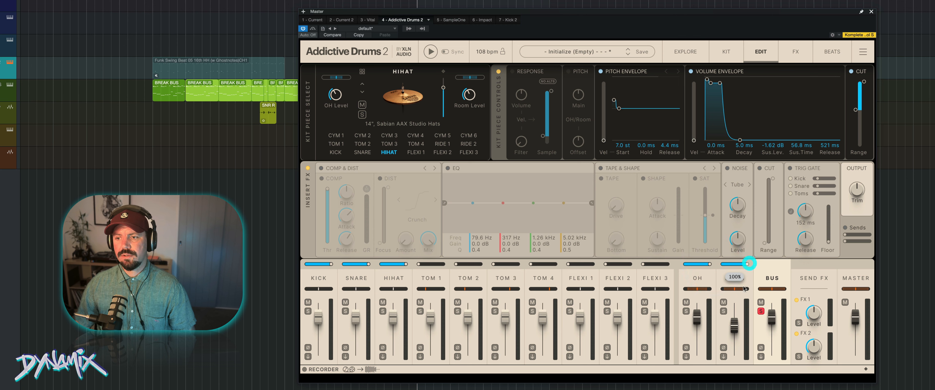
Step: Enable the bus compressor and set a ratio of about 3.95:1, a fast attack, a shorter release and a mid-range threshold during playback
left_click(321, 168)
key("space")
left_click(321, 178)
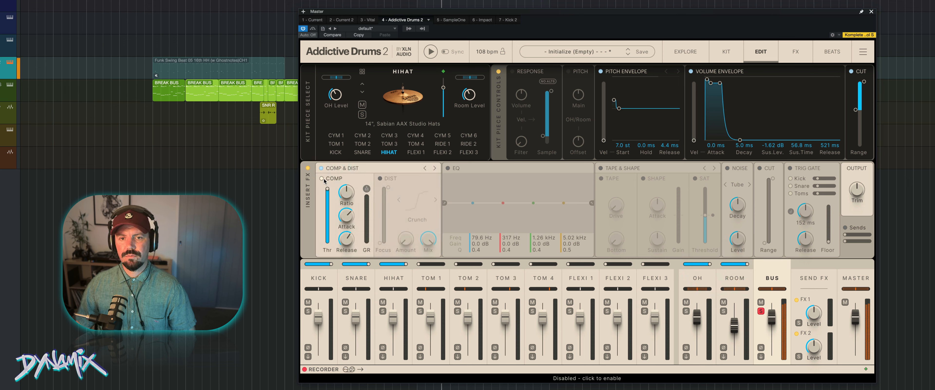
left_click_drag(327, 189, 326, 240)
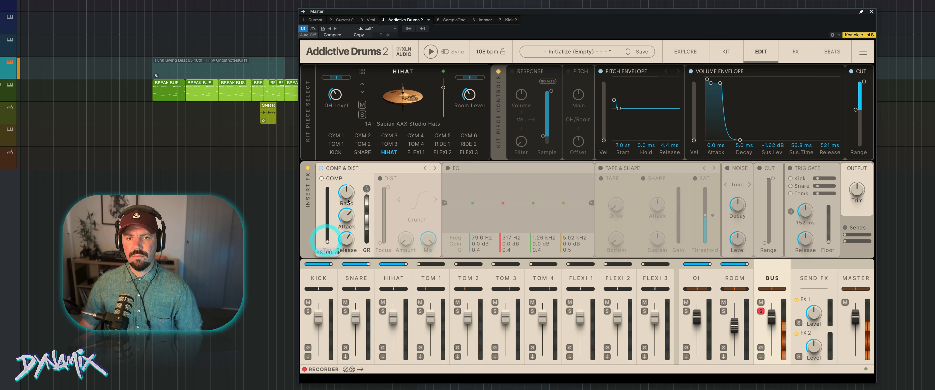
left_click_drag(348, 201, 348, 200)
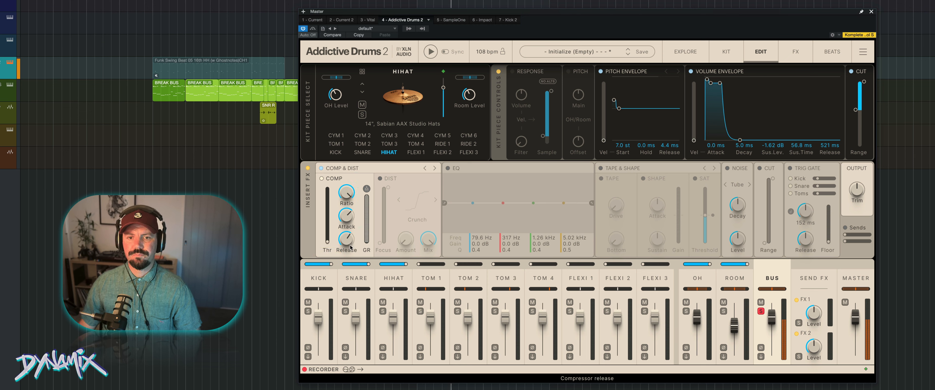
left_click_drag(346, 216, 348, 236)
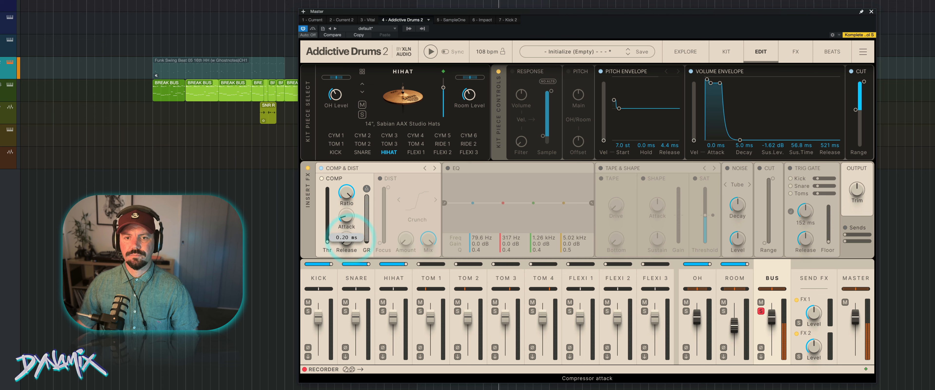
left_click_drag(347, 193, 347, 198)
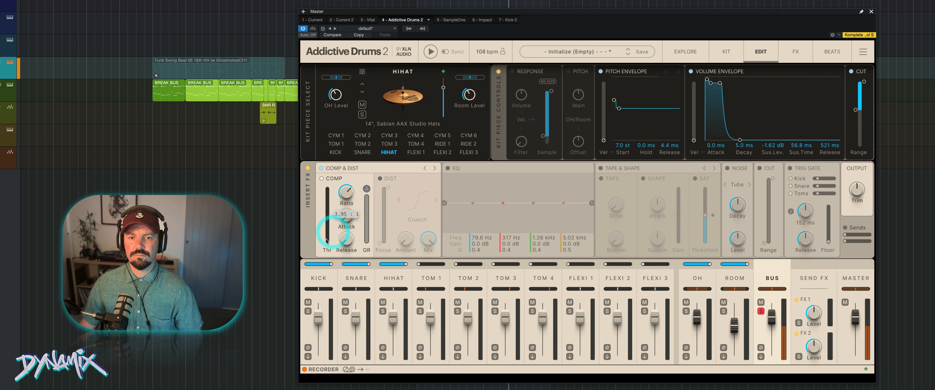
left_click_drag(327, 241, 328, 237)
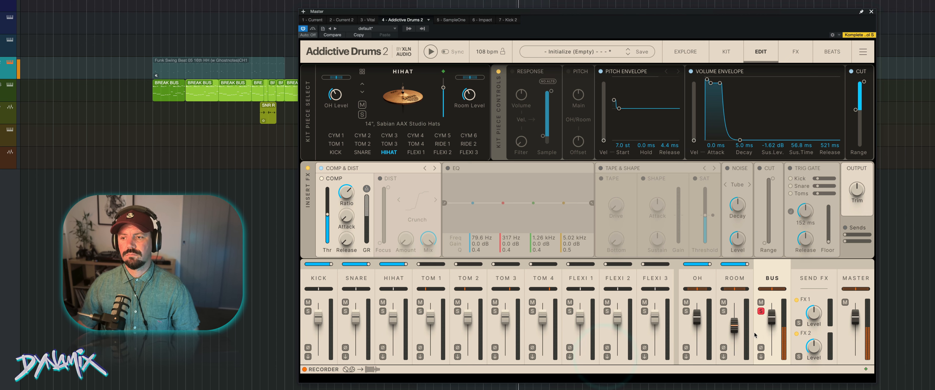
key("space")
Step: Enable the bus EQ, cut the lows at 41.6 Hz, and boost 5.11 kHz by 4.2 dB, checking against the room channel's settings
left_click(456, 186)
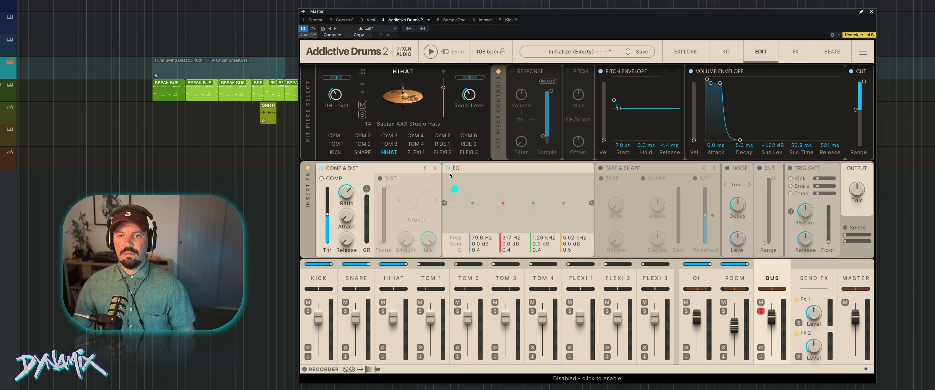
left_click(448, 168)
left_click(449, 168)
key("space")
left_click_drag(444, 205, 461, 207)
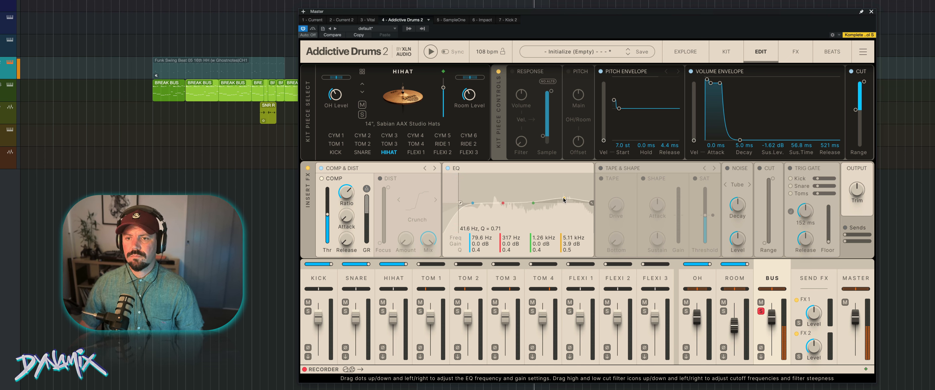
left_click(743, 282)
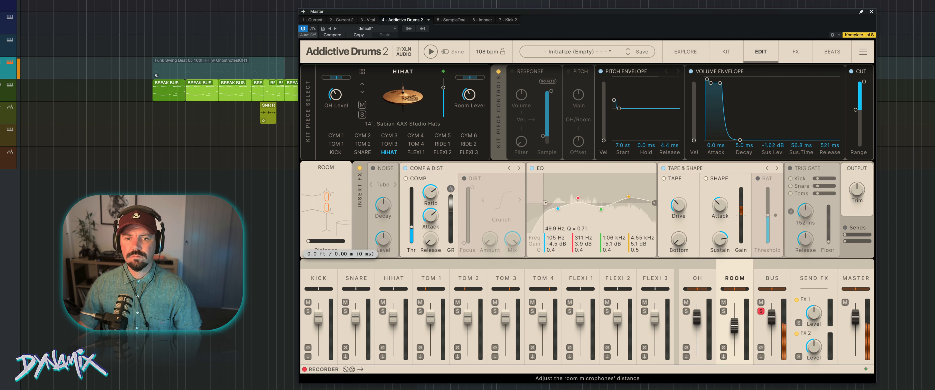
left_click(771, 278)
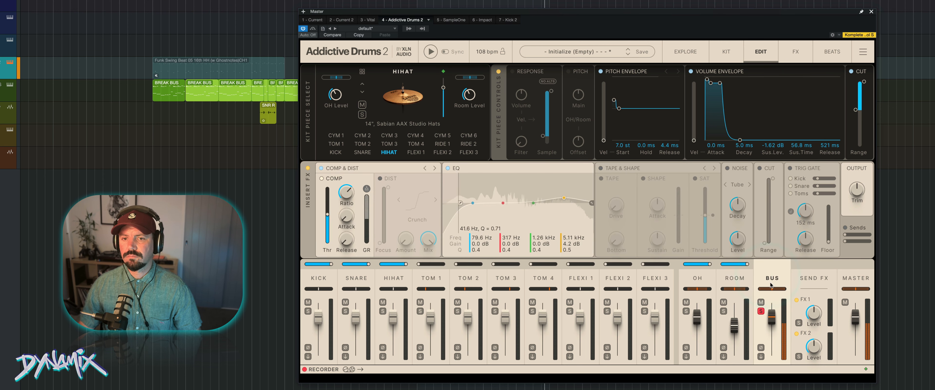
Step: Enable Tape, Shape and Saturation on the bus, with shape attack at about 17%, reduced sustain and an adjusted saturation threshold
left_click(601, 168)
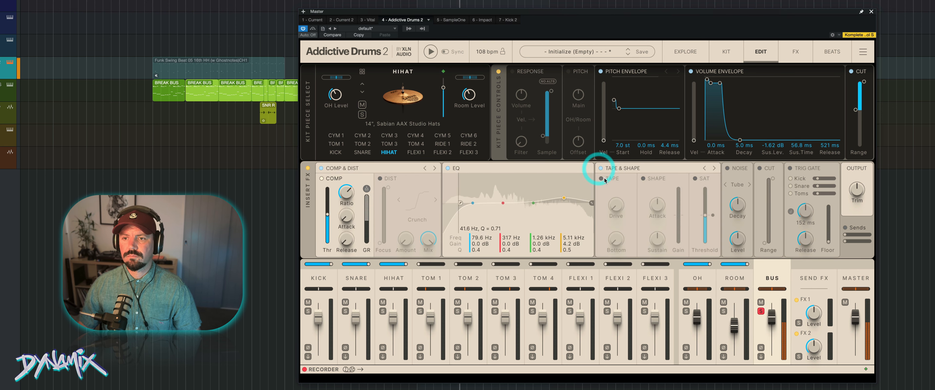
left_click(604, 178)
left_click(643, 179)
left_click_drag(658, 204, 657, 200)
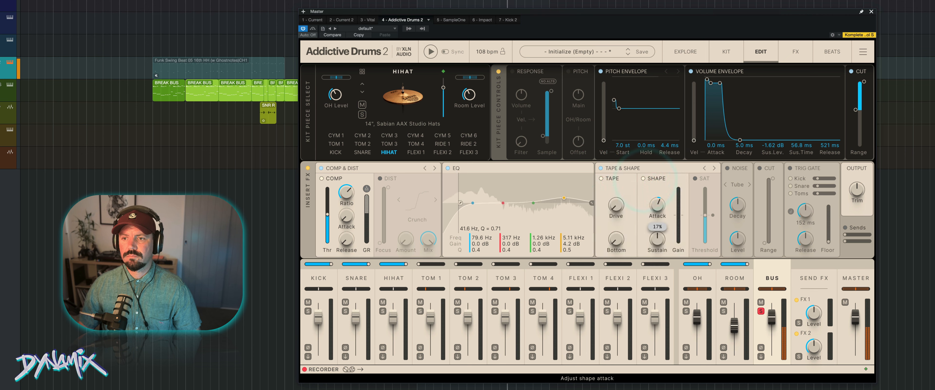
mouse_move(658, 234)
left_mouse_down()
mouse_move(658, 222)
mouse_move(658, 239)
left_mouse_up()
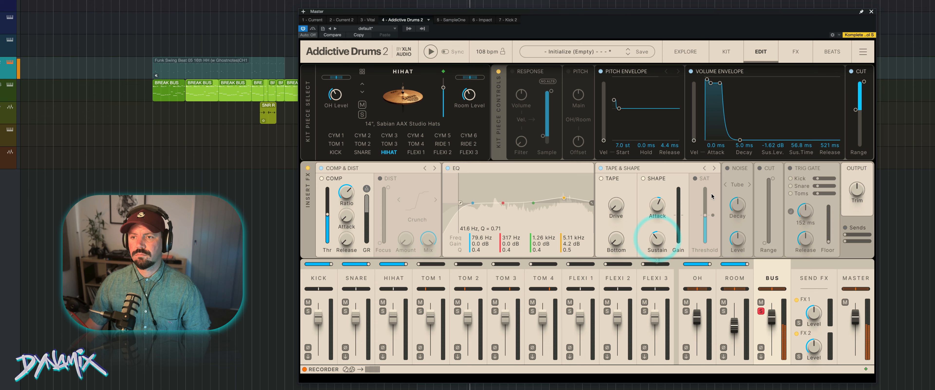
left_click(696, 178)
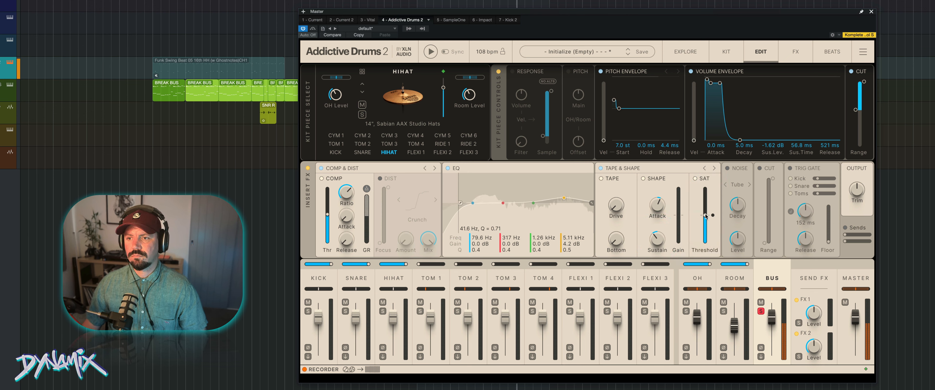
mouse_move(705, 216)
left_mouse_down()
mouse_move(705, 189)
mouse_move(705, 235)
mouse_move(706, 213)
left_mouse_up()
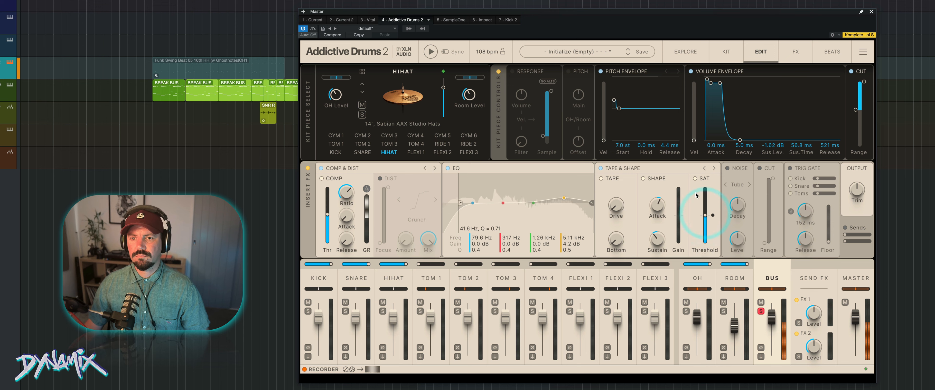
Step: Rework the bus EQ to -3.9 dB at 520 Hz, 2.6 dB at 2.18 kHz and -1.5 dB at 4.77 kHz, then unsolo and lower the bus
left_click_drag(564, 198, 562, 202)
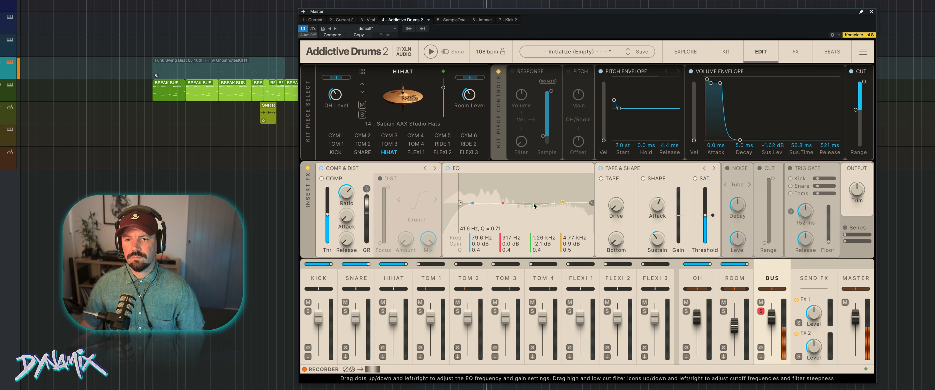
left_click_drag(535, 204, 560, 208)
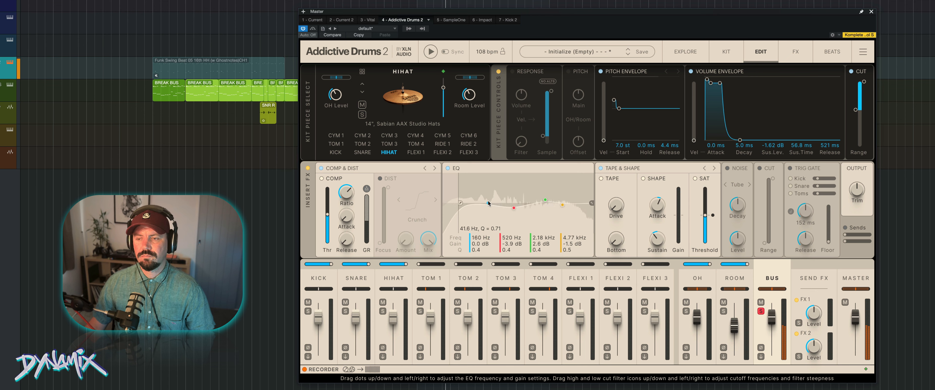
left_click(760, 311)
mouse_move(773, 318)
left_mouse_down()
mouse_move(772, 354)
mouse_move(773, 318)
mouse_move(772, 327)
left_mouse_up()
Step: Adjust the snare EQ to -5.1 dB at 834 Hz and -4.7 dB at 1.51 kHz, and move the high boost to 4.14 kHz
left_click(356, 277)
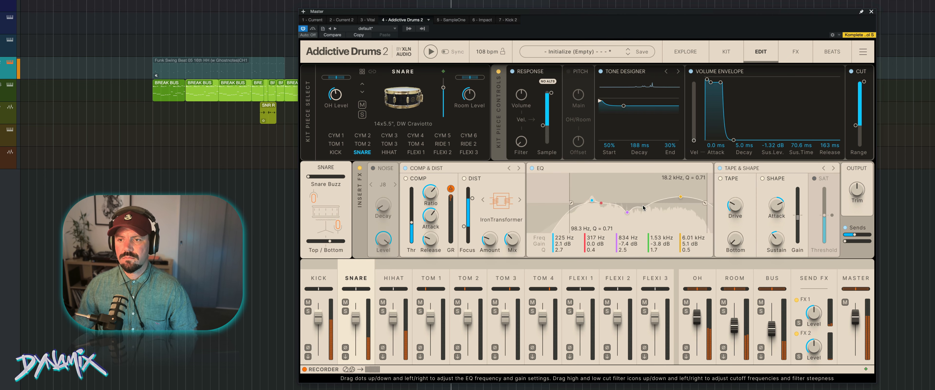
left_click_drag(643, 206, 628, 209)
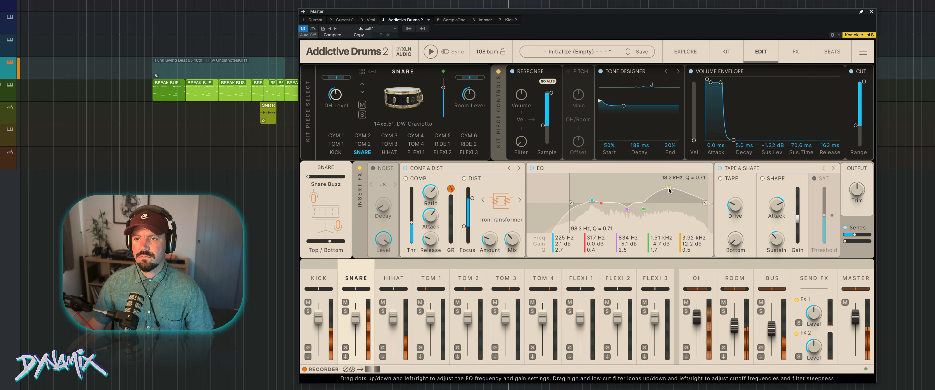
left_click_drag(670, 196, 671, 199)
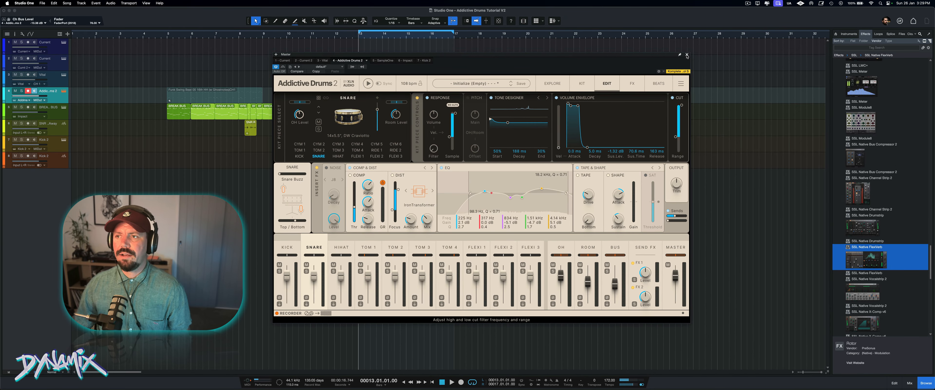
Step: Close the drum plug-in window and undo the copy of the drum beat event at bar 13
left_click(687, 55)
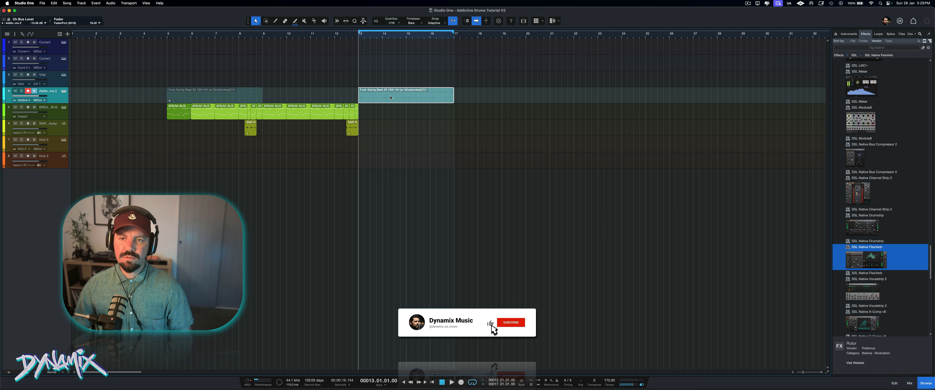
left_click_drag(390, 96, 393, 97)
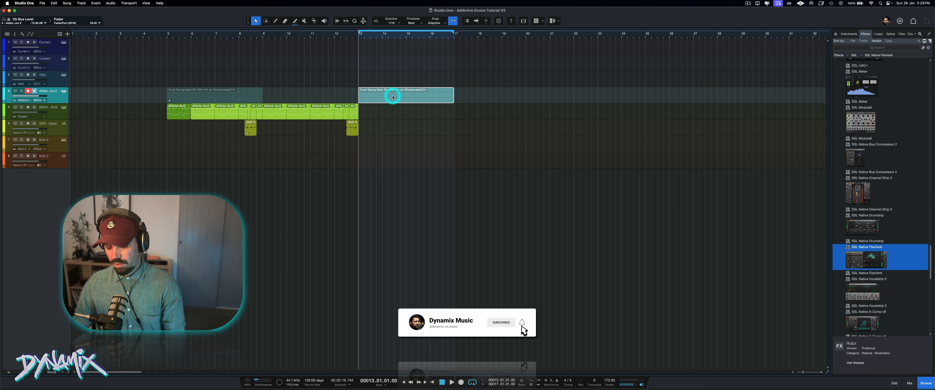
key("super+z")
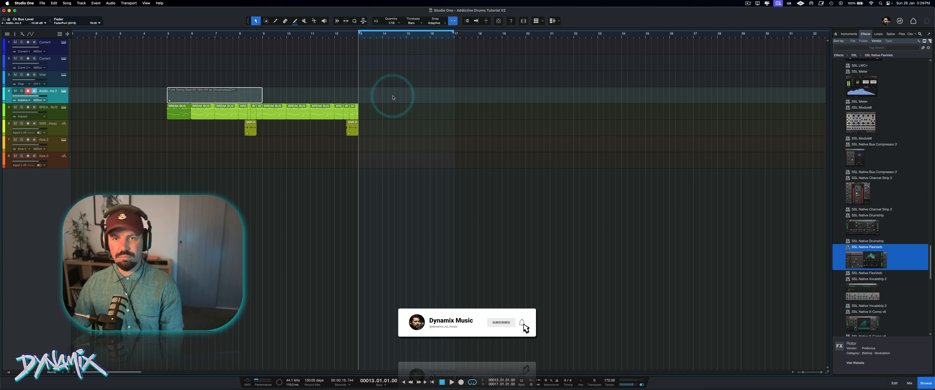
Step: Create an empty one-bar drum event at bar 13 with a matching loop range, and open it in the editor's piano view
left_click(382, 35)
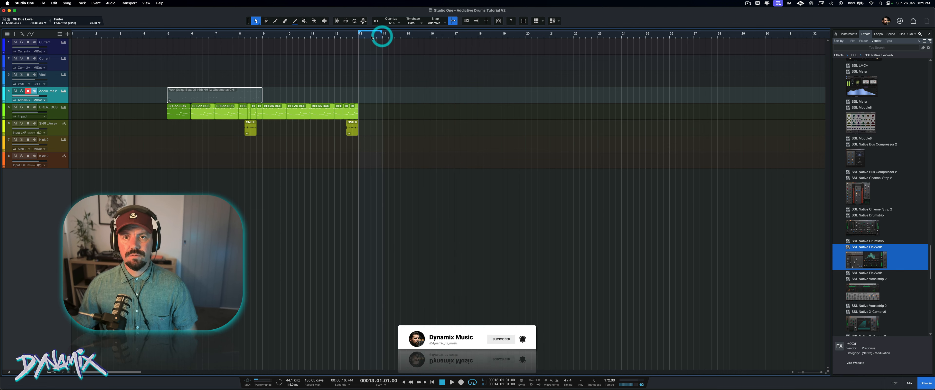
double_click(370, 93)
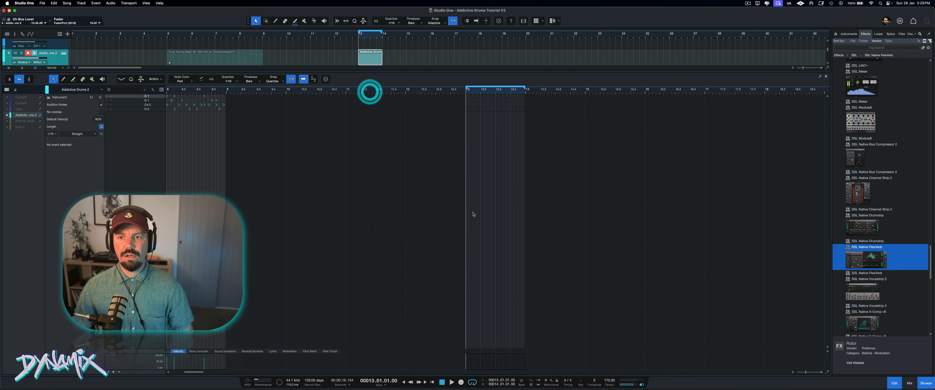
left_click(10, 80)
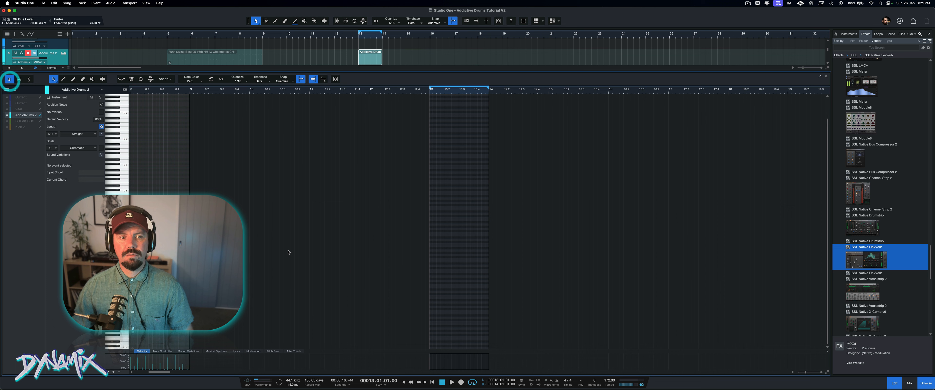
Step: Place a C1 note at the start of bar 13 and lower its velocity
left_click(430, 270)
key("z")
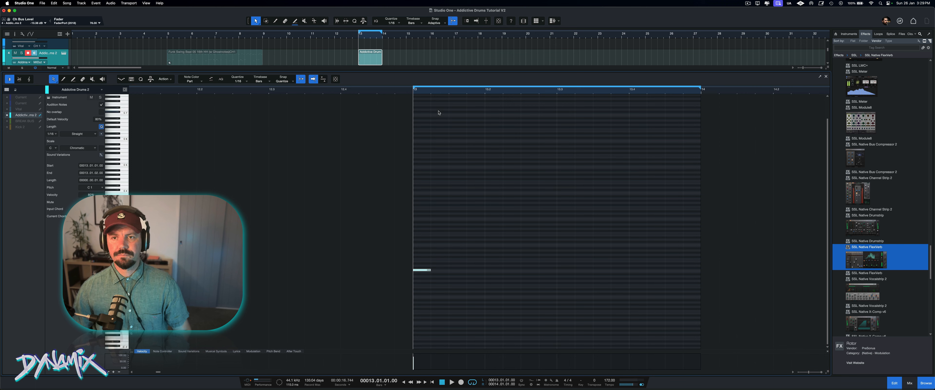
scroll(438, 91, "up", 5)
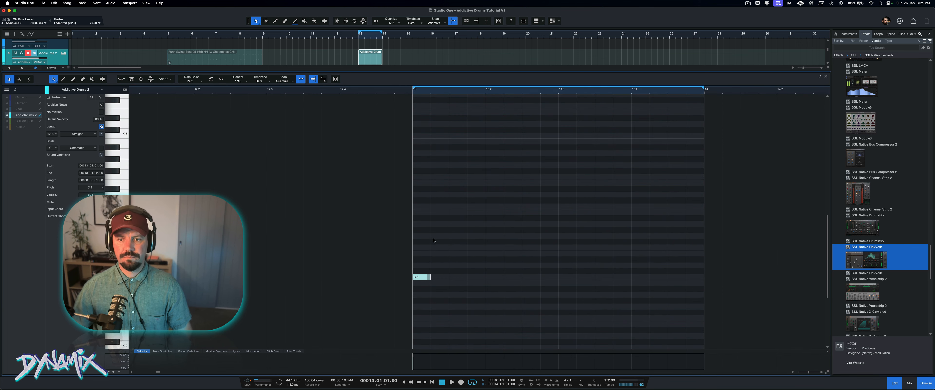
left_click(422, 277)
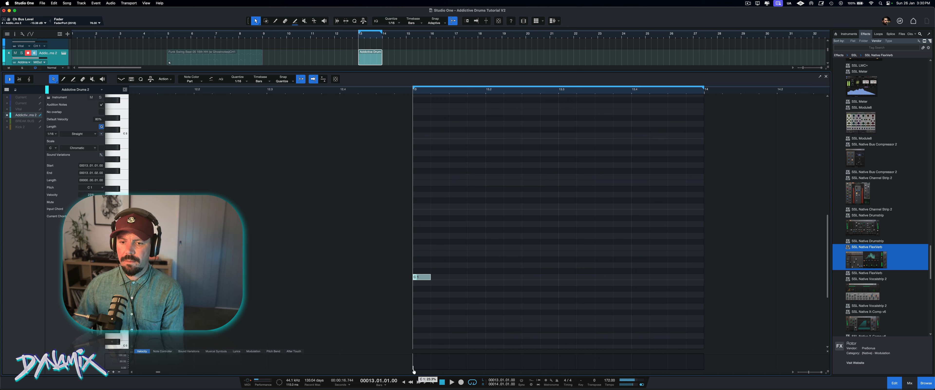
left_click(414, 371)
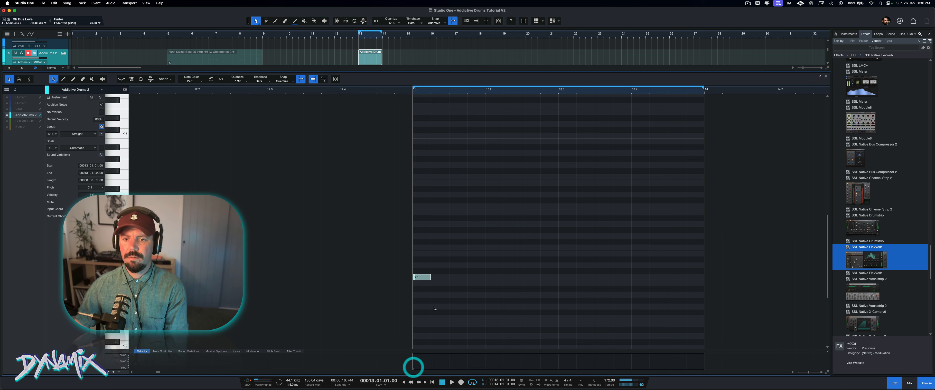
Step: Add a note on beat 2 of bar 13 and transpose it to F1
left_click(493, 272)
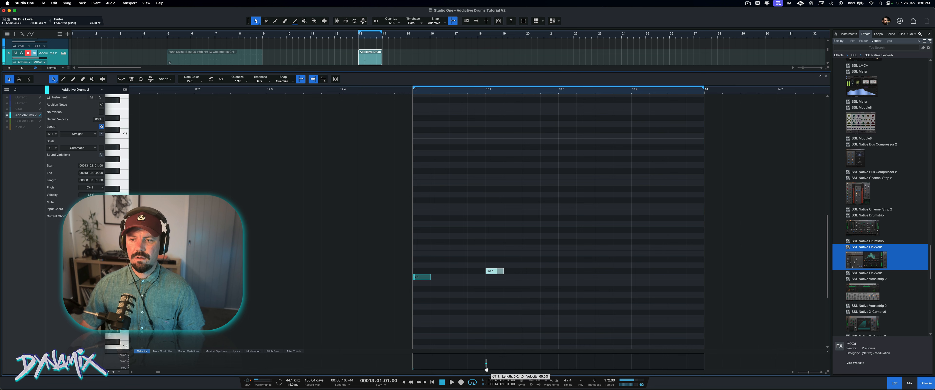
left_click(486, 367)
left_click(488, 273)
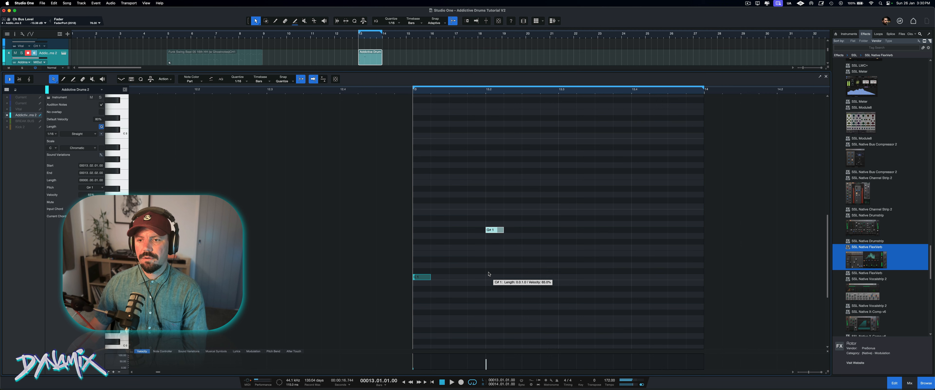
key("Down")
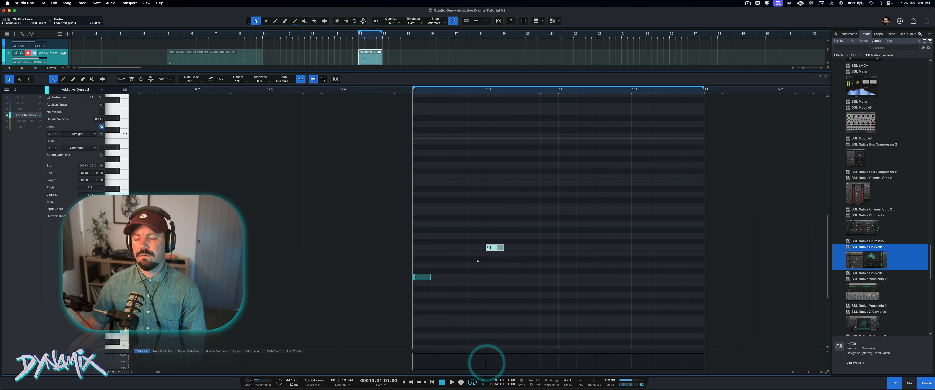
Step: Duplicate the C1 and F1 notes so the copies start at 13.2.3 and 13.3.3, and play the loop
left_click_drag(417, 287, 502, 239)
left_click_drag(430, 276, 535, 281)
key("space")
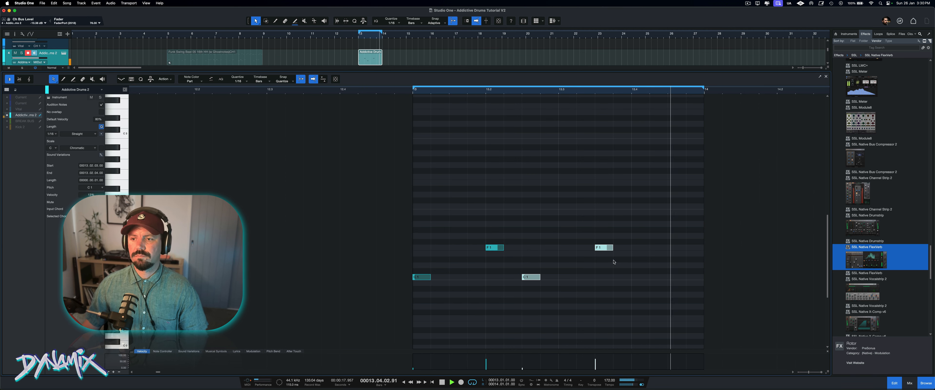
Step: Try the second F1 note at lower pitches down to D#1 during playback, and return it to F1
left_click(600, 248)
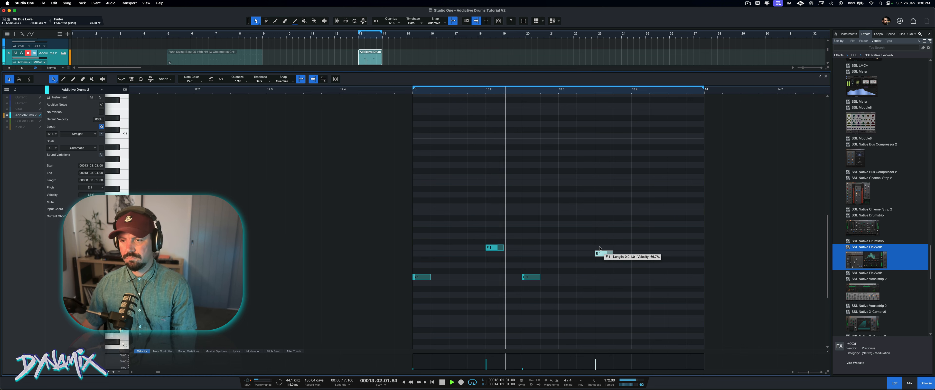
key("Down")
key("Down")
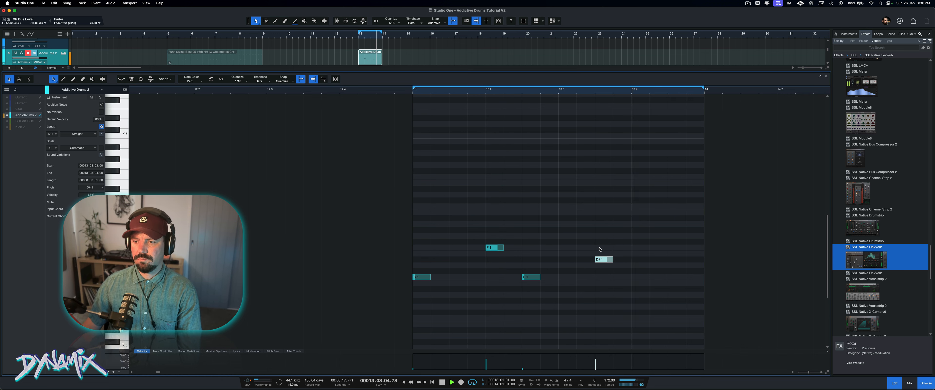
key("Up")
key("Up")
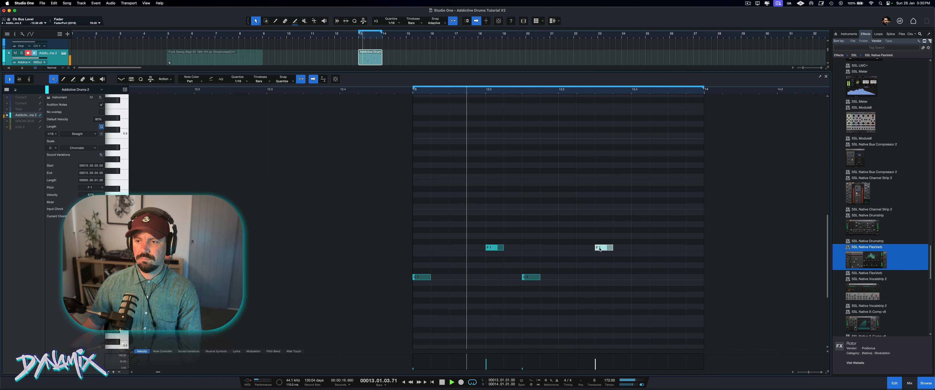
Step: Adjust the velocity of the second F1 note and stop playback
left_click_drag(596, 365, 597, 365)
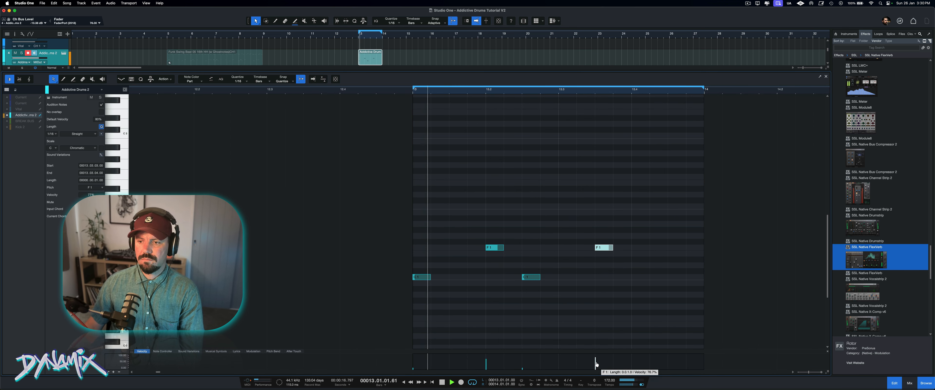
key("space")
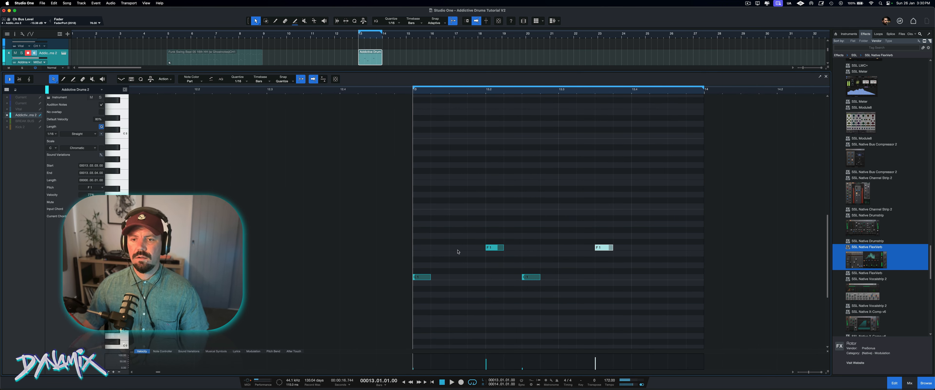
Step: Add an F#2 note at the start of bar 13 and a soft C2 note at 13.1.2, auditioning the loop
left_click(417, 207)
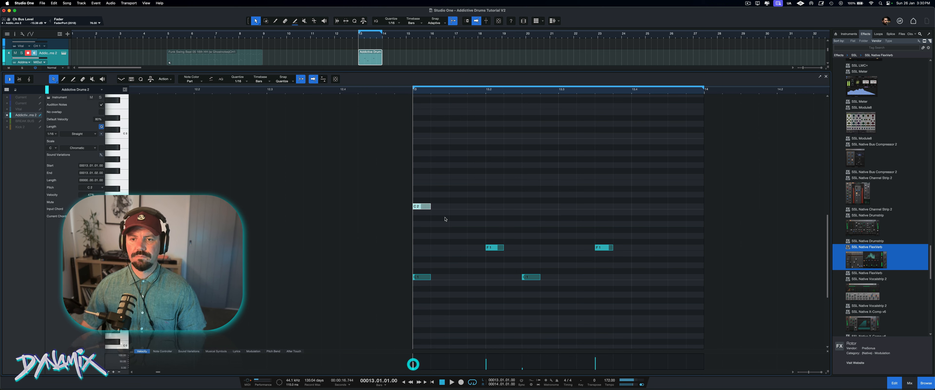
left_click_drag(421, 206, 423, 172)
left_click(454, 206)
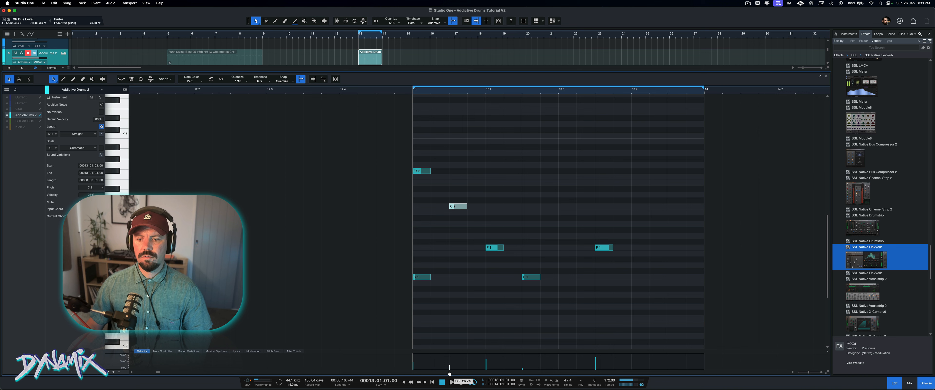
key("space")
key("space")
key("space")
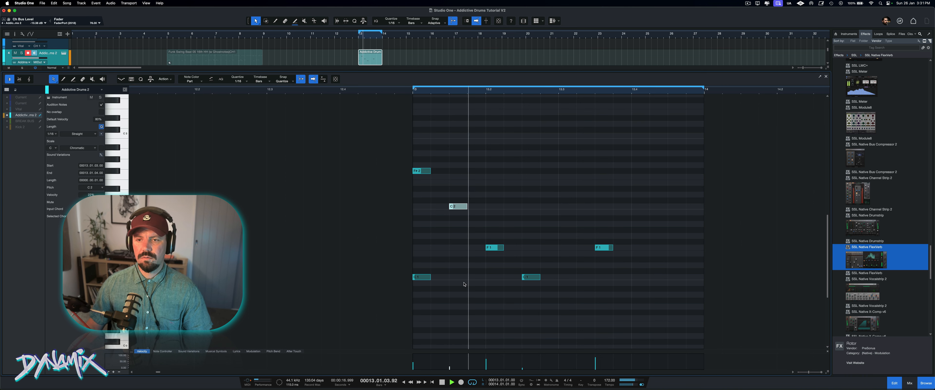
key("space")
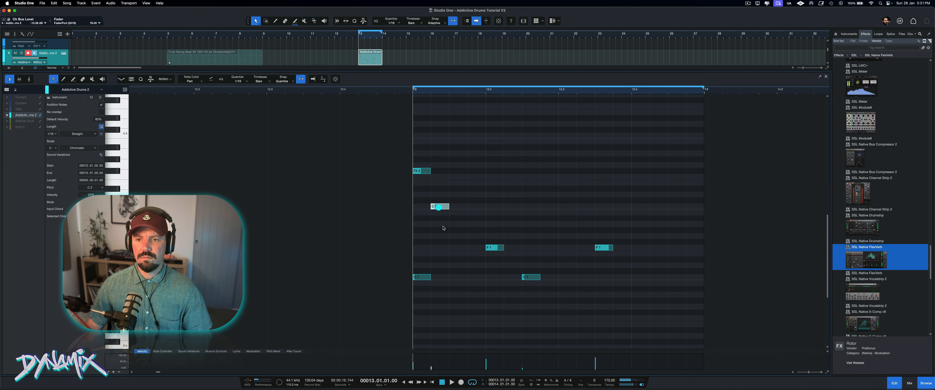
key("space")
key("space")
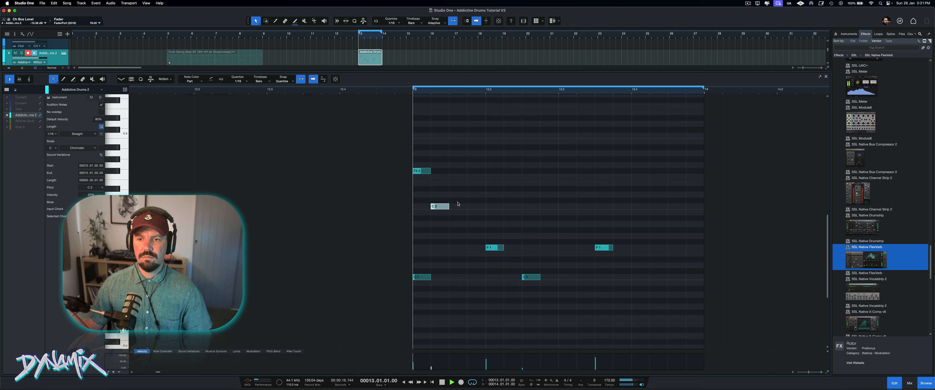
Step: Add a C#2 note at 13.1.3 with reduced velocity and audition it in the loop
left_click(457, 200)
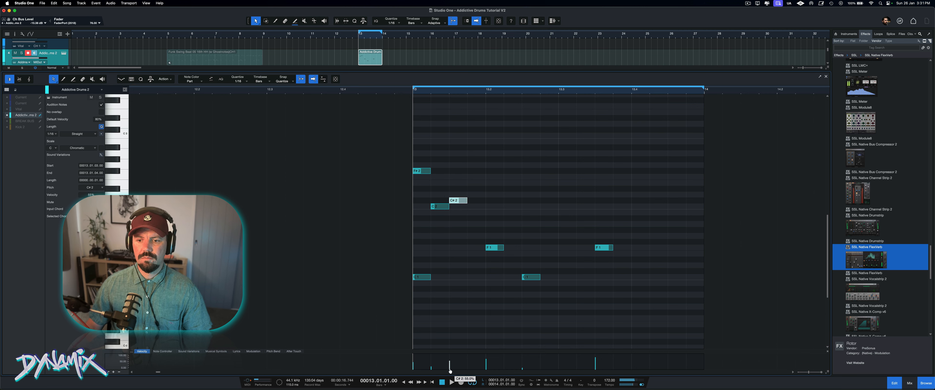
key("space")
key("space")
key("space")
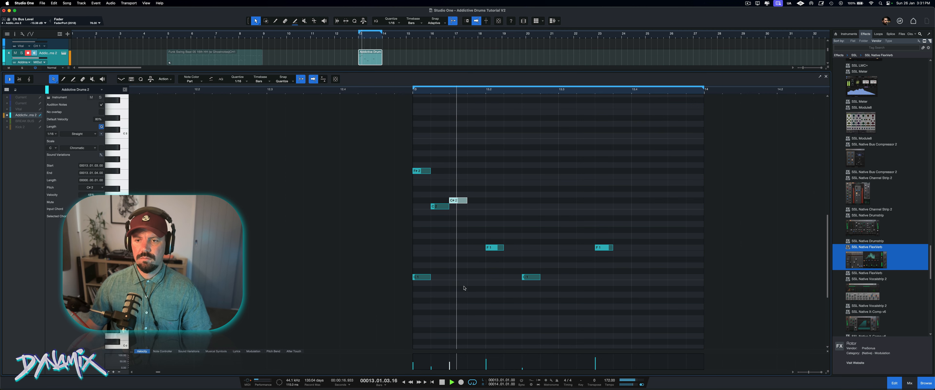
key("space")
key("space")
key("space")
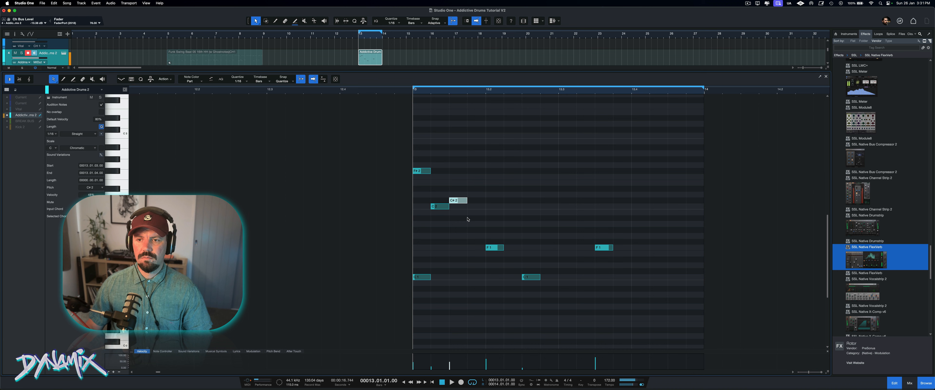
Step: Add a D2 note on beat 2 of bar 13 and lower its velocity
left_click(495, 200)
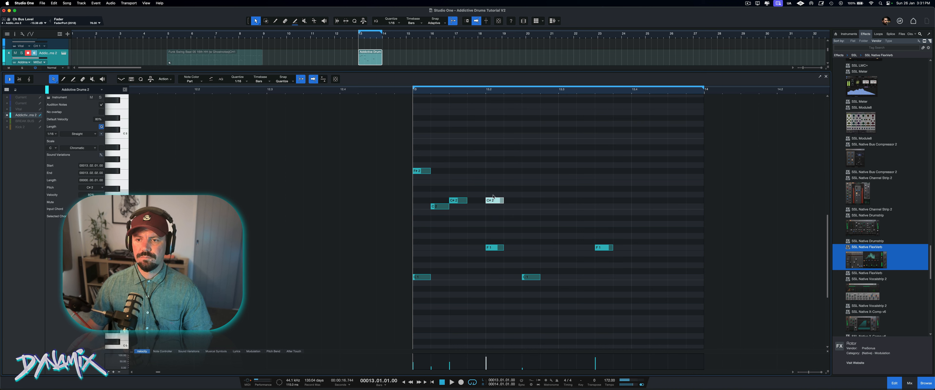
left_click_drag(493, 198, 494, 195)
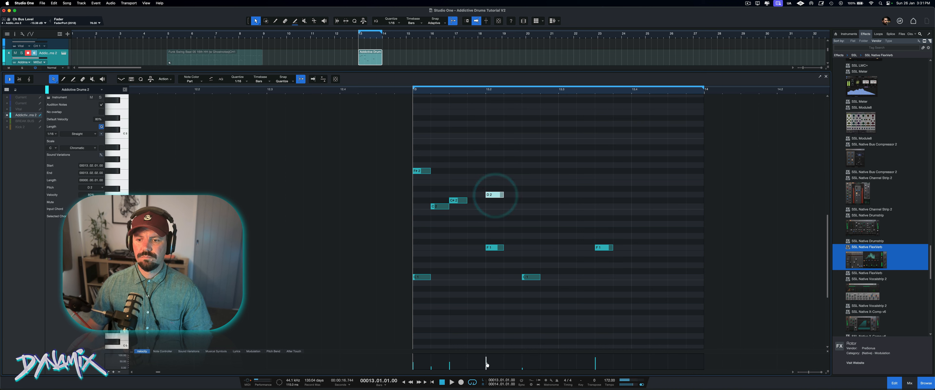
left_click_drag(487, 365, 487, 372)
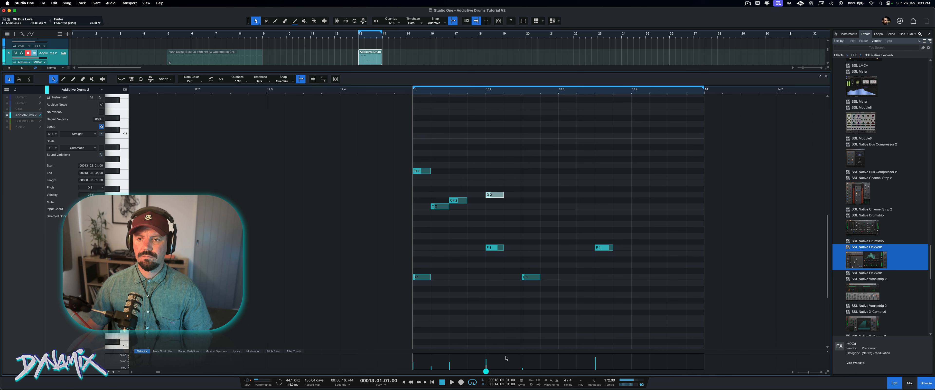
Step: Add a C2 note at 13.2.3 and lower its velocity well below the default
left_click(532, 206)
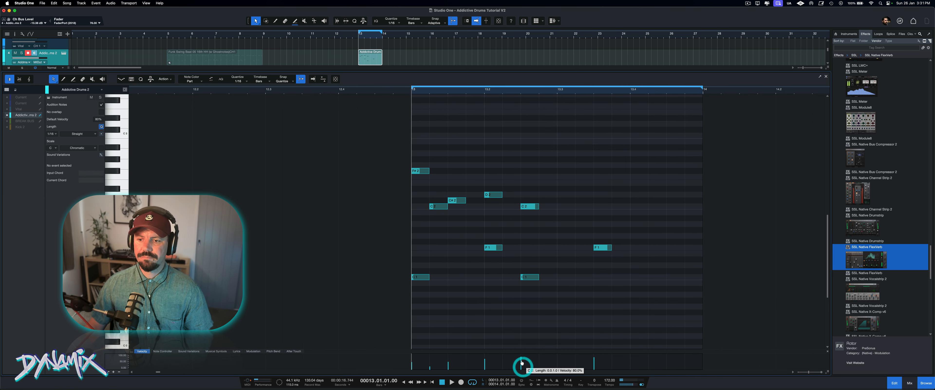
left_click_drag(523, 363, 521, 368)
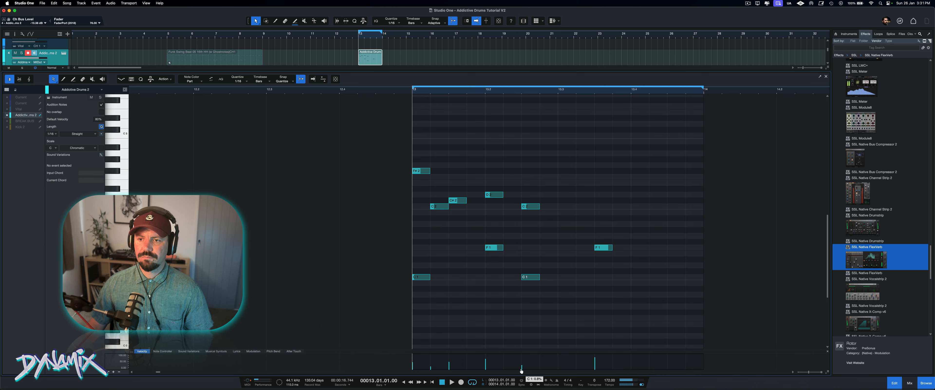
left_click(530, 209)
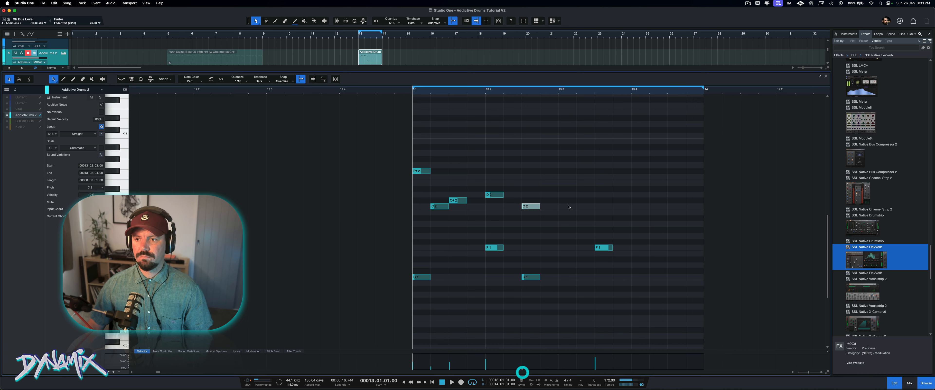
Step: Copy the C#2 note to F2 on beat 3 of bar 13 and audition the loop
left_click_drag(459, 202, 568, 178)
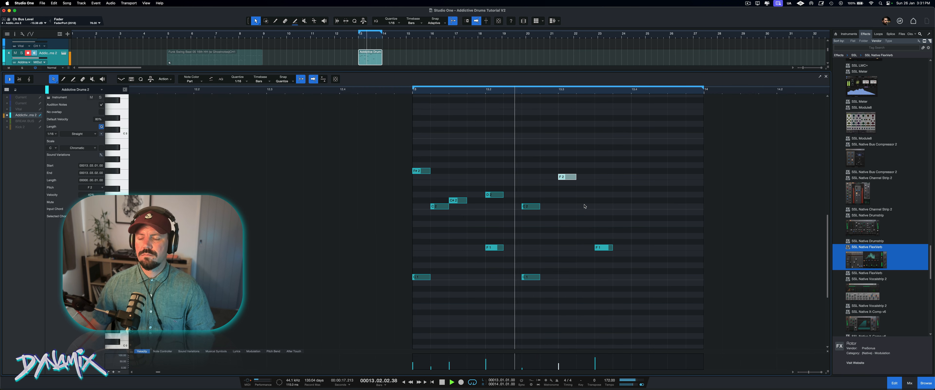
key("space")
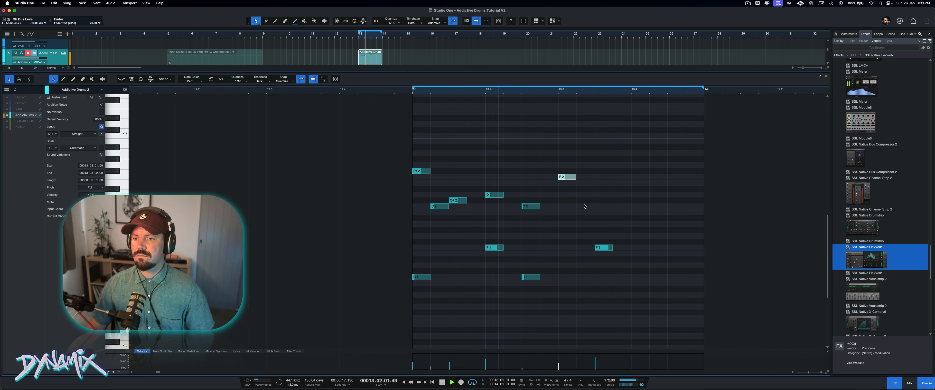
key("space")
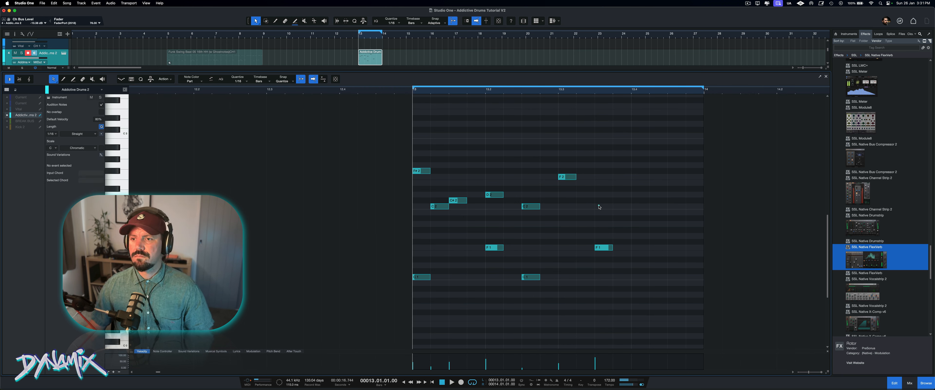
Step: Add C2 at 13.3.3, C#2 on beat 4 and D2 at 13.4.3, lowering each note's velocity
double_click(597, 206)
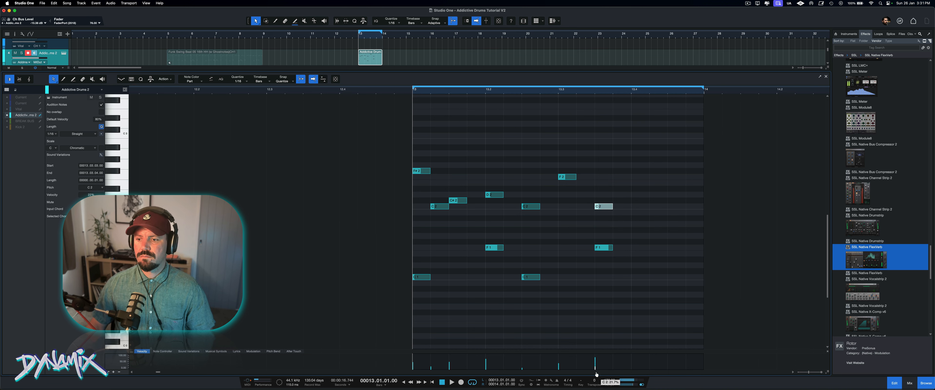
double_click(637, 200)
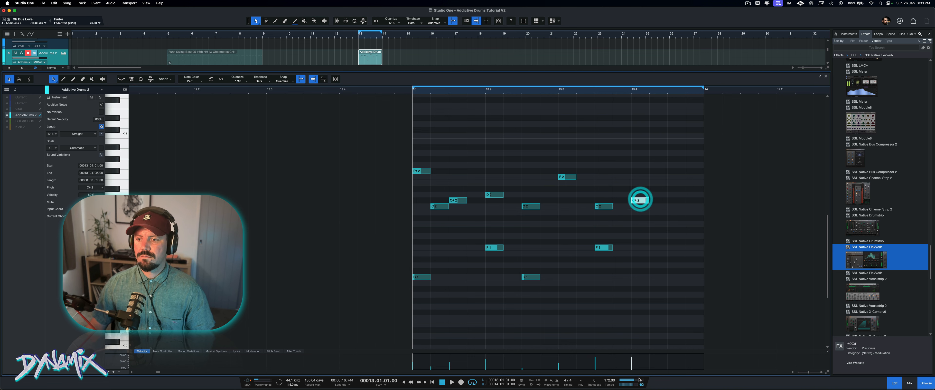
left_click_drag(632, 363, 632, 372)
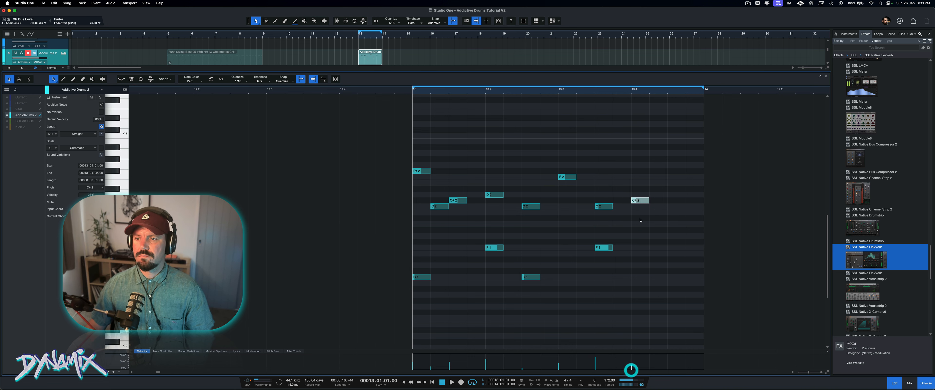
double_click(675, 195)
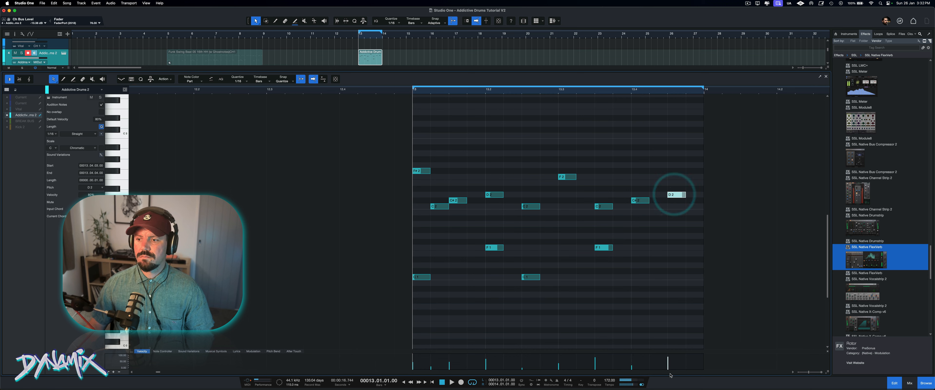
left_click_drag(668, 376, 668, 374)
Step: Play the loop, raise the velocity of both C1 notes together, and stop playback
key("space")
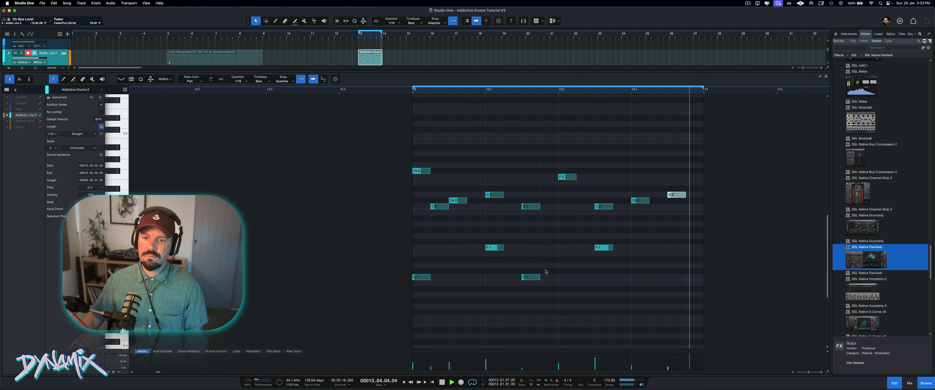
left_click_drag(553, 274, 422, 280)
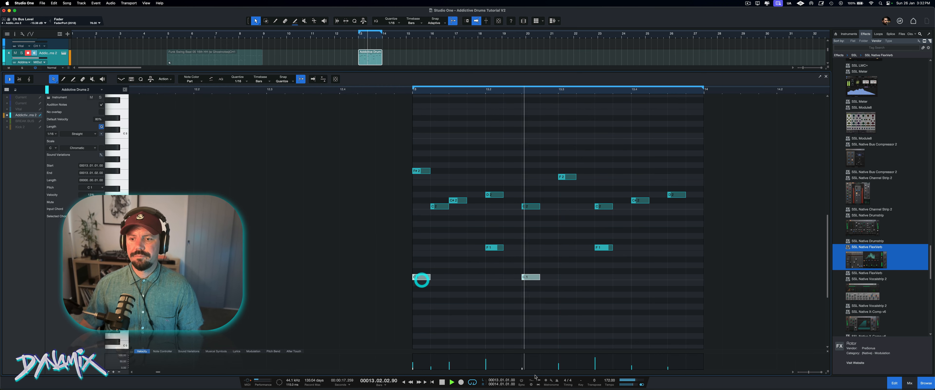
left_click_drag(522, 371, 523, 365)
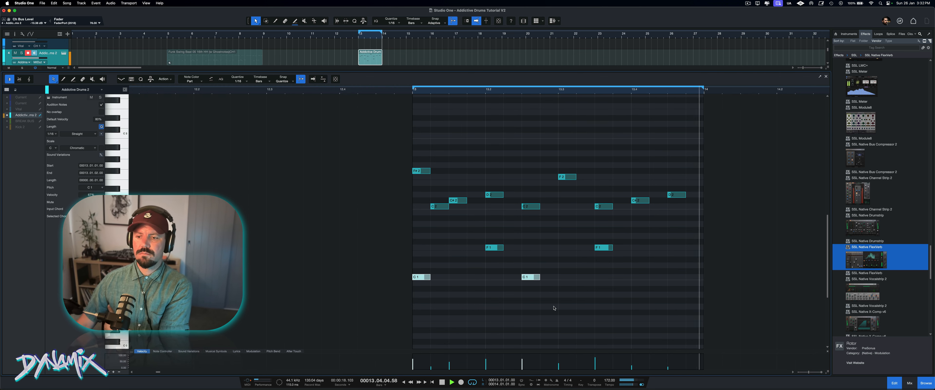
key("space")
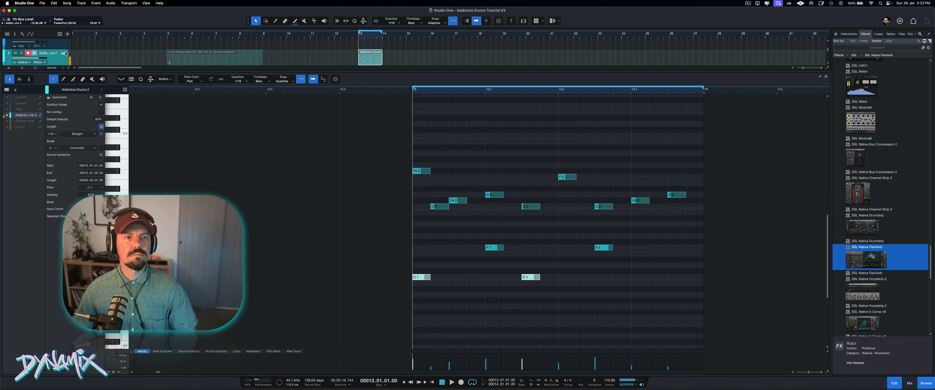
Step: Open the Addictive Drums 2 plug-in window from the drum track
left_click(63, 53)
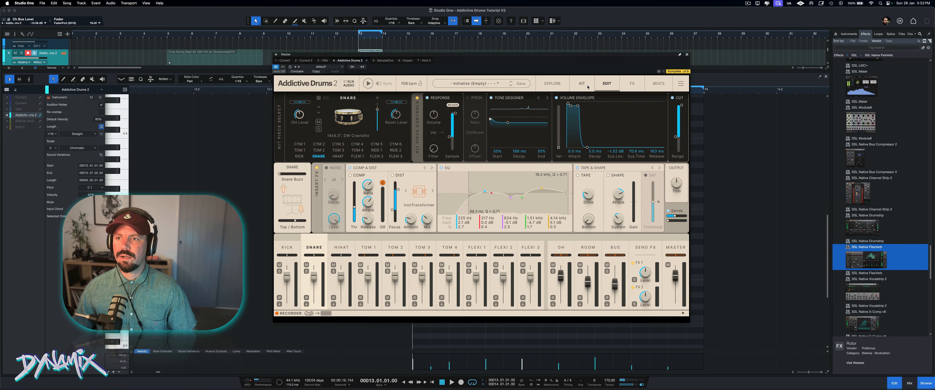
Step: Load Tamb - Trashy Tambourine into the Flexi 1 kit slot, audition it, and return to the note editor
left_click(588, 87)
left_click(508, 207)
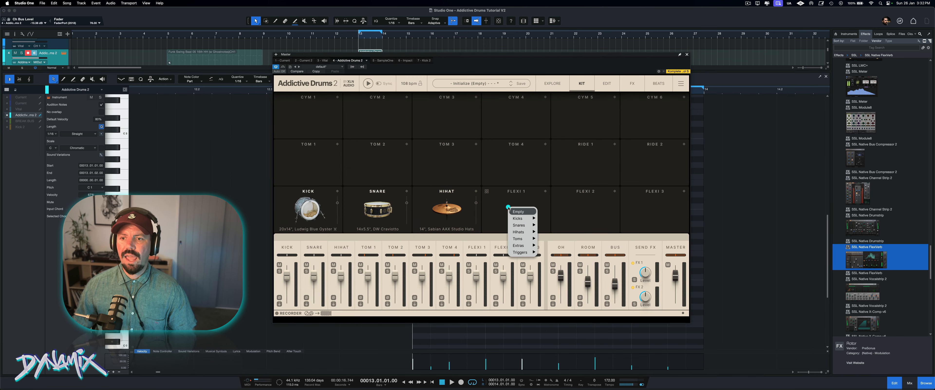
mouse_move(522, 256)
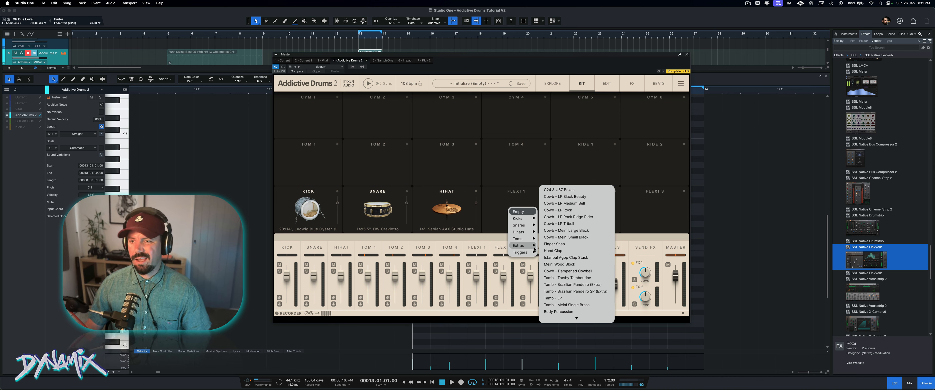
left_click(563, 277)
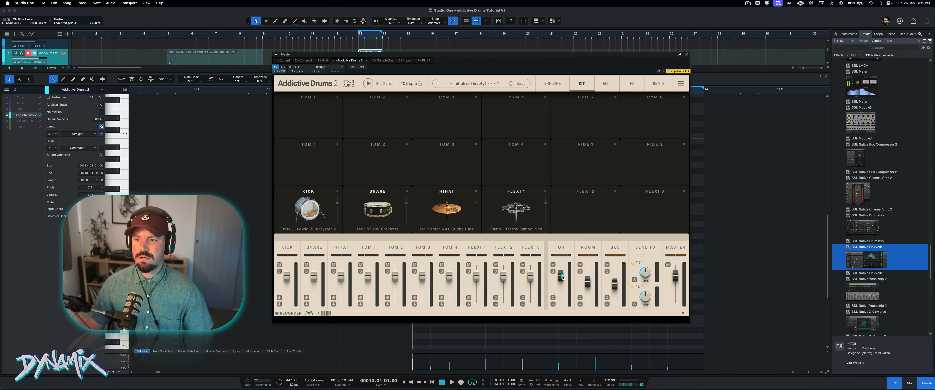
left_click(508, 208)
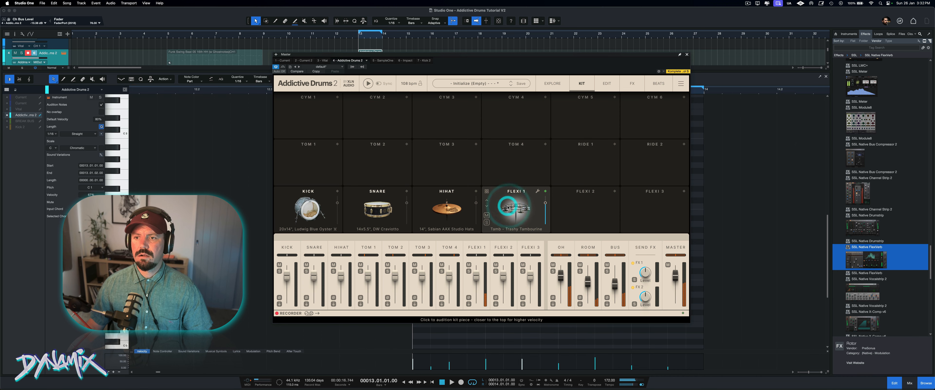
left_click(538, 191)
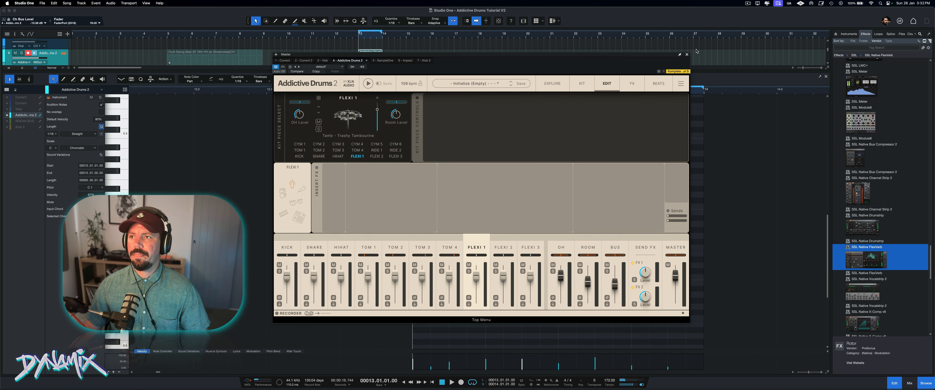
left_click(688, 55)
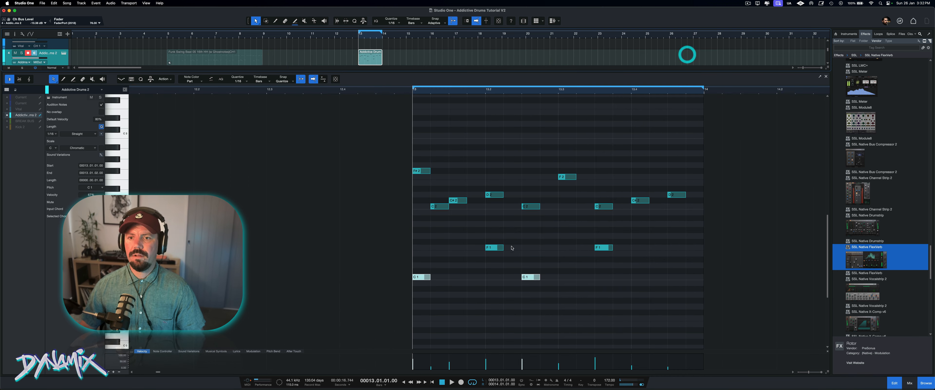
Step: Insert a sixteenth note at the start of bar 13 and raise it semitone by semitone to C#8, auditioning each pitch for the tambourine
double_click(419, 159)
key("Up")
key("Up")
key("Up")
key("Up")
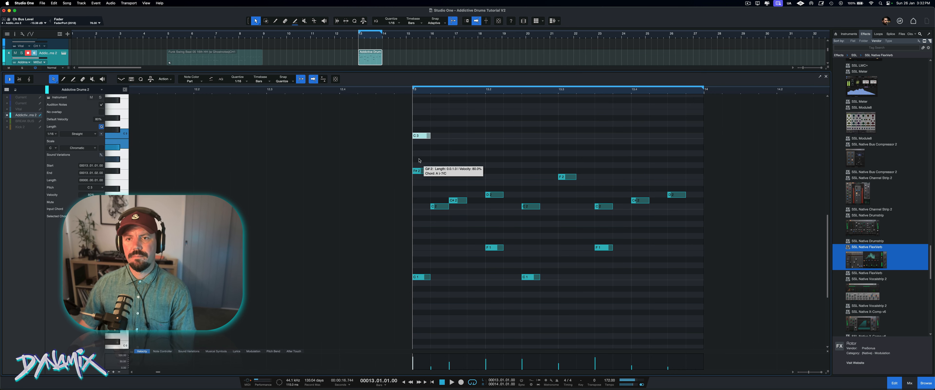
key("Up")
key("Up")
key("Up")
key("Up")
key("Up")
key("Up")
key("Up")
key("Up")
key("Up")
key("Up")
key("Up")
key("Up")
key("Up")
key("Up")
key("Up")
key("Up")
key("Up")
key("Up")
key("Up")
key("Up")
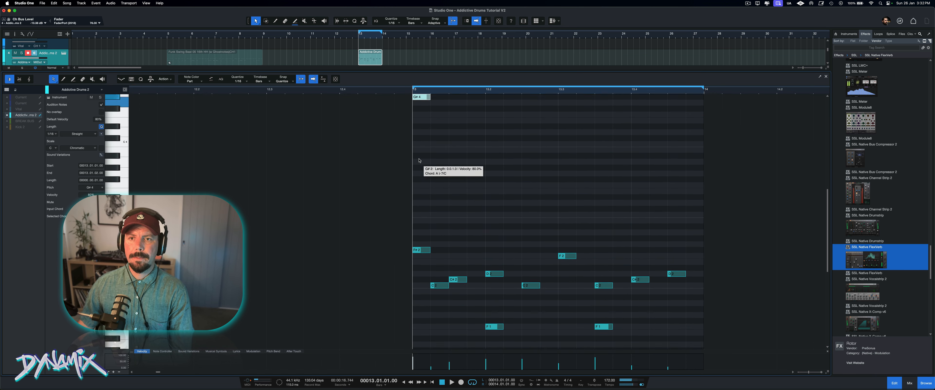
key("Up")
key("Up")
key("Up")
key("Up")
key("Up")
key("Up")
key("Up")
key("Up")
key("Up")
key("Up")
key("Up")
key("Up")
key("Up")
key("Up")
key("Up")
key("Up")
key("Up")
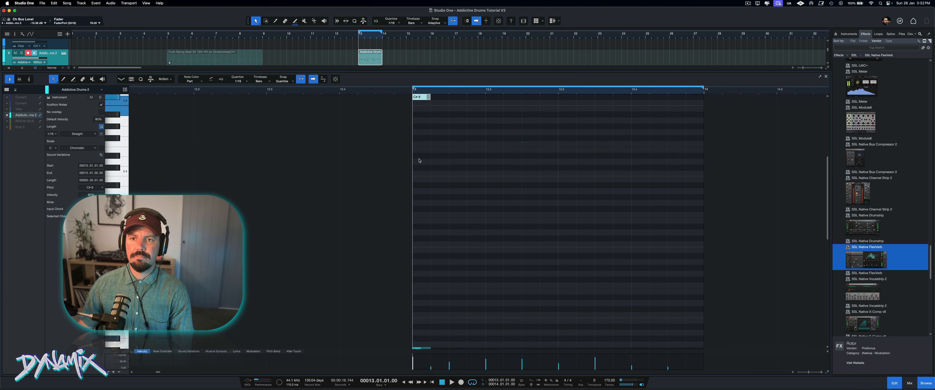
key("Up")
key("Up")
key("Up")
key("Up")
key("Up")
key("Up")
key("Up")
key("Up")
key("Up")
key("Up")
key("Up")
key("Up")
key("Up")
key("Up")
key("Up")
key("Up")
key("Up")
key("Up")
key("Up")
key("Up")
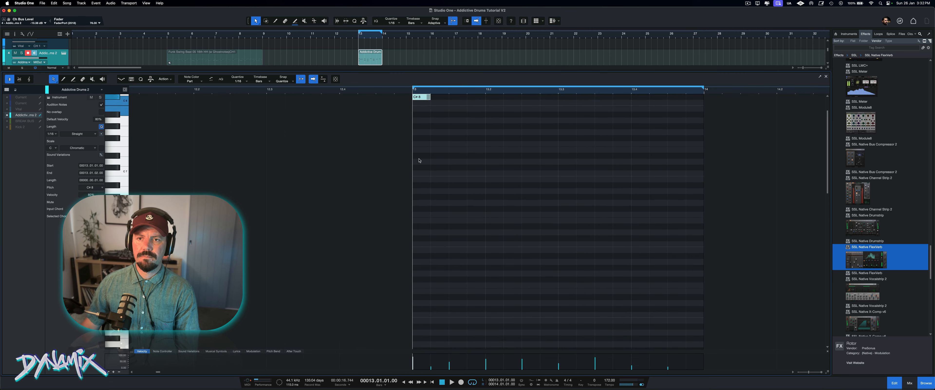
Step: Lower the test note semitone by semitone to about E3, auditioning each pitch for the tambourine
key("Down")
key("Down")
key("Down")
key("Down")
key("Down")
key("Down")
key("Down")
key("Down")
key("Down")
key("Down")
key("Down")
key("Down")
key("Down")
key("Down")
key("Down")
key("Down")
key("Down")
key("Down")
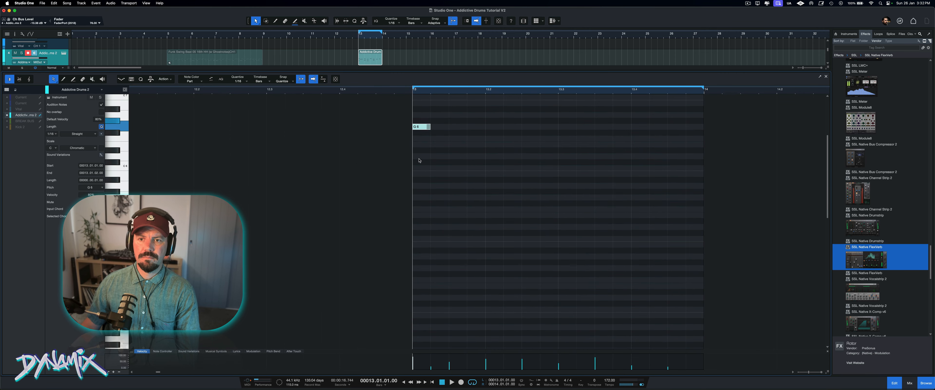
key("Down")
key("Down")
key("Down")
key("Down")
key("Down")
key("Down")
key("Down")
key("Down")
key("Down")
key("Down")
key("Down")
key("Down")
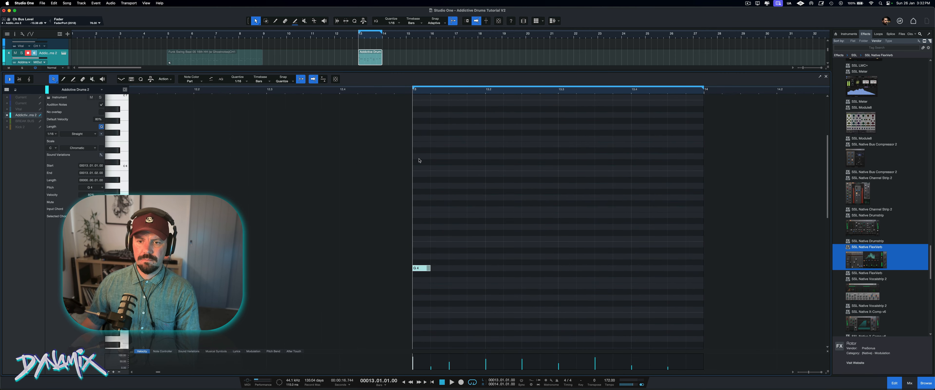
key("Down")
key("Down")
key("Down")
key("Down")
key("Down")
key("Down")
key("Down")
key("Down")
key("Down")
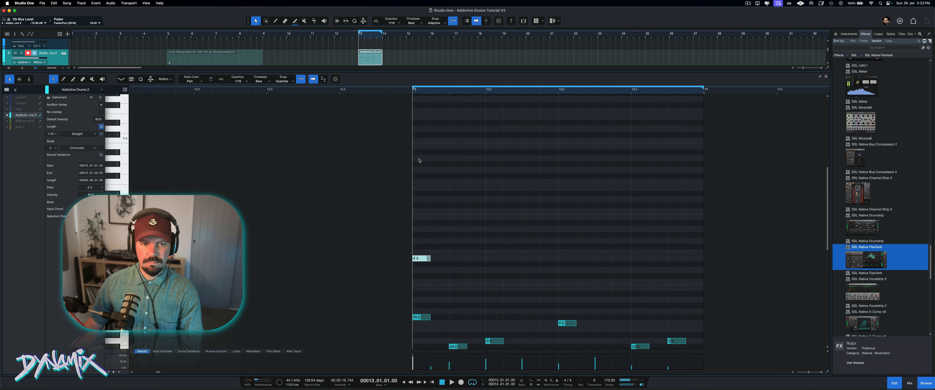
left_click(748, 3)
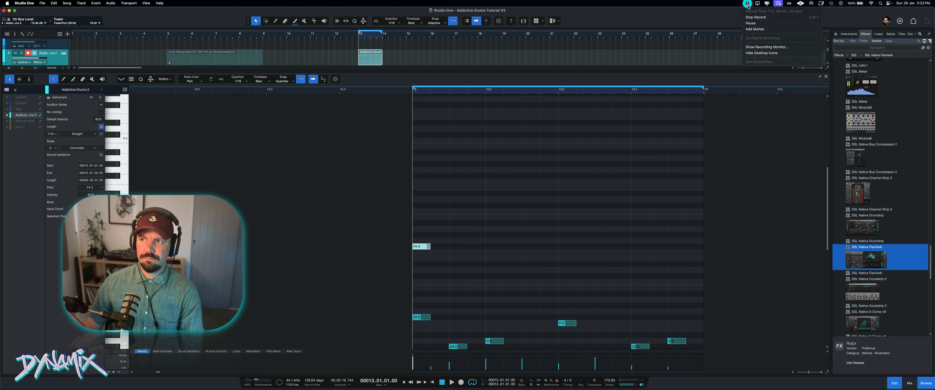
left_click(751, 24)
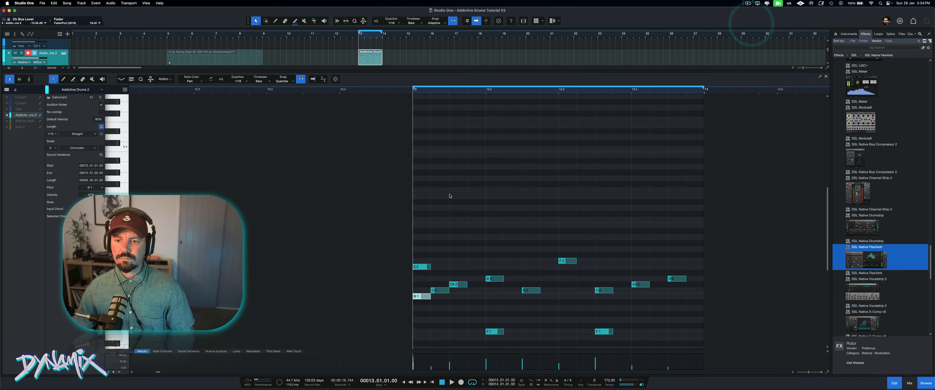
Step: Adjust the first B1 note's velocity and add B1 on the remaining three sixteenths of beat 1 with varied velocities
scroll(450, 195, "down", 3)
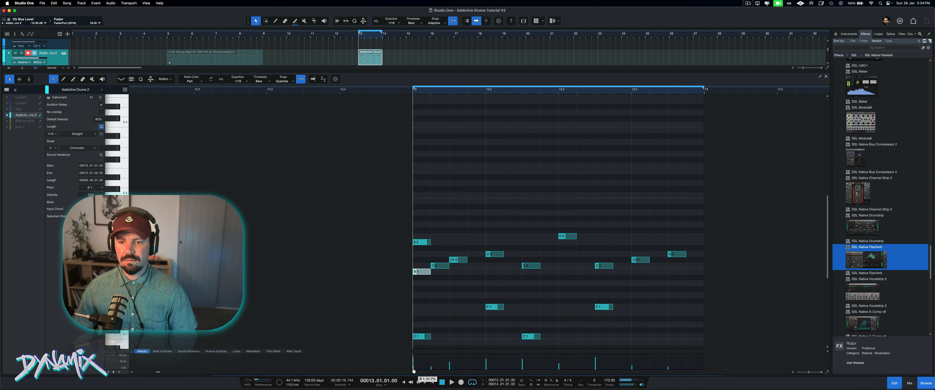
left_click_drag(414, 367, 413, 362)
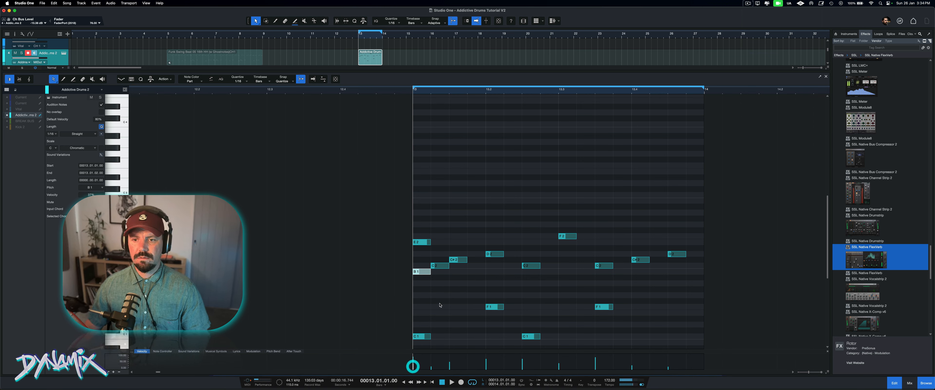
left_click(437, 272)
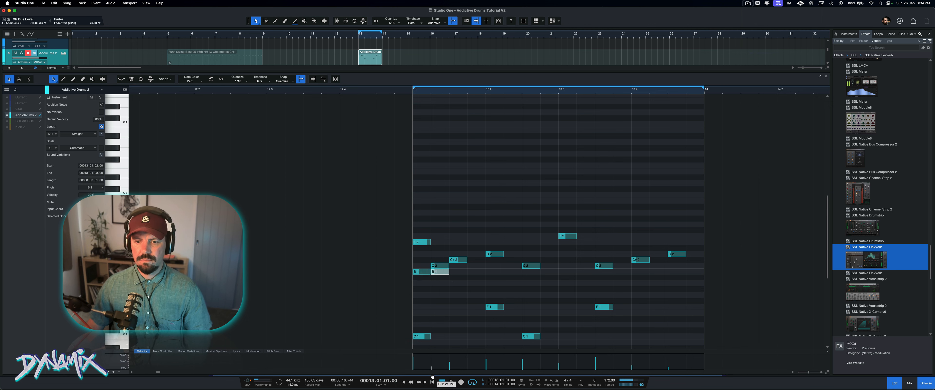
left_click(461, 270)
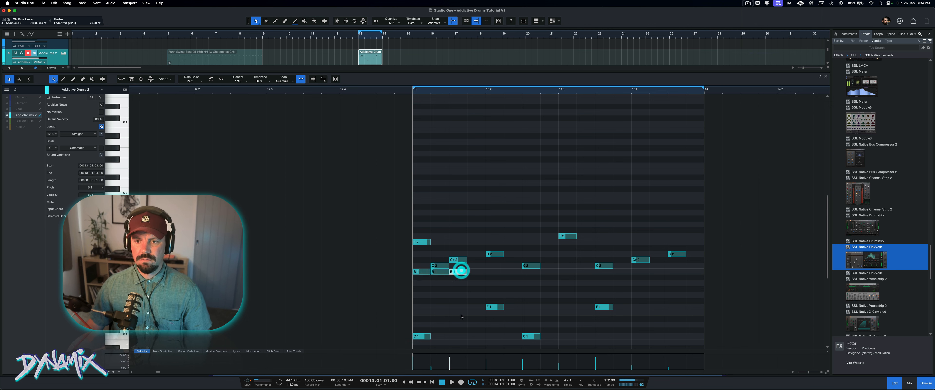
left_click_drag(450, 368, 450, 365)
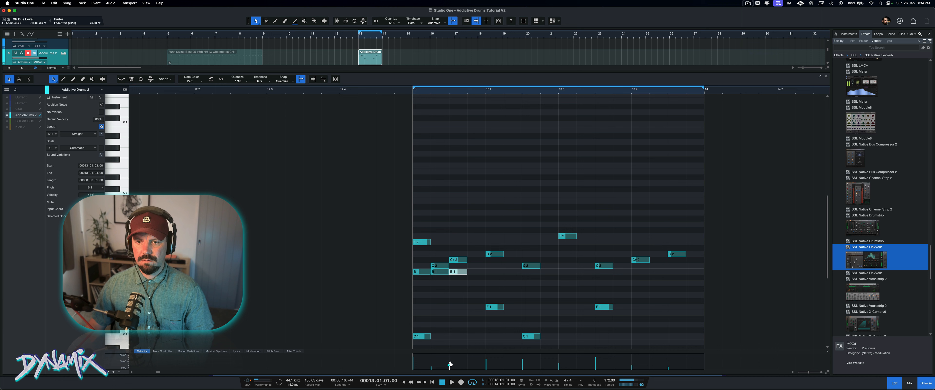
left_click(479, 272)
left_click(478, 272)
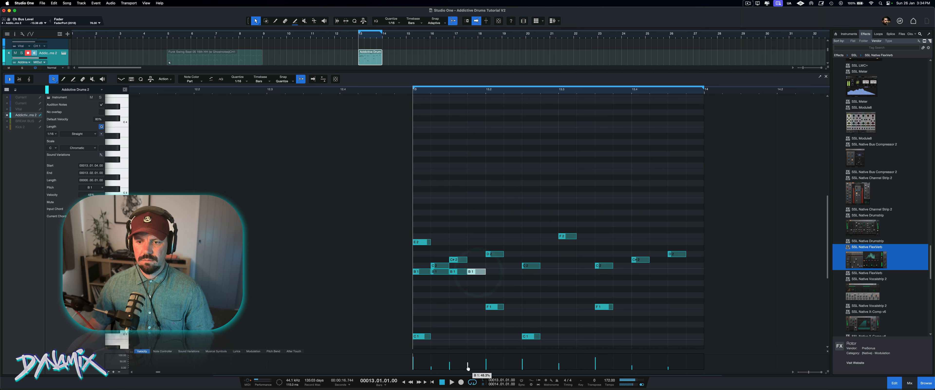
Step: Add B1 notes on the first two sixteenths of beat 2 and adjust their velocities
left_click(494, 271)
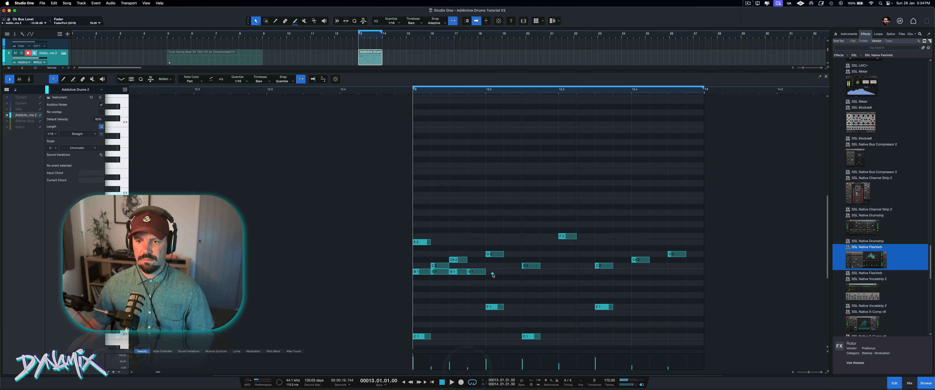
left_click(494, 272)
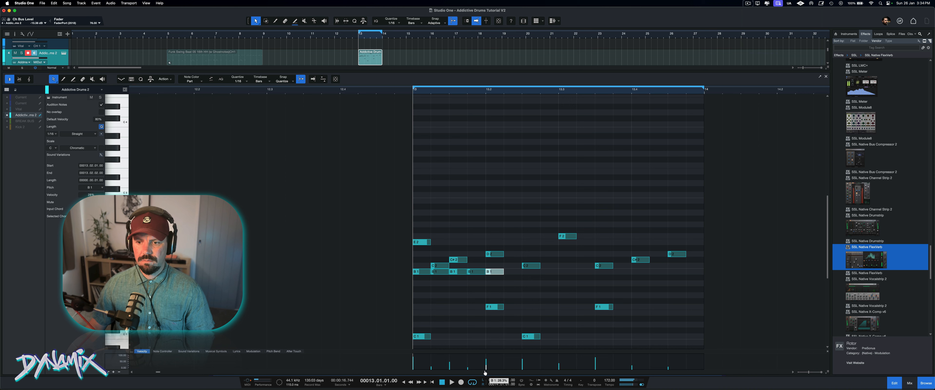
left_click_drag(485, 373, 504, 370)
left_click(513, 271)
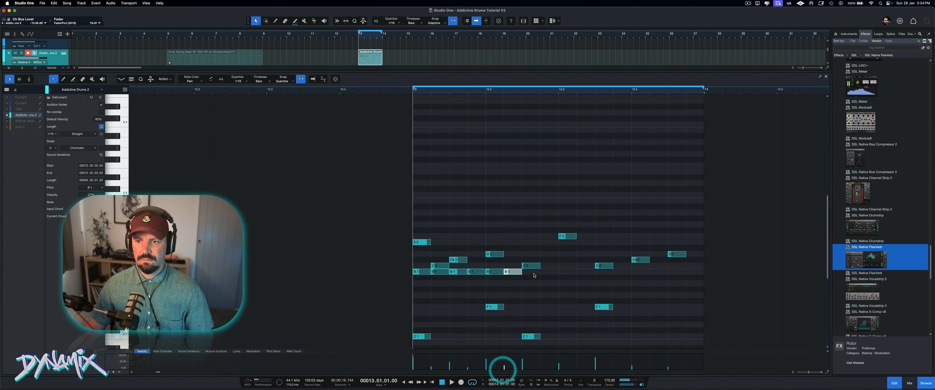
Step: Duplicate the B1 notes to fill the rest of bar 13 with sixteenths, and audition the loop
left_click_drag(535, 275, 422, 274)
key("d")
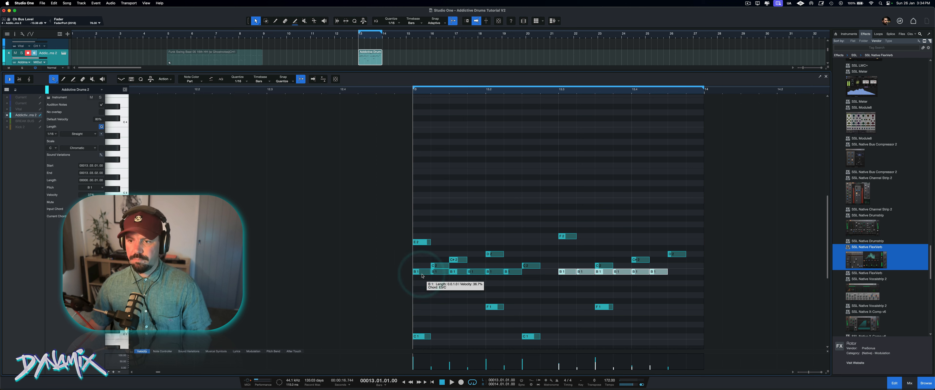
left_click_drag(567, 271, 641, 277)
key("space")
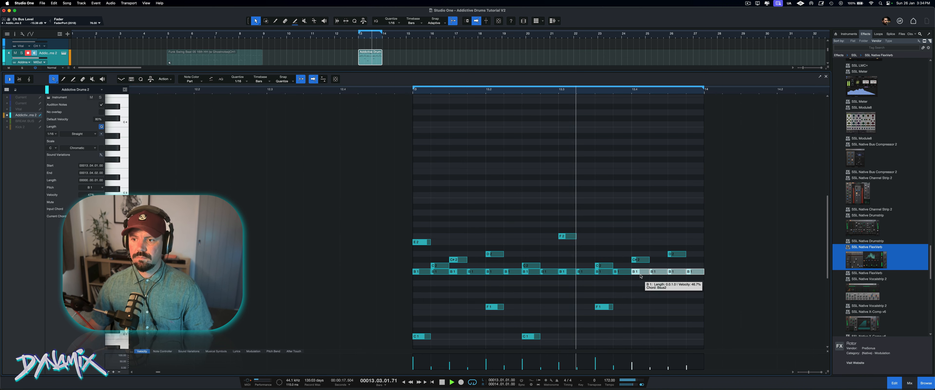
key("space")
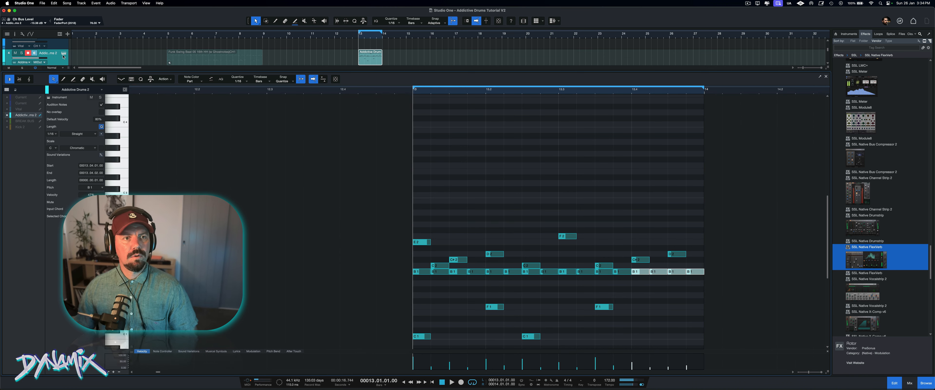
Step: Open Addictive Drums 2, swap the Flexi 1 kit piece to the Meinl Single Brass tambourine, and audition it
left_click(63, 52)
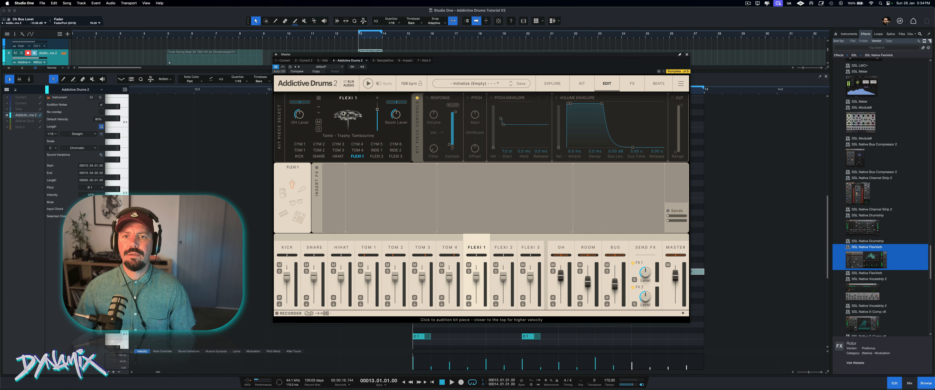
left_click(318, 98)
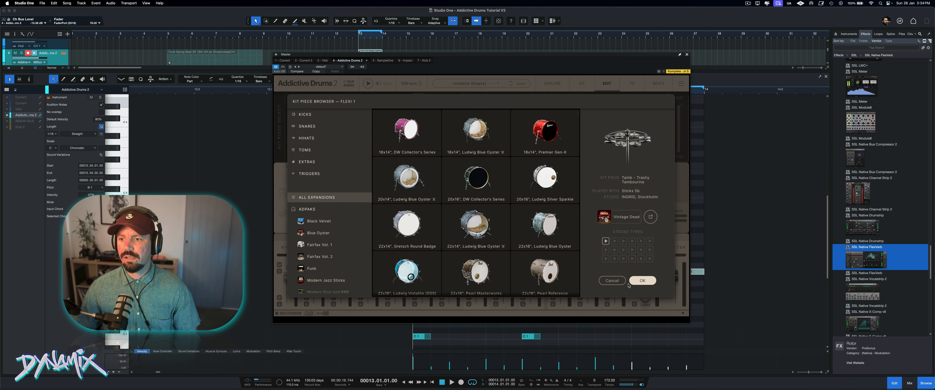
left_click(612, 280)
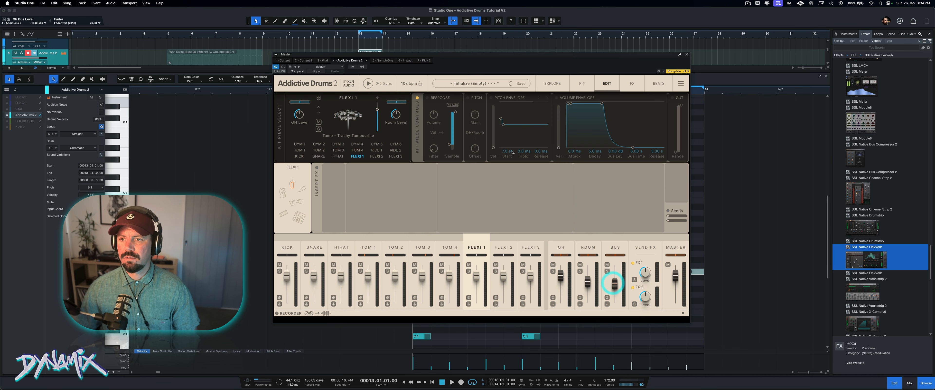
left_click(477, 247)
left_click(582, 83)
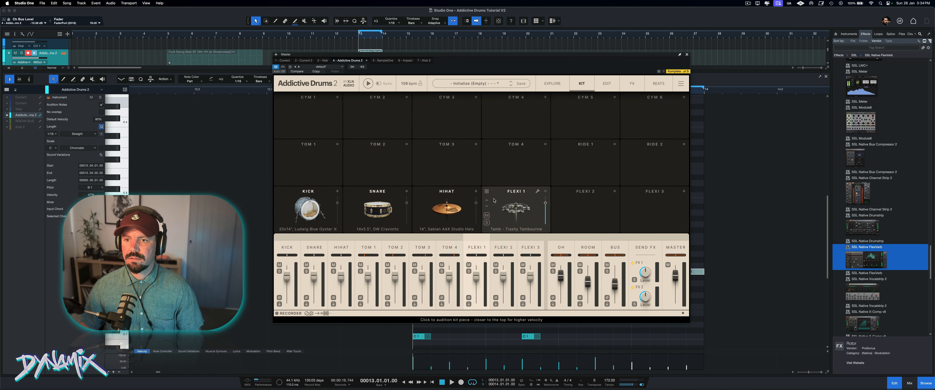
left_click(487, 206)
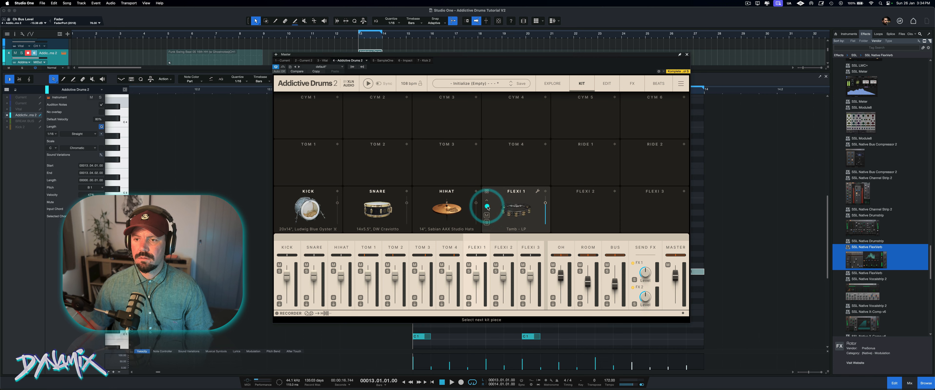
left_click(506, 212)
left_click(487, 206)
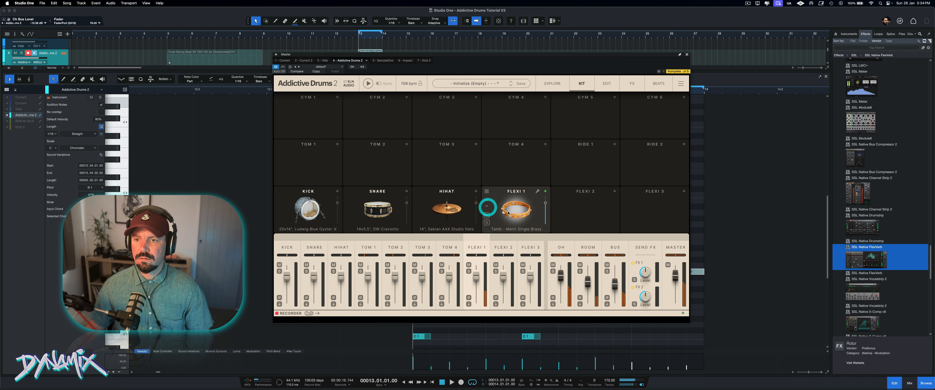
double_click(507, 212)
left_click(507, 212)
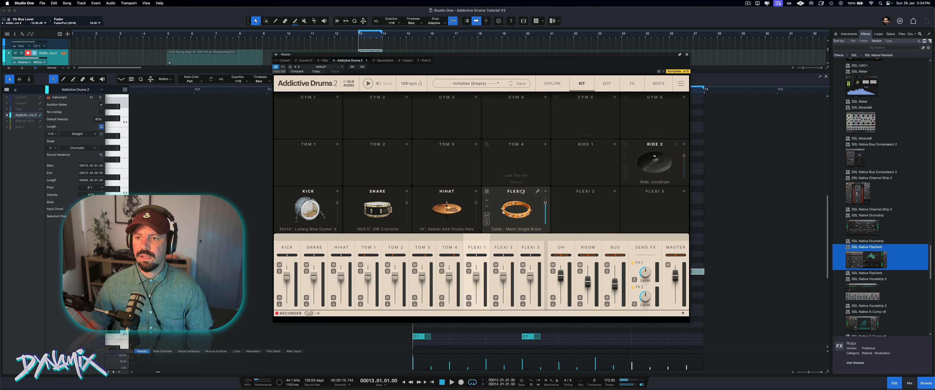
Step: Enable the volume envelope on Flexi 1 and shorten it to about 103 ms sustain time and 122 ms release
left_click(536, 192)
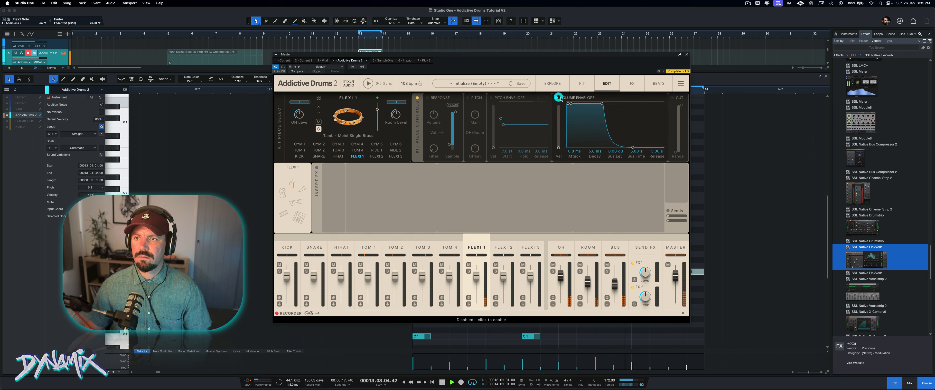
left_click_drag(602, 104, 581, 109)
left_click_drag(613, 148, 585, 147)
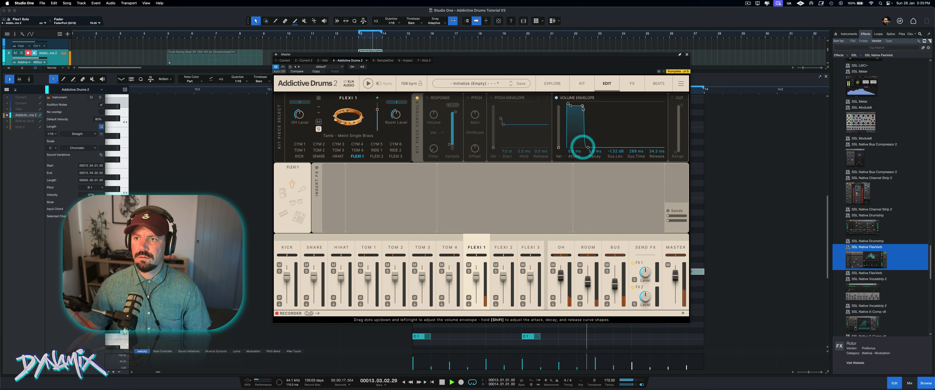
left_click_drag(583, 108, 578, 107)
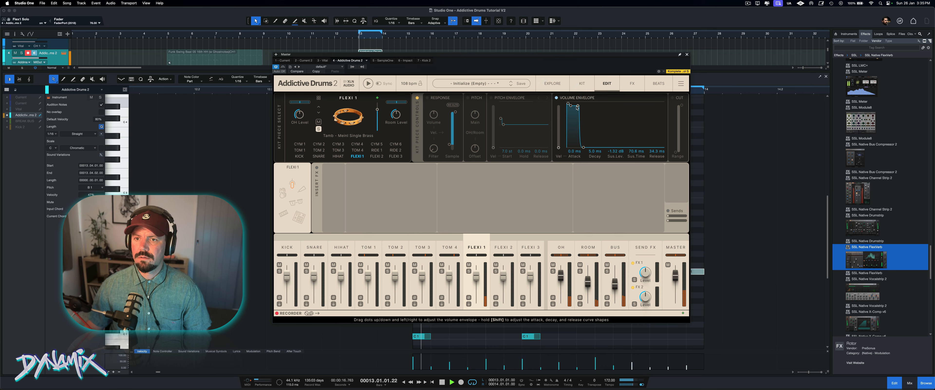
left_click_drag(583, 147, 587, 149)
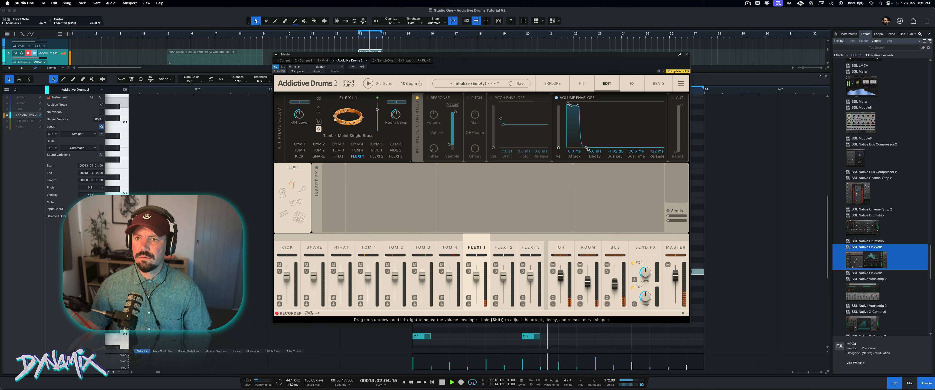
left_click(587, 148)
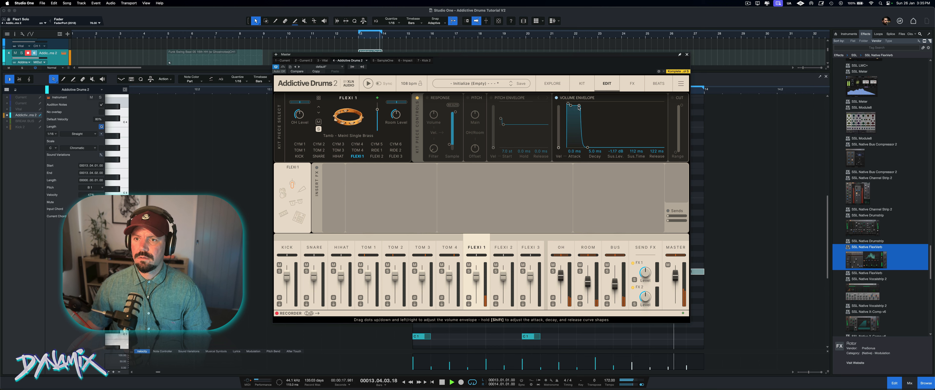
left_click_drag(579, 107, 575, 106)
Step: Enable the pitch section for Flexi 1 and adjust its main pitch to 2.06 st
left_click(467, 98)
left_click_drag(474, 114, 475, 114)
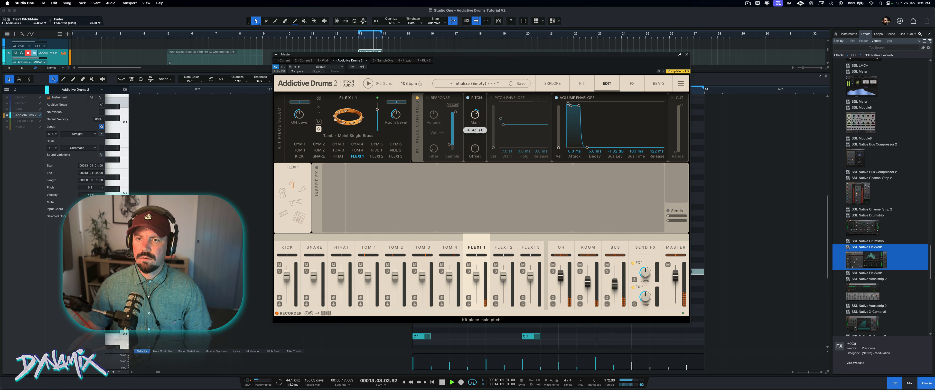
left_click_drag(475, 115, 475, 119)
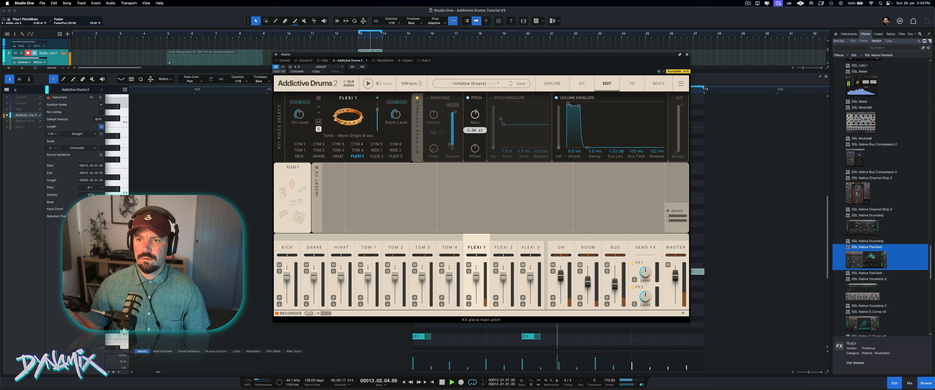
Step: Enable the response section for Flexi 1 and raise the lower bound of its sample selection range
left_click(449, 144)
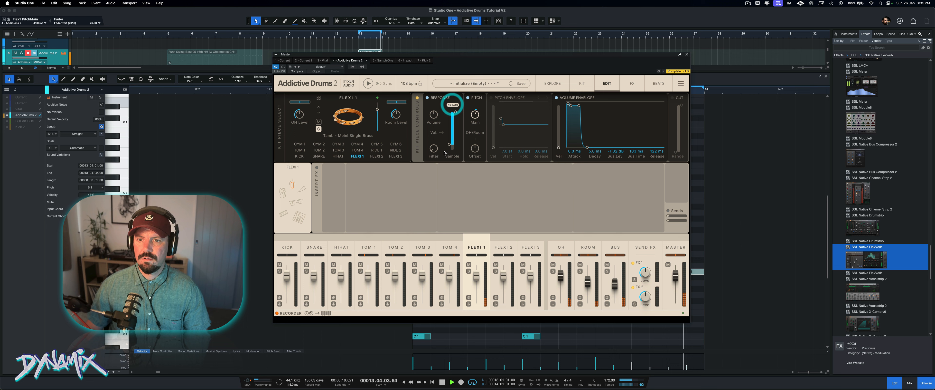
left_click_drag(449, 142, 455, 119)
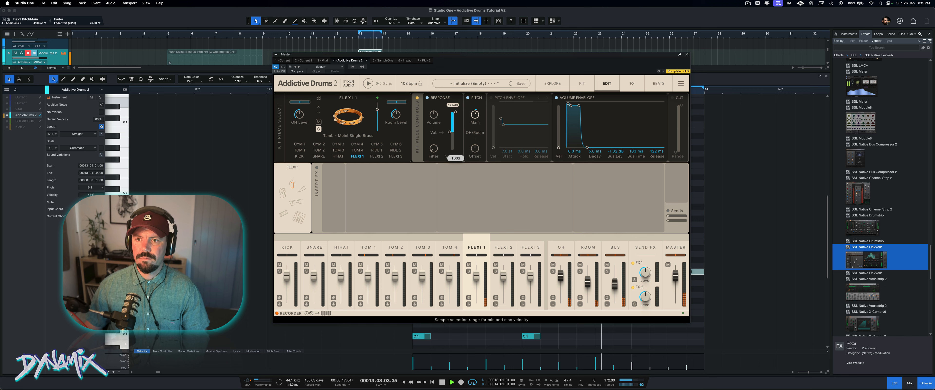
left_click_drag(451, 136, 450, 123)
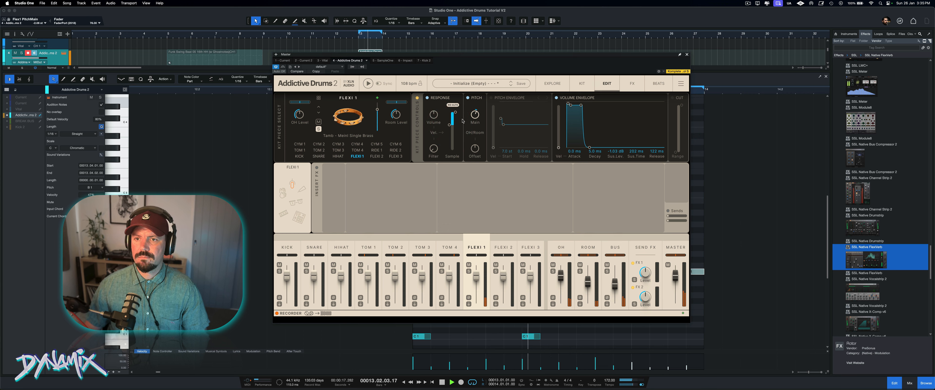
Step: Reset the Flexi 1 main pitch and retune it to 2.06 st, then unsolo the kit piece and close the instrument
left_click(475, 115, "alt")
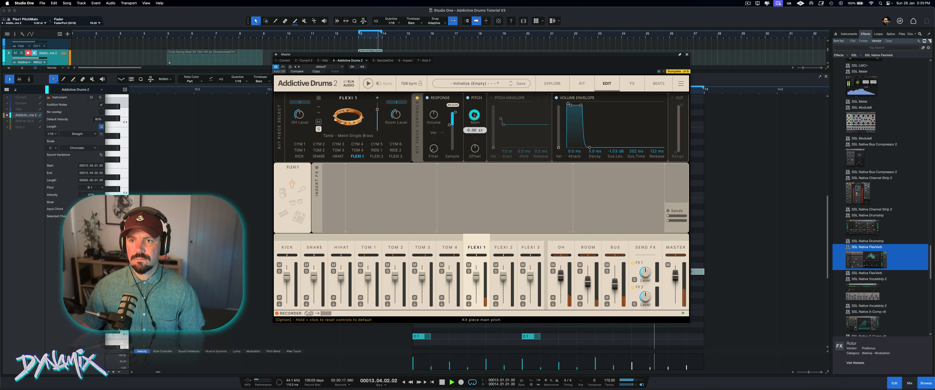
left_click(475, 115)
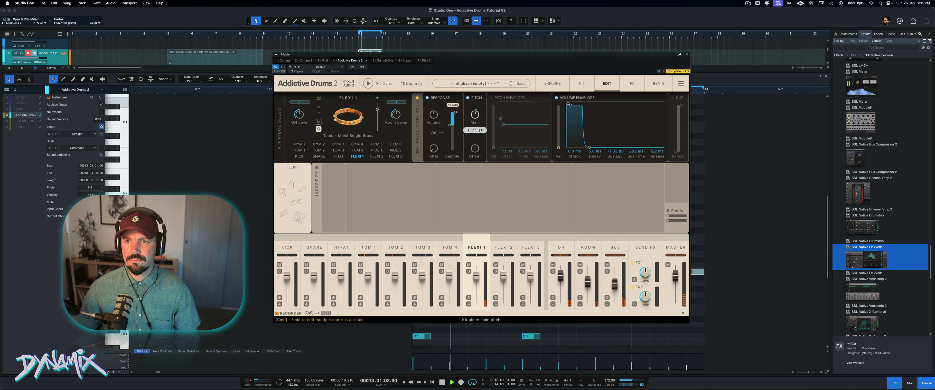
left_click_drag(475, 111, 476, 110)
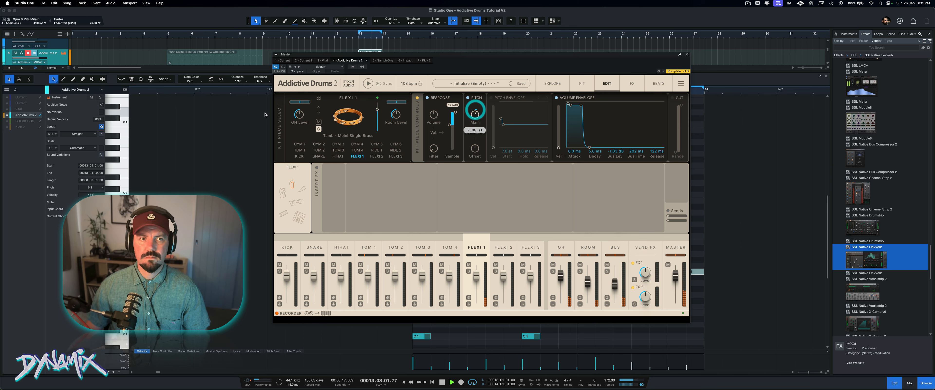
left_click(318, 129)
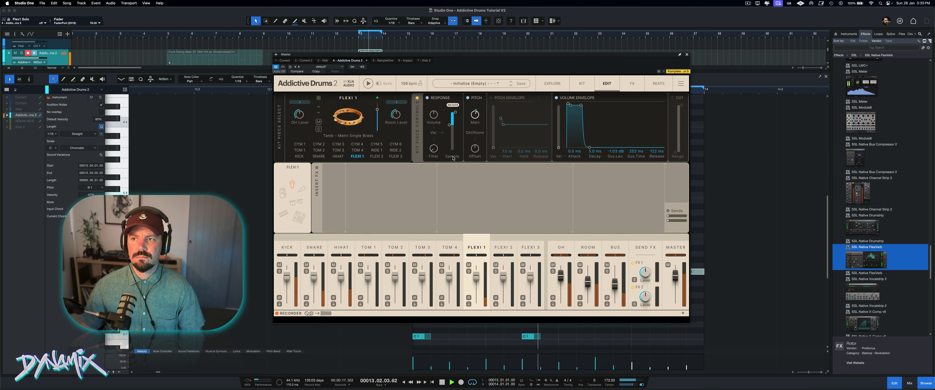
left_click(688, 55)
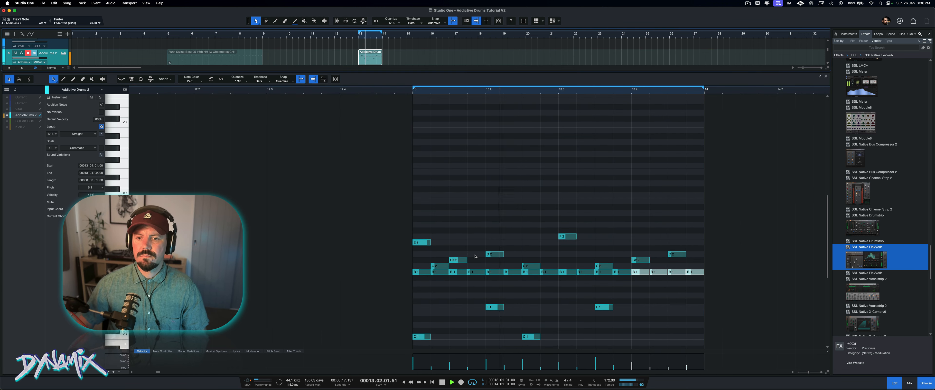
Step: Reopen the drum instrument, turn on Insert FX for Flexi 1 and shorten its volume envelope's sustain time
scroll(475, 257, "down", 5)
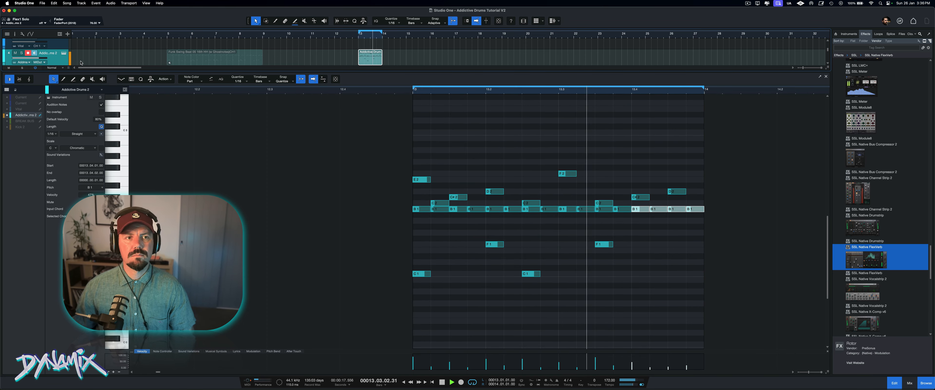
left_click(64, 52)
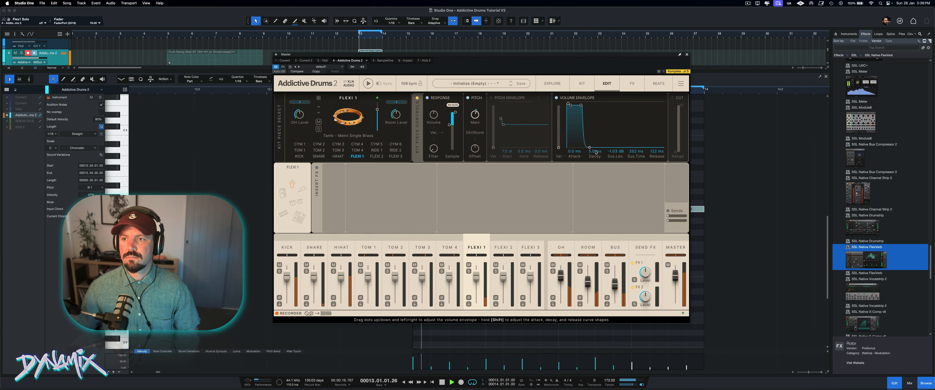
left_click(397, 185)
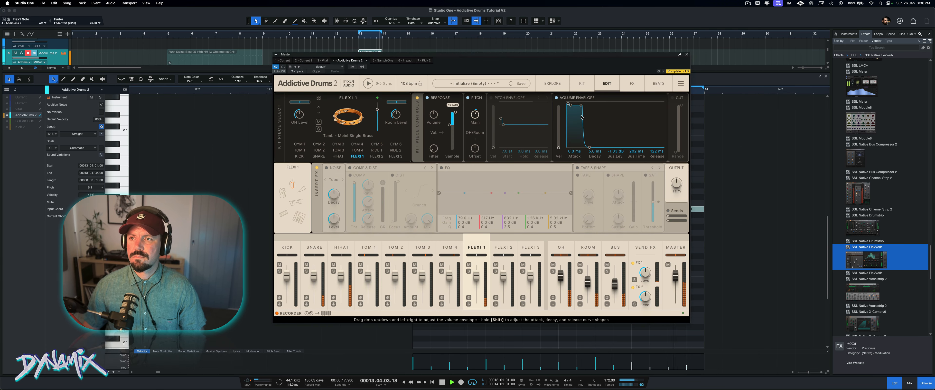
left_click_drag(582, 105, 580, 105)
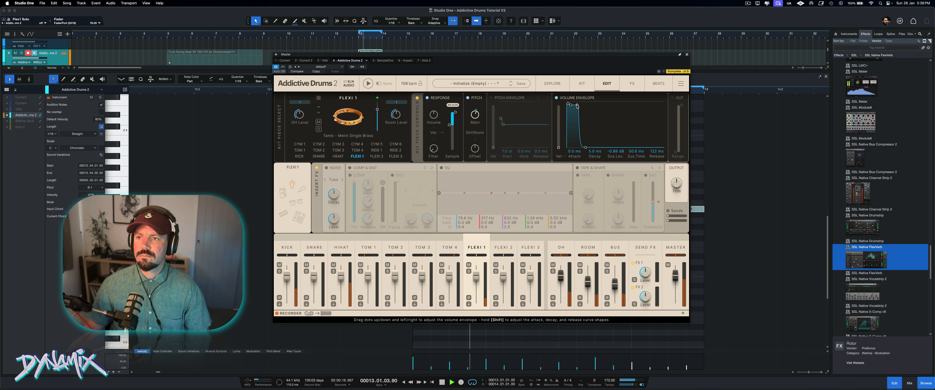
Step: Enable the cut filter on Flexi 1, raise its low cut to about 1.4 kHz, and close the instrument
left_click(673, 97)
left_click_drag(675, 148, 676, 124)
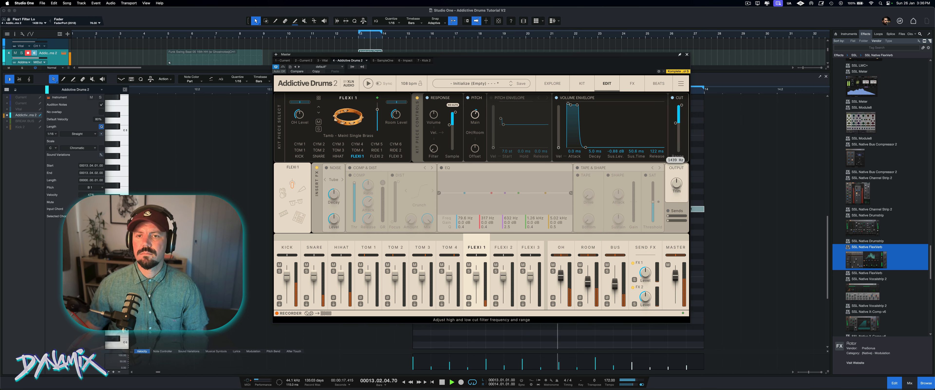
left_click_drag(676, 123, 675, 122)
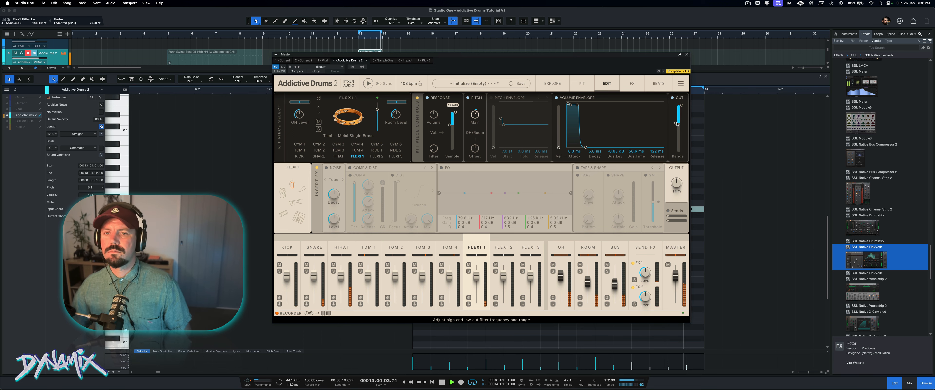
left_click(687, 55)
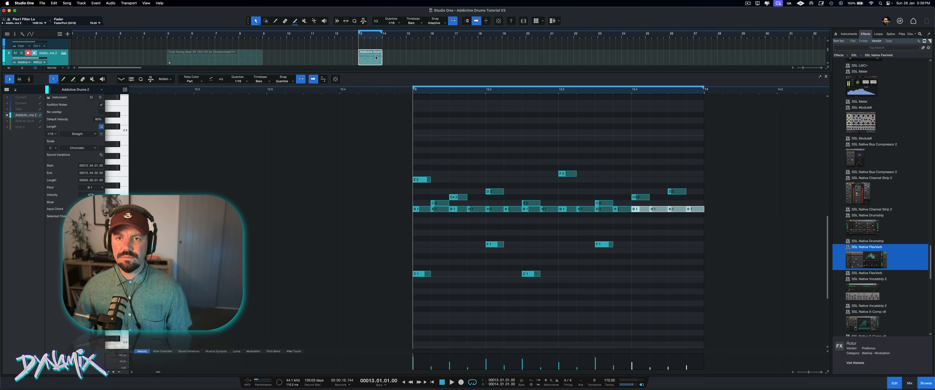
Step: Move the loop range to bar 14, duplicate the drum event from bar 13 into it, and open the copy for editing
left_click(892, 382)
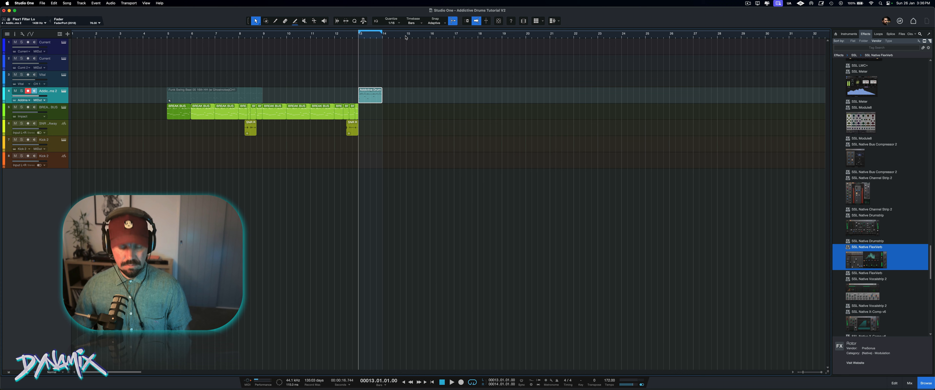
left_click(382, 36)
key("space")
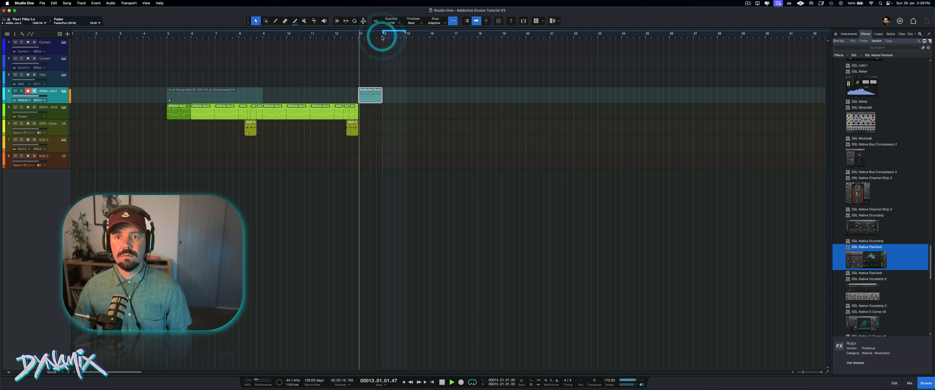
key("space")
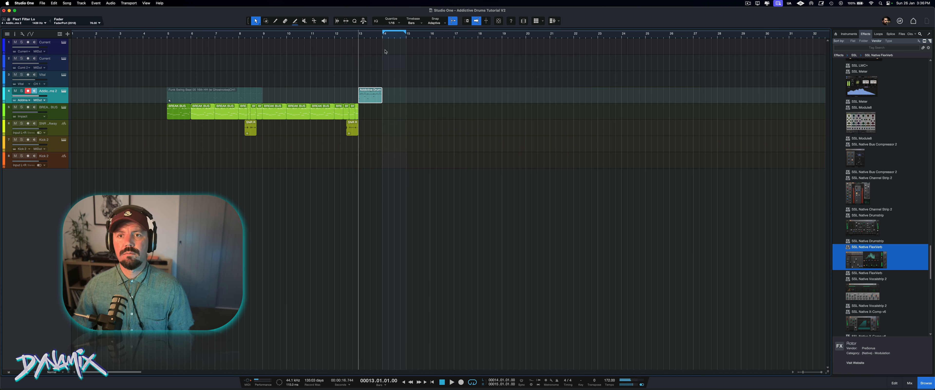
key("d")
double_click(397, 95)
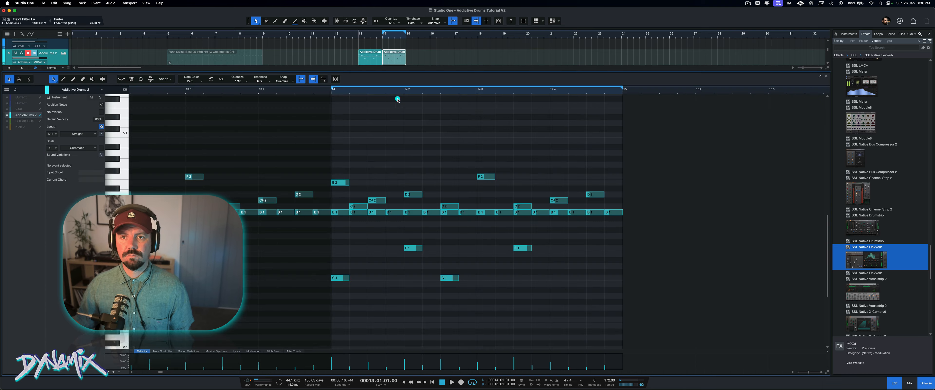
Step: Move the second C 1 and second F 1 notes in bar 14 one beat later and play back the pattern
left_click_drag(443, 292, 530, 233)
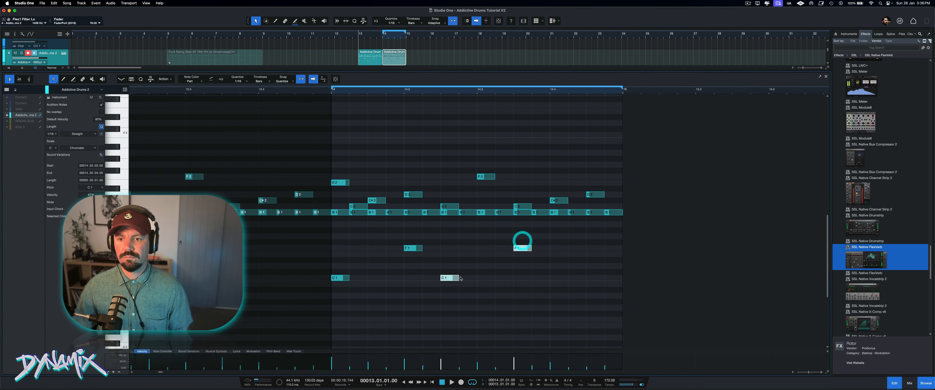
left_click_drag(453, 279, 521, 280)
key("space")
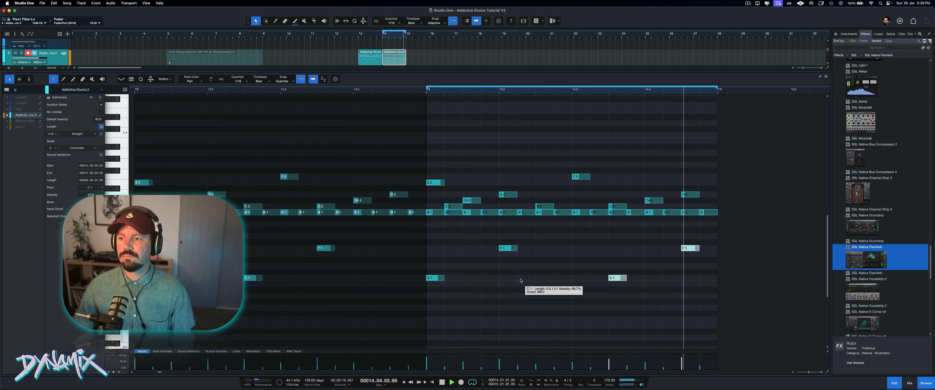
Step: Extend the loop range back to cover bars 13 and 14 and play the two-bar pattern from bar 13
key("space")
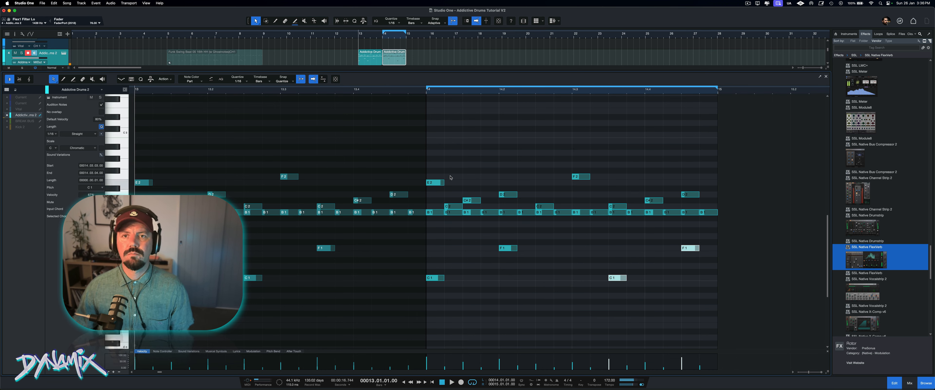
left_click(358, 37)
key("space")
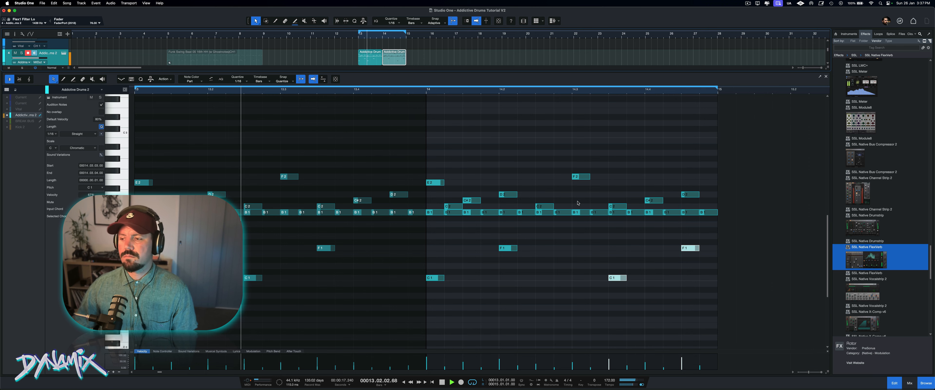
Step: Bring up the mixer, reopen the drum instrument and lower the Flexi 1 channel volume
left_click(910, 384)
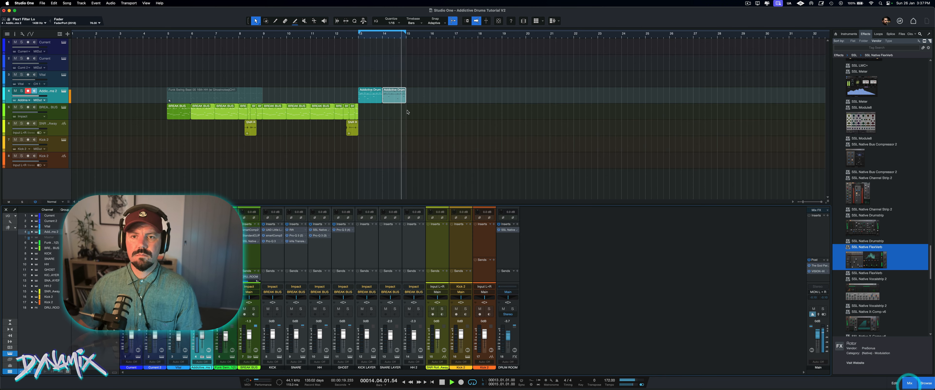
left_click(63, 91)
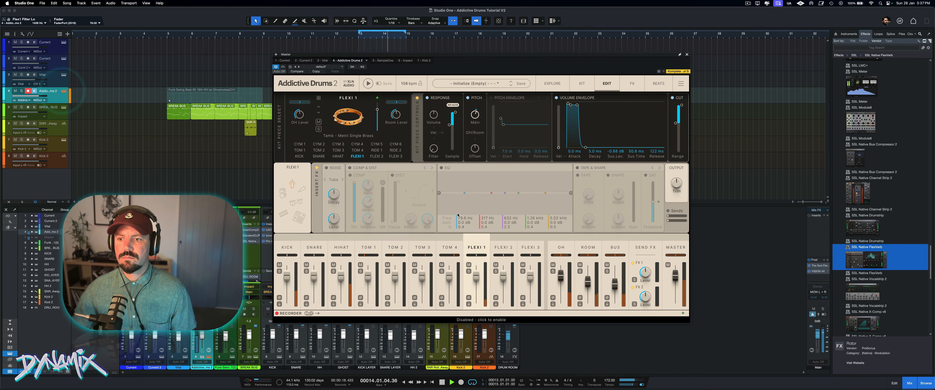
left_click_drag(478, 281, 477, 293)
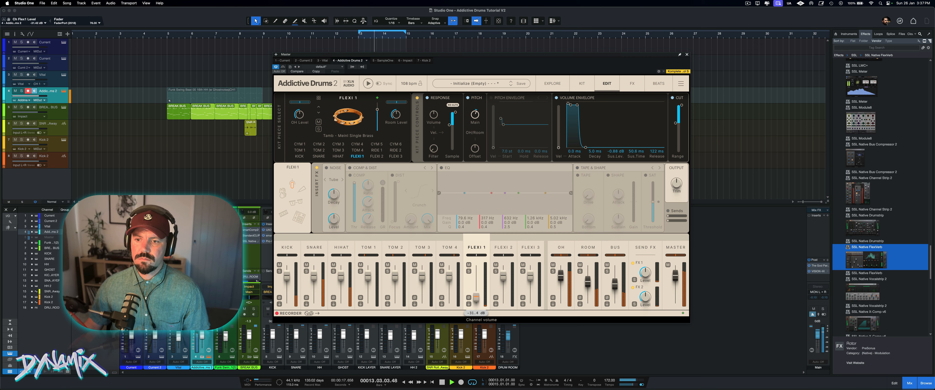
Step: Examine the channel settings of the overhead, room and bus channels, then return to Flexi 1
left_click(562, 247)
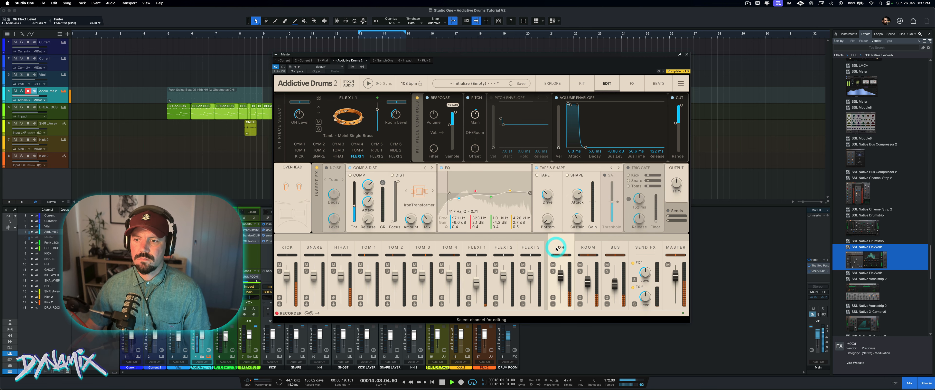
left_click(590, 247)
left_click(614, 247)
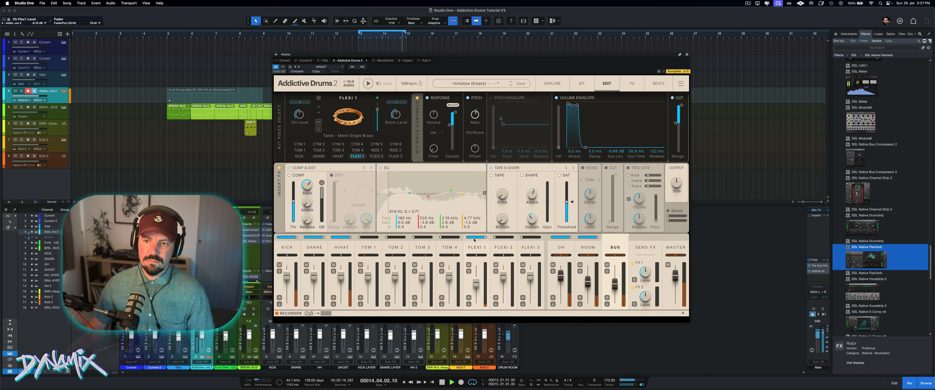
left_click(562, 245)
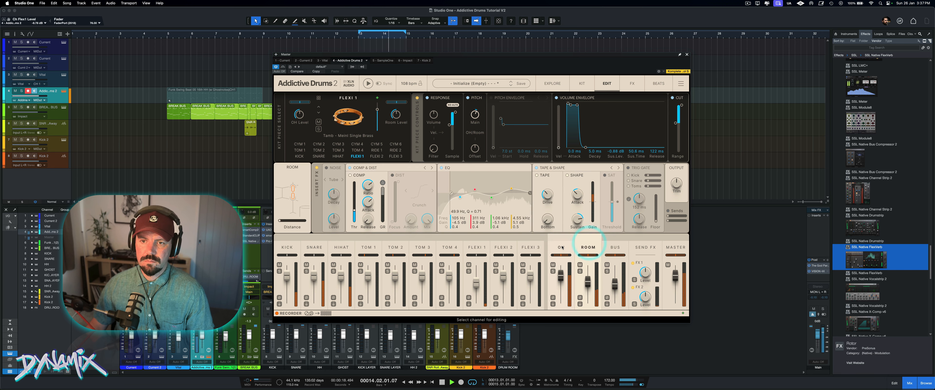
left_click(476, 247)
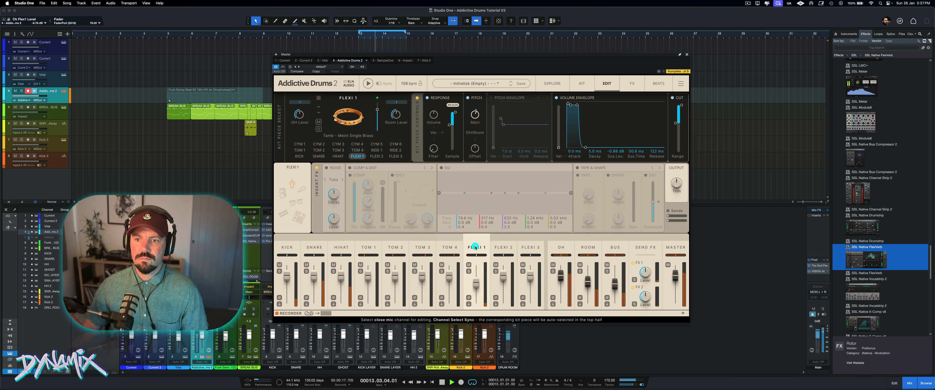
Step: Set Flexi 1's overhead level to about -4 dB and its room level to about 0.4 dB
left_click_drag(299, 102, 299, 116)
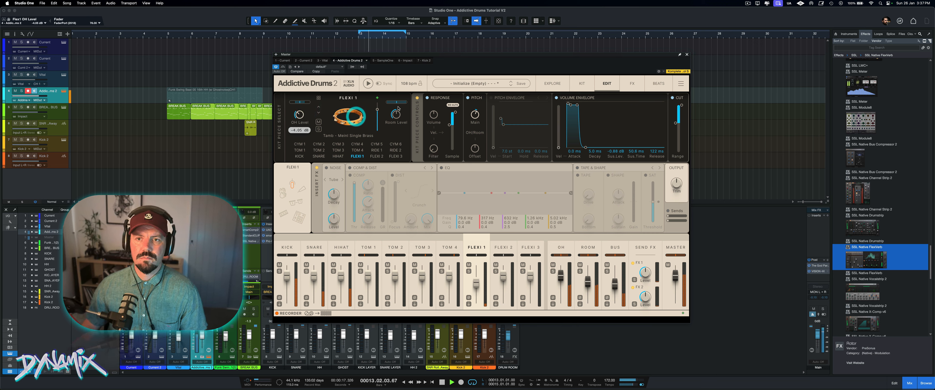
left_click_drag(396, 102, 396, 125)
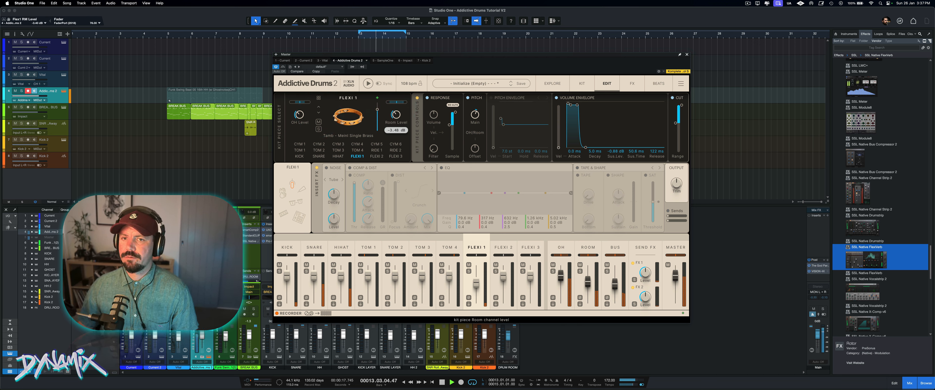
left_click_drag(396, 114, 396, 114)
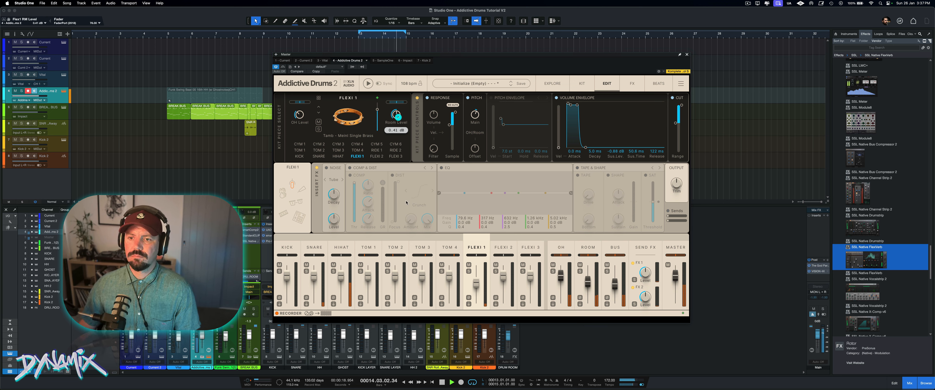
Step: Enable the compressor on the Flexi 1 channel, lower its threshold and adjust the compression
left_click(476, 247)
left_click(350, 168)
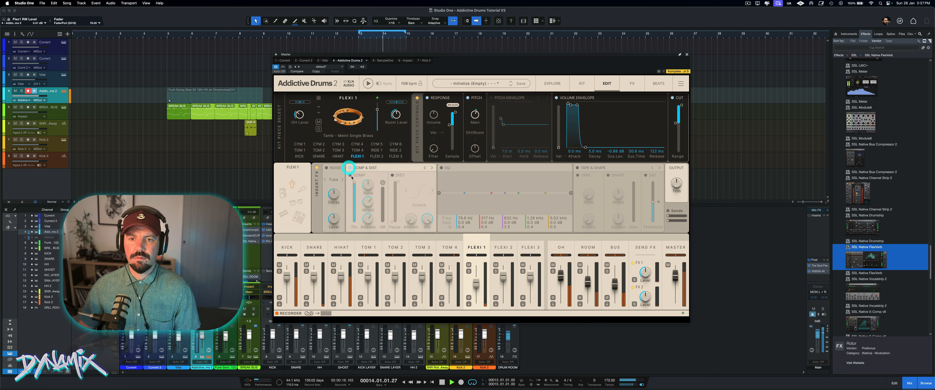
left_click(350, 174)
left_click_drag(355, 183, 355, 196)
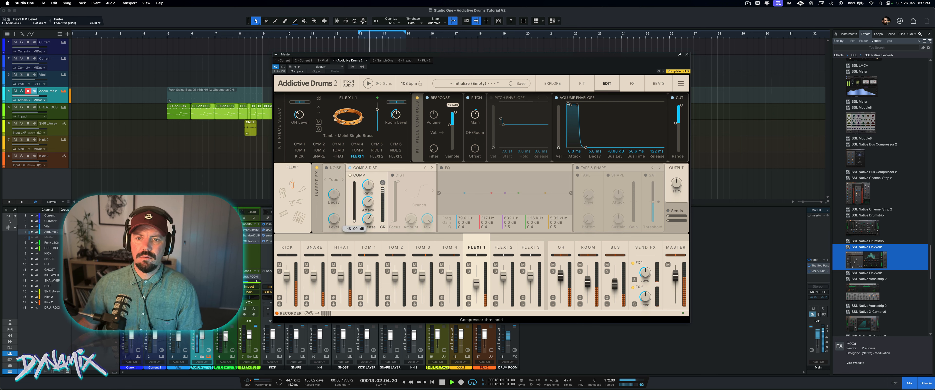
left_click_drag(368, 219, 368, 207)
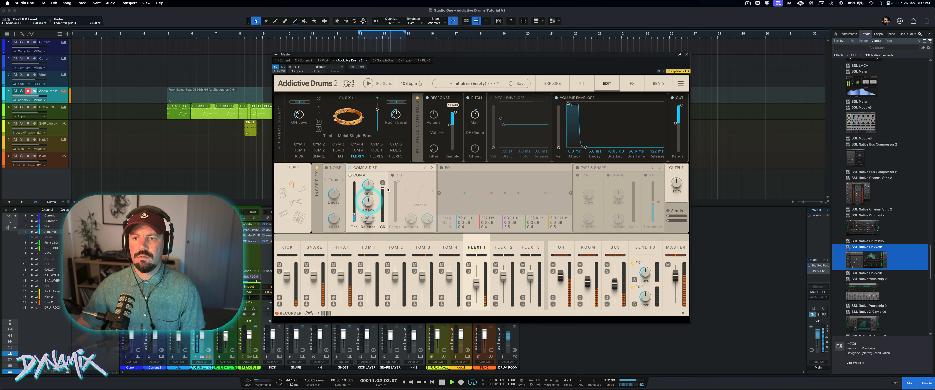
Step: Cut Flexi 1's lows below about 1.3 kHz in the EQ, shape it with more attack and less sustain, and close the instrument
left_click_drag(439, 193, 521, 195)
left_click_drag(589, 193, 583, 175)
left_click_drag(618, 194, 618, 188)
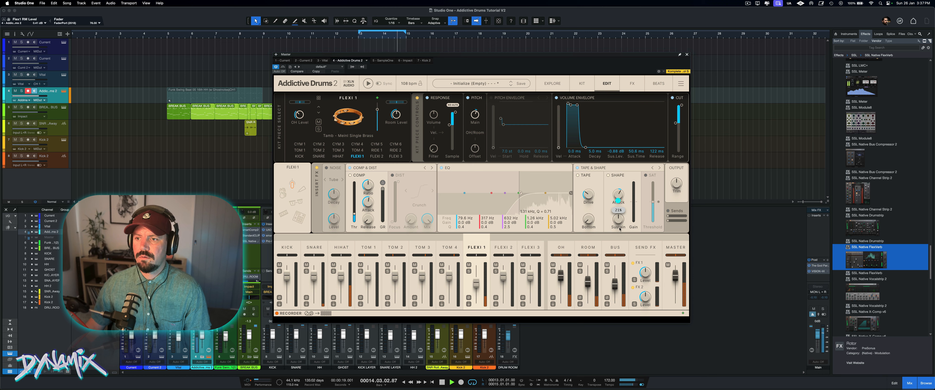
mouse_move(619, 221)
left_mouse_down()
mouse_move(619, 235)
mouse_move(617, 229)
left_mouse_up()
left_click_drag(618, 195, 618, 179)
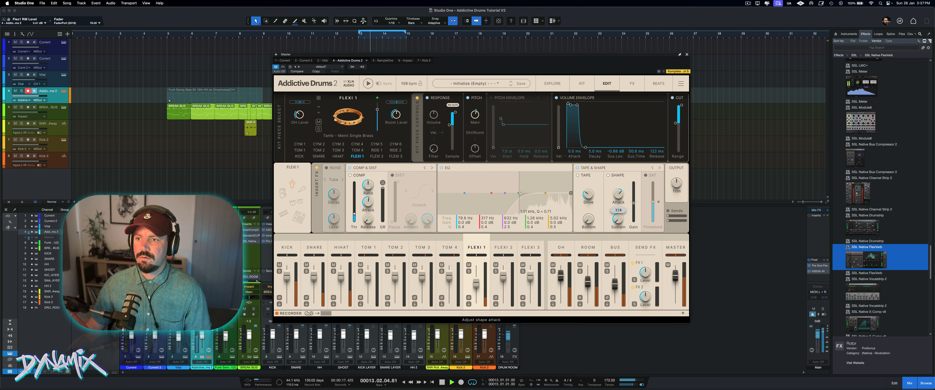
left_click_drag(618, 224, 619, 222)
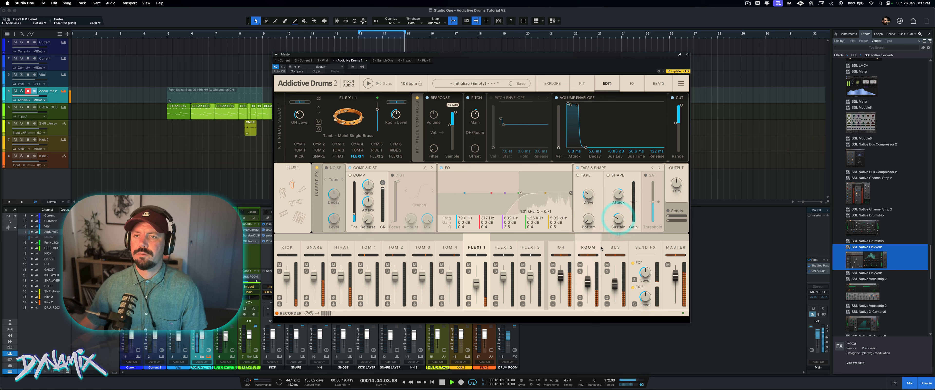
left_click(687, 55)
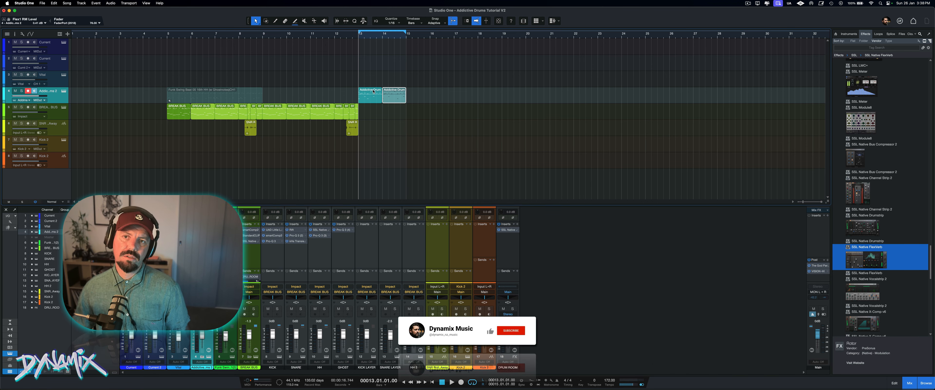
Step: Reopen the drum instrument and set the Kick, Snare and Hihat channel outputs to Separate Out (Post Fader)
key("e")
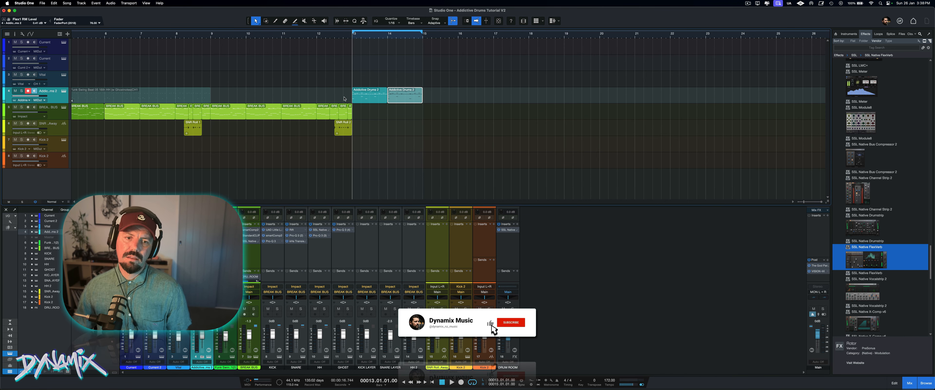
left_click(64, 92)
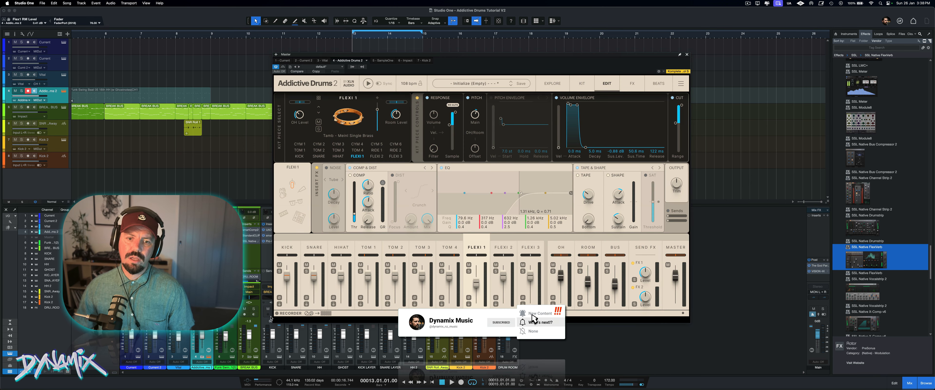
left_click(279, 304)
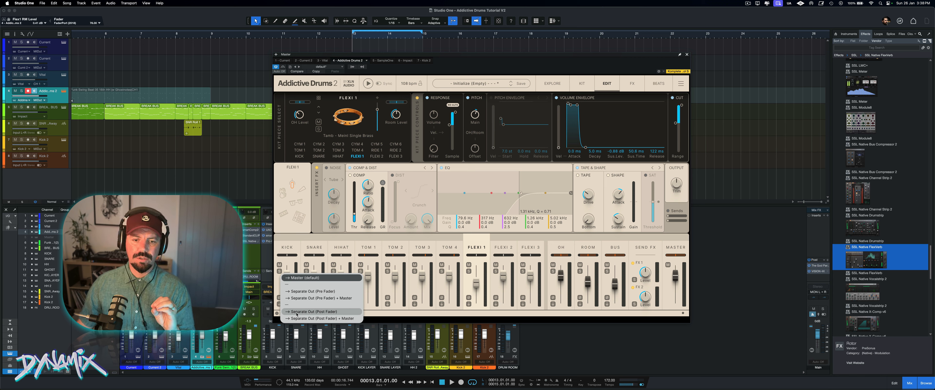
left_click(250, 357)
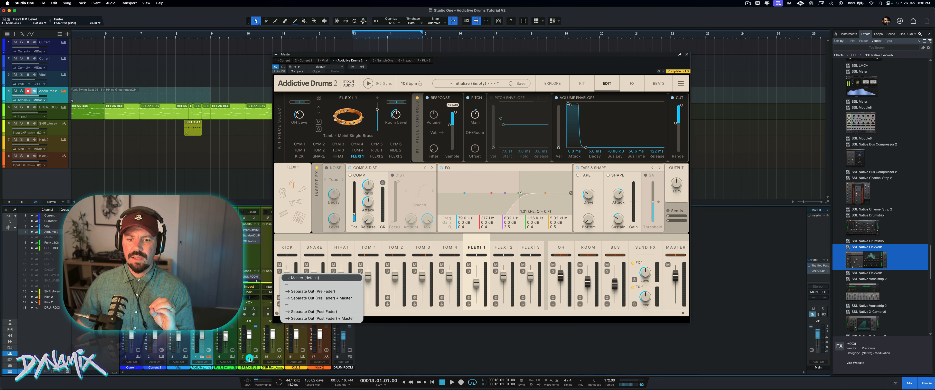
left_click(308, 312)
left_click(306, 303)
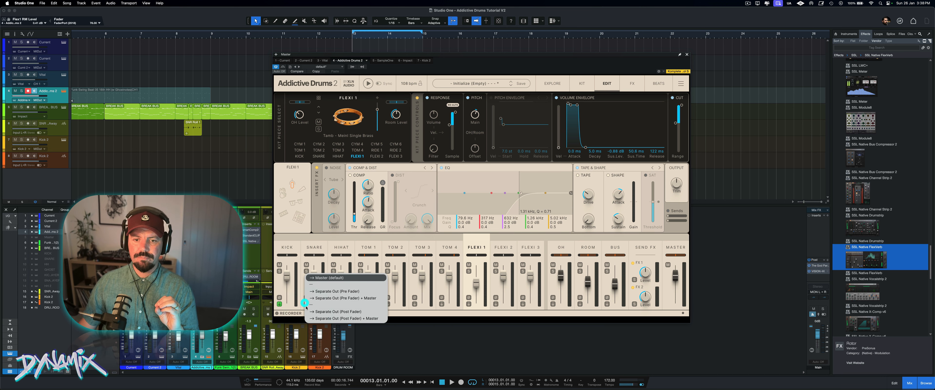
left_click(324, 312)
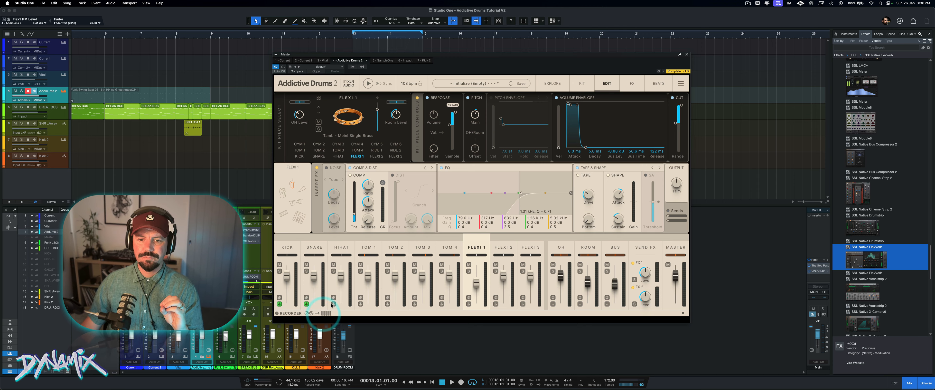
left_click(333, 304)
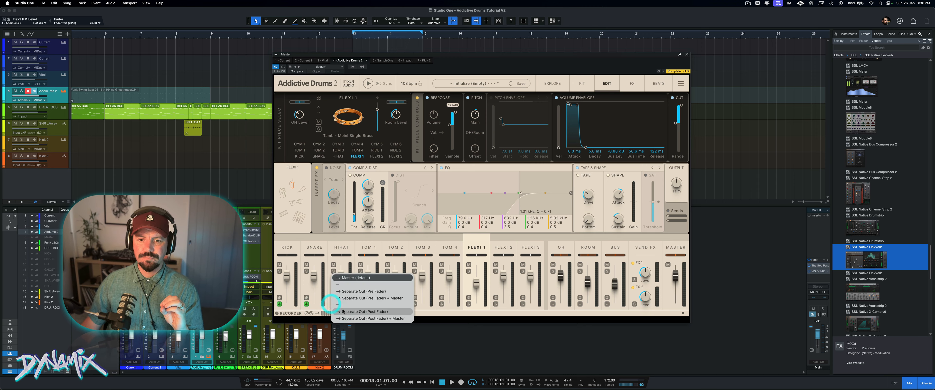
left_click(343, 311)
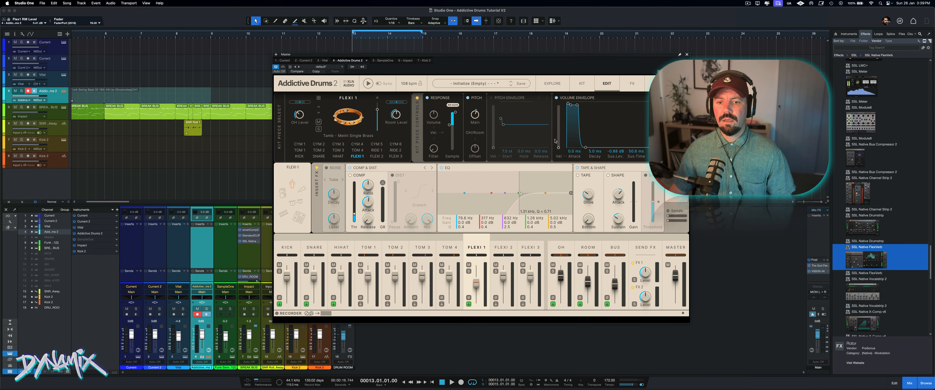
Step: Move the Addictive Drums 2 track to the end of the track list and expand its mixer channel
left_click_drag(548, 54, 647, 36)
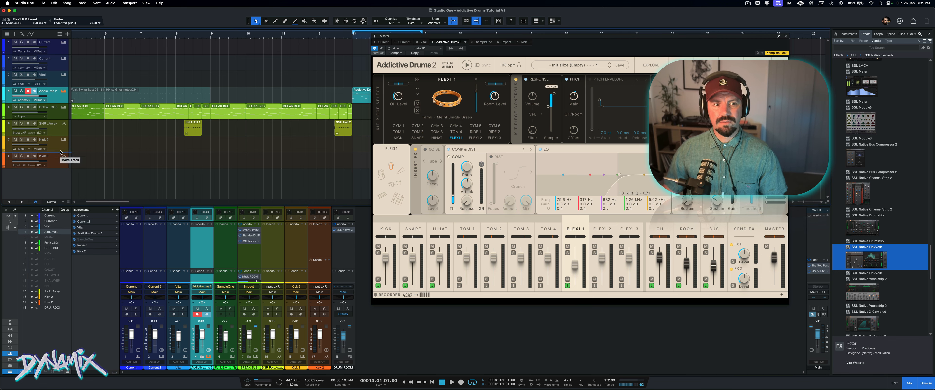
left_click_drag(62, 97, 60, 167)
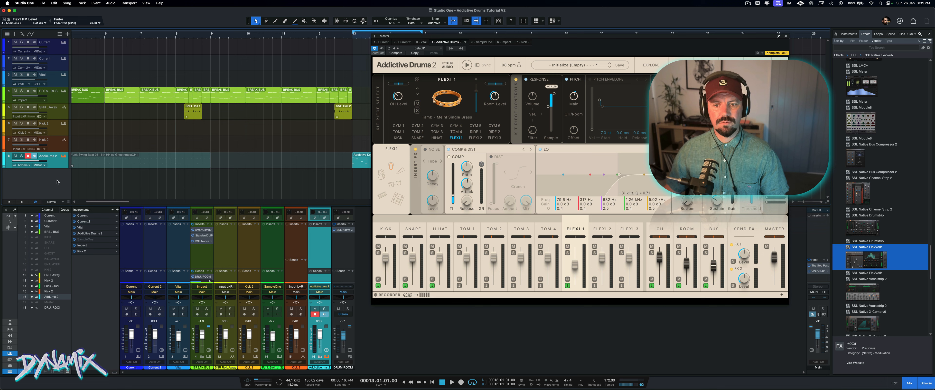
left_click(319, 357)
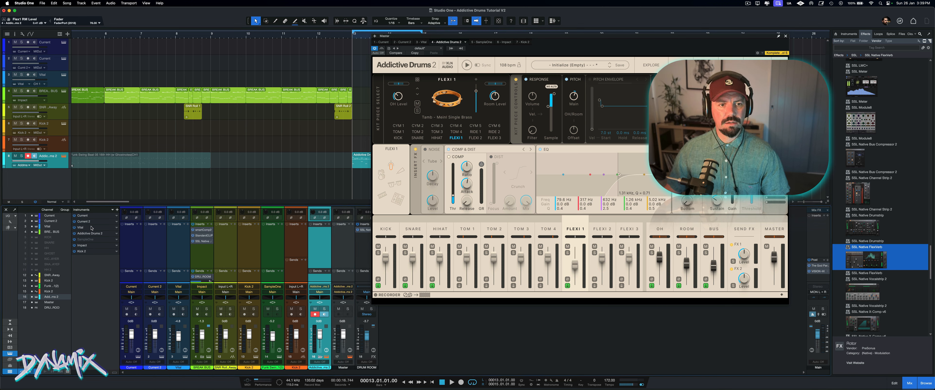
Step: Expand Addictive Drums 2 in the mixer's instrument list and activate its Kick, Snare and HiHat outputs
left_click(116, 233)
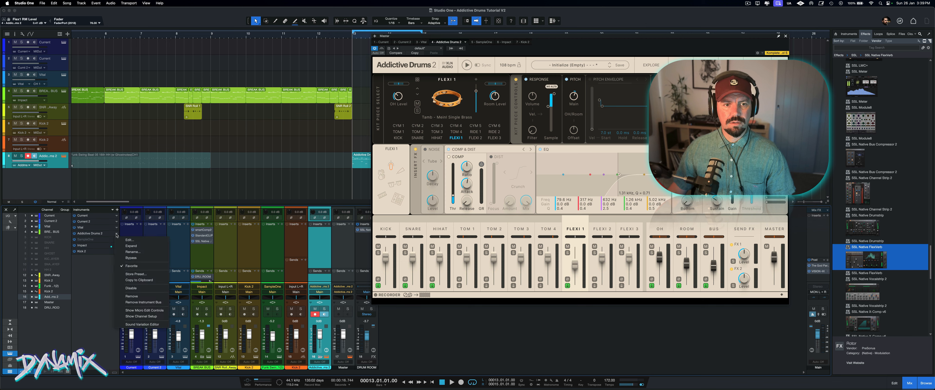
left_click(124, 246)
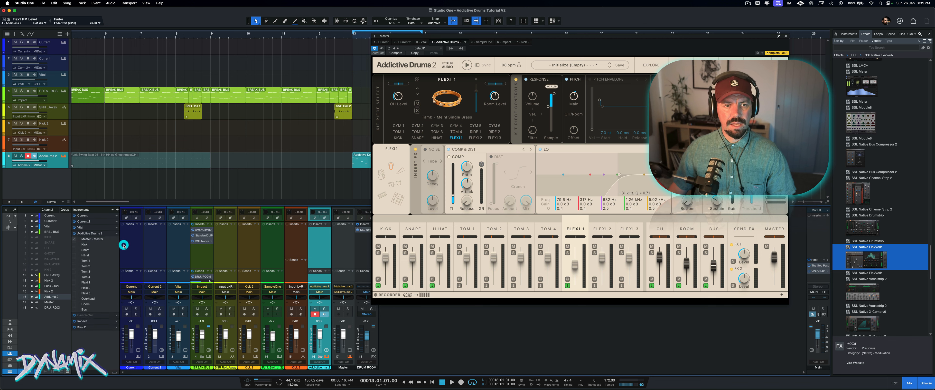
left_click(73, 244)
left_click(74, 249)
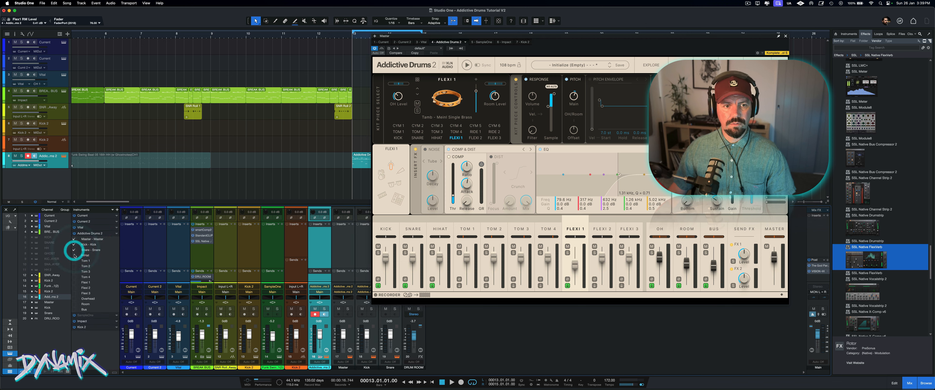
left_click(74, 255)
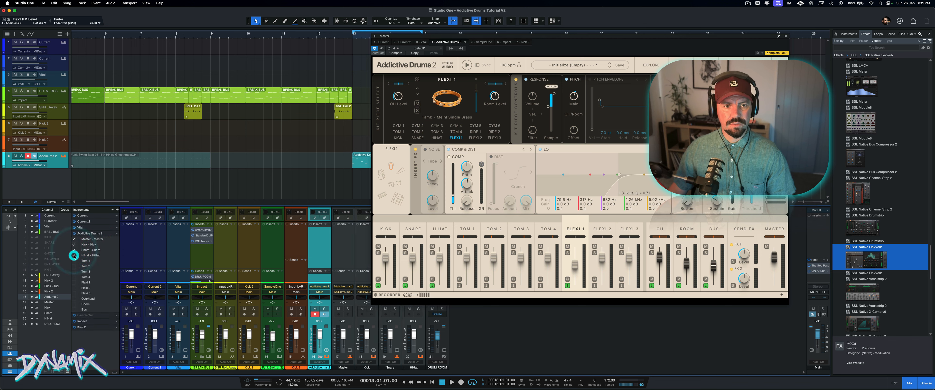
Step: Activate the Flexi 1, Overhead, Room and Bus outputs of Addictive Drums 2 and close the instrument
left_click(74, 282)
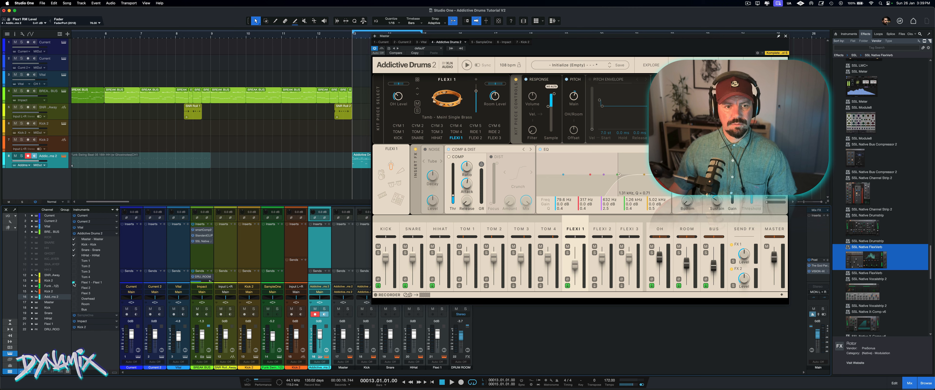
left_click(74, 299)
left_click(74, 303)
left_click(74, 309)
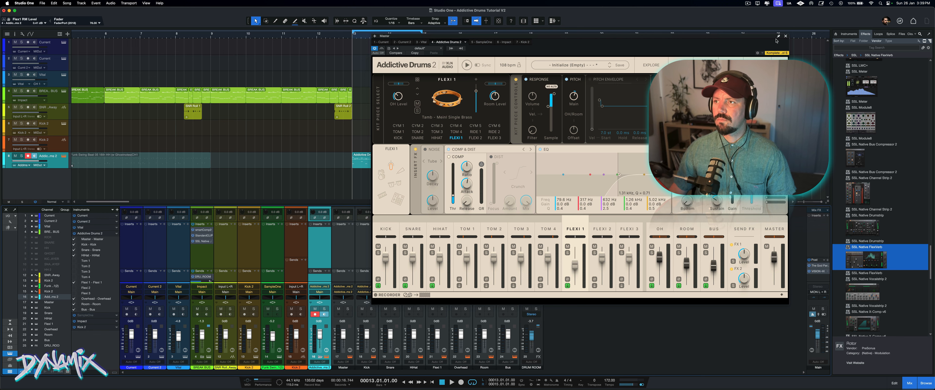
left_click(786, 36)
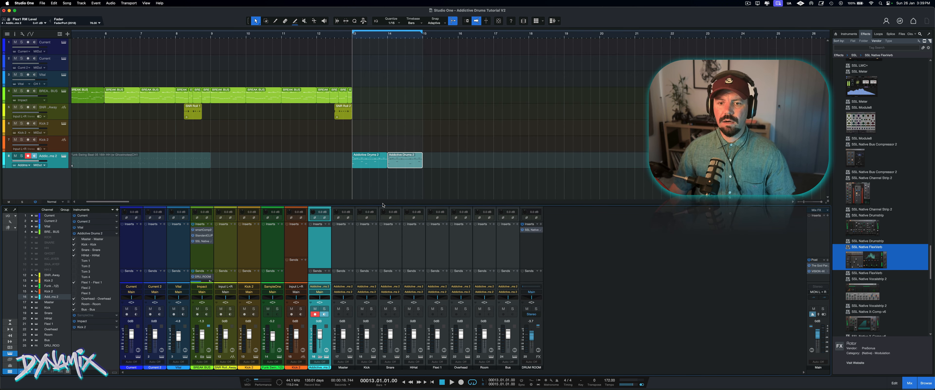
Step: Play the loop, solo the Addictive Drums Master channel to identify it, rename it "Send FX", and unsolo it
key("space")
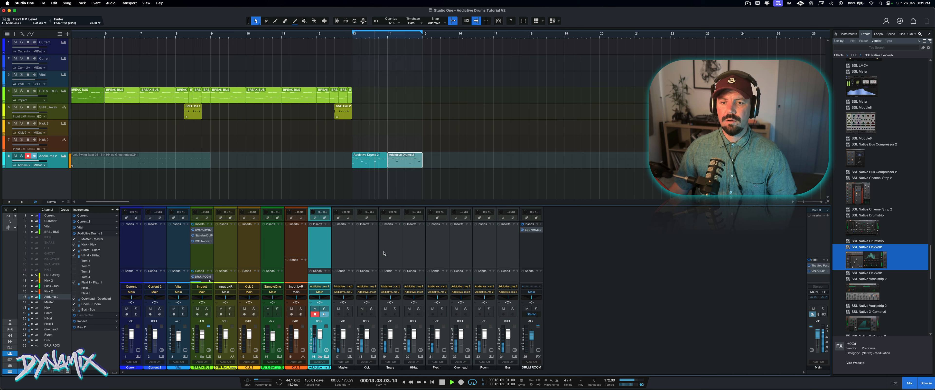
key("space")
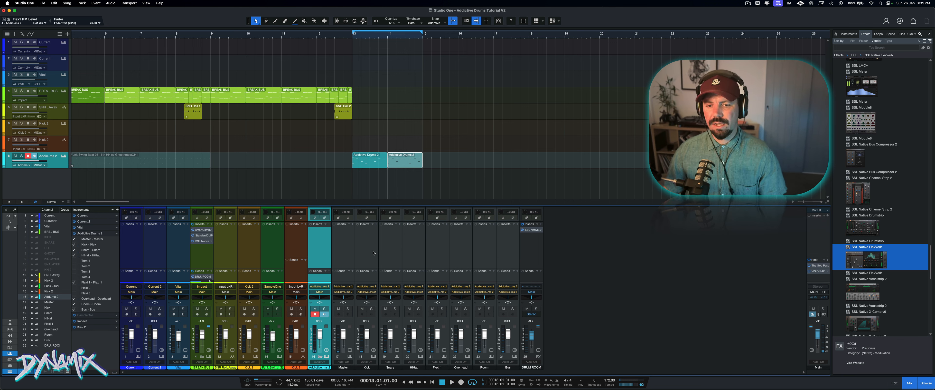
left_click(349, 308)
key("space")
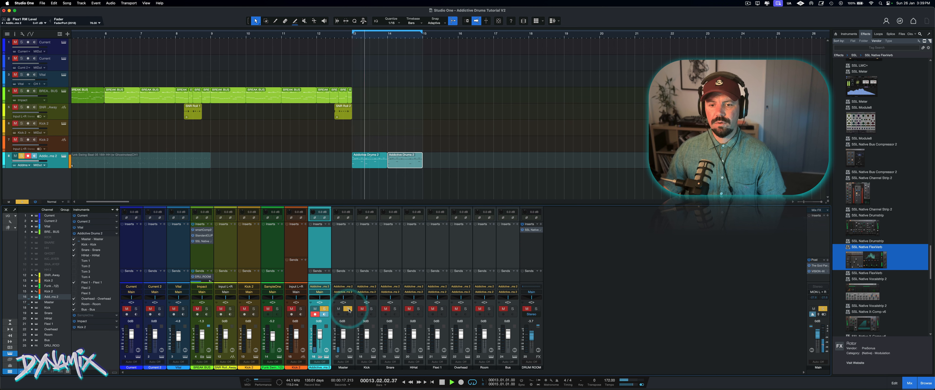
double_click(344, 367)
type("Send")
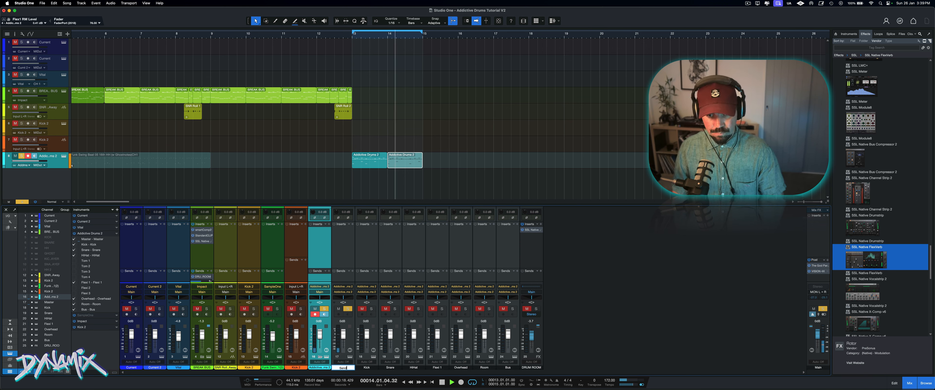
type(" FX")
key("Return")
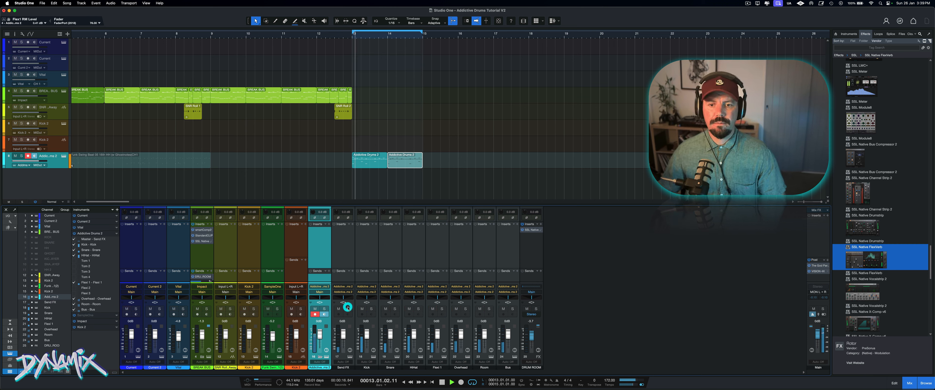
left_click(348, 308)
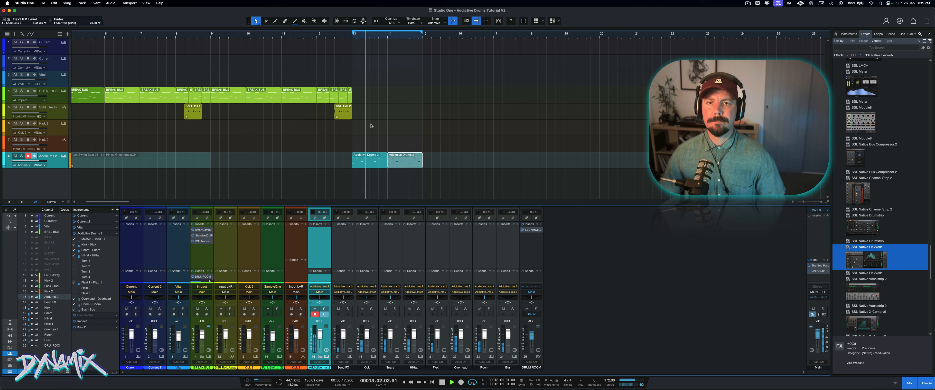
key("space")
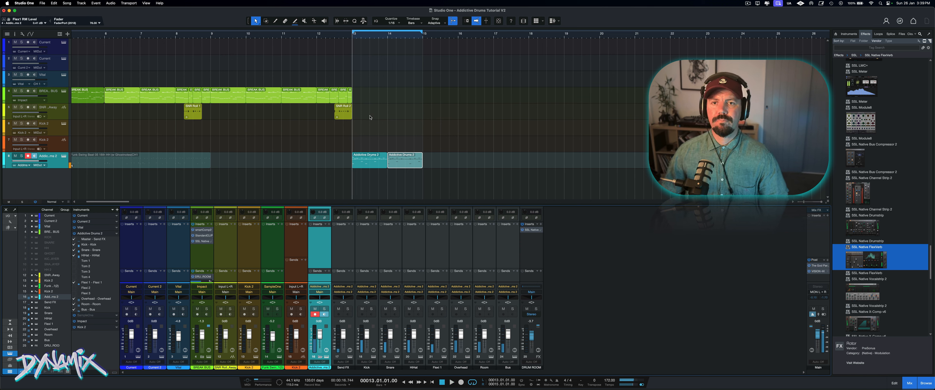
double_click(357, 97)
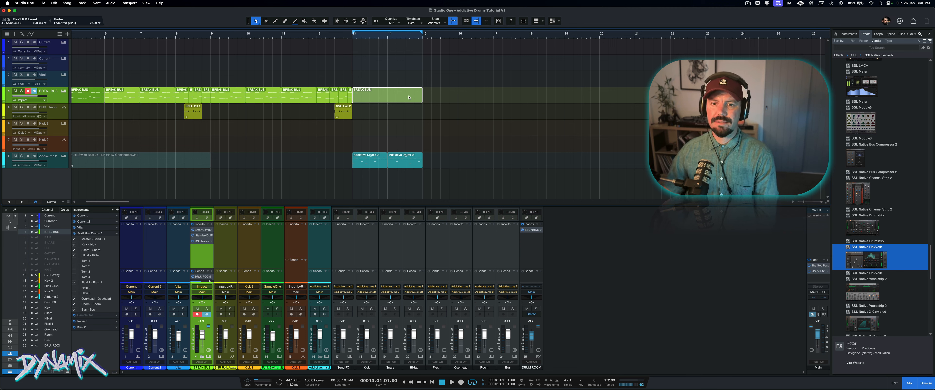
key("super+z")
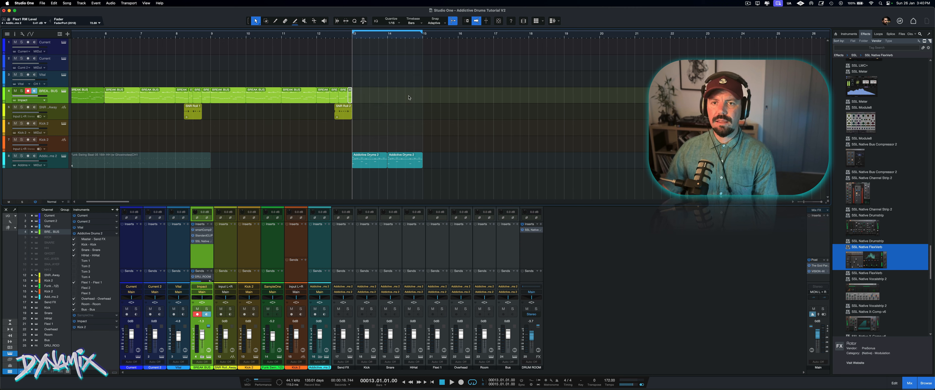
left_click(350, 249)
left_click(370, 249)
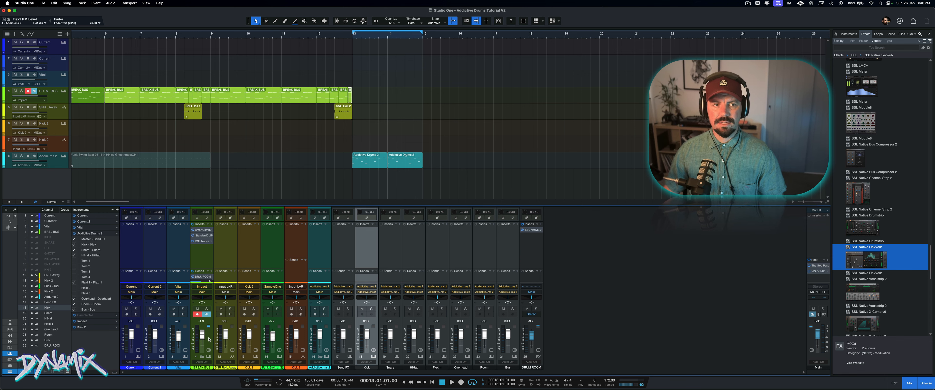
Step: Move the BREAK BUS channel directly before the Addictive Drums 2 channel and expand its kit channels
left_click(207, 313)
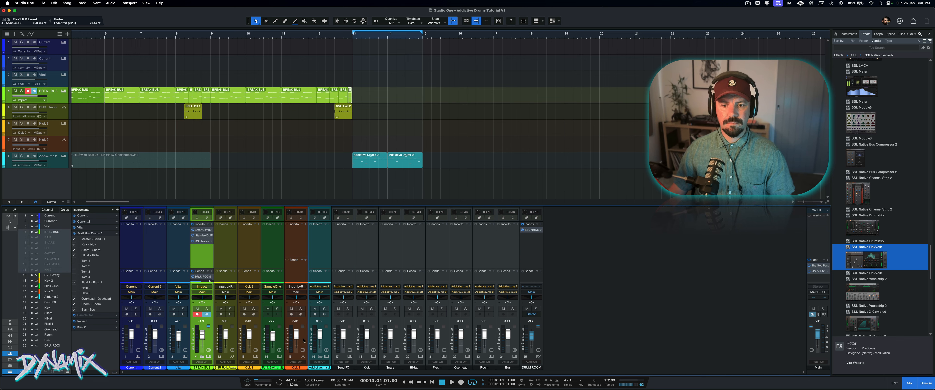
left_click_drag(308, 339, 308, 340)
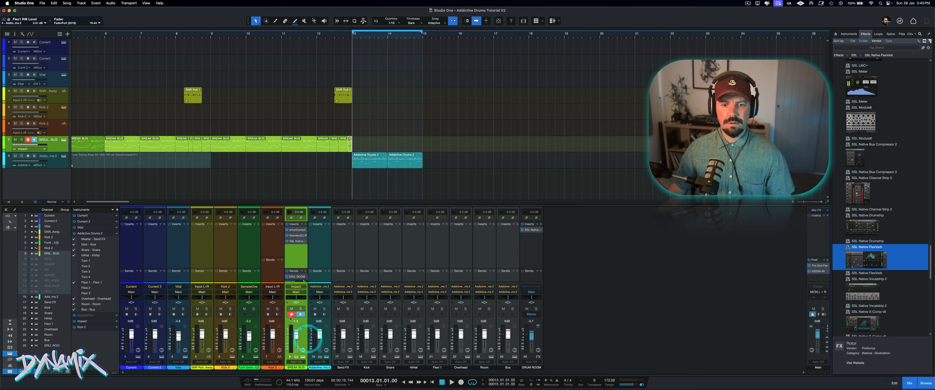
left_click(297, 358)
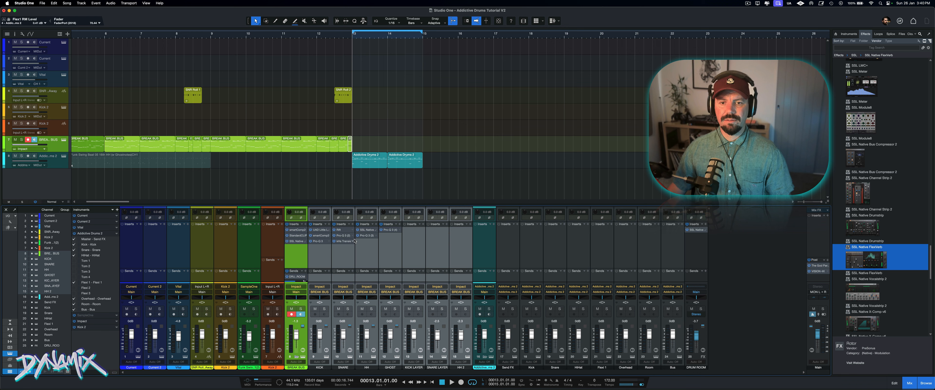
Step: Copy the break bus KICK channel's inserts to the Addictive Drums Kick channel and compare them bypassed and active during playback
left_click_drag(316, 224, 525, 245)
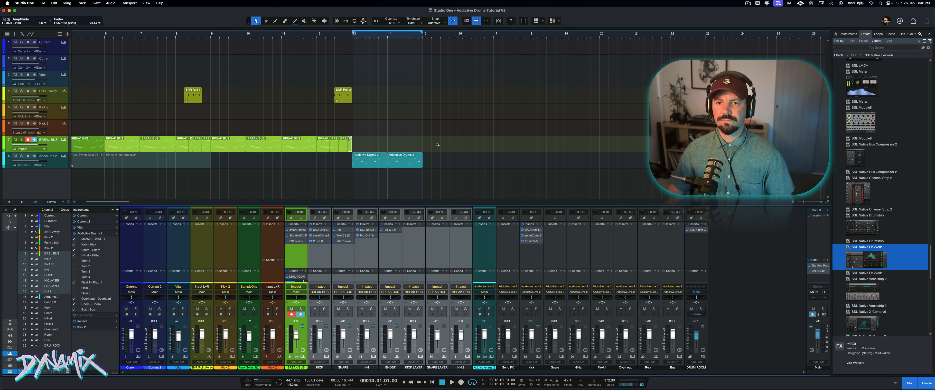
key("space")
key("space")
left_click(524, 225)
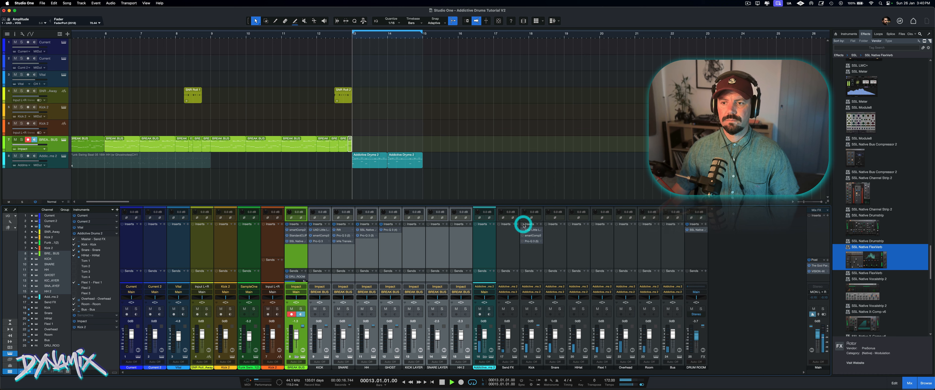
key("space")
left_click(524, 225)
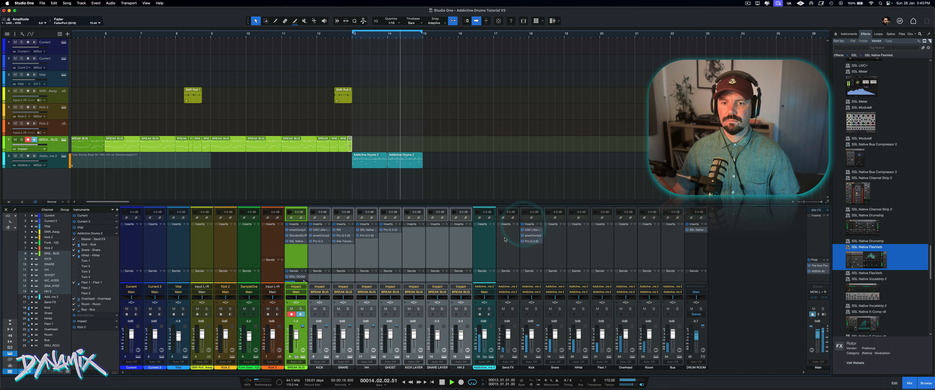
key("space")
Step: Copy the break bus SNARE inserts to the Addictive Drums Snare channel and compare them bypassed and active during playback
left_click_drag(502, 250, 549, 239)
key("space")
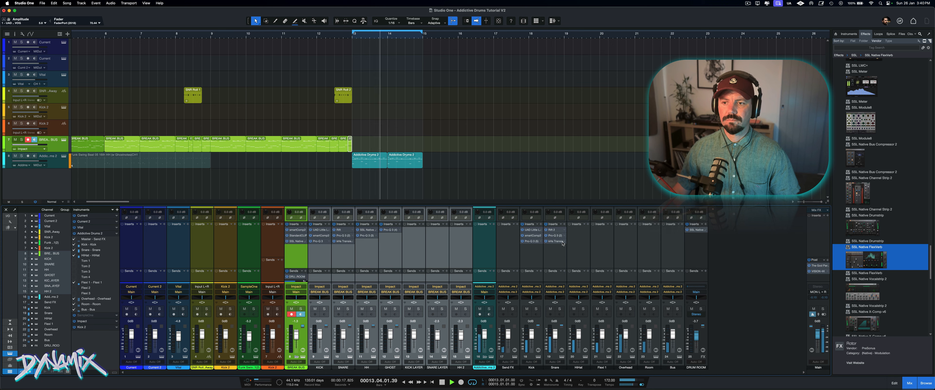
left_click(546, 224)
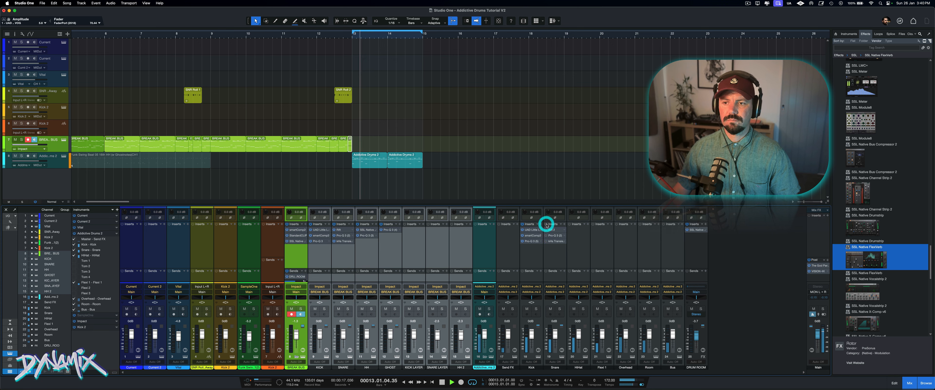
left_click(547, 223)
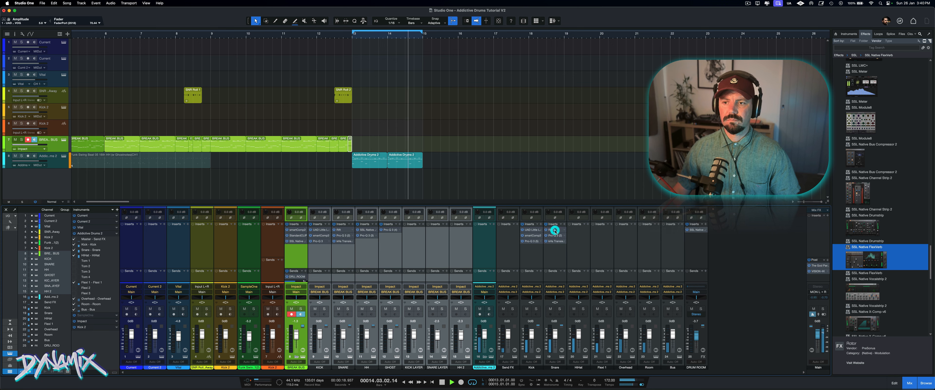
Step: Open the Rift distortion on the Addictive Drums Snare channel and try different stage settings during playback
double_click(553, 229)
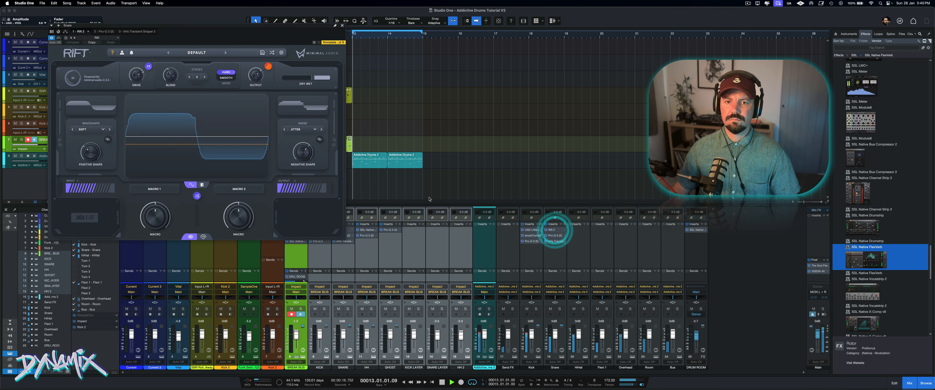
left_click(150, 66)
left_click(150, 65)
left_click(208, 77)
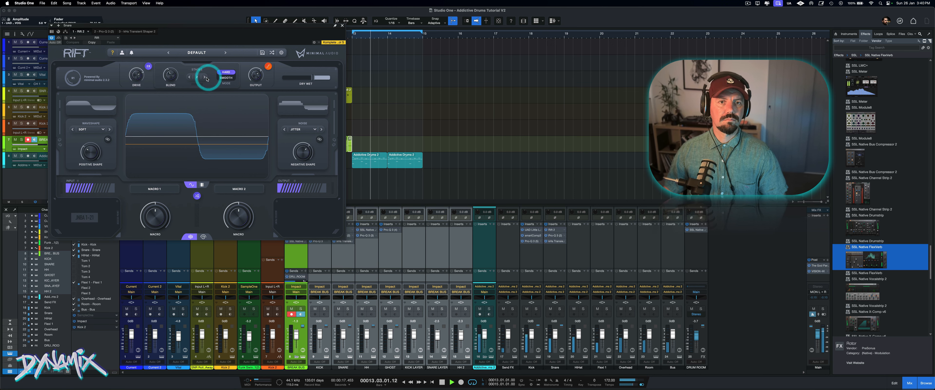
left_click(206, 77)
left_click(190, 77)
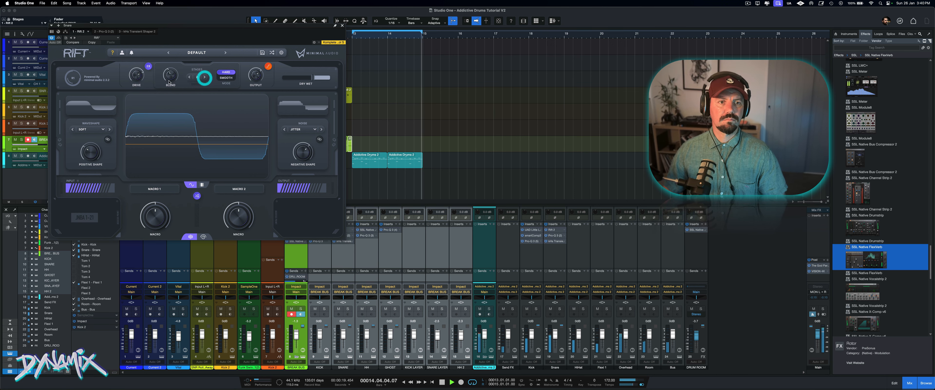
left_click(205, 77)
Step: Adjust Rift's positive and negative shape amounts and switch the positive shaper to the Teeth wavefold
left_click_drag(94, 136, 93, 150)
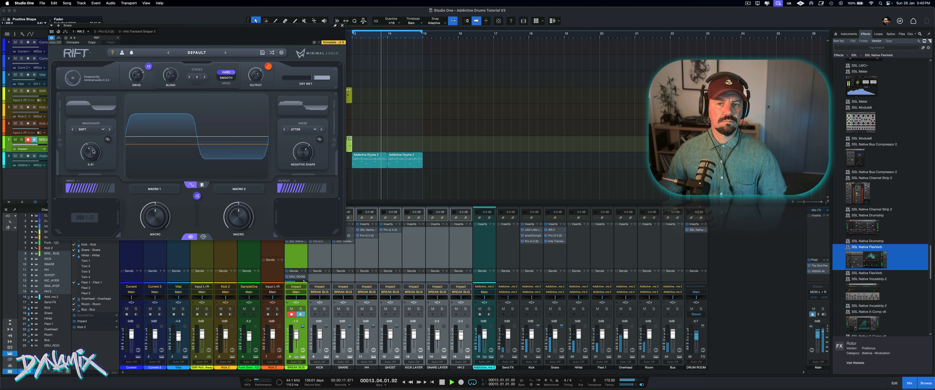
left_click_drag(303, 153, 303, 154)
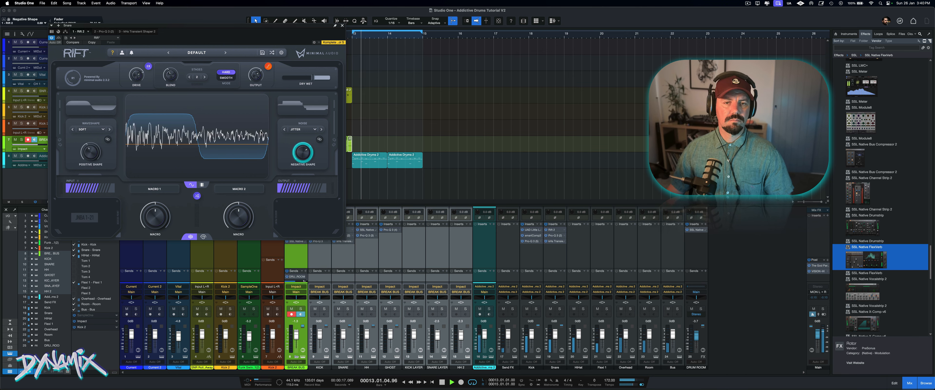
left_click(91, 129)
mouse_move(98, 145)
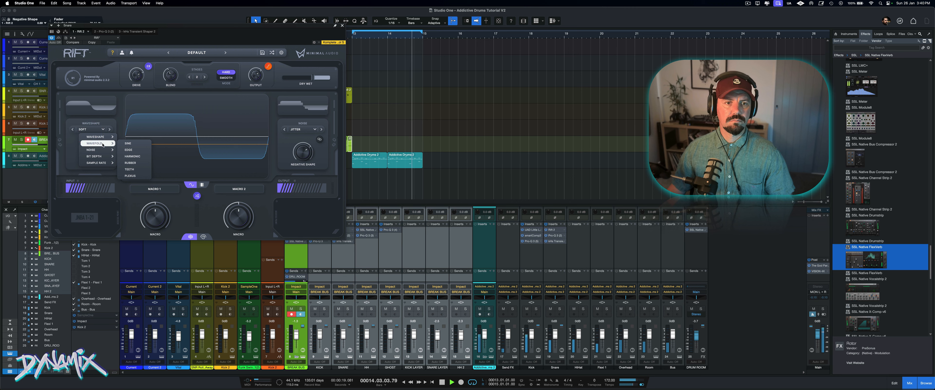
left_click(128, 169)
left_click_drag(92, 159, 92, 159)
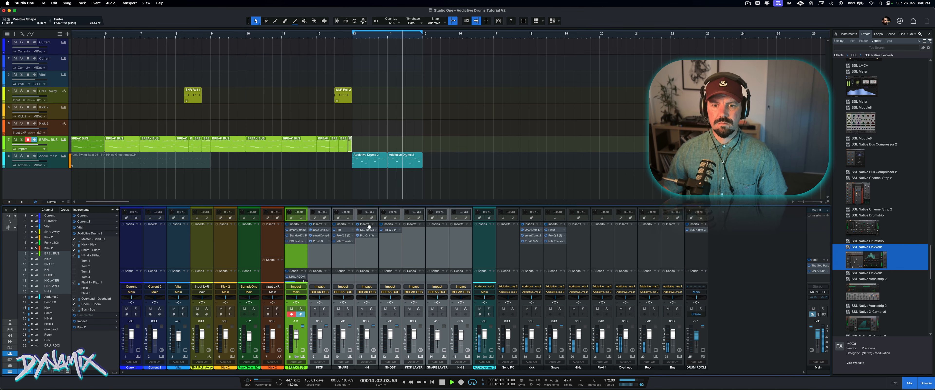
Step: Copy the break bus HH channel's inserts to the Addictive Drums HiHat channel, and solo the Flexi 1 channel
left_click_drag(518, 261, 577, 244)
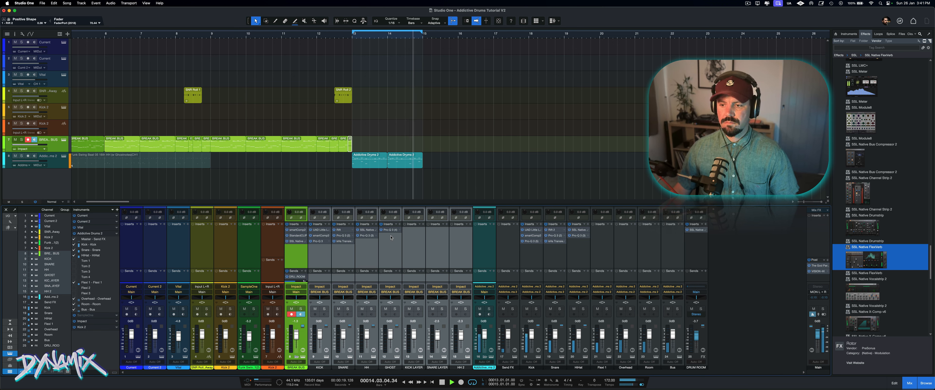
left_click(609, 311)
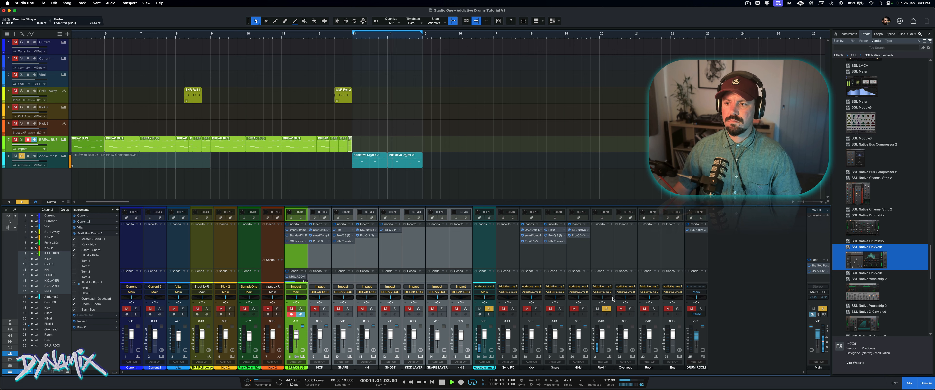
Step: Copy the HiHat channel's Pro-Q 3 and SSL Native X-Saturator inserts to the Flexi 1 channel, with the saturator first
left_click_drag(578, 236, 599, 235)
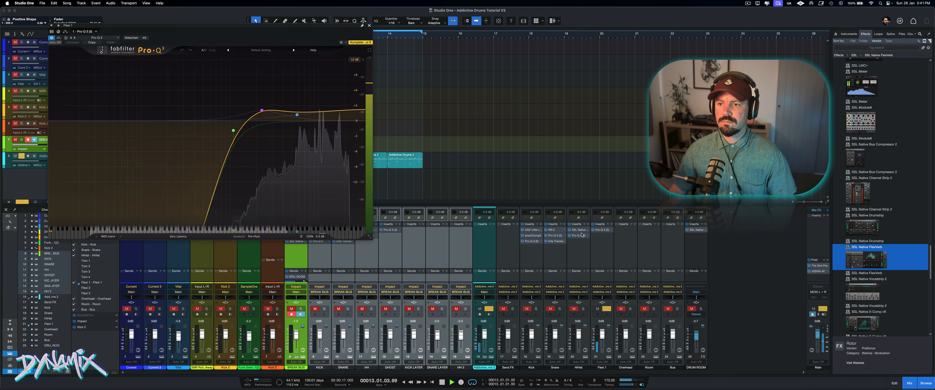
left_click_drag(580, 230, 602, 230)
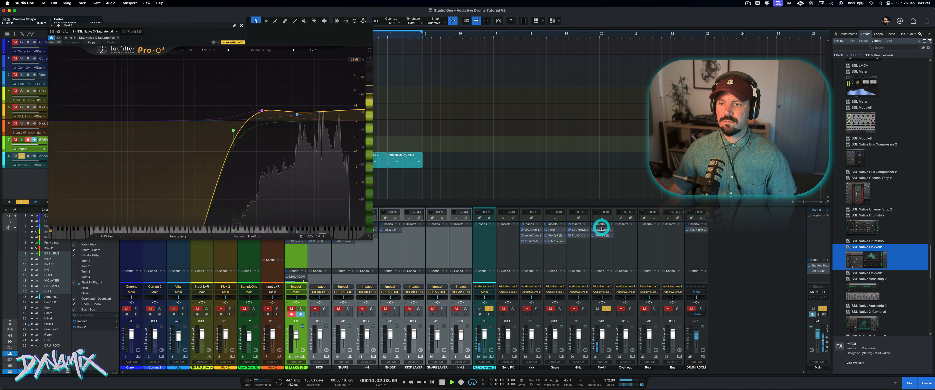
key("space")
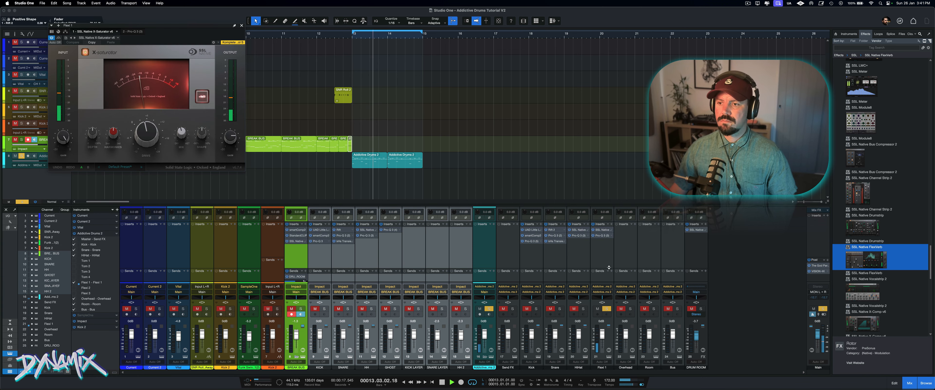
key("space")
Step: Switch the solo from Flexi 1 to the Overhead channel and collapse the BREAK BUS sub-channels in the mixer
left_click(608, 309)
left_click(630, 309)
key("space")
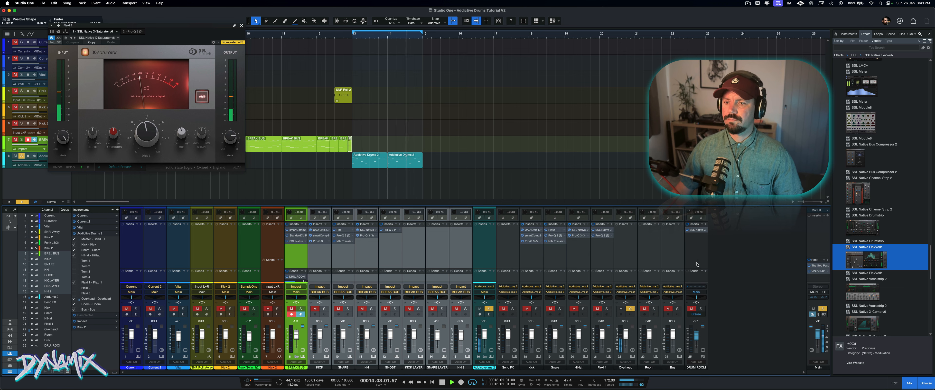
left_click(296, 358)
Step: Find Decapitator among the favorite effects and insert it on the Overhead channel
scroll(871, 218, "up", 1)
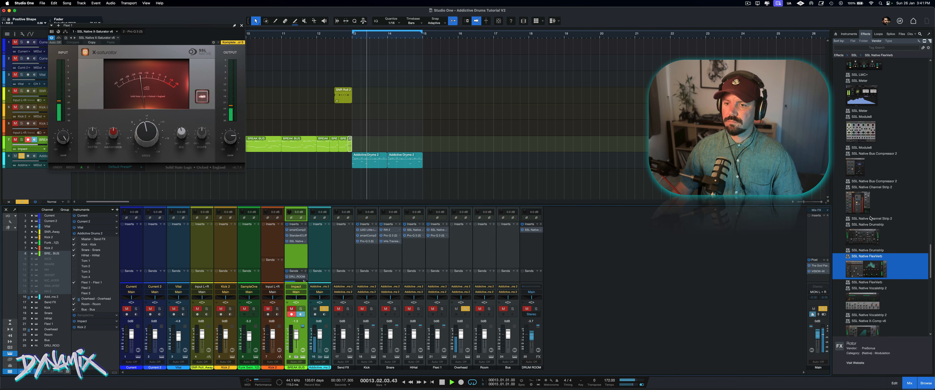
scroll(871, 217, "up", 1)
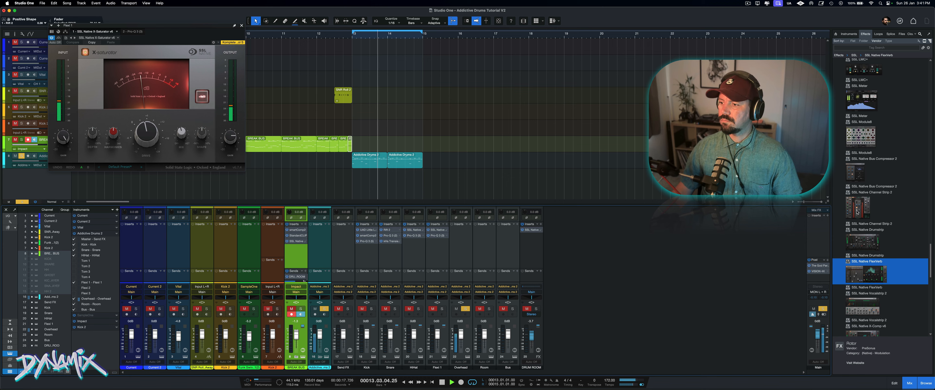
scroll(857, 211, "up", 15)
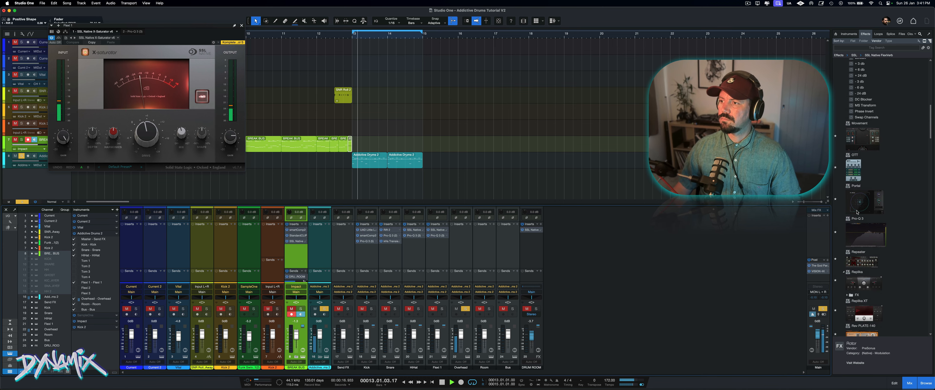
scroll(857, 212, "up", 15)
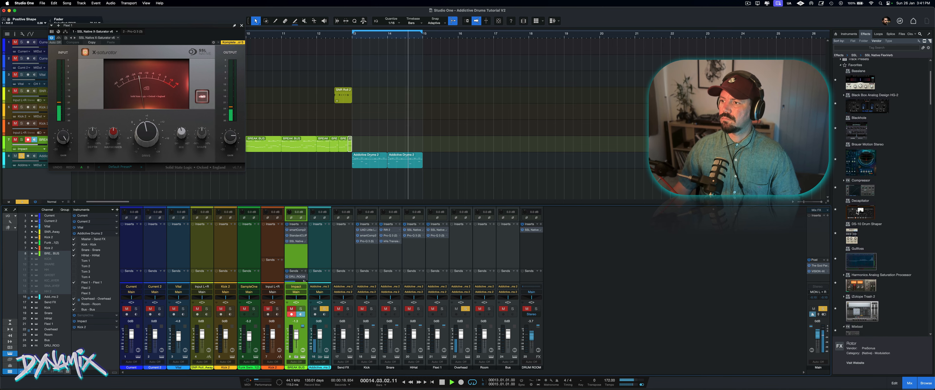
left_click_drag(857, 212, 461, 270)
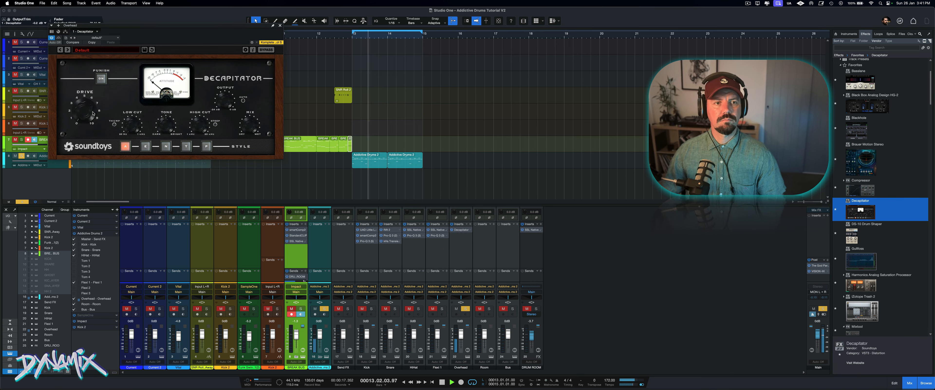
Step: Adjust Decapitator's drive, low cut and tone on the Overhead channel and try its Punish mode during playback
left_click_drag(93, 114, 92, 99)
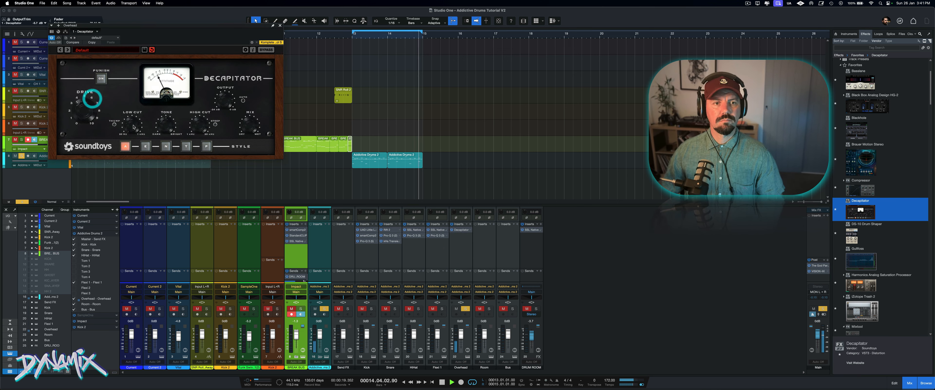
left_click_drag(137, 123, 146, 105)
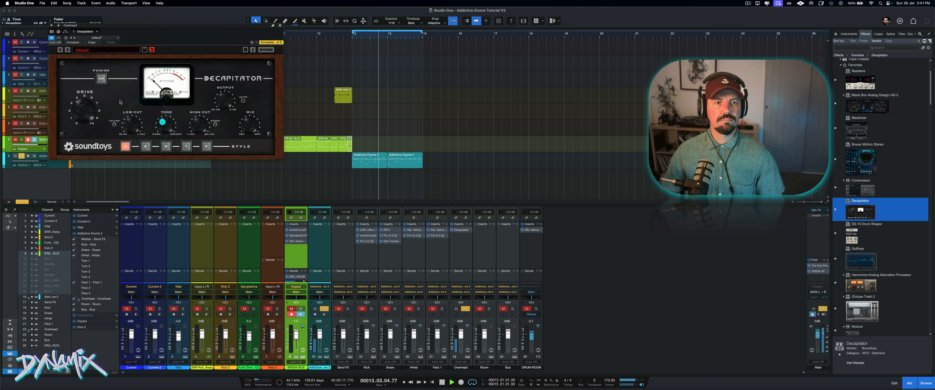
left_click(100, 79)
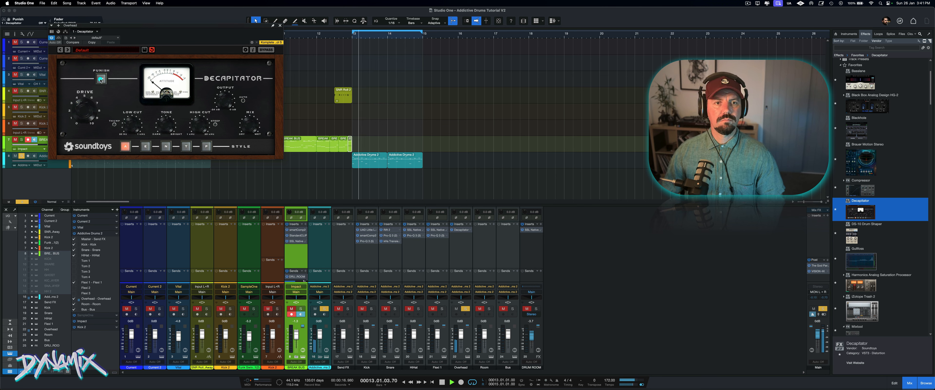
left_click_drag(92, 107, 91, 112)
left_click_drag(166, 124, 168, 109)
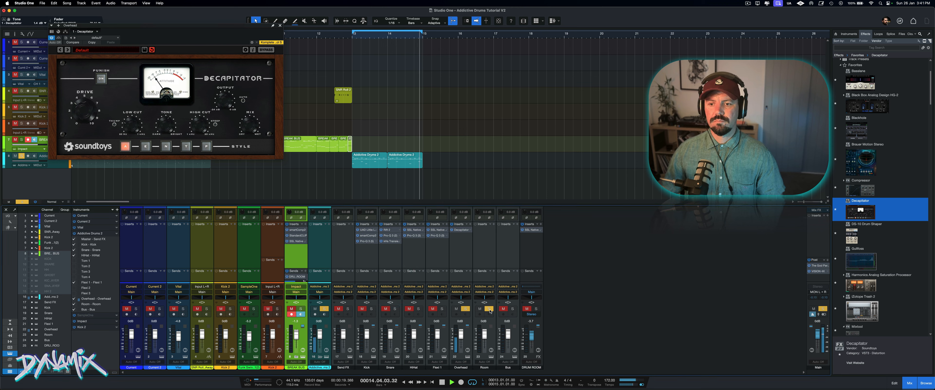
Step: Switch the solo from Overhead to the Room channel and insert Rift on the Room channel
left_click(490, 308)
left_click(466, 309)
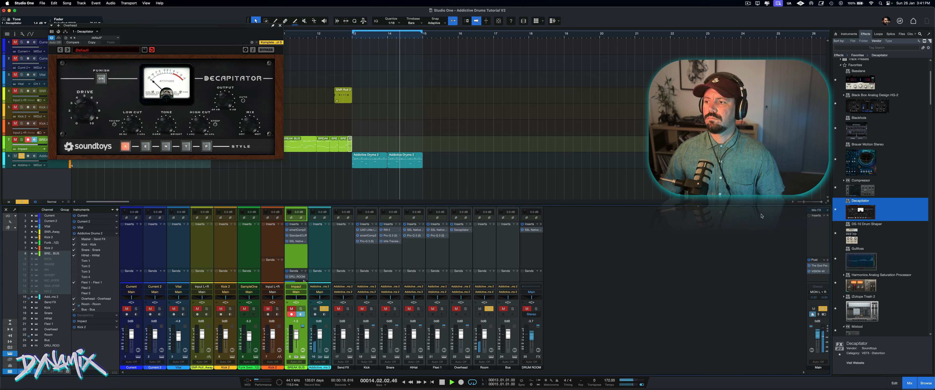
scroll(878, 196, "down", 10)
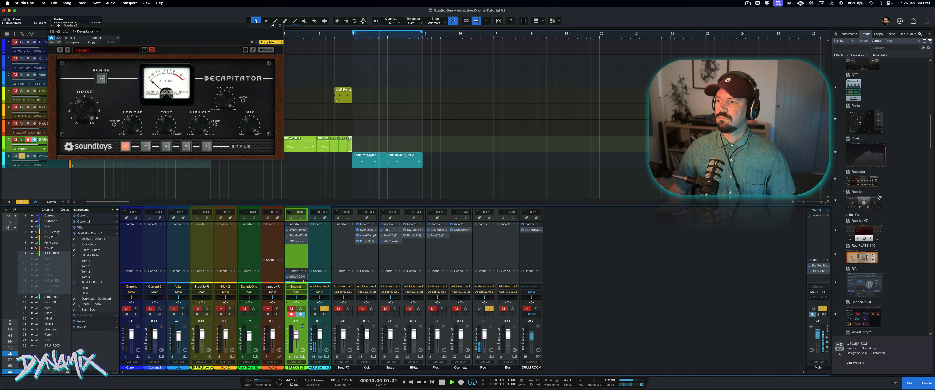
scroll(878, 197, "down", 3)
left_click_drag(864, 232, 484, 233)
left_click(518, 230)
left_click(518, 280)
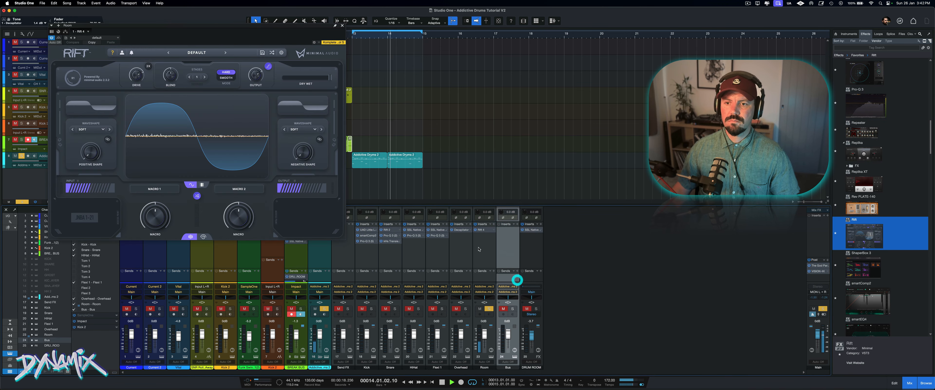
Step: Link Rift's positive and negative shapes, adjust the shape amount, and switch its drive and output limiter options
left_click(107, 139)
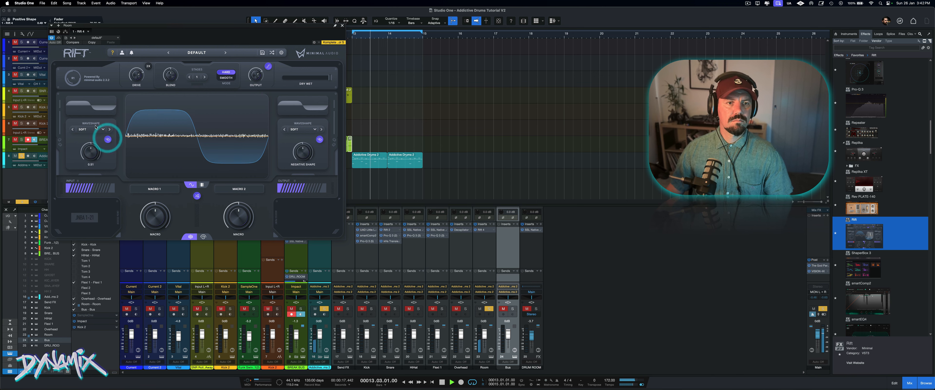
left_click_drag(97, 117, 92, 130)
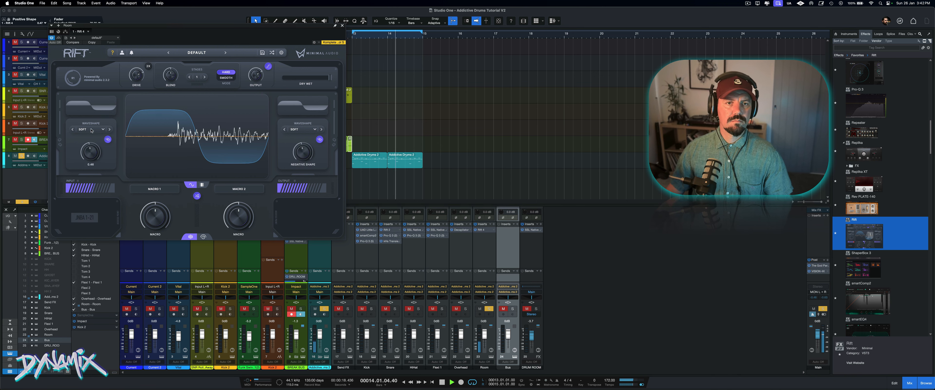
left_click(148, 67)
left_click(268, 66)
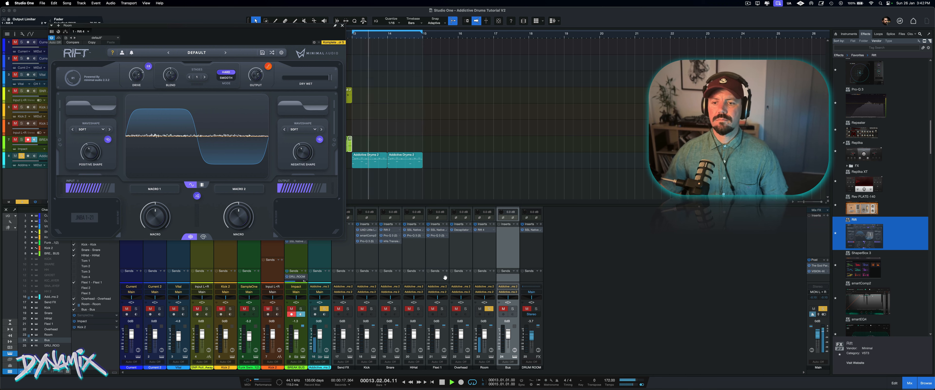
Step: Unsolo the Room channel, lower the Flexi 1 channel's fader and close Rift
left_click(489, 308)
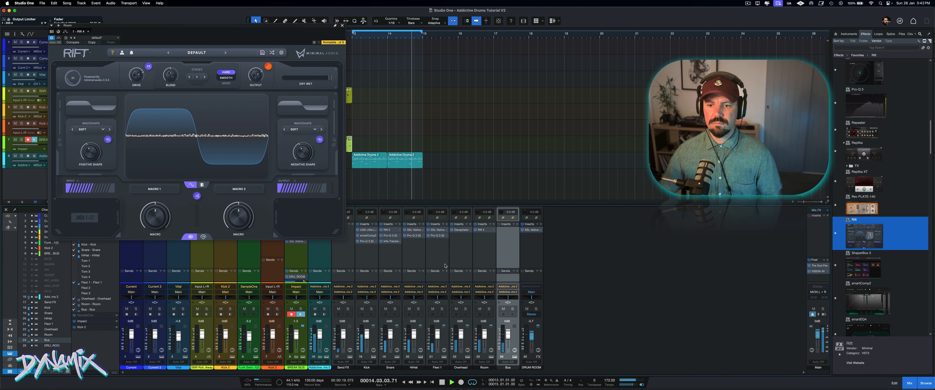
left_click_drag(440, 335, 441, 347)
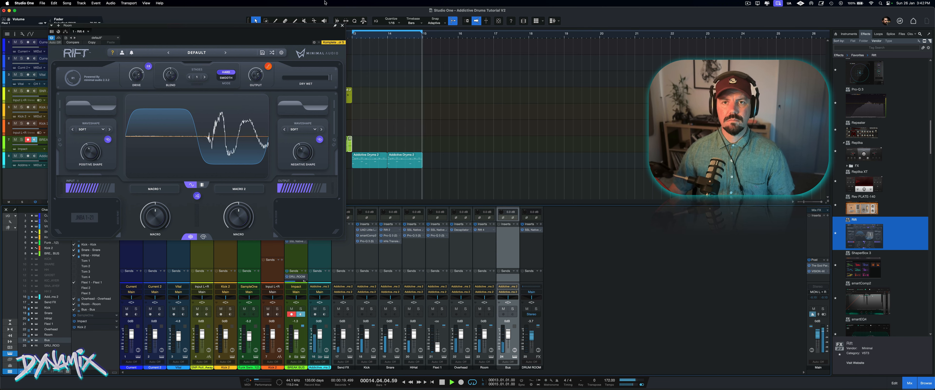
left_click(342, 26)
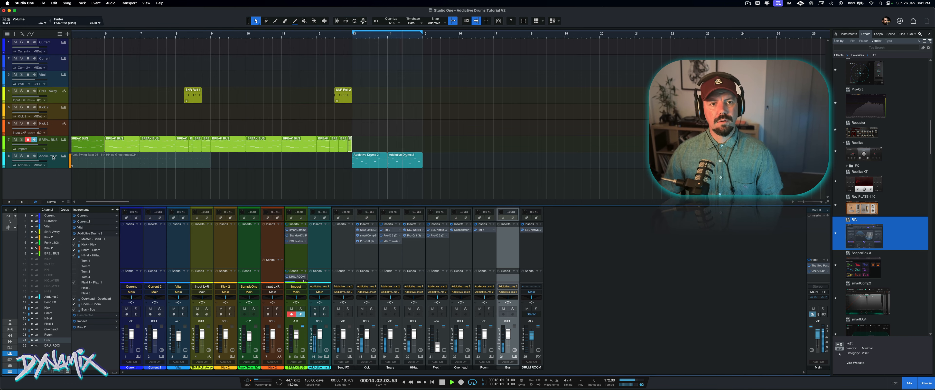
Step: In Addictive Drums 2, lower Flexi 1's channel volume and set its kit piece volume to -7.74 dB during playback
left_click(65, 156)
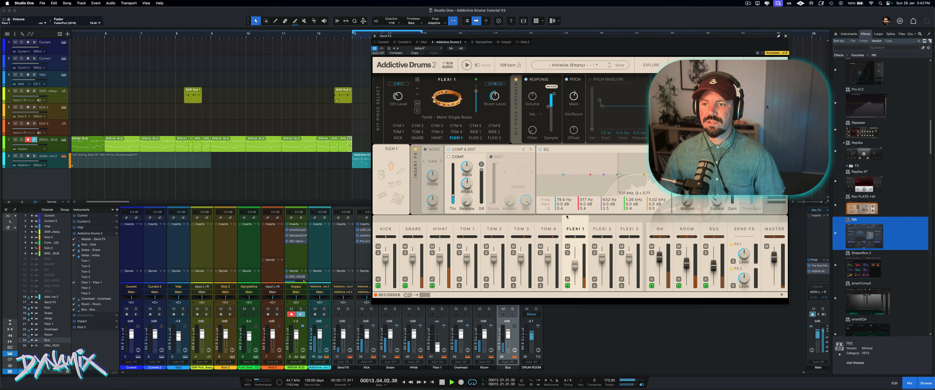
left_click_drag(576, 265, 576, 267)
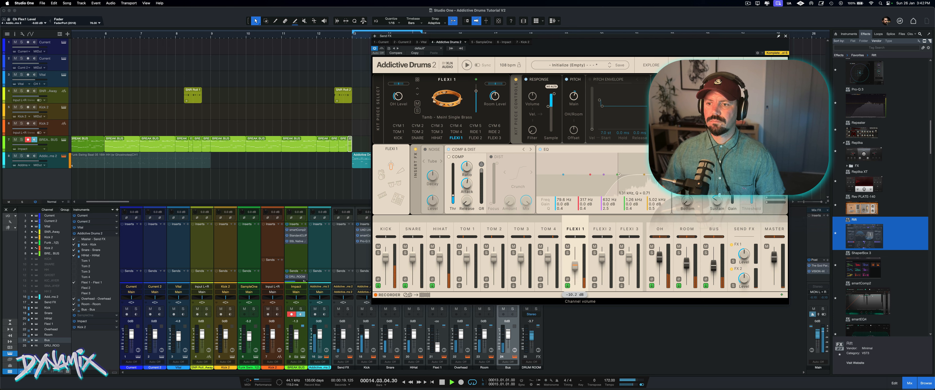
left_click_drag(575, 264, 575, 267)
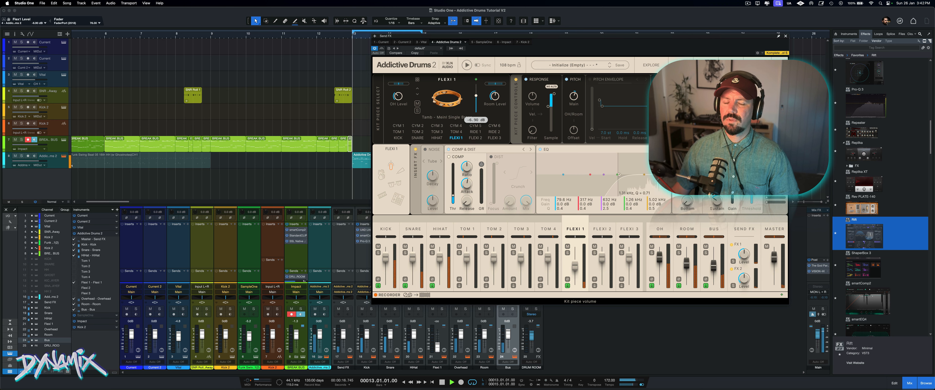
key("space")
key("space")
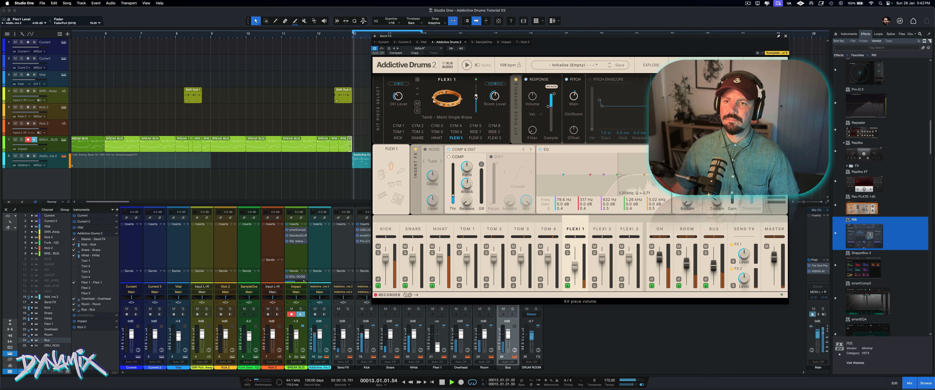
left_click_drag(476, 96, 476, 94)
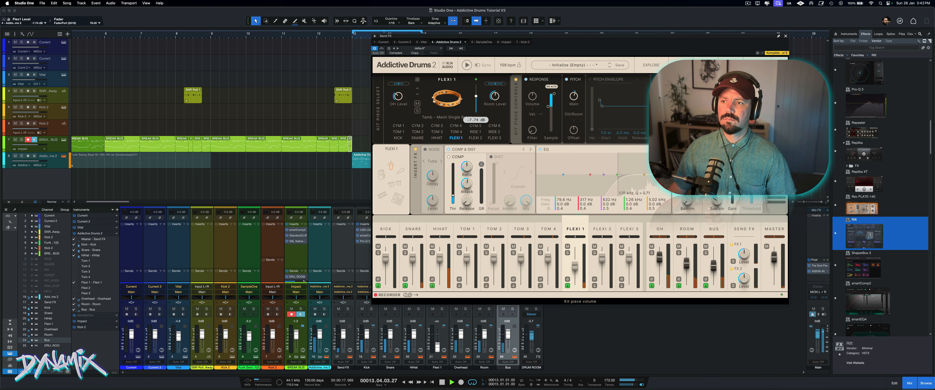
left_click(786, 36)
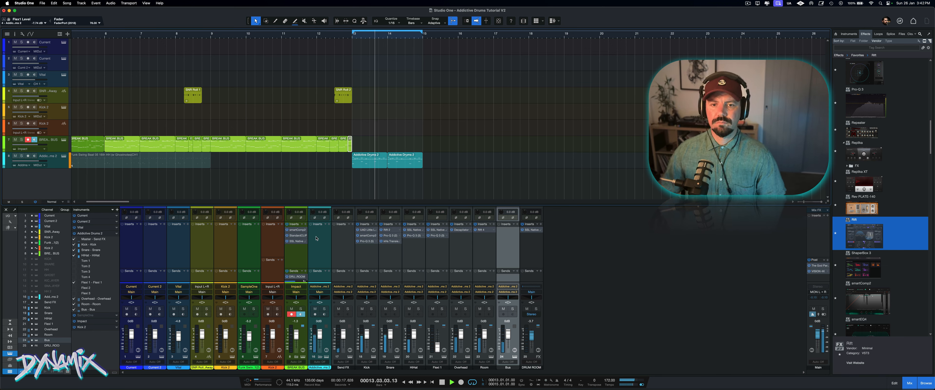
Step: Copy the BREAK BUS channel's inserts to the main Addictive Drums 2 channel and play the loop
left_click_drag(294, 228, 316, 230)
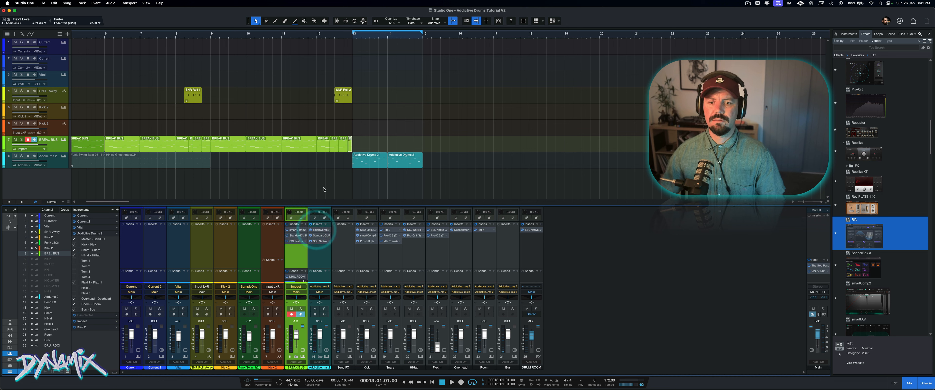
key("space")
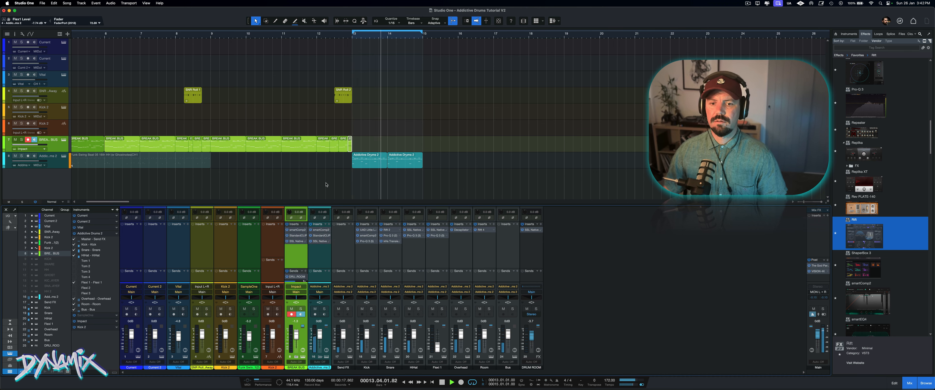
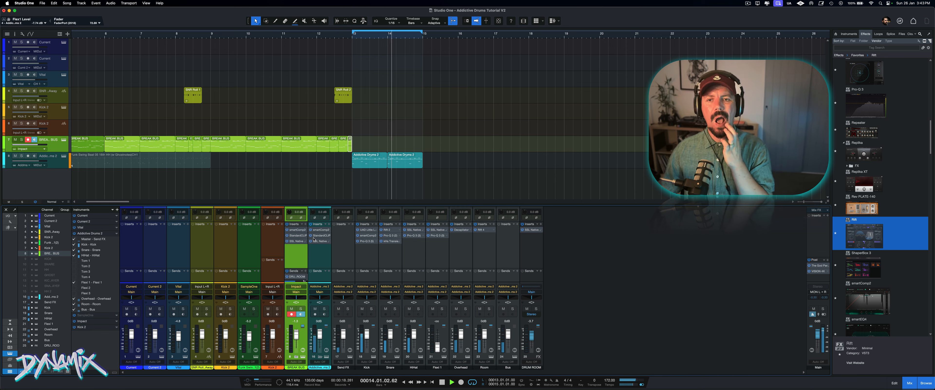
Step: Move the two Addictive Drums 2 parts onto the BREAK BUS track at bar 13 and open them in the note editor
double_click(361, 143)
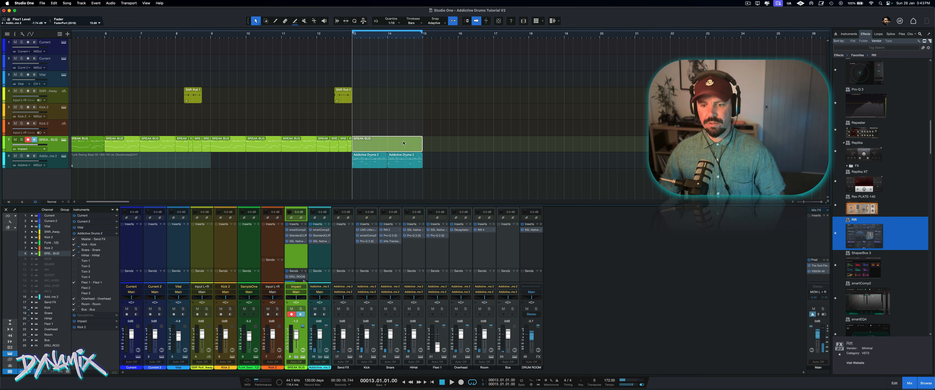
key("Delete")
left_click_drag(442, 163, 373, 162)
left_click_drag(371, 165, 371, 145)
double_click(371, 145)
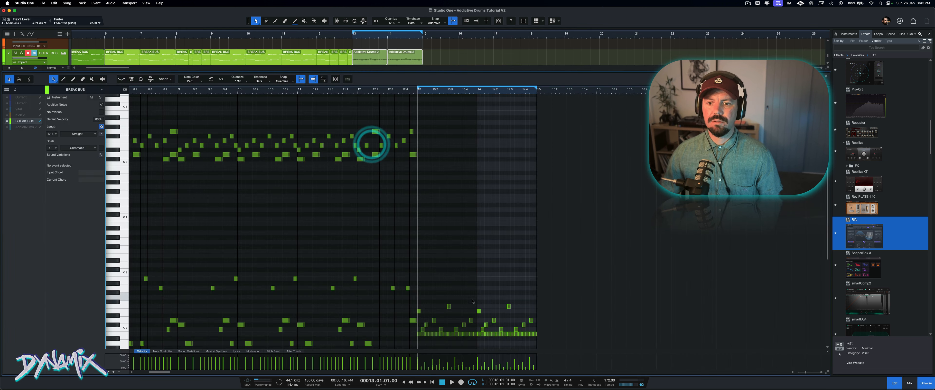
Step: Delete all notes above the kick row from the two Addictive Drums parts on the BREAK BUS track
scroll(469, 298, "down", 5)
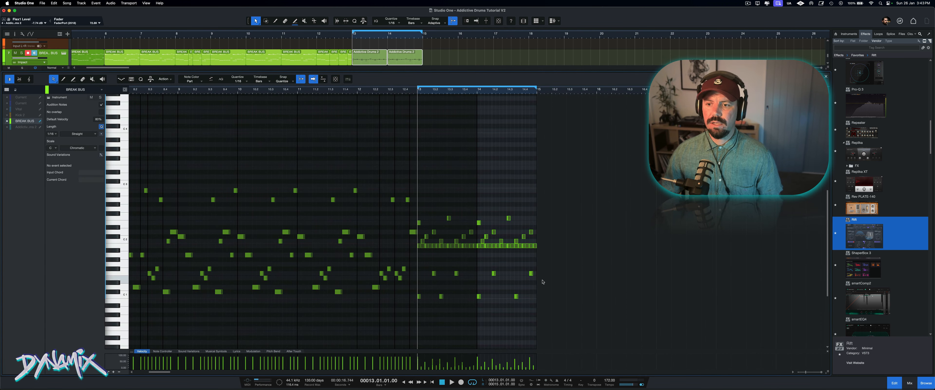
left_click_drag(550, 265, 418, 200)
key("Delete")
Step: Move the four kick notes in bars 13 and 14 up to the lowest row of the earlier break's upper notes and audition them
left_click_drag(540, 300, 418, 291)
left_click(418, 294)
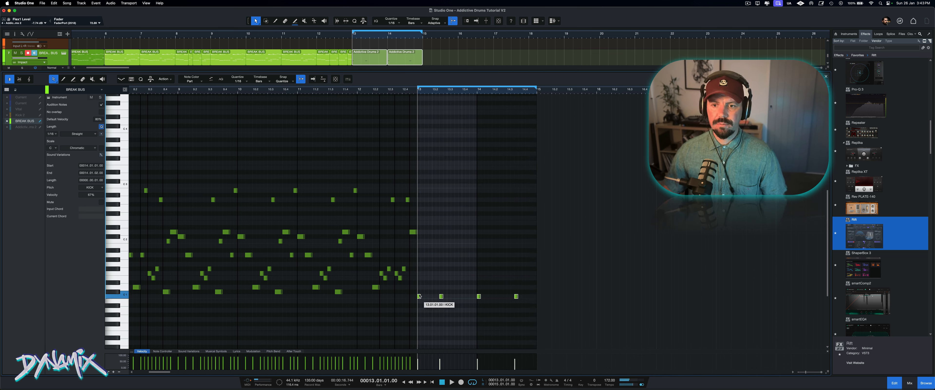
left_click_drag(419, 296, 420, 111)
scroll(419, 110, "up", 5)
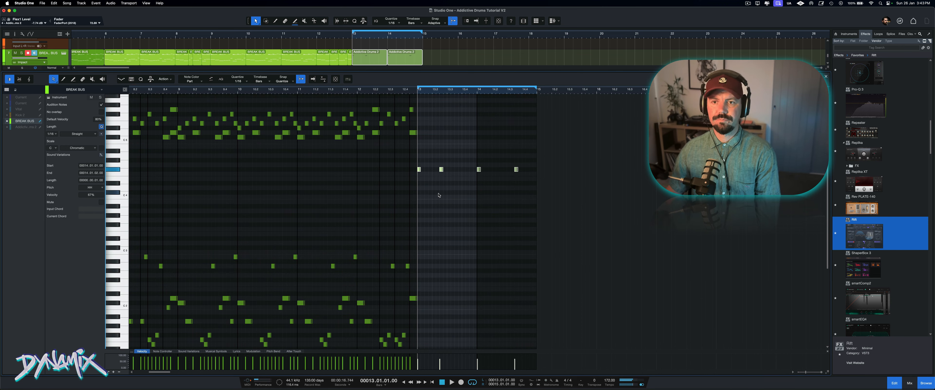
key("Up")
key("Up")
key("Up")
key("Up")
key("Up")
key("Up")
key("Up")
key("Up")
key("Up")
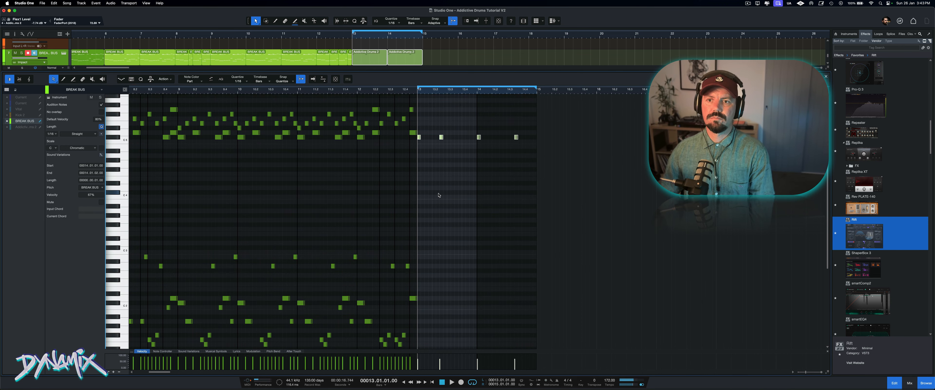
key("space")
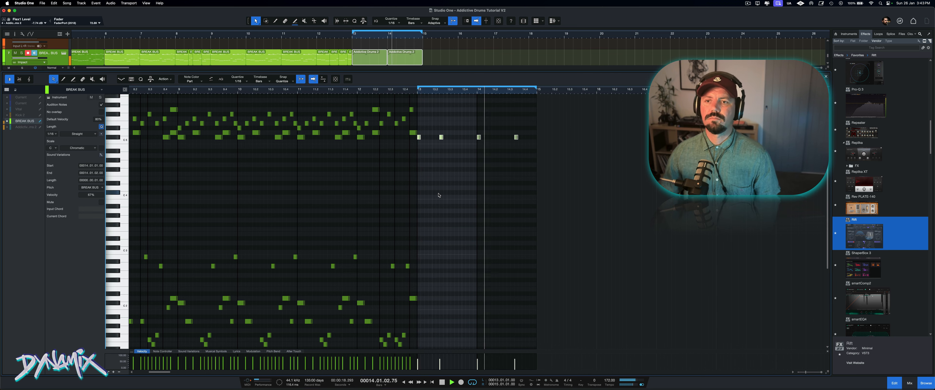
scroll(439, 195, "down", 10)
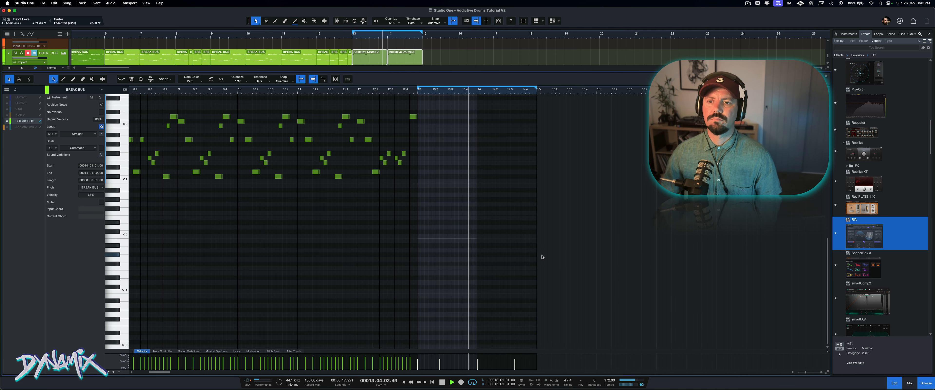
key("space")
Step: Add four snare notes one row above the relocated kicks in bars 13 and 14, shifting bar 13's second snare slightly earlier
scroll(440, 172, "up", 10)
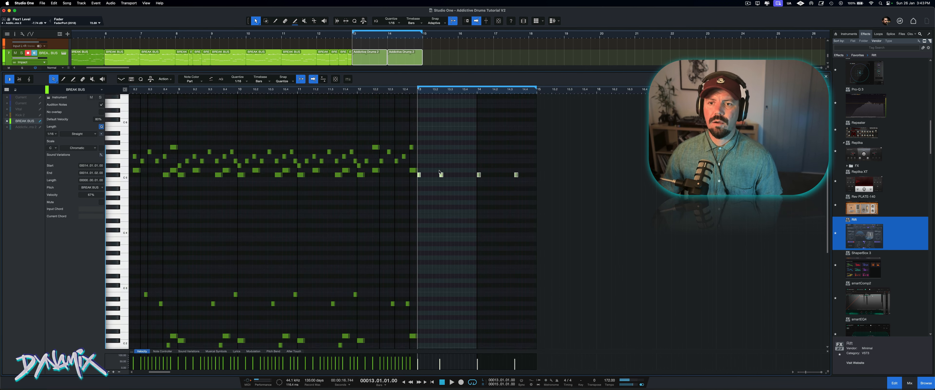
scroll(439, 173, "up", 1)
left_click(433, 168)
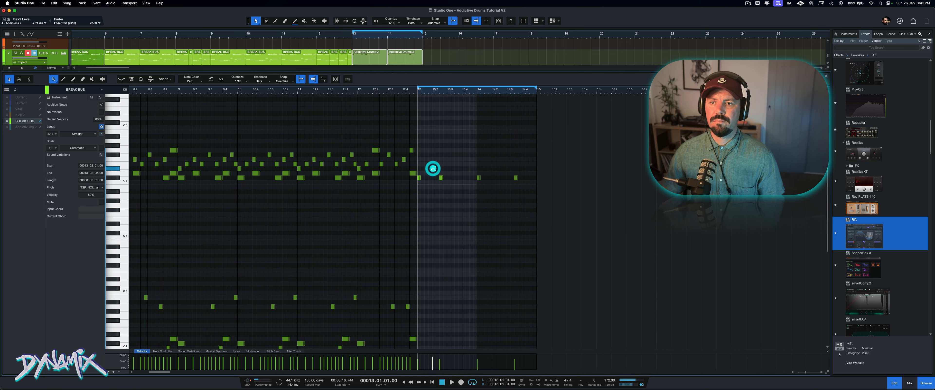
left_click_drag(434, 169, 434, 172)
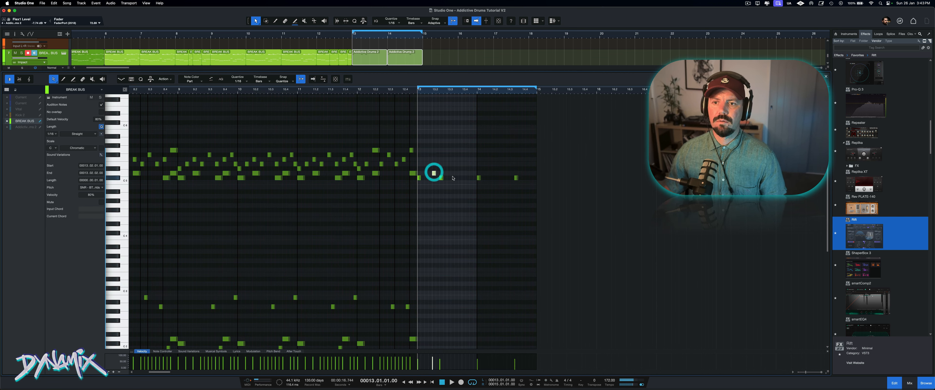
left_click(460, 173)
left_click(494, 173)
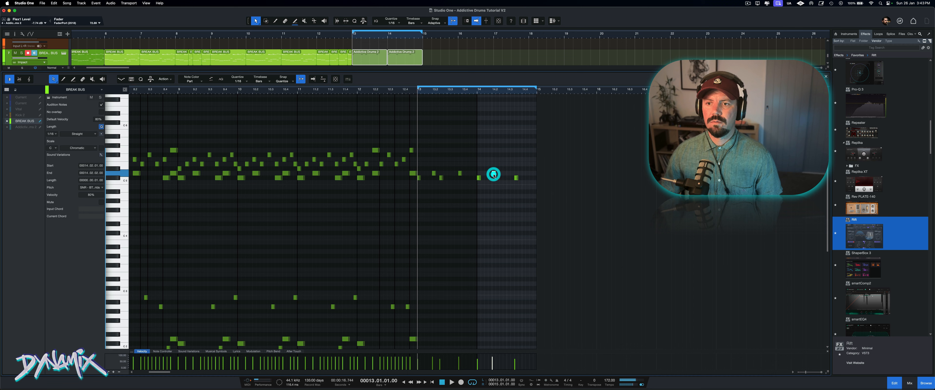
left_click(532, 174)
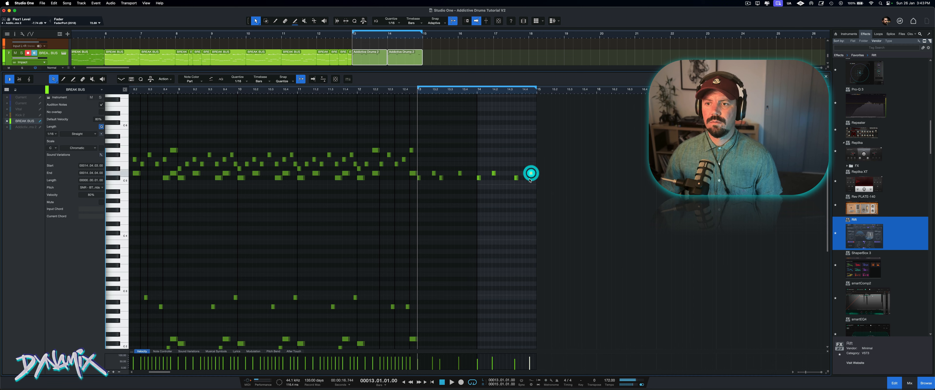
key("space")
key("space")
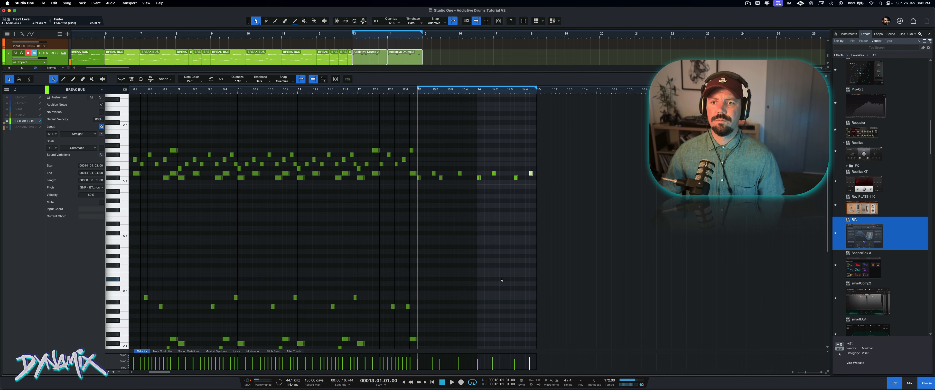
left_click(458, 173)
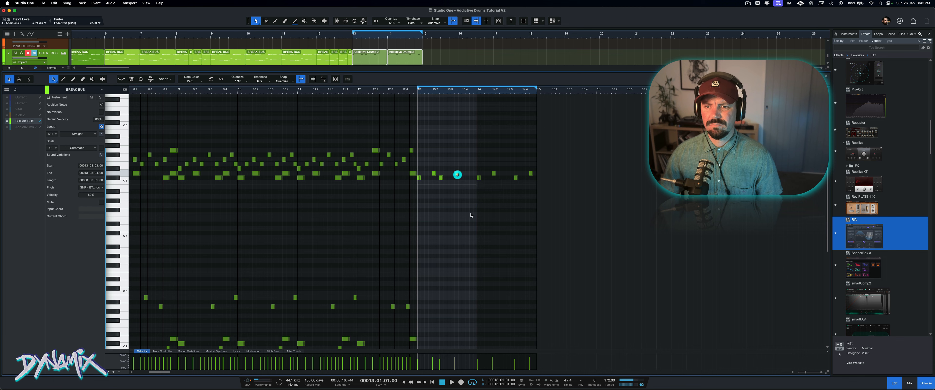
Step: Play the layered loop and compare it with the BREAK BUS track muted and unmuted
key("space")
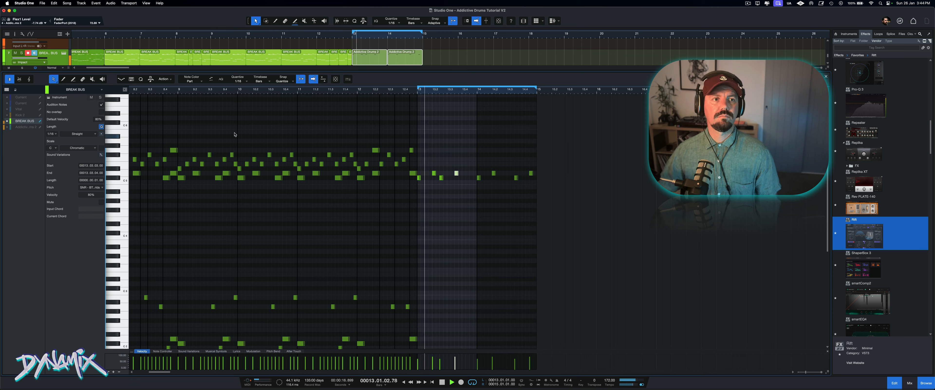
left_click(15, 53)
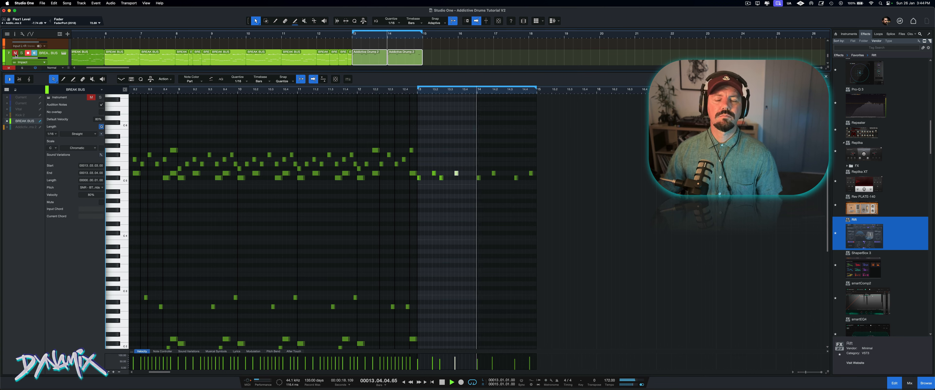
left_click(15, 53)
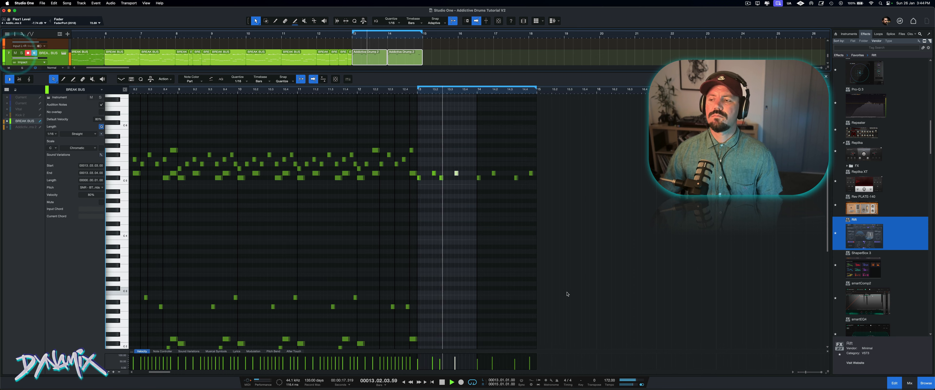
Step: Close the note editor, show the mixer, add a DRUM ROOM send to the main Addictive Drums 2 channel and adjust its level
key("F2")
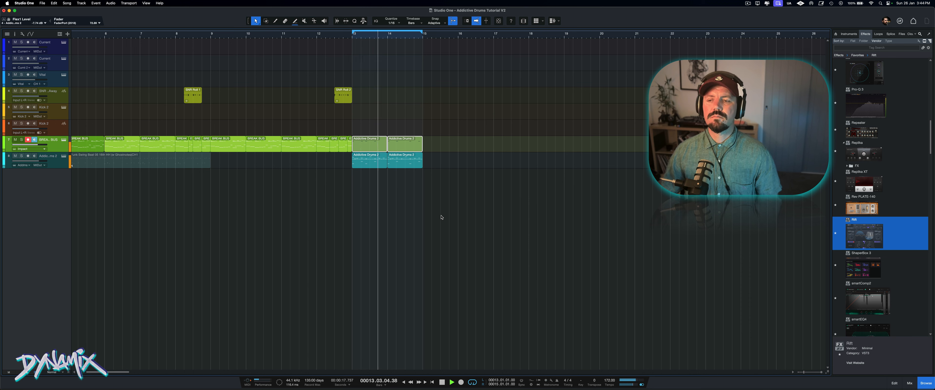
left_click(911, 384)
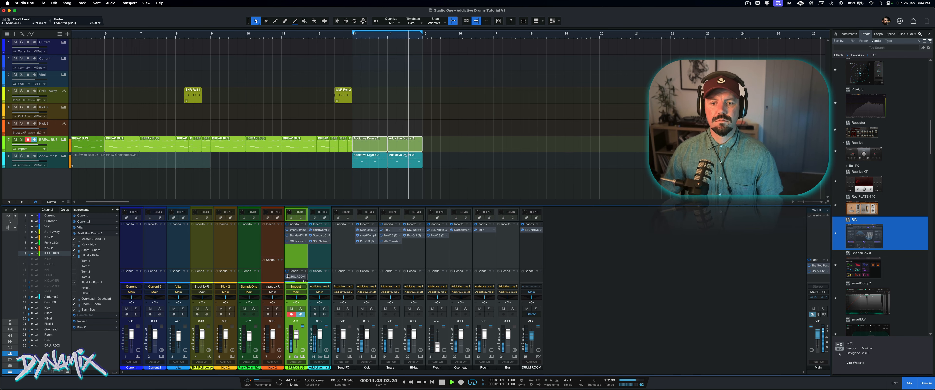
left_click(329, 271)
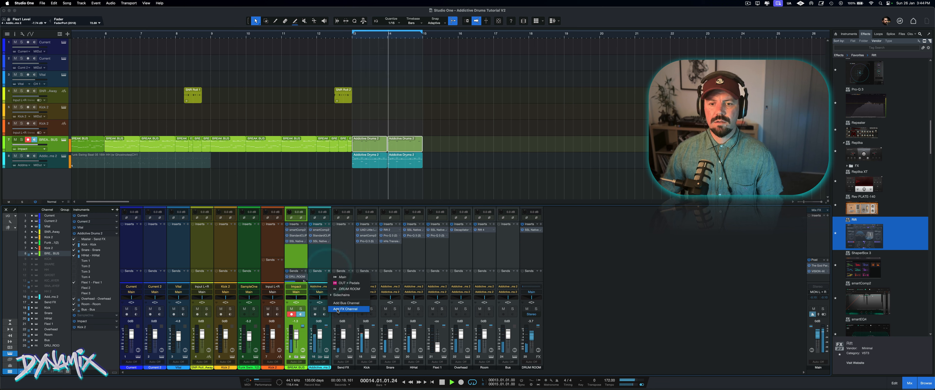
left_click(331, 294)
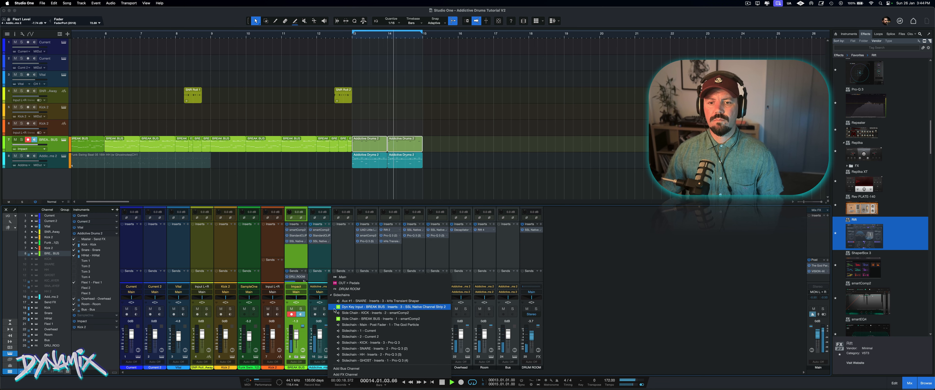
left_click(332, 294)
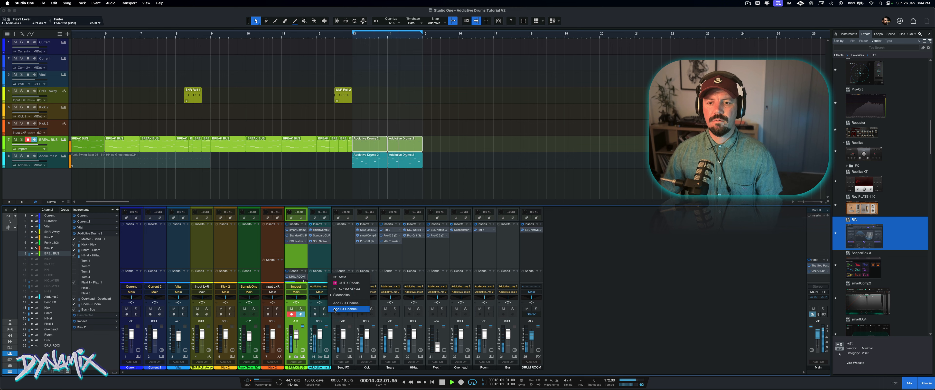
left_click(343, 289)
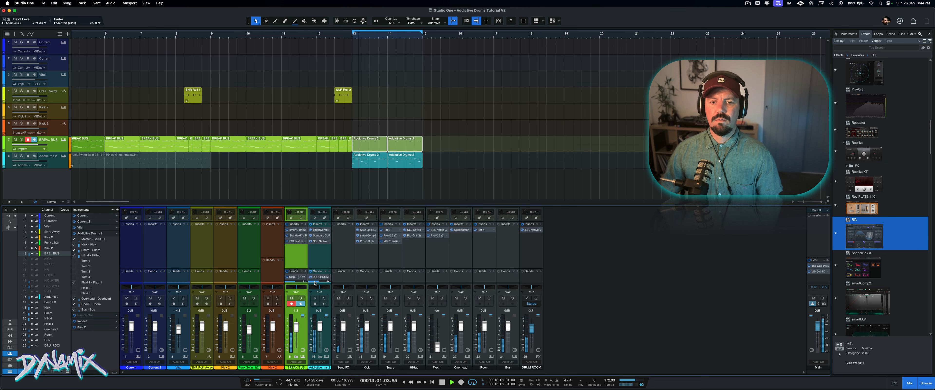
mouse_move(316, 282)
left_mouse_down()
mouse_move(338, 281)
mouse_move(320, 254)
mouse_move(311, 272)
left_mouse_up()
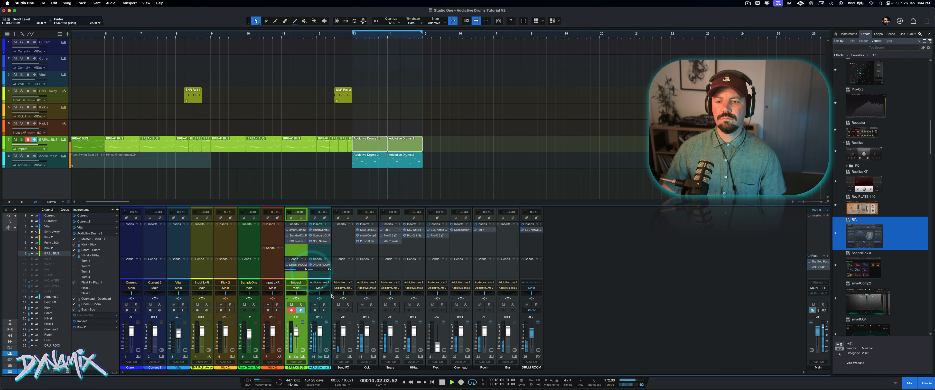
Step: Rebalance the Addictive Drums 2 channels during playback by raising the Flexi 1 fader and lowering the Overhead fader
left_click_drag(438, 350, 439, 333)
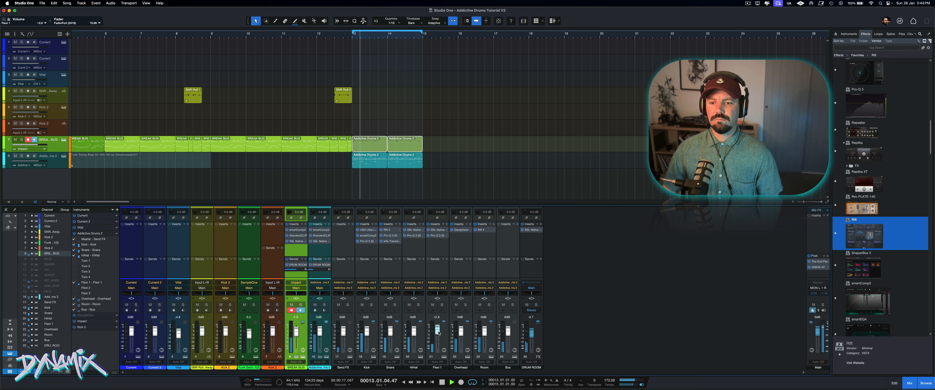
left_click(488, 333)
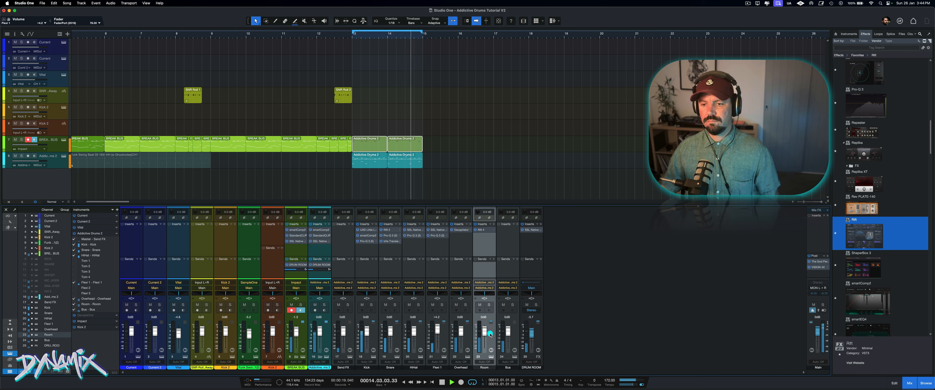
left_click_drag(490, 335, 490, 348)
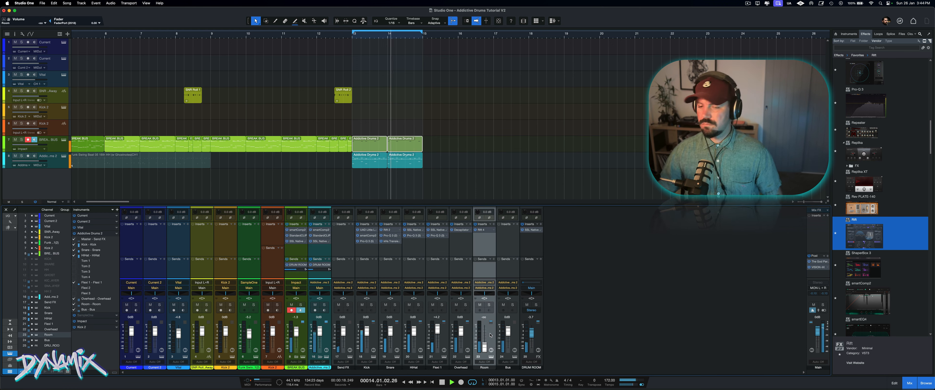
left_click(467, 333)
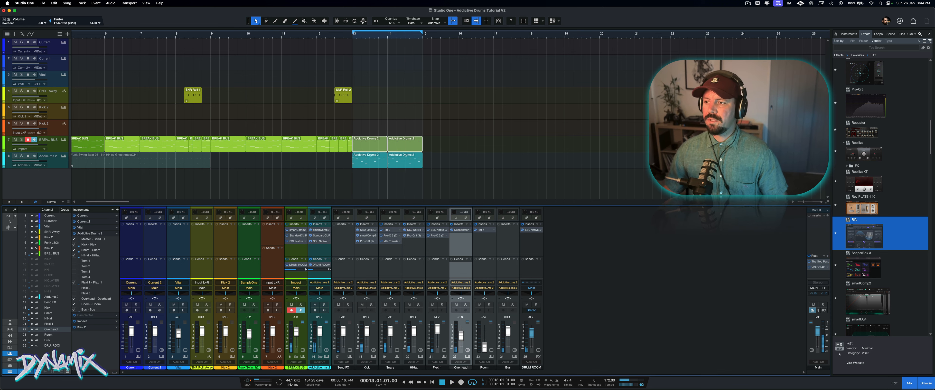
Step: Insert ShaperBox 3 on the Snare channel, add its Noise shaper and enable the envelope
left_click_drag(876, 273, 382, 250)
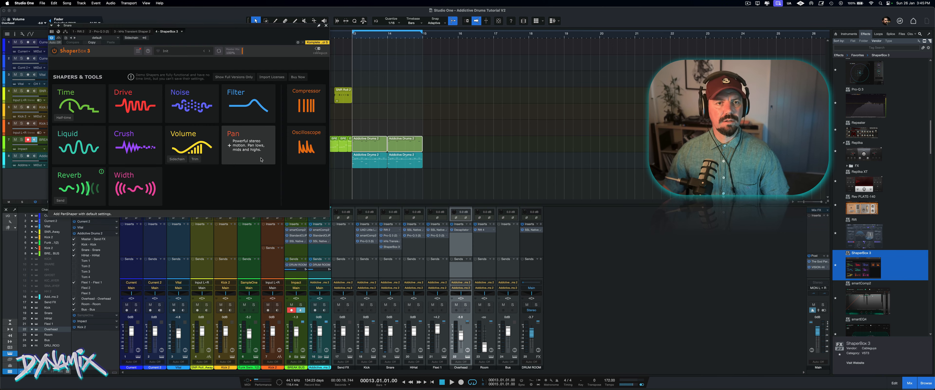
left_click_drag(197, 25, 355, 78)
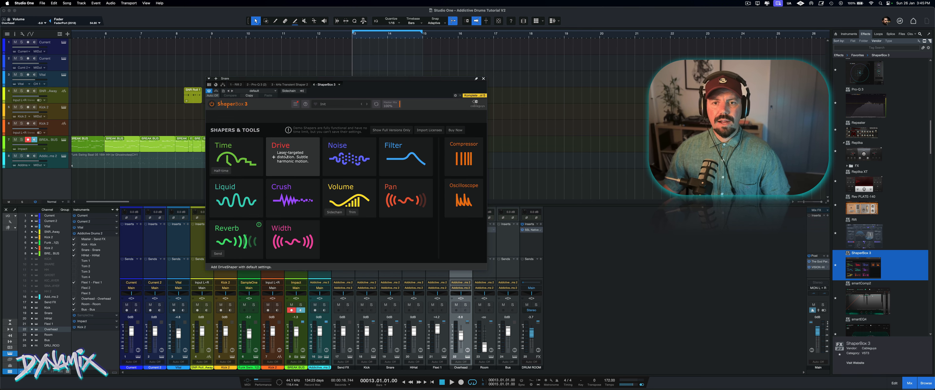
left_click(358, 148)
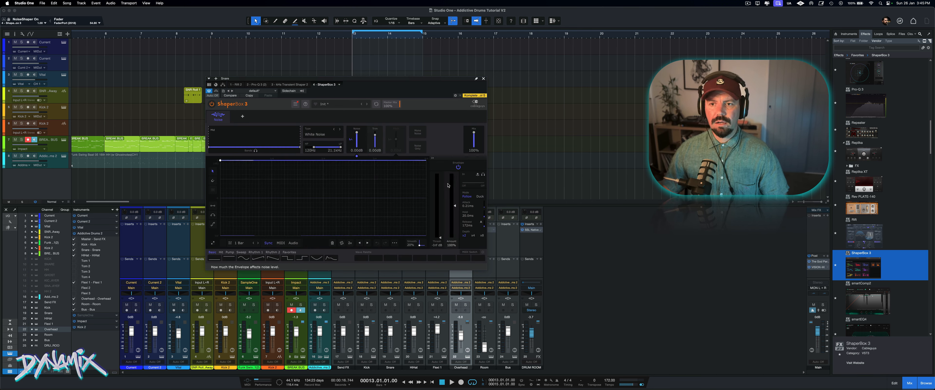
left_click(459, 168)
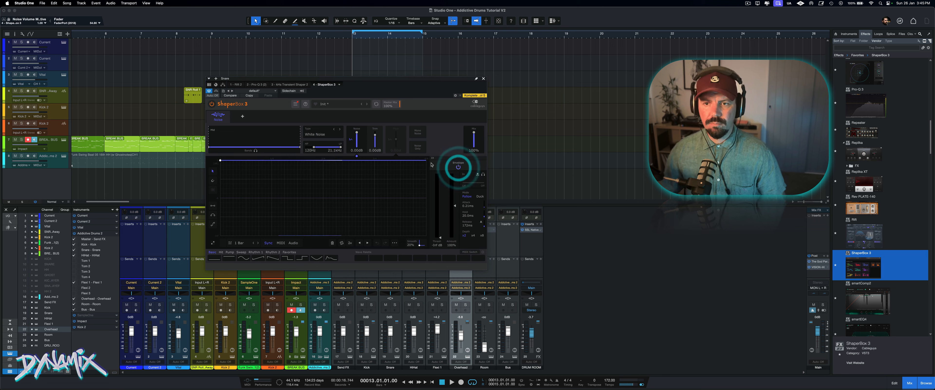
Step: During playback, raise the Noise shaper's low-band split frequency and shorten the envelope release
key("space")
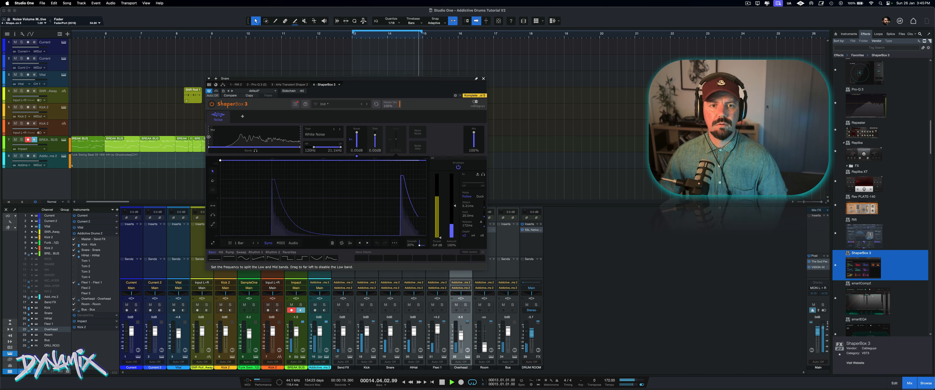
left_click_drag(210, 137, 235, 140)
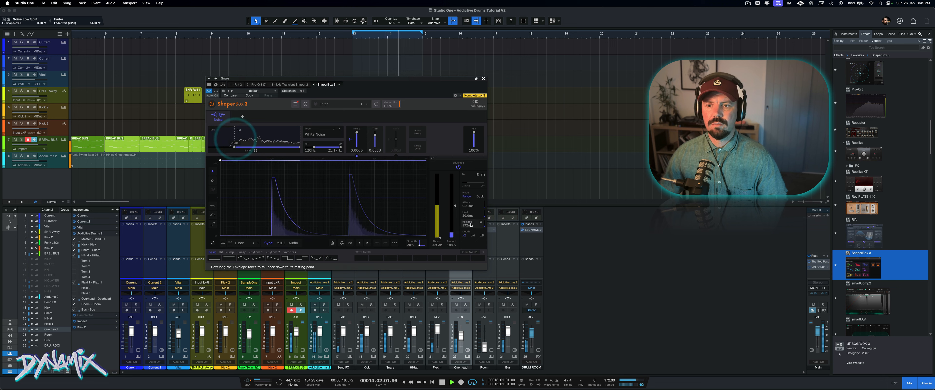
mouse_move(468, 226)
left_mouse_down()
mouse_move(467, 238)
mouse_move(467, 227)
left_mouse_up()
Step: Change the Noise shaper's source to Cassette A-Side and play the loop
left_click(319, 134)
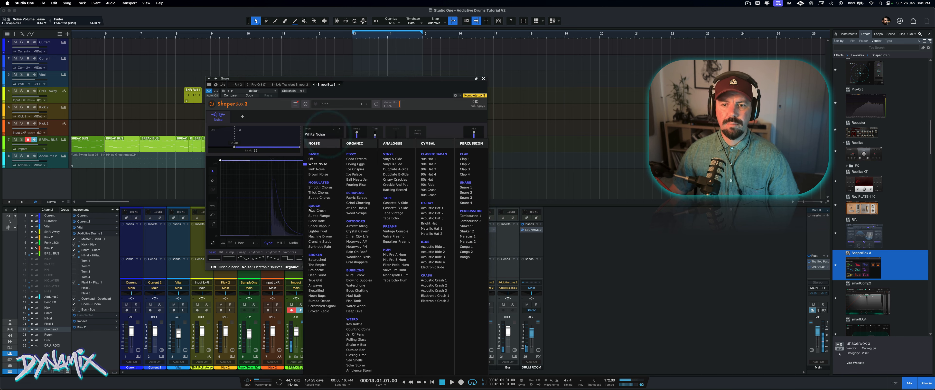
key("space")
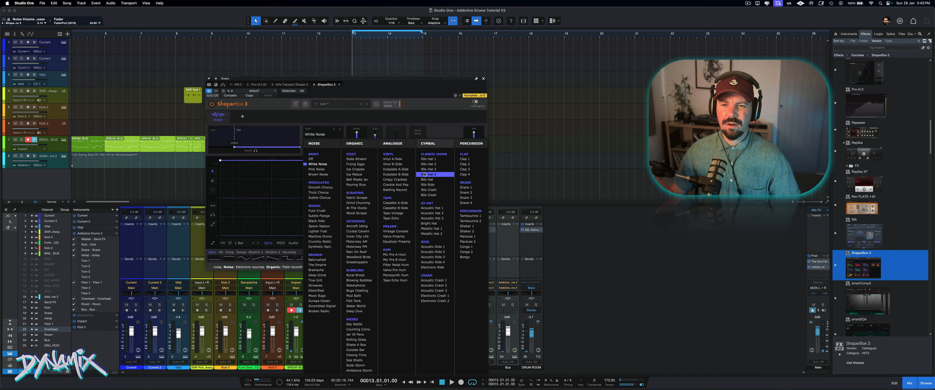
left_click(393, 202)
key("space")
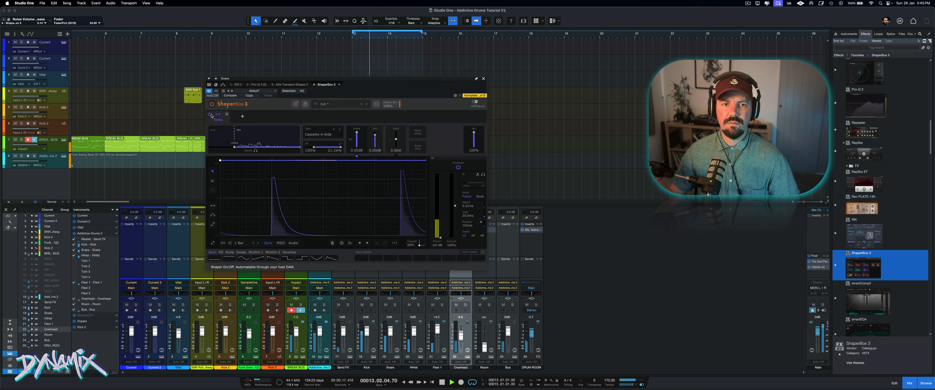
Step: Compare the snare with the Noise shaper switched off and on during loop playback
left_click(210, 115)
left_click(210, 114)
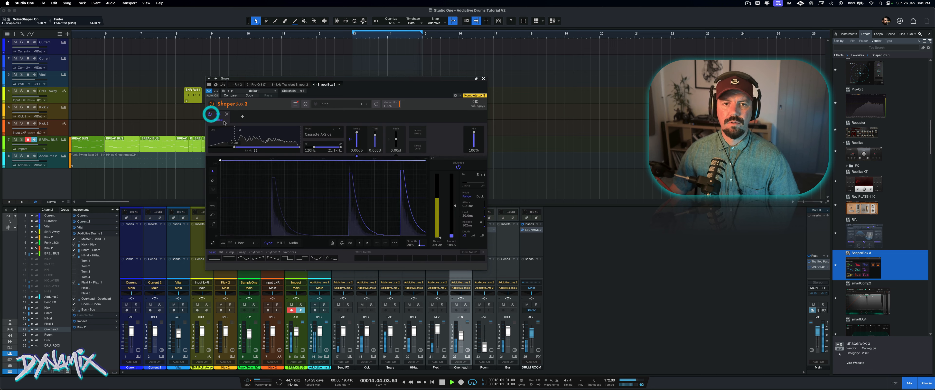
key("space")
Step: Add a Drive shaper to the snare's ShaperBox 3, enable its envelope and shorten the envelope release during playback
left_click(243, 116)
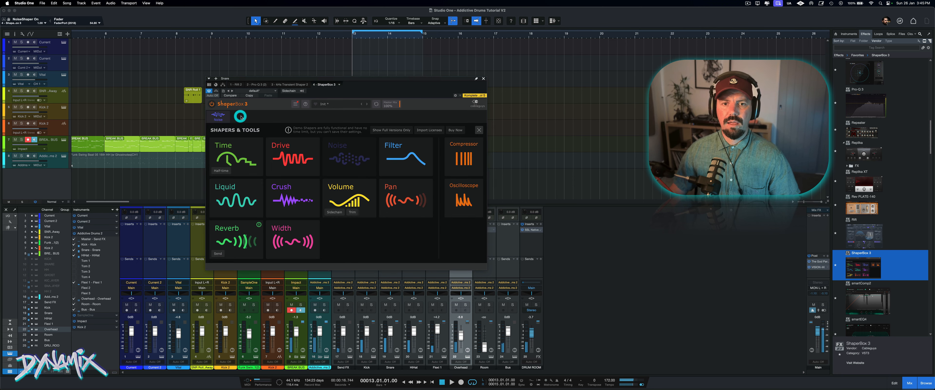
left_click(284, 147)
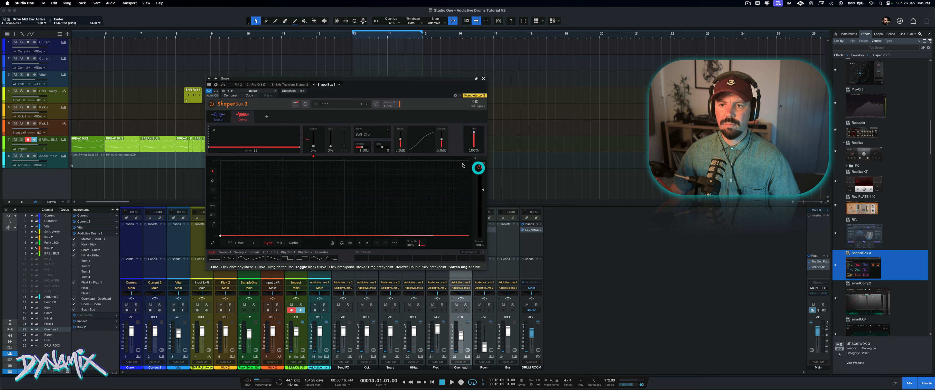
left_click(474, 158)
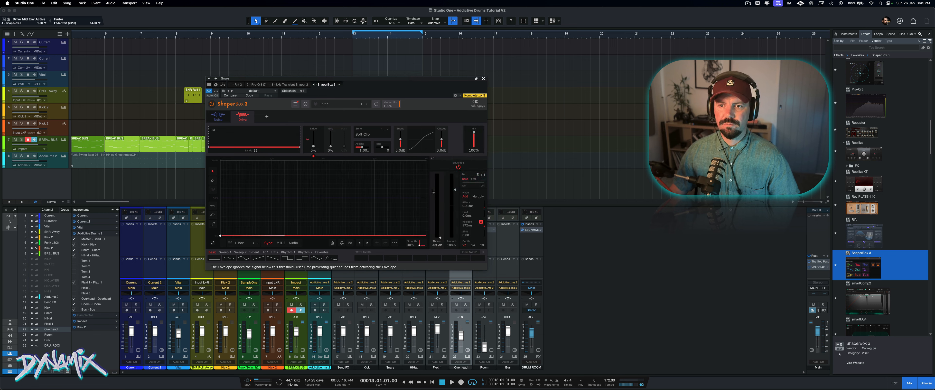
key("space")
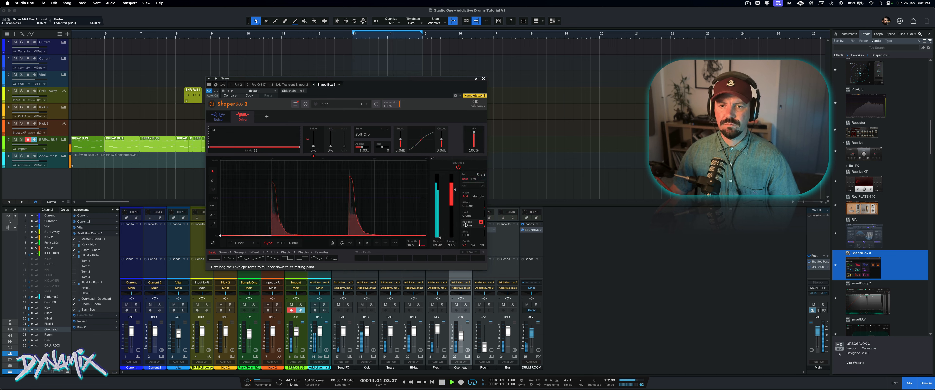
left_click_drag(468, 205, 467, 229)
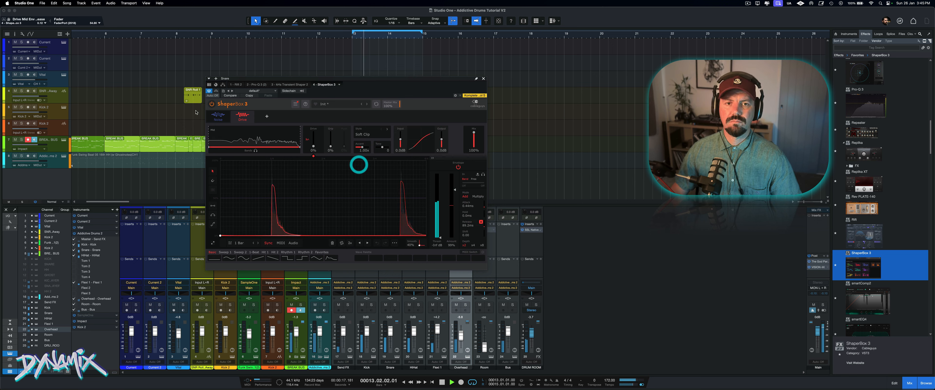
Step: Compare the snare loop with ShaperBox 3 bypassed and active
key("space")
key("space")
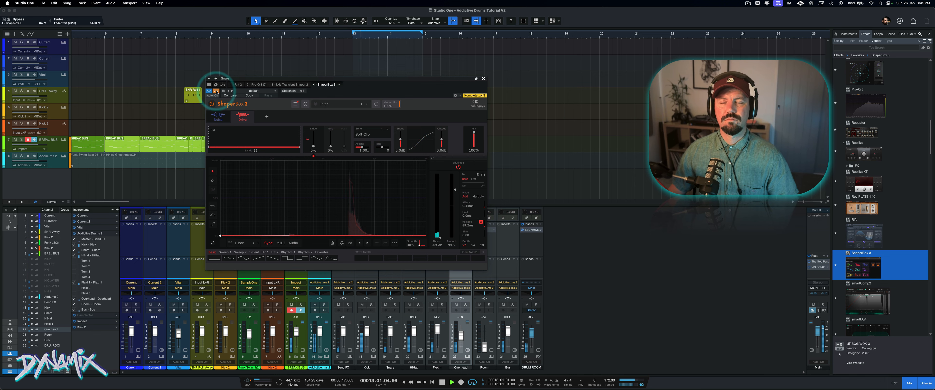
left_click(216, 92)
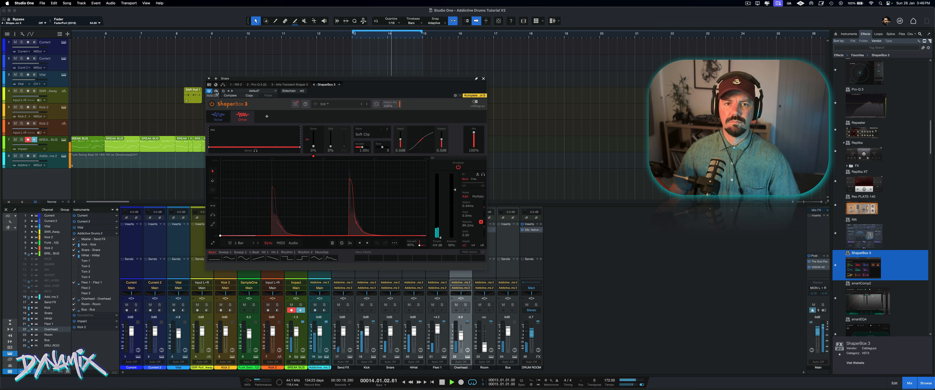
Step: Set the Noise shaper's envelope release to 117 ms and turn on adaptive release, comparing it off and on
left_click(219, 115)
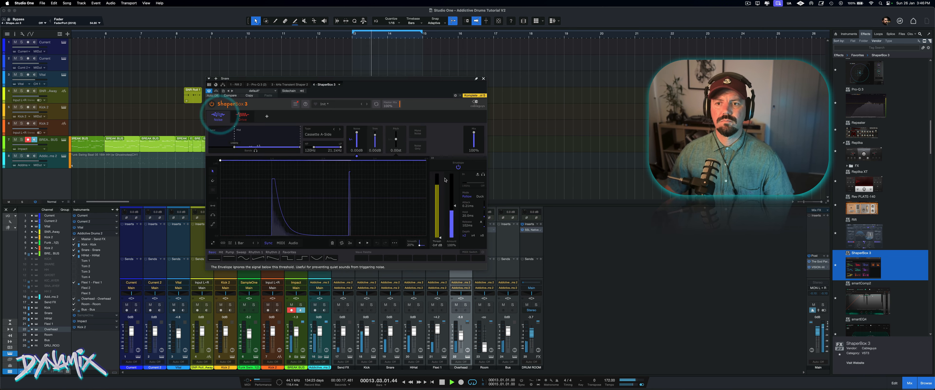
left_click_drag(467, 225, 468, 222)
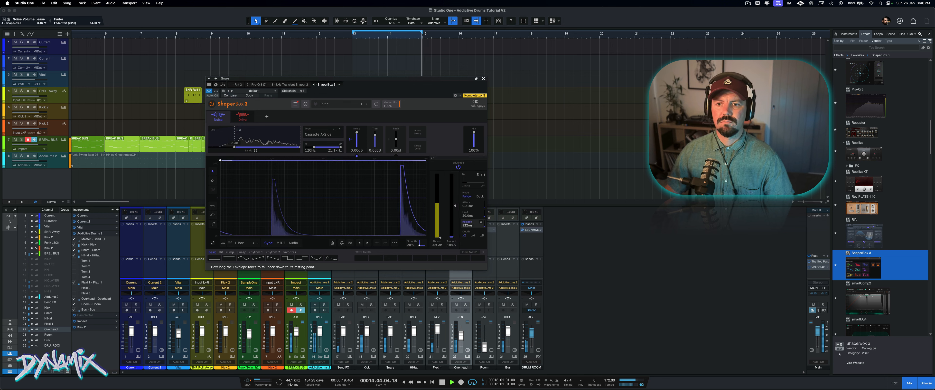
left_click(481, 222)
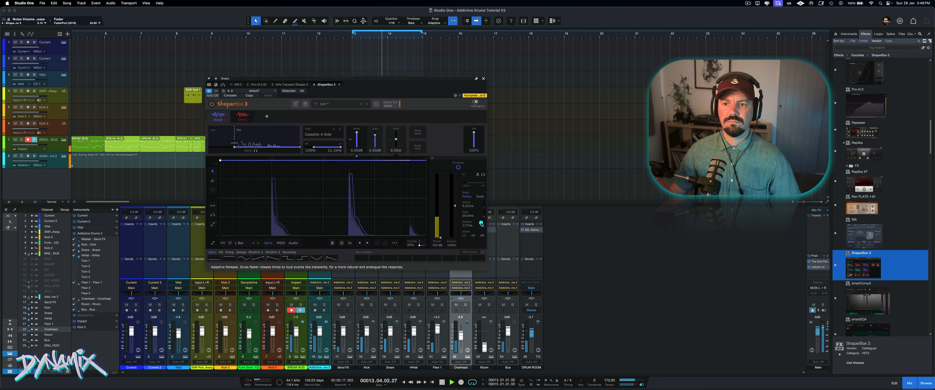
left_click(481, 222)
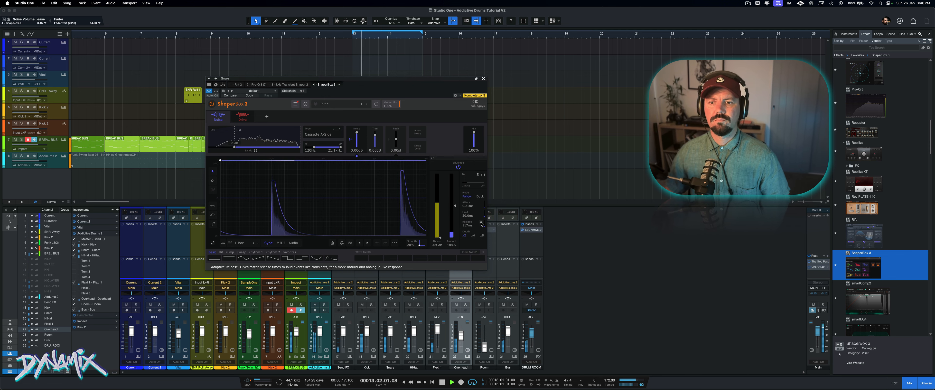
left_click(481, 223)
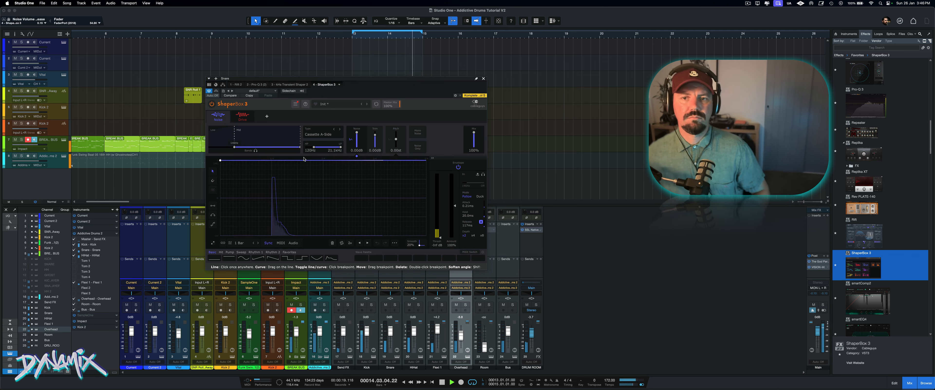
Step: Raise the Noise shaper's mid gain to 7.80 dB, adjust its low and high band splits, and close ShaperBox 3
left_click_drag(375, 137, 375, 124)
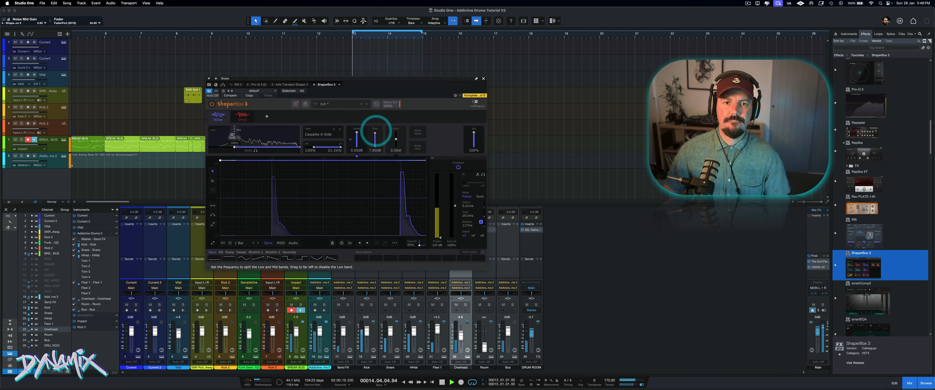
left_click_drag(234, 146, 294, 147)
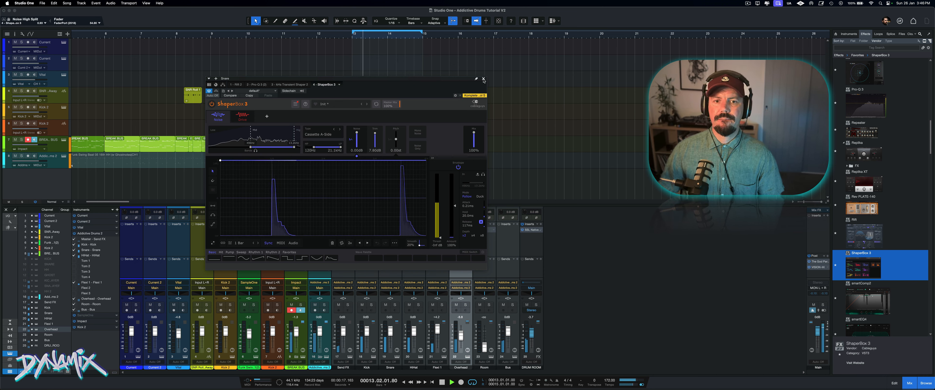
key("space")
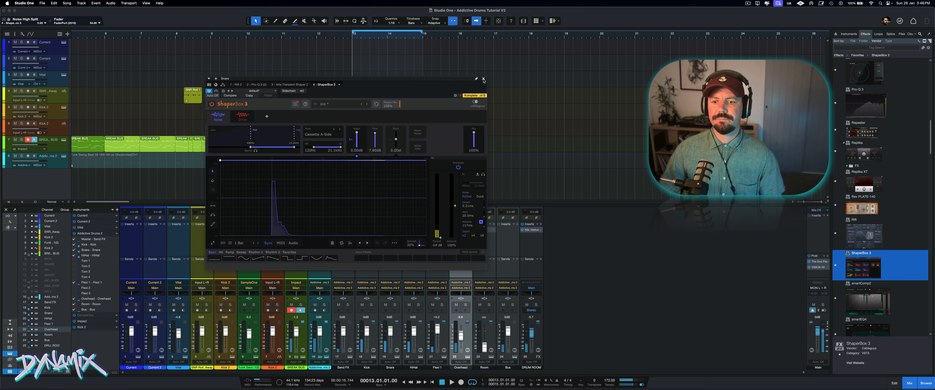
left_click(483, 79)
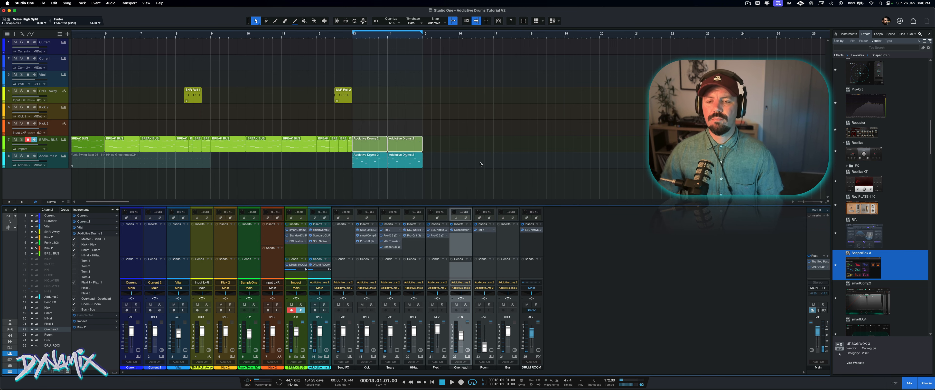
Step: Extend the loop to start at bar 11 and play the BREAK BUS section against the Addictive Drums 2 pattern
key("space")
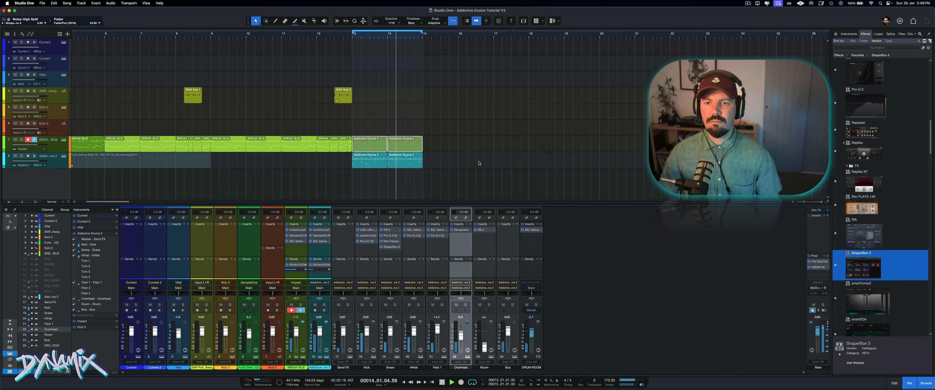
key("space")
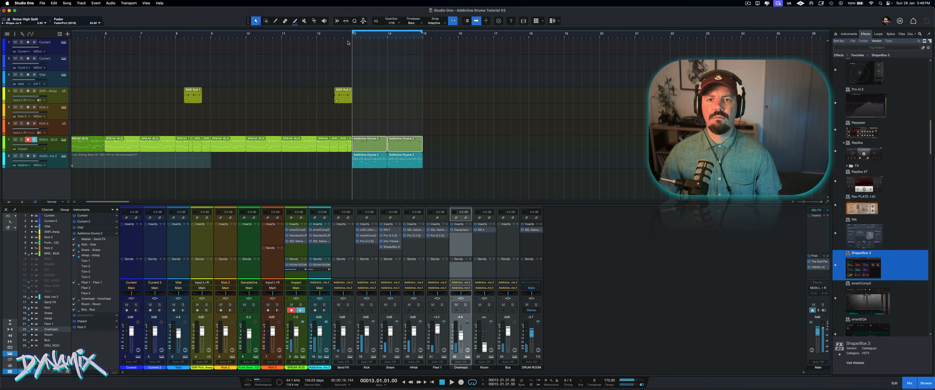
left_click(280, 37)
key("space")
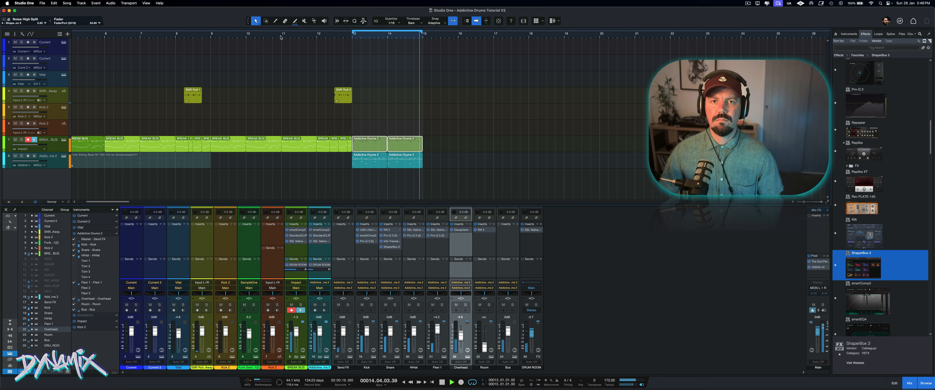
left_click(281, 38, "super")
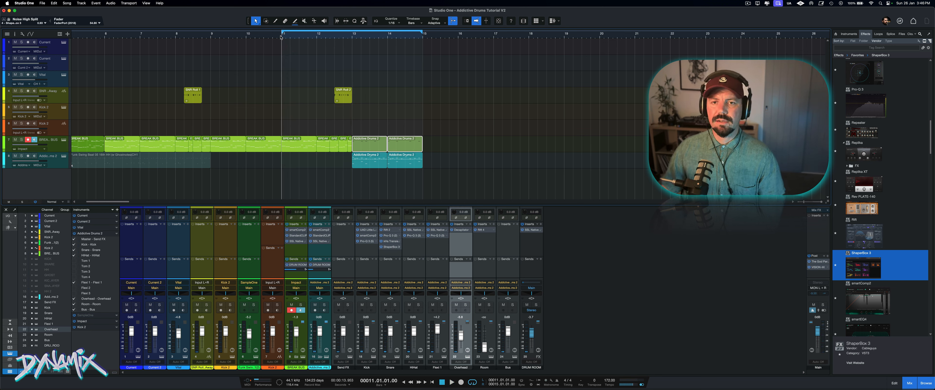
key("space")
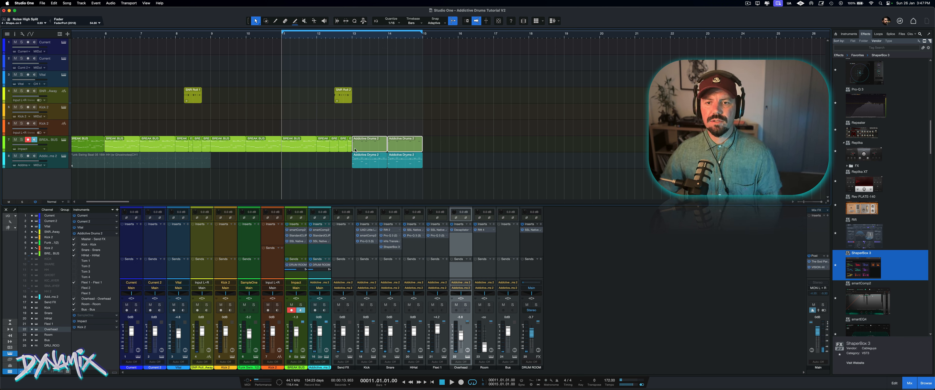
Step: Add a bus for the Addictive Drums 2 channel and name it AD DRUMS BUS
left_click(56, 162)
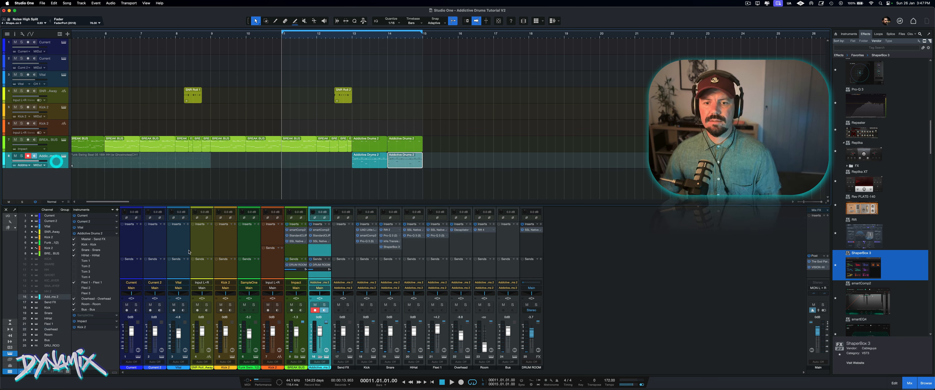
right_click(324, 250)
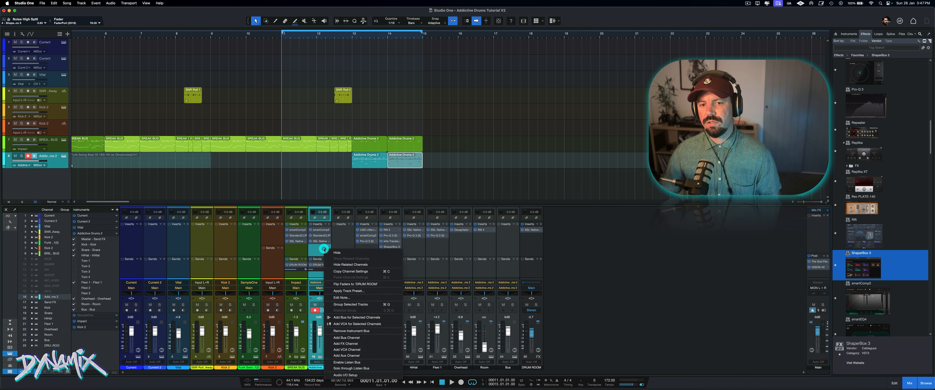
left_click(348, 317)
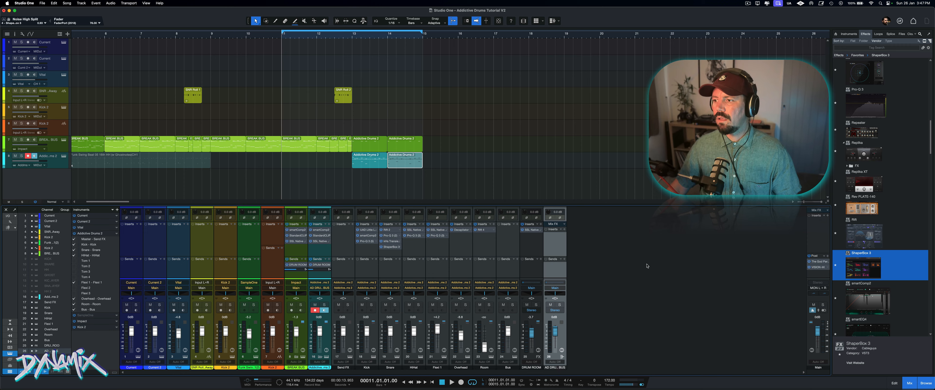
Step: Insert VBC FG-MU on the AD DRUMS BUS, compare it bypassed and active from bar 11, and return the playhead to bar 13
scroll(860, 182, "down", 5)
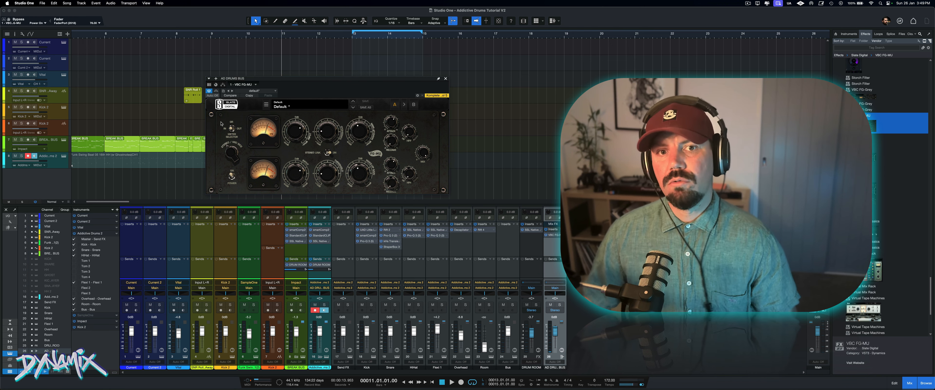
left_click(216, 91)
key("space")
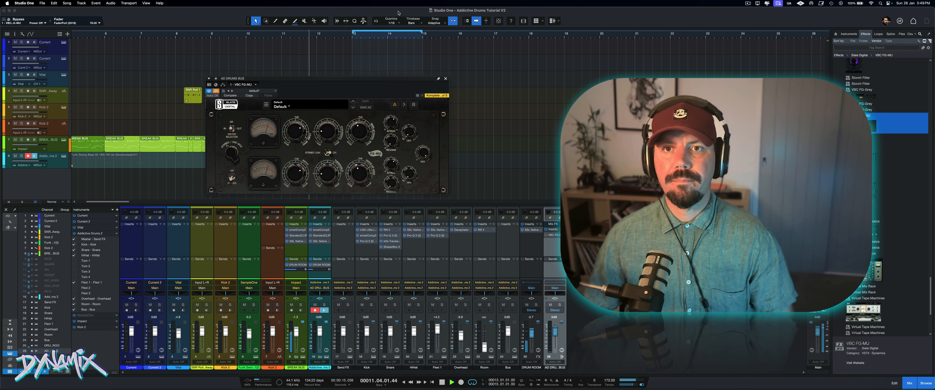
left_click(217, 91)
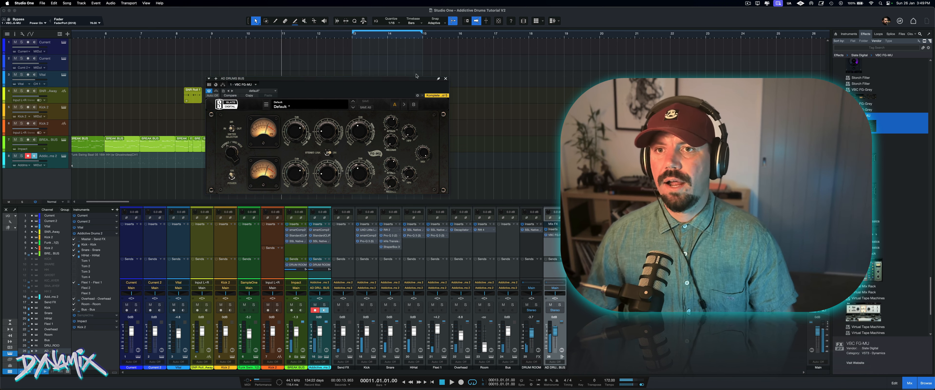
left_click(352, 34)
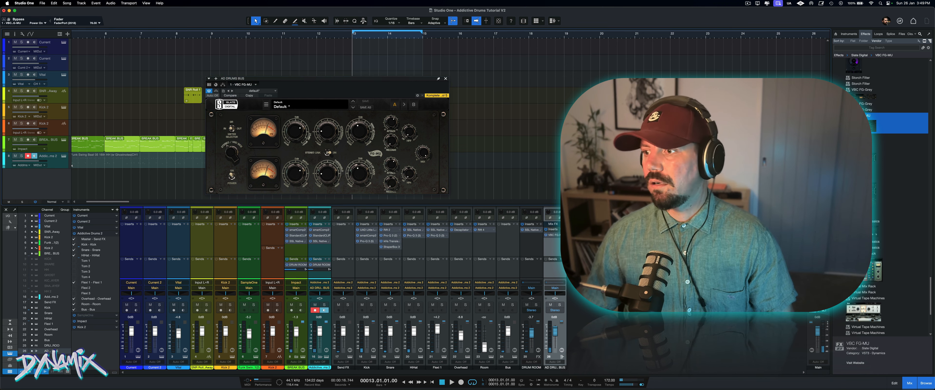
Step: Insert Virtual Mix Rack on the AD DRUMS BUS and load the FG-Stress module into its first slot
left_click_drag(864, 269, 556, 251)
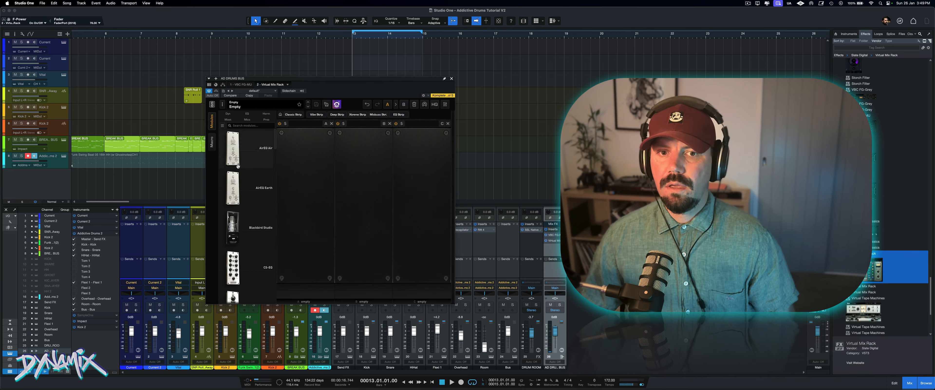
scroll(238, 166, "down", 3)
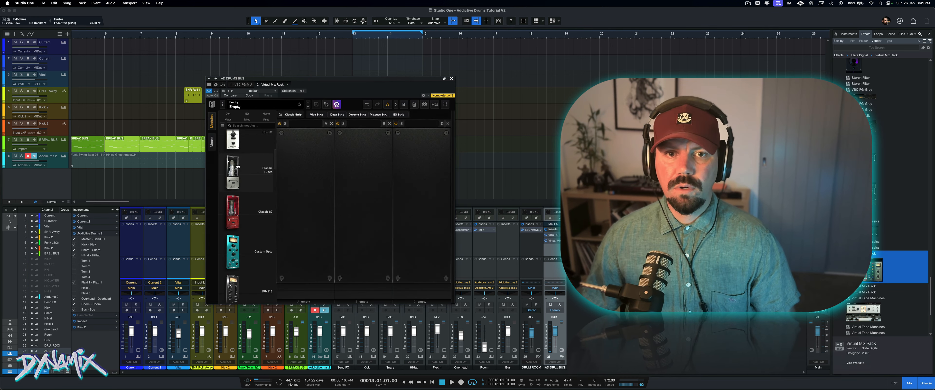
left_click(229, 114)
scroll(238, 194, "down", 5)
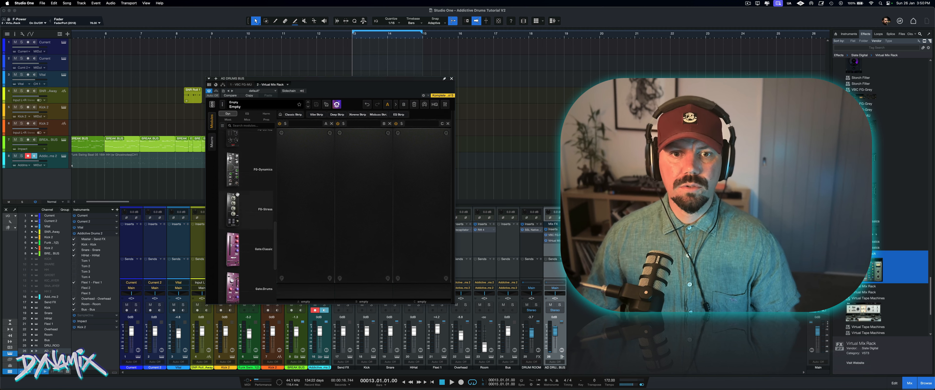
scroll(237, 194, "down", 2)
scroll(237, 194, "up", 3)
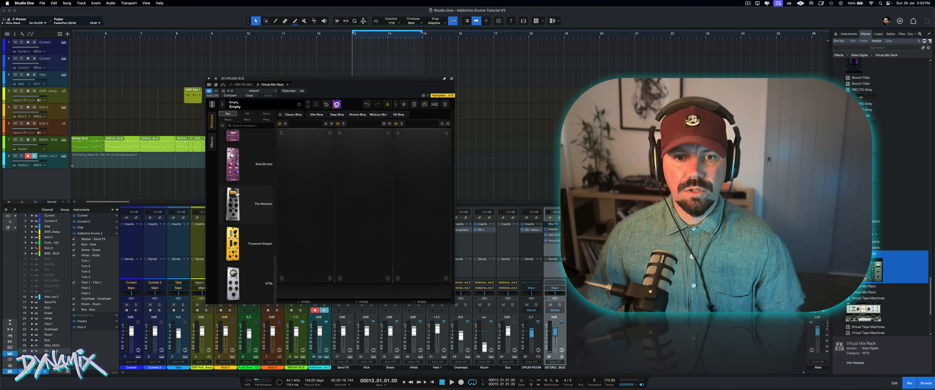
scroll(238, 196, "up", 1)
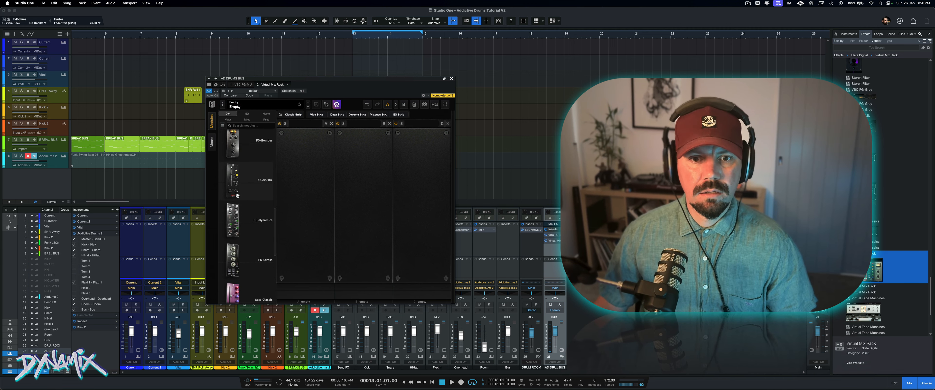
left_click_drag(233, 260, 308, 230)
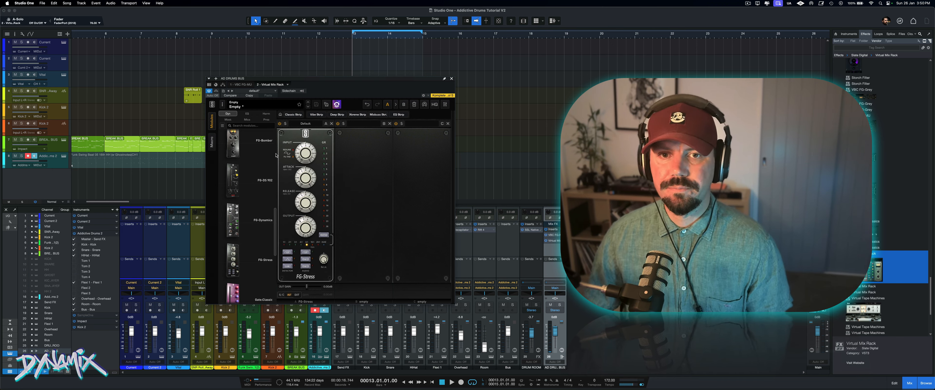
Step: Play the loop and adjust the input, release and attack of the FG-Stress compressor on the AD DRUMS BUS
key("space")
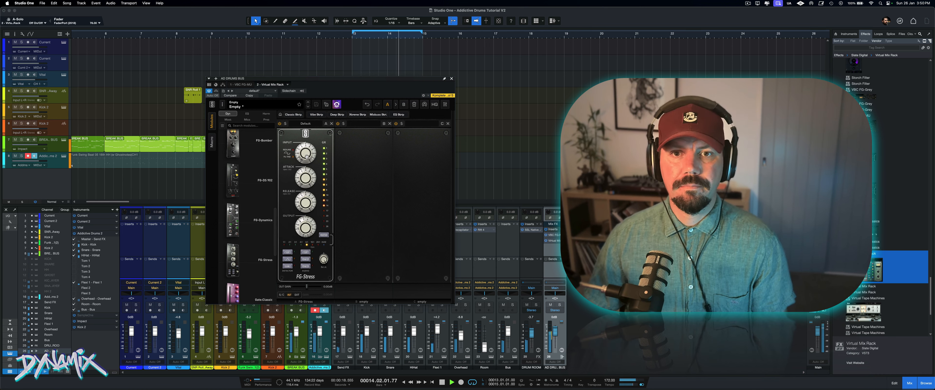
left_click_drag(307, 156, 309, 146)
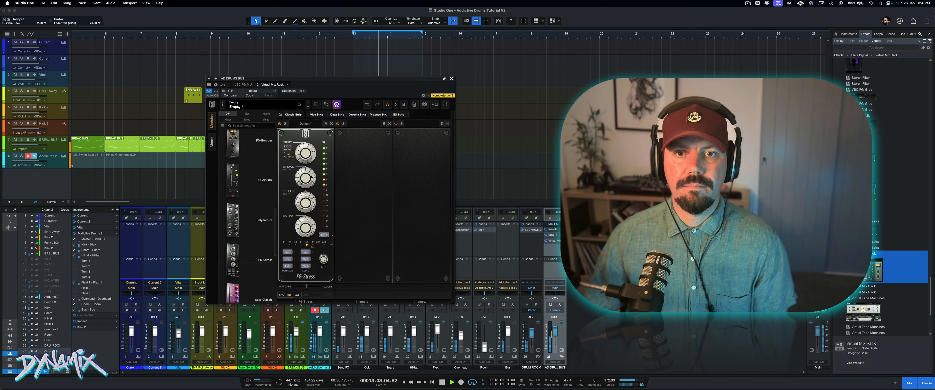
left_click_drag(312, 177, 307, 238)
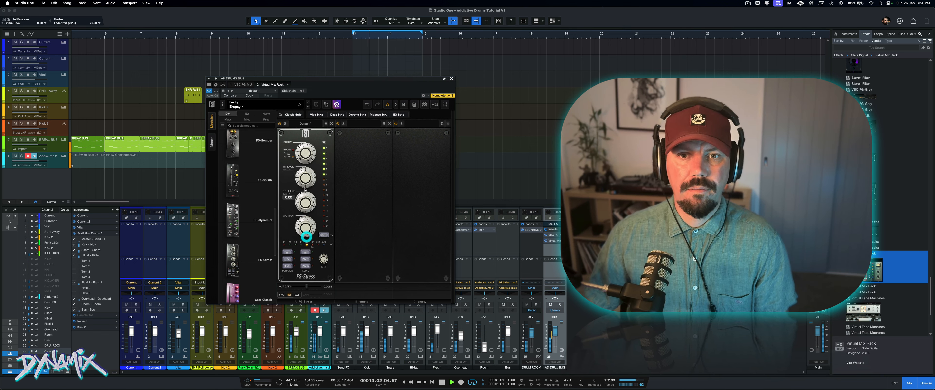
left_click_drag(310, 182, 312, 173)
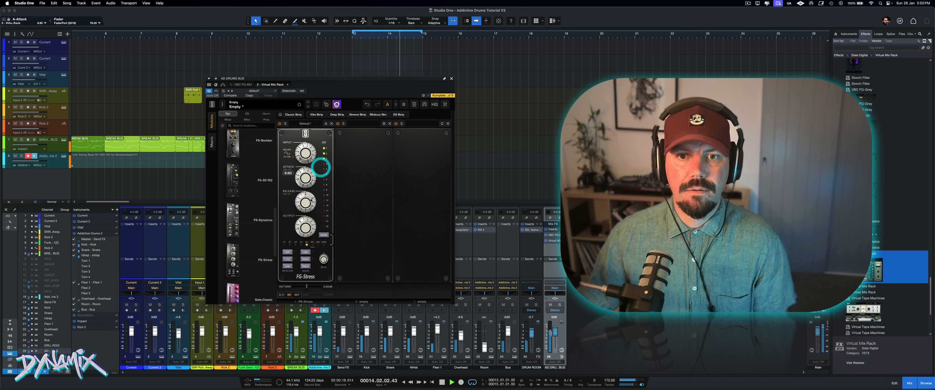
left_click_drag(312, 199, 322, 191)
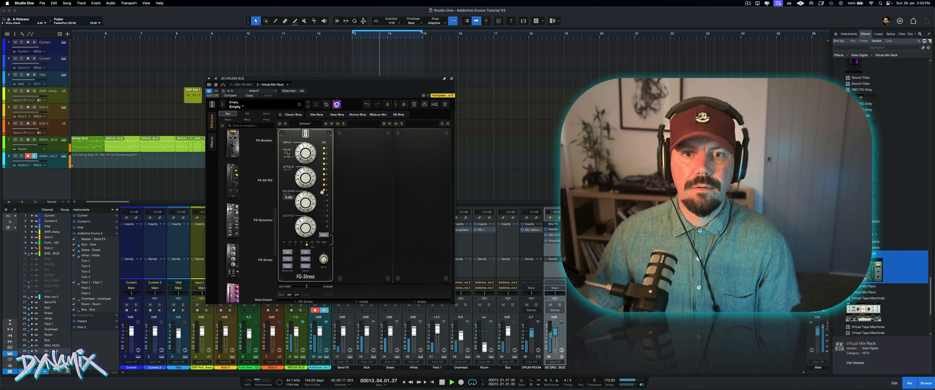
Step: Cycle through the FG-Stress compression ratios, including Nuke, and settle on a gentler ratio for the drums
left_click(324, 235)
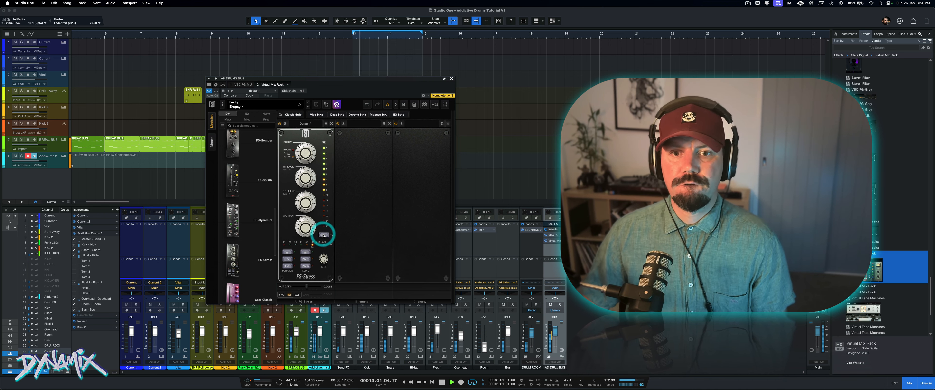
left_click(324, 235)
left_click(323, 234)
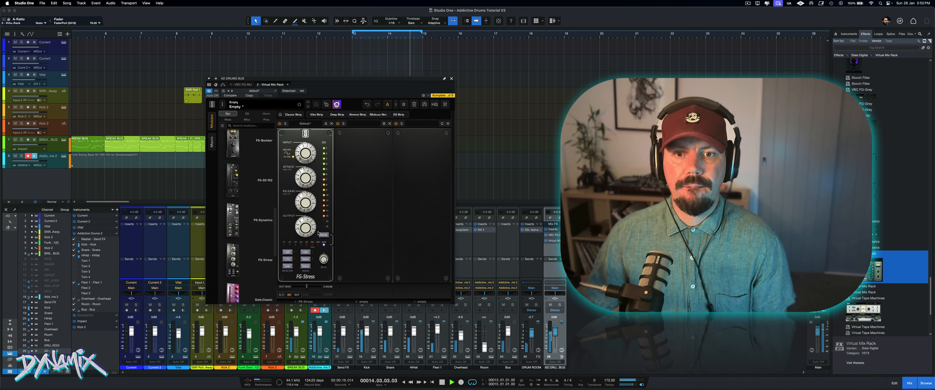
left_click(324, 234)
left_click(323, 235)
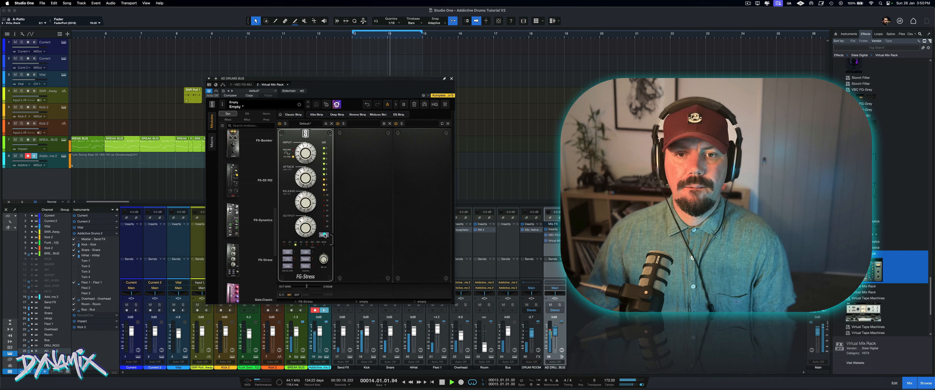
left_click(324, 235)
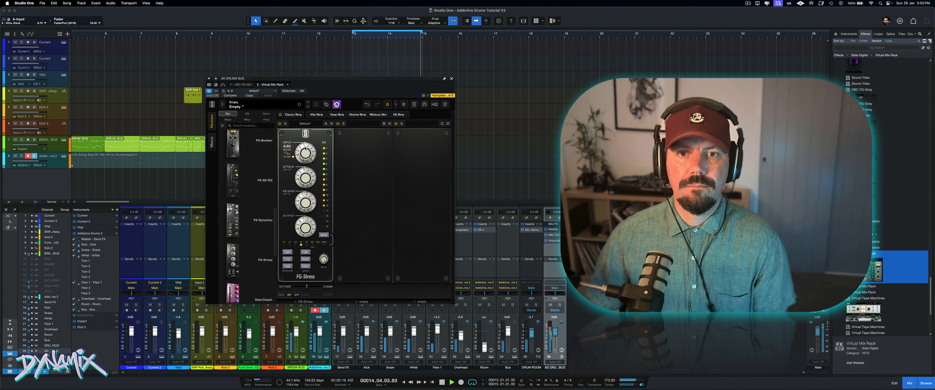
Step: Fine-tune the FG-Stress input, lower its Mix for parallel compression, and stop playback
left_click_drag(305, 146, 305, 148)
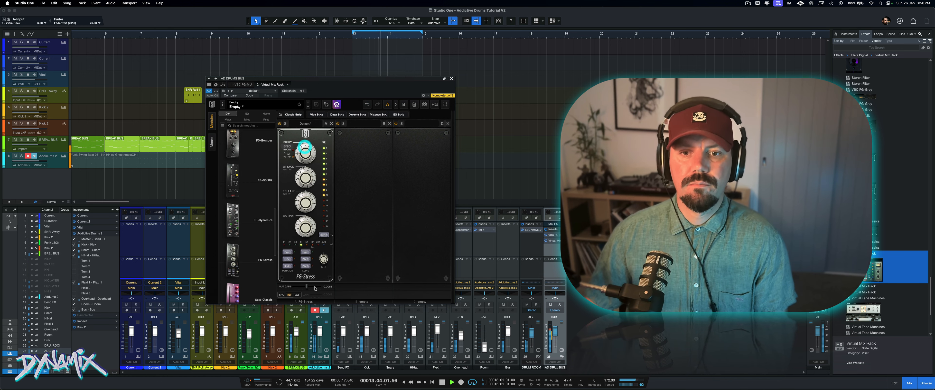
left_click_drag(324, 259, 321, 300)
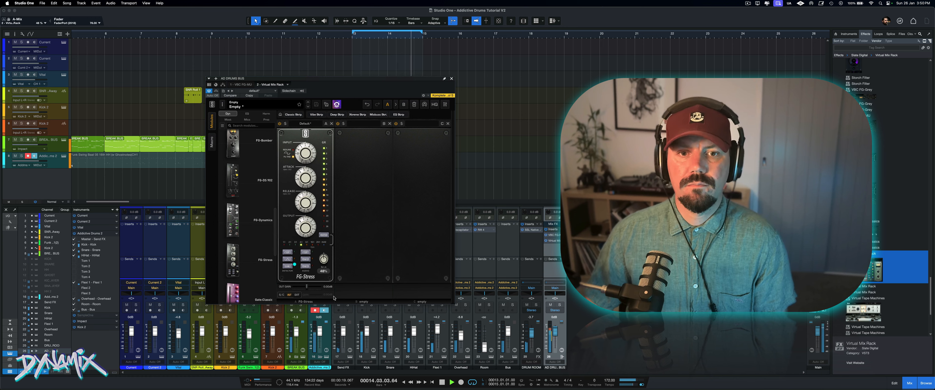
key("space")
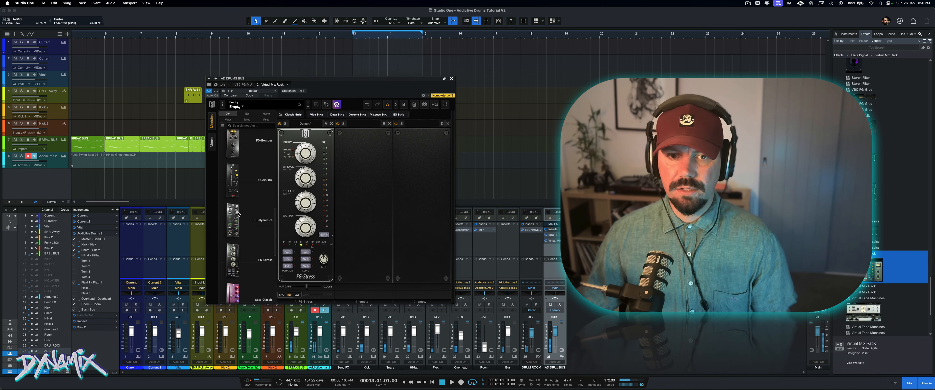
Step: Find the Revival module among the Virtual Mix Rack modules and load it into the second slot after FG-Stress
scroll(238, 214, "up", 3)
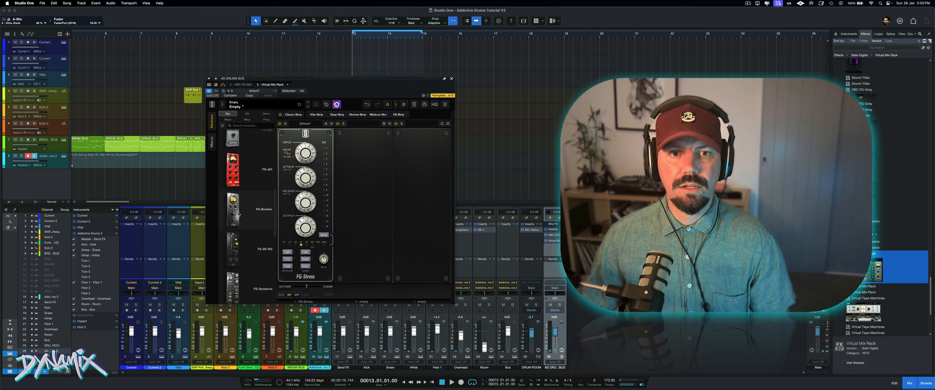
scroll(238, 213, "up", 5)
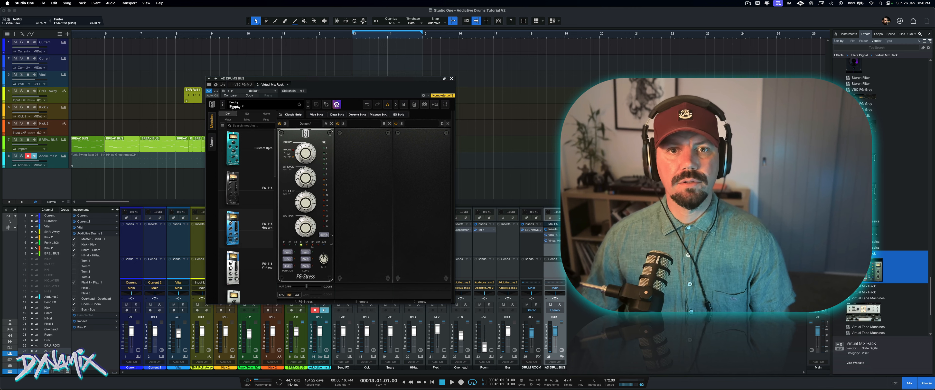
left_click(231, 114)
scroll(240, 181, "down", 7)
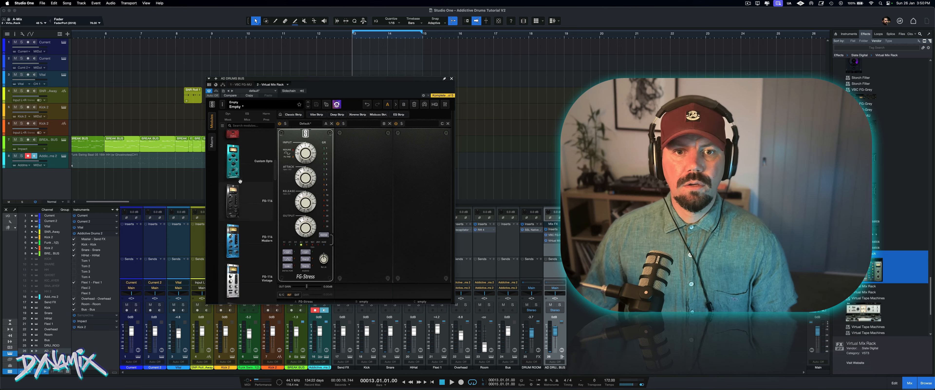
scroll(239, 181, "down", 10)
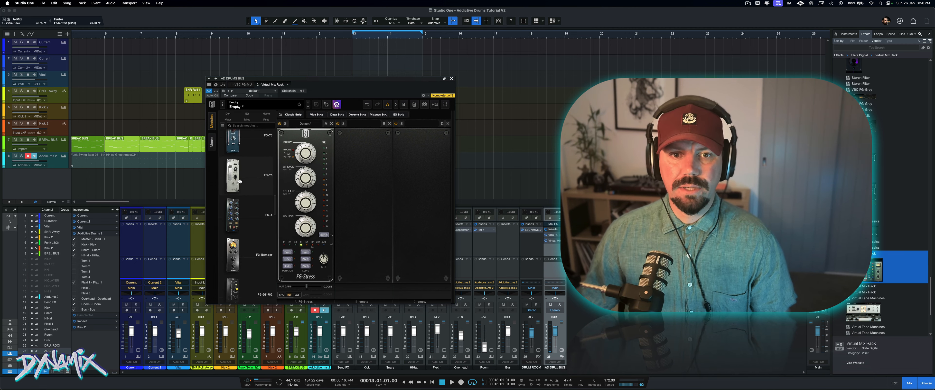
scroll(240, 181, "down", 8)
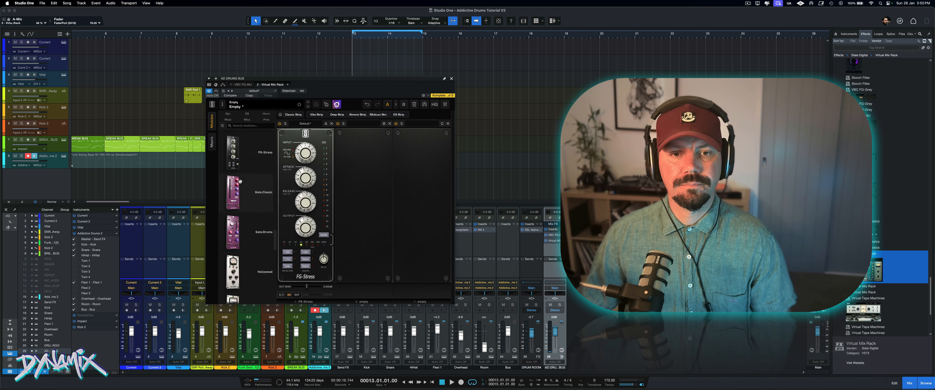
scroll(240, 181, "down", 6)
left_click_drag(232, 216, 353, 212)
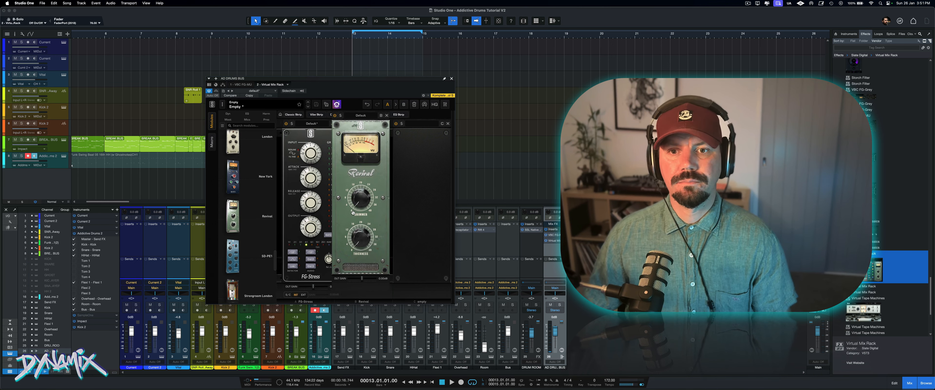
Step: Adjust Revival's Thickness and Shimmer while the loop plays, and stop playback
key("space")
left_click_drag(373, 245, 374, 239)
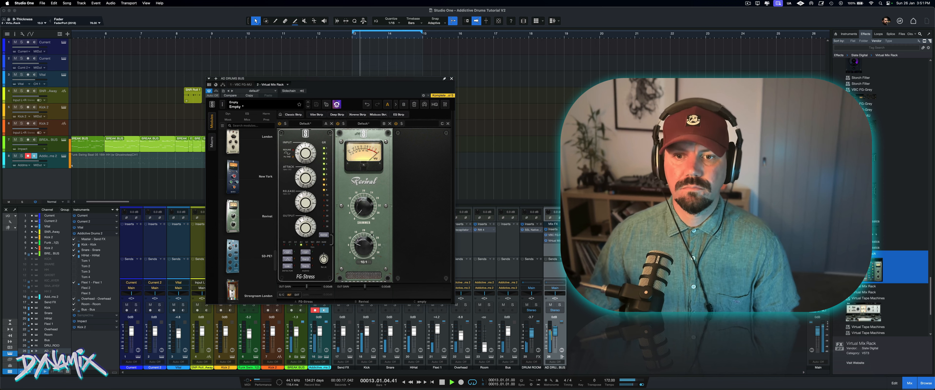
left_click_drag(364, 205, 369, 176)
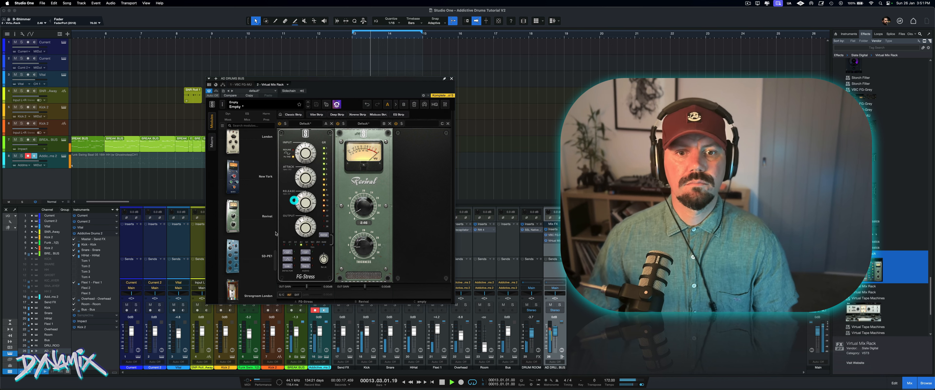
key("space")
Step: Load the New York module into the third slot of Virtual Mix Rack
scroll(239, 206, "up", 2)
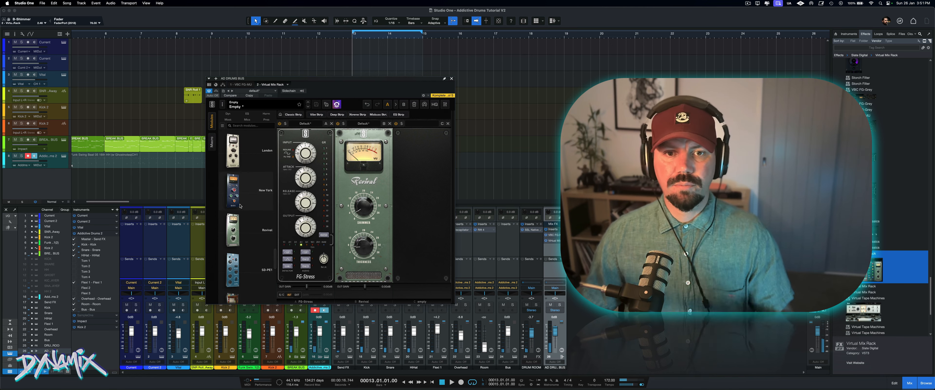
mouse_move(240, 206)
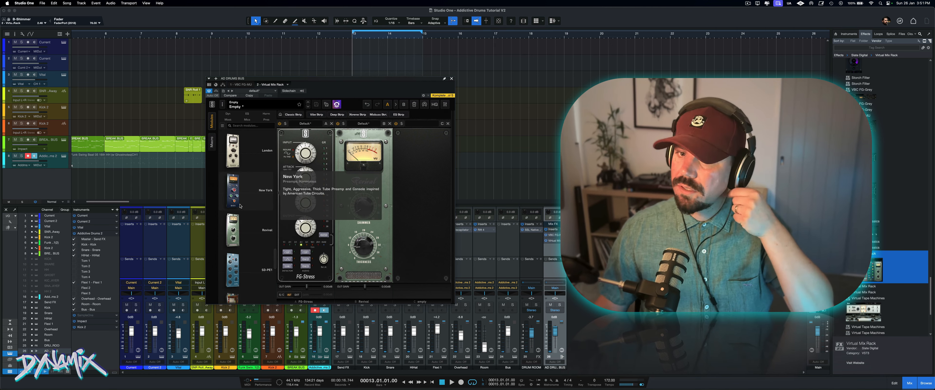
left_click_drag(240, 205, 400, 196)
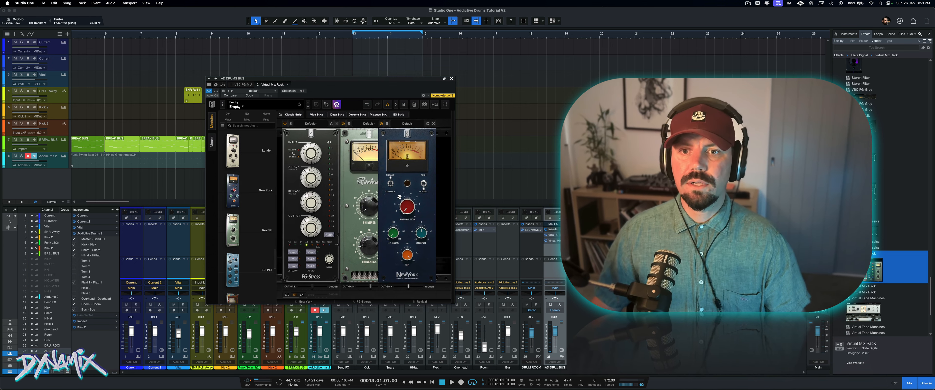
Step: Play the loop, compare New York's Color settings, adjust its Saturation and Mix, and close the plug-in window
key("space")
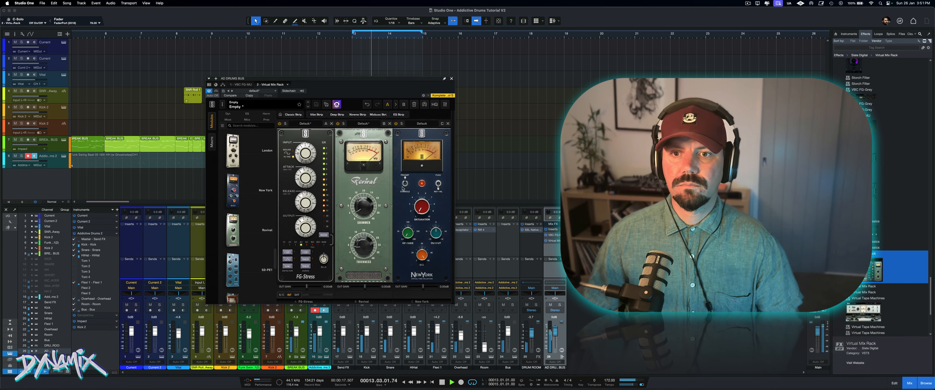
left_click(438, 185)
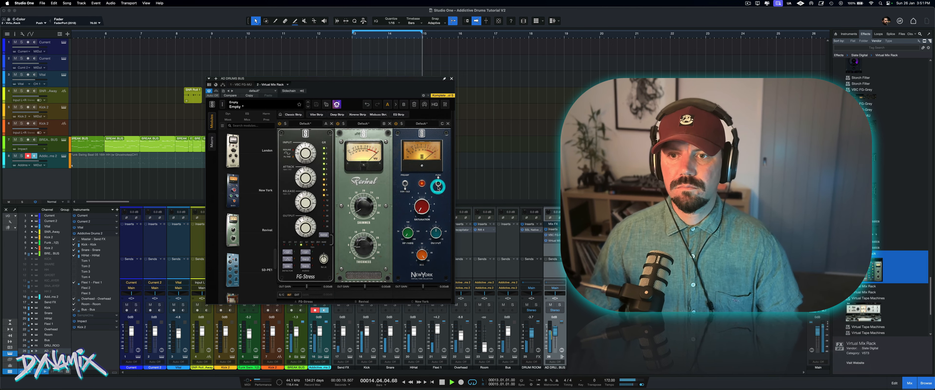
left_click(438, 185)
mouse_move(423, 207)
left_mouse_down()
mouse_move(436, 168)
mouse_move(429, 209)
left_mouse_up()
left_click_drag(423, 255, 413, 316)
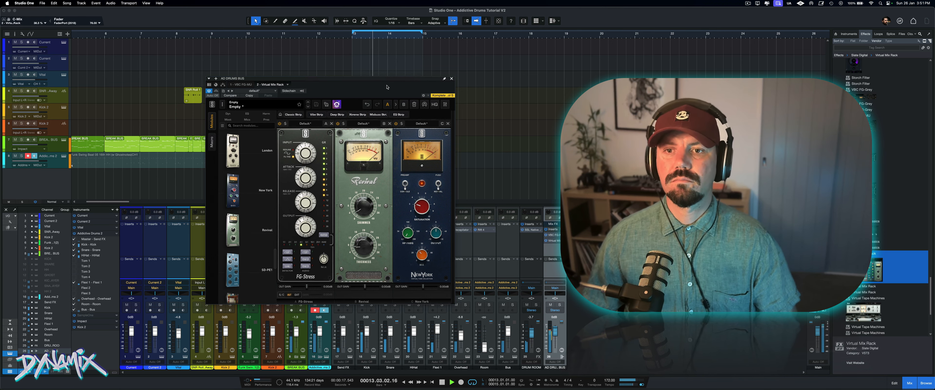
left_click(452, 79)
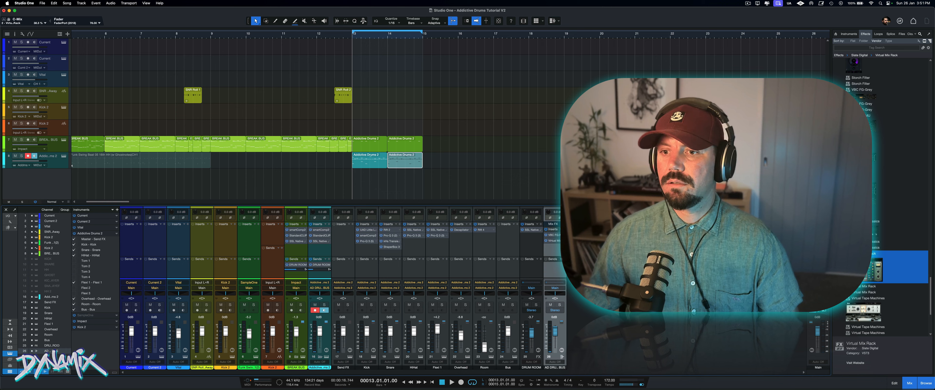
Step: Reopen Virtual Mix Rack on the AD DRUMS BUS, search the modules for "trim", and load Trimmer into the fourth slot
left_click(555, 241)
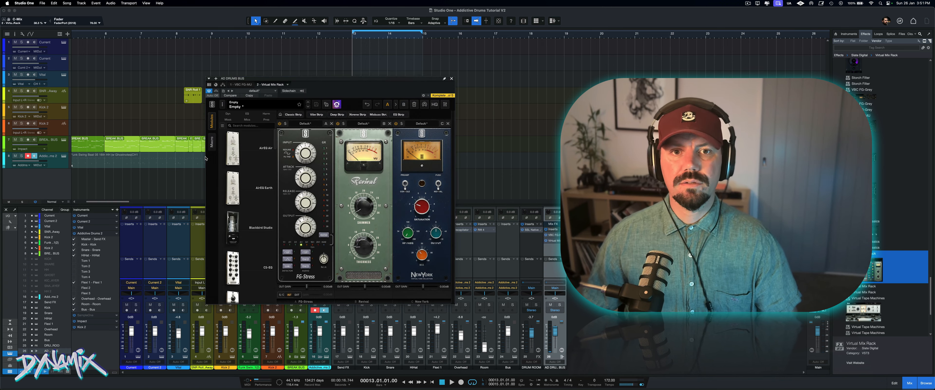
type("trim")
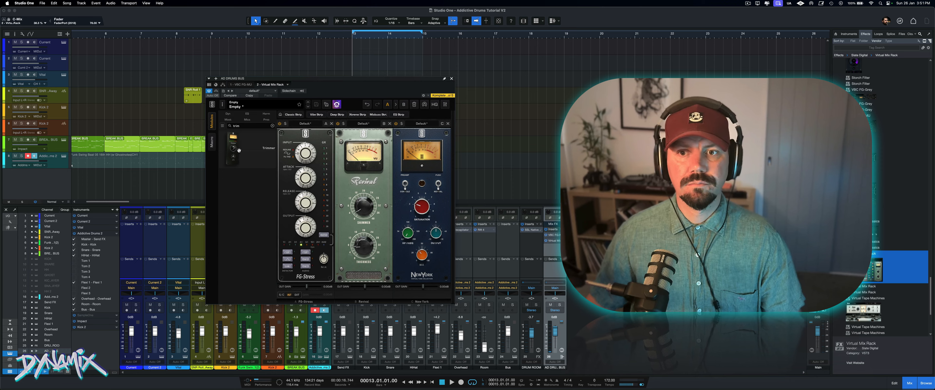
left_click_drag(238, 144, 486, 218)
Step: Lower the Trimmer's output level while the loop plays, then close the rack and stop playback
key("space")
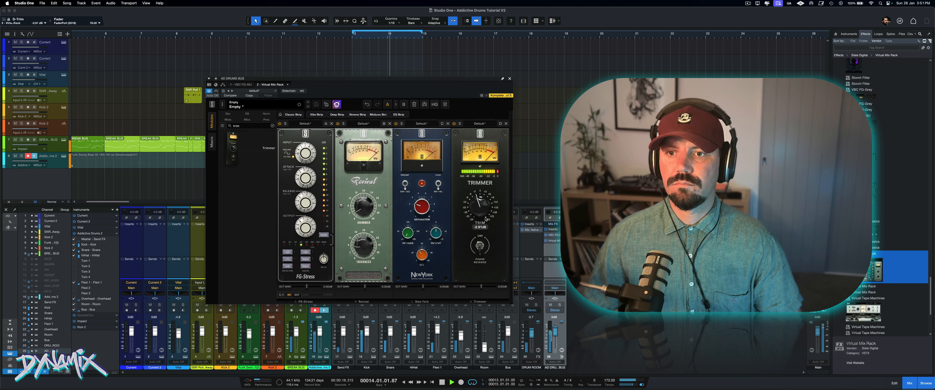
left_click(510, 78)
key("space")
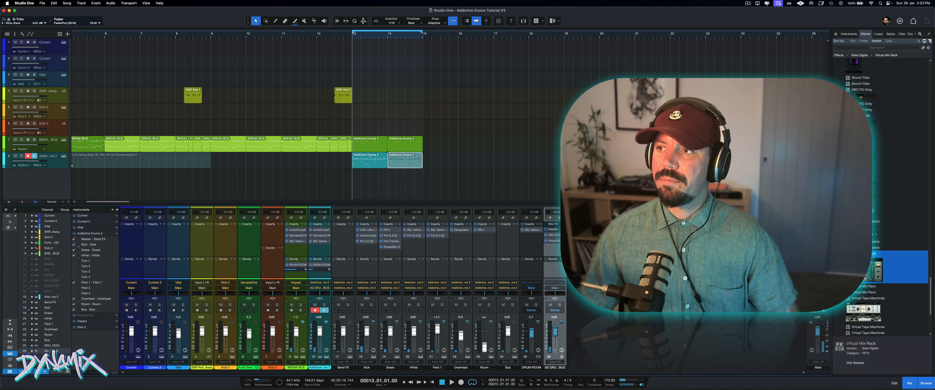
Step: Insert StandardCLIP from the favorite effects after Virtual Mix Rack on the AD DRUMS BUS and play the loop through it
left_click(868, 308)
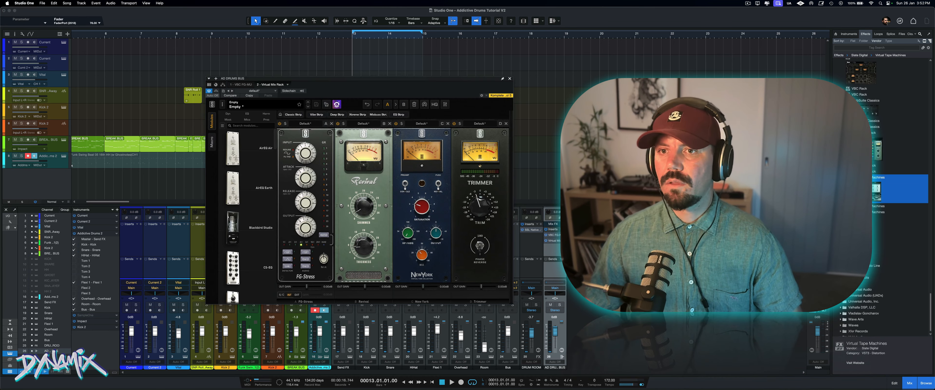
left_click(508, 78)
scroll(882, 196, "up", 15)
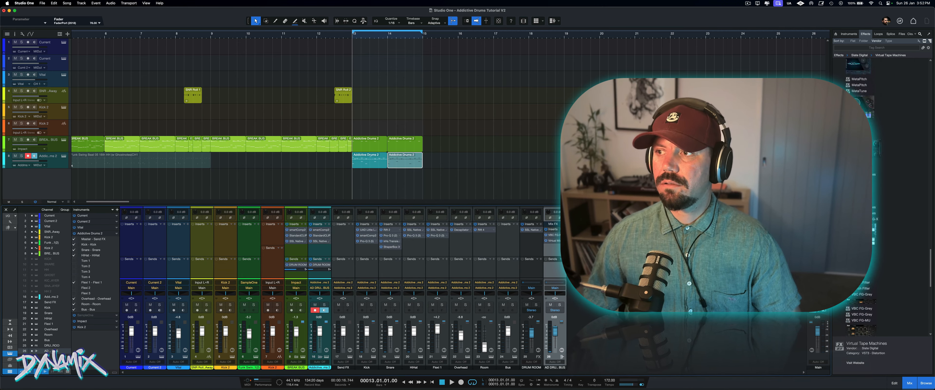
scroll(882, 196, "up", 10)
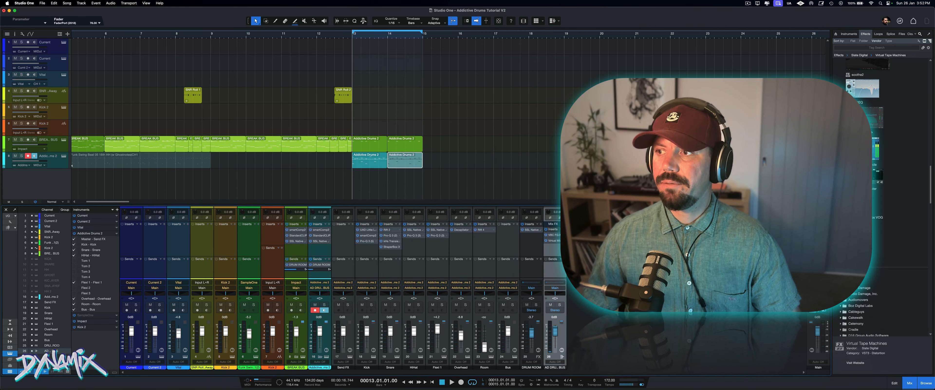
scroll(872, 232, "up", 5)
left_click_drag(868, 240, 556, 246)
key("space")
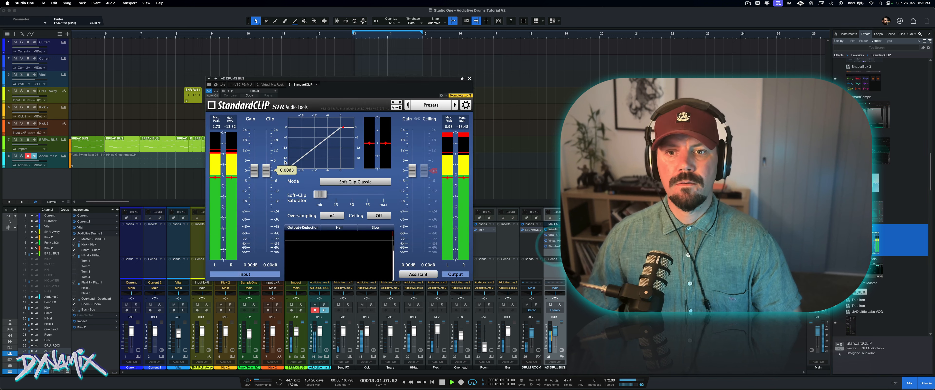
Step: Turn on StandardCLIP's output ceiling and set its mode to Hard Clip after trying Soft Clip Pro with slight saturation
left_click(378, 215)
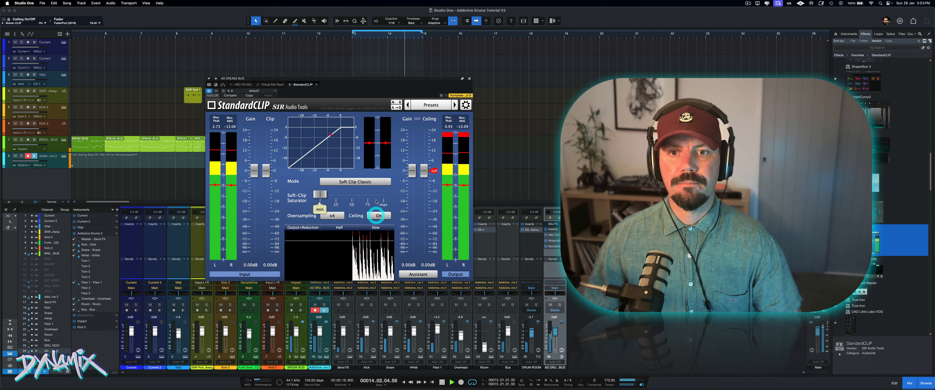
left_click(354, 182)
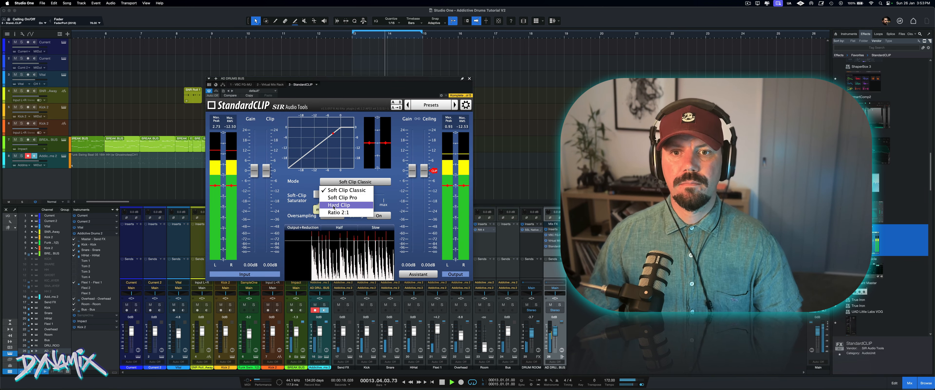
left_click(334, 197)
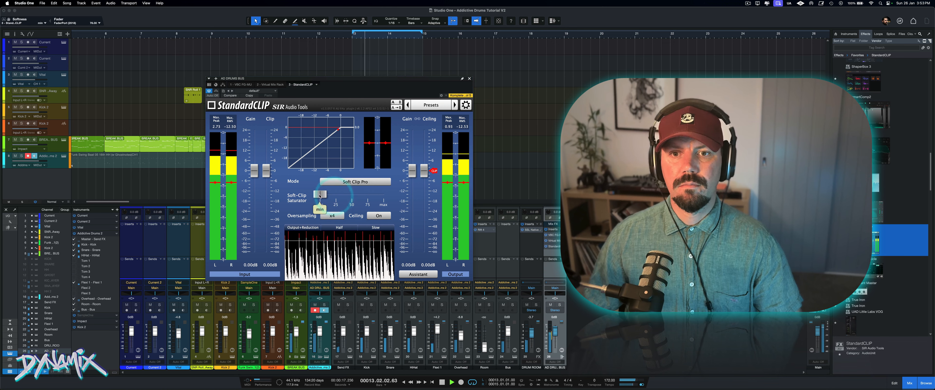
mouse_move(320, 196)
left_mouse_down()
mouse_move(337, 195)
mouse_move(324, 196)
left_mouse_up()
left_click(332, 181)
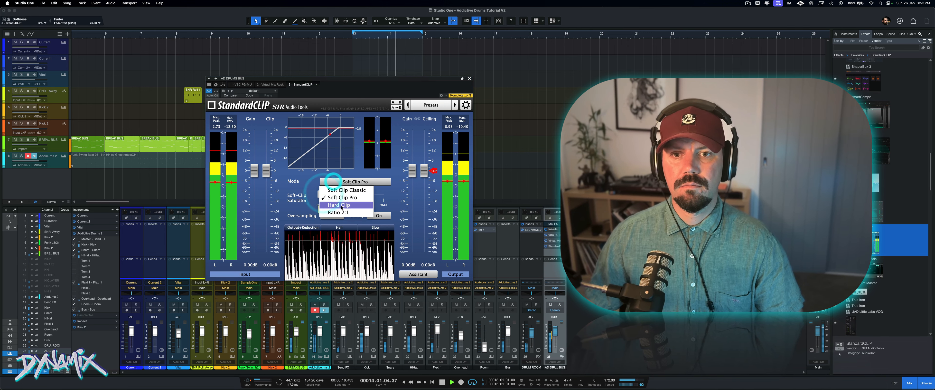
left_click(341, 205)
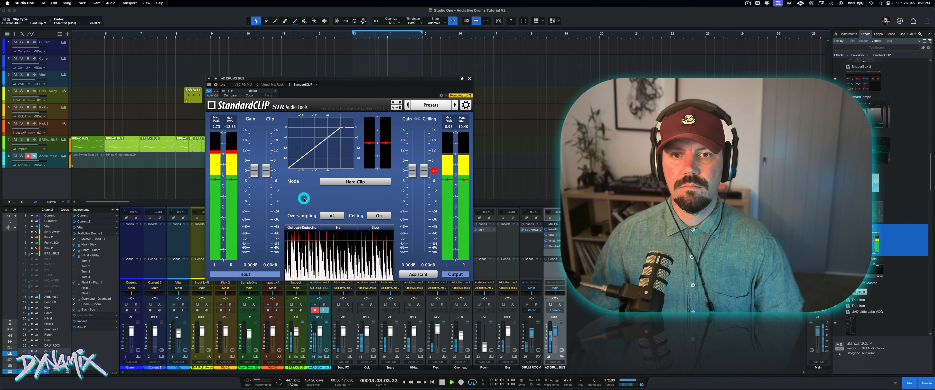
Step: Lower StandardCLIP's Clip level to -2.80 dB while the loop plays and stop playback
left_click_drag(266, 174, 267, 177)
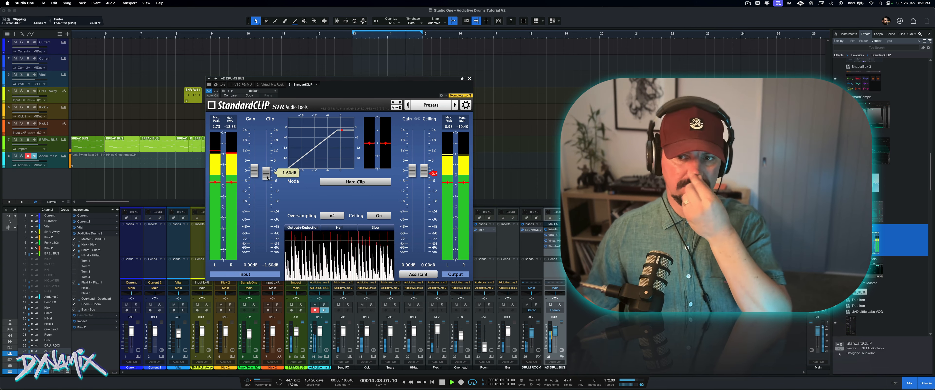
left_click_drag(268, 177, 267, 180)
key("space")
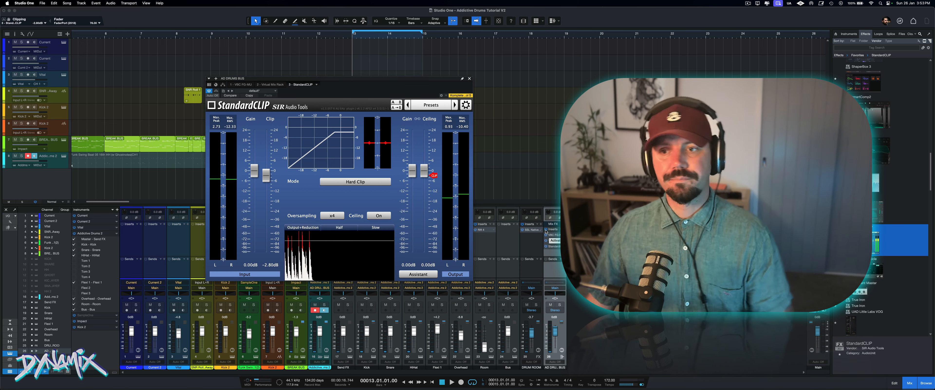
Step: Play the loop, compare the AD DRUMS BUS with its inserts bypassed and active, close StandardCLIP's window, and stop playback
key("space")
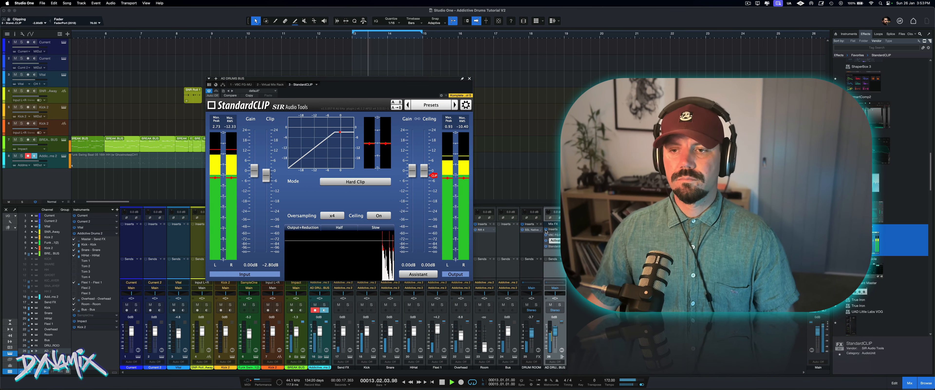
left_click(546, 231)
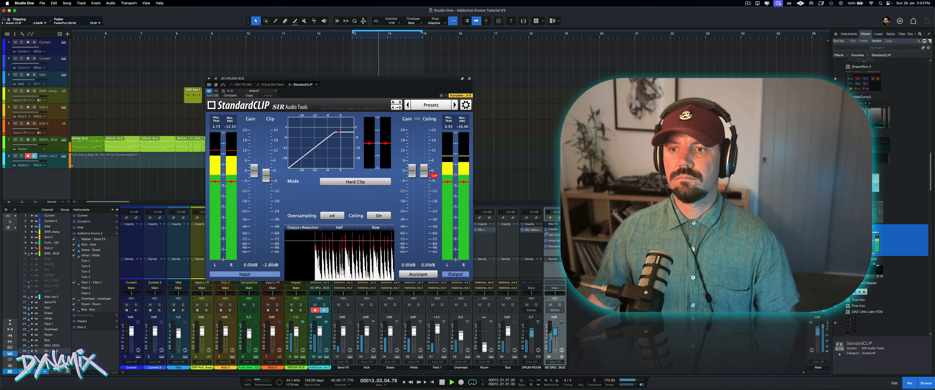
left_click(546, 231)
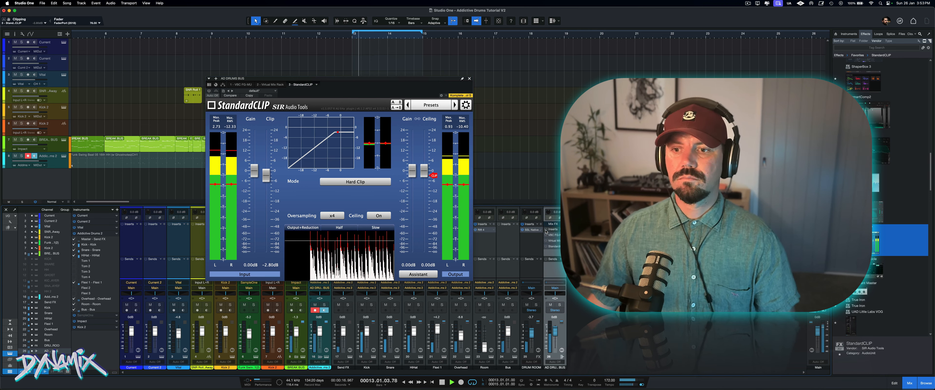
left_click(546, 231)
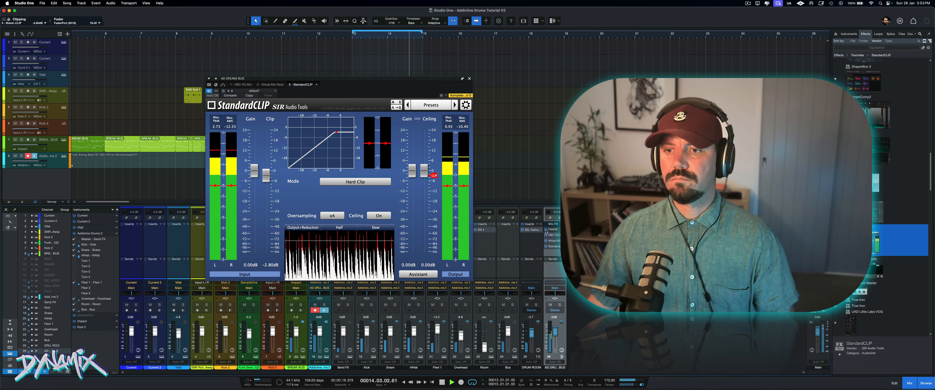
left_click(546, 231)
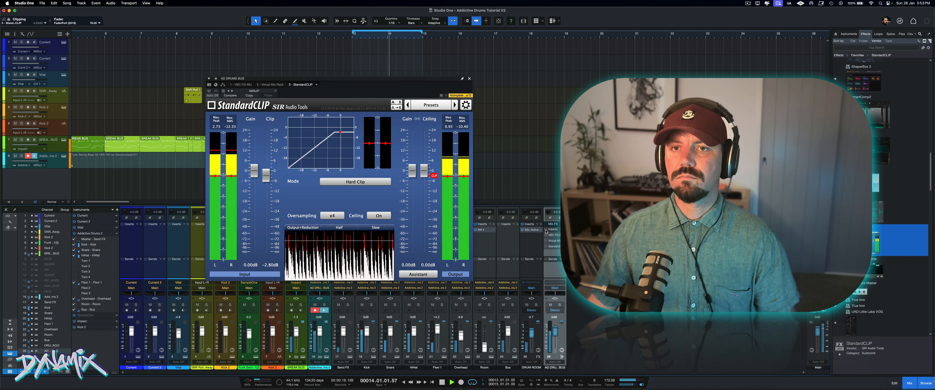
left_click(546, 230)
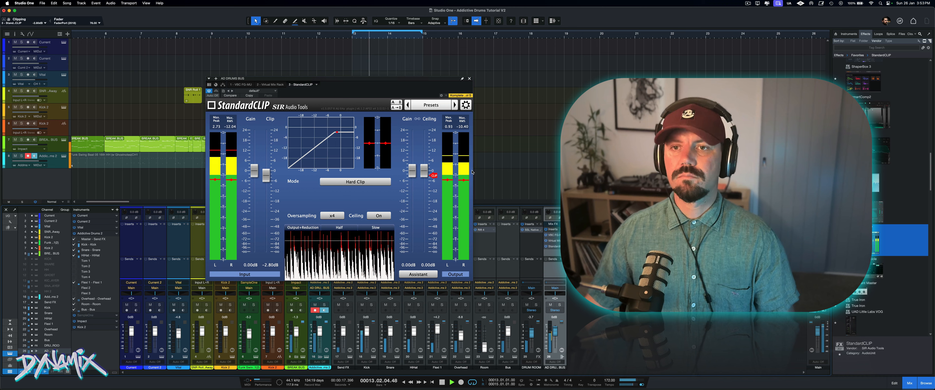
left_click(469, 79)
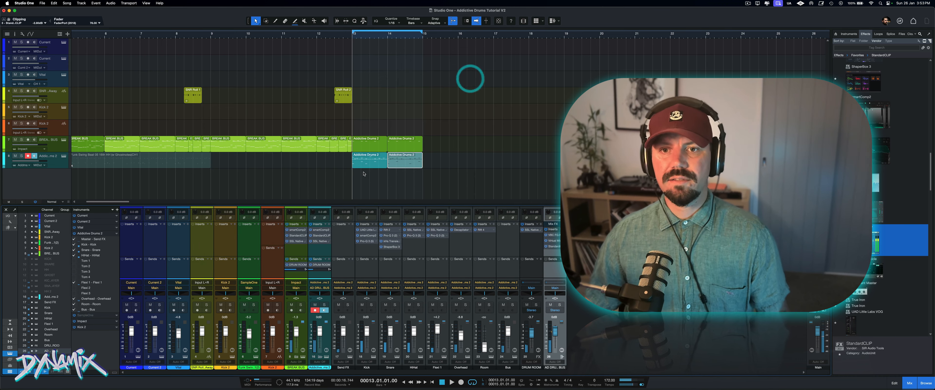
key("space")
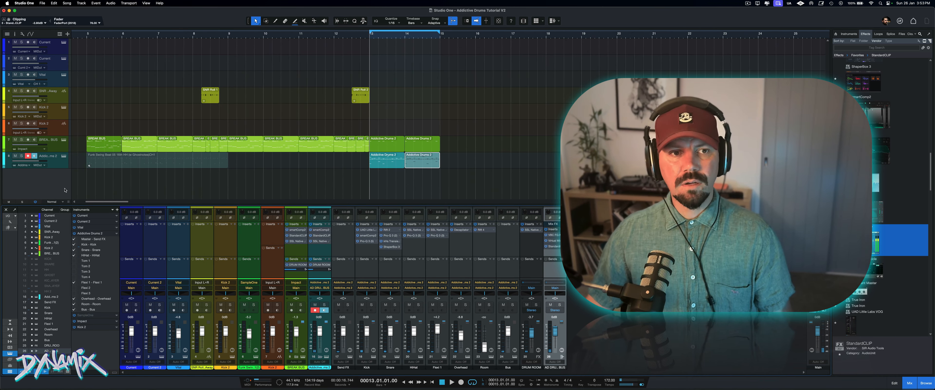
Step: Add a stereo audio track below the Addictive Drums 2 track and set its input to the AD DRUMS BUS
right_click(55, 181)
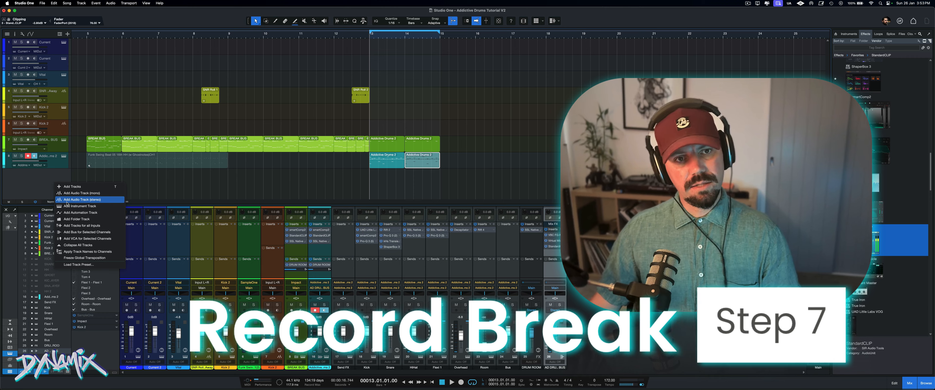
left_click(68, 200)
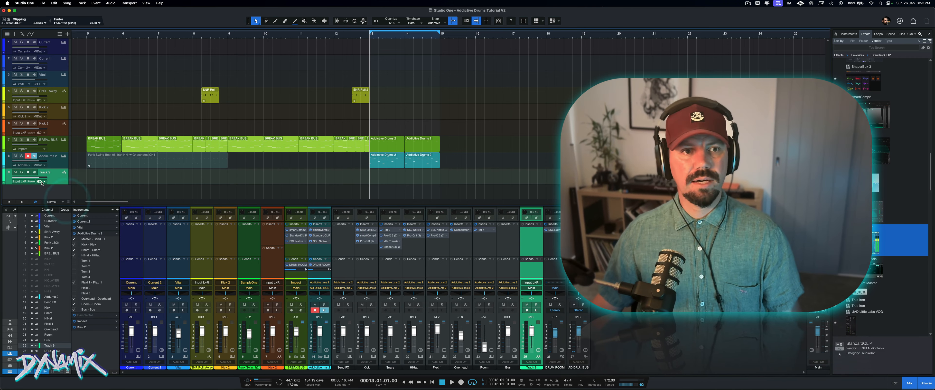
left_click(24, 181)
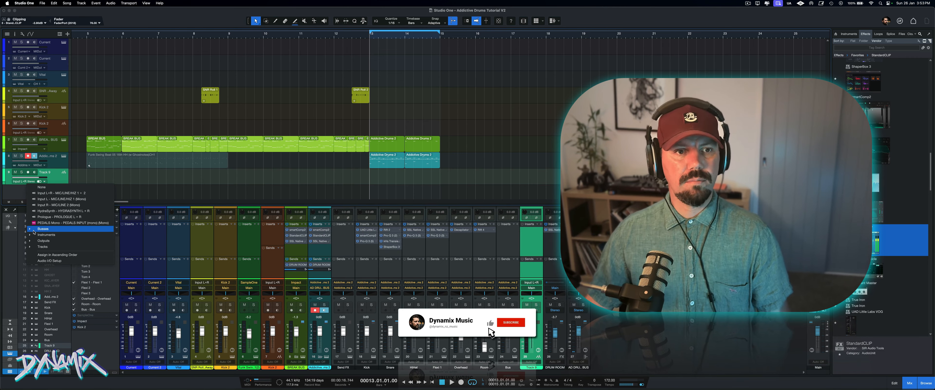
left_click(43, 229)
left_click(42, 258)
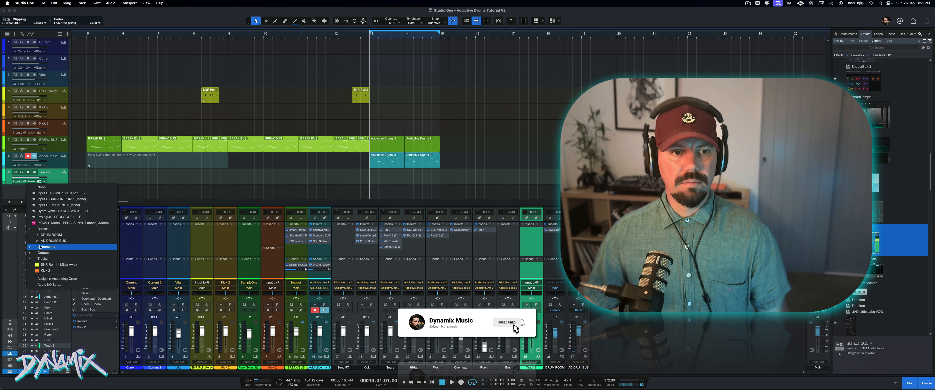
left_click(48, 240)
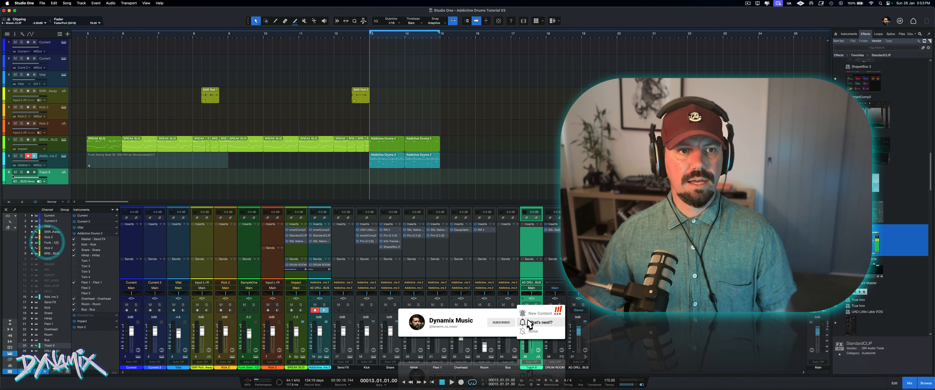
Step: Arm the new audio track, disarm the Addictive Drums 2 track, and record the processed break from bar 13 to bar 15
left_click(28, 172)
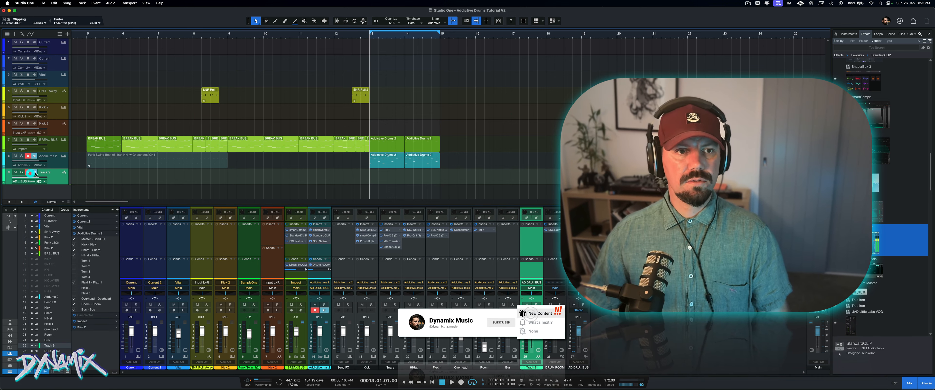
left_click(28, 155)
key("KP_Multiply")
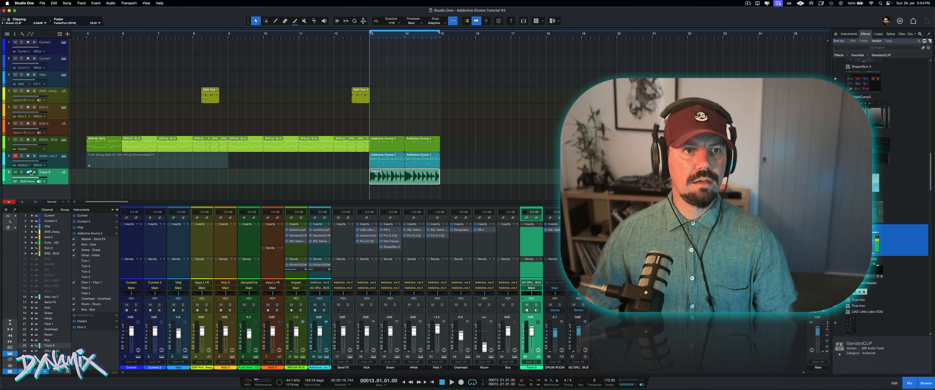
Step: Play the recorded break from bar 13 and the chopped version from bar 15, stopping playback after each
key("space")
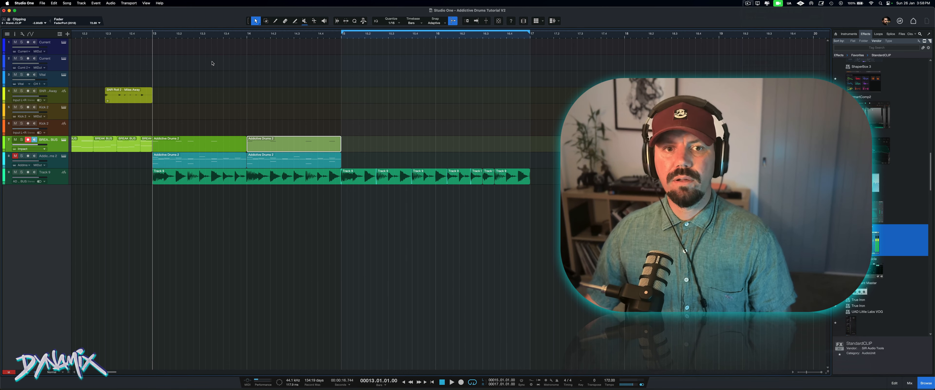
key("space")
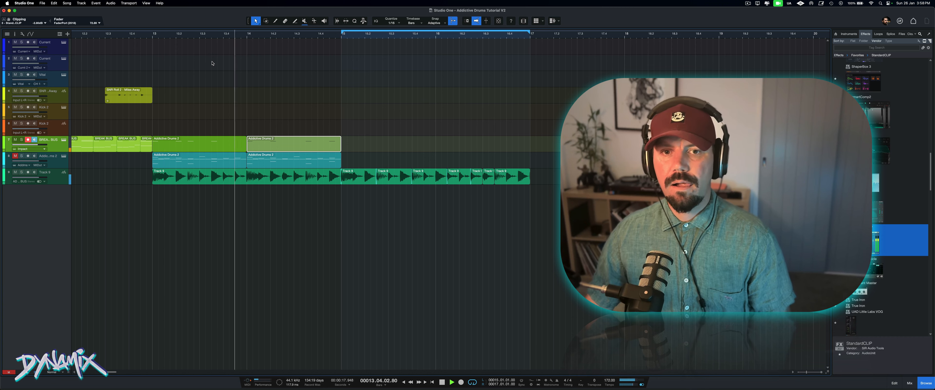
key("space")
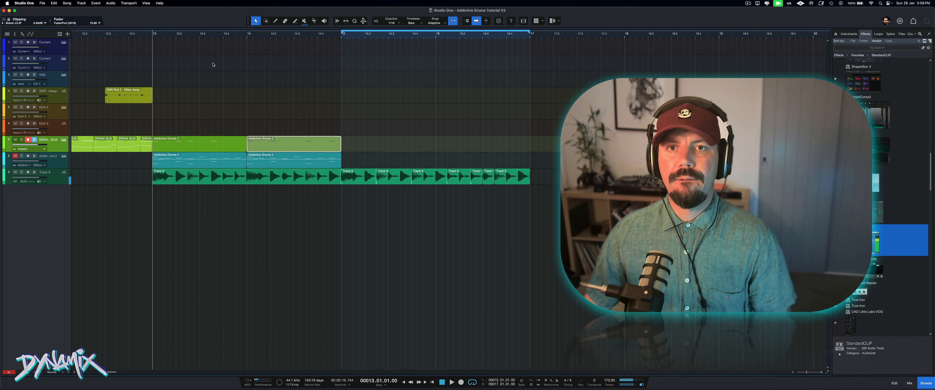
left_click(342, 37)
key("space")
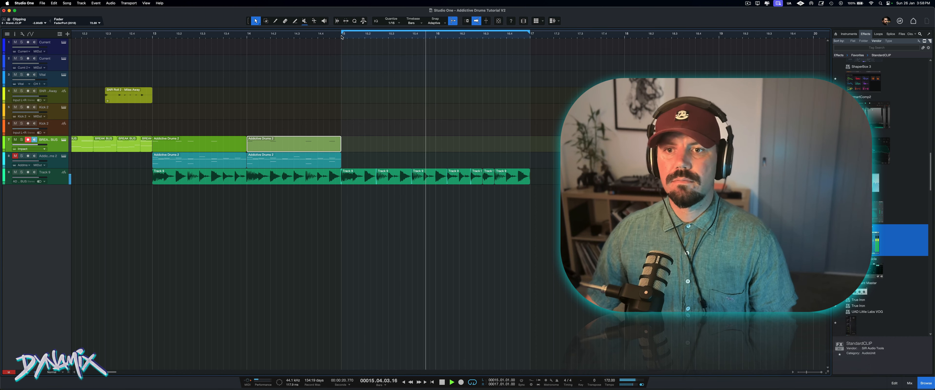
key("space")
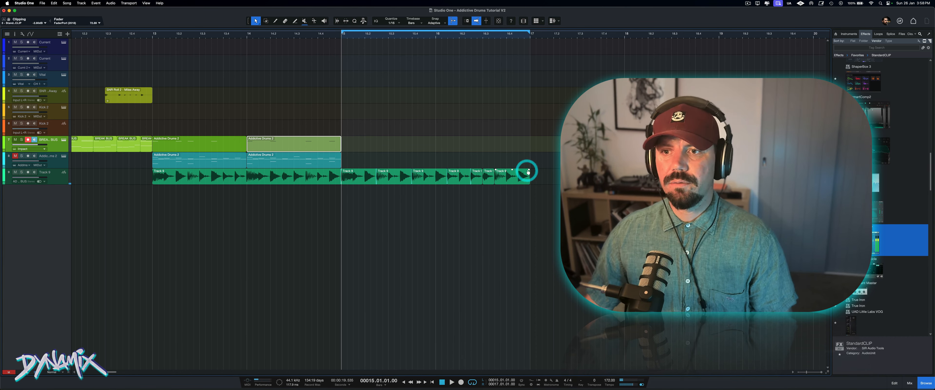
Step: Copy the second Addictive Drums 2 event on the BREAK BUS track to bar 15, above the chopped audio
left_click_drag(528, 172, 526, 172)
left_click(409, 144)
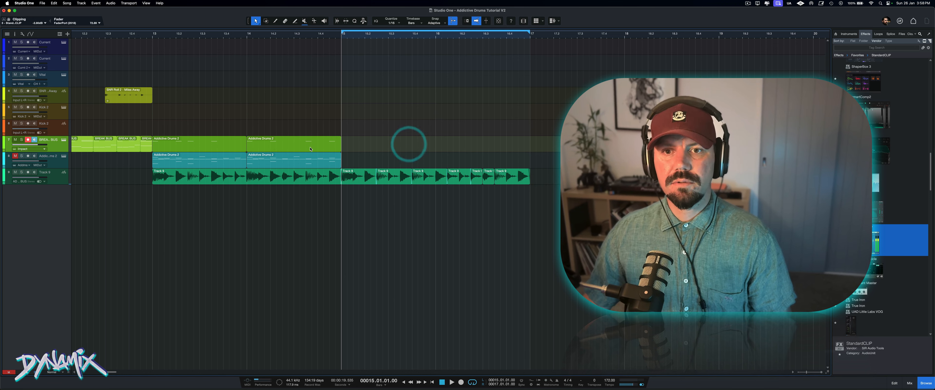
left_click_drag(309, 147, 400, 148)
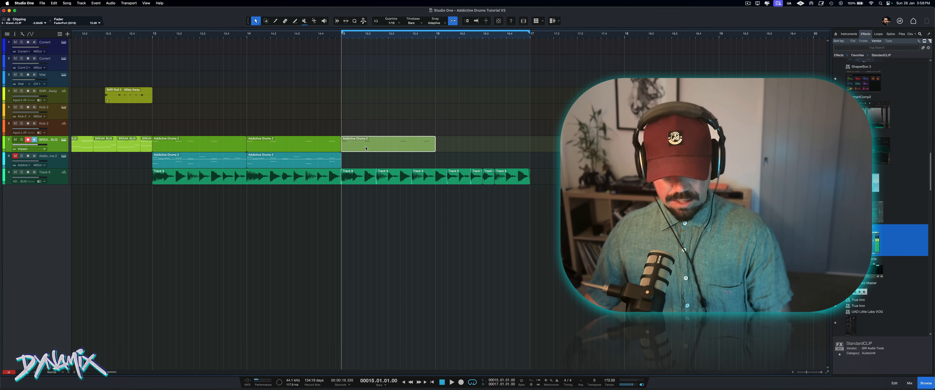
Step: Split the copied event into eighth-note slices and delete the second slice and the long remainder
key("2")
key("3")
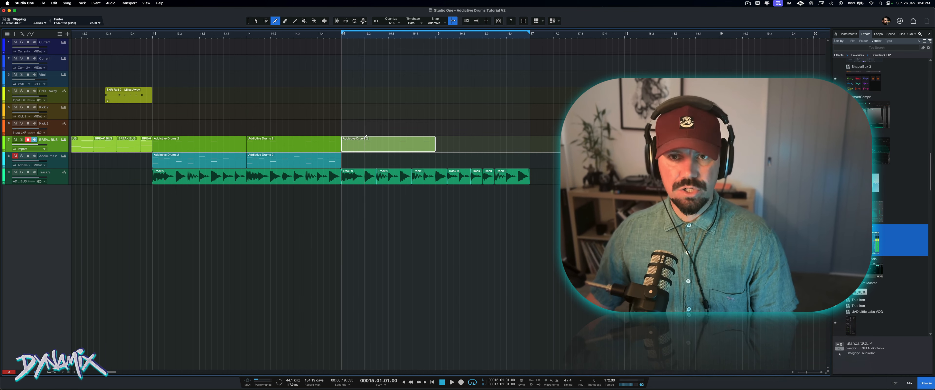
left_click(355, 139)
left_click(365, 139)
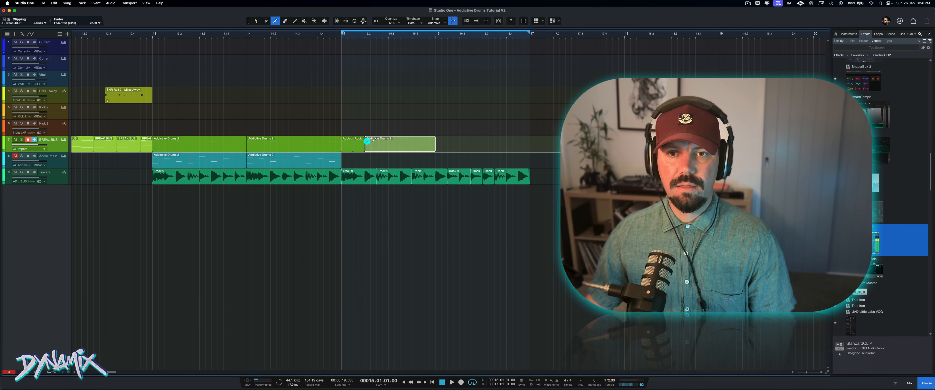
left_click(377, 139)
key("1")
left_click(361, 147)
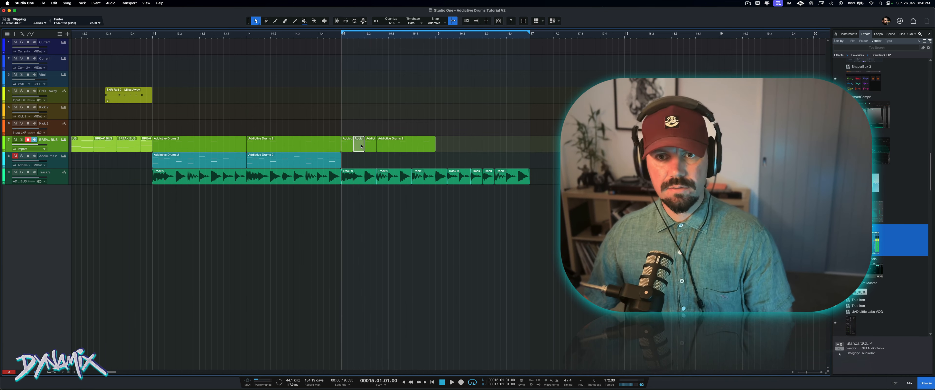
left_click(390, 145)
key("Delete")
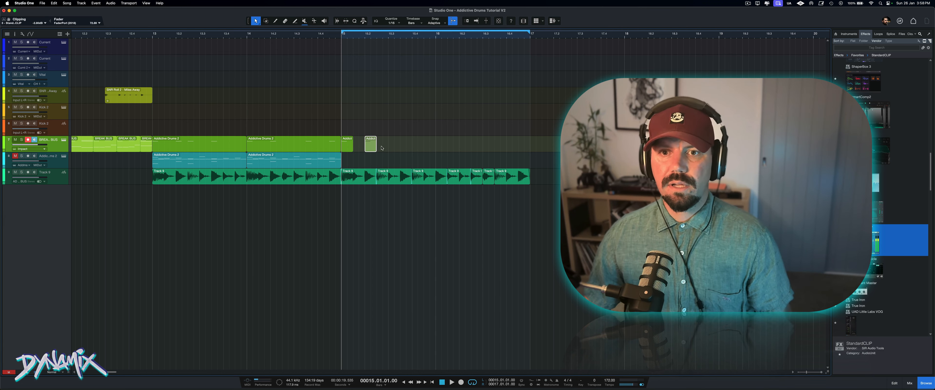
Step: Copy the eighth-note BREAK BUS slices along the track to match the chopped audio's hits through bar 16, and play the layered result from bar 15
left_click_drag(369, 146, 438, 149)
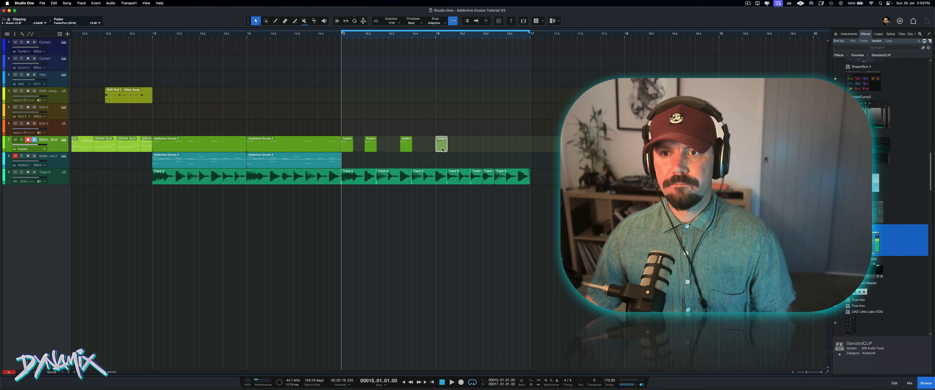
left_click_drag(443, 150, 510, 151)
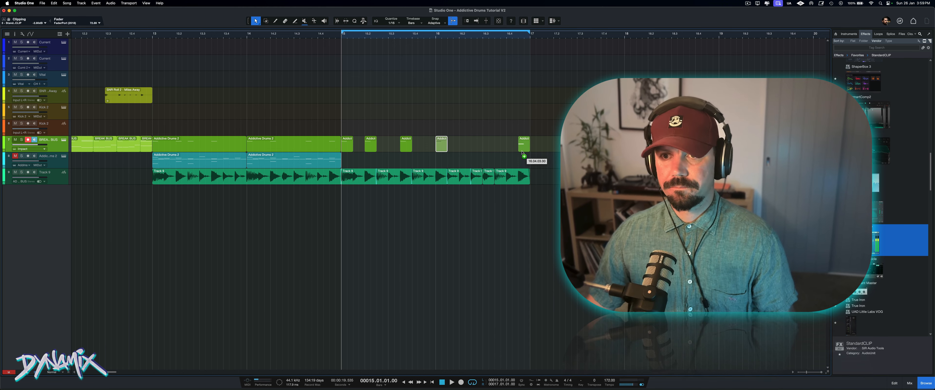
left_click_drag(348, 146, 374, 148)
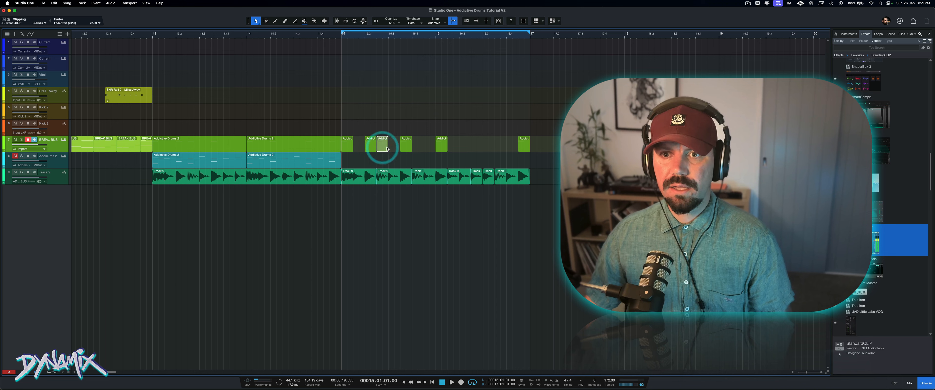
left_click_drag(387, 148, 486, 152)
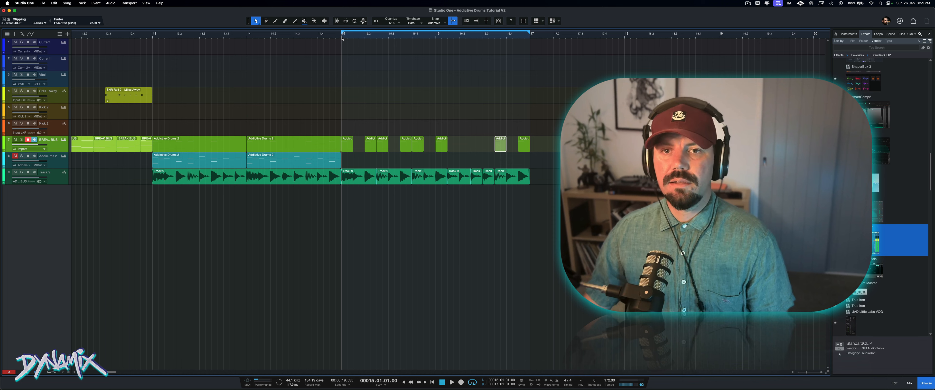
key("space")
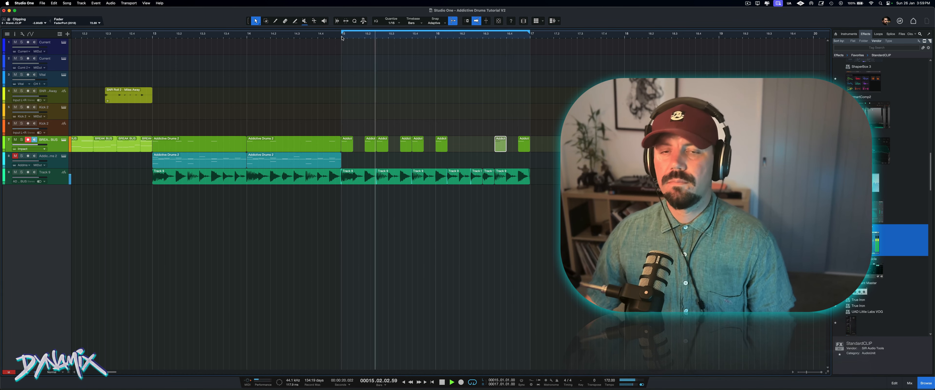
key("space")
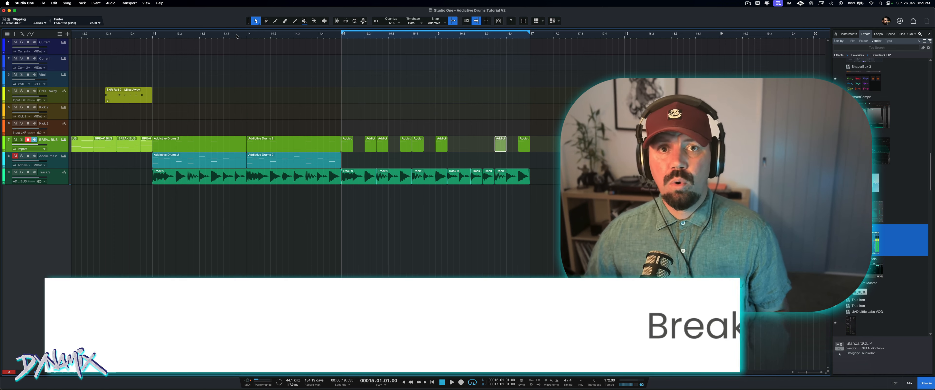
Step: Hide the Addictive Drums 2 instrument track from the arrangement using the track list
scroll(236, 36, "down", 5)
scroll(236, 36, "left", 3)
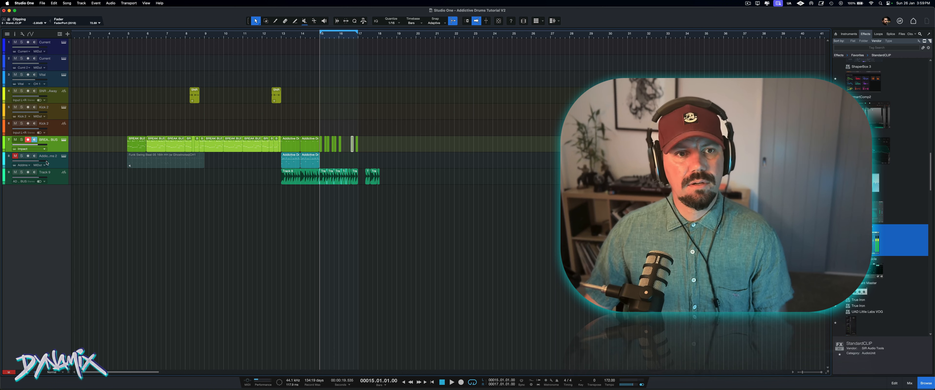
left_click(61, 162)
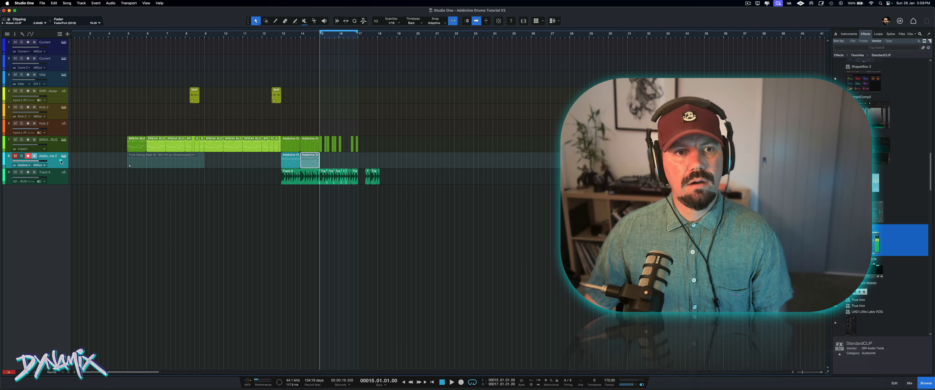
left_click(8, 34)
left_click(17, 91)
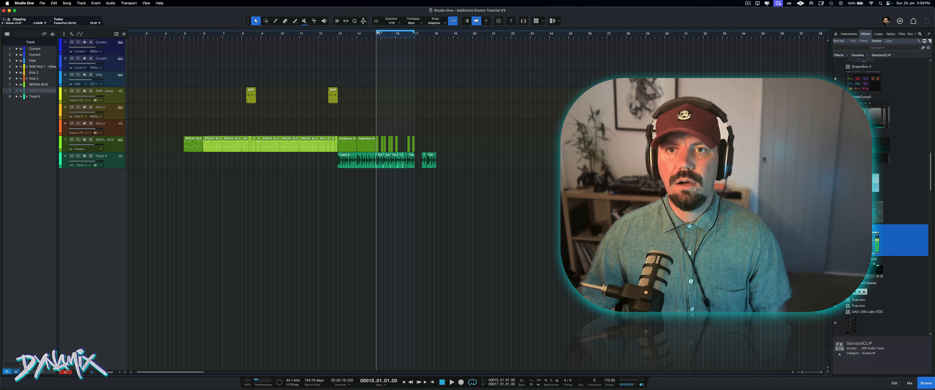
Step: Extend the loop range to start at bar 9 and play the arrangement from there, stopping playback after listening
left_click_drag(321, 35, 269, 38)
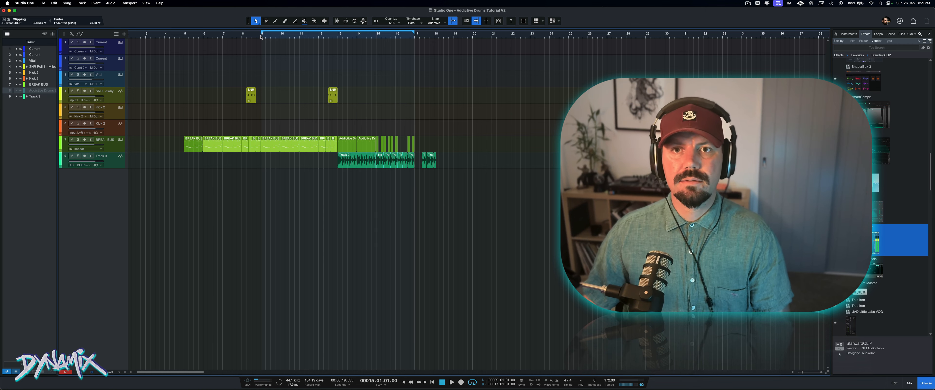
left_click(261, 36)
key("space")
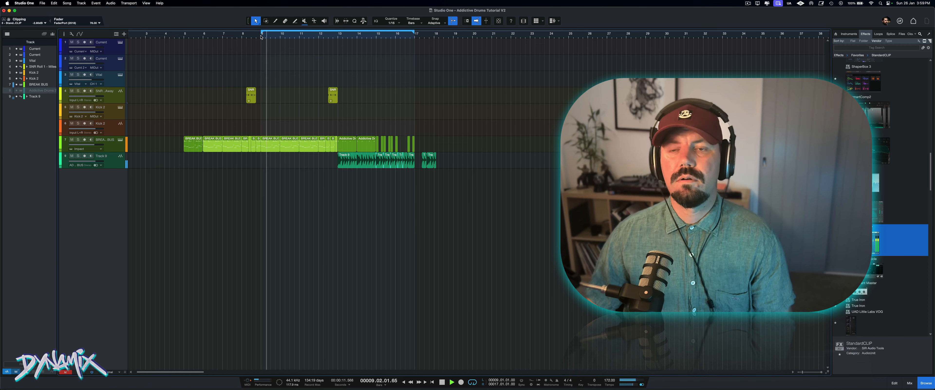
key("space")
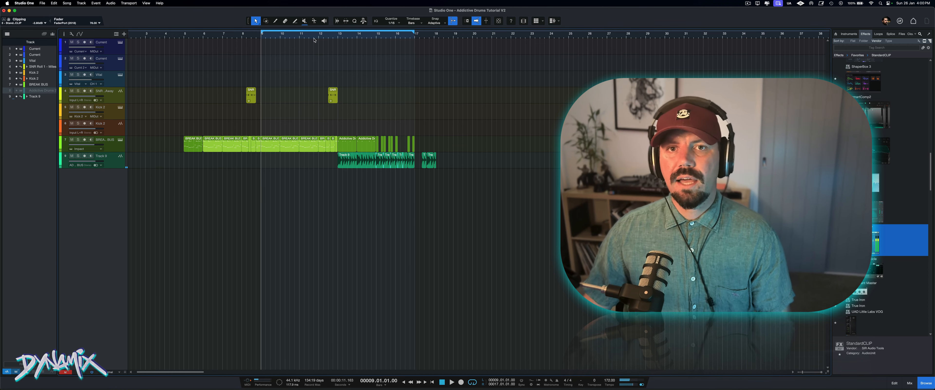
Step: Set the loop range from bar 11 to bar 15 and play the transition into the recorded break, stopping after listening
left_click(300, 37)
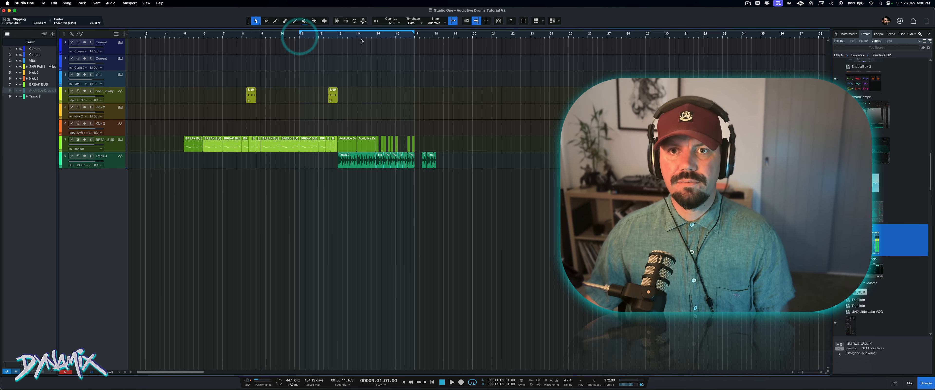
left_click(300, 37)
key("space")
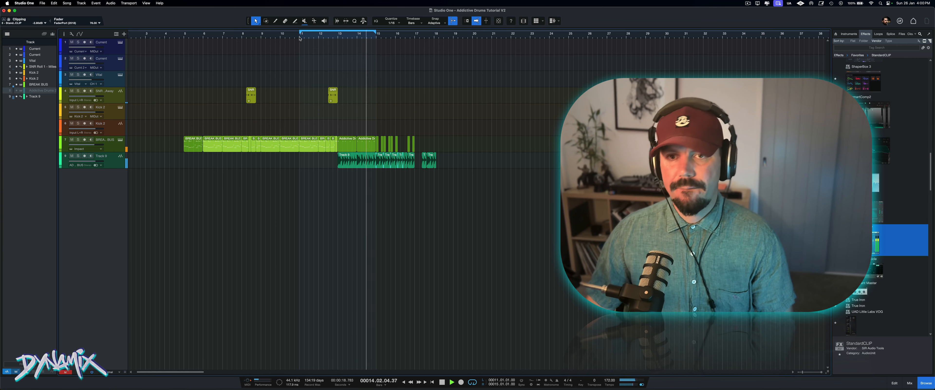
key("space")
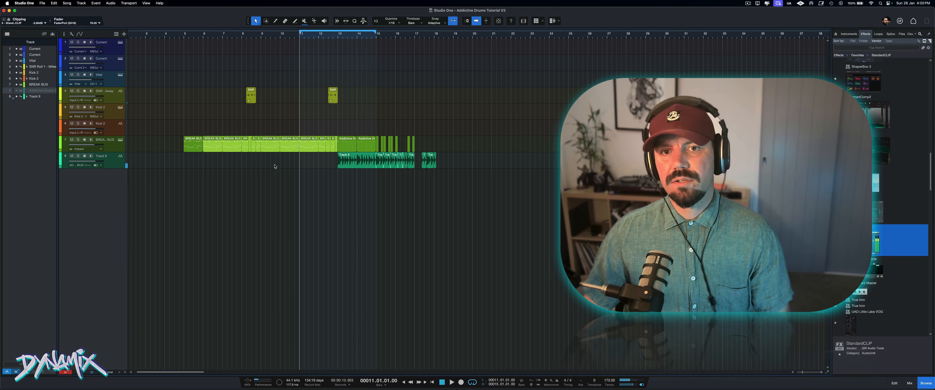
Step: Copy two BREAK BUS bars to bar 22 and the chopped audio with its layered BREAK BUS hits to bar 24
left_click_drag(272, 167, 282, 140)
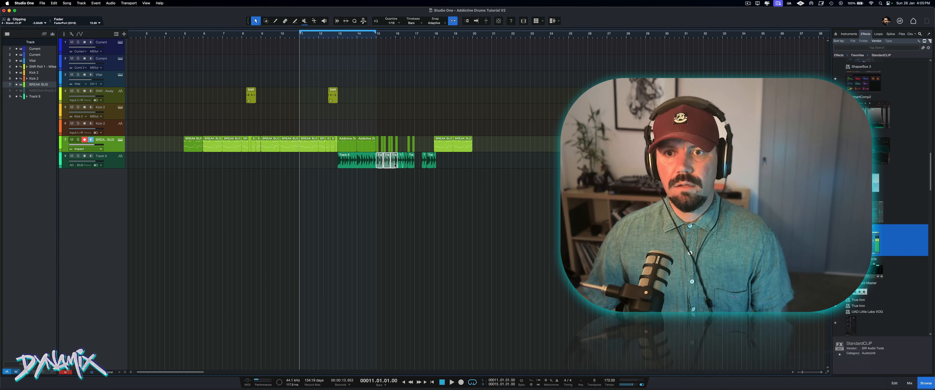
left_click(411, 164)
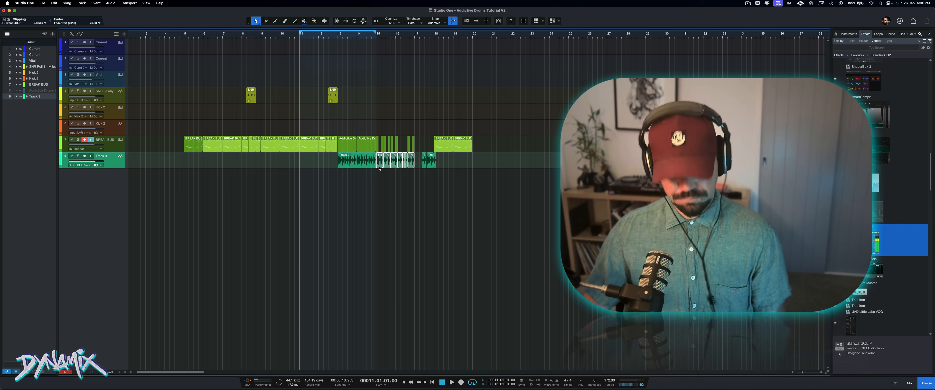
left_click_drag(380, 168, 517, 143)
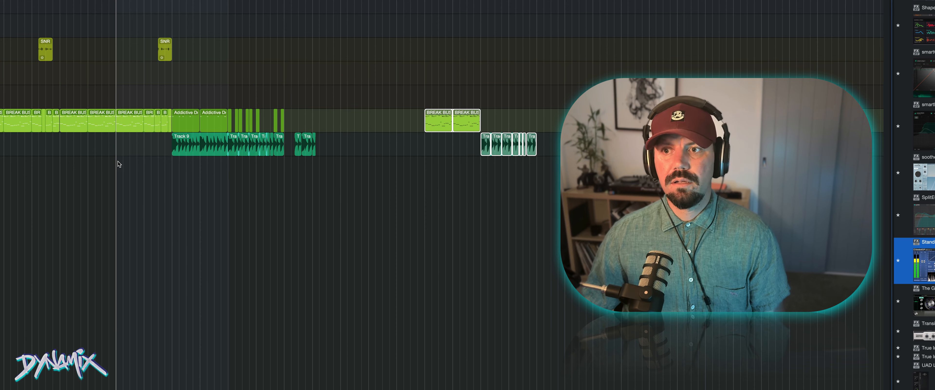
left_click_drag(302, 122, 480, 125)
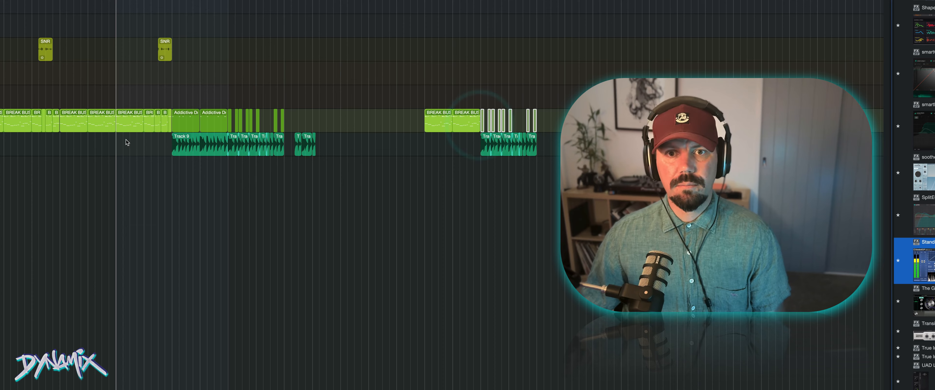
Step: Copy the BREAK BUS, Addictive Drums 2 and recorded audio events into bars 18 to 22, deleting the surplus events and audio slices before bar 18
left_click_drag(117, 157, 217, 127)
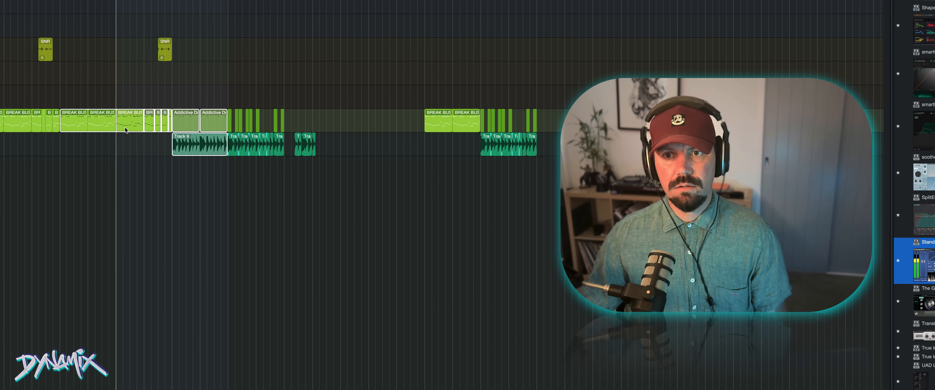
left_click(388, 133)
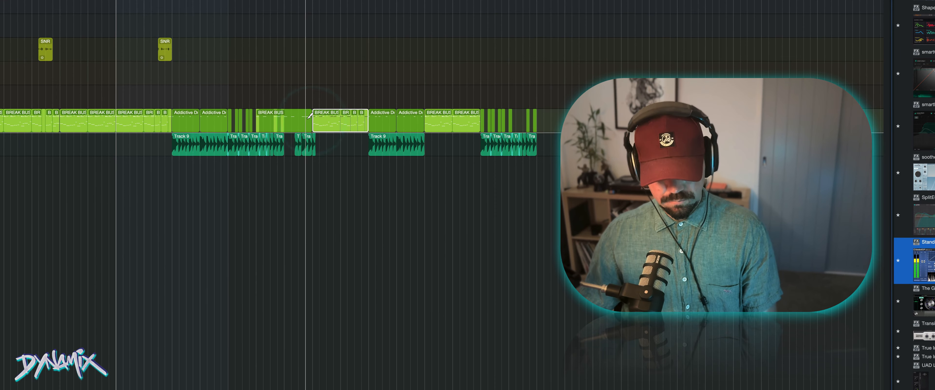
left_click(305, 119)
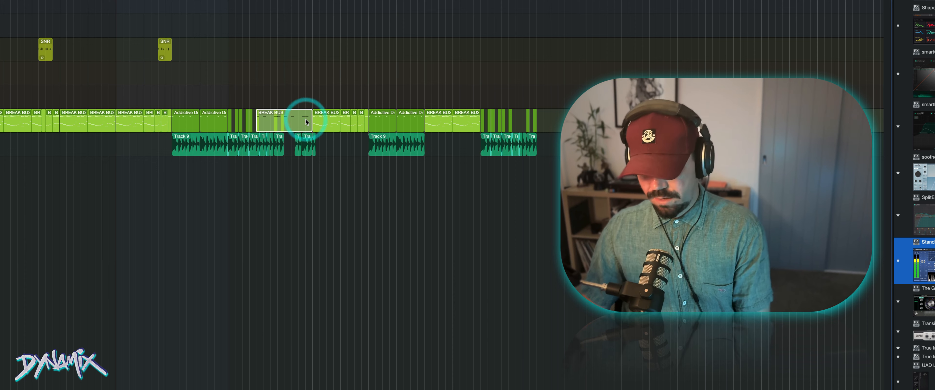
key("Delete")
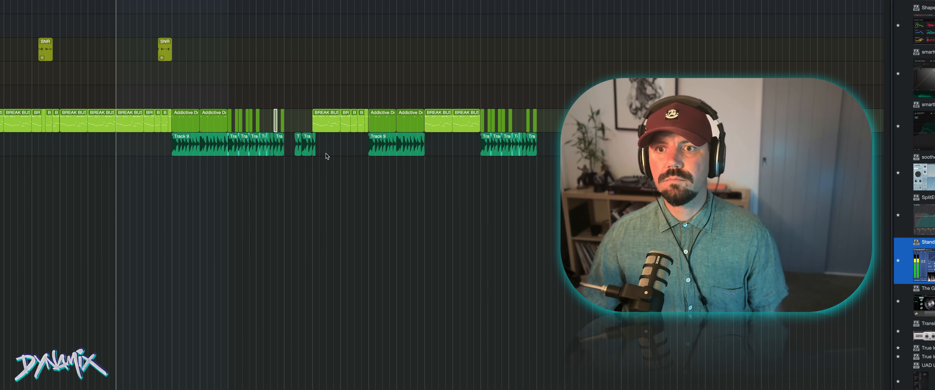
left_click_drag(334, 149, 294, 133)
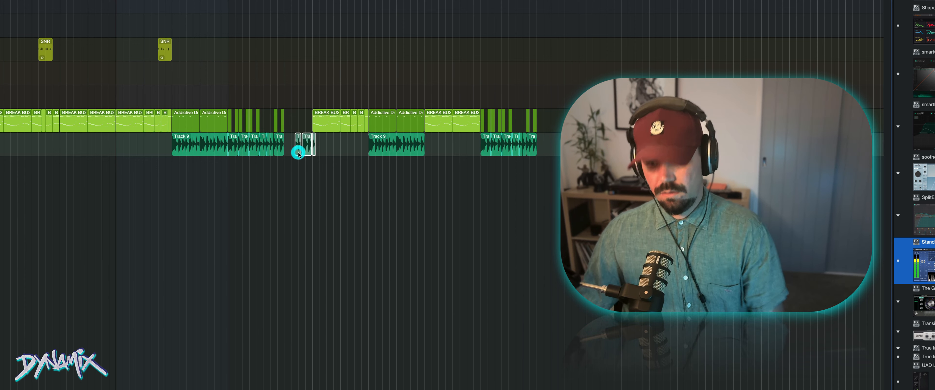
key("Delete")
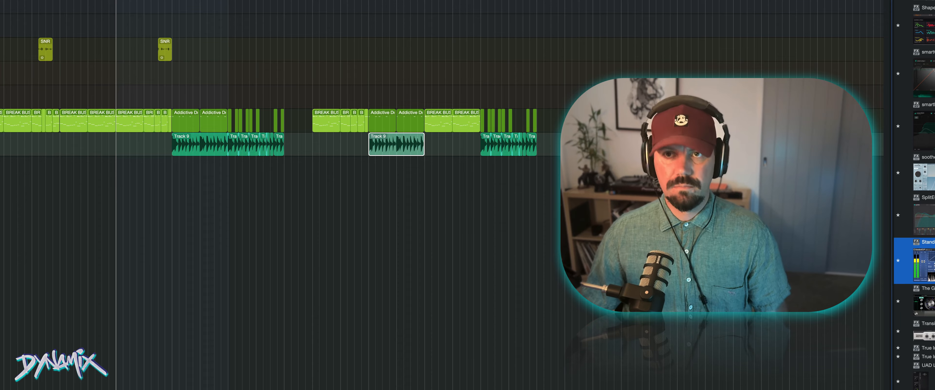
Step: Set the loop range from bar 18 to bar 26 and play the rearranged drum sequence from bar 18
left_click(306, 35, "super")
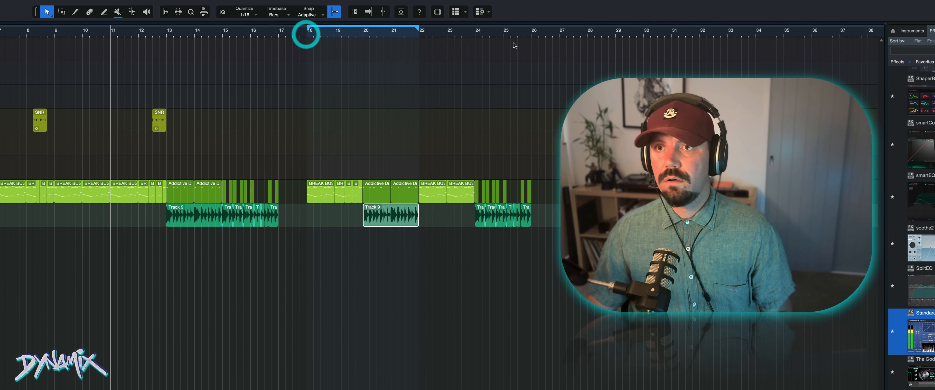
left_click(531, 35, "alt")
left_click(307, 35)
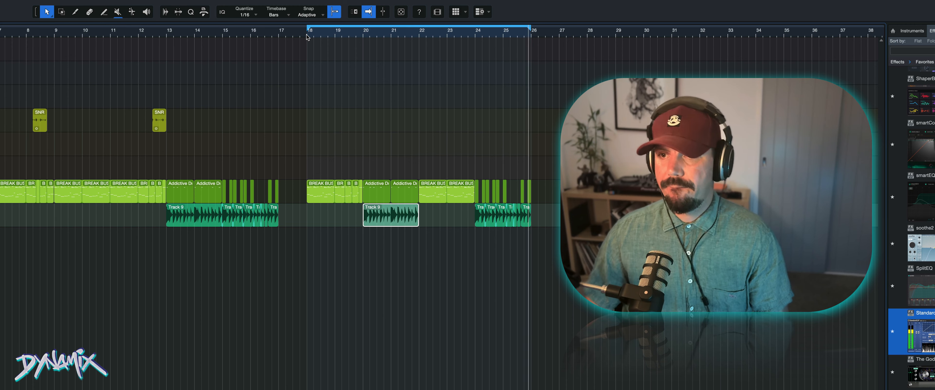
key("space")
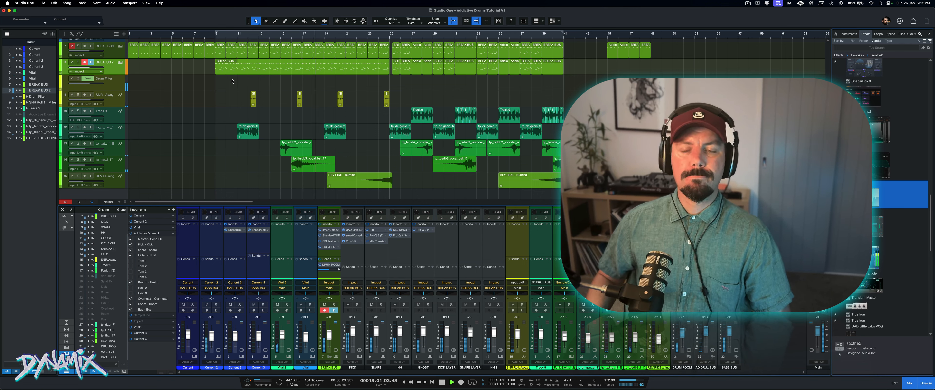
Step: Hide the mixer console so the whole arrangement is shown during playback
scroll(232, 80, "up", 5)
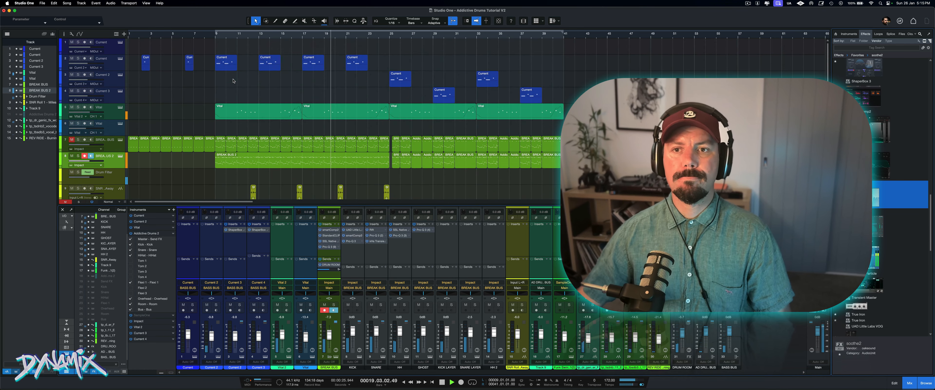
key("F3")
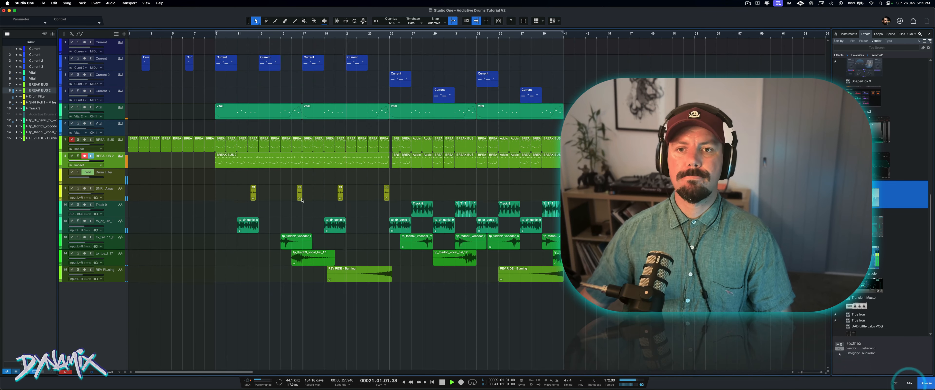